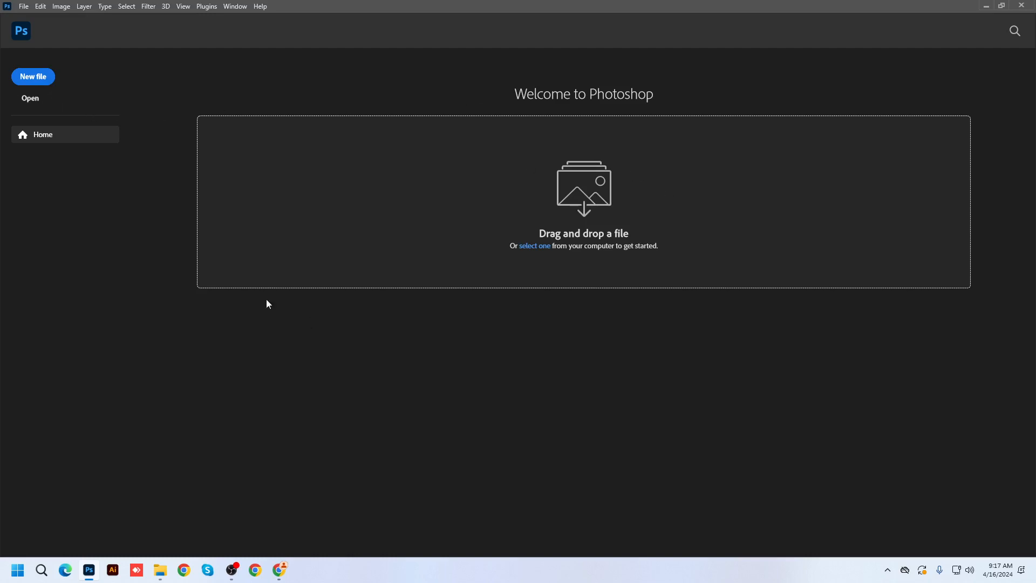
Create a new blank document of 851 x 360 pixels at 72 pixels/inch with a white background.
click(23, 7)
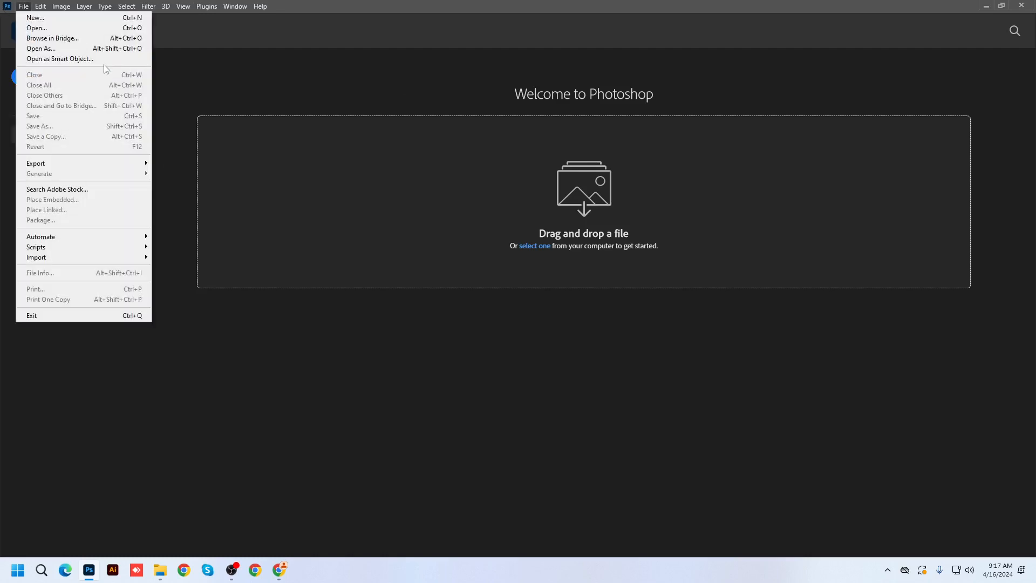
click(57, 18)
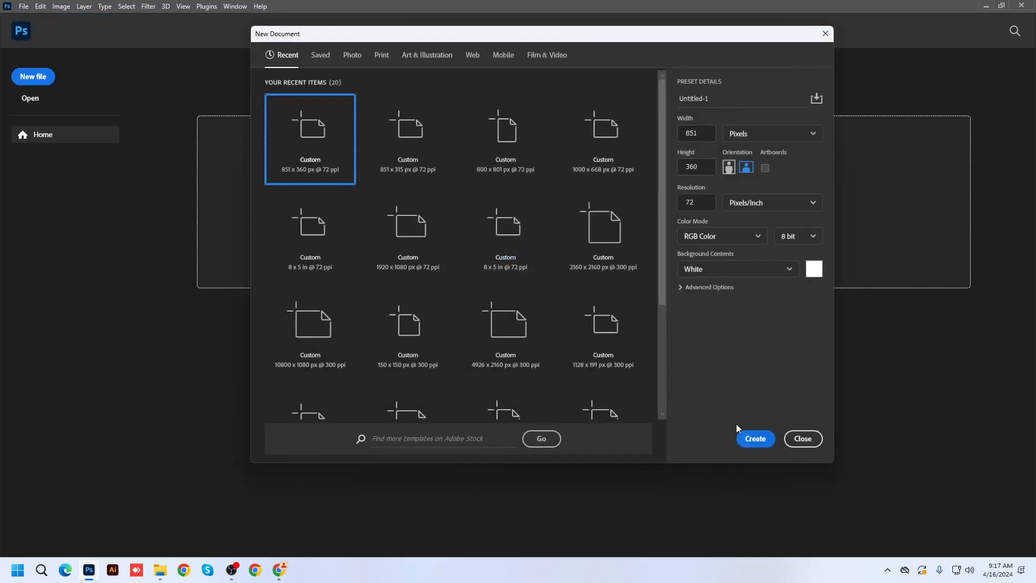
click(754, 438)
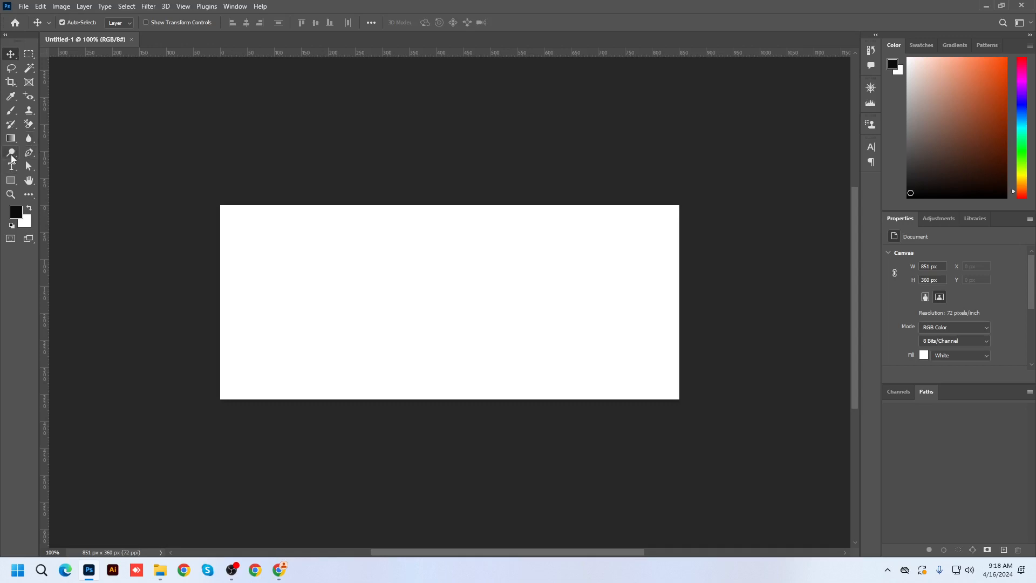
Examine the tools grouped with the Dodge Tool and the Blur Tool, and close the untitled document.
click(12, 157)
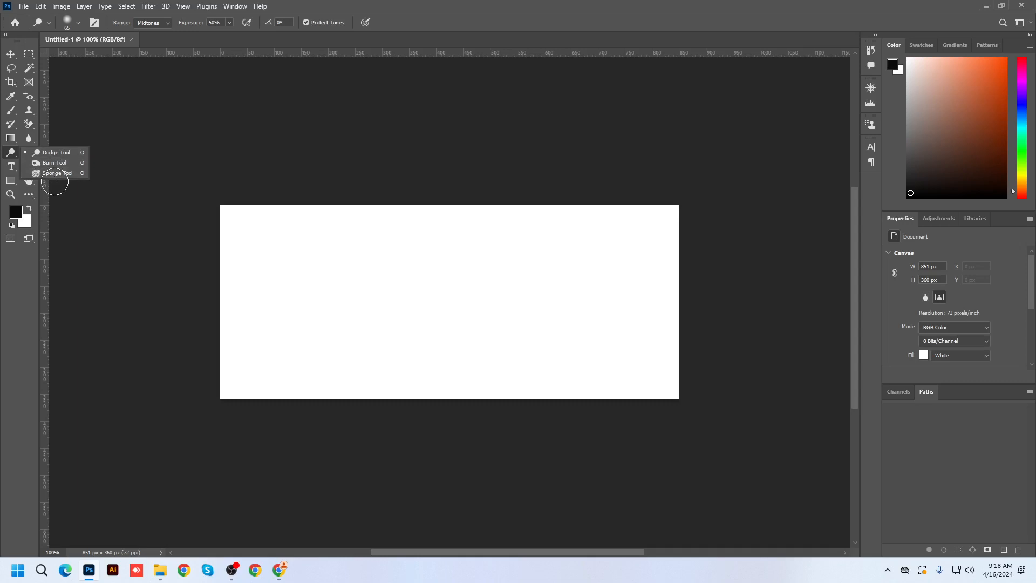
click(30, 139)
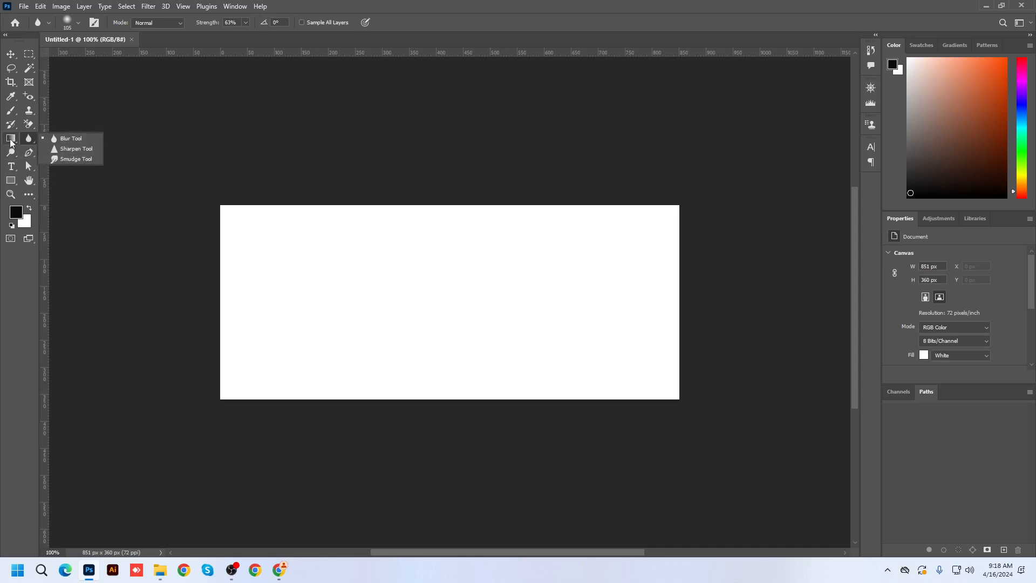
click(12, 153)
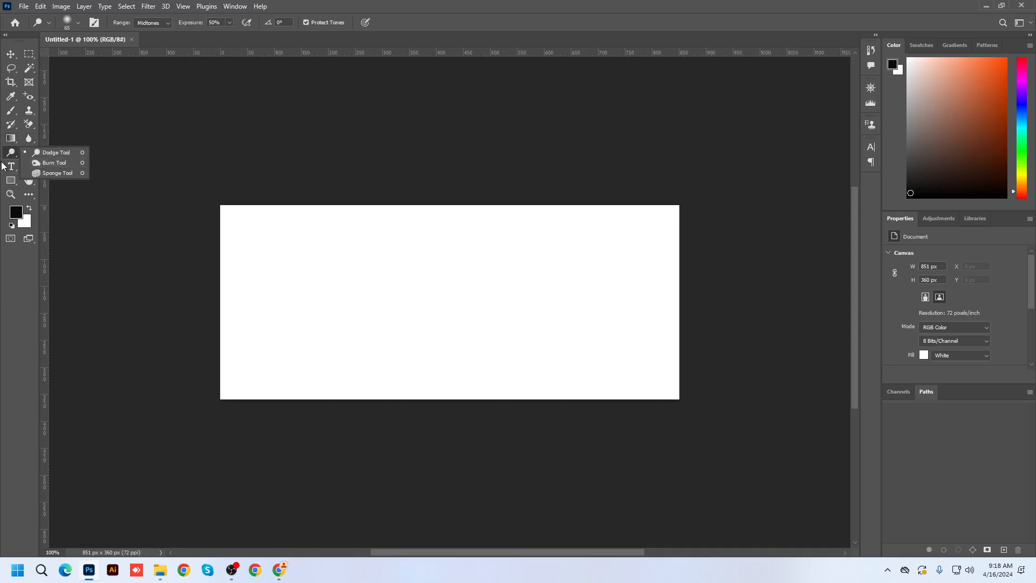
click(28, 139)
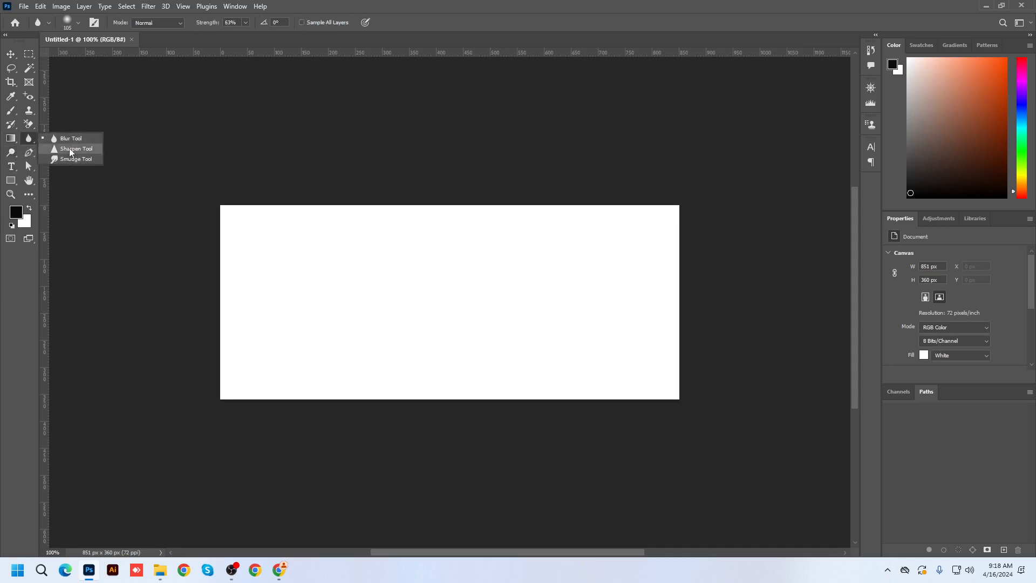
click(11, 153)
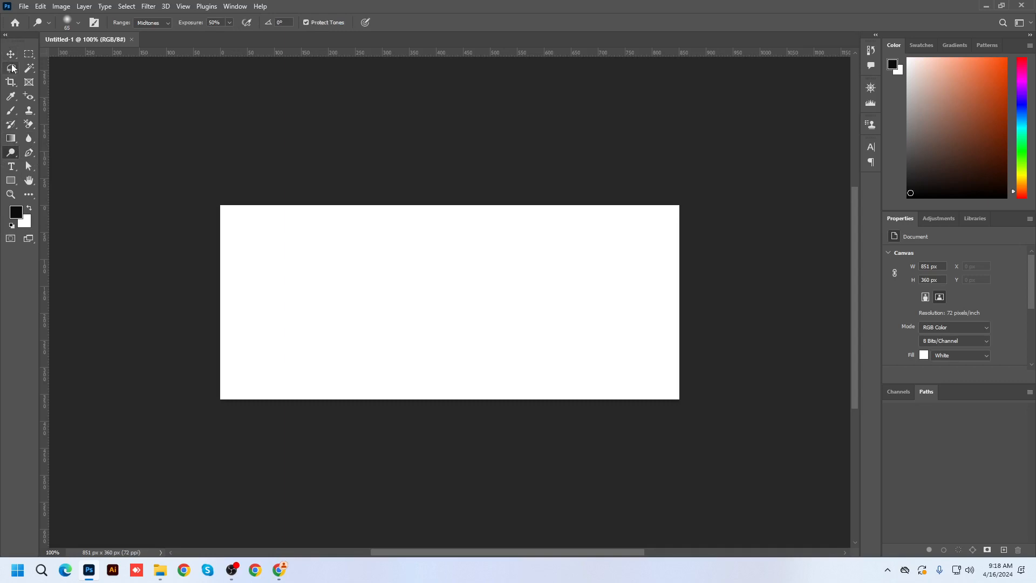
click(11, 55)
click(131, 39)
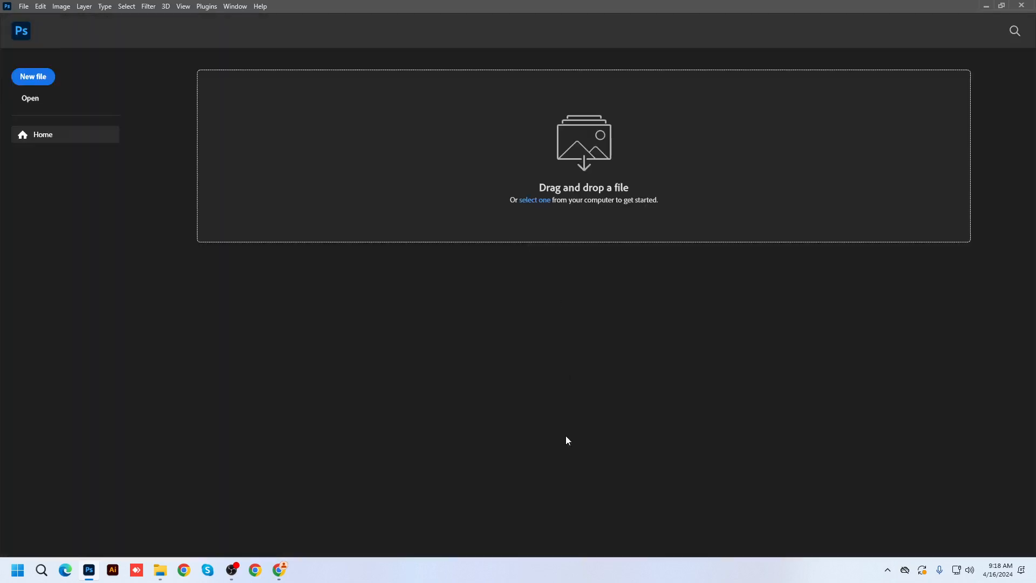
Switch to File Explorer and open the PS Retouch Image folder inside BDCA Class File.
click(160, 570)
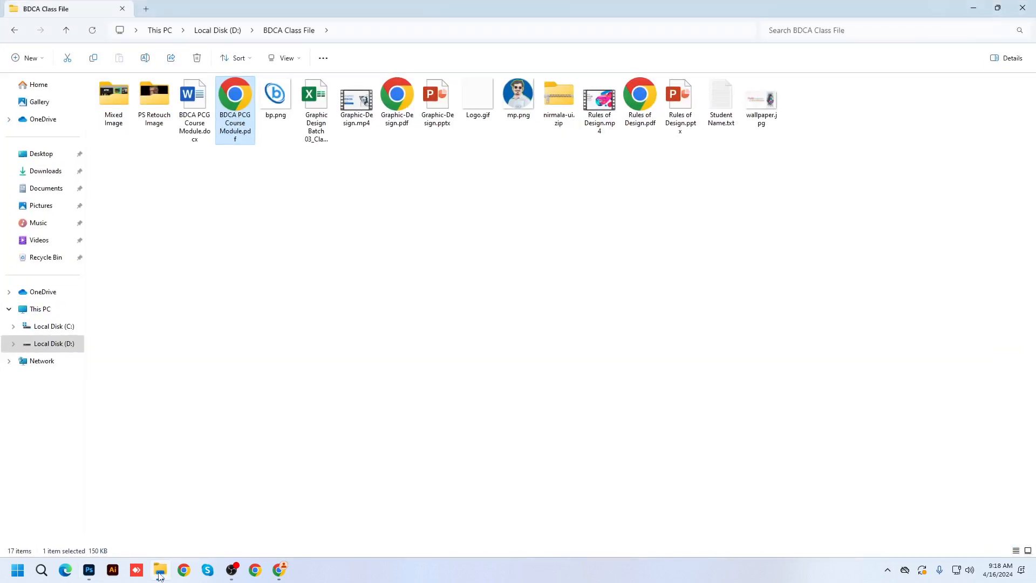
click(276, 264)
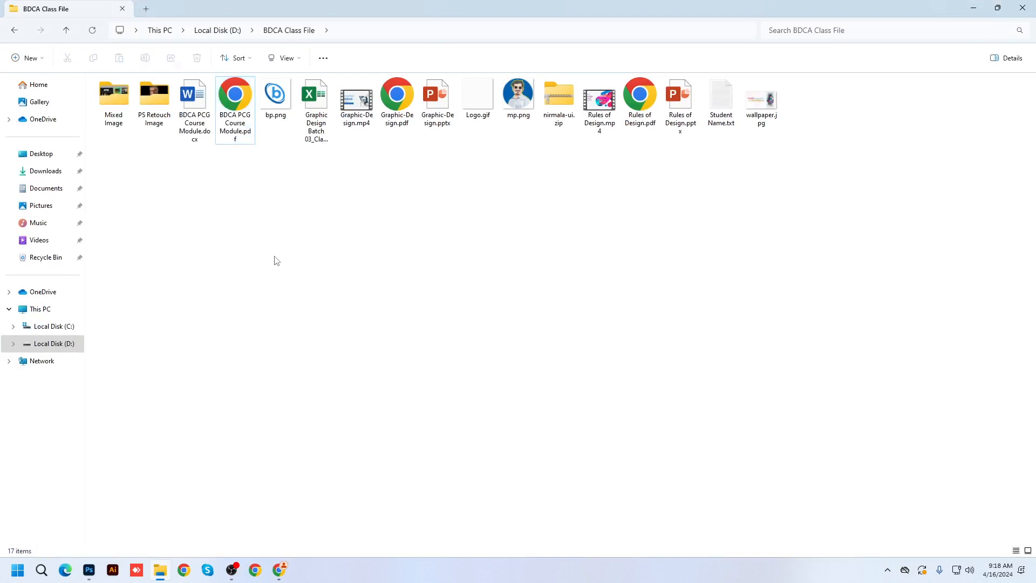
double_click(161, 100)
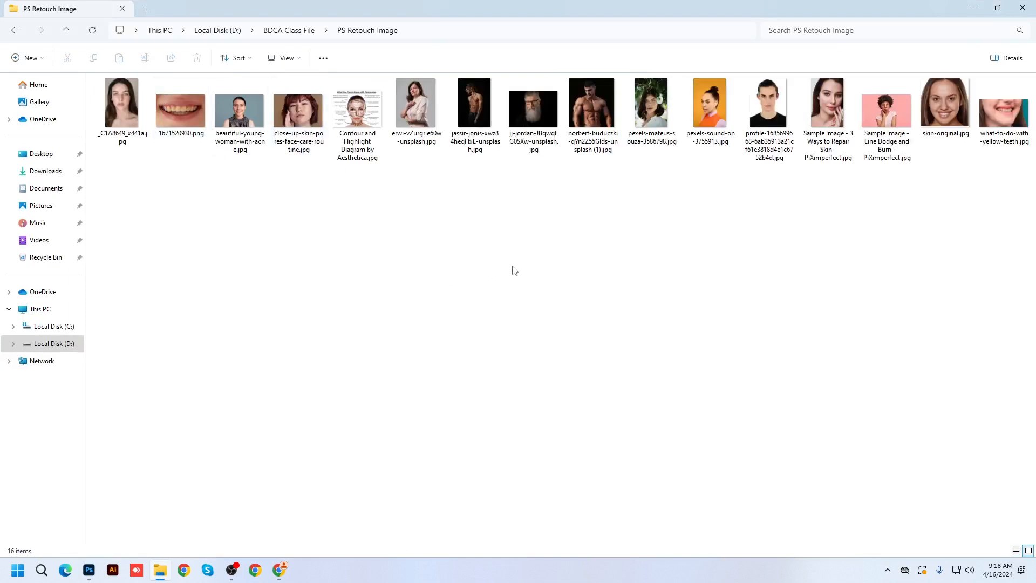
Check the dimensions and resolution of beautiful-young-woman-with-acne.jpg in its file properties and close them.
click(123, 129)
click(257, 114)
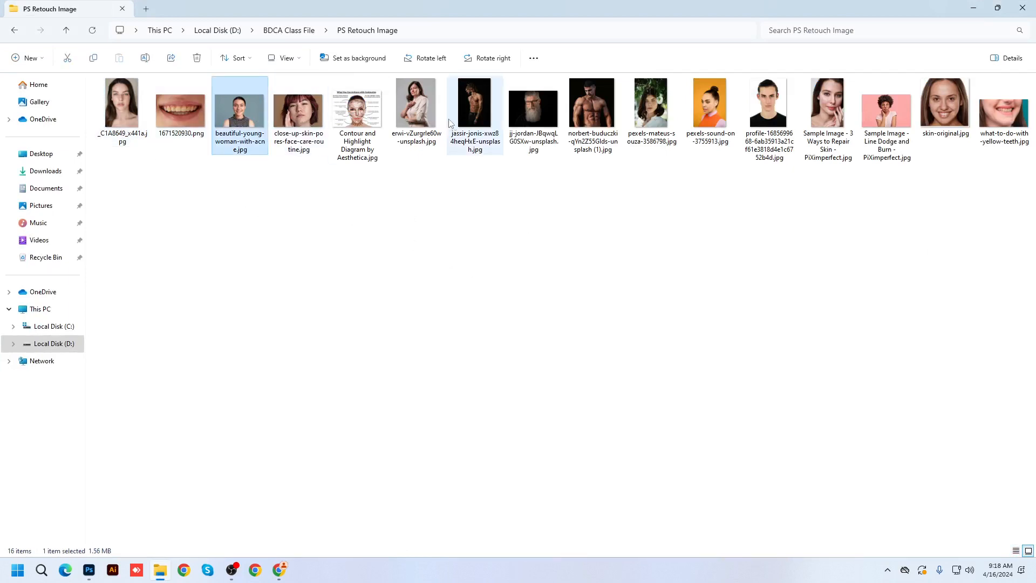
right_click(242, 125)
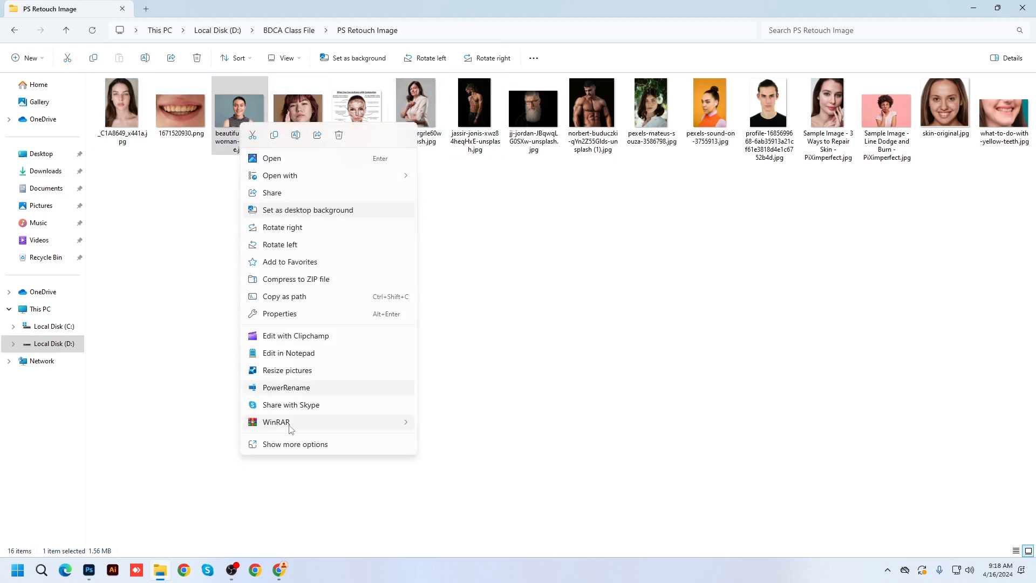
click(301, 444)
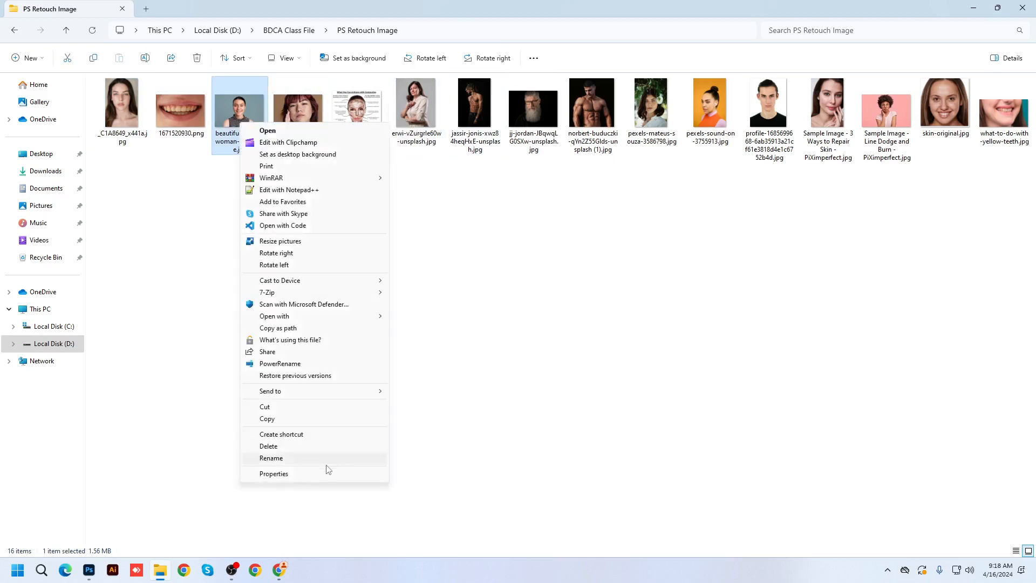
click(308, 474)
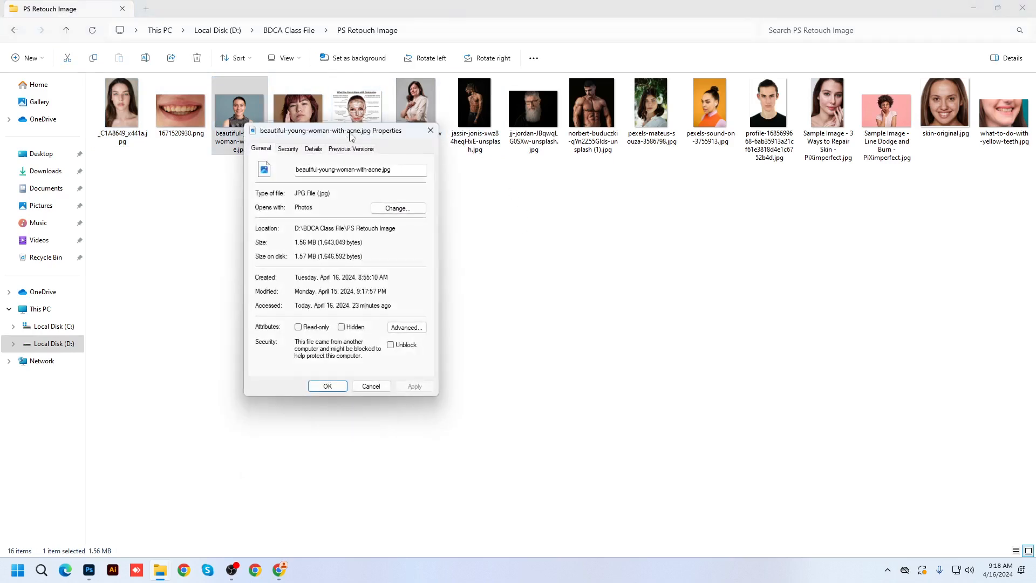
drag(350, 135, 428, 85)
click(621, 100)
click(421, 280)
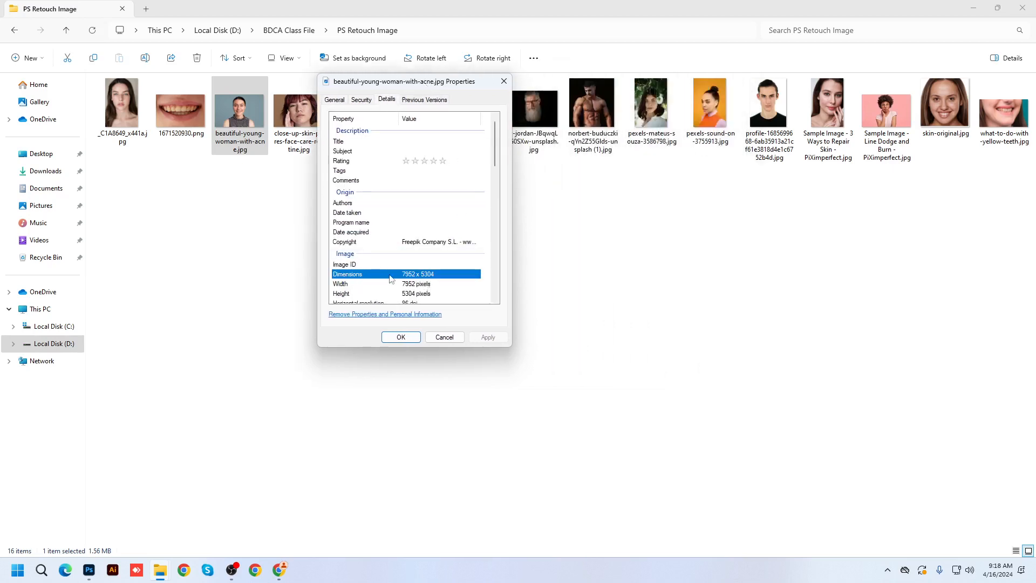
scroll(400, 267, down, 2)
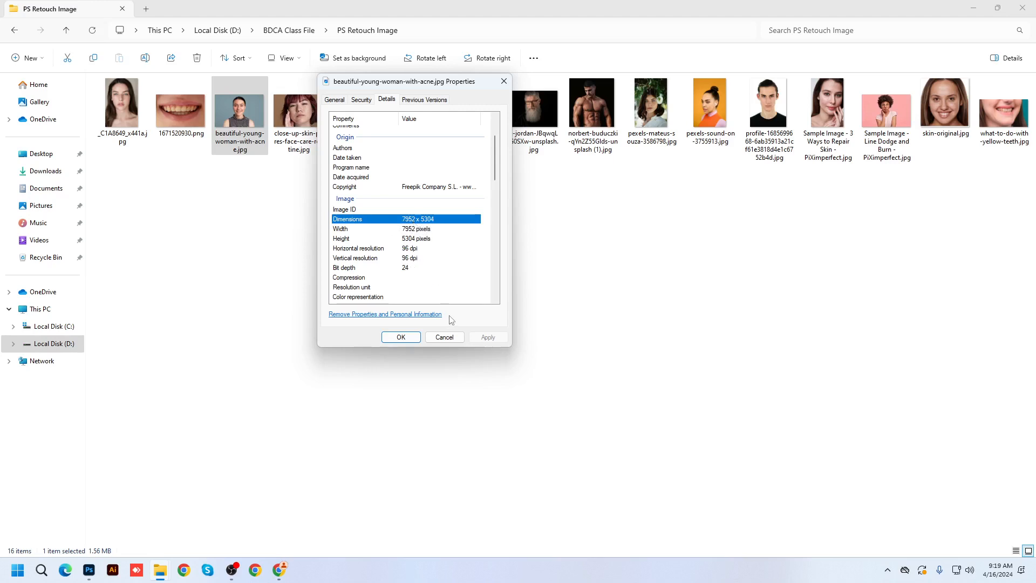
click(445, 337)
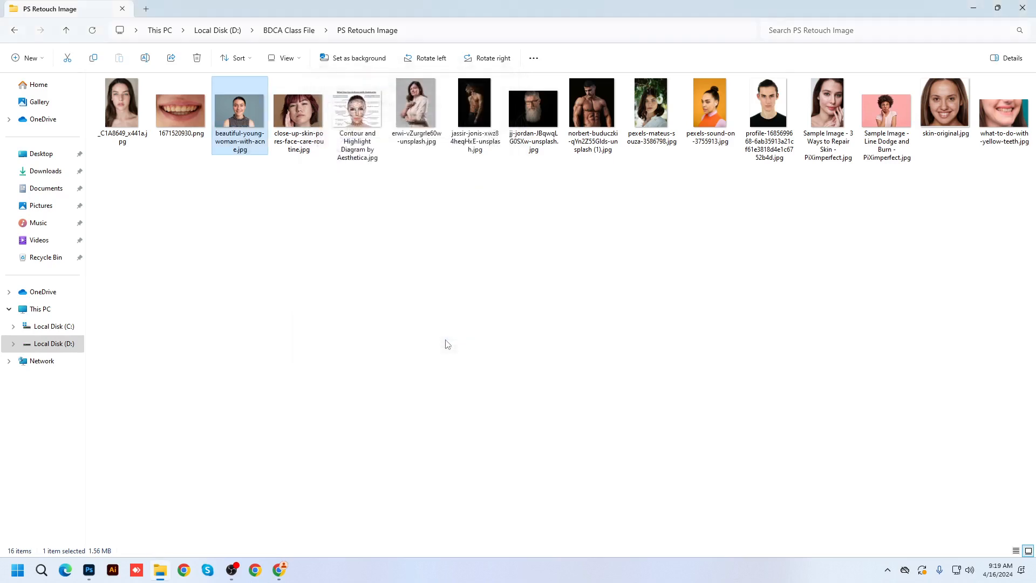
Check the pixel dimensions of close-up-skin-pores-face-care-routine.jpg in its detailed file properties and close them.
right_click(303, 116)
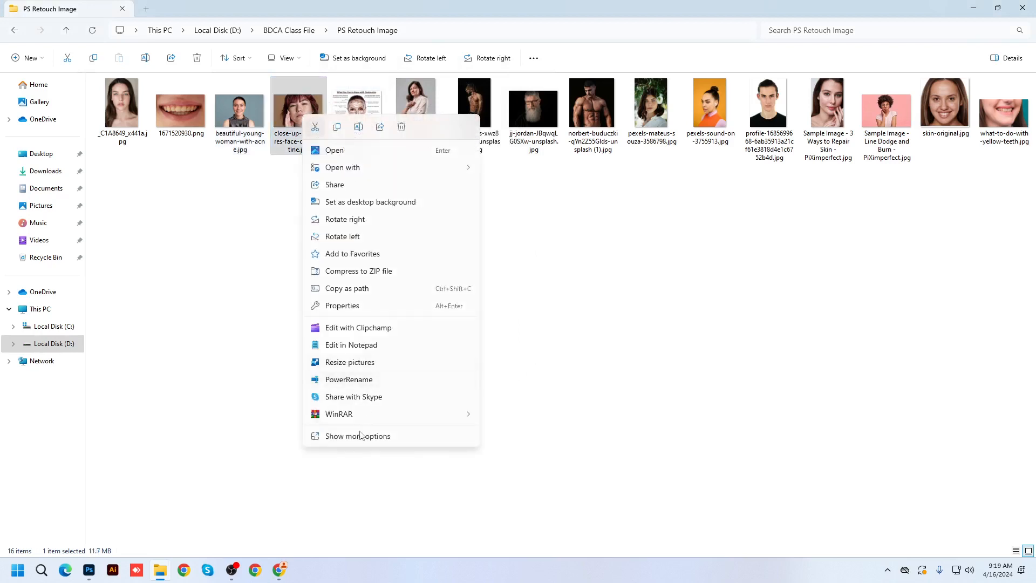
click(359, 436)
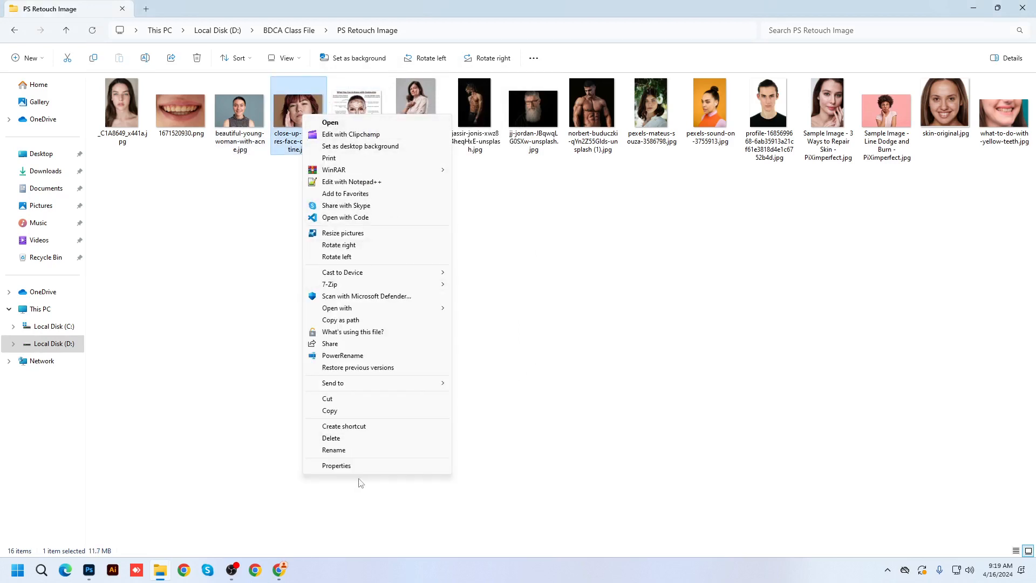
click(336, 465)
click(376, 141)
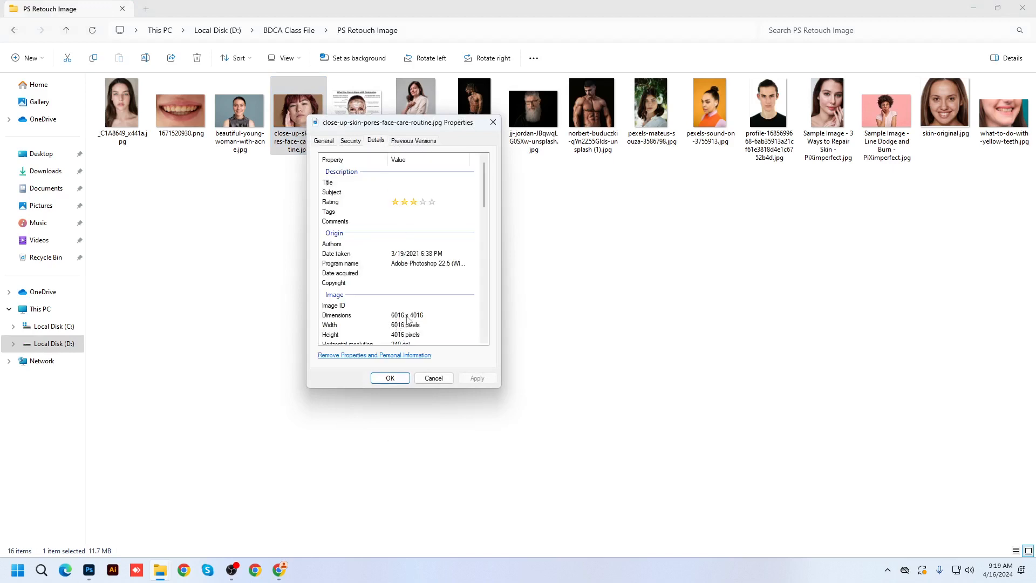
click(433, 378)
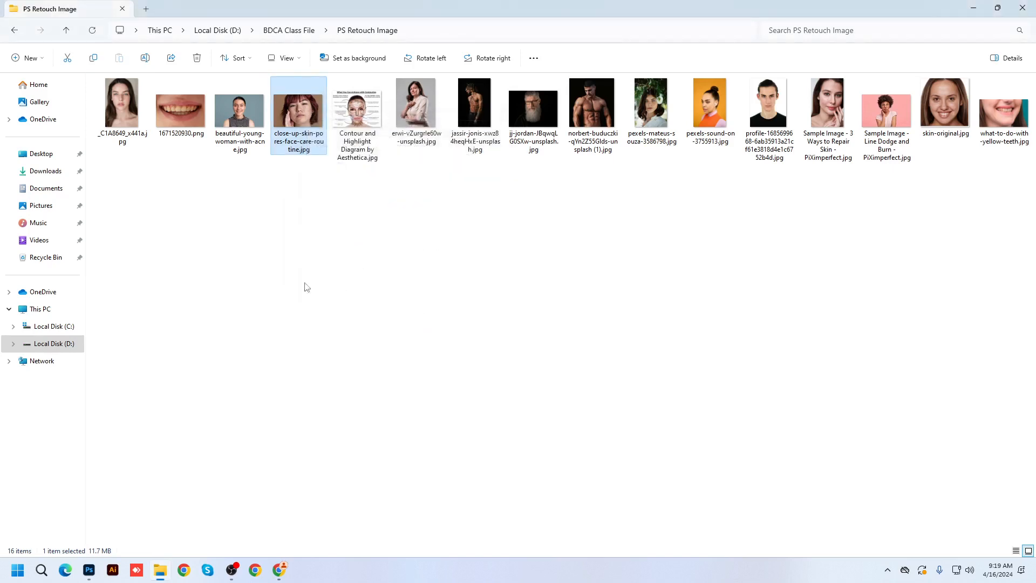
Check the file size and pixel dimensions of _C1A8649_x441a.jpg in its file properties and close them.
right_click(128, 131)
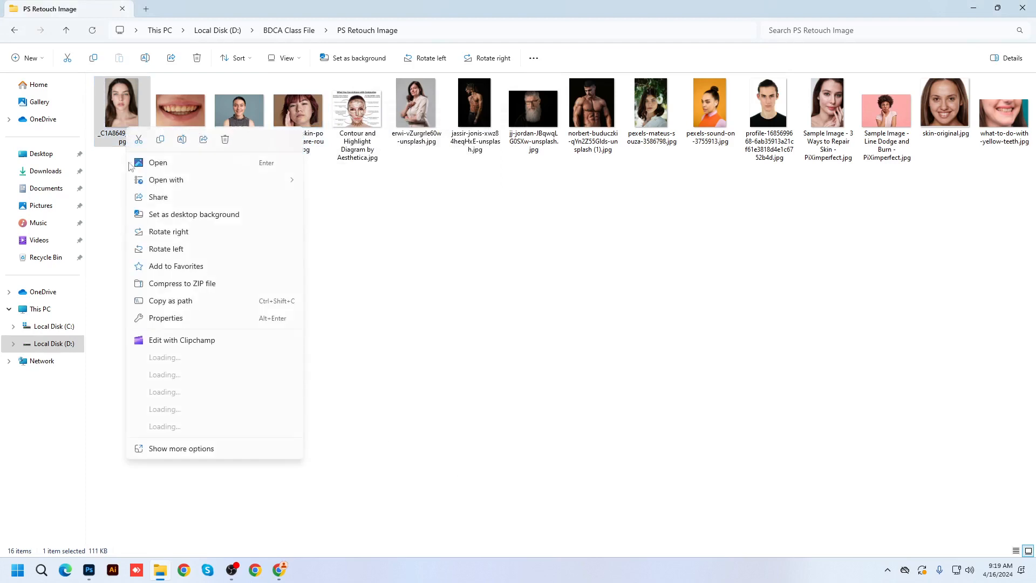
click(170, 447)
click(173, 478)
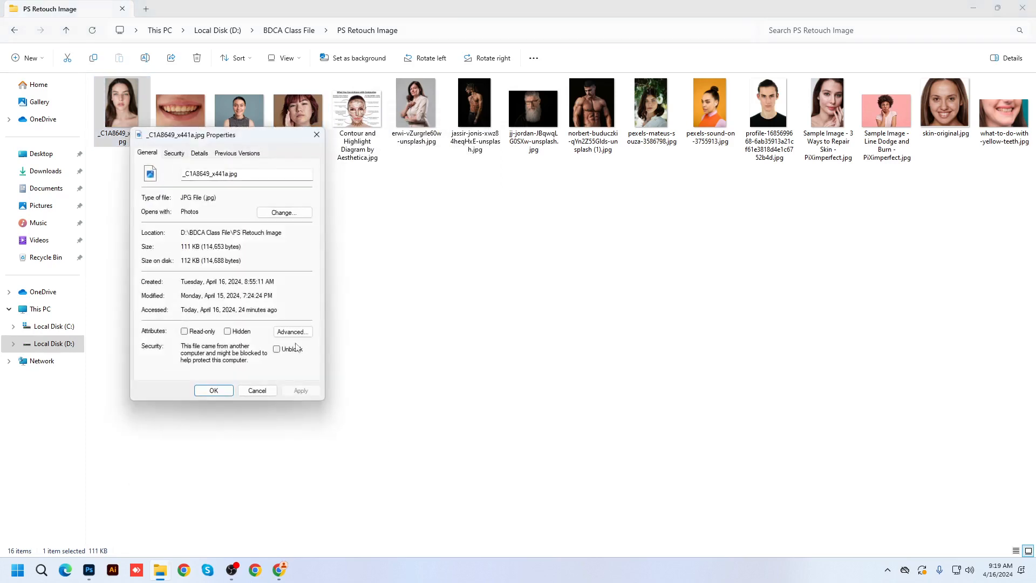
click(200, 153)
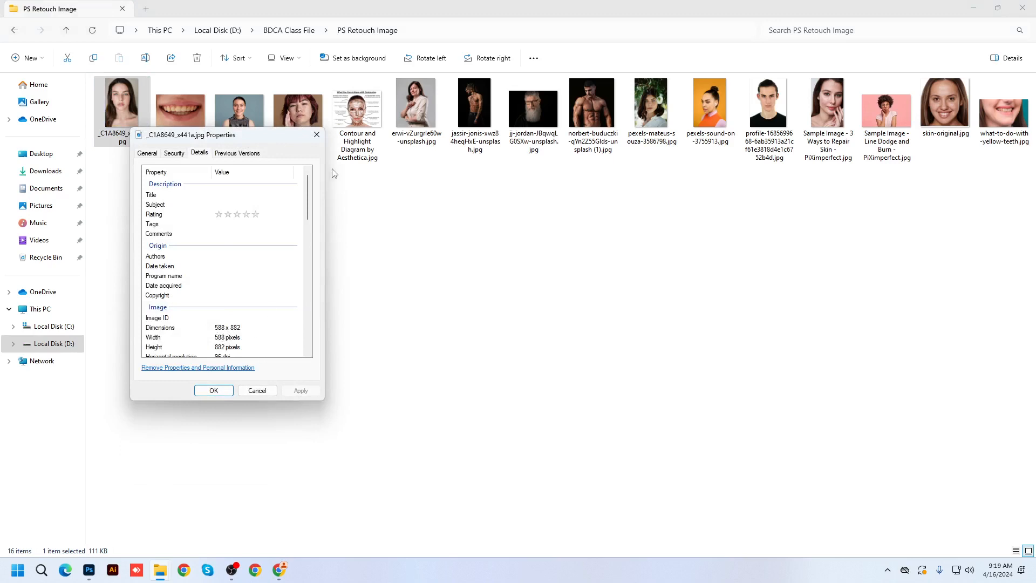
click(317, 134)
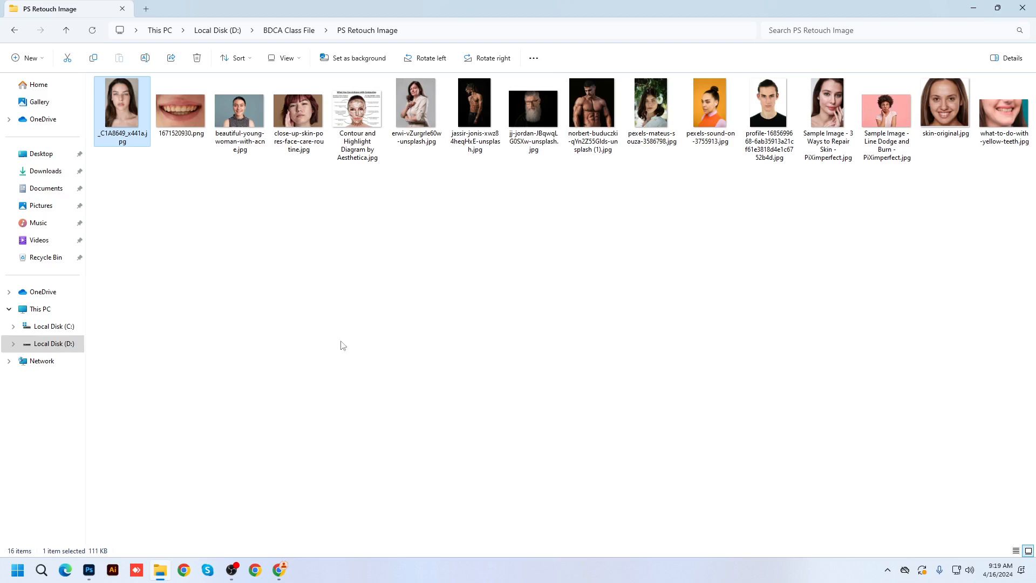
Switch to Photoshop and create a new 851 x 500 pixel document at 72 pixels/inch with a white background.
click(89, 570)
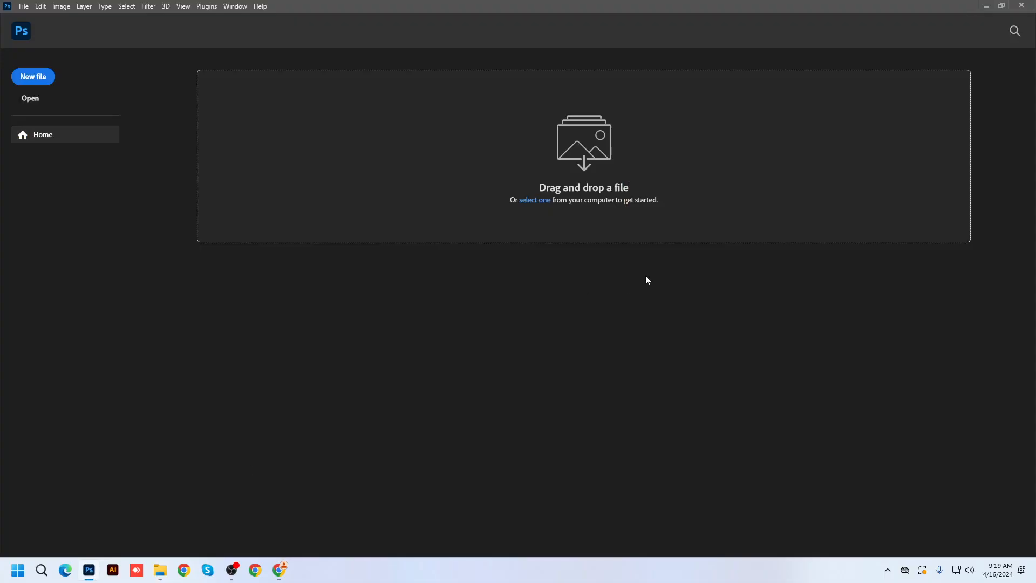
key(ctrl+n)
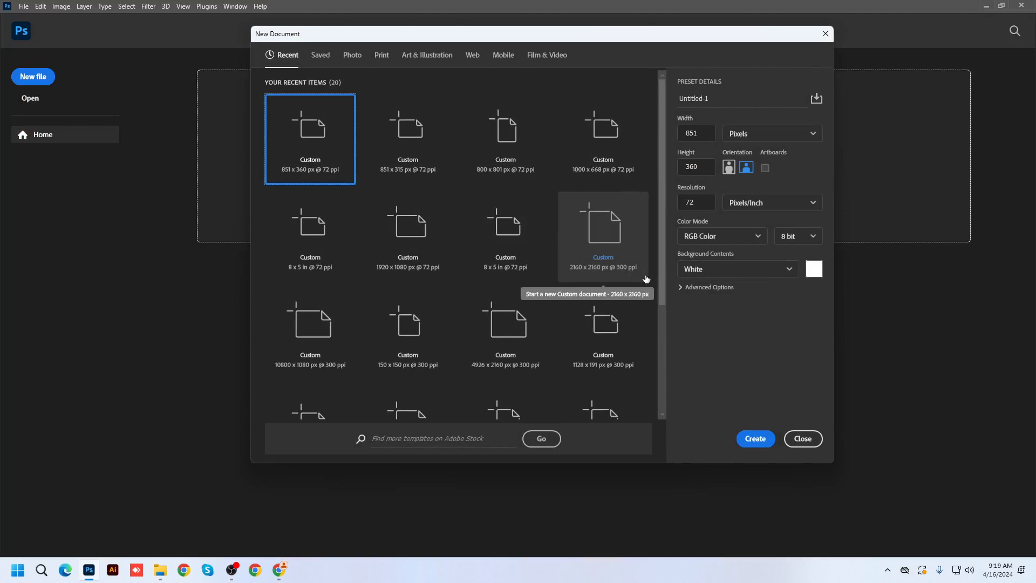
click(707, 131)
key(Tab)
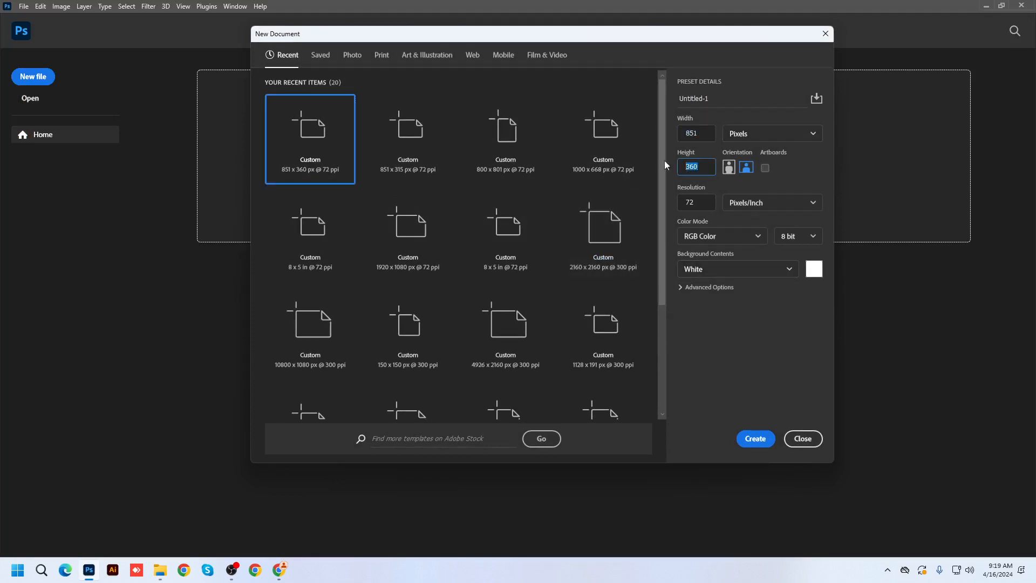
drag(298, 42, 234, 48)
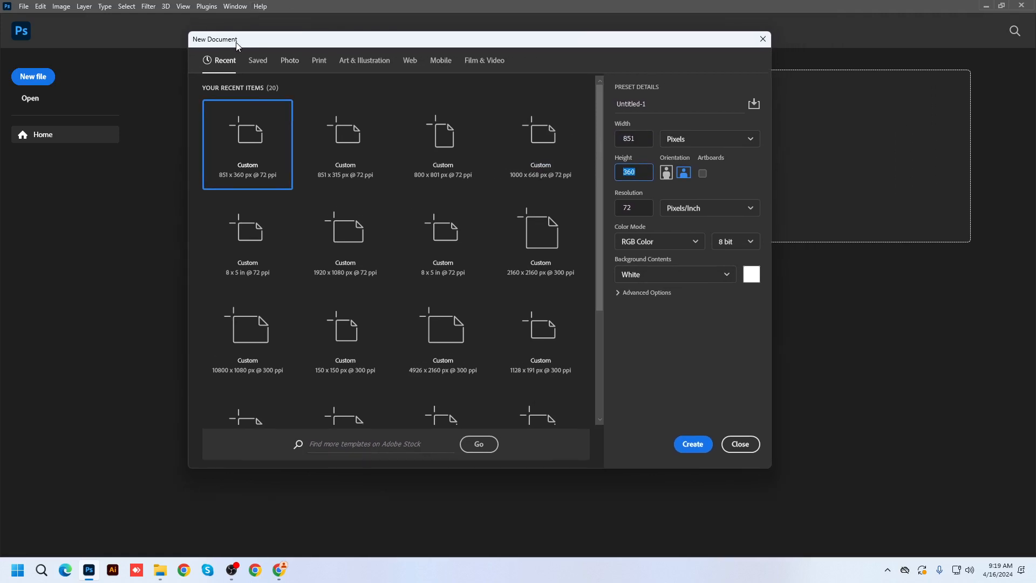
click(638, 177)
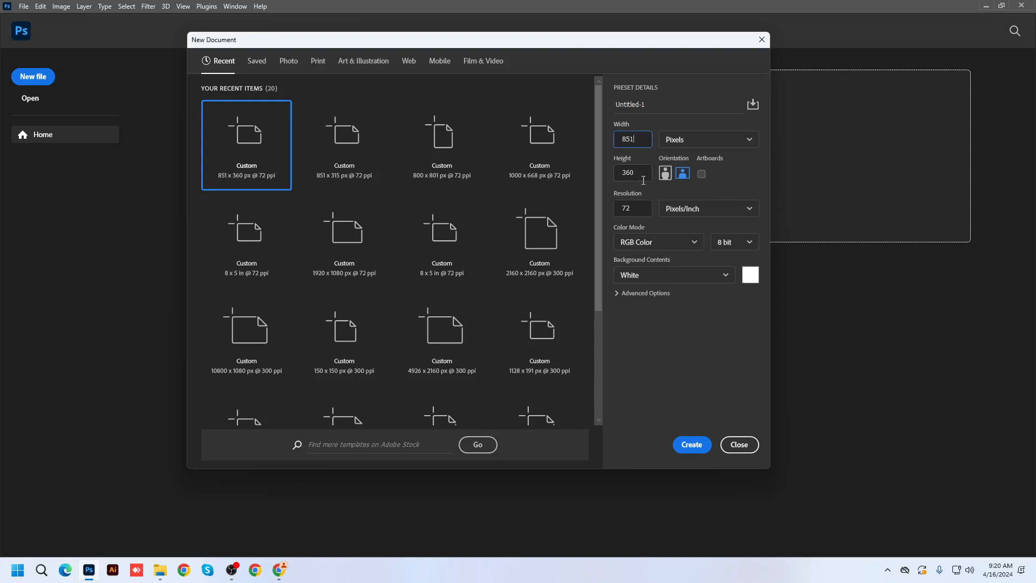
double_click(638, 180)
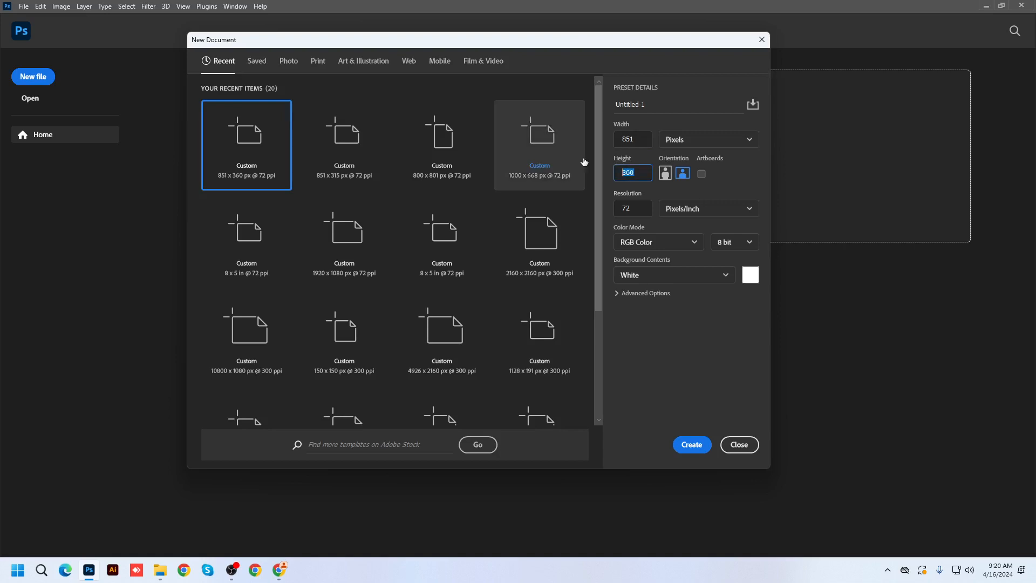
text(500)
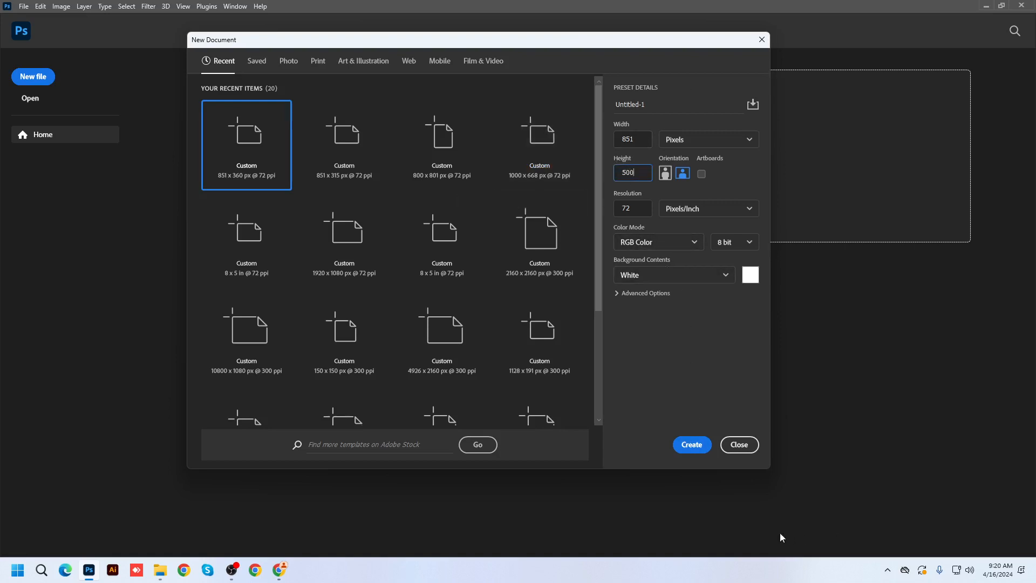
click(699, 447)
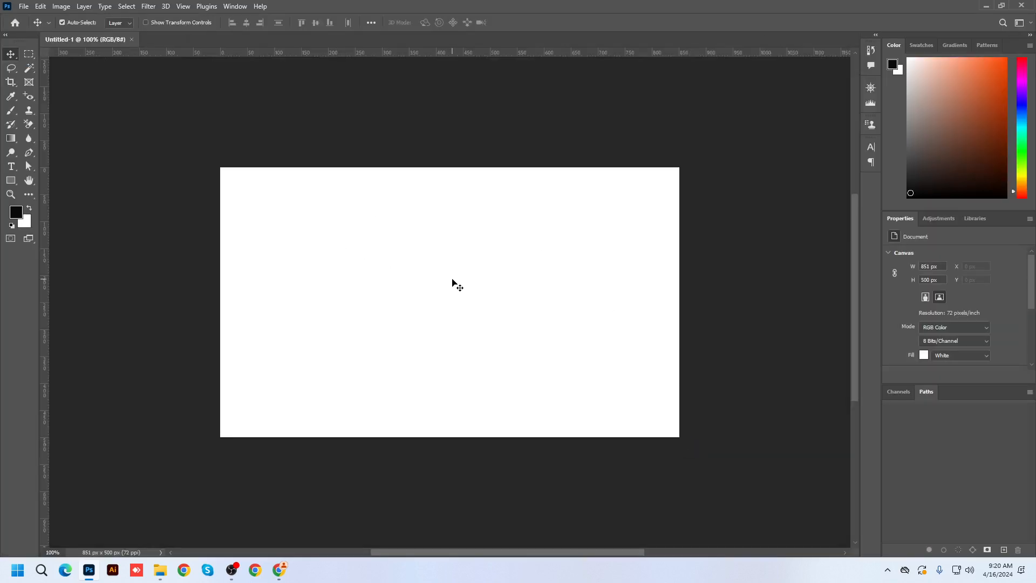
Create a new 1600 x 900 pixel document at 72 pixels/inch with a white background.
key(ctrl+n)
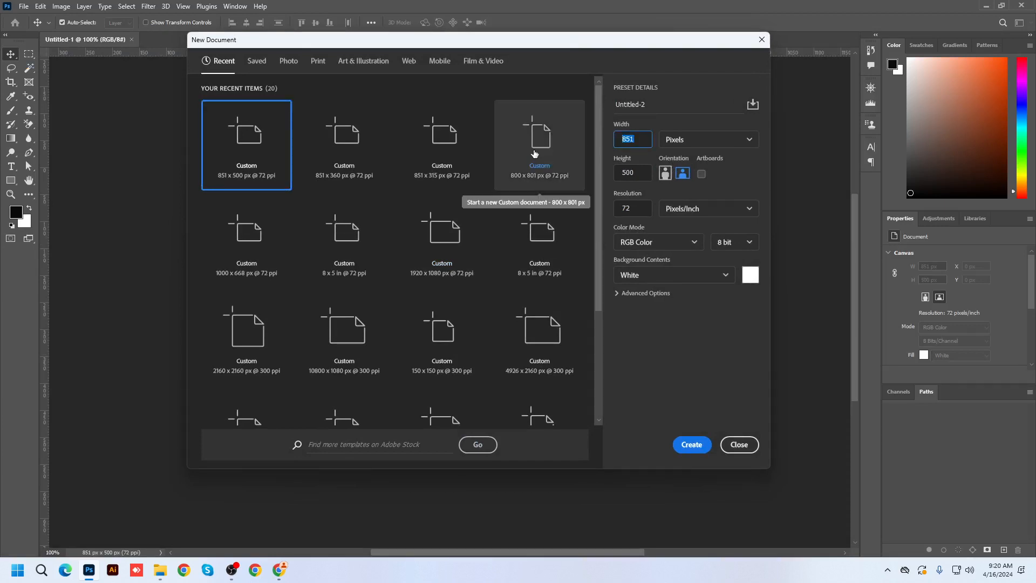
text(1600)
key(Tab)
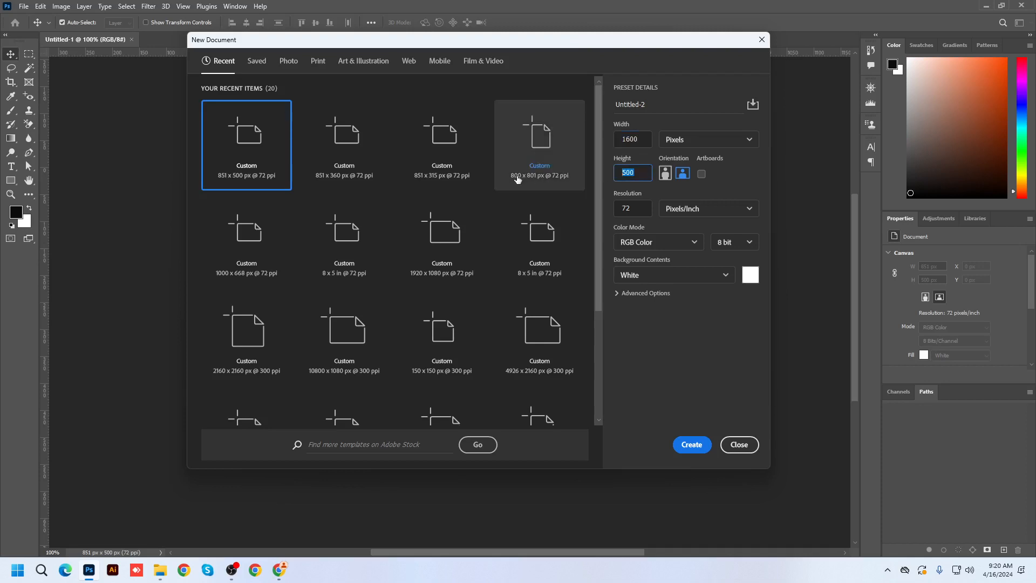
text(900)
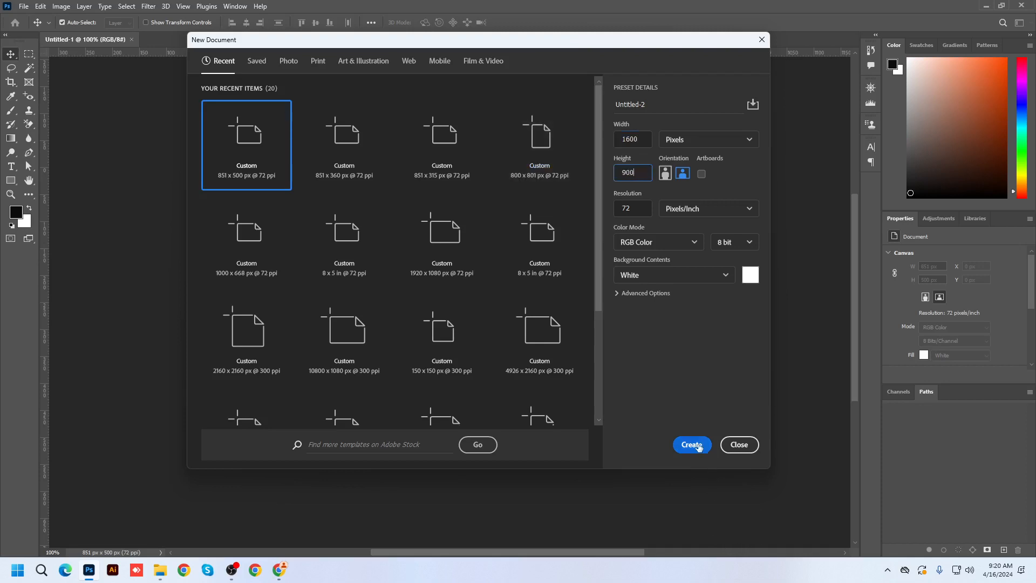
click(688, 444)
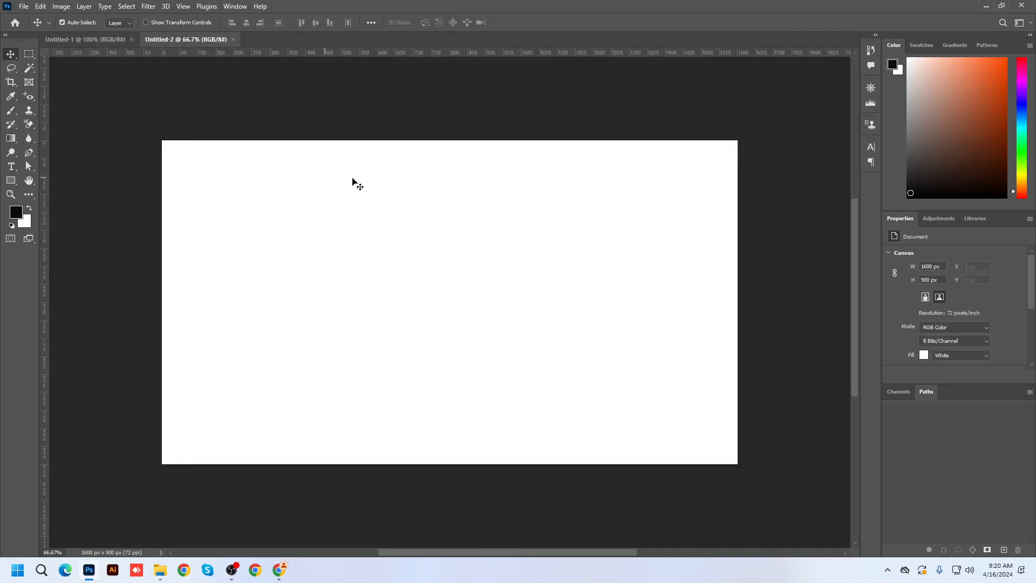
Compare the canvas of the 851 x 500 document with that of the 1600 x 900 document.
click(114, 39)
scroll(355, 178, up, 2)
scroll(355, 178, up, 1)
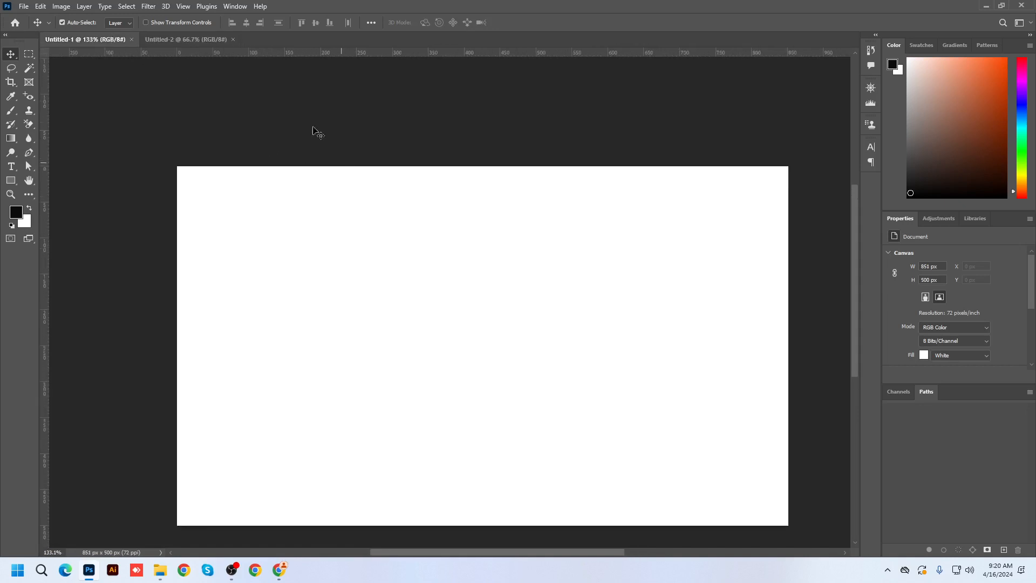
click(199, 39)
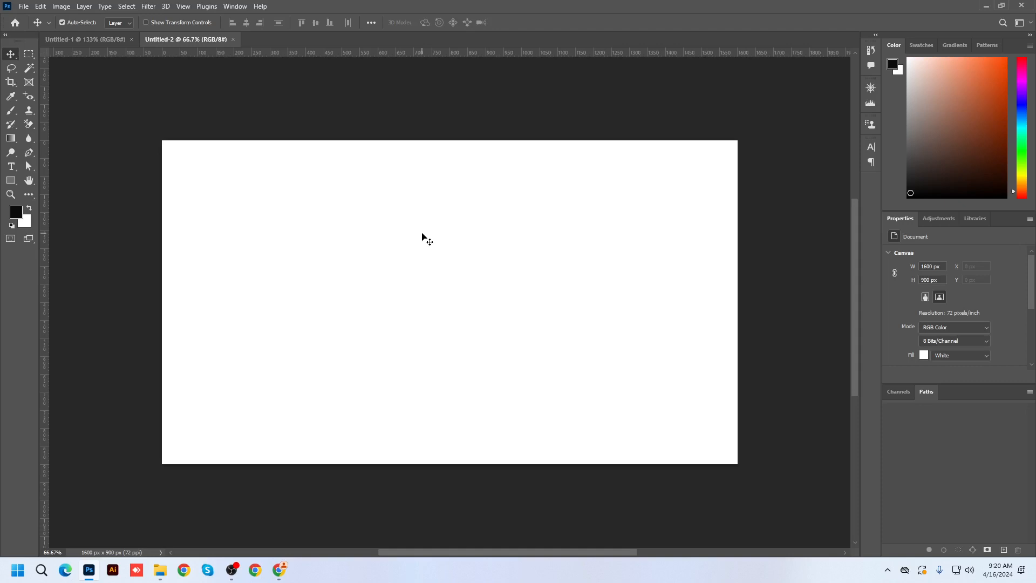
Place Sample Image - Line Dodge and Burn - PiXimperfect.jpg in the 851 x 500 document and dock the Layers panel beside the canvas.
click(90, 39)
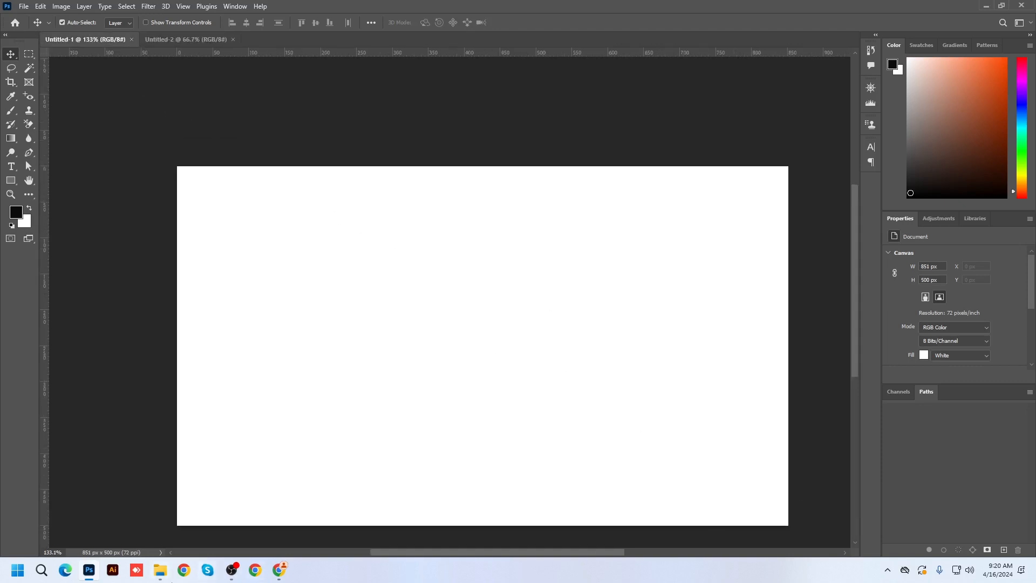
click(160, 570)
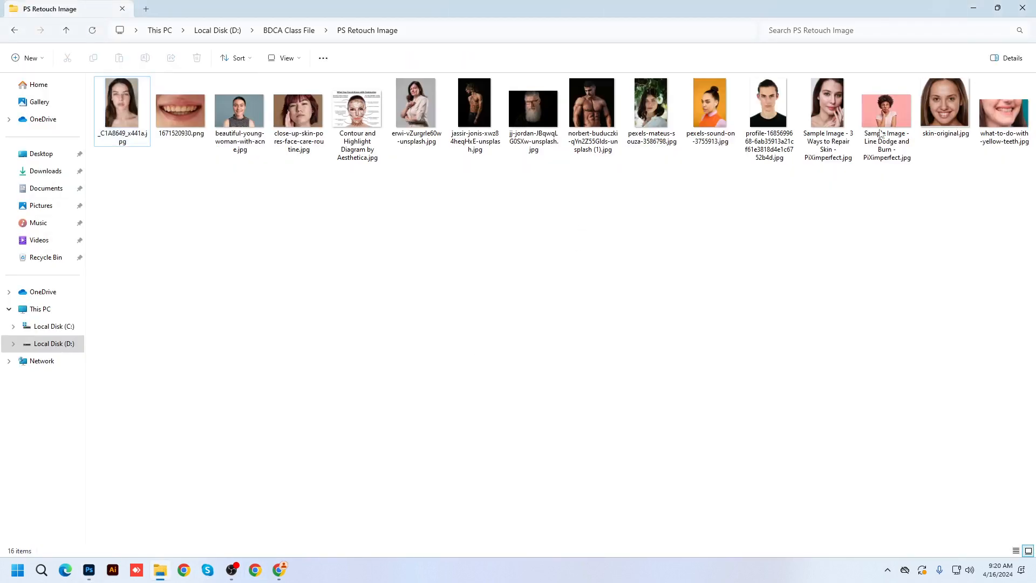
mouse_move(896, 126)
mouse_down()
mouse_move(402, 355)
mouse_move(60, 454)
mouse_move(36, 525)
mouse_move(89, 564)
mouse_move(556, 327)
mouse_move(459, 327)
mouse_up()
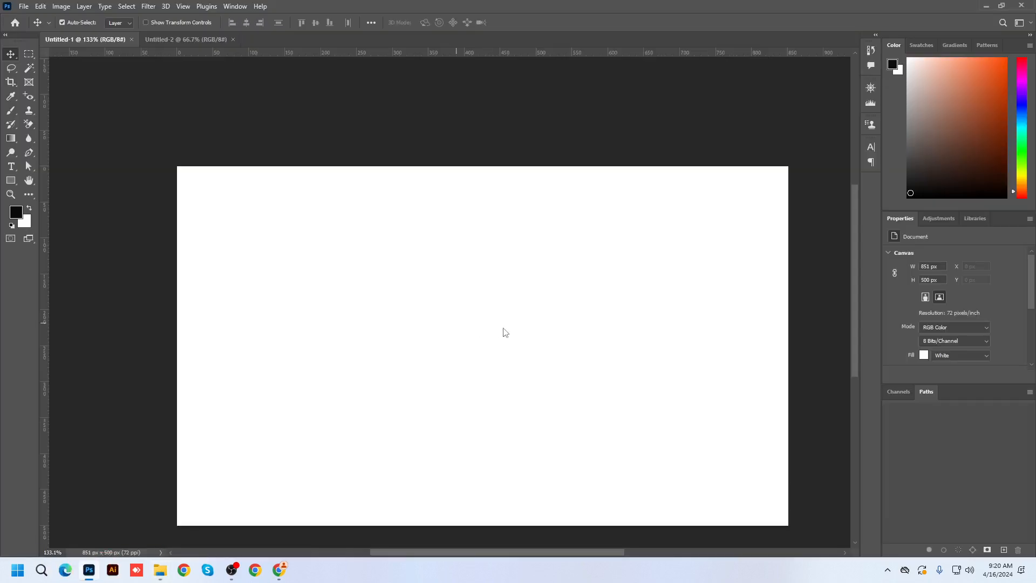
key(Return)
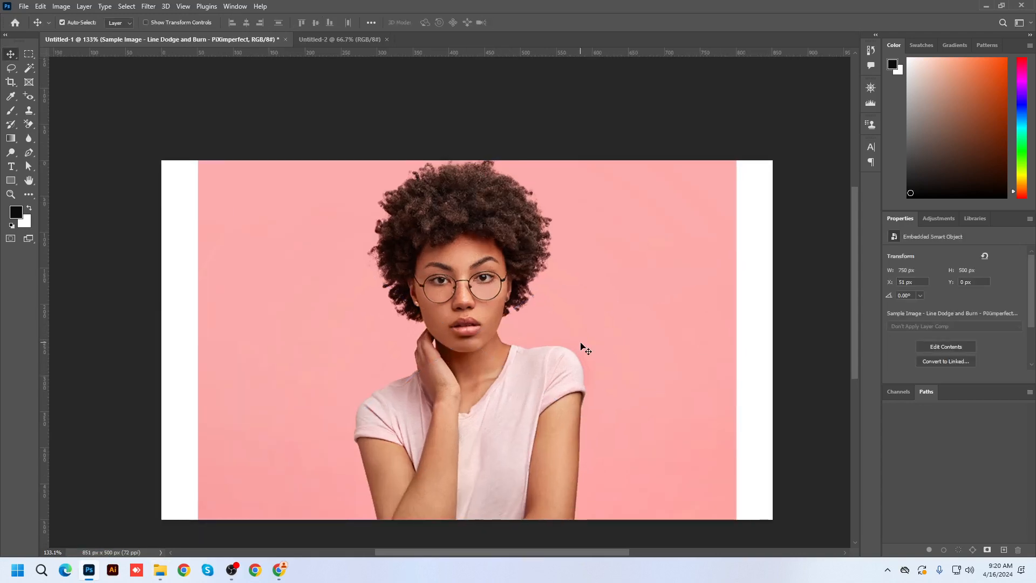
key(F7)
drag(580, 132, 852, 105)
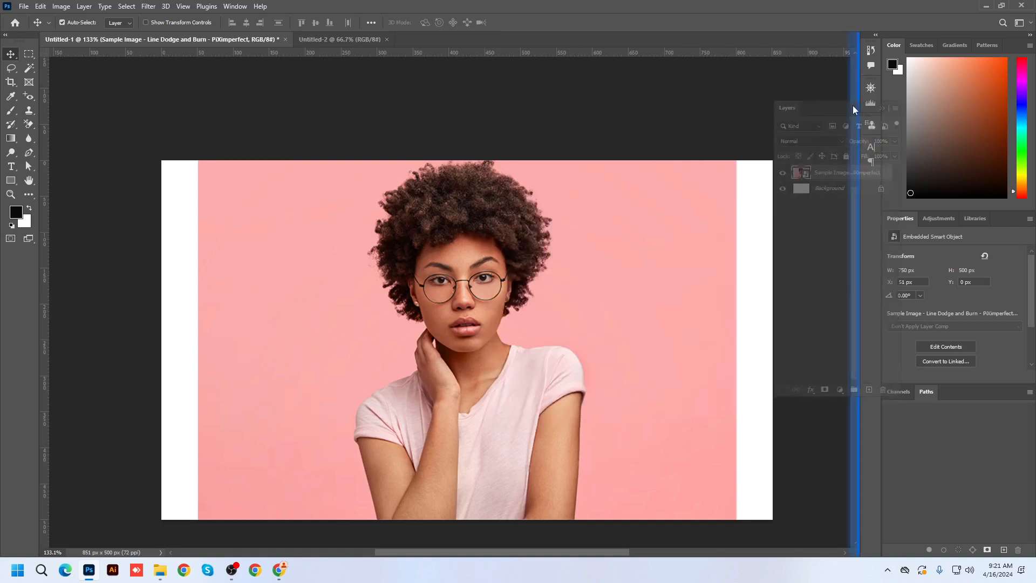
Place Sample Image - Line Dodge and Burn - PiXimperfect.jpg in the 1600 x 900 document and compare both documents.
click(324, 40)
click(160, 570)
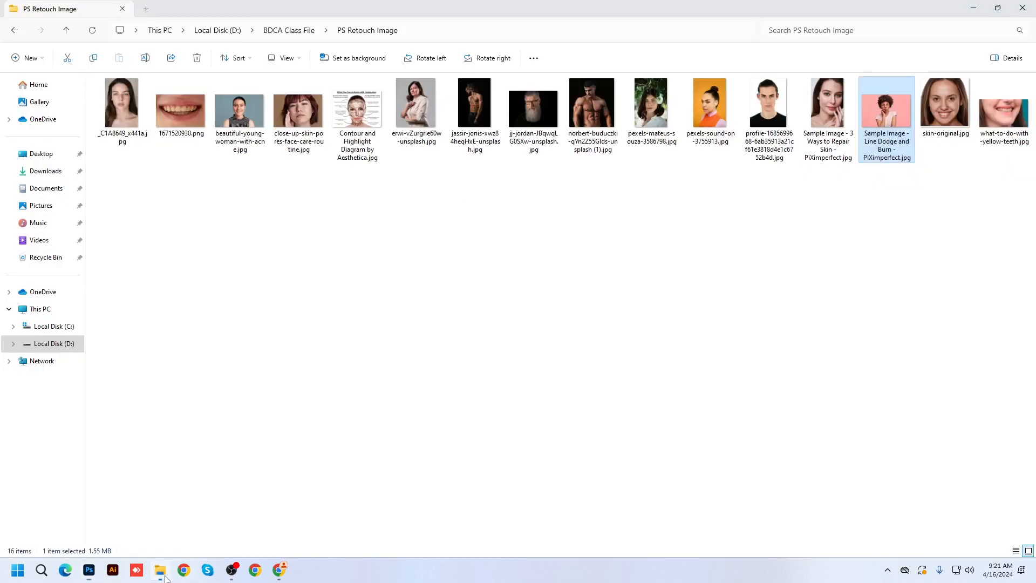
mouse_move(887, 116)
mouse_down()
mouse_move(118, 567)
mouse_move(86, 561)
mouse_move(488, 289)
mouse_move(435, 264)
mouse_up()
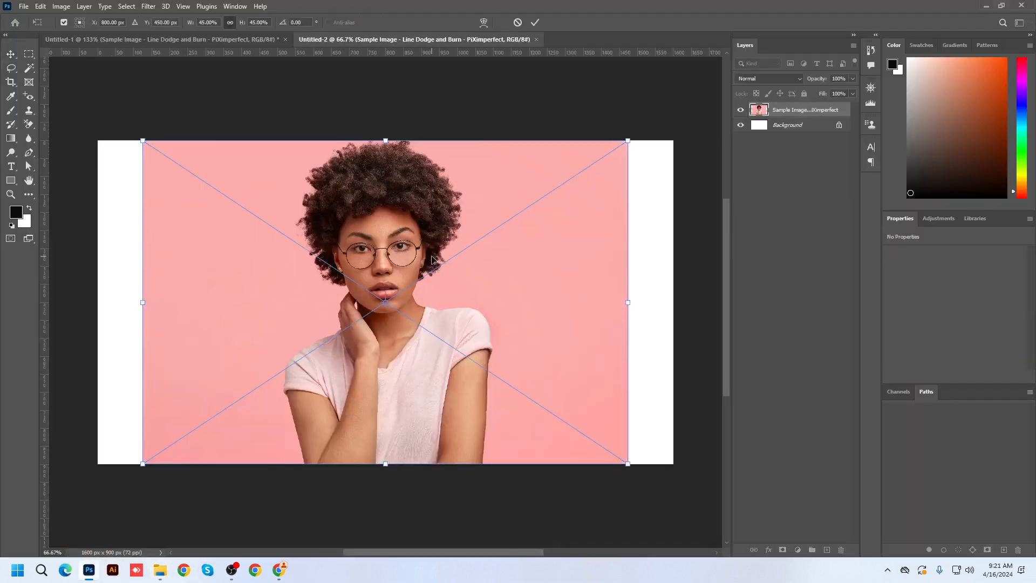
key(Return)
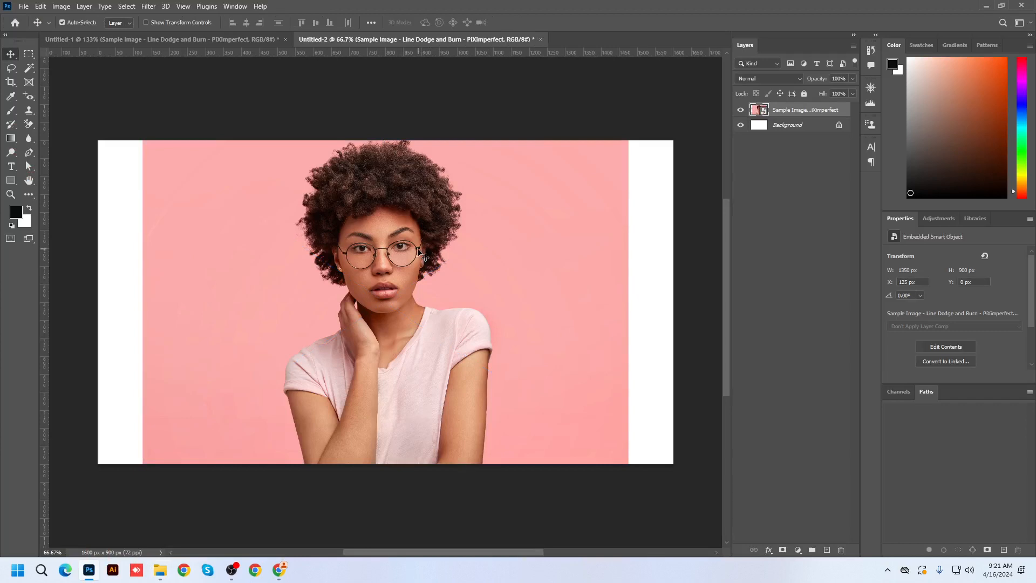
click(199, 38)
click(339, 42)
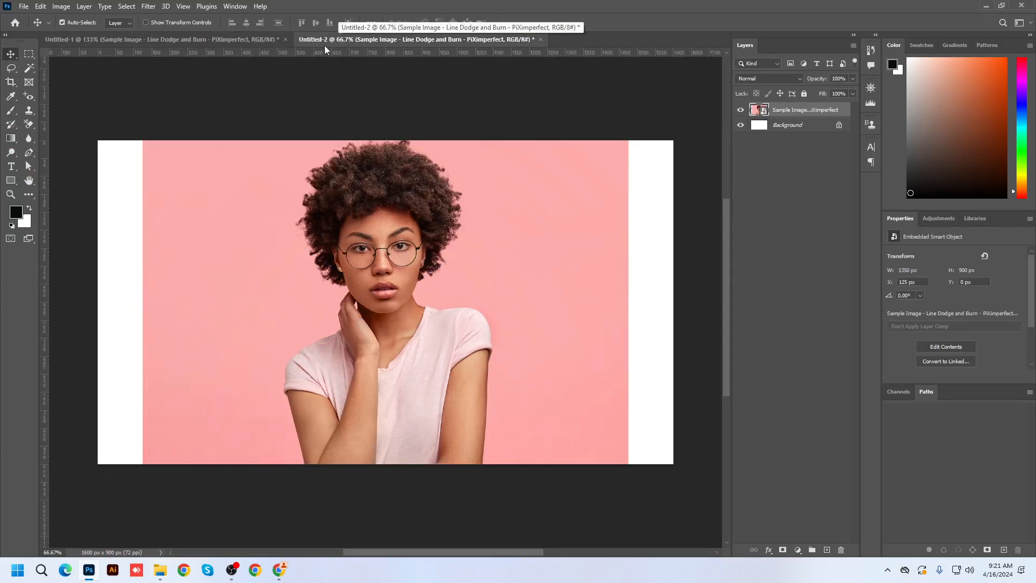
Check the pixel dimensions of Sample Image - Line Dodge and Burn - PiXimperfect.jpg in its file properties and open it as its own Photoshop document.
click(161, 569)
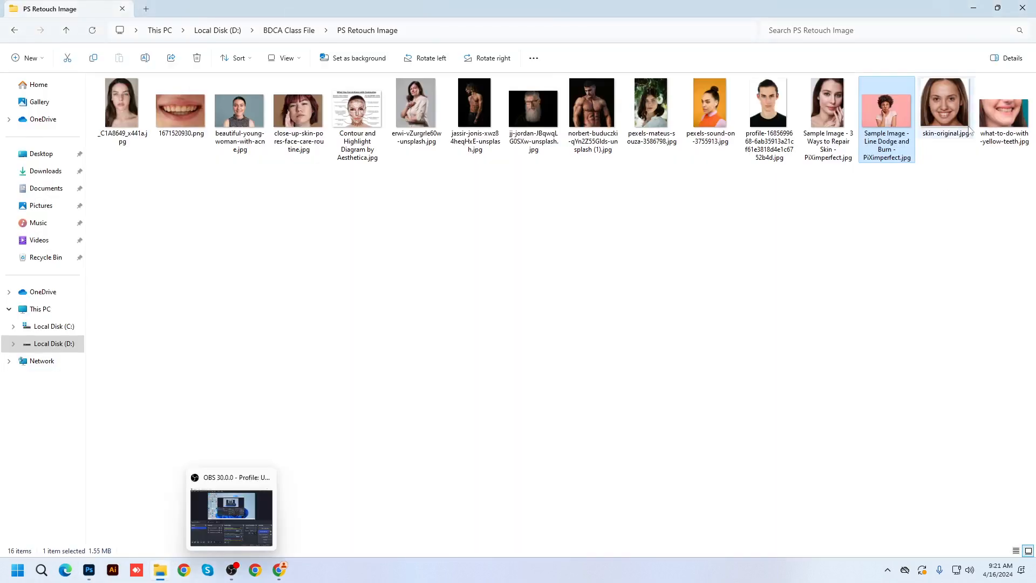
right_click(885, 132)
click(755, 451)
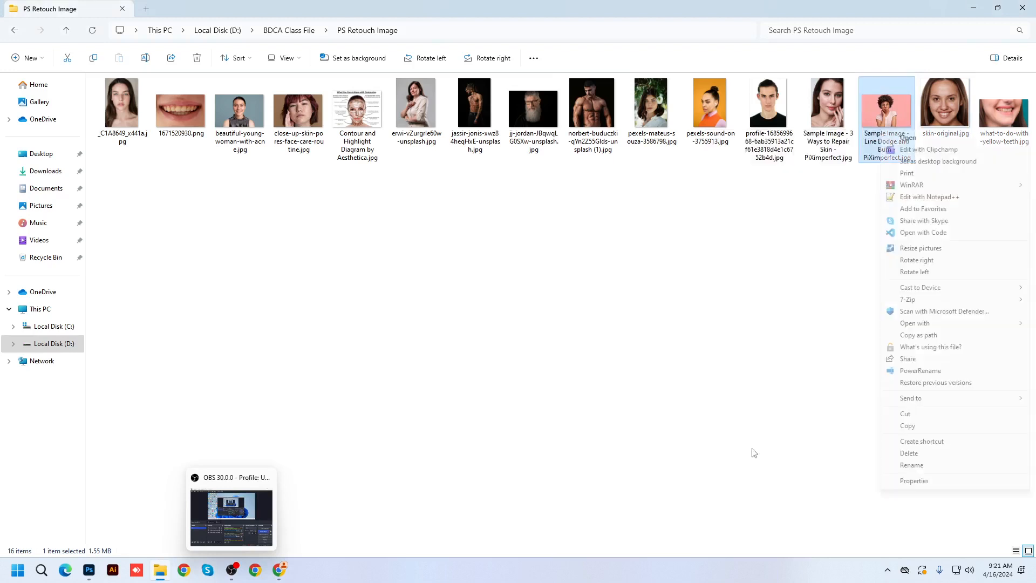
click(894, 484)
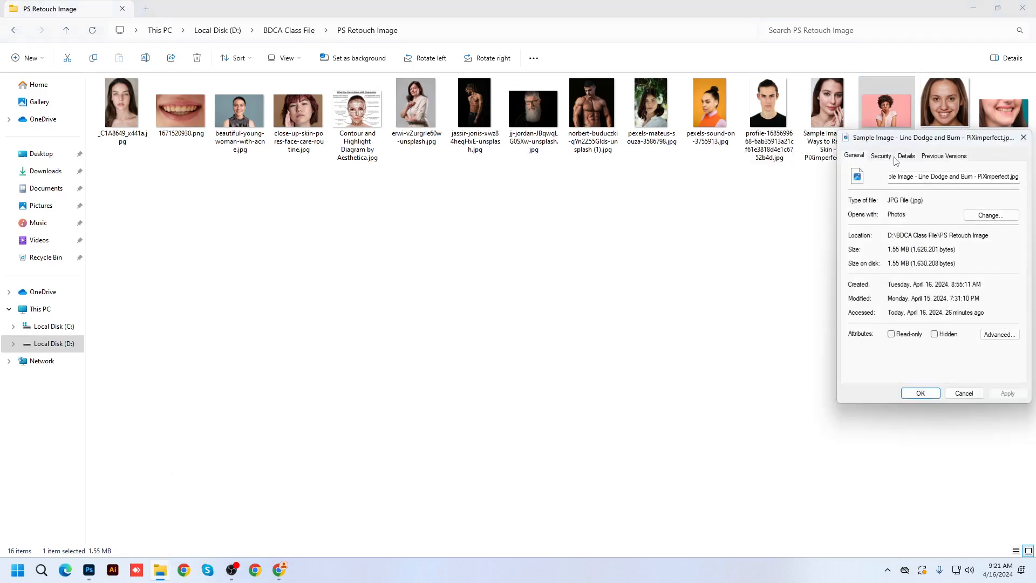
click(905, 156)
drag(915, 144, 438, 141)
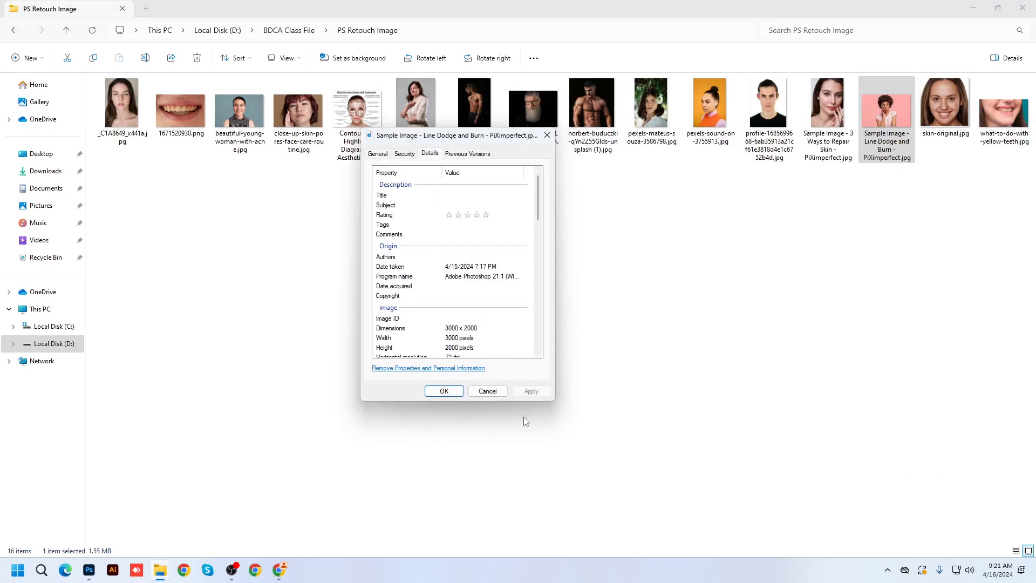
click(487, 391)
mouse_move(887, 129)
mouse_down()
mouse_move(90, 570)
mouse_move(151, 63)
mouse_move(583, 361)
mouse_move(126, 43)
mouse_move(116, 270)
mouse_move(217, 32)
mouse_move(243, 11)
mouse_move(612, 32)
mouse_move(232, 8)
mouse_up()
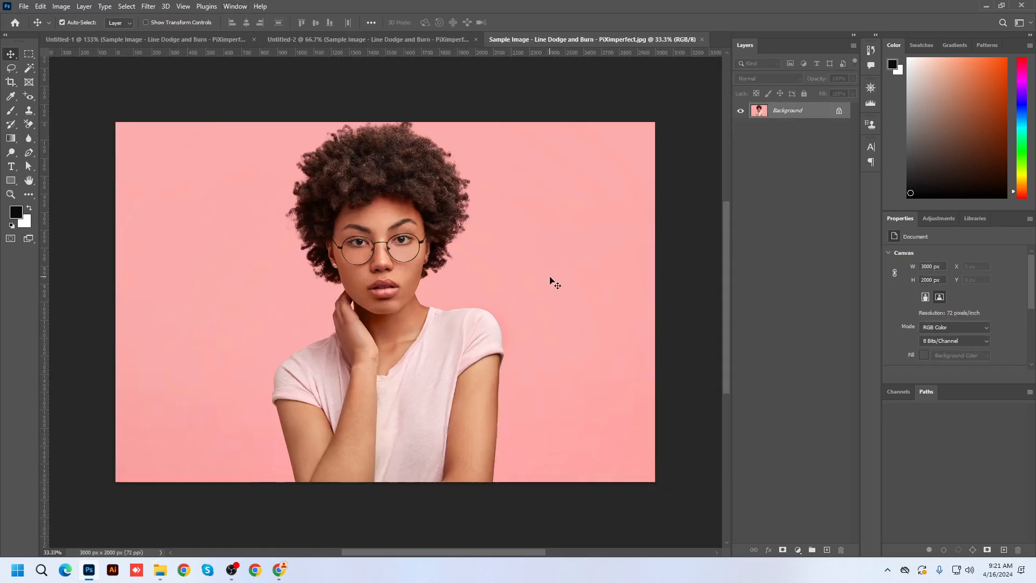
Try to open Ajwa Price in Bangladesh.jpg from the Desktop using Open As with the Photoshop format.
click(24, 7)
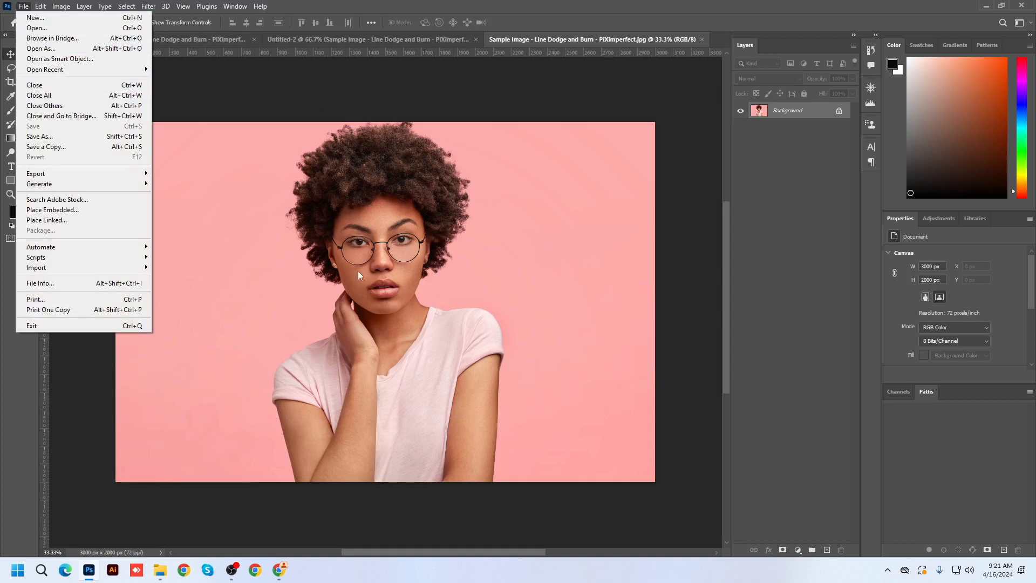
click(68, 49)
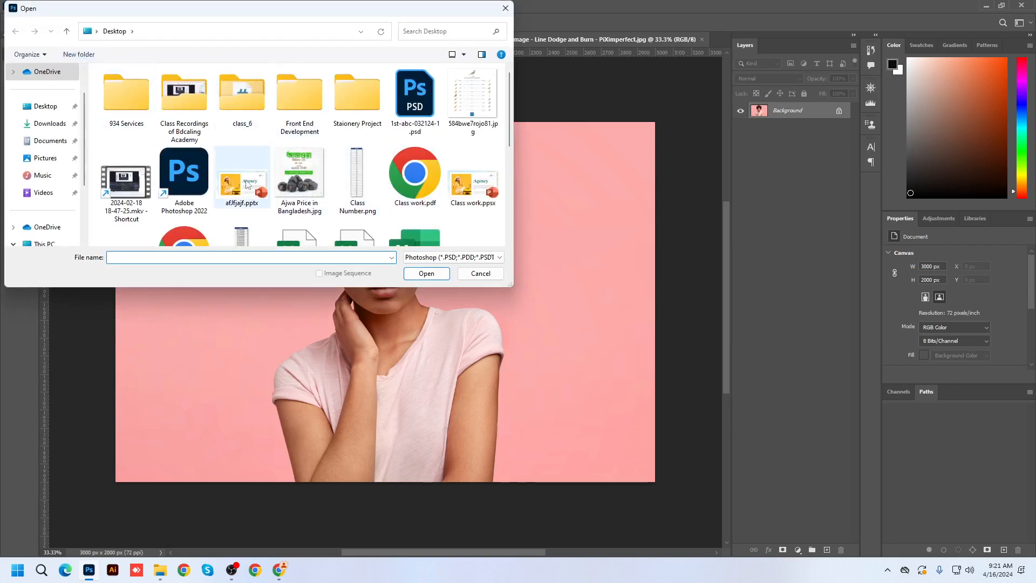
click(309, 168)
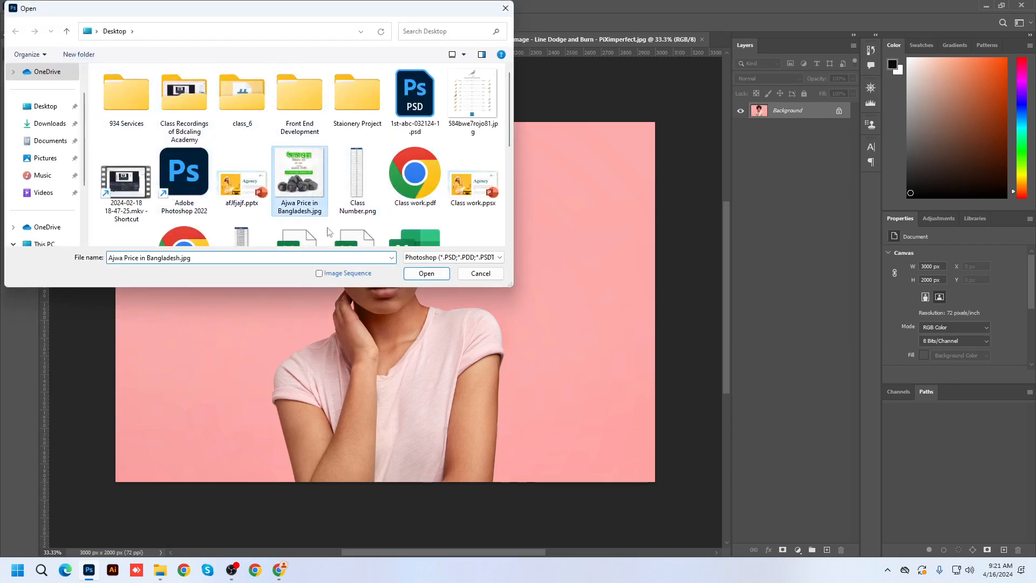
click(440, 275)
click(507, 211)
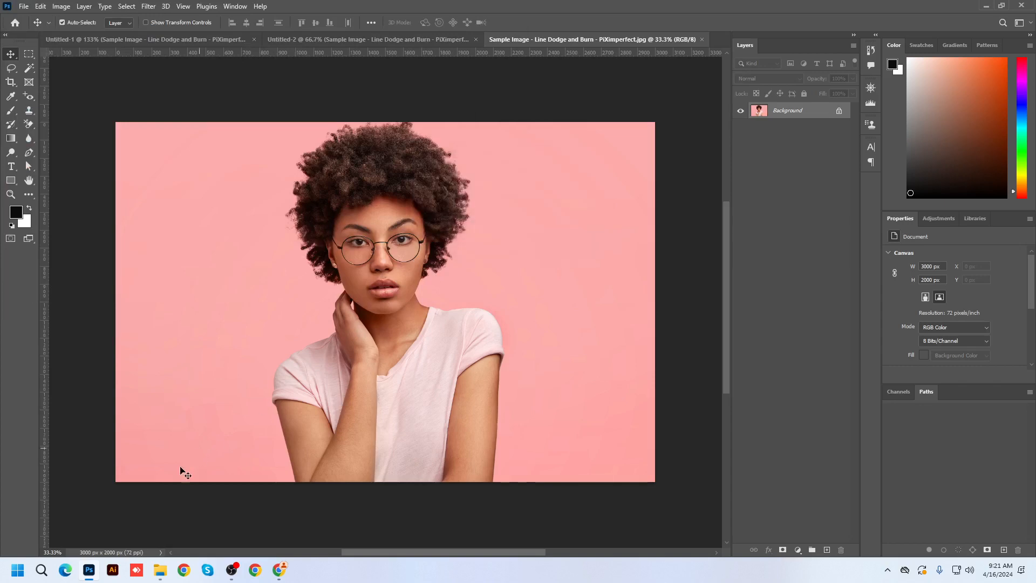
Try to open _C1A8649_x441a.jpg from the PS Retouch Image folder on drive D using Open As with the Photoshop format.
click(24, 6)
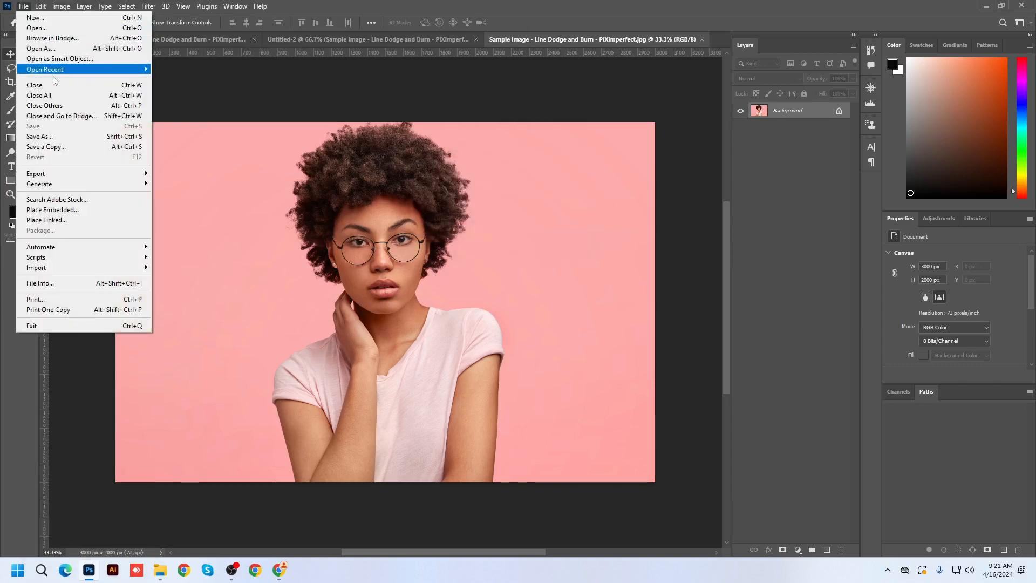
click(54, 48)
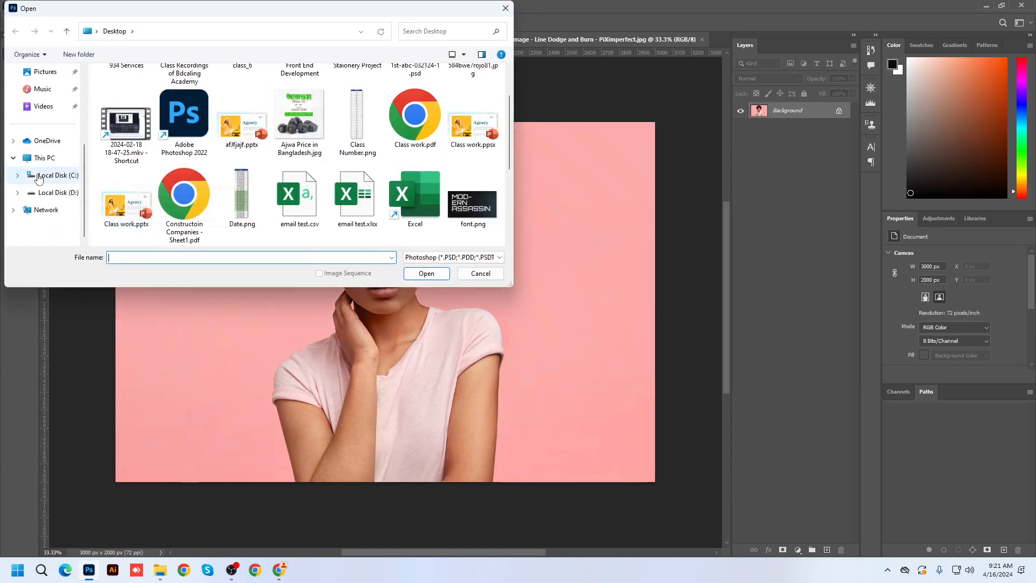
click(54, 192)
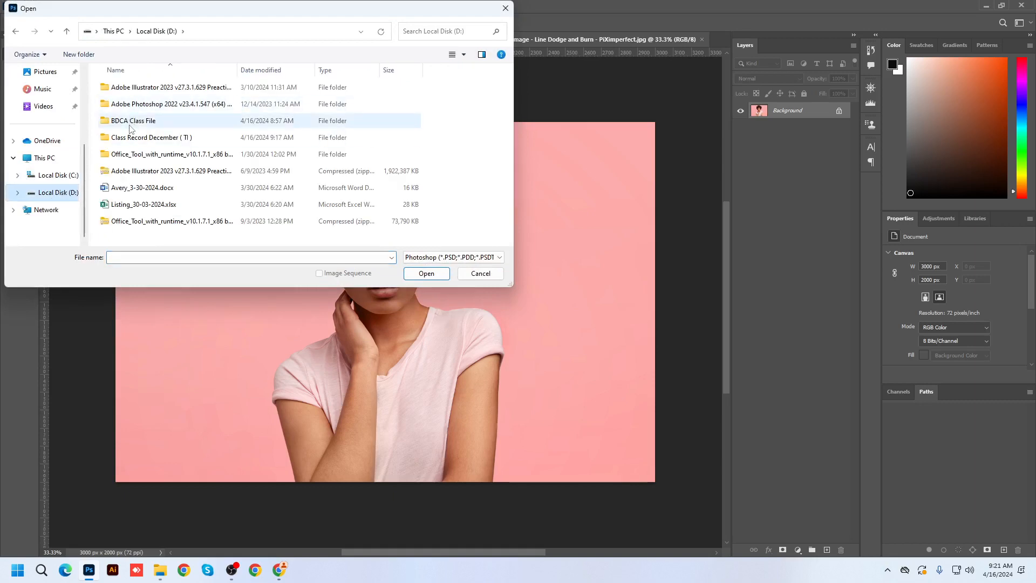
double_click(129, 124)
double_click(129, 104)
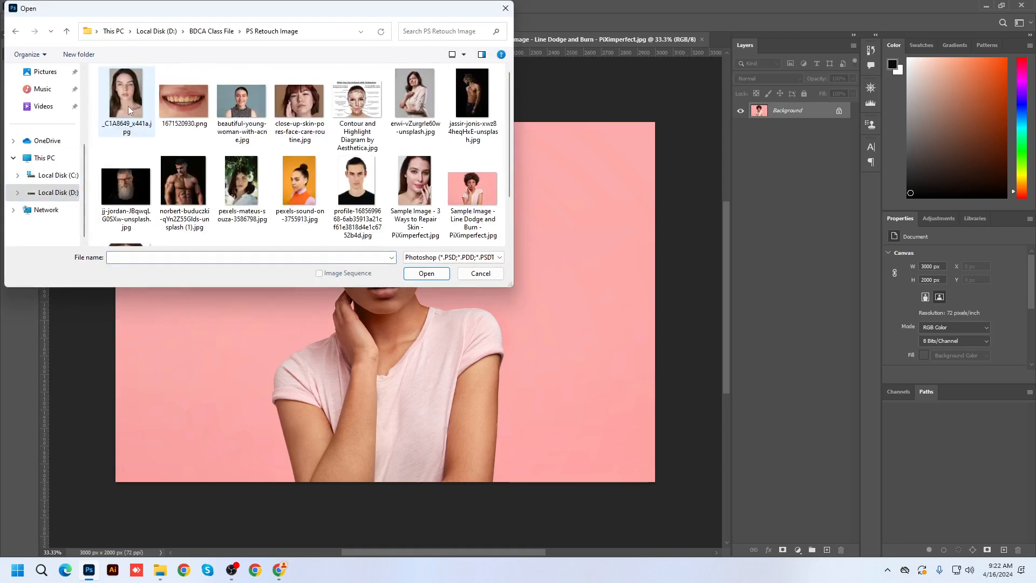
click(132, 114)
click(425, 273)
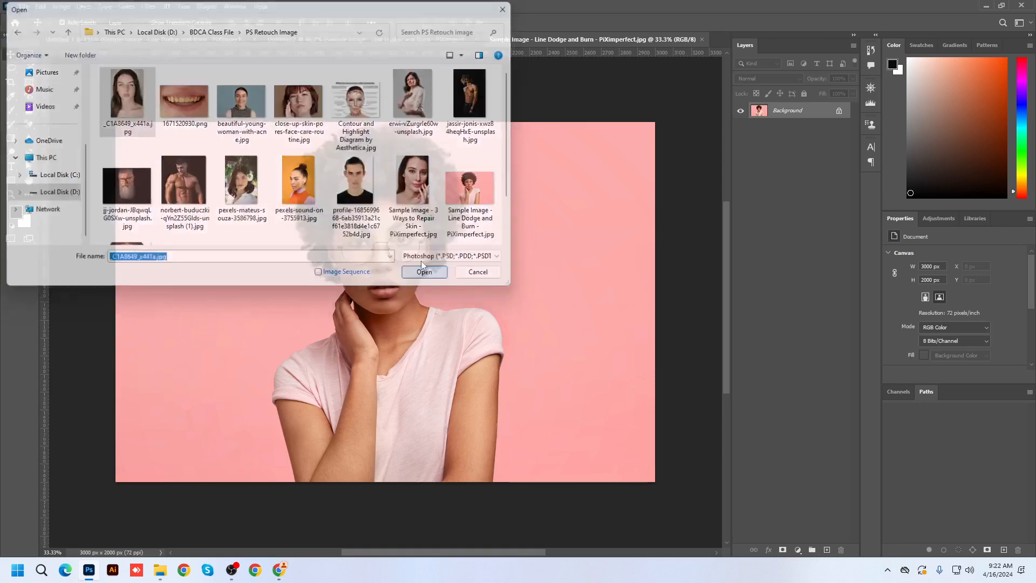
click(517, 210)
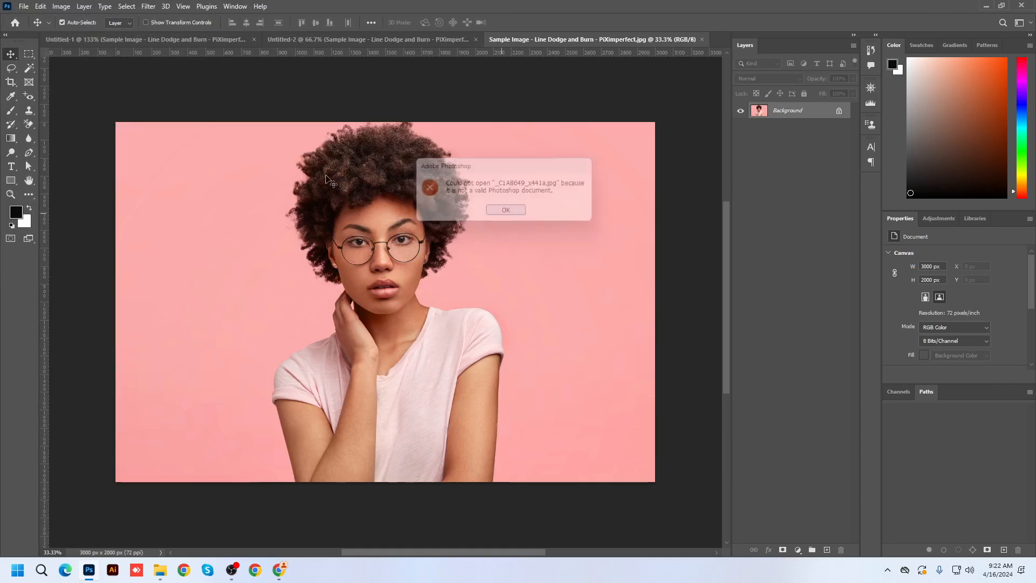
Try to open pexels-sound-on-3755913.jpg from the PS Retouch Image folder using Open As.
click(24, 6)
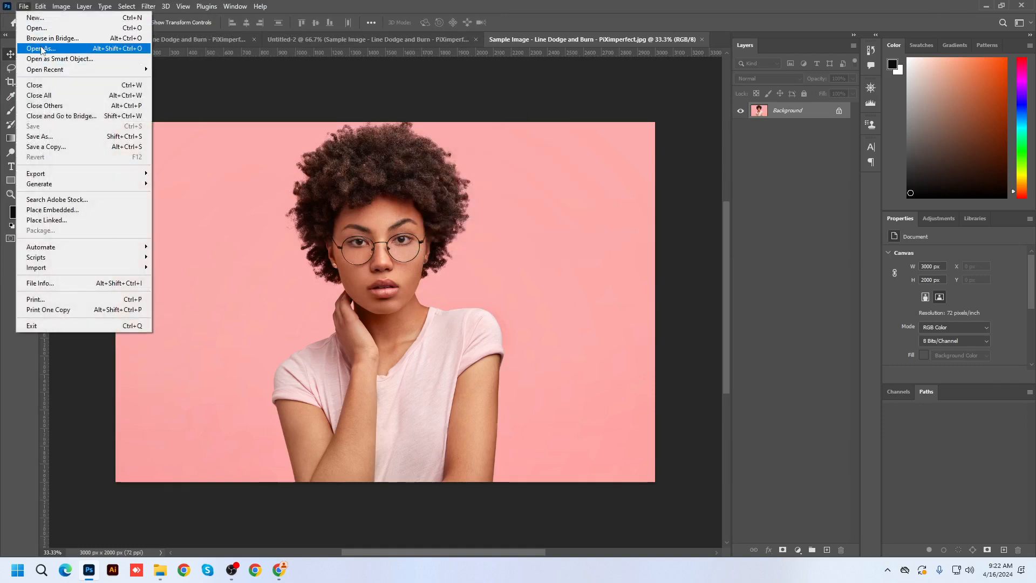
click(35, 28)
scroll(301, 181, down, 2)
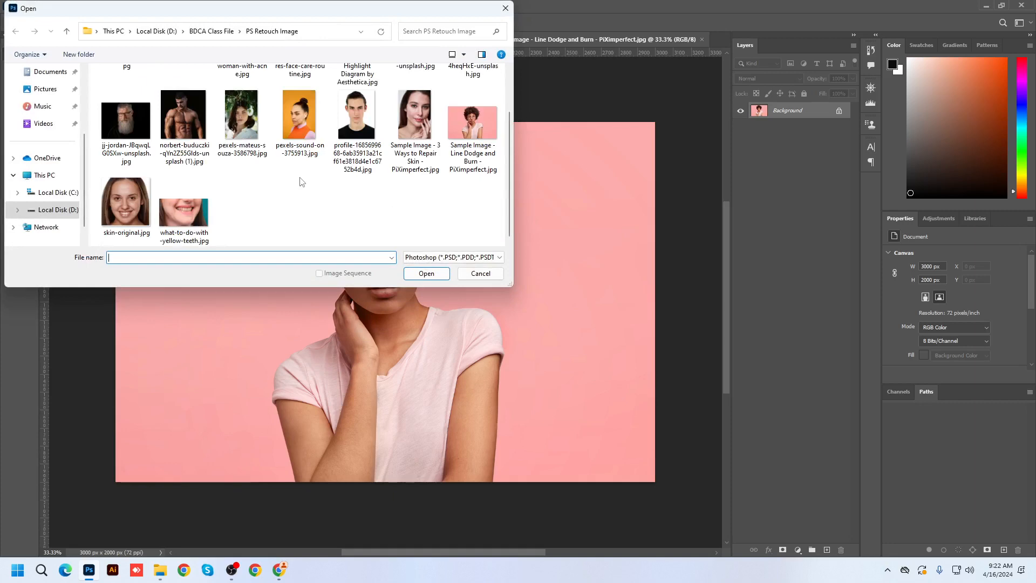
click(300, 119)
click(431, 277)
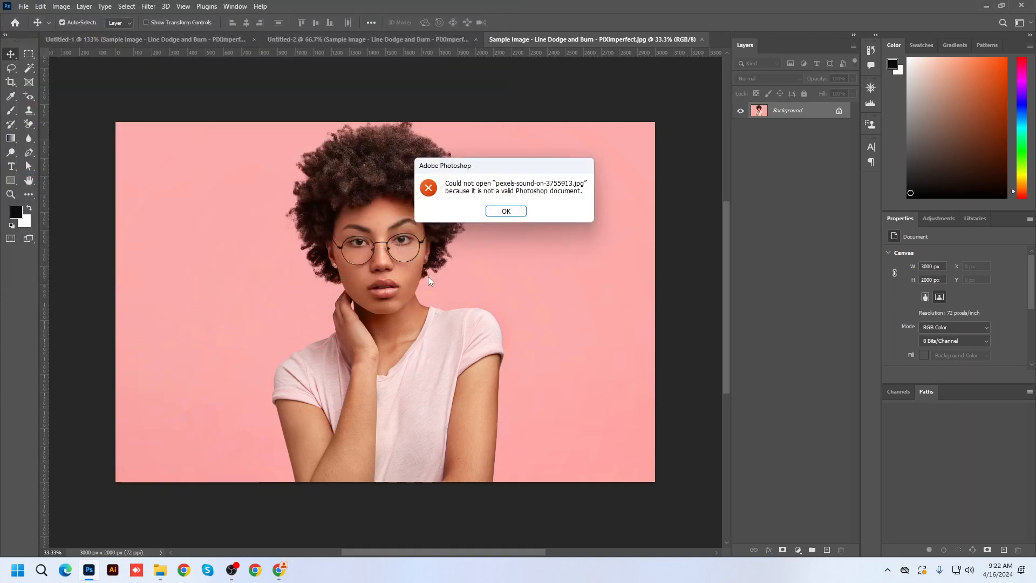
click(507, 213)
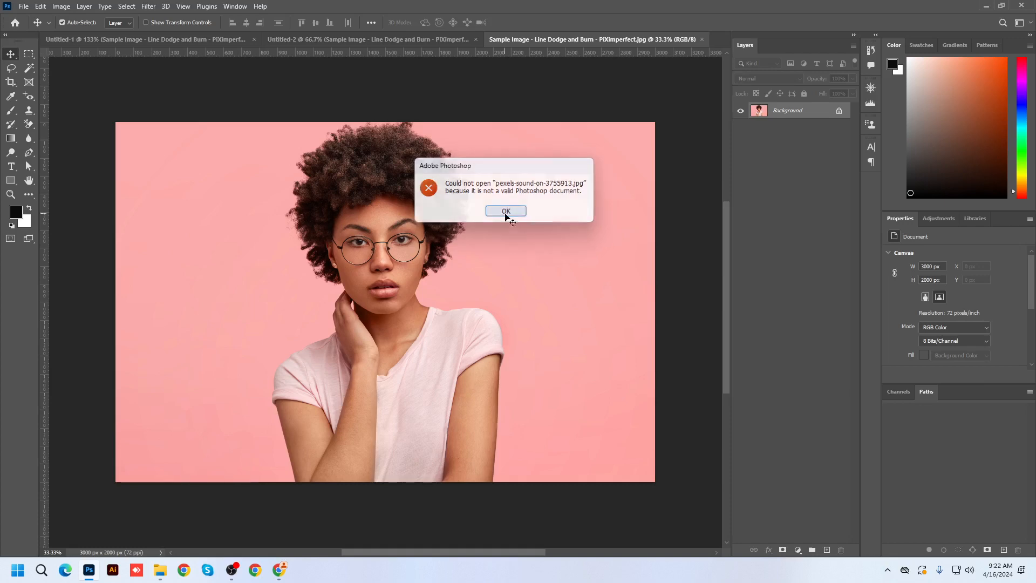
Try to open Sample Image - Line Dodge and Burn - PiXimperfect.jpg from the PS Retouch Image folder using Open As with the Photoshop format.
click(24, 6)
click(37, 27)
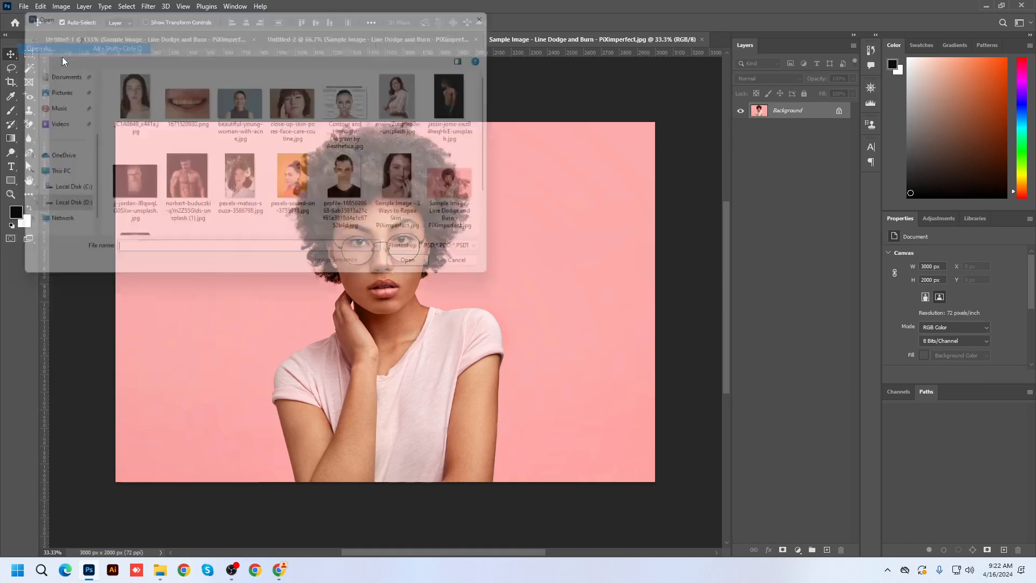
scroll(222, 157, down, 1)
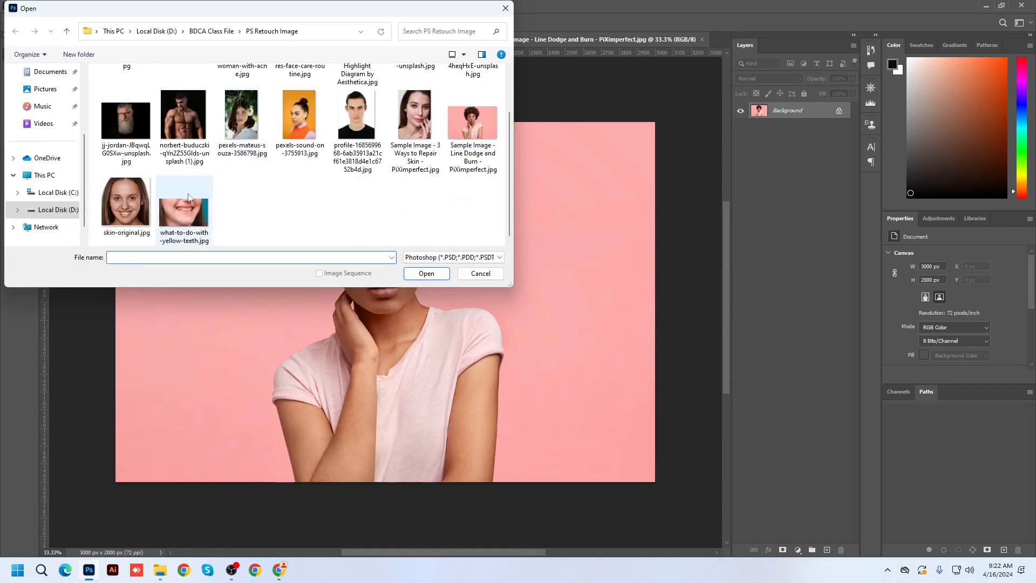
click(472, 127)
click(426, 274)
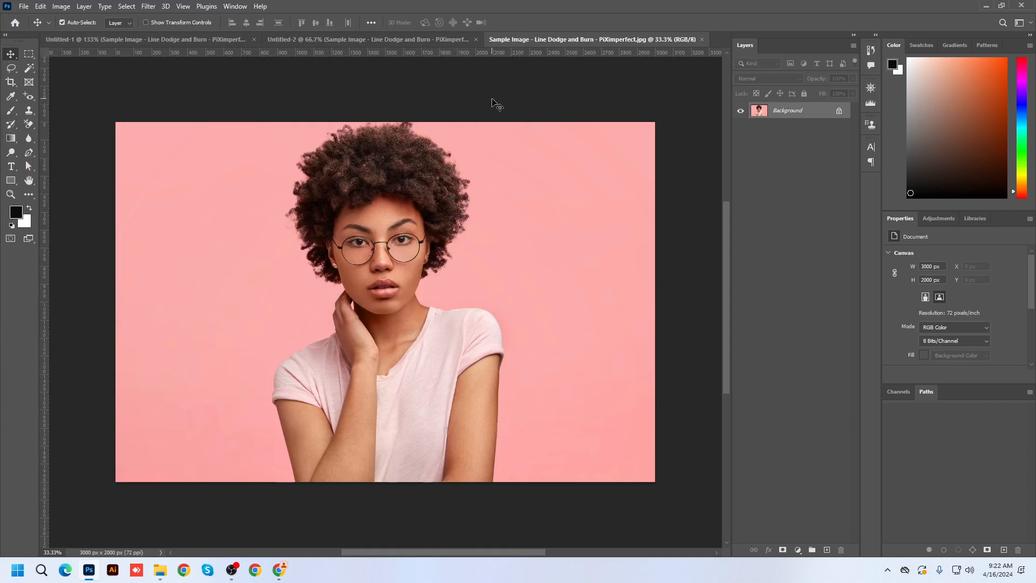
scroll(467, 74, down, 4)
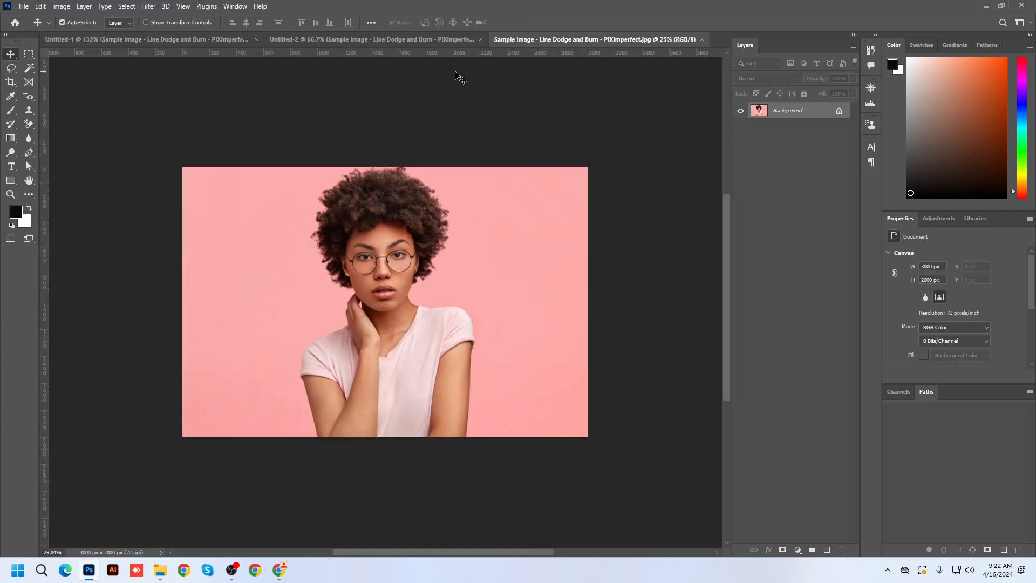
Close the Line Dodge and Burn sample document and try to reopen its JPG using Open As with the Photoshop format.
click(702, 40)
click(23, 6)
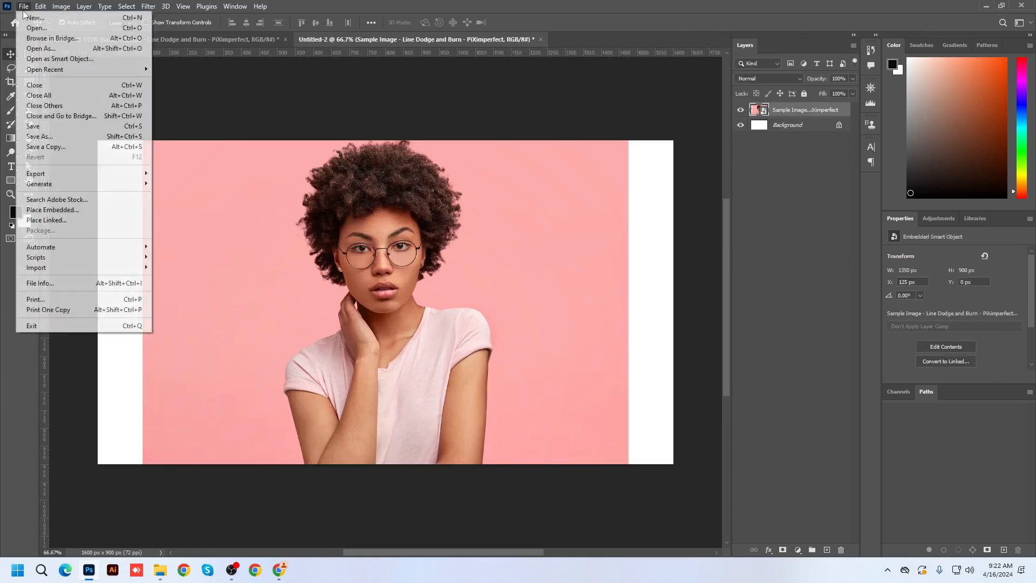
click(33, 29)
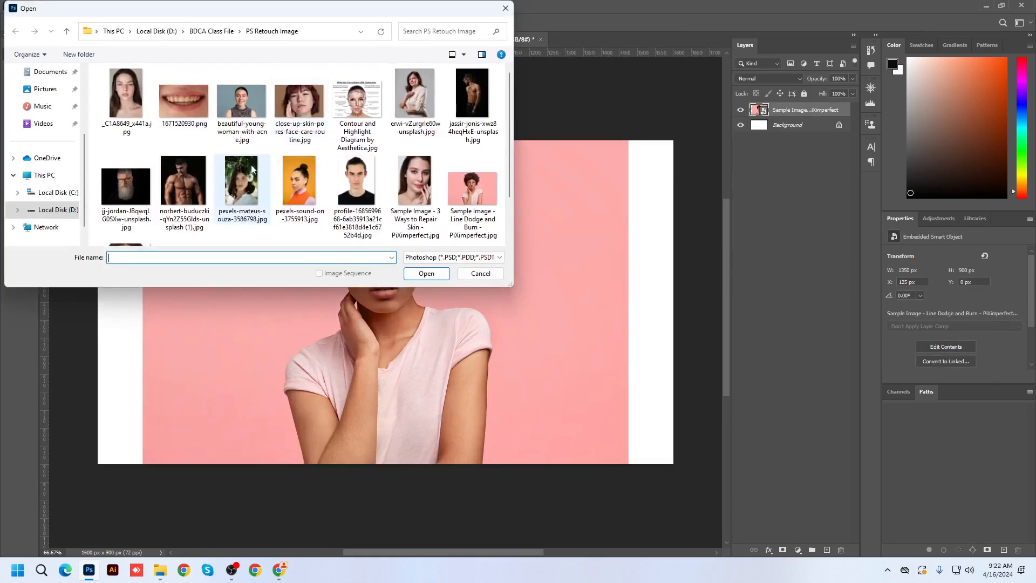
click(478, 187)
click(427, 274)
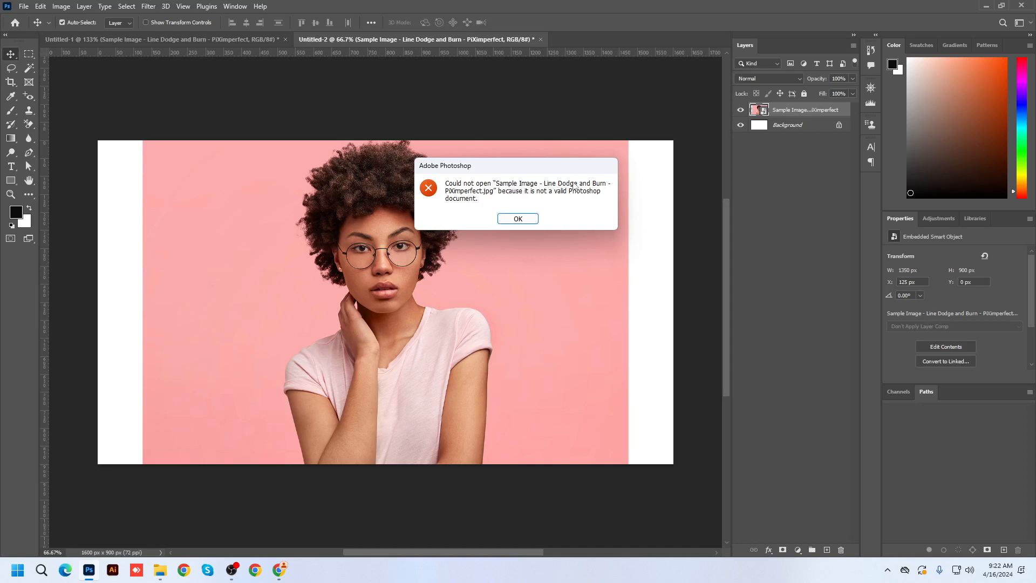
click(522, 222)
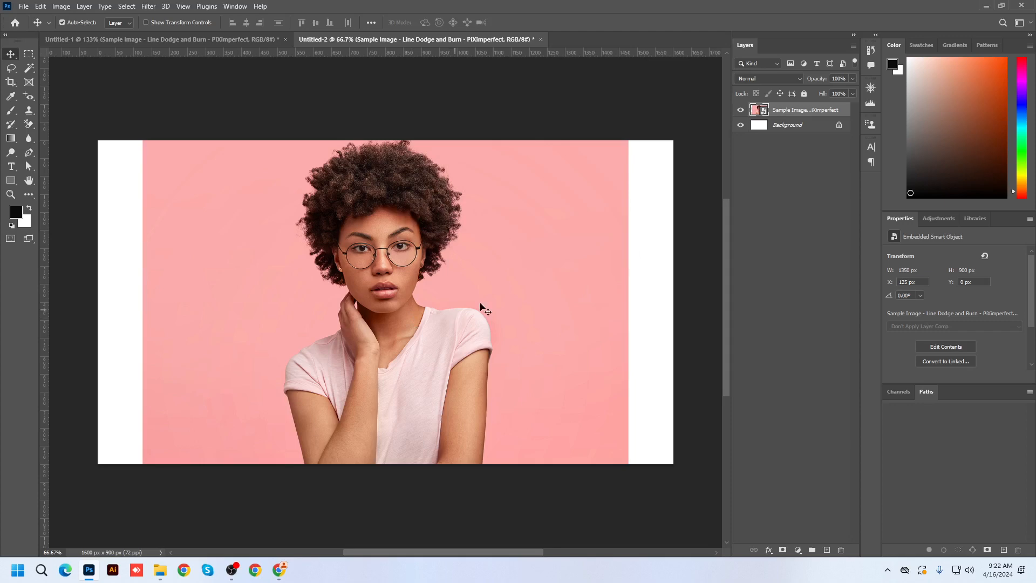
Open Sample Image - Line Dodge and Burn - PiXimperfect.jpg from the PS Retouch Image folder in File Explorer as its own Photoshop document.
click(165, 576)
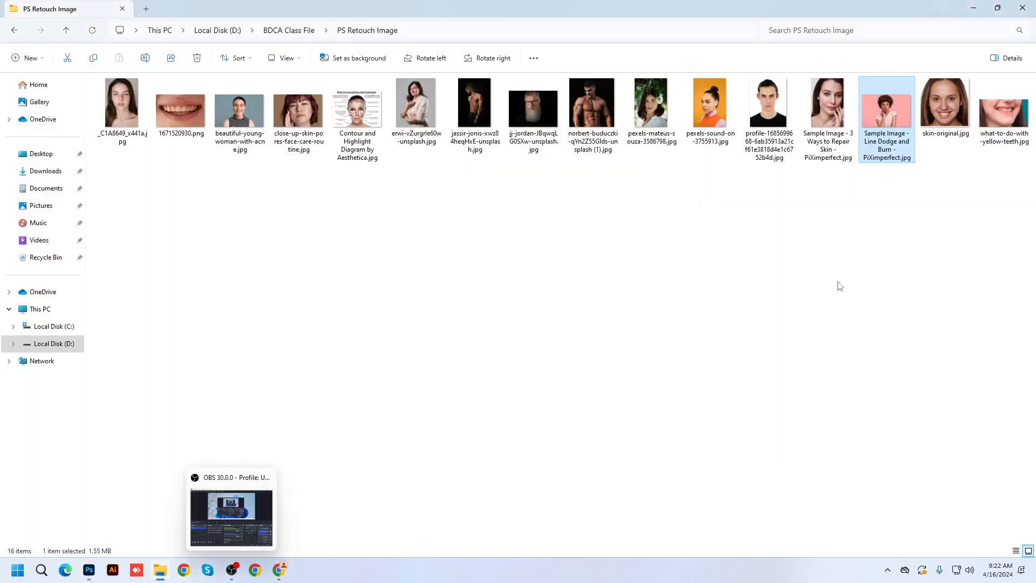
mouse_move(887, 110)
mouse_down()
mouse_move(359, 462)
mouse_move(124, 533)
mouse_move(89, 569)
mouse_move(397, 8)
mouse_move(219, 5)
mouse_up()
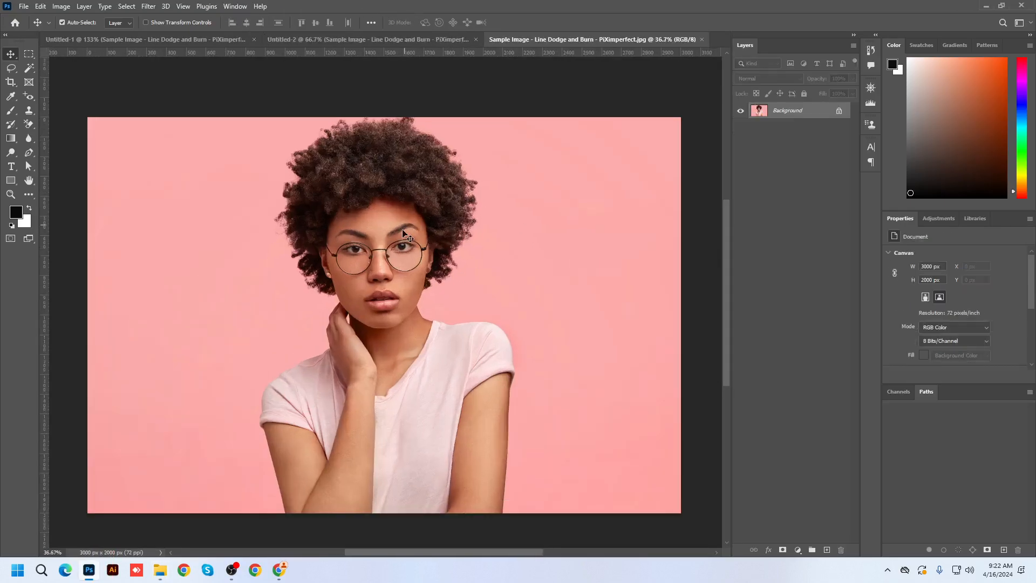
scroll(405, 236, down, 1)
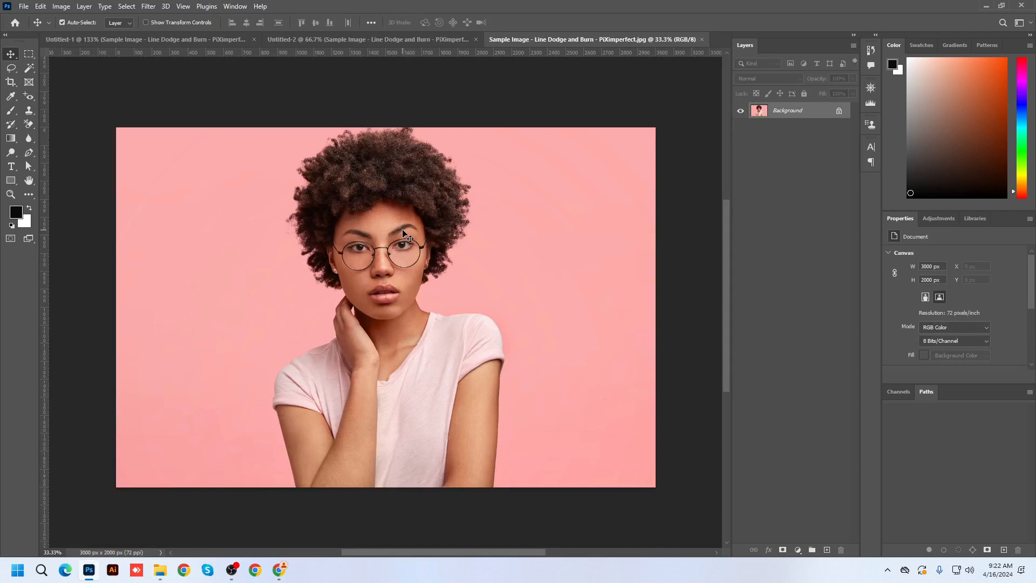
Check the sample document's pixel width and height in Canvas Size without changing them.
key(ctrl+alt+c)
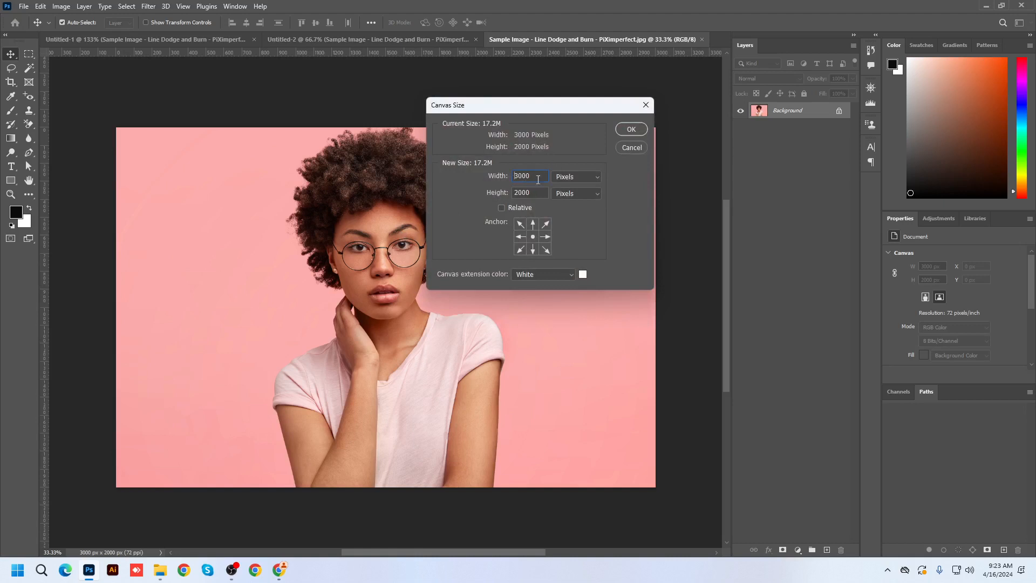
drag(539, 174, 420, 184)
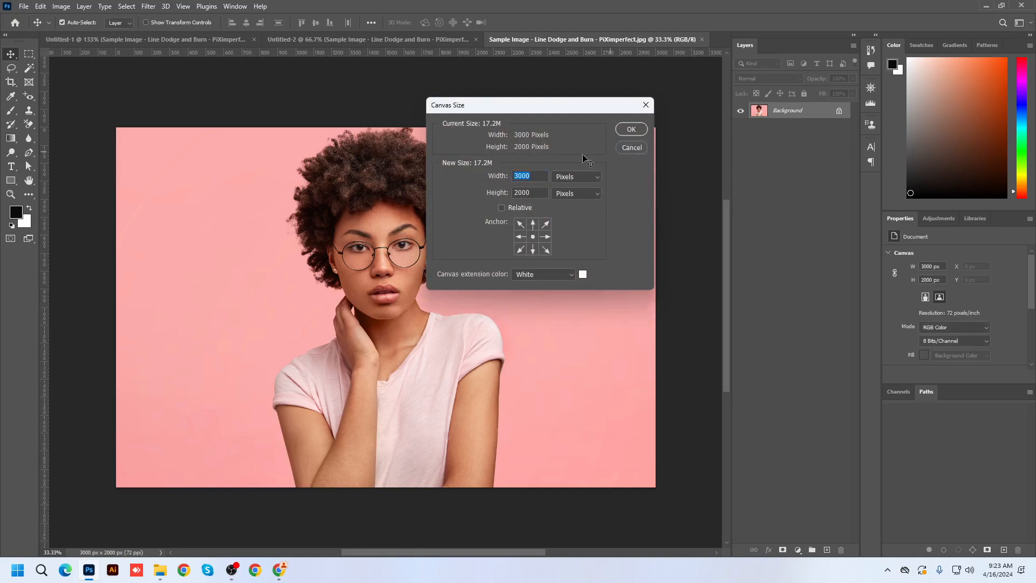
click(629, 150)
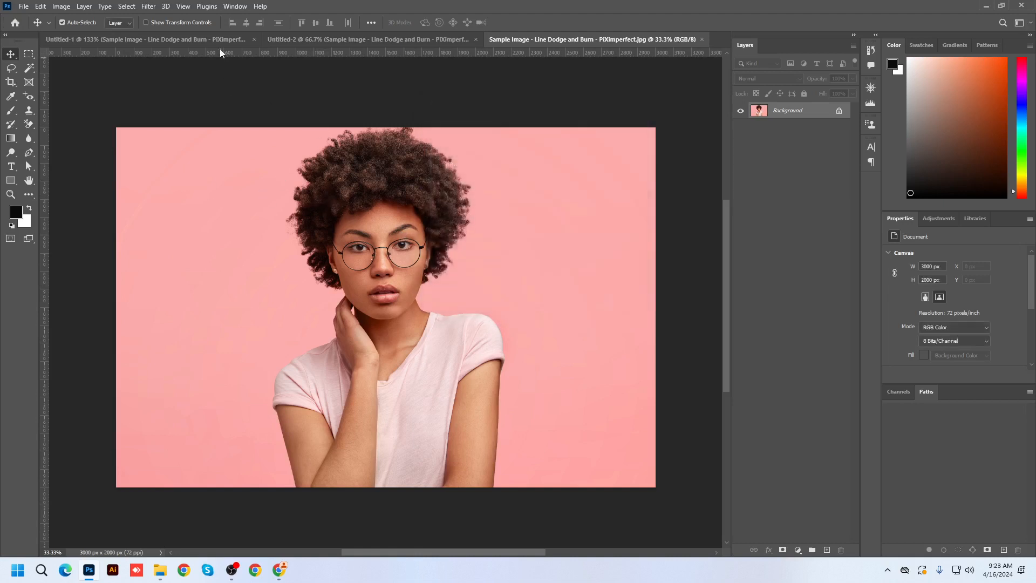
Examine the skin and eye detail around the glasses at high magnification in the original-size sample document.
scroll(409, 276, up, 8)
scroll(409, 276, up, 3)
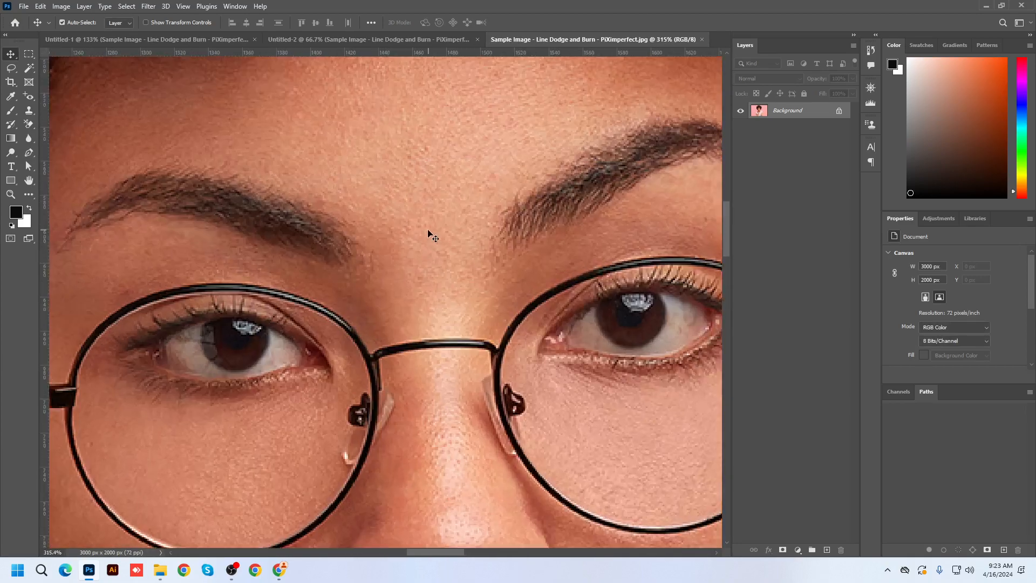
scroll(405, 189, down, 4)
scroll(405, 370, up, 2)
scroll(450, 366, down, 6)
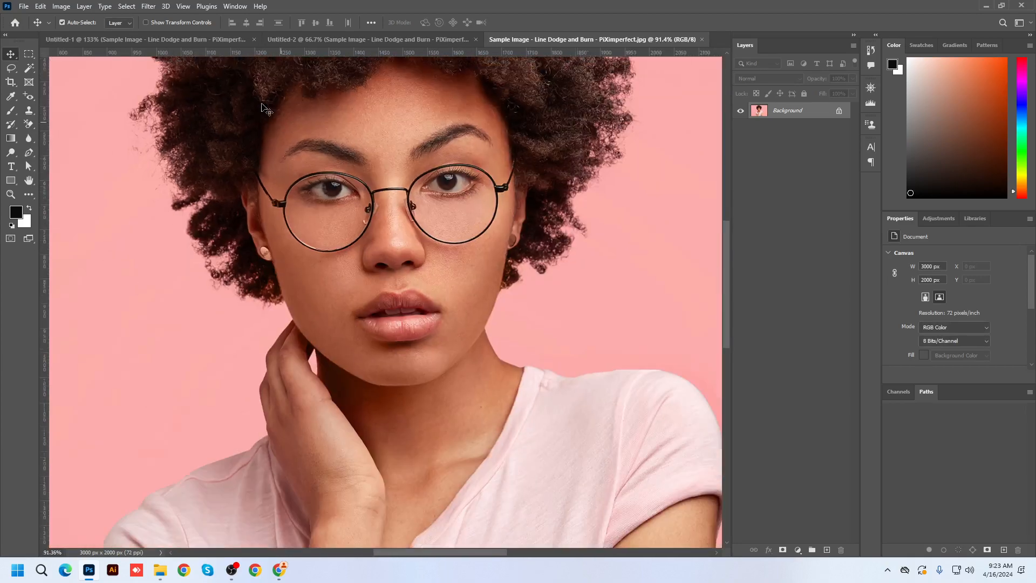
Compare the face detail in Untitled-1 and Untitled-2 at high magnification.
click(218, 37)
scroll(418, 230, up, 7)
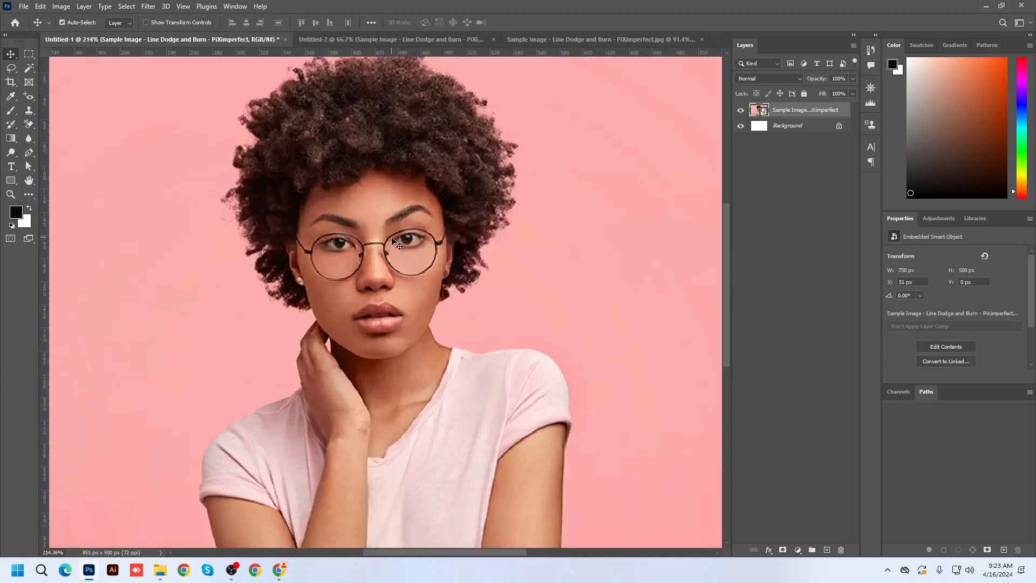
scroll(506, 253, down, 6)
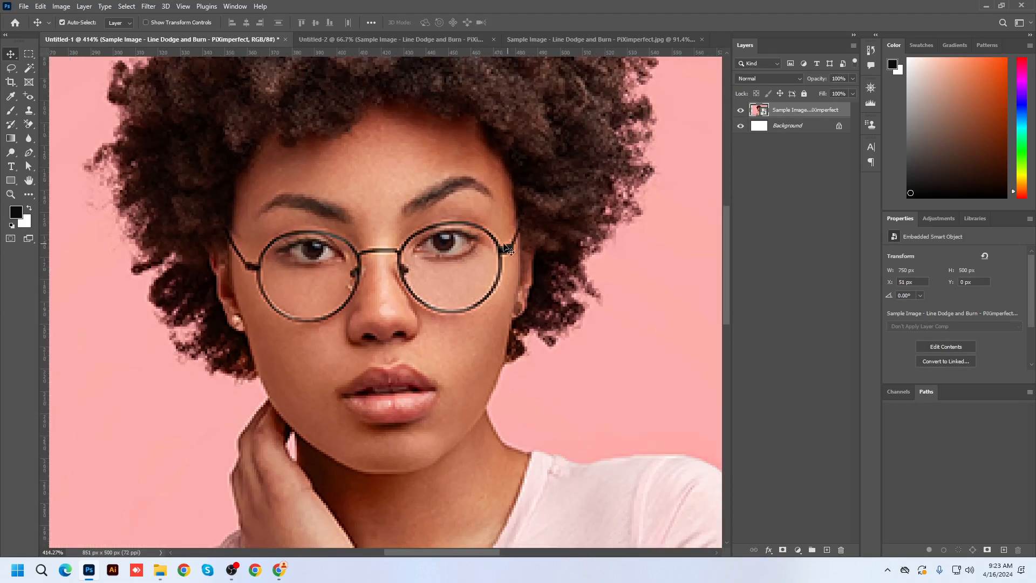
scroll(499, 245, up, 7)
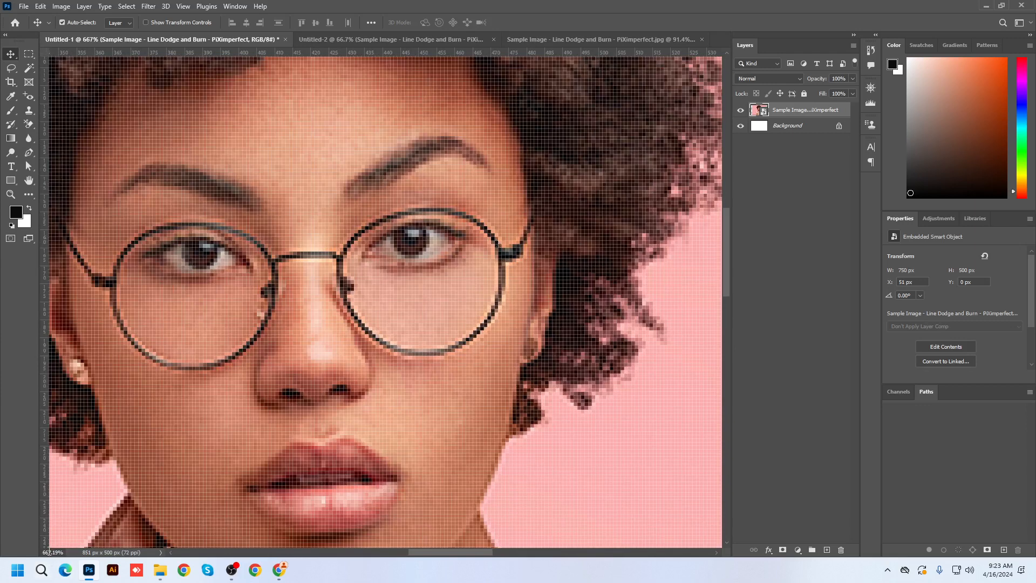
click(420, 37)
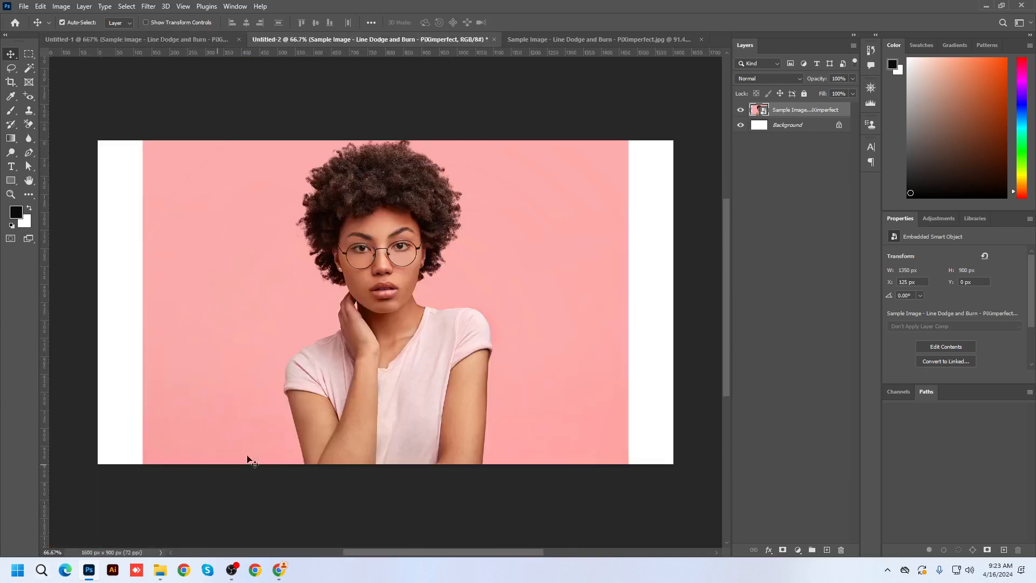
scroll(366, 229, up, 2)
scroll(366, 232, up, 5)
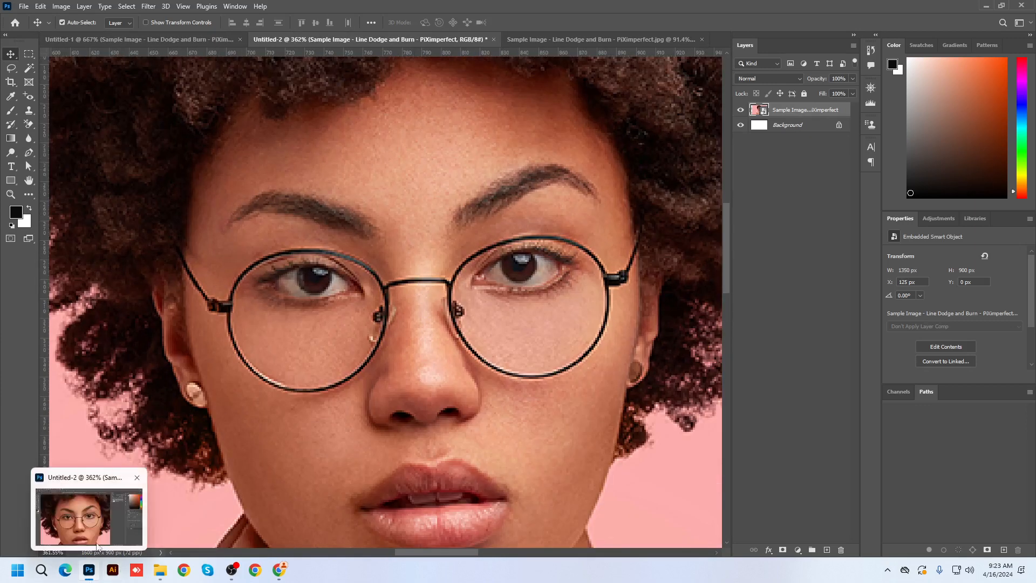
Return to the original-size sample document and examine its lips, eyes and skin up close, ending with the overall photo.
click(565, 41)
scroll(212, 452, up, 2)
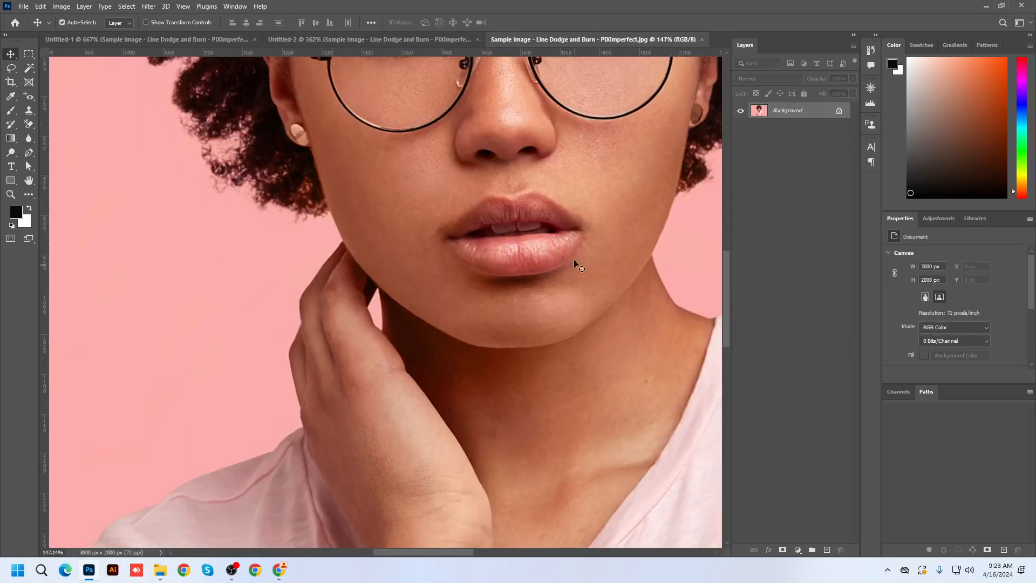
drag(587, 187, 486, 362)
scroll(457, 230, up, 1)
scroll(456, 230, up, 2)
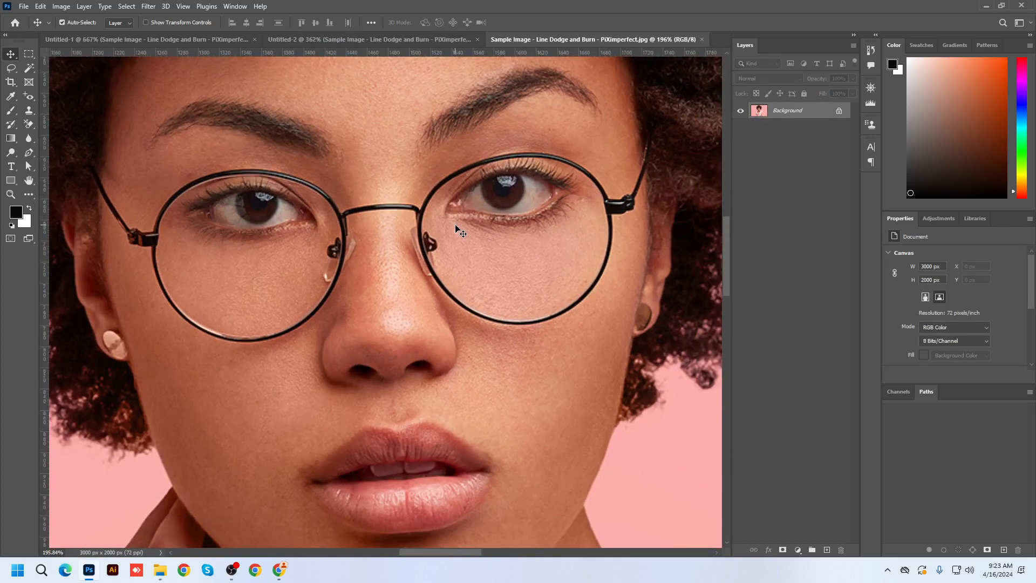
scroll(456, 230, down, 15)
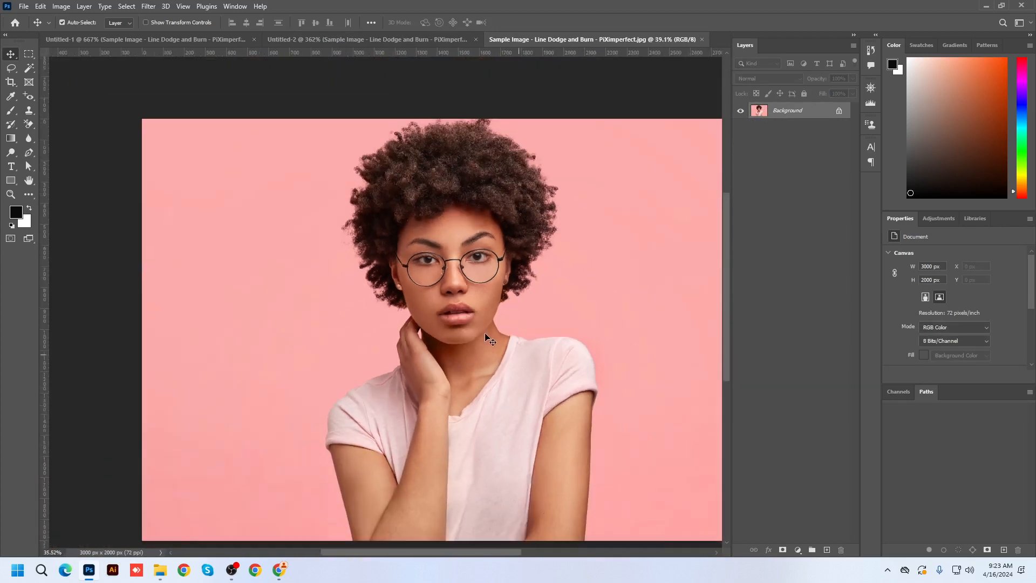
Select all the sample photos in the PS Retouch Image folder in File Explorer, and return to Photoshop.
click(163, 575)
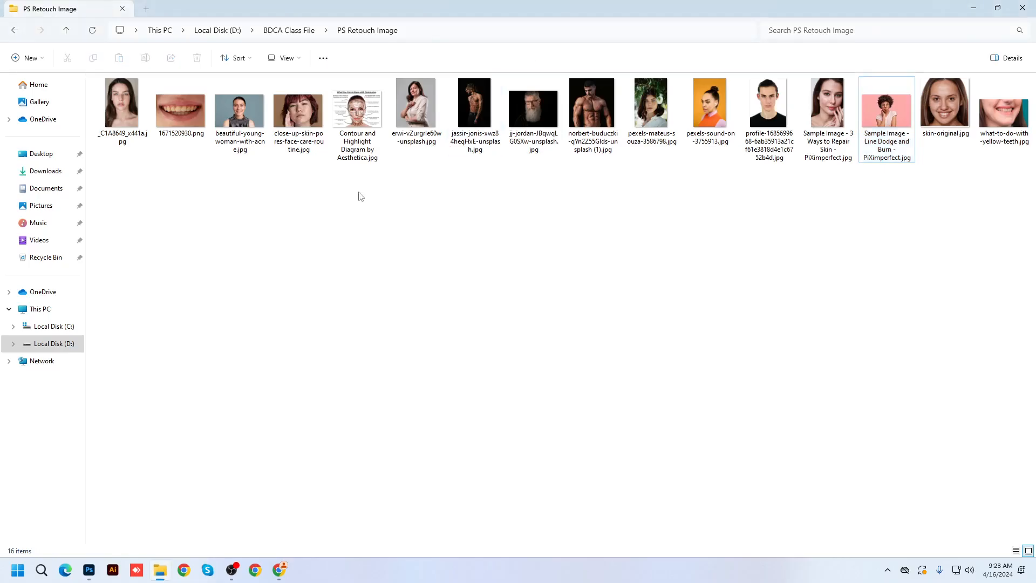
drag(140, 195, 1024, 113)
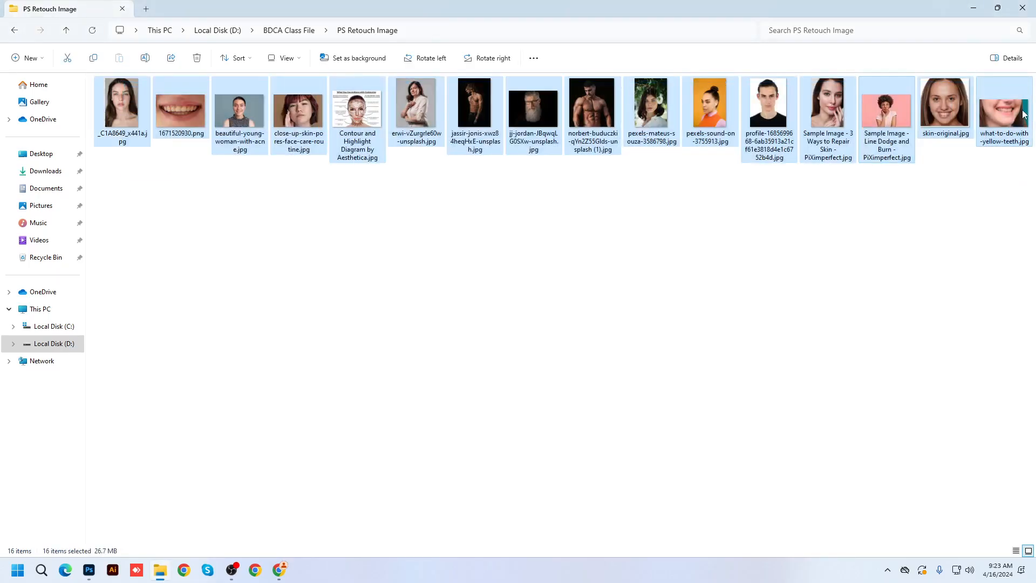
click(89, 569)
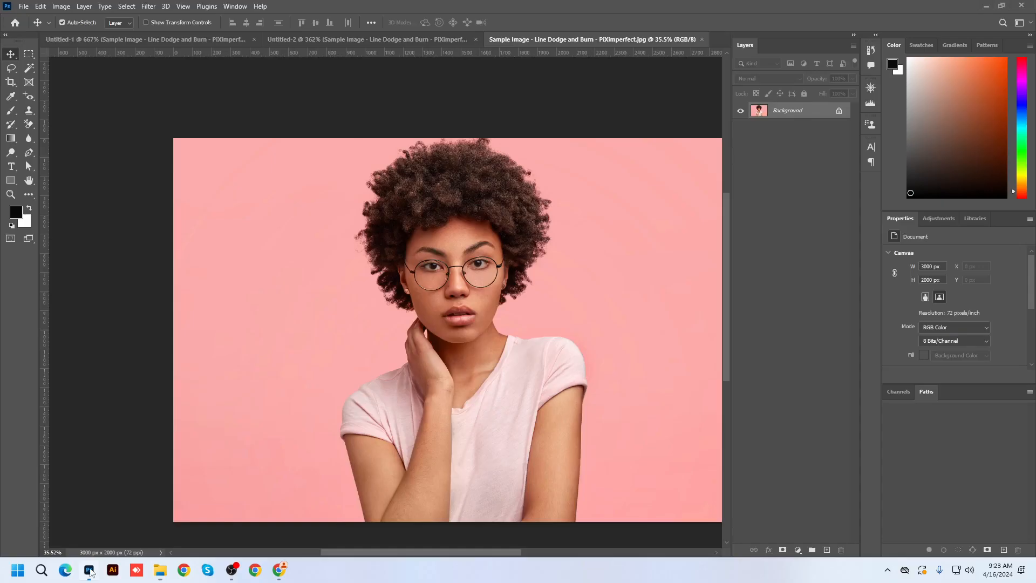
Close Untitled-1 and Untitled-2 without saving, and close the Line Dodge and Burn sample document.
click(254, 41)
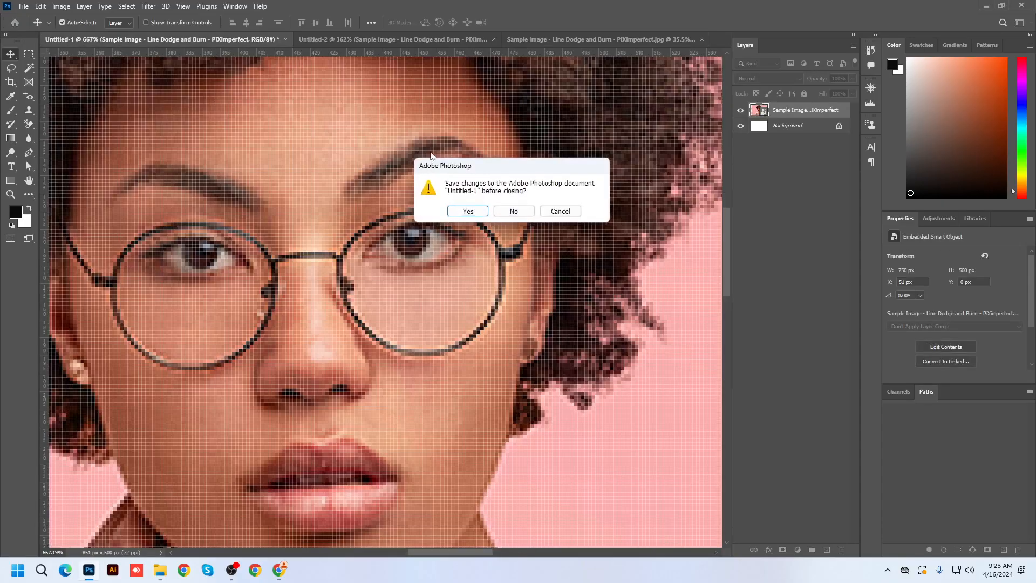
click(512, 212)
click(285, 40)
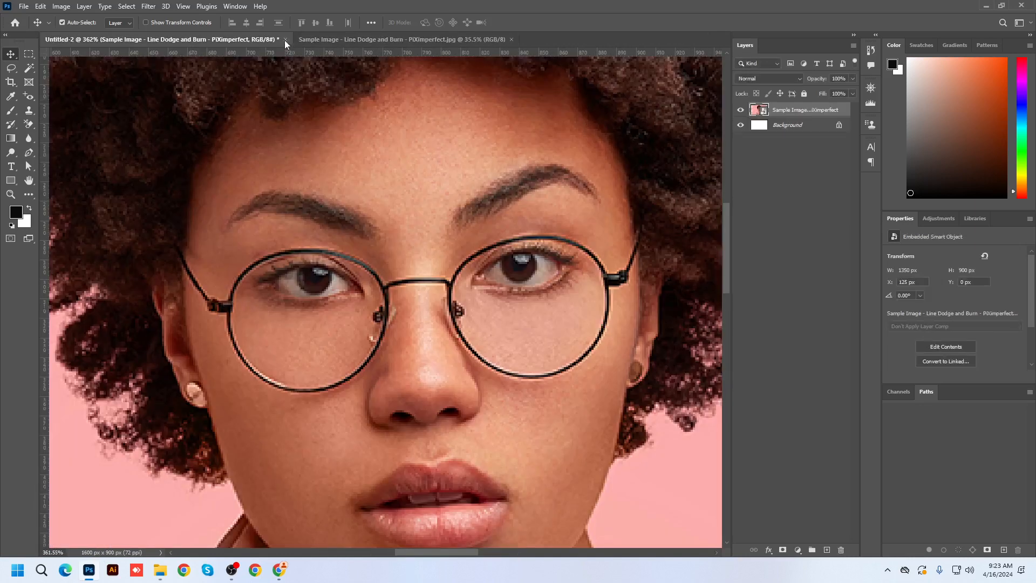
click(517, 212)
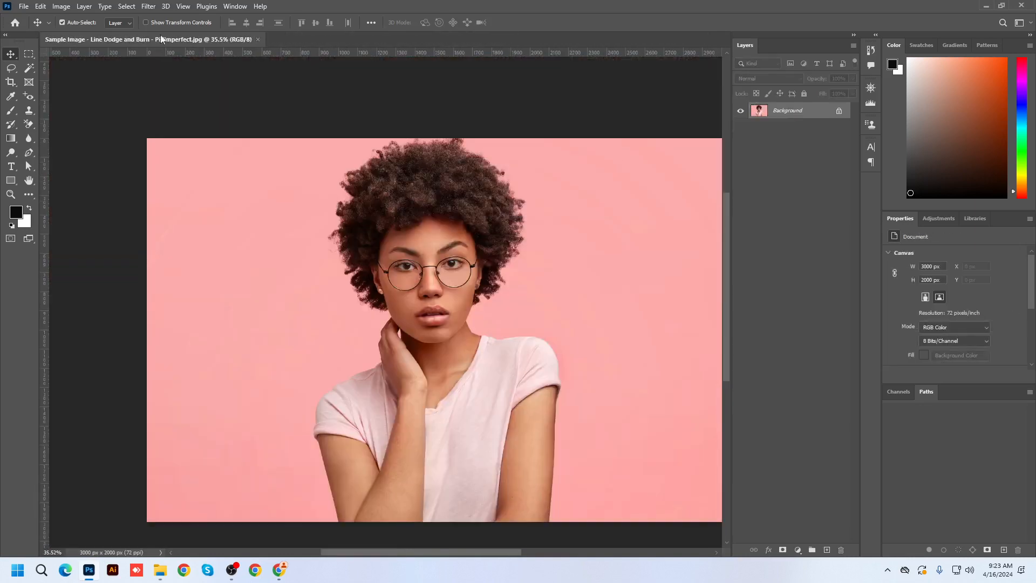
click(258, 40)
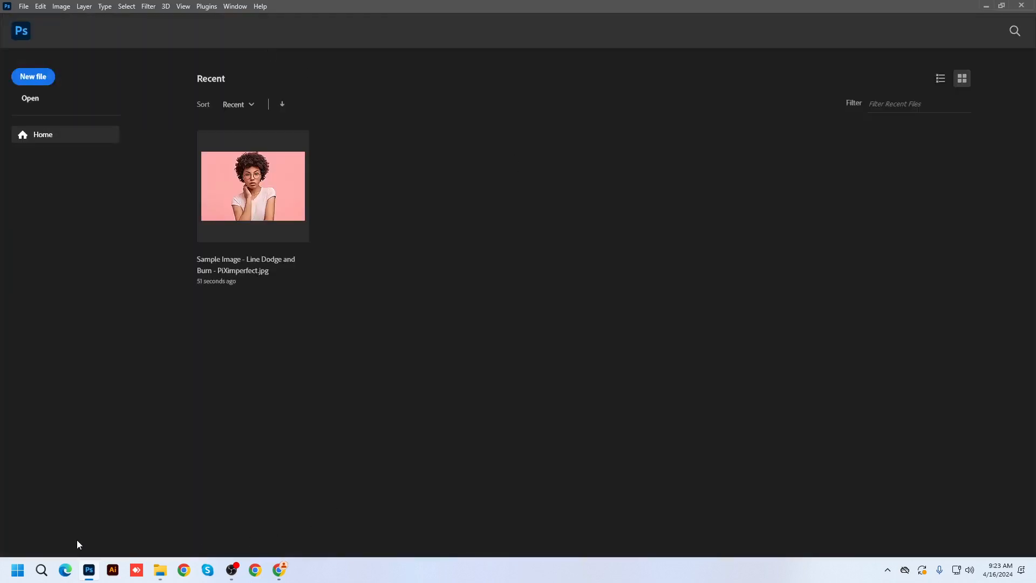
Open what-to-do-with-yellow-teeth.jpg from the PS Retouch Image folder as its own Photoshop document and inspect the teeth up close.
click(161, 571)
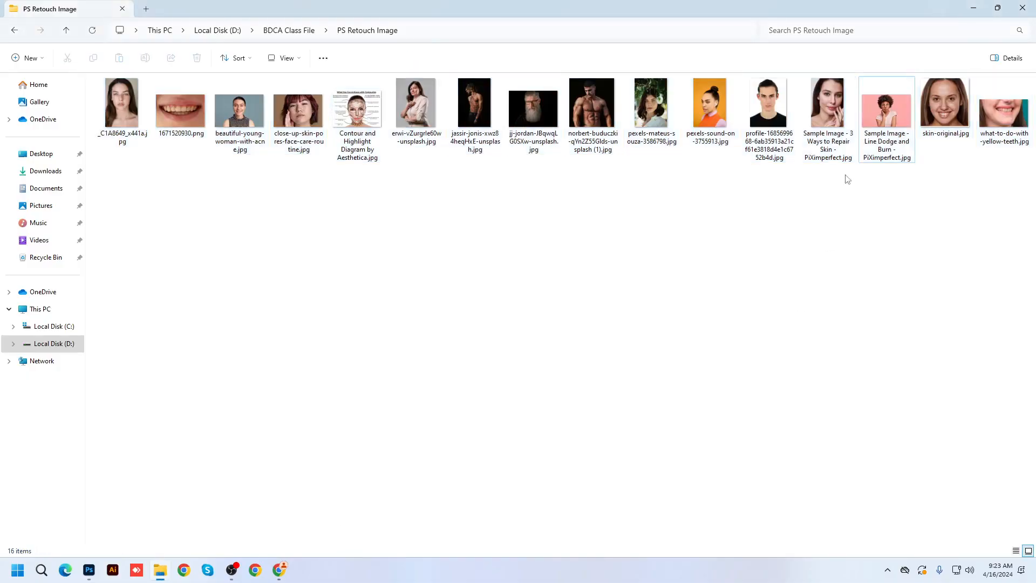
mouse_move(1004, 111)
mouse_down()
mouse_move(821, 259)
mouse_move(89, 571)
mouse_move(592, 246)
mouse_move(582, 239)
mouse_up()
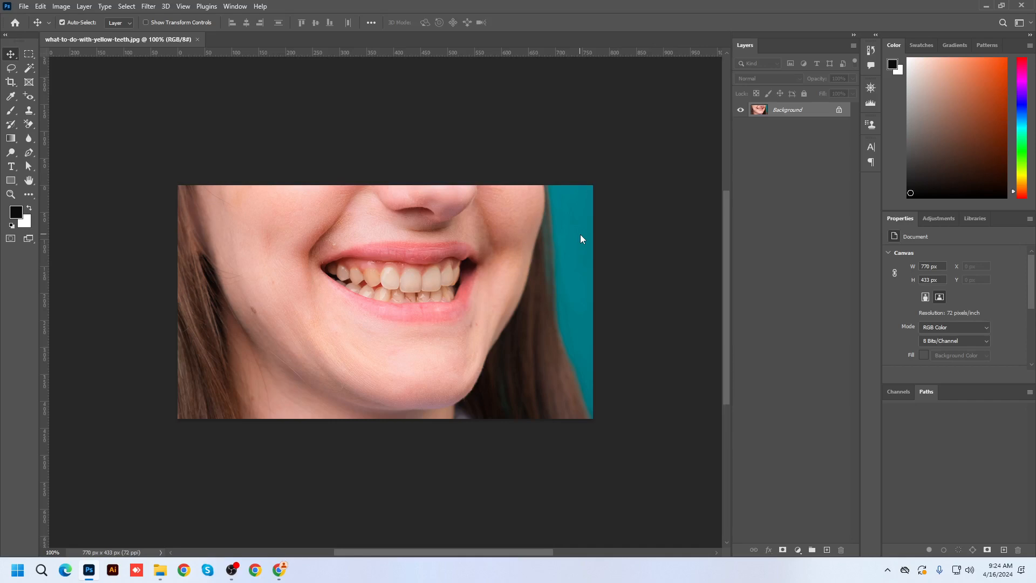
scroll(478, 271, up, 5)
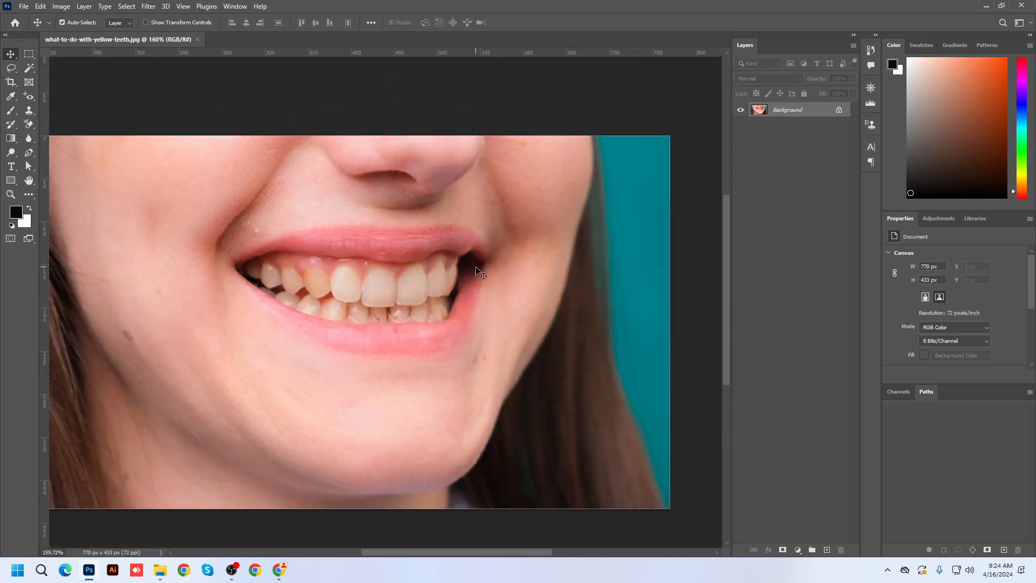
scroll(351, 287, down, 2)
scroll(351, 287, up, 2)
scroll(387, 284, down, 2)
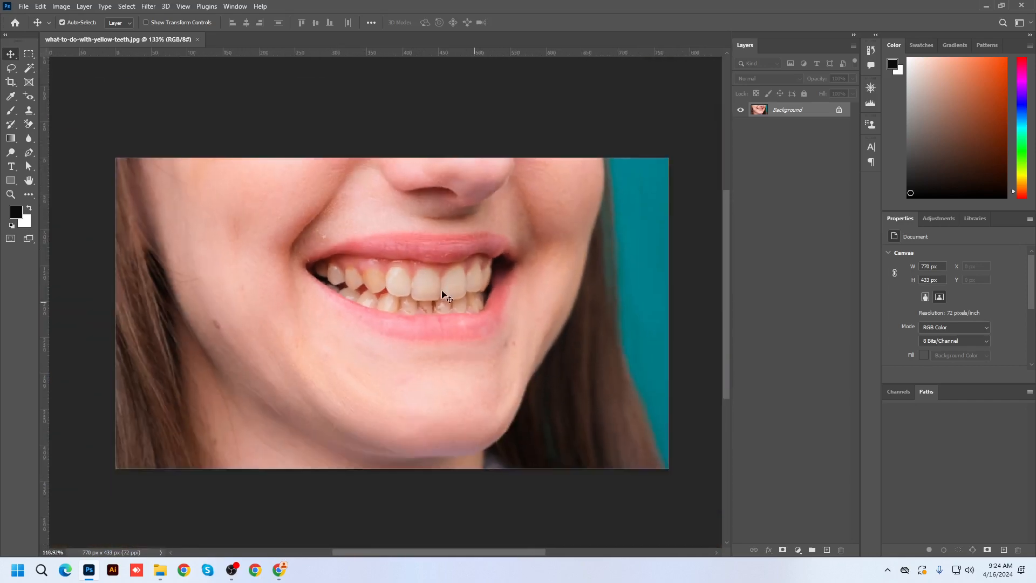
Close the yellow-teeth photo and open erwi-vZurgrIe60w-unsplash.jpg from the PS Retouch Image folder as its own Photoshop document.
scroll(442, 295, down, 2)
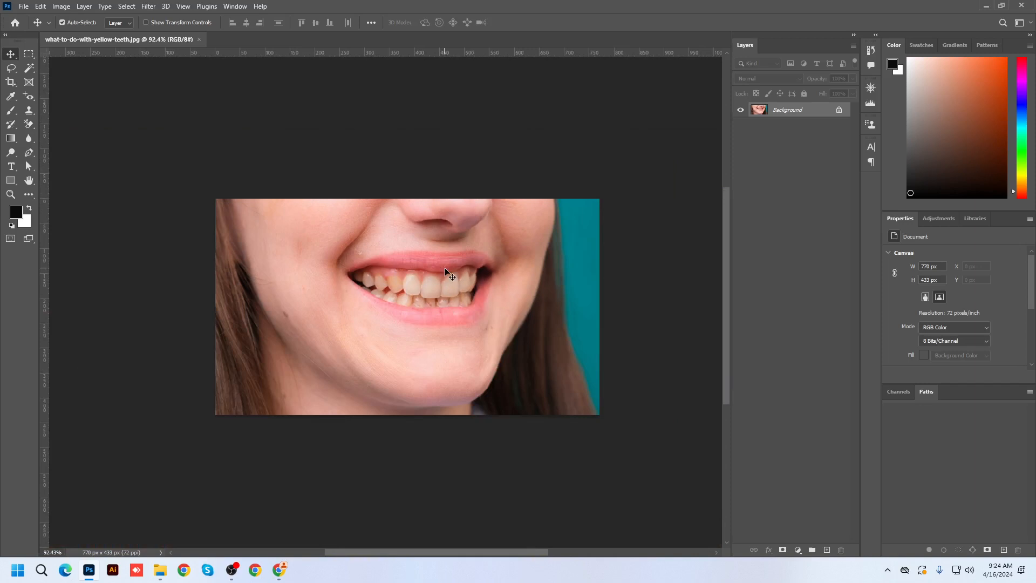
click(199, 39)
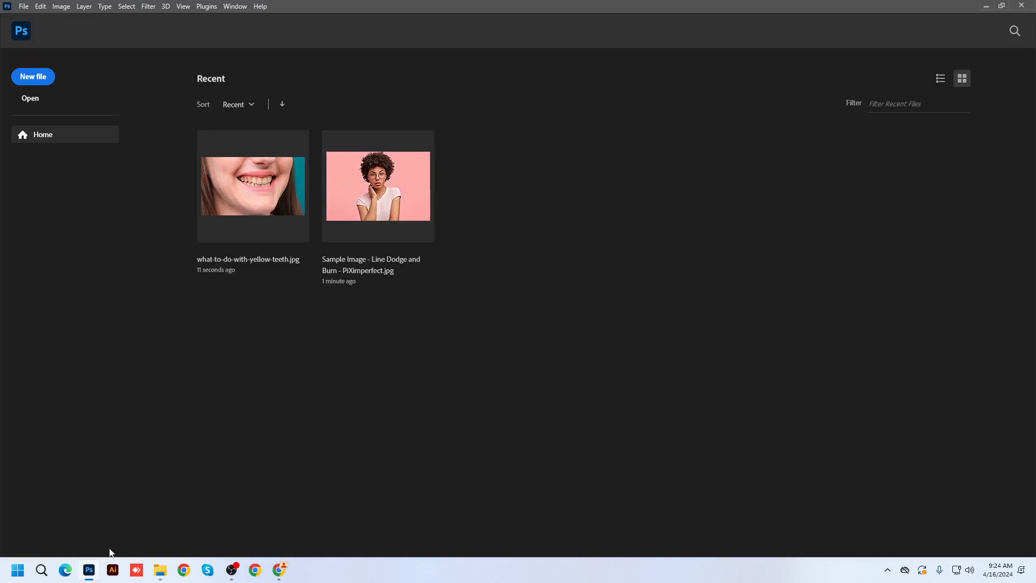
click(160, 570)
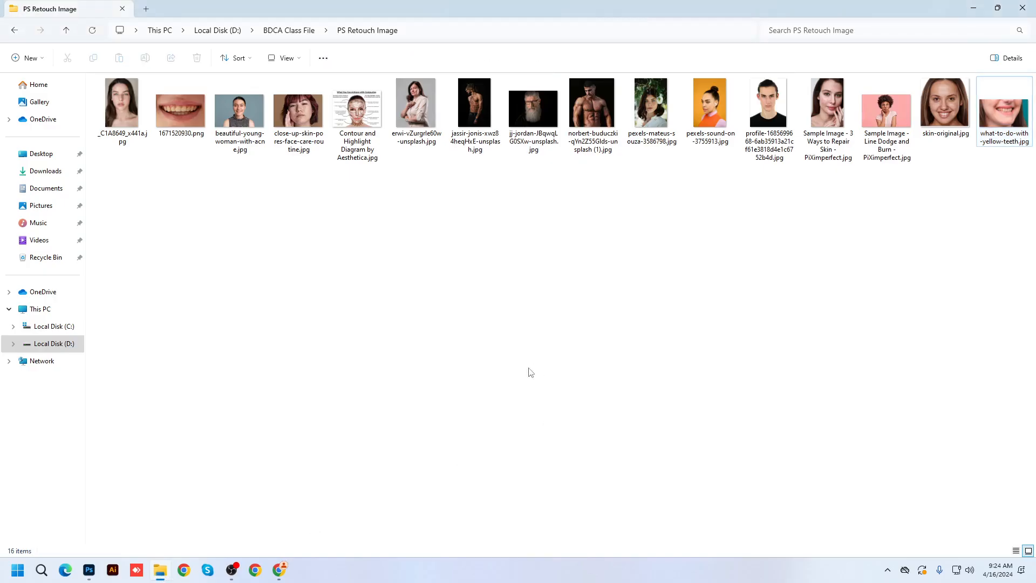
drag(415, 108, 464, 315)
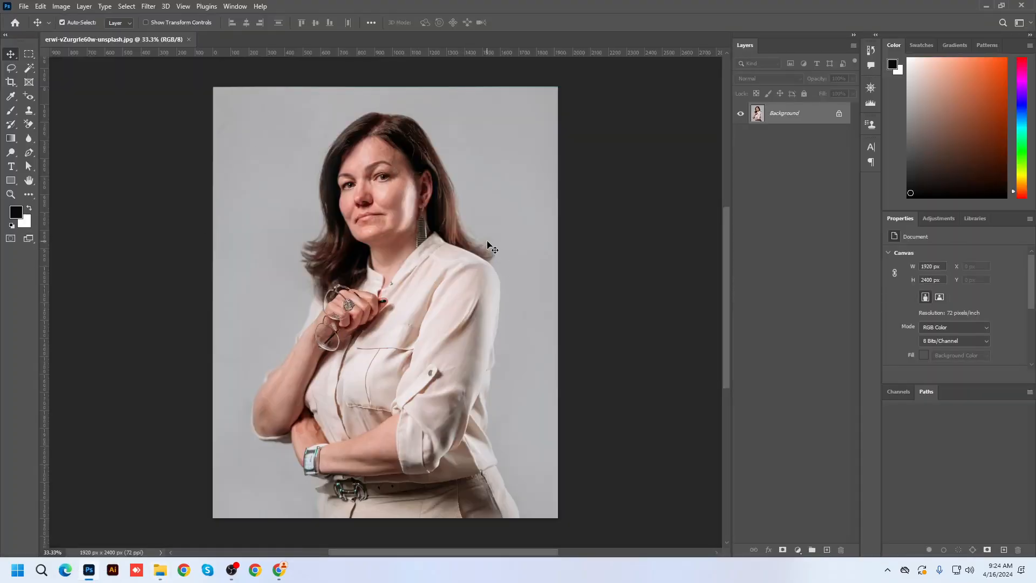
Examine the woman's facial skin, eyes and hair up close in the original-size photo.
scroll(421, 178, up, 4)
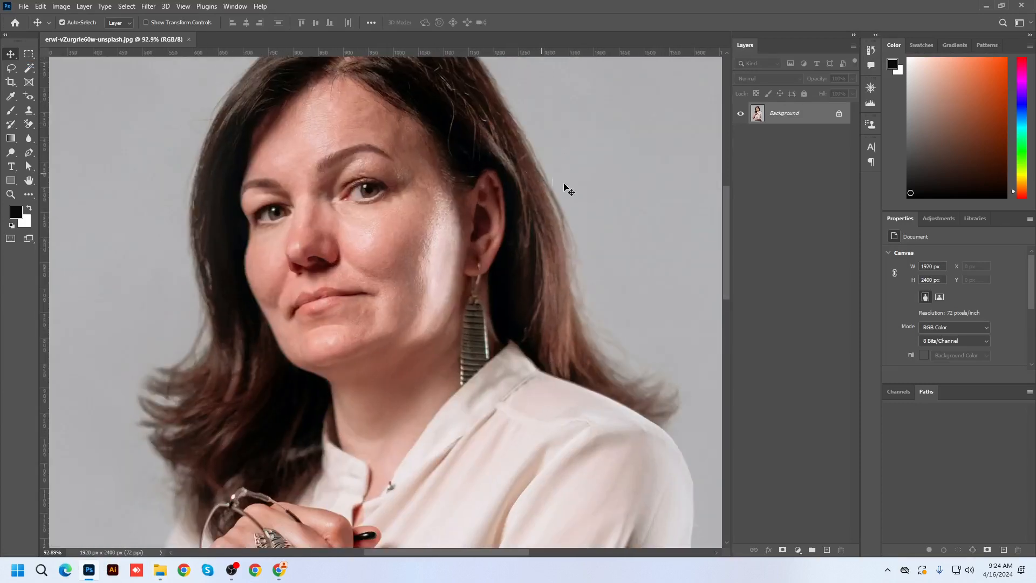
scroll(321, 191, down, 3)
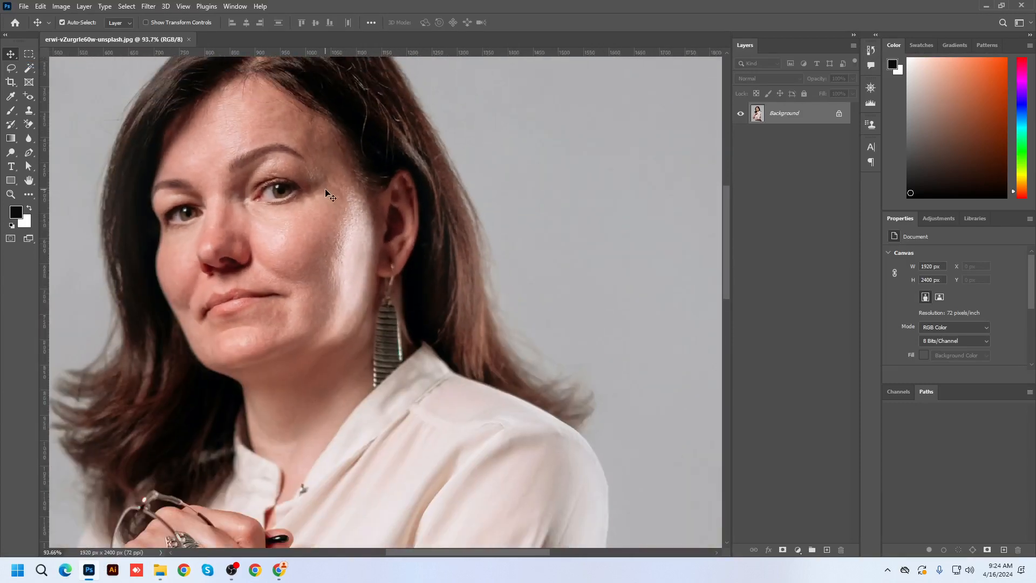
scroll(372, 180, down, 1)
scroll(302, 162, down, 1)
scroll(319, 157, up, 2)
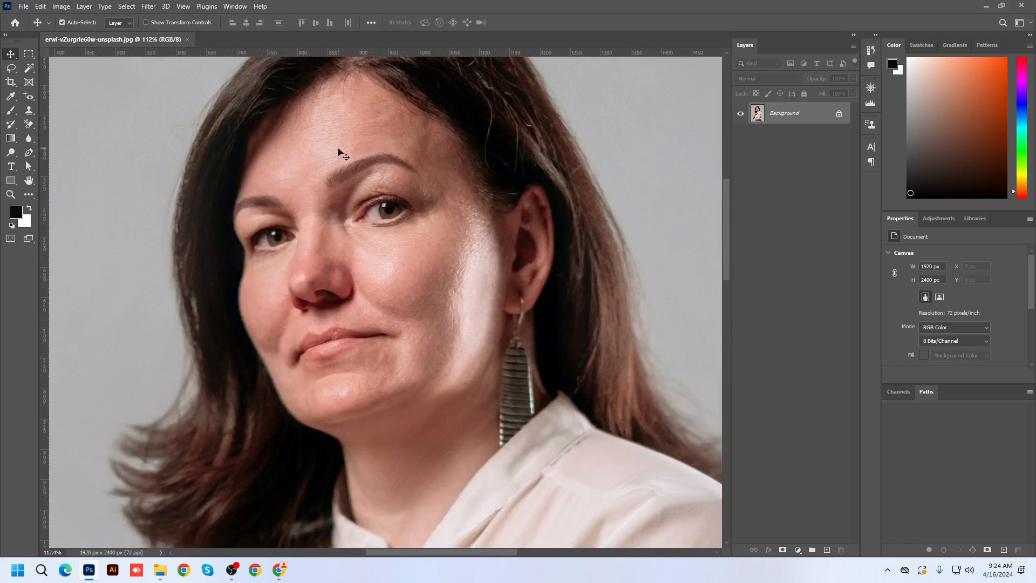
scroll(340, 157, down, 2)
click(160, 569)
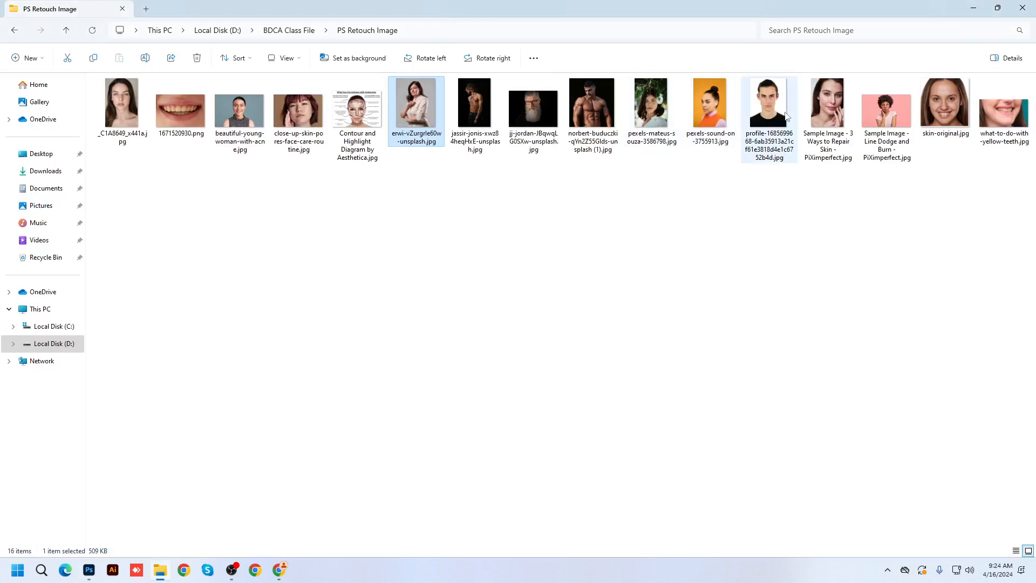
drag(767, 107, 257, 149)
scroll(370, 242, down, 4)
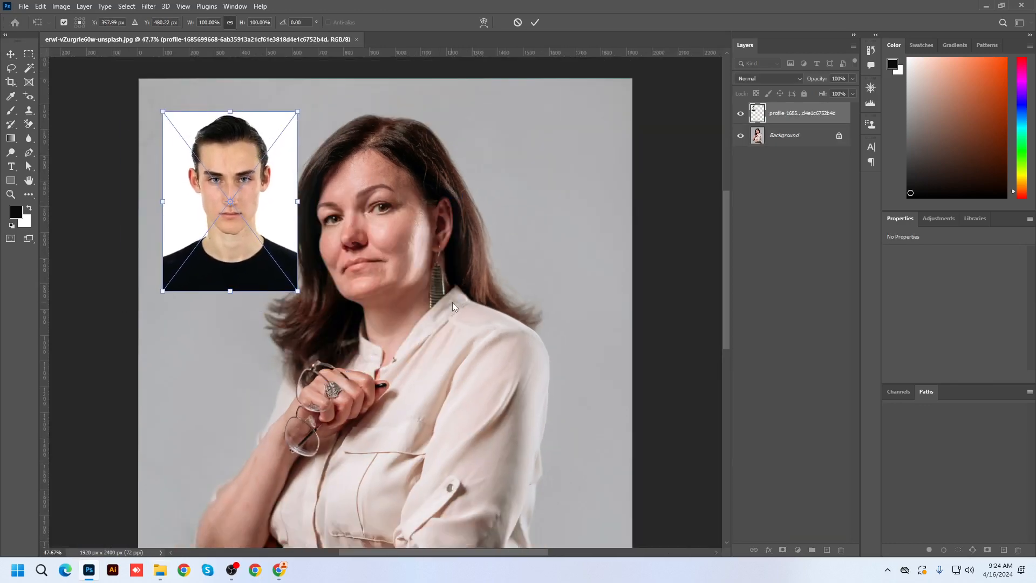
key(Return)
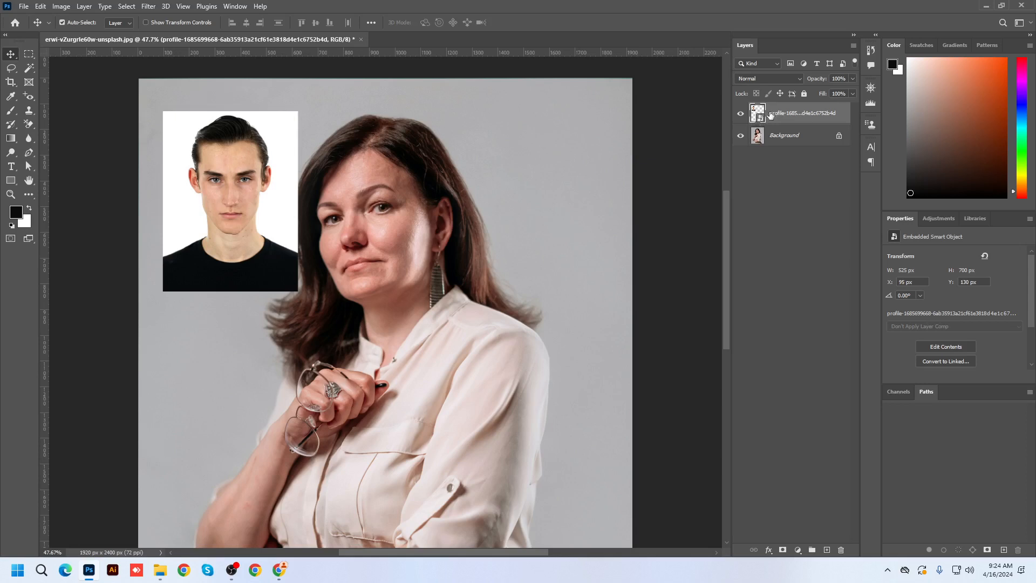
Add an empty layer above the Background and a duplicate of the Background, and delete both extra layers.
click(779, 137)
click(824, 546)
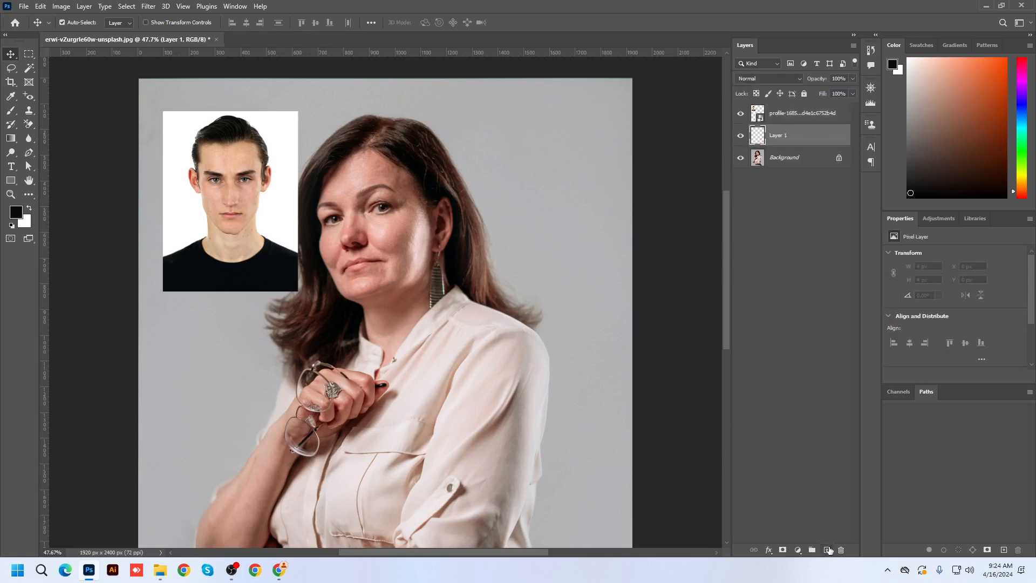
drag(794, 158, 824, 548)
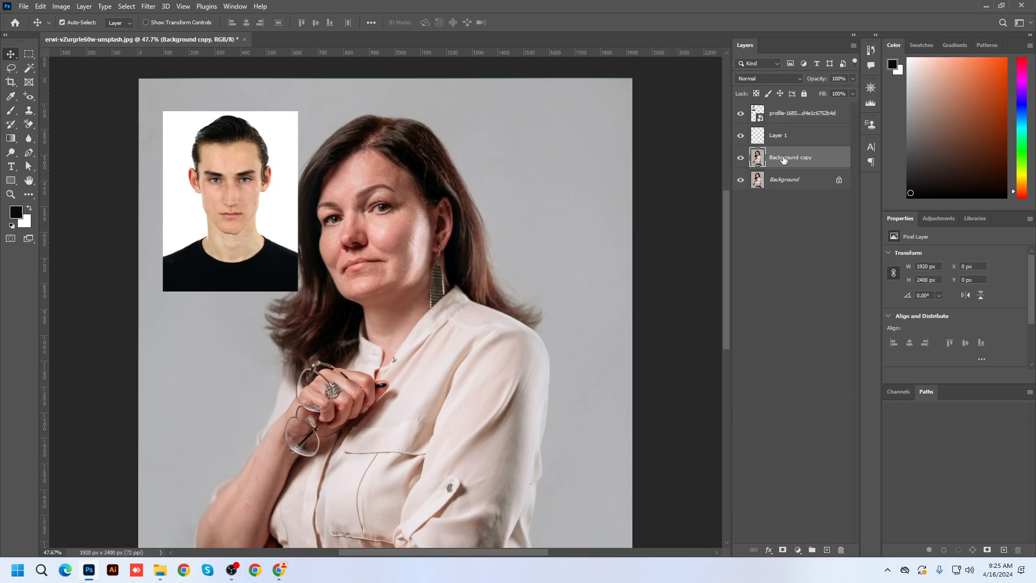
ctrl+click(784, 137)
key(Delete)
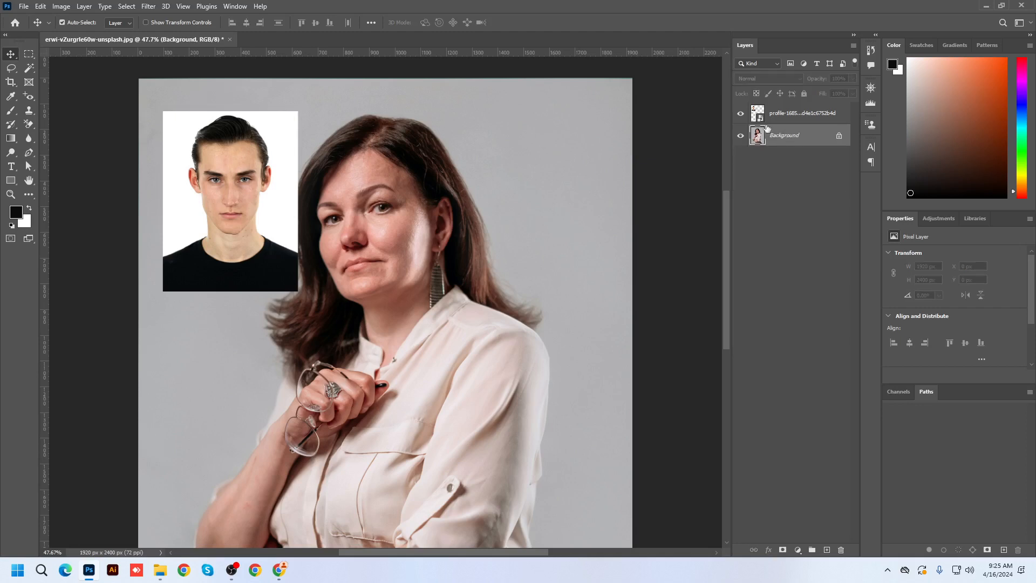
Add another empty layer directly above the Background and undo it.
click(777, 123)
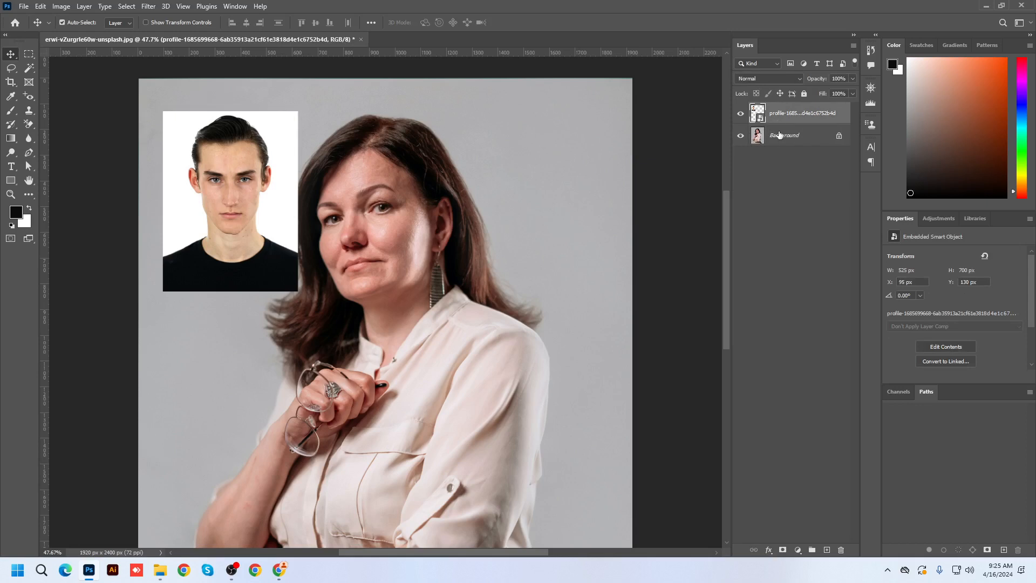
click(780, 136)
click(826, 549)
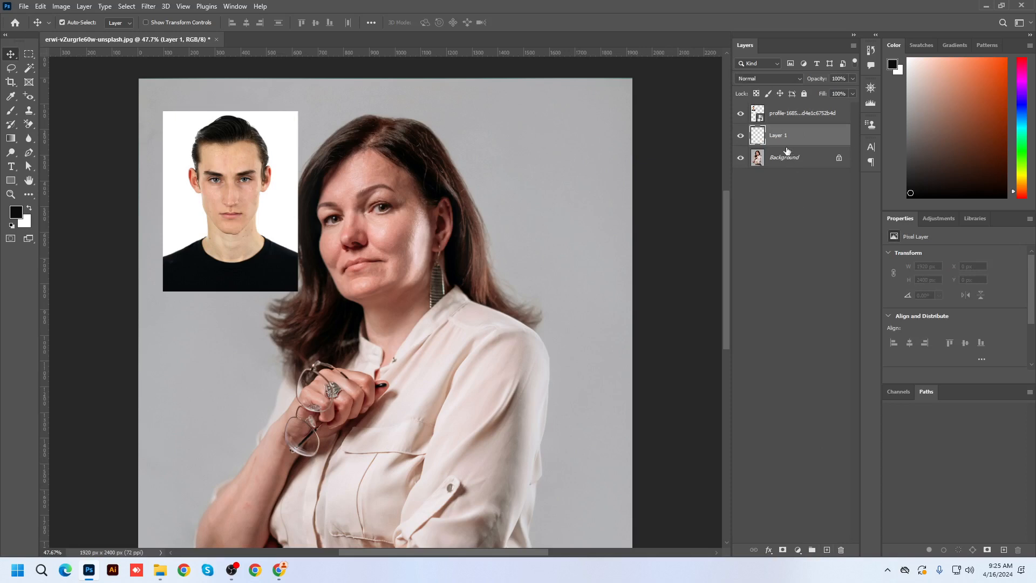
key(ctrl+z)
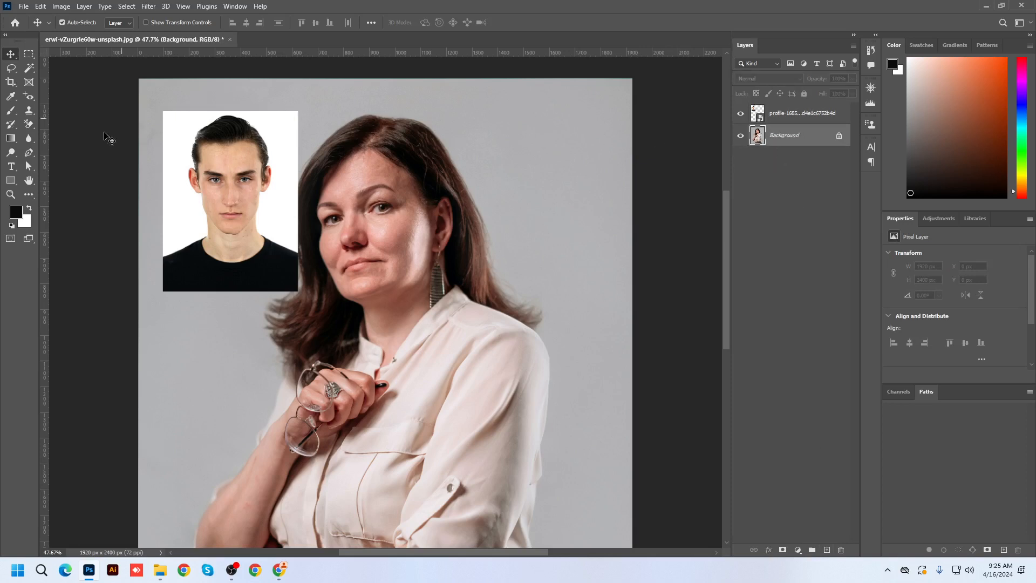
Move the placed profile photo across to the right of the woman and back to her left, at about X 132 px, Y 117 px.
click(238, 183)
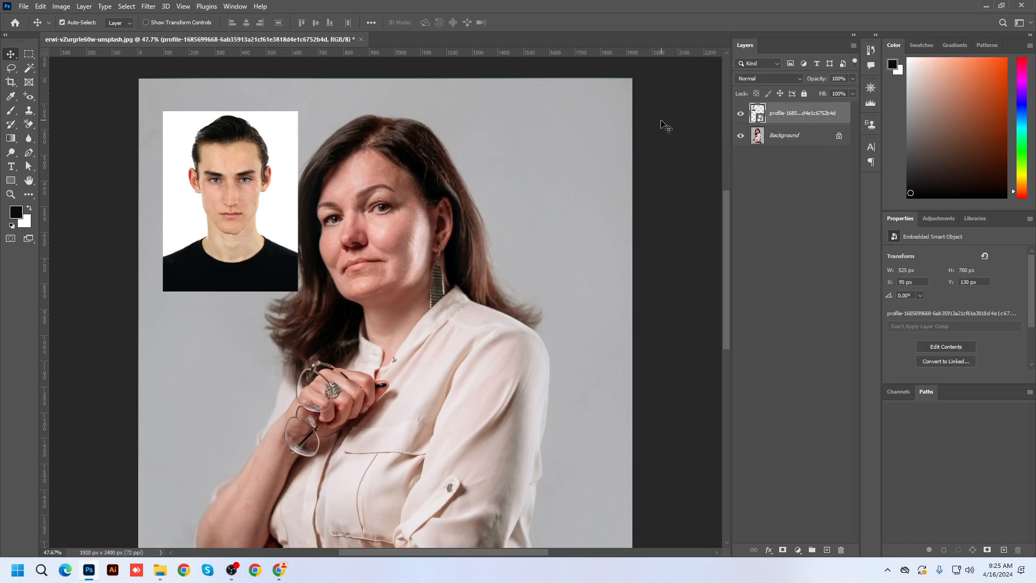
drag(218, 218, 515, 208)
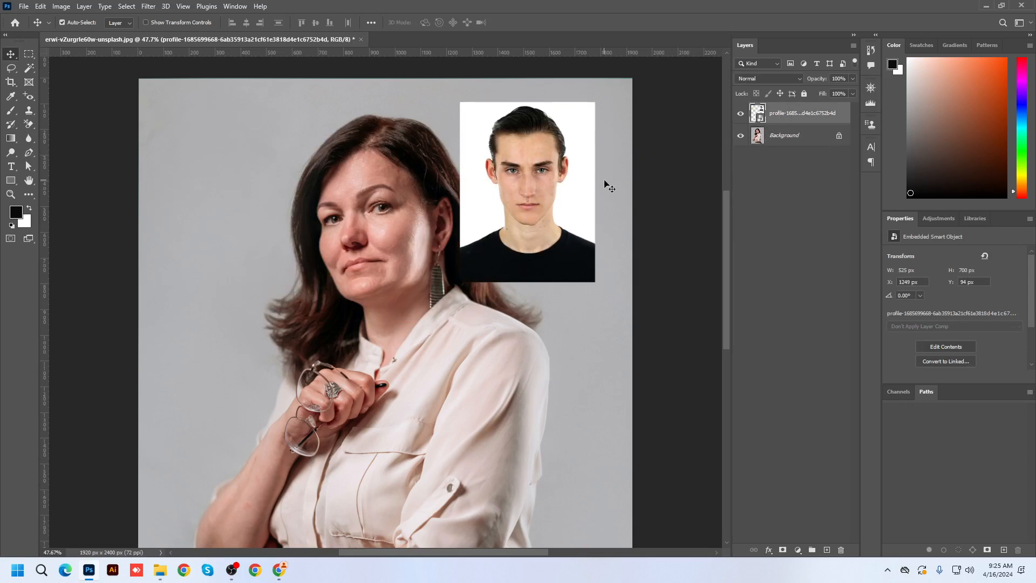
drag(538, 180, 272, 174)
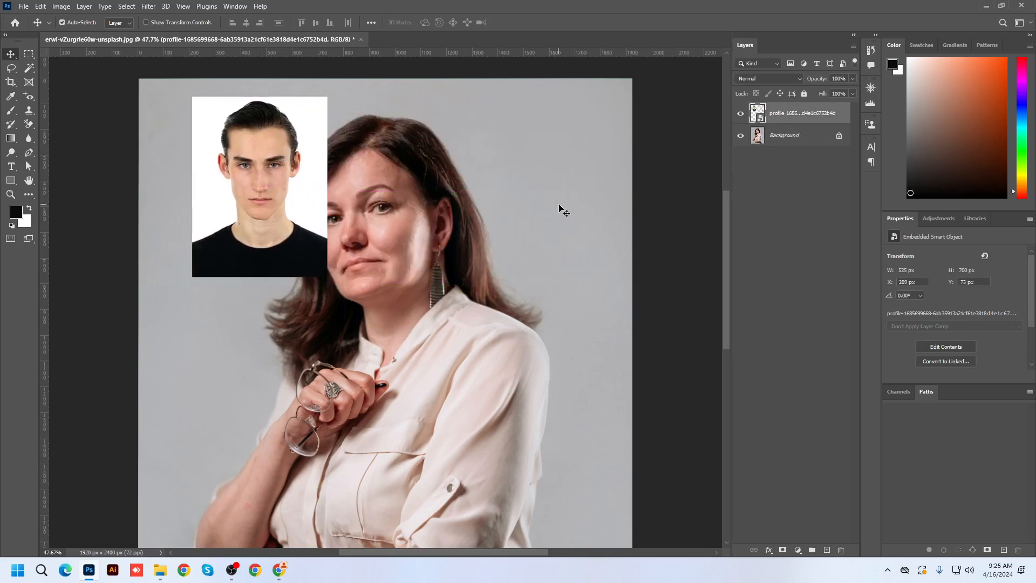
drag(283, 205, 262, 212)
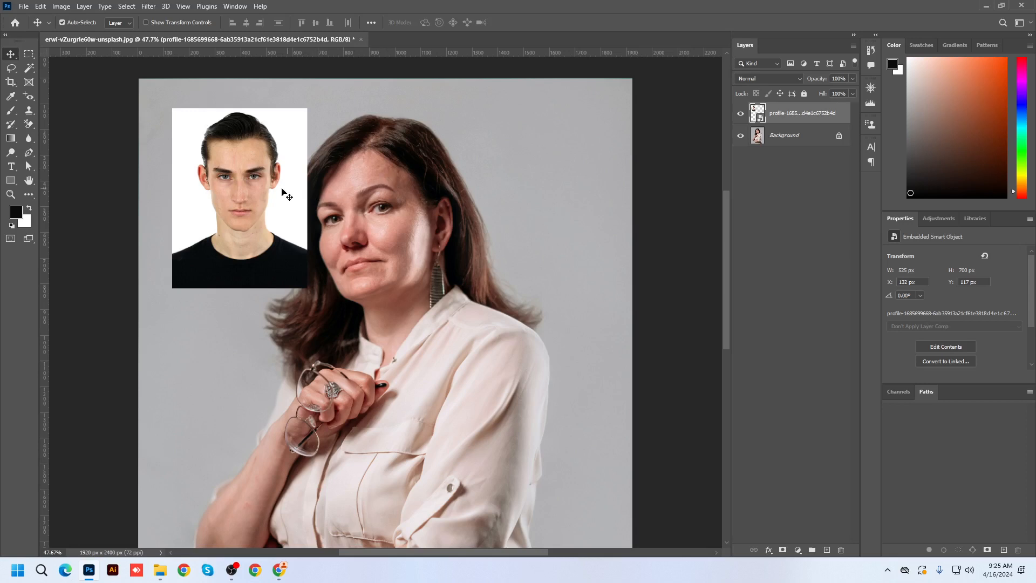
Enlarge the profile photo smart object to about 1674 × 2231 px so it covers most of the canvas.
scroll(280, 189, down, 1)
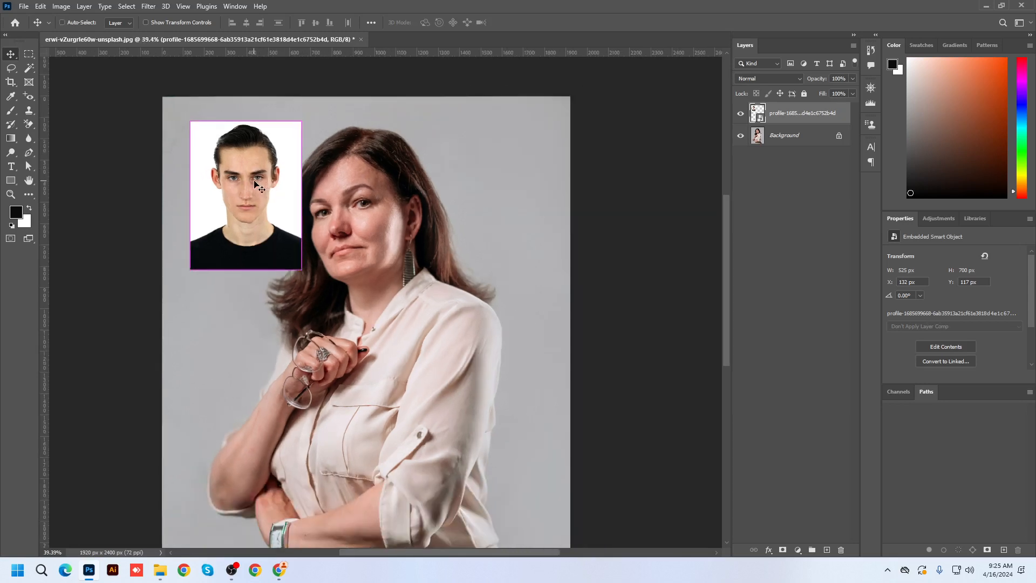
key(ctrl+t)
drag(301, 270, 500, 524)
key(Return)
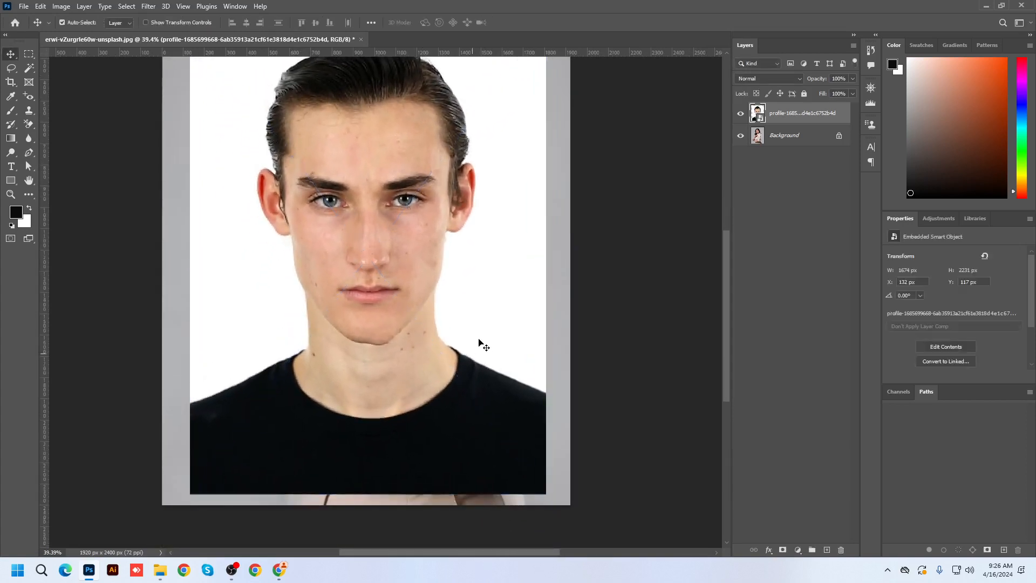
scroll(481, 324, down, 1)
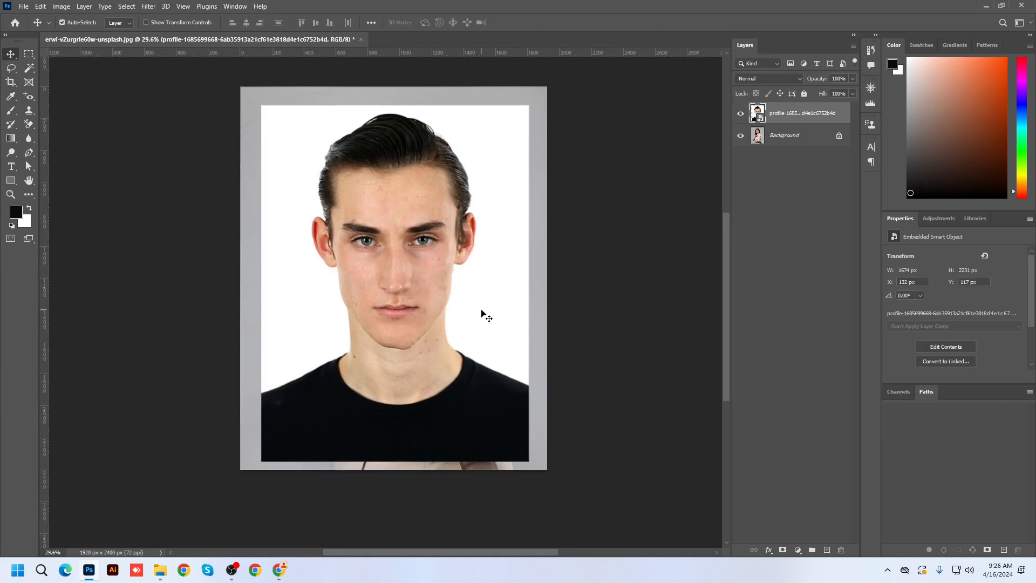
Shrink the profile photo smart object to about 191 × 253 px in the canvas's lower-left area.
key(ctrl+t)
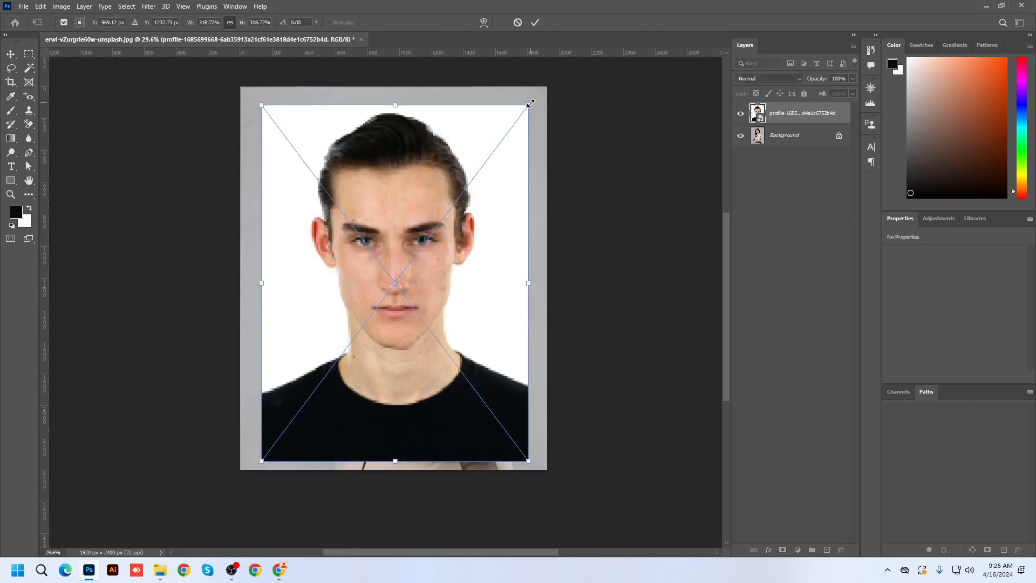
drag(529, 101, 320, 449)
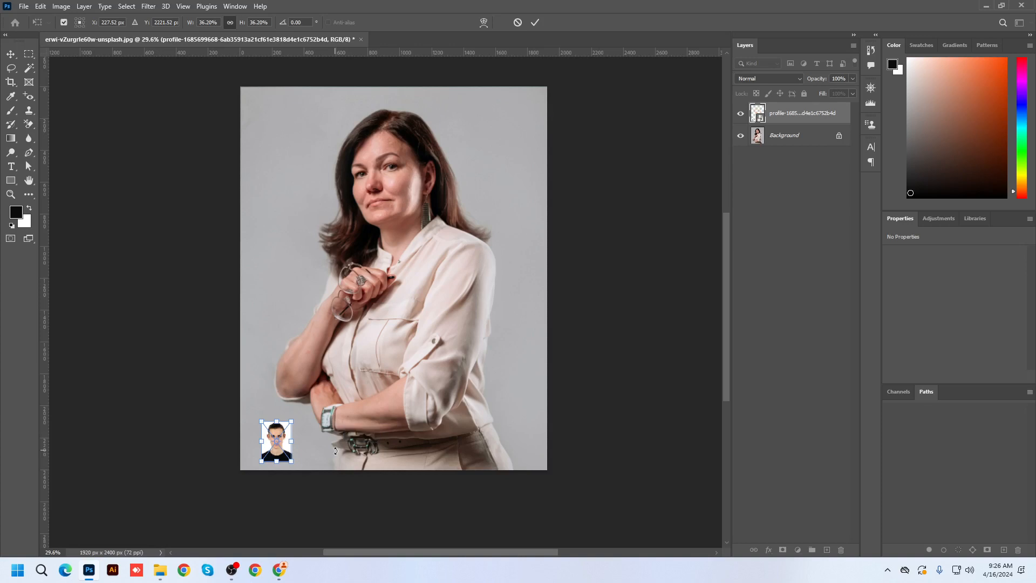
key(Return)
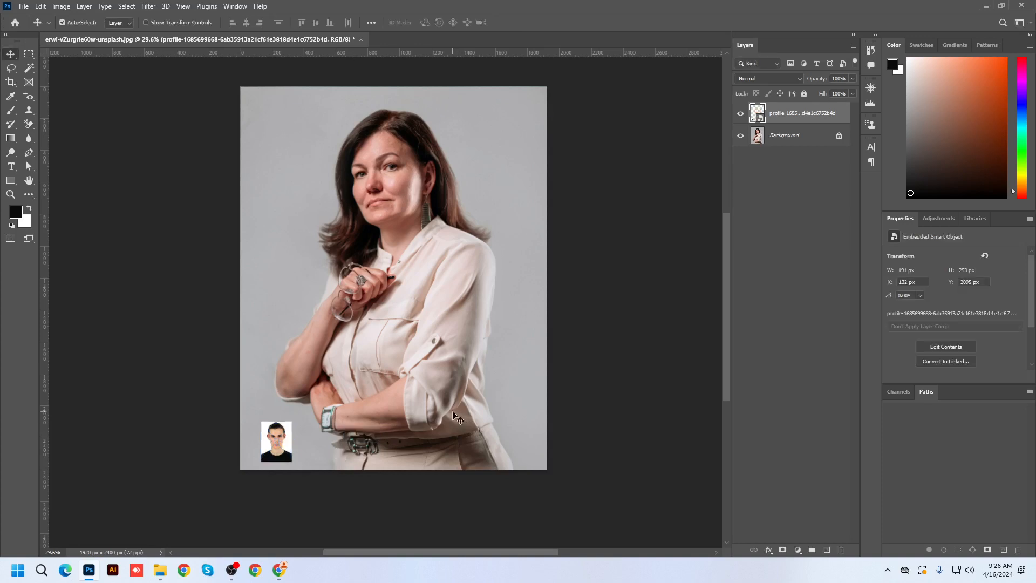
Enlarge the profile photo smart object back to about 1621 × 2161 px and check its sharpness up close.
key(ctrl+t)
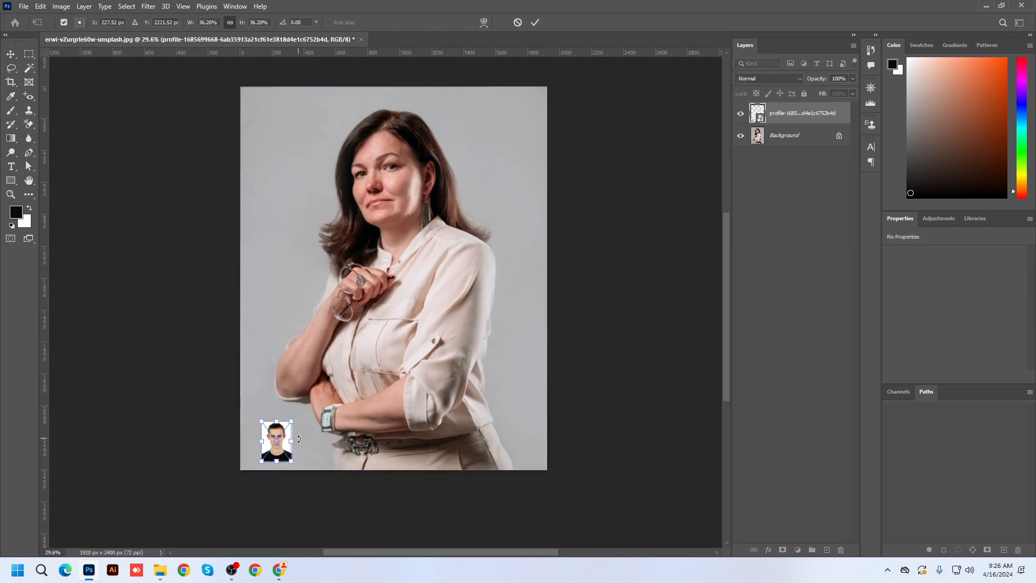
drag(291, 421, 515, 110)
key(Return)
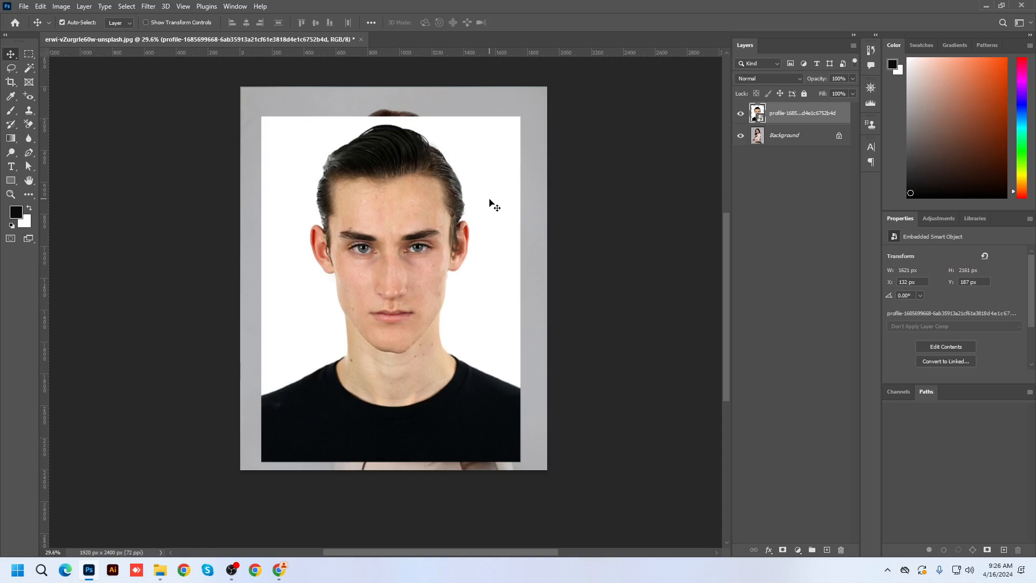
scroll(451, 293, up, 3)
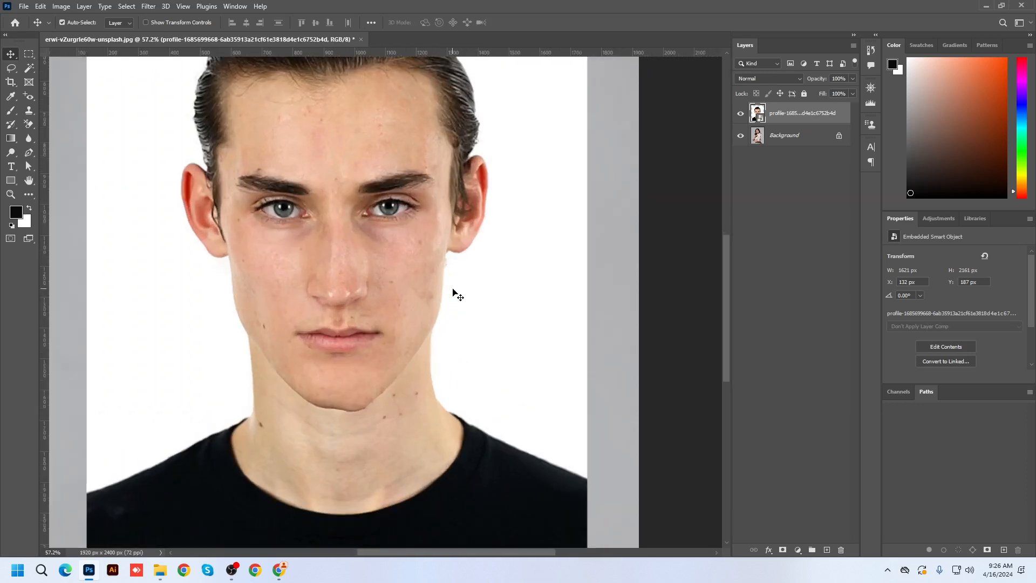
scroll(453, 290, down, 3)
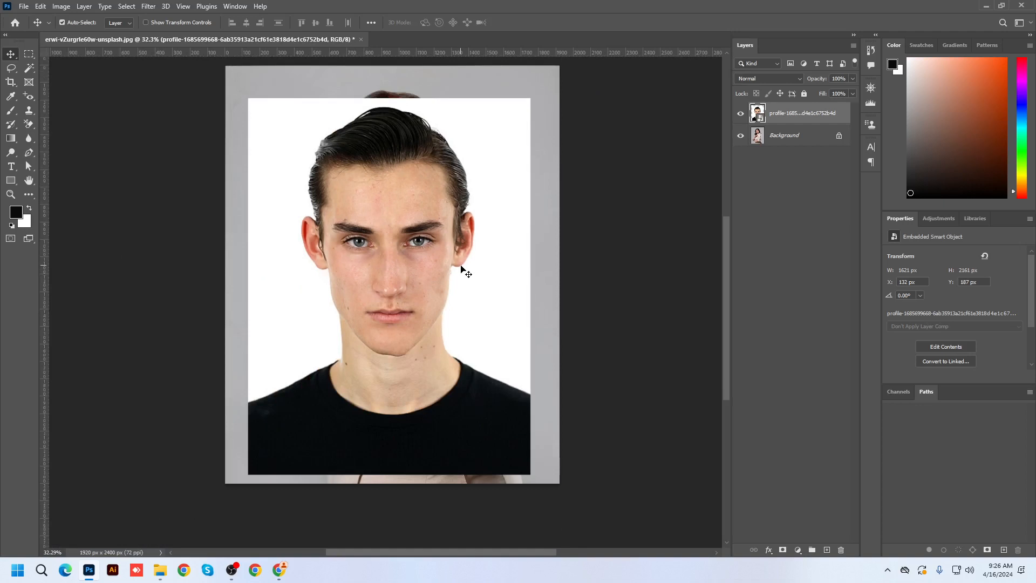
Duplicate the profile photo smart object layer and hide the original beneath the copy.
click(741, 114)
click(741, 114)
drag(786, 119, 827, 549)
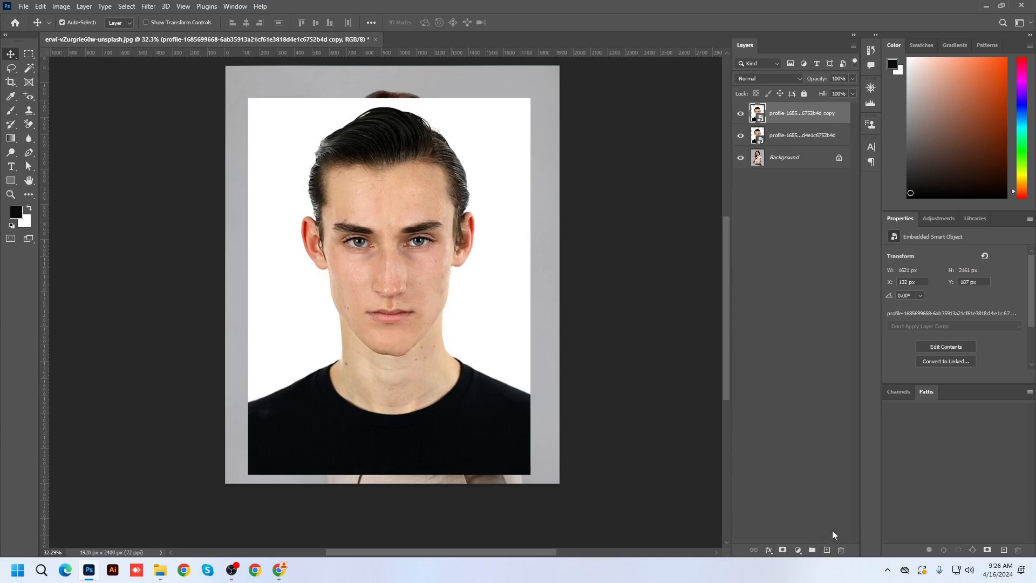
click(741, 140)
Rasterize the profile photo copy and scale it down to about 432 × 578 px, keeping its lower-left corner in place.
right_click(803, 117)
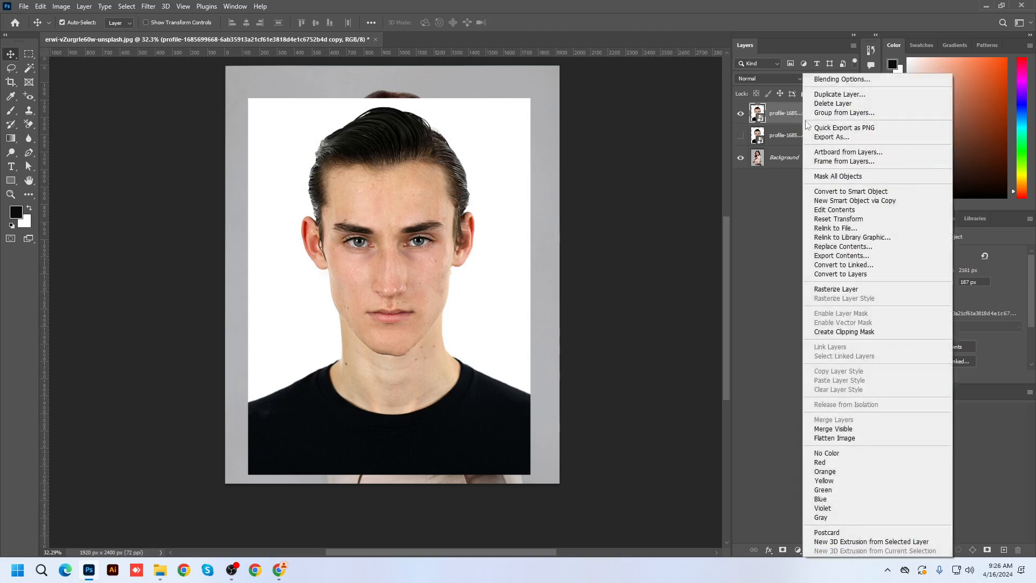
click(838, 292)
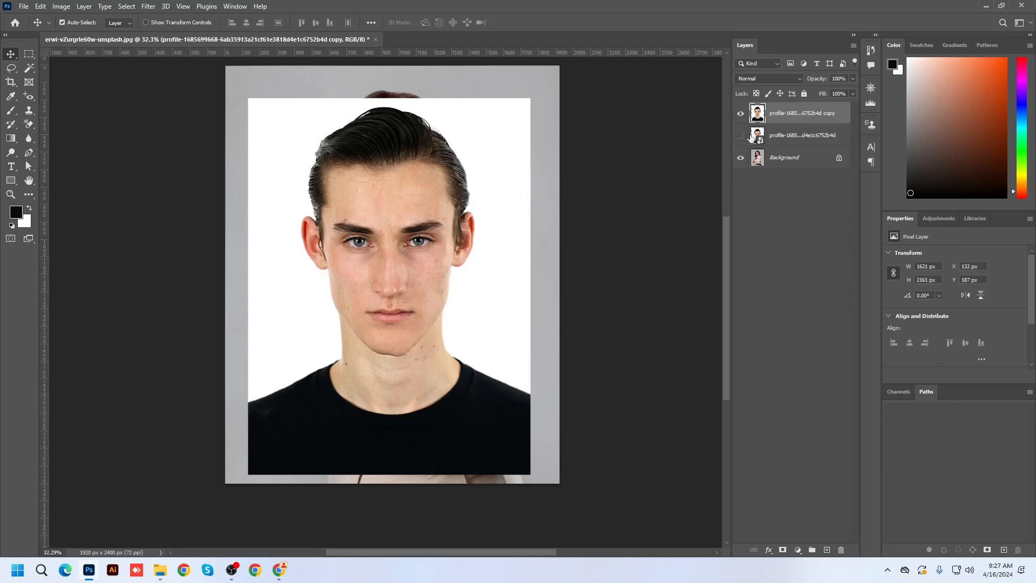
key(ctrl+t)
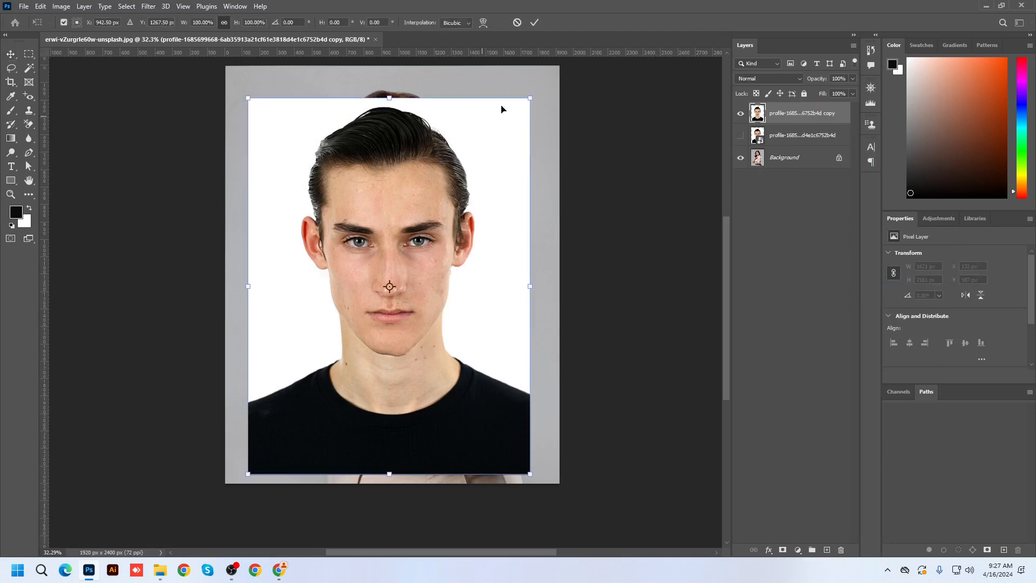
drag(531, 98, 368, 405)
key(Return)
key(ctrl+t)
key(Return)
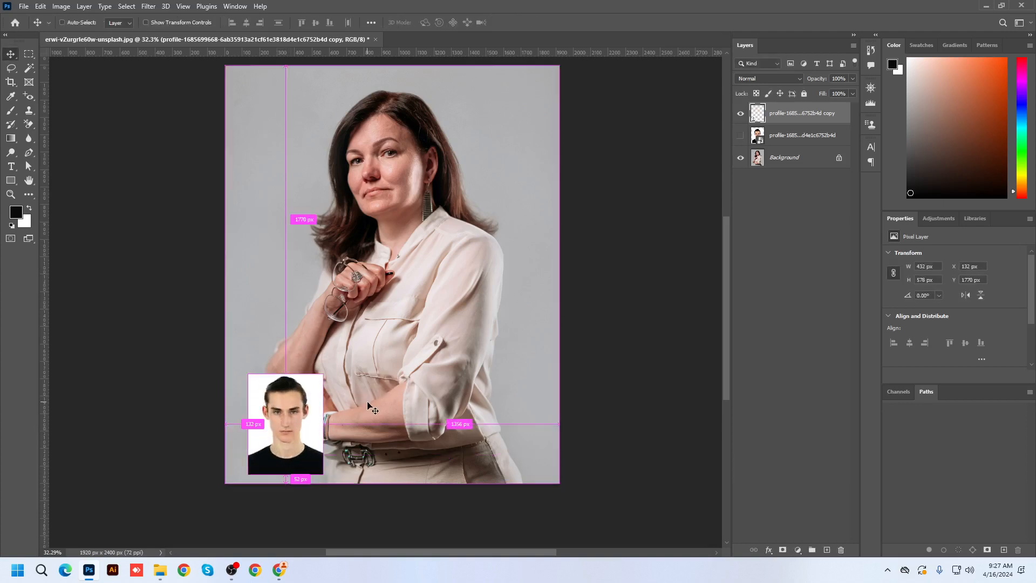
Scale the rasterized profile photo copy down to about 160 × 214 px, keeping its lower-left corner in place.
key(ctrl+t)
drag(324, 370, 276, 437)
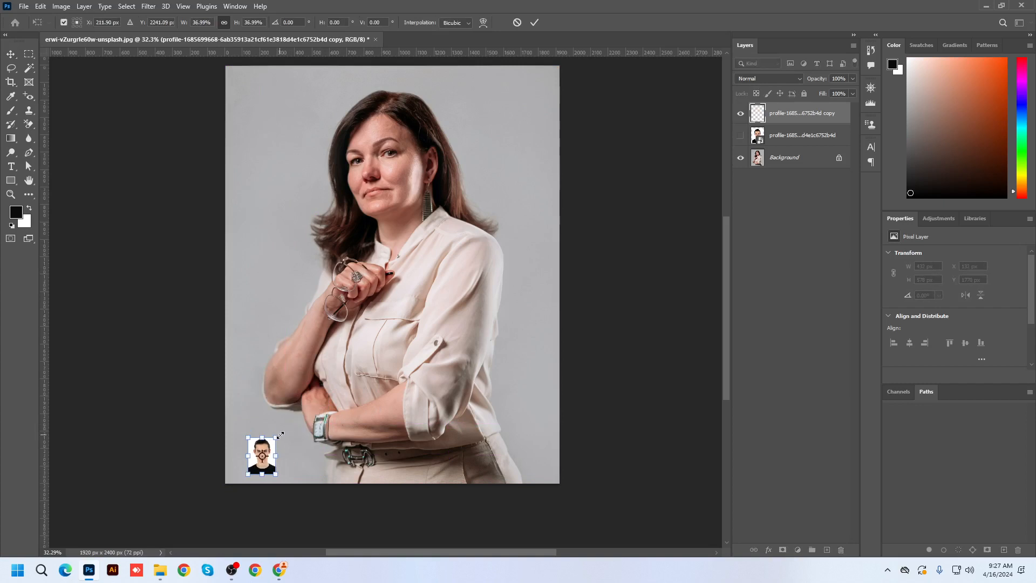
key(Return)
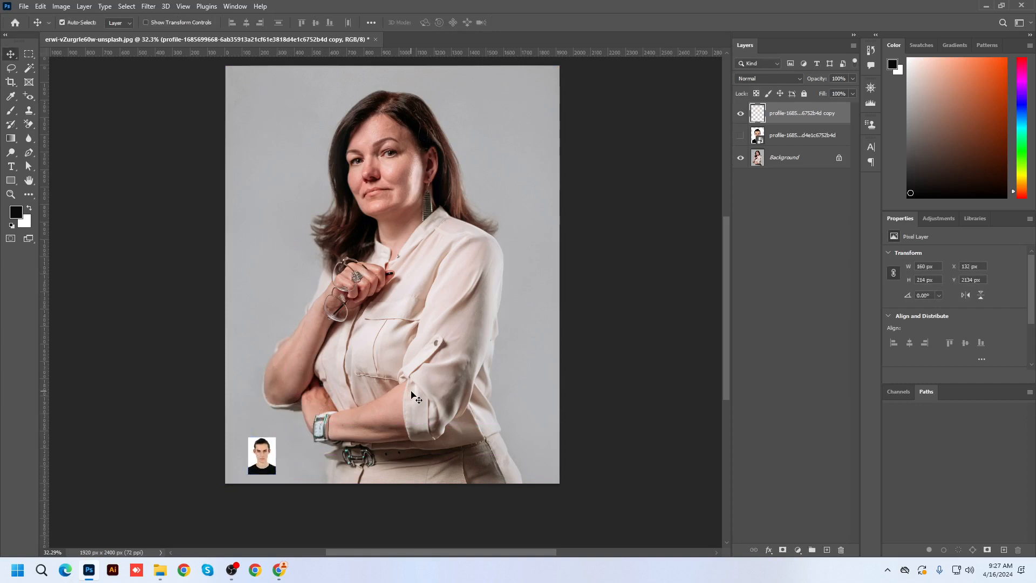
Enlarge the rasterized profile photo copy to about 1668 × 2230 px, keeping its lower-left corner in place.
key(ctrl+t)
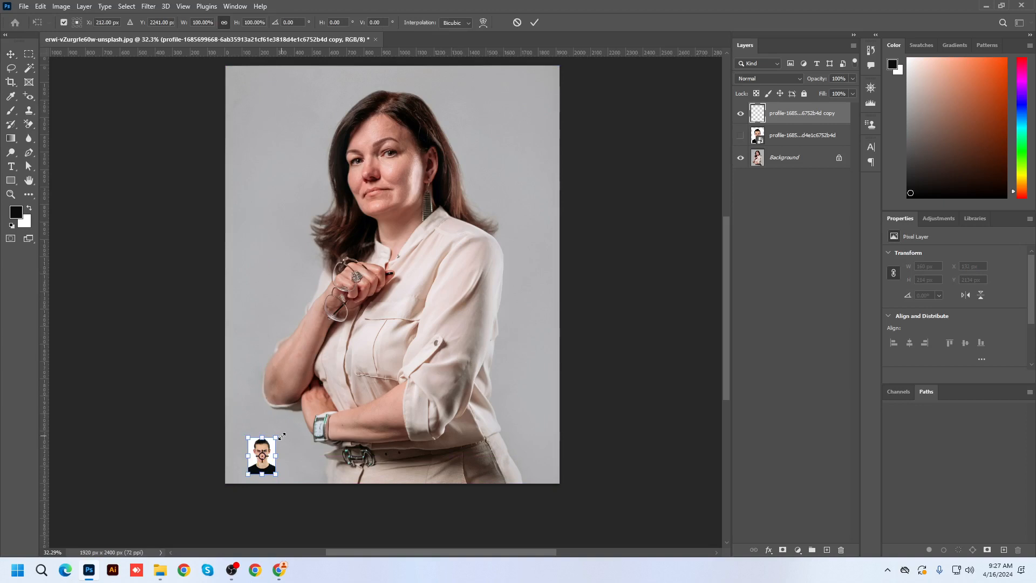
drag(281, 436, 592, 81)
drag(556, 96, 554, 96)
key(Return)
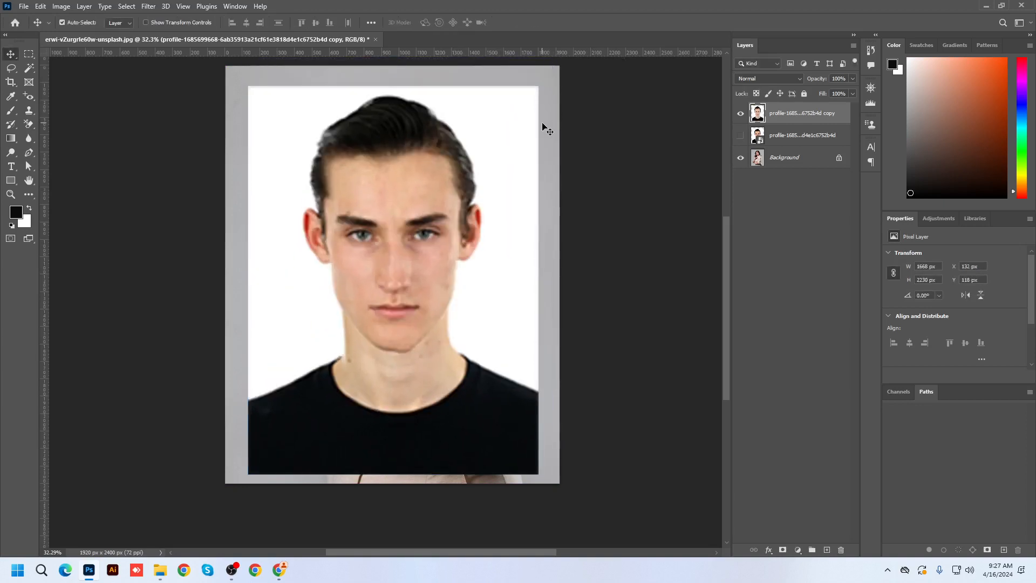
Show the hidden profile photo smart object and shift both profile layers on the canvas to compare their sharpness.
click(741, 135)
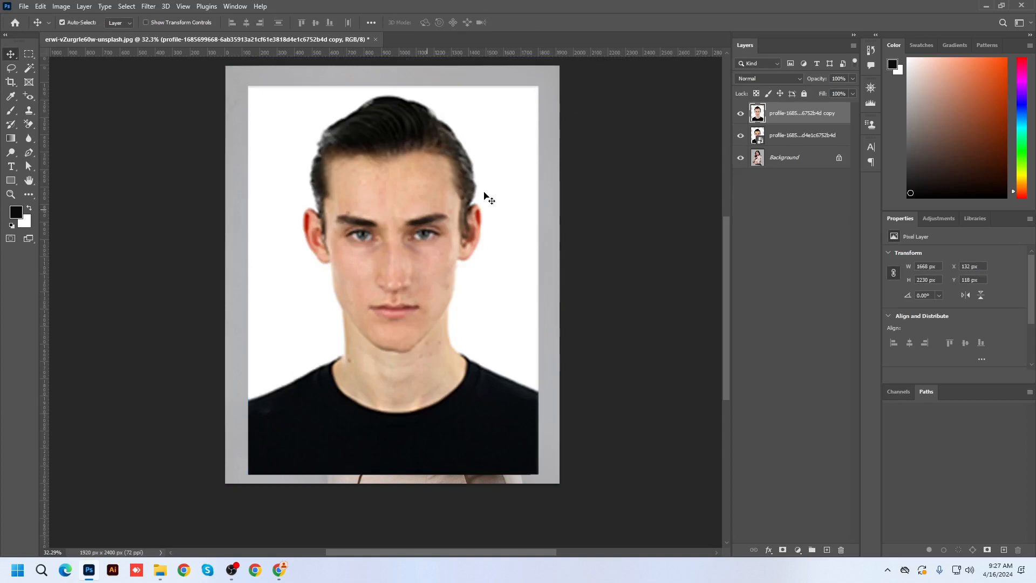
drag(519, 187, 373, 205)
drag(478, 245, 548, 247)
drag(314, 284, 366, 285)
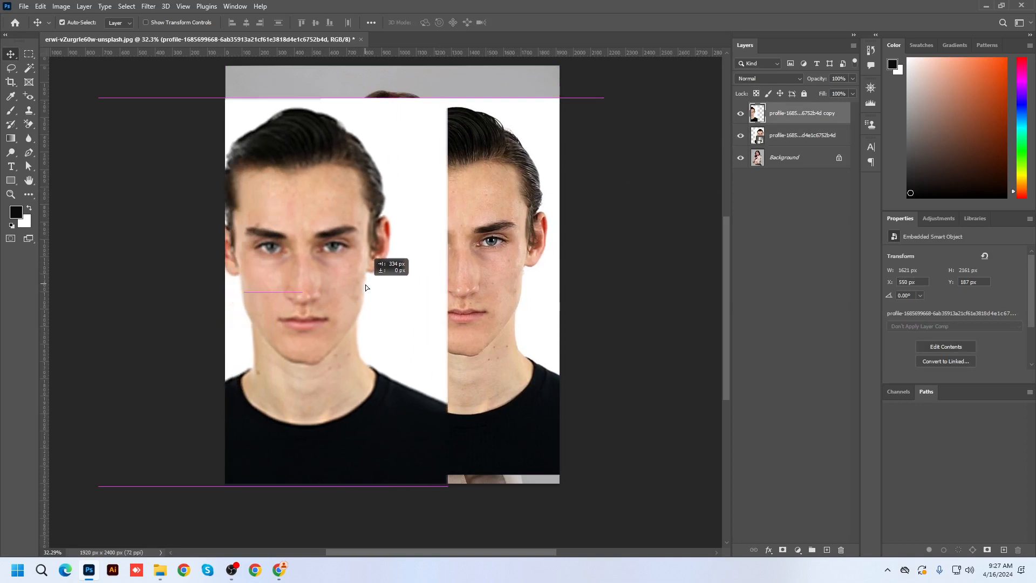
drag(495, 275, 515, 272)
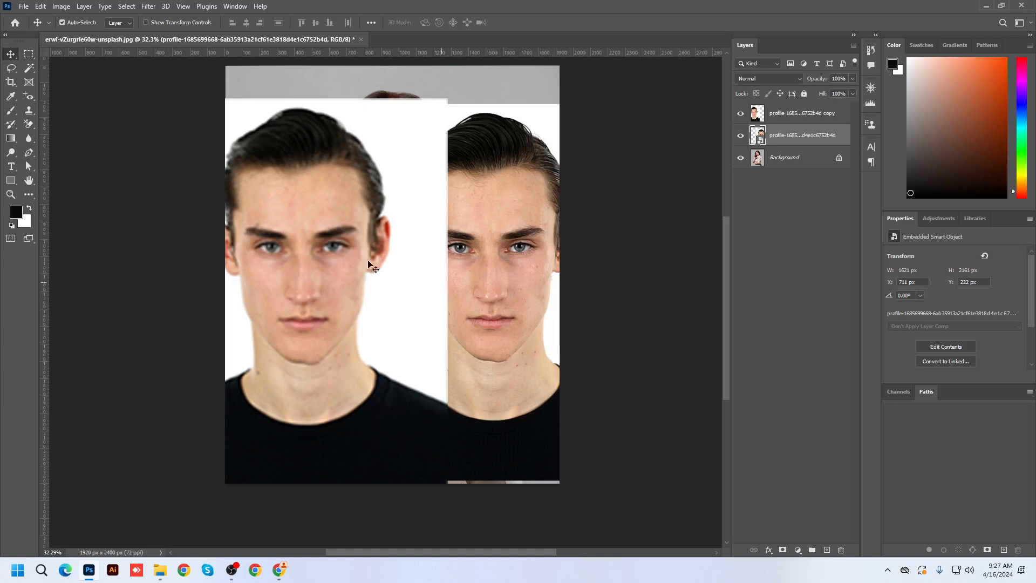
drag(344, 256, 436, 249)
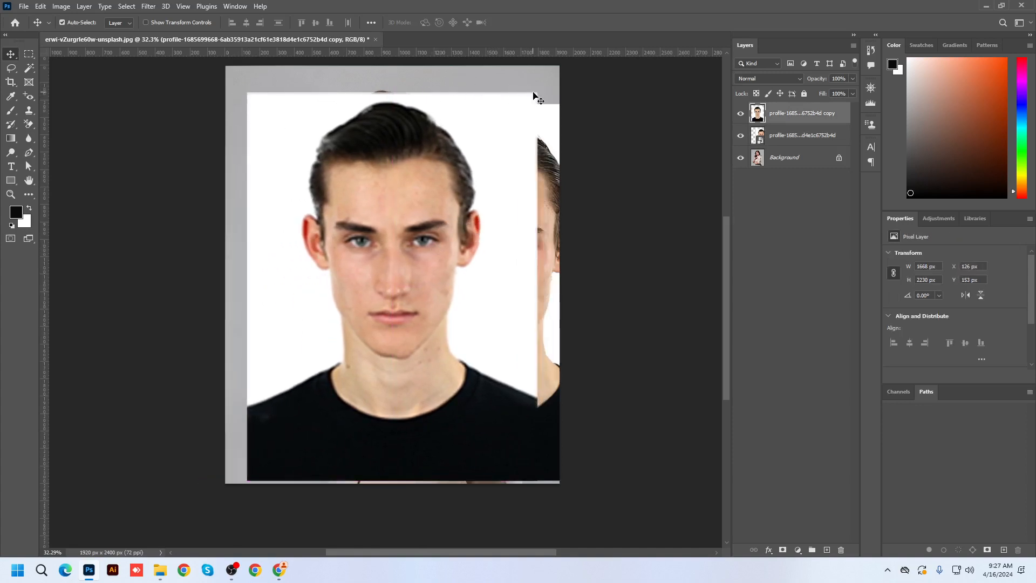
drag(517, 362, 505, 354)
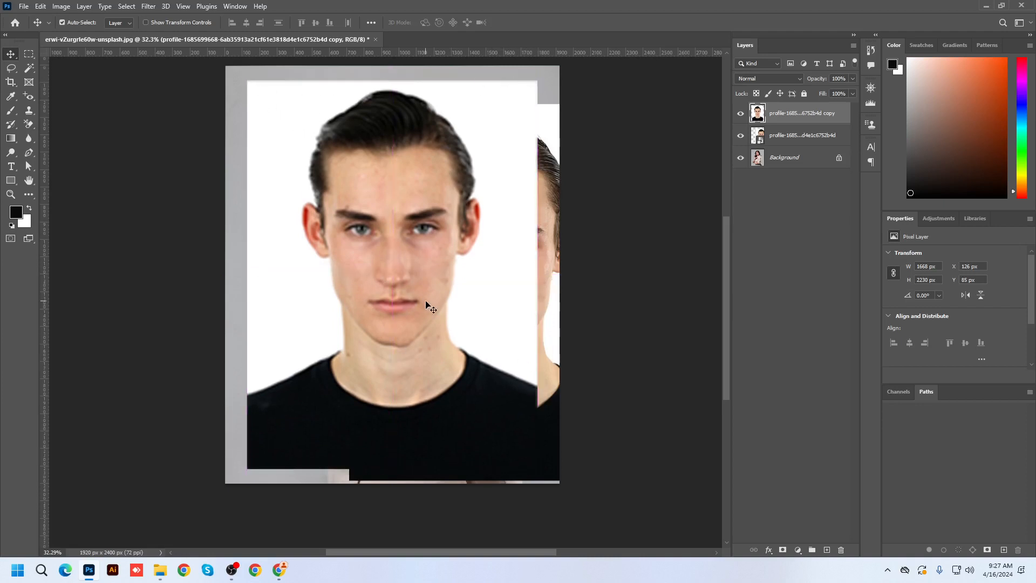
Shrink the rasterized profile photo copy to about 6.67% and enlarge it again to about 1643 × 2196 px.
key(ctrl+t)
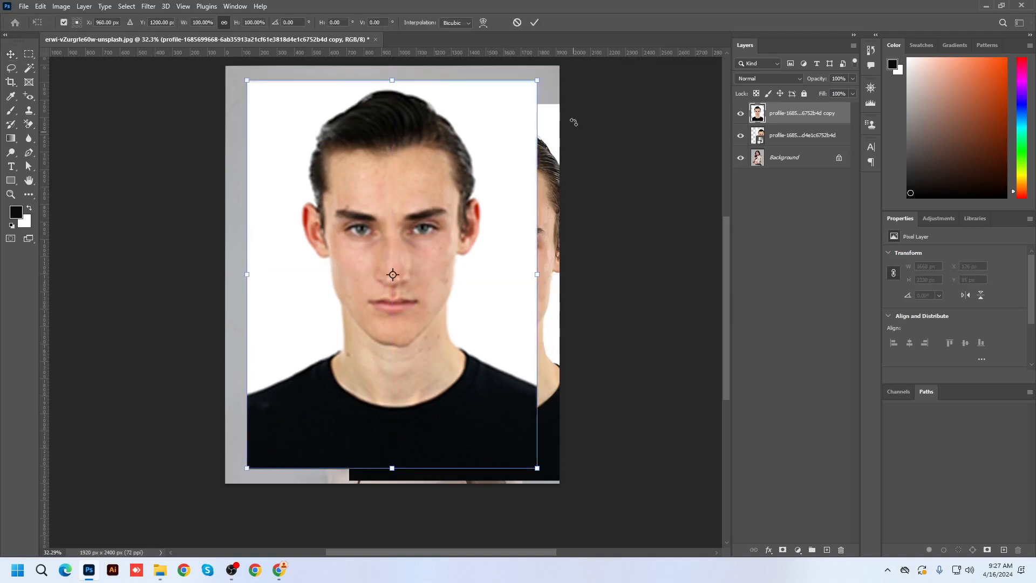
drag(537, 80, 292, 464)
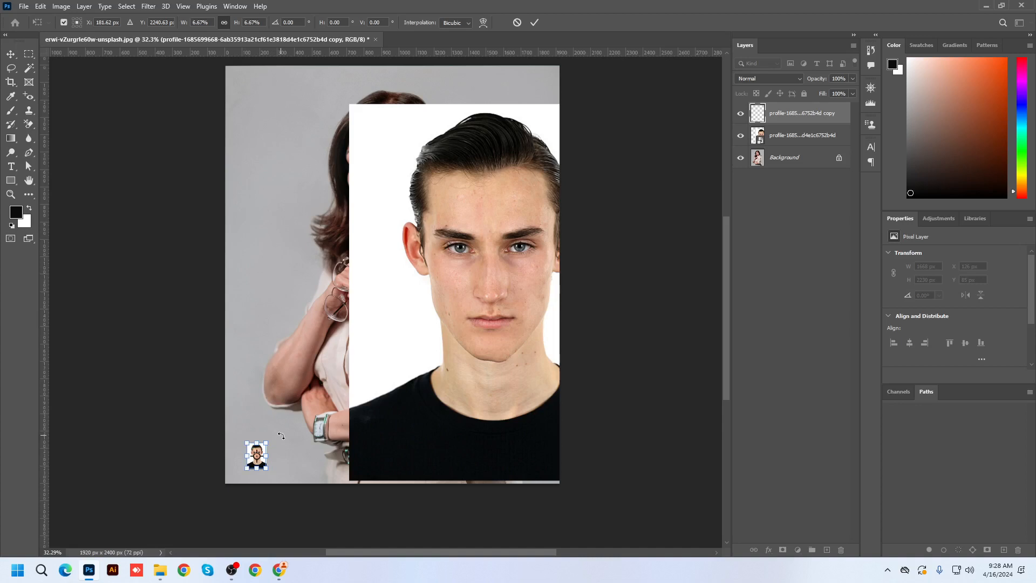
drag(267, 443, 551, 102)
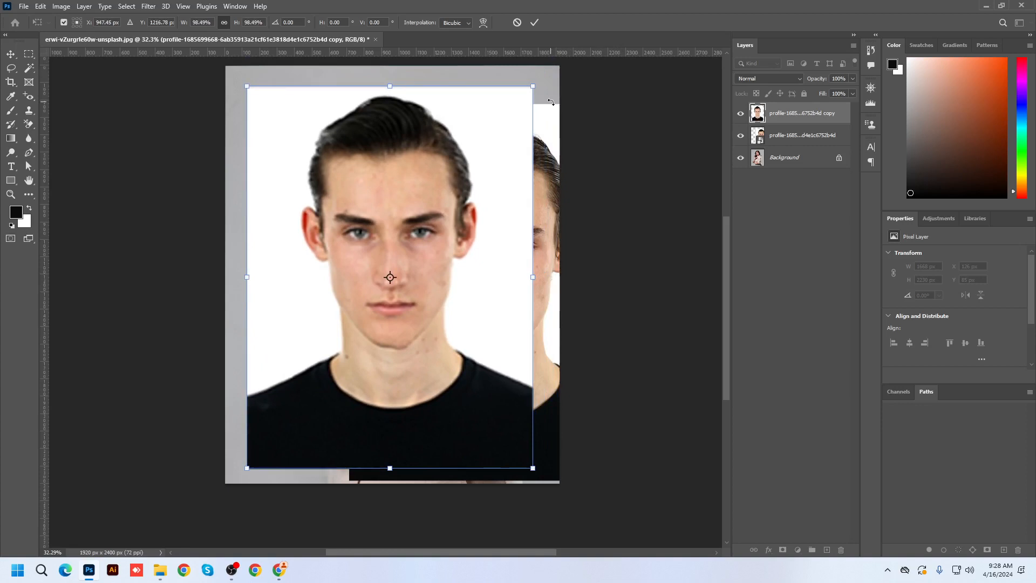
key(Return)
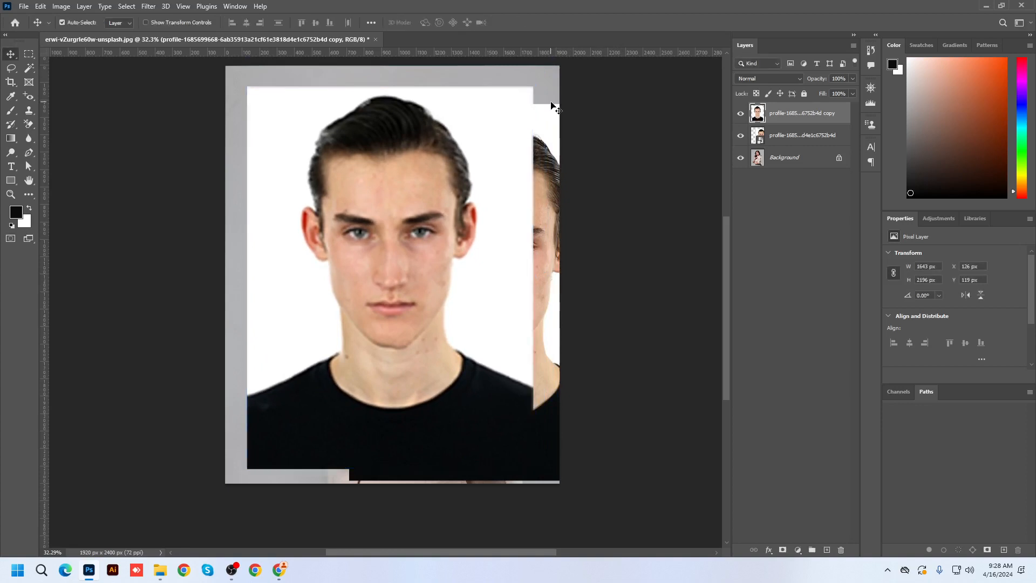
Delete the rasterized profile photo copy and move the remaining smart object to about X 120 px, Y 120 px.
key(Delete)
click(451, 218)
drag(452, 218, 360, 199)
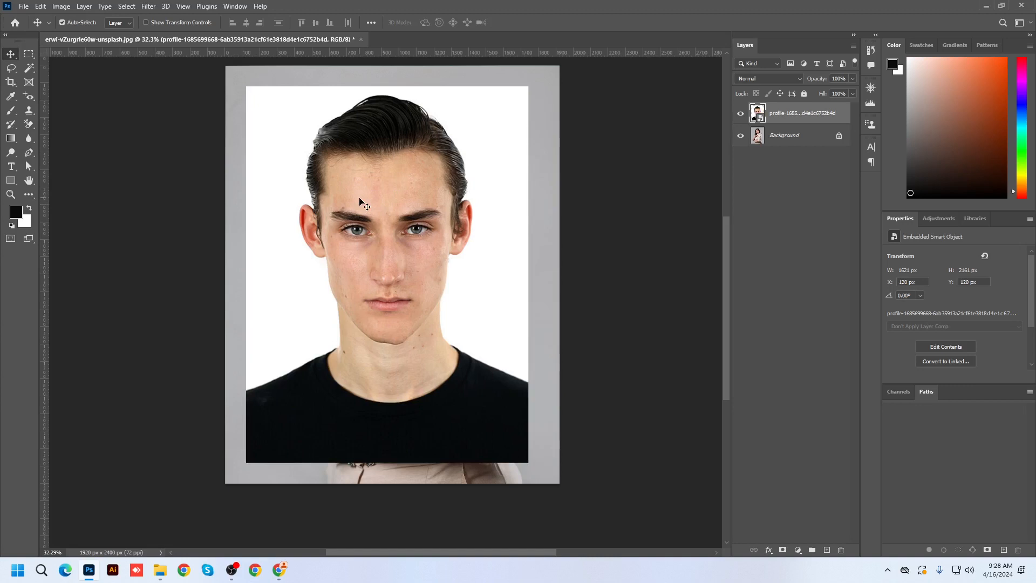
Rasterize the profile photo smart object and try to convert the layer back to a smart object.
right_click(790, 113)
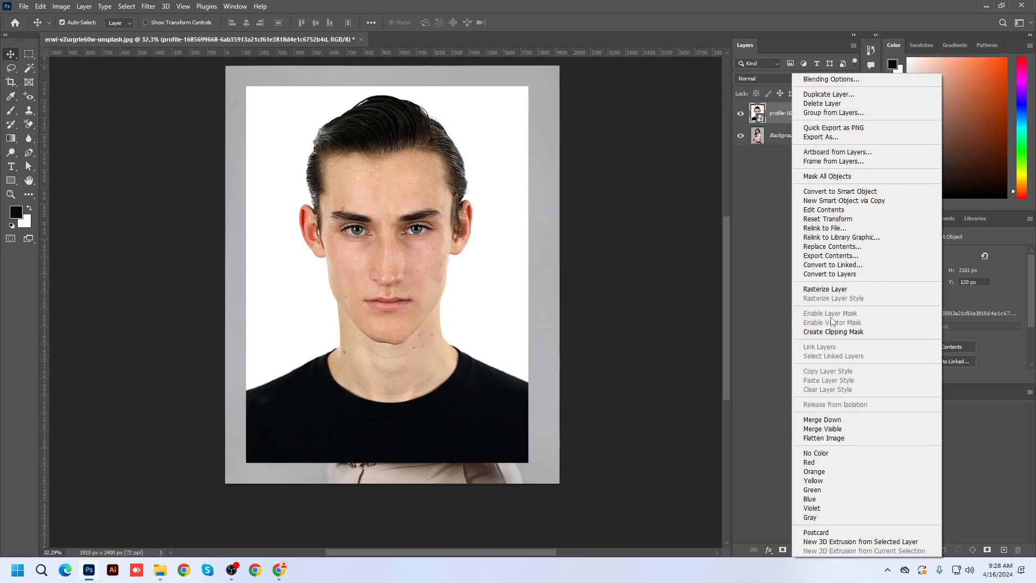
click(825, 289)
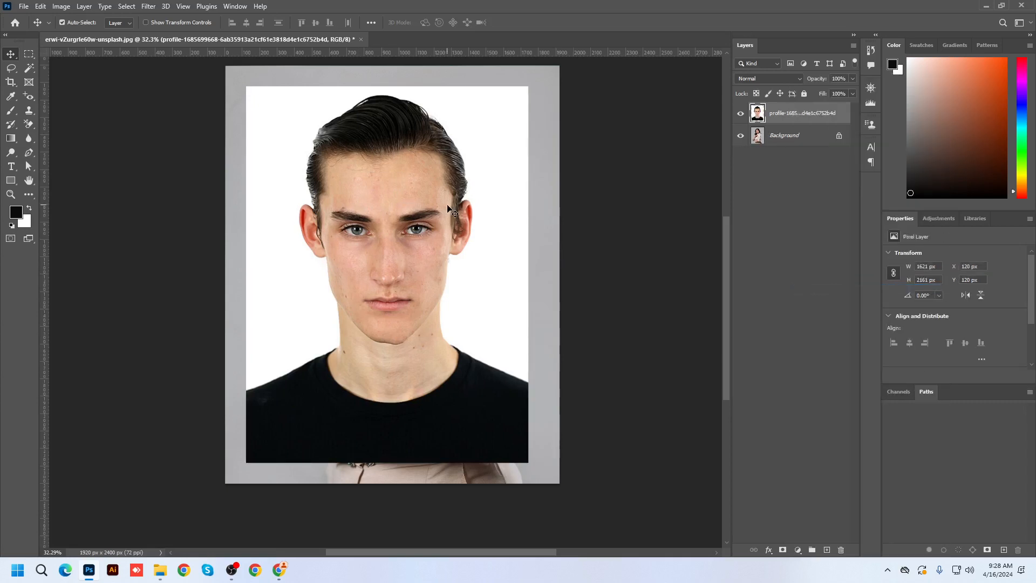
right_click(797, 119)
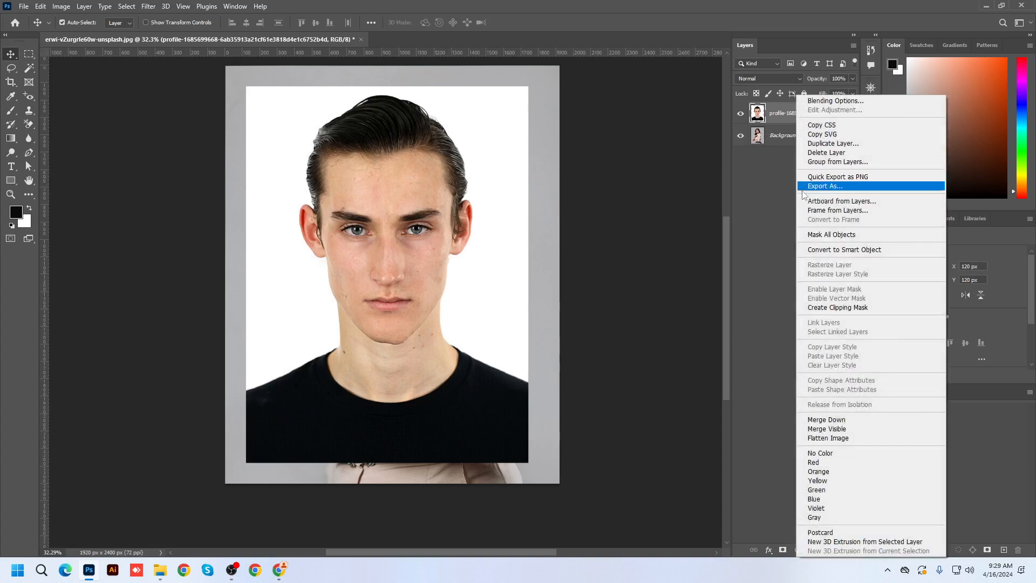
click(865, 249)
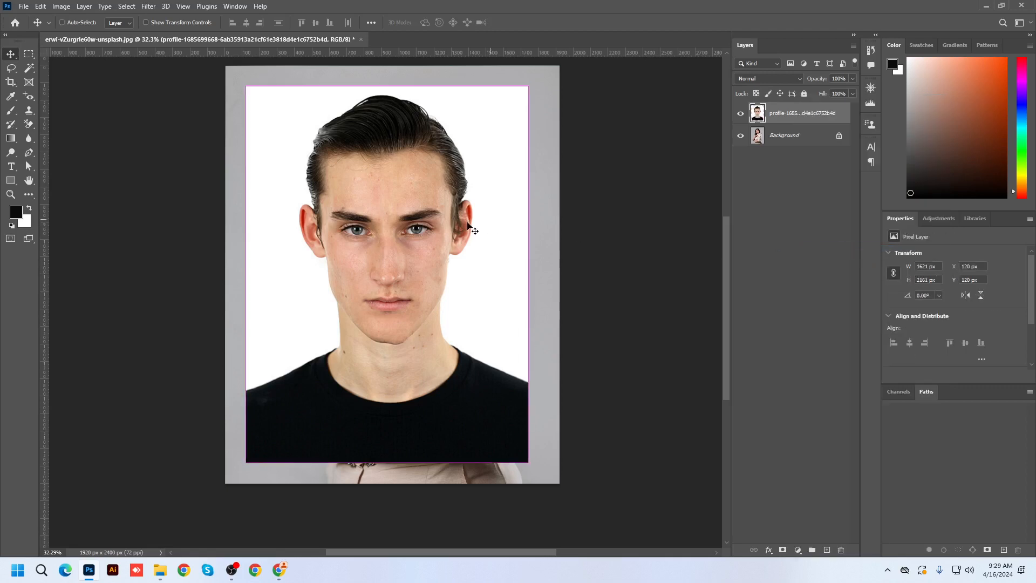
Scale the rasterized profile photo down to about 9% and undo that scaling.
key(ctrl+t)
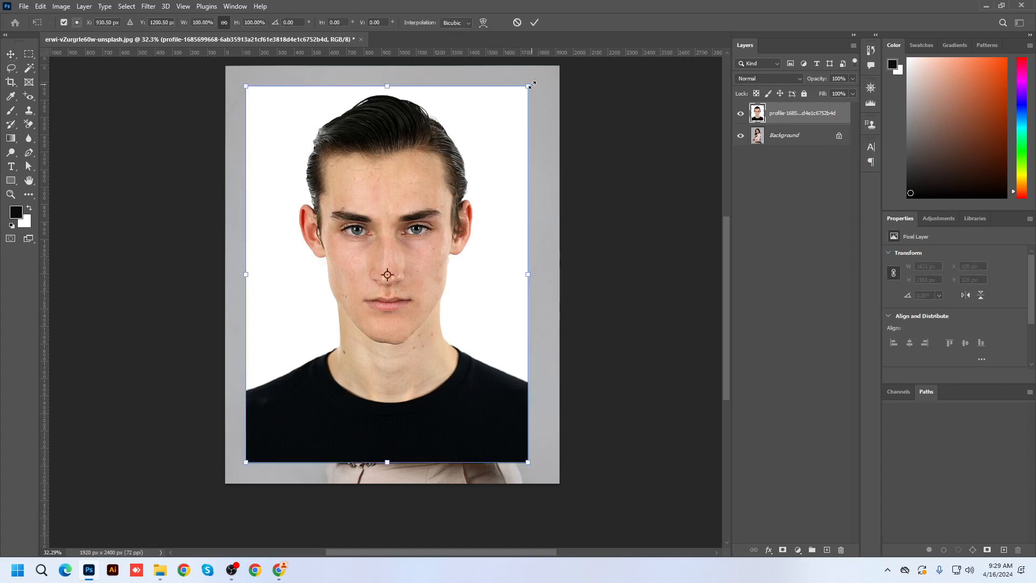
drag(530, 85, 297, 443)
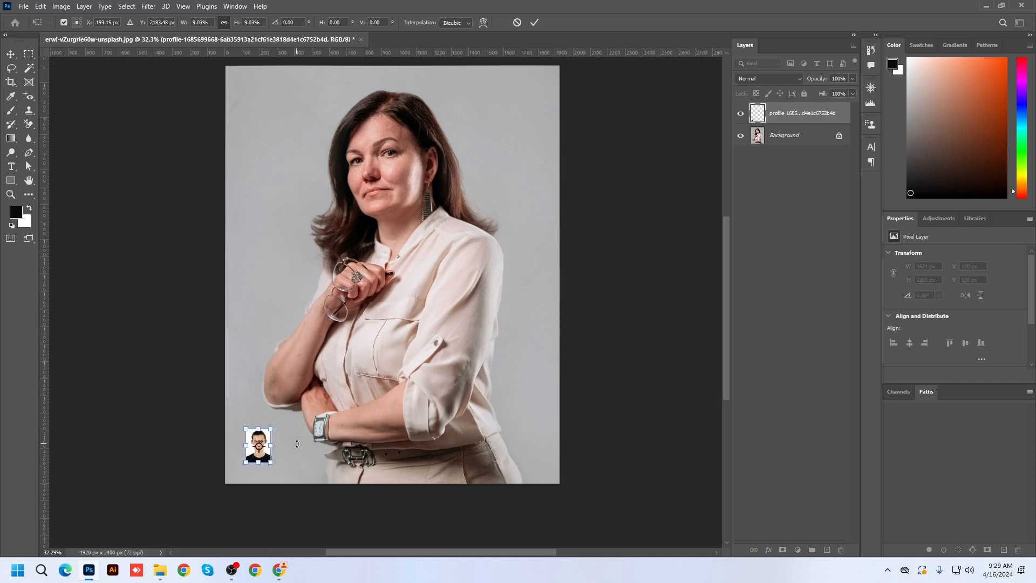
key(ctrl+z)
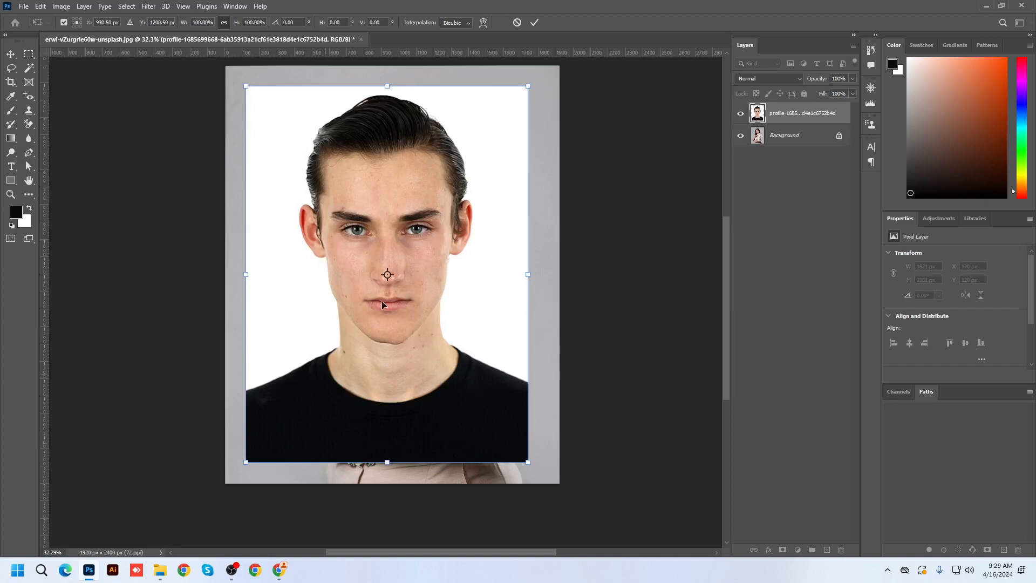
key(Return)
Convert the rasterized profile photo layer to a smart object and move it horizontally to about X 150 px.
right_click(788, 115)
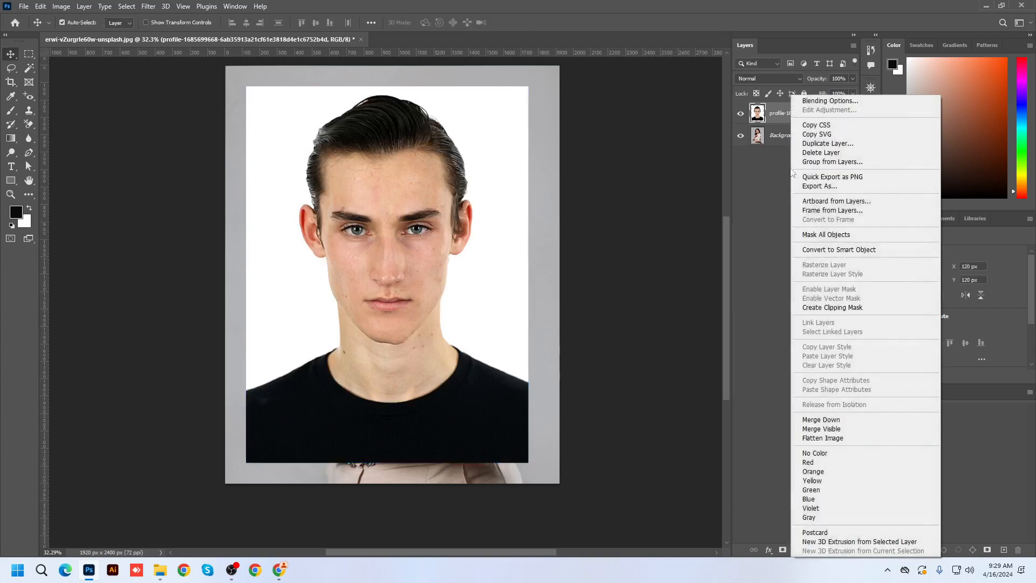
click(809, 250)
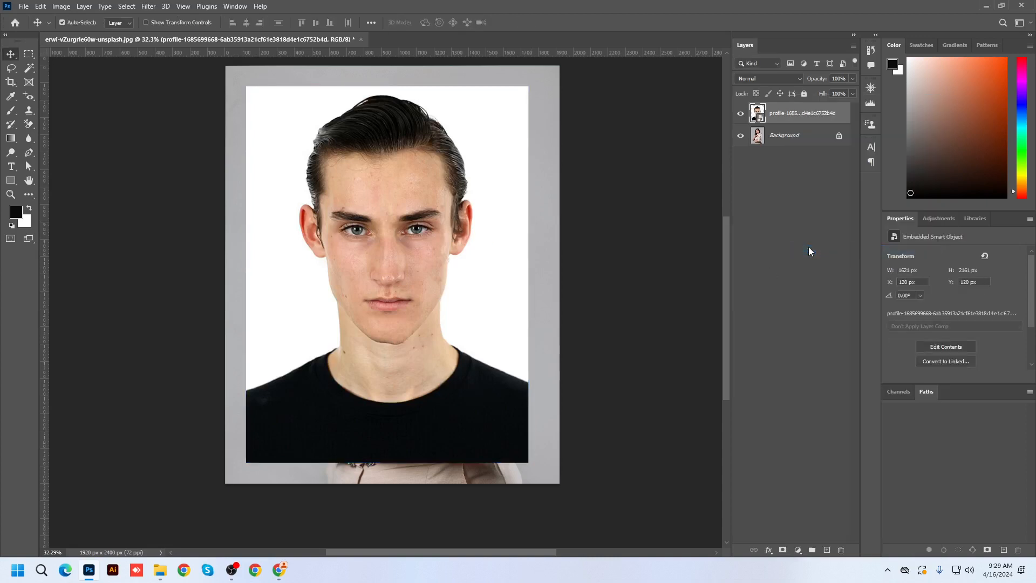
mouse_move(462, 230)
mouse_down()
mouse_move(339, 235)
mouse_move(442, 251)
mouse_move(467, 229)
mouse_up()
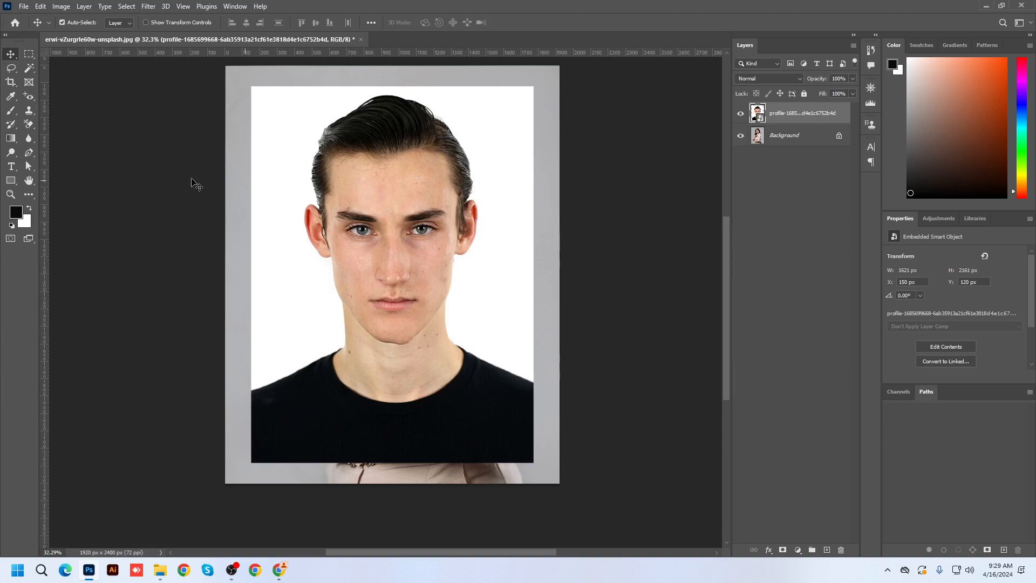
Try the Dodge tool on the white backdrop of the profile photo smart object and accept rasterizing the layer.
drag(20, 155, 51, 154)
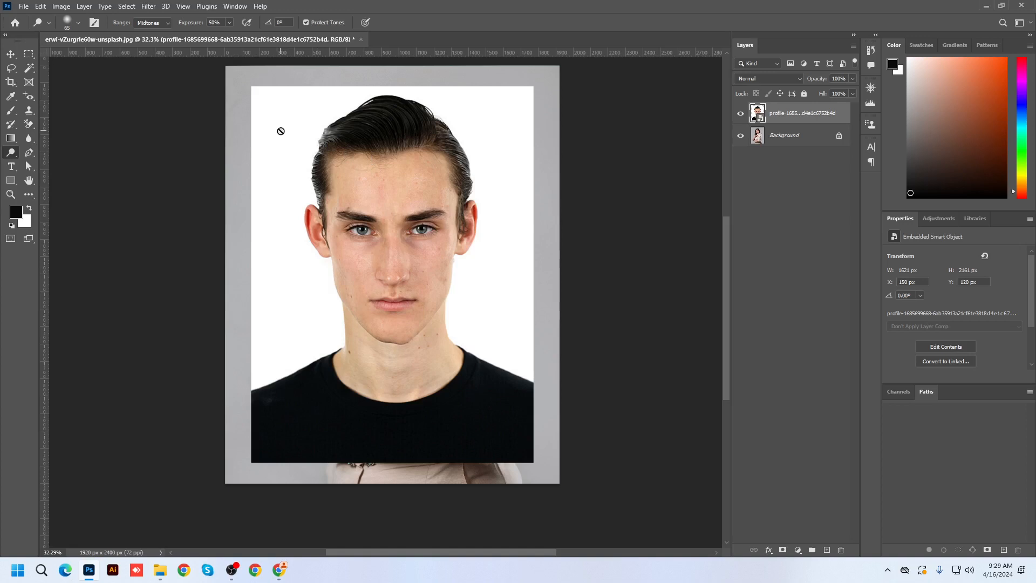
click(276, 155)
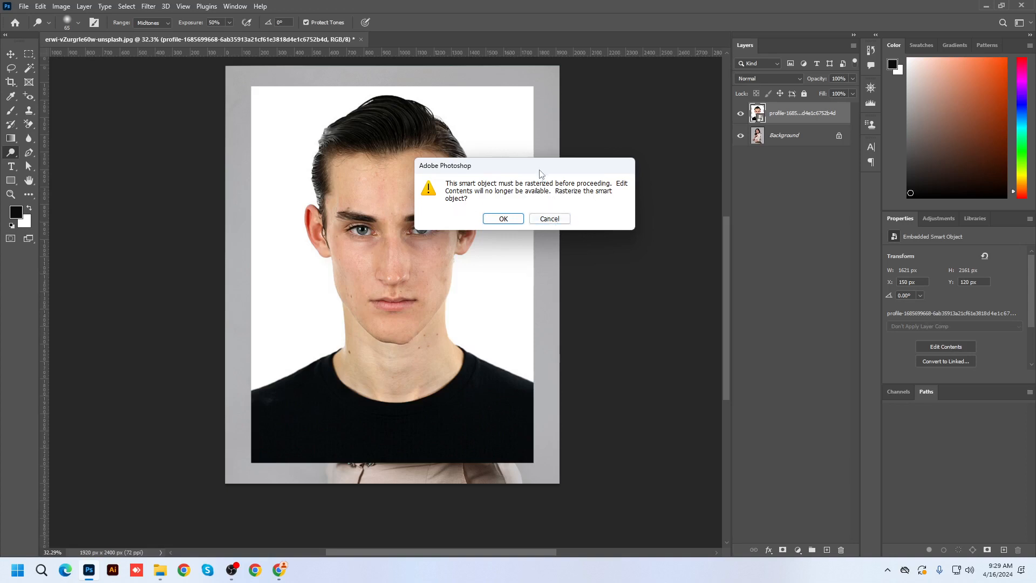
drag(539, 170, 432, 159)
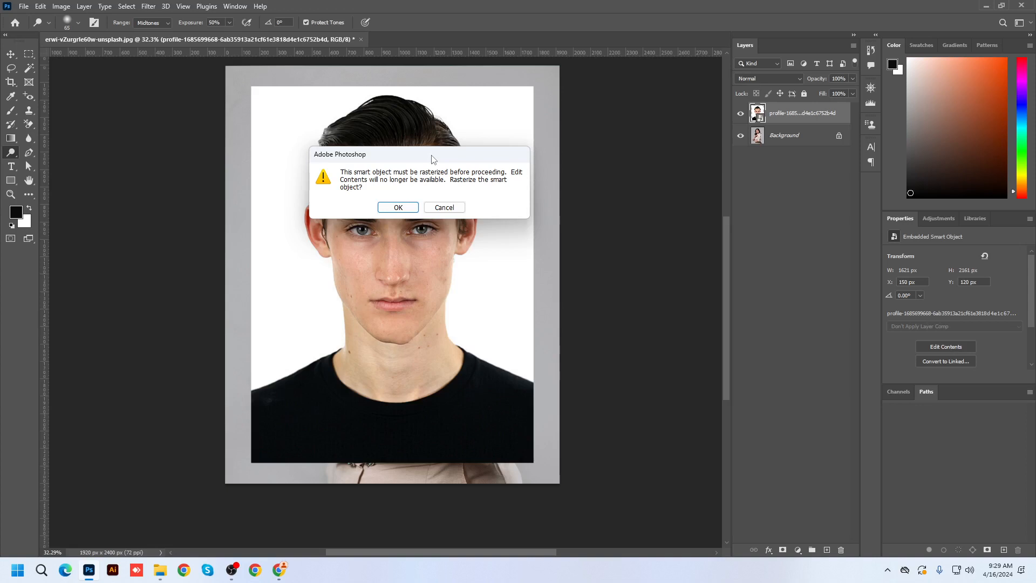
click(401, 209)
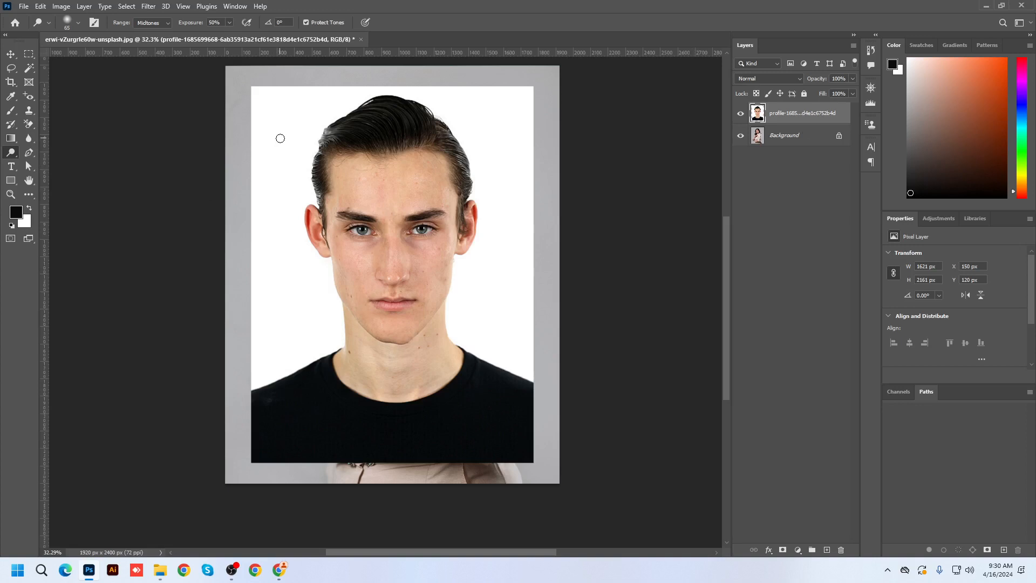
click(29, 68)
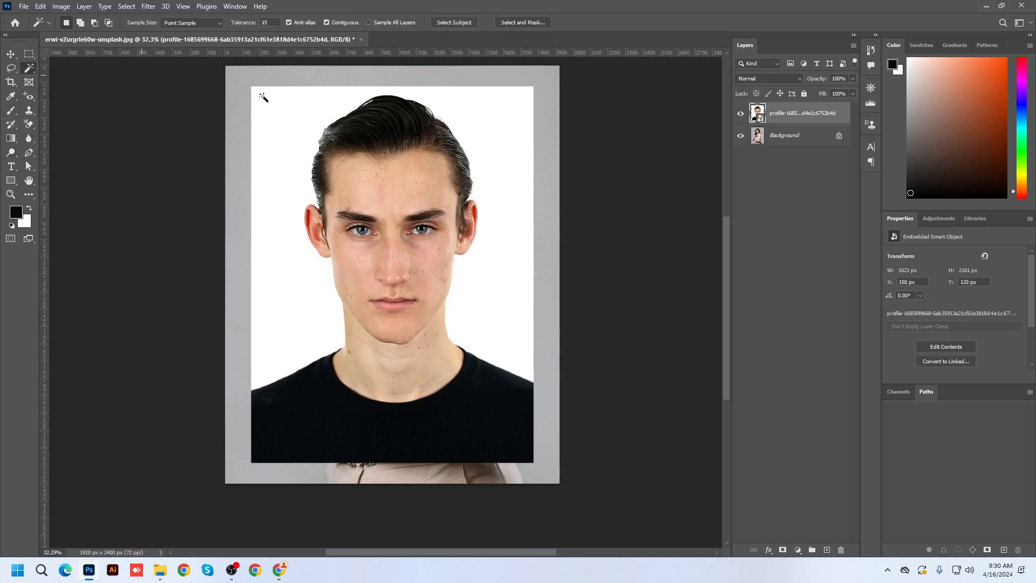
click(28, 125)
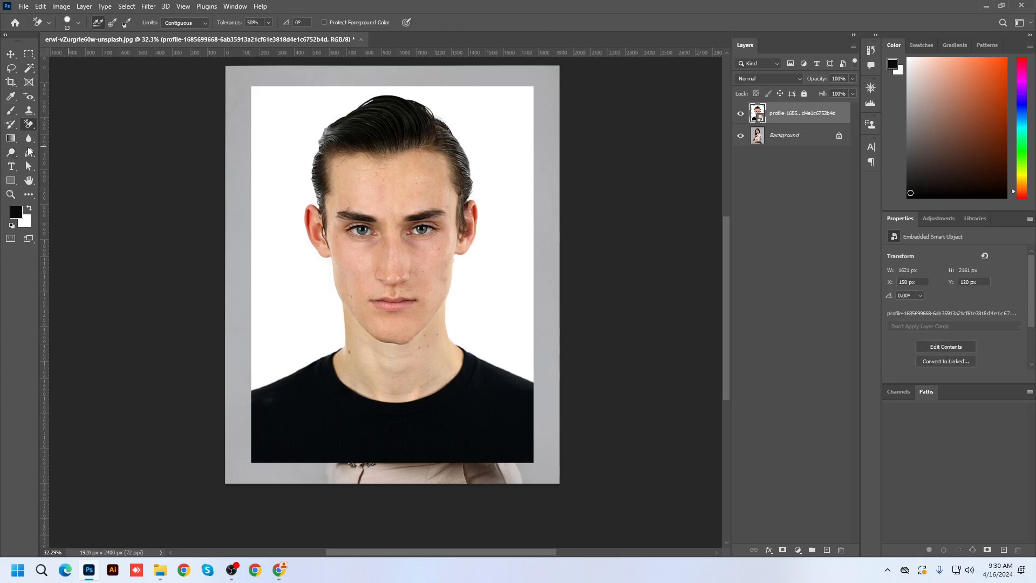
click(10, 152)
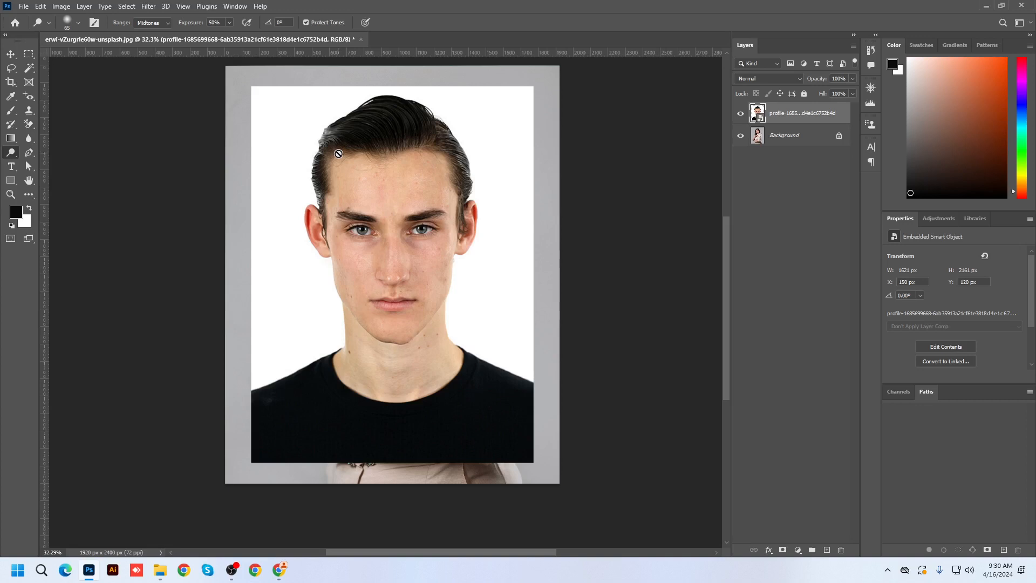
Rasterize the profile photo smart object for direct editing and convert the layer back to a smart object.
right_click(787, 123)
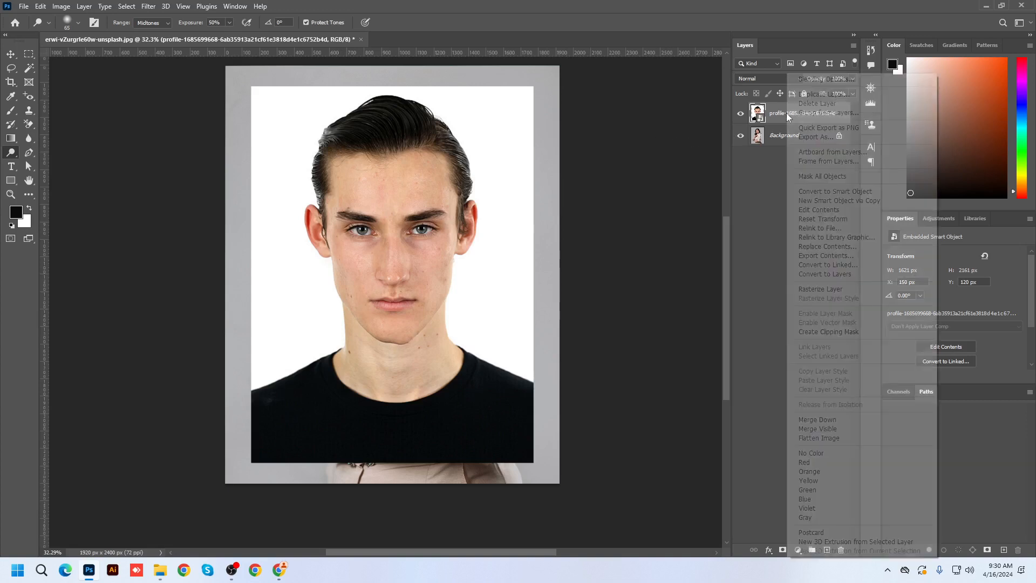
click(819, 291)
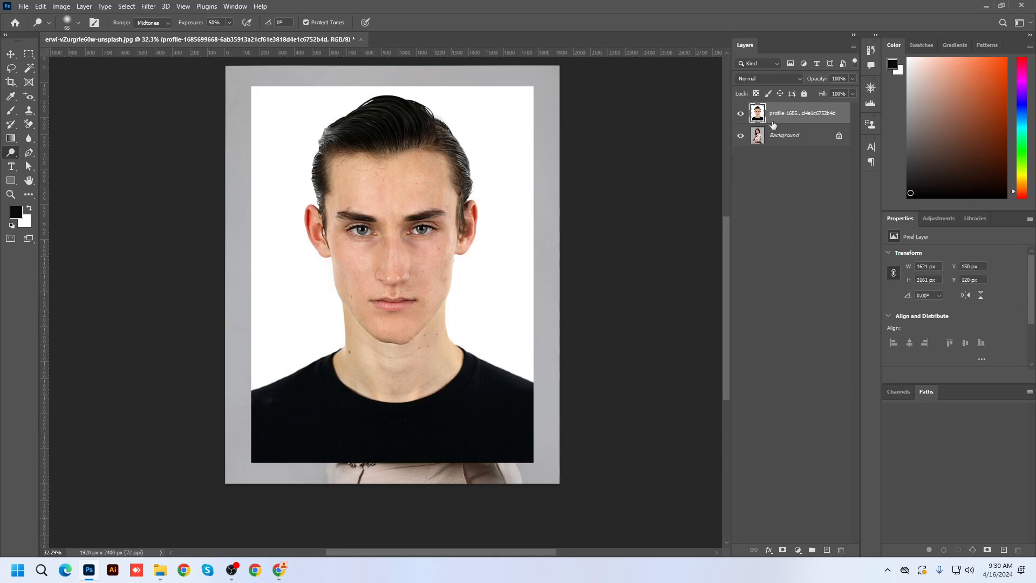
right_click(802, 114)
click(840, 250)
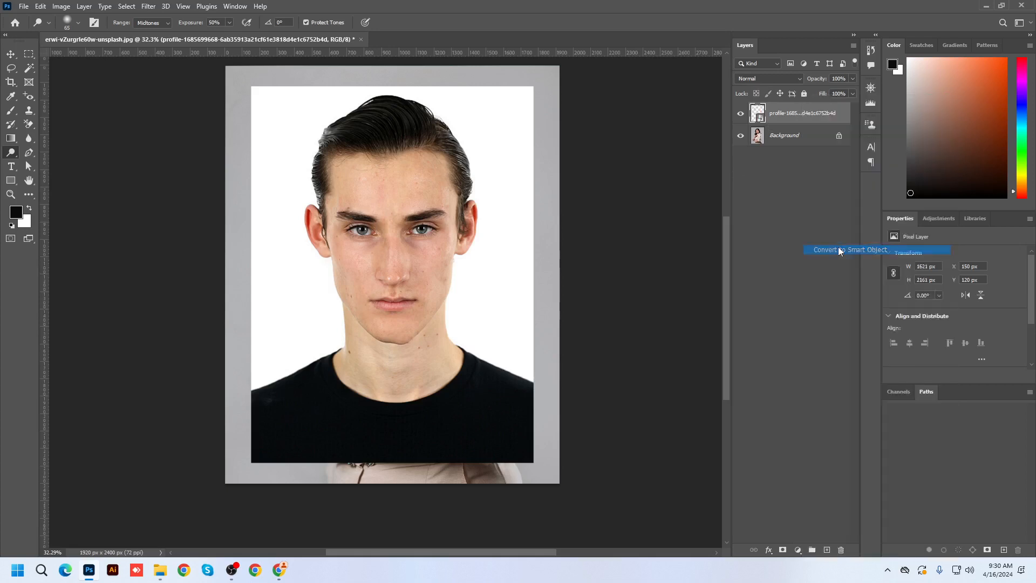
Rasterize the profile photo smart object and check the face detail at 100% and reduced magnification.
right_click(783, 115)
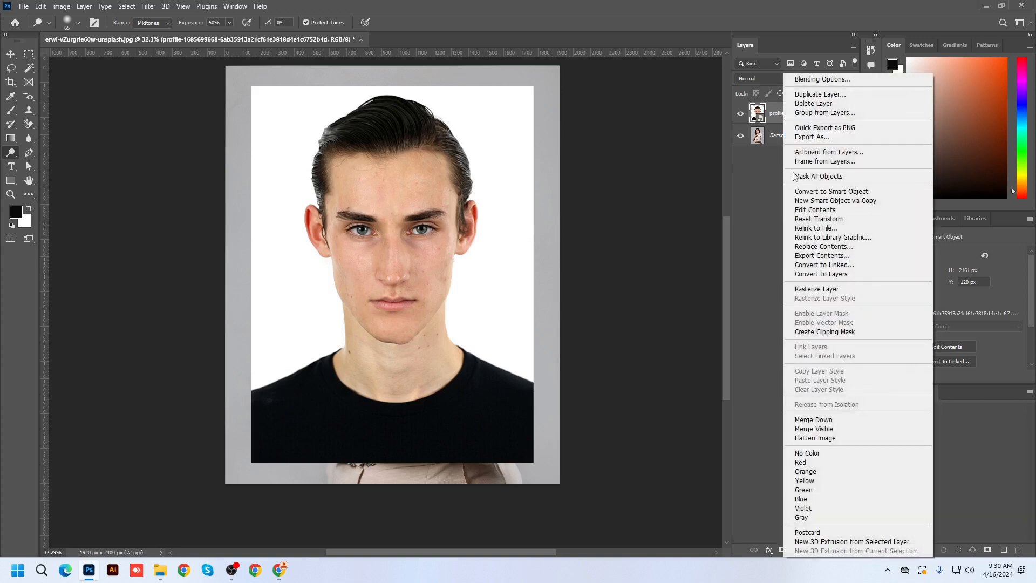
click(806, 288)
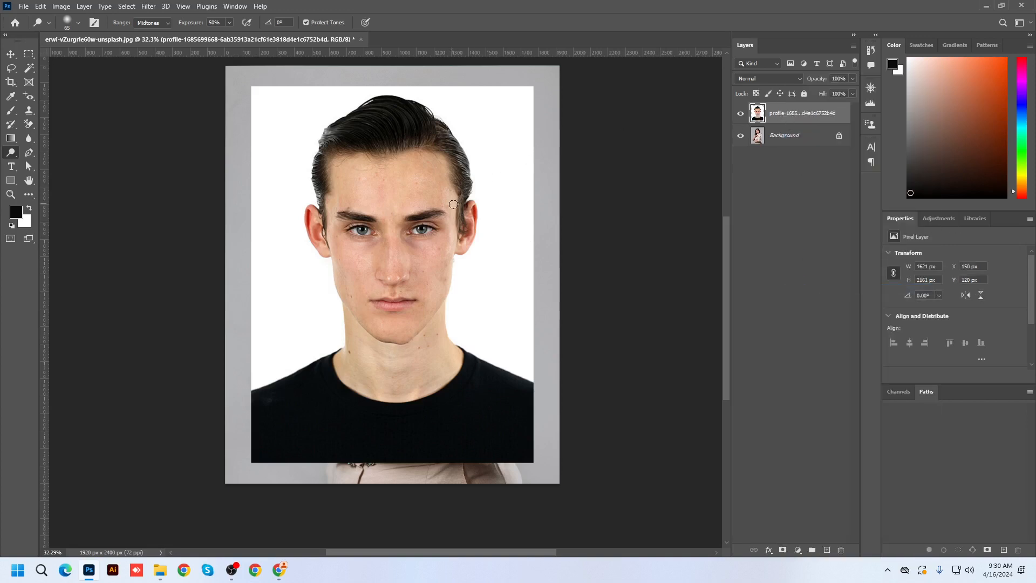
key(ctrl+1)
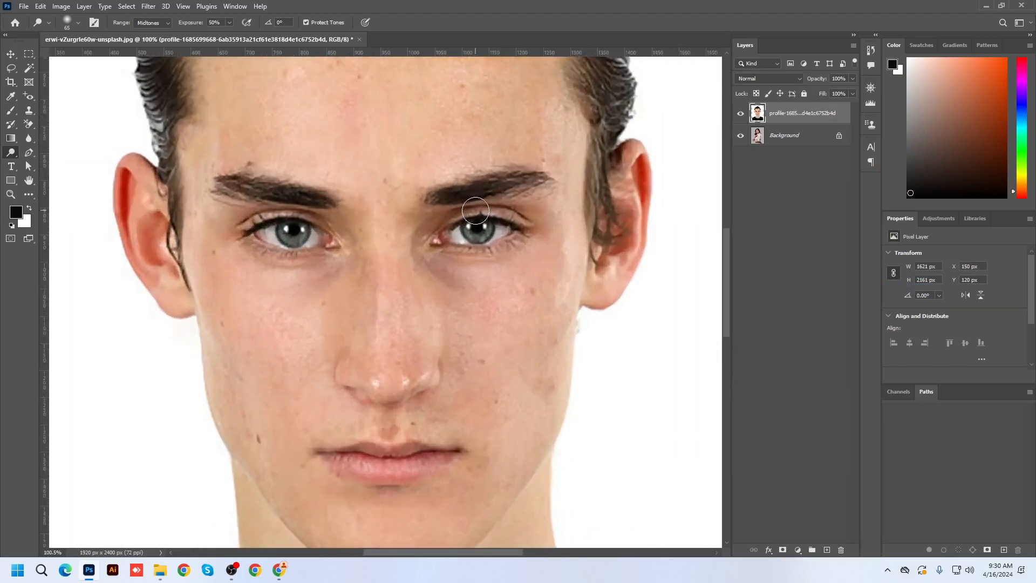
scroll(475, 211, down, 5)
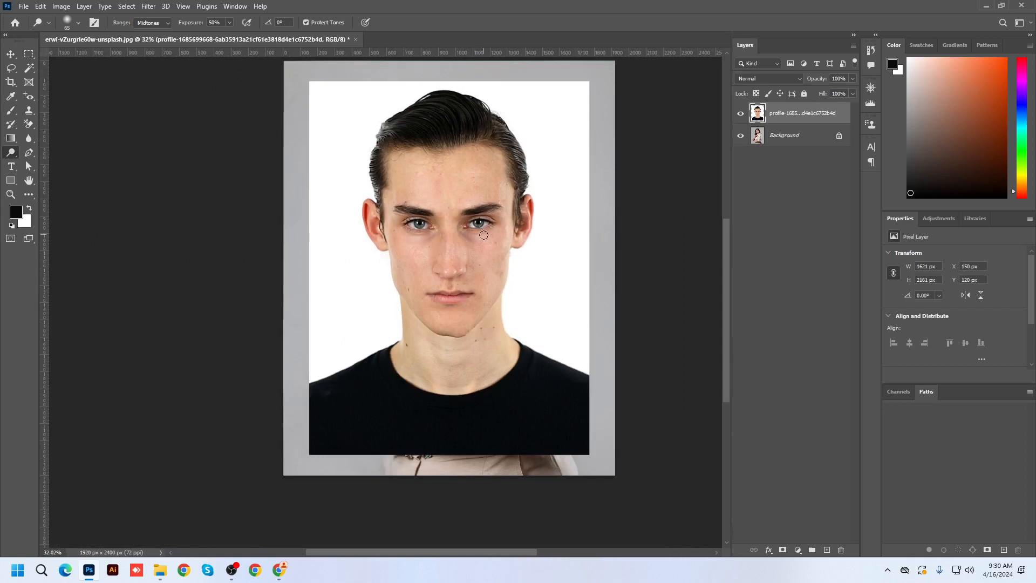
scroll(484, 235, up, 5)
scroll(481, 231, down, 7)
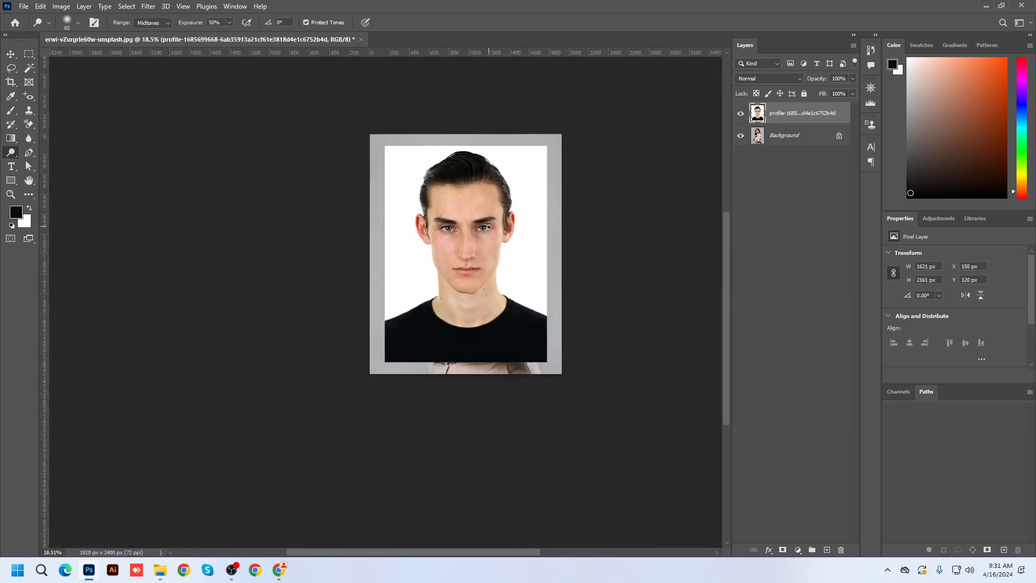
scroll(489, 227, up, 3)
Try to scale the rasterized profile photo layer up to about 110%.
key(ctrl+t)
drag(592, 84, 586, 252)
scroll(523, 308, down, 2)
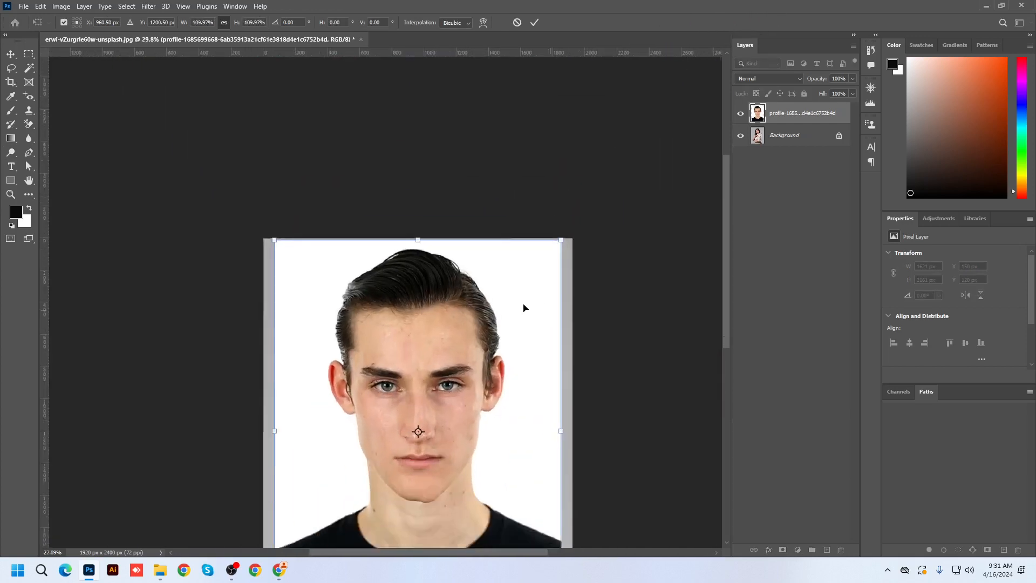
key(Escape)
scroll(522, 308, down, 2)
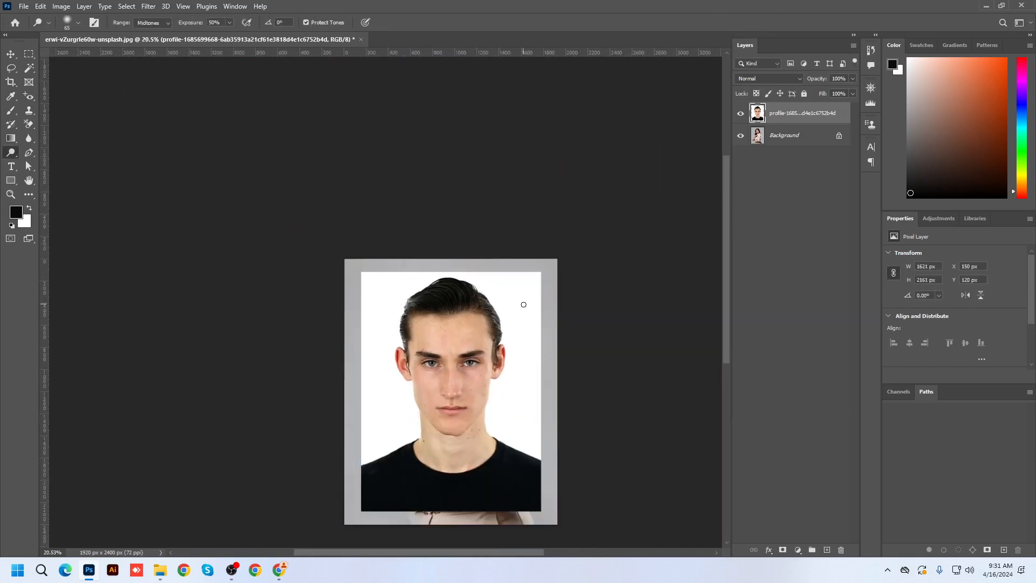
Convert the rasterized profile photo layer to a smart object and scale it up to about 1661 × 2214 px.
scroll(523, 305, up, 2)
drag(500, 363, 498, 221)
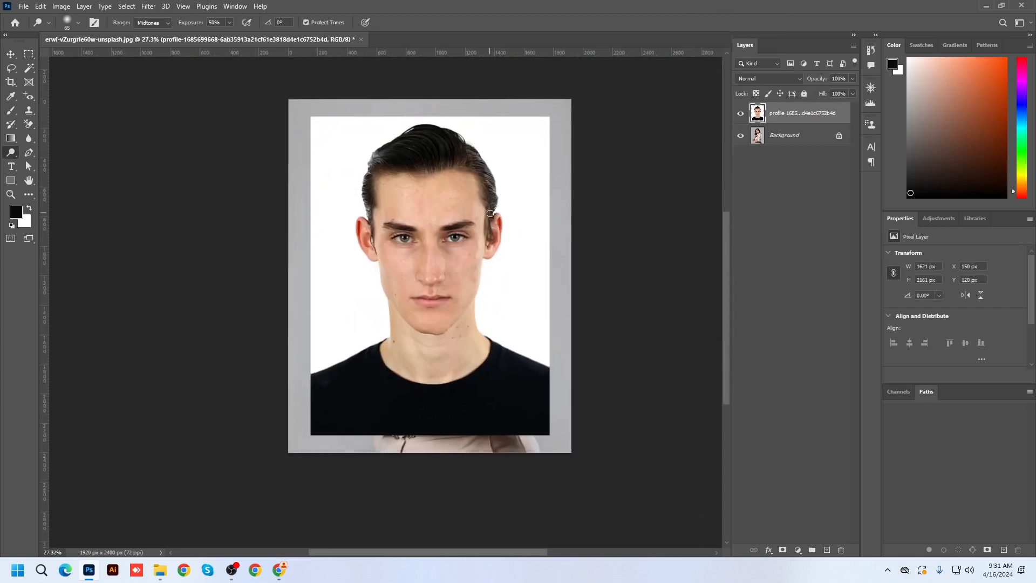
click(11, 54)
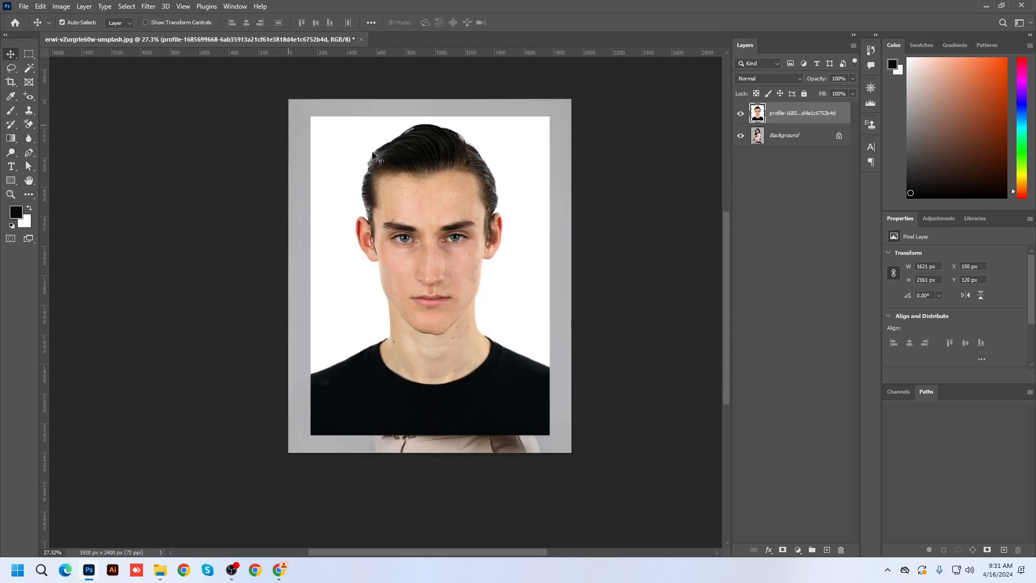
scroll(485, 247, up, 1)
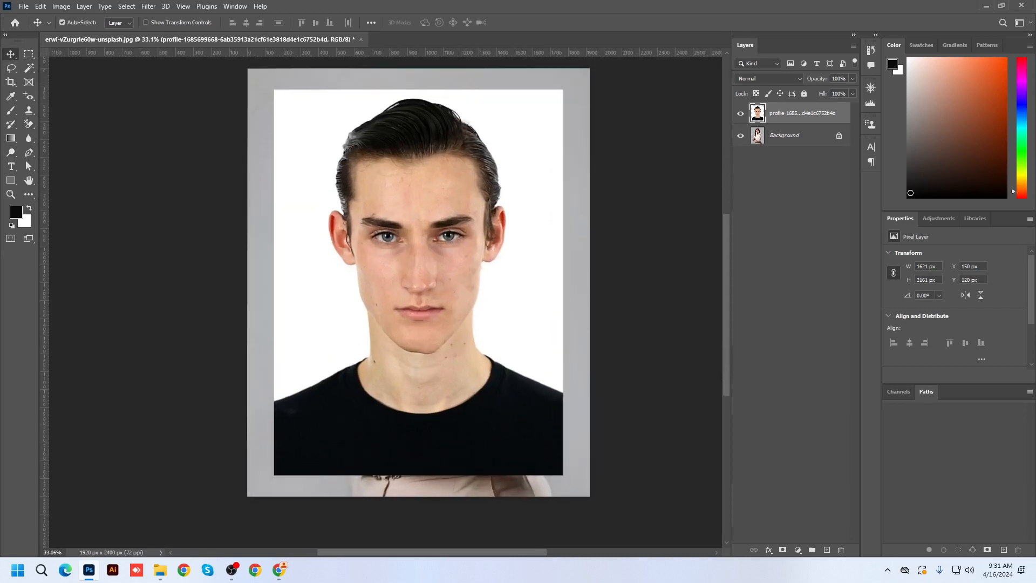
right_click(784, 119)
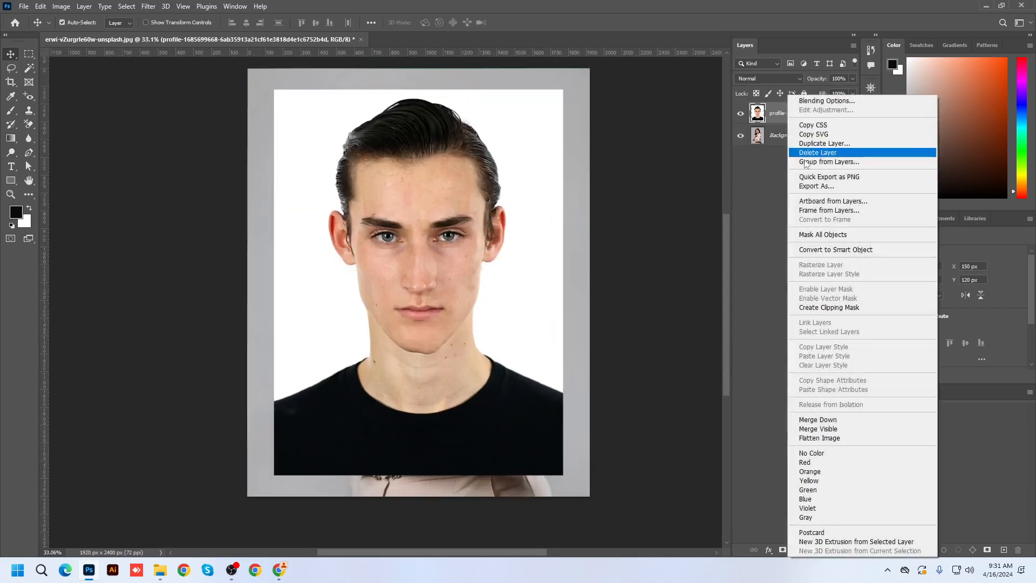
click(831, 250)
key(ctrl+t)
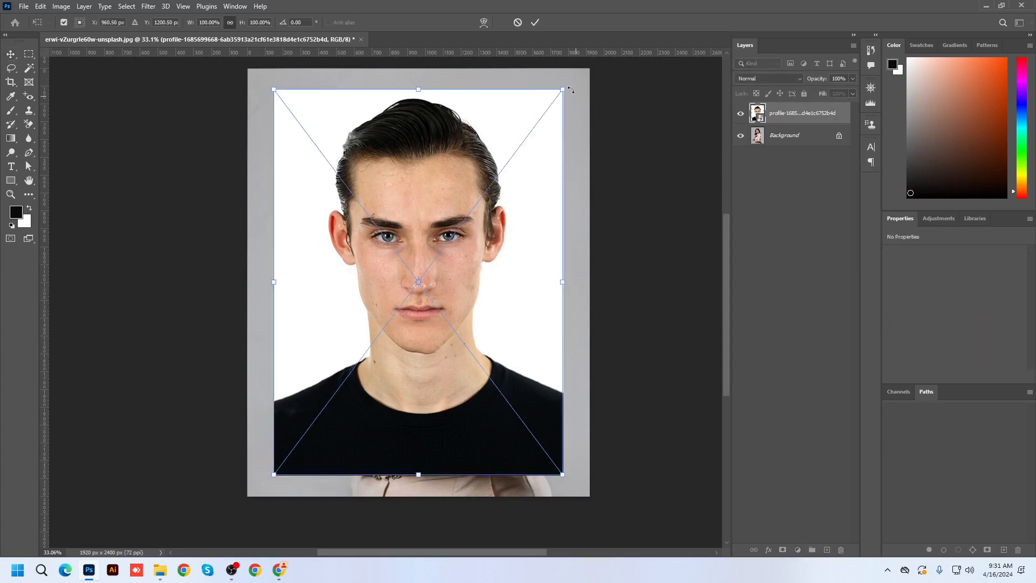
mouse_move(562, 89)
mouse_down()
mouse_move(310, 431)
mouse_move(319, 452)
mouse_move(515, 126)
mouse_move(570, 67)
mouse_move(564, 81)
mouse_up()
key(Return)
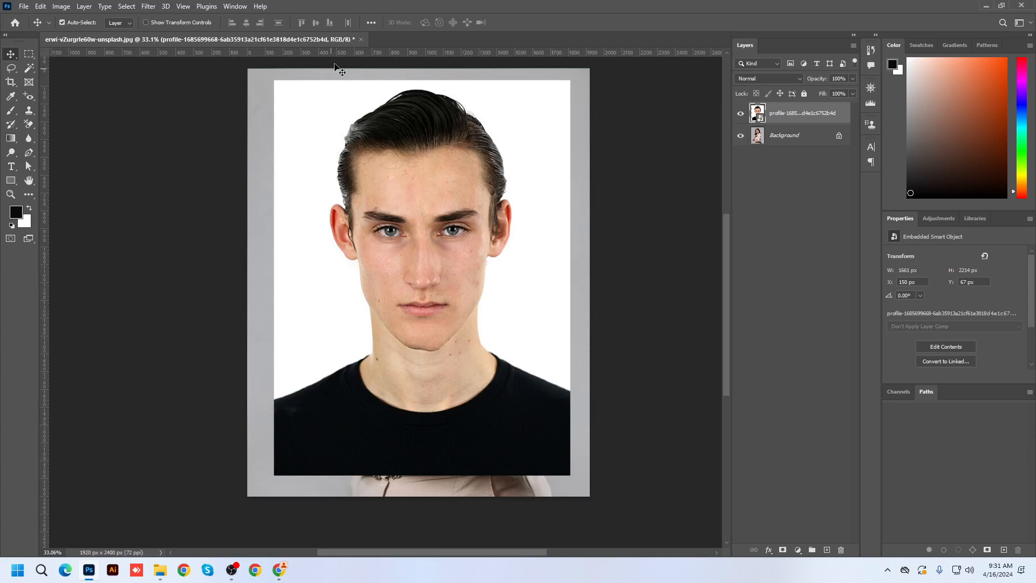
Close the erwi-vZurgrIe60w-unsplash.jpg document without saving its changes.
click(361, 40)
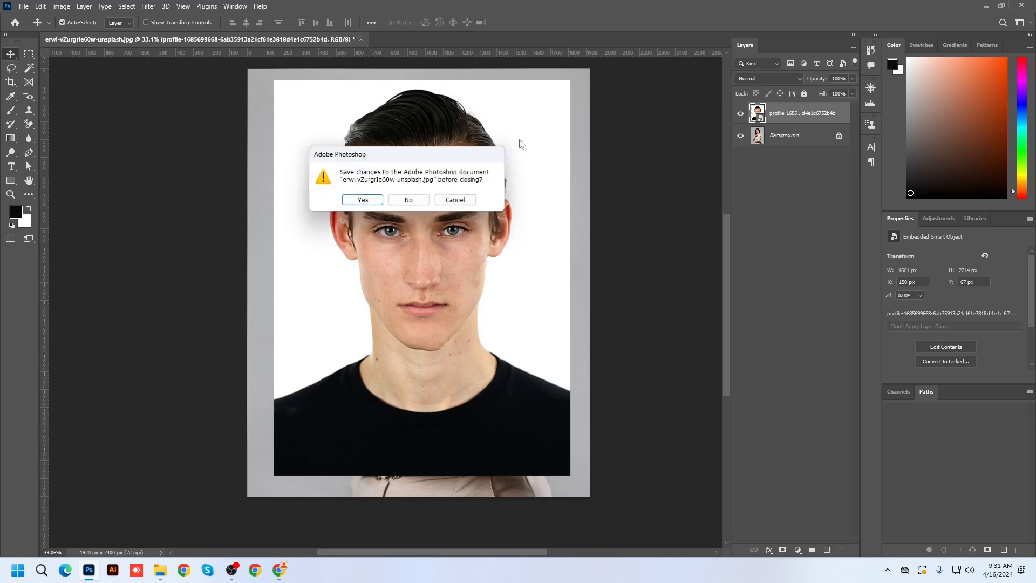
click(406, 199)
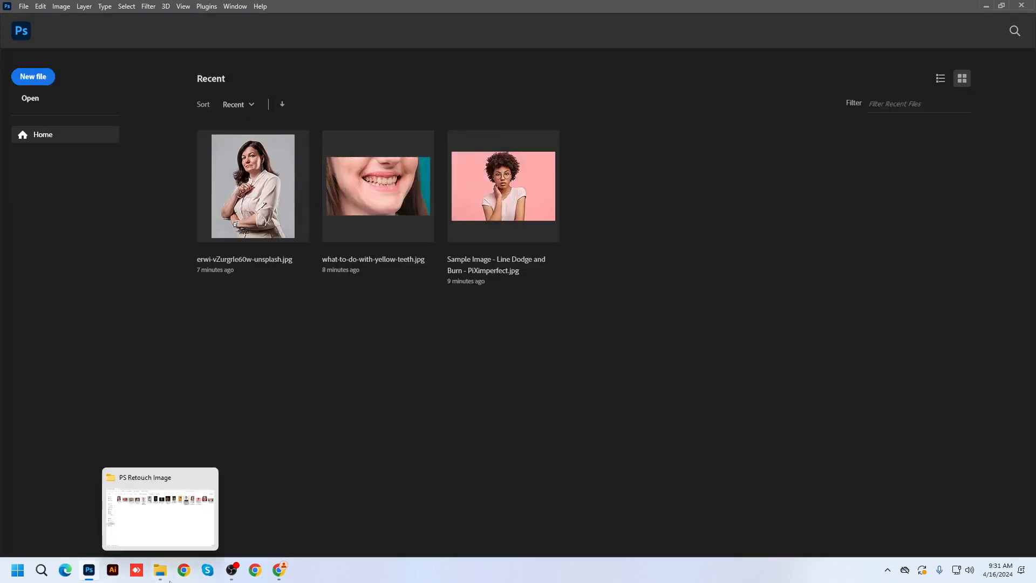
Open _C1A8649_x441a.jpg, 1671520930.png, skin-original.jpg and the shirtless man's photo in Photoshop from the PS Retouch Image folder.
click(160, 569)
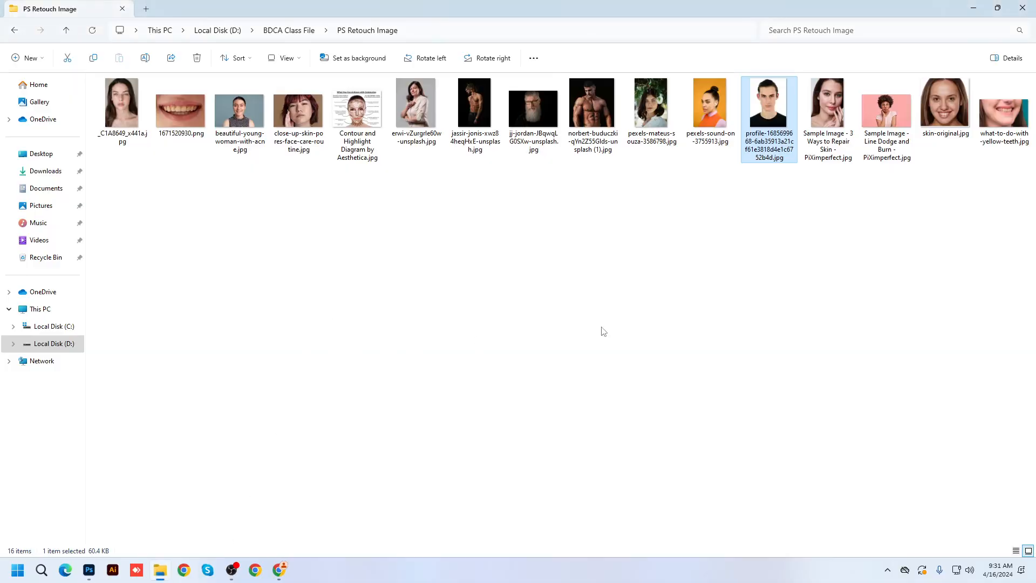
click(581, 327)
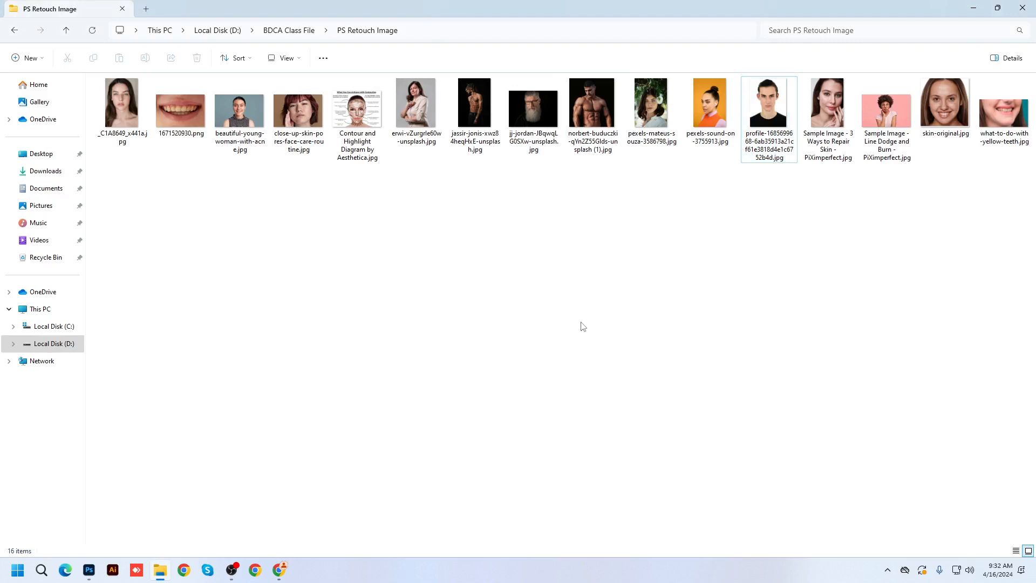
click(113, 112)
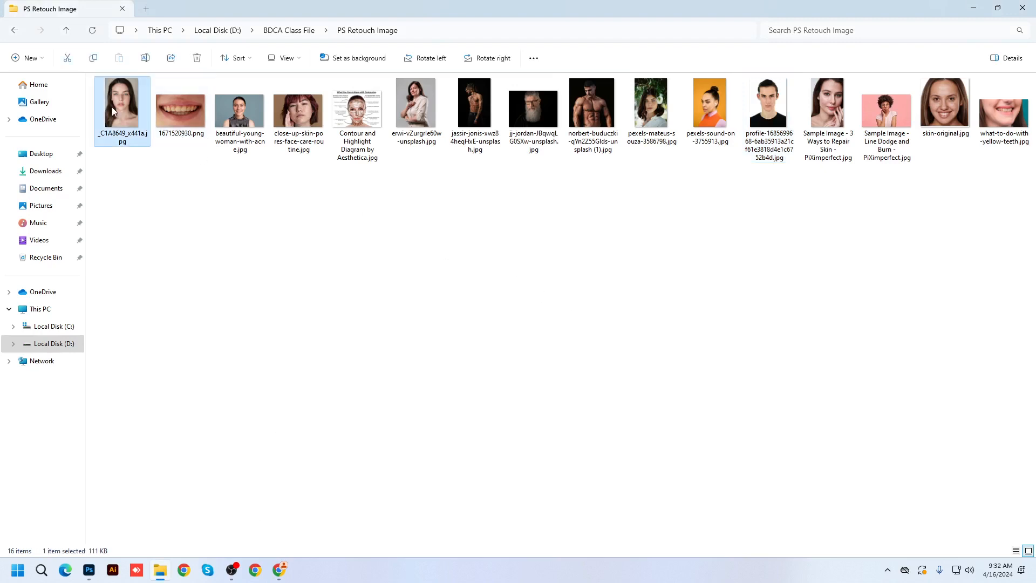
ctrl+click(190, 121)
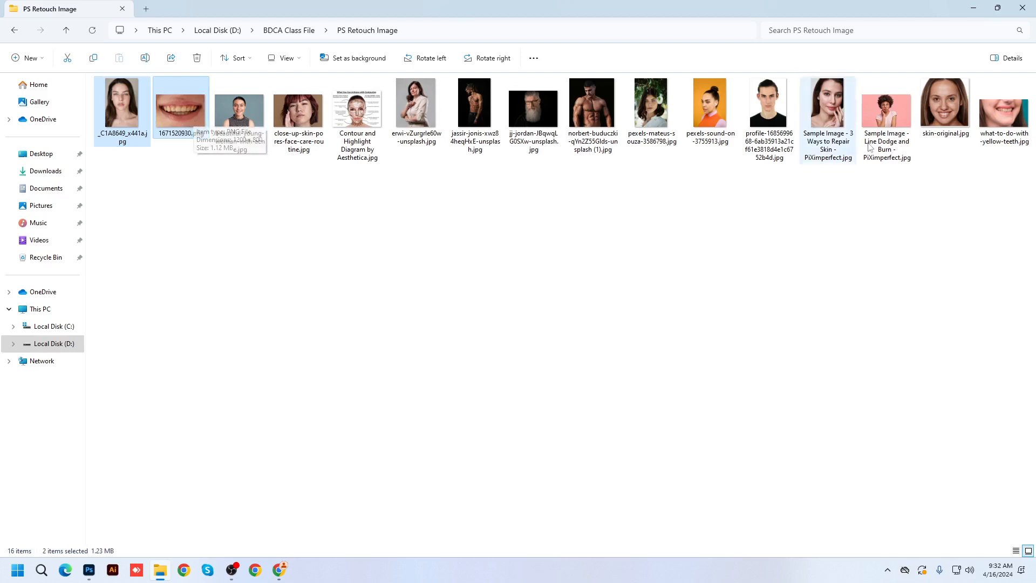
ctrl+click(935, 117)
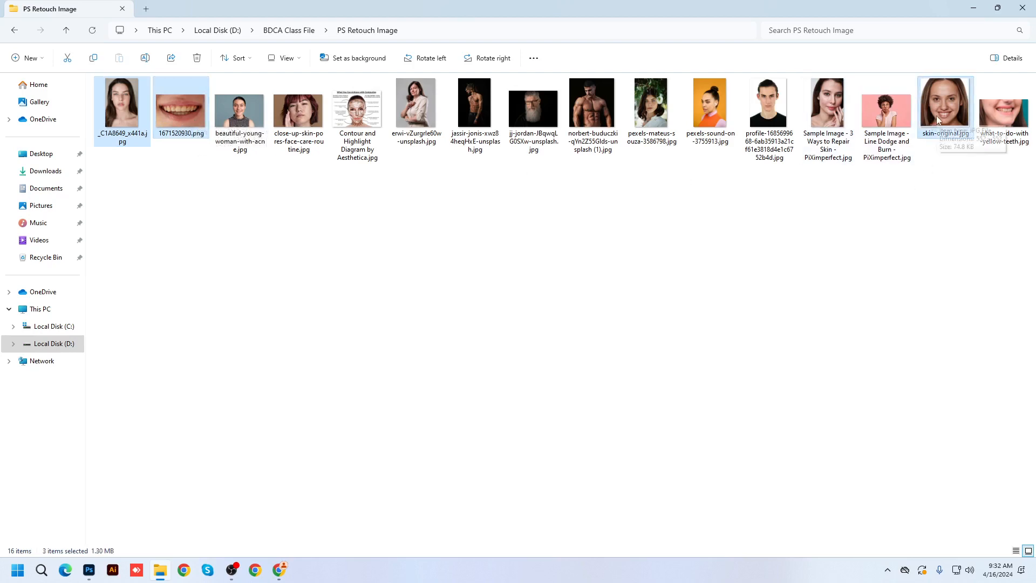
ctrl+click(605, 124)
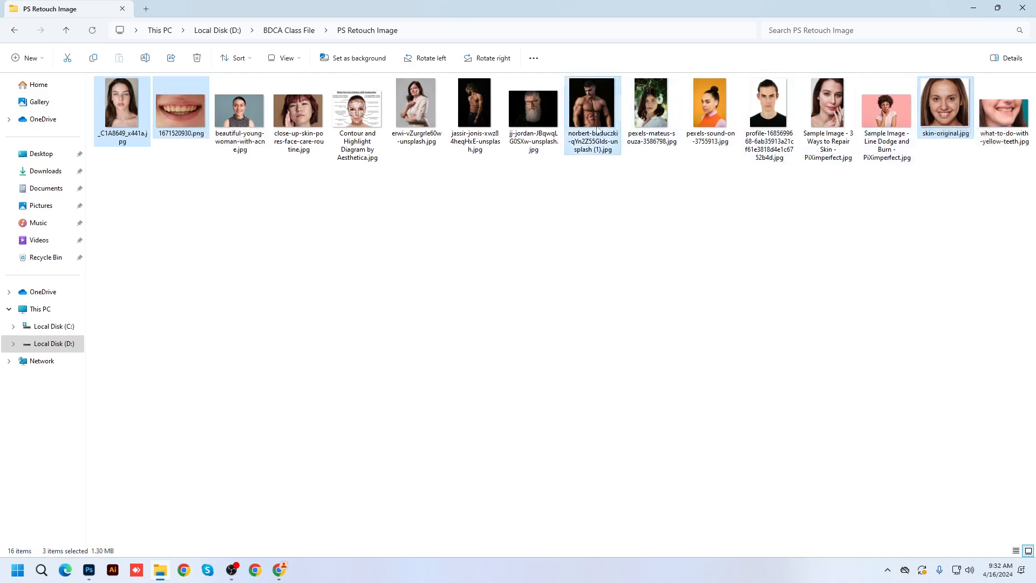
drag(604, 124, 236, 15)
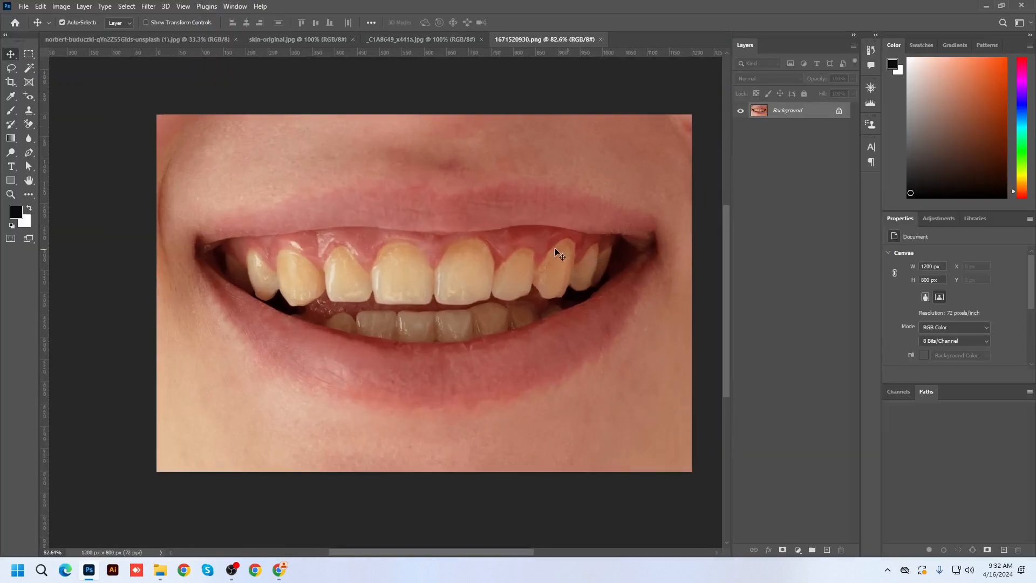
Look through the shirtless man, skin-original.jpg and _C1A8649_x441a.jpg documents and return to the shirtless man's photo.
click(84, 38)
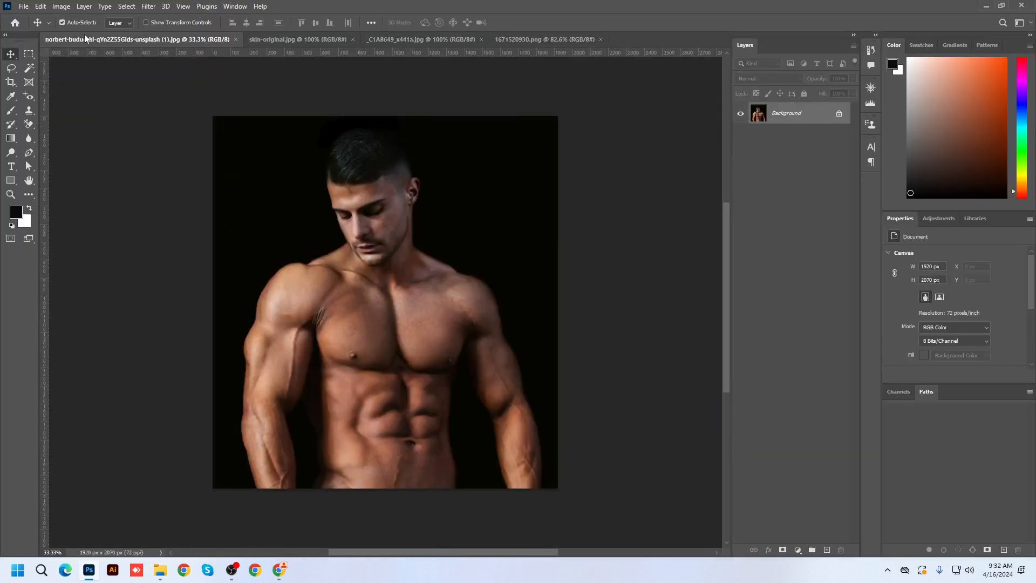
click(267, 41)
click(401, 34)
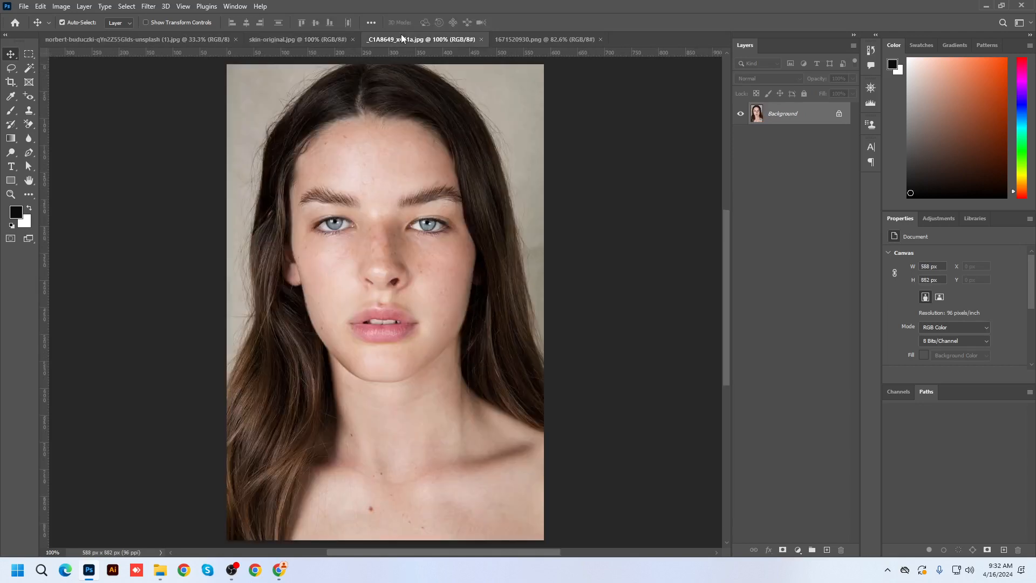
click(199, 37)
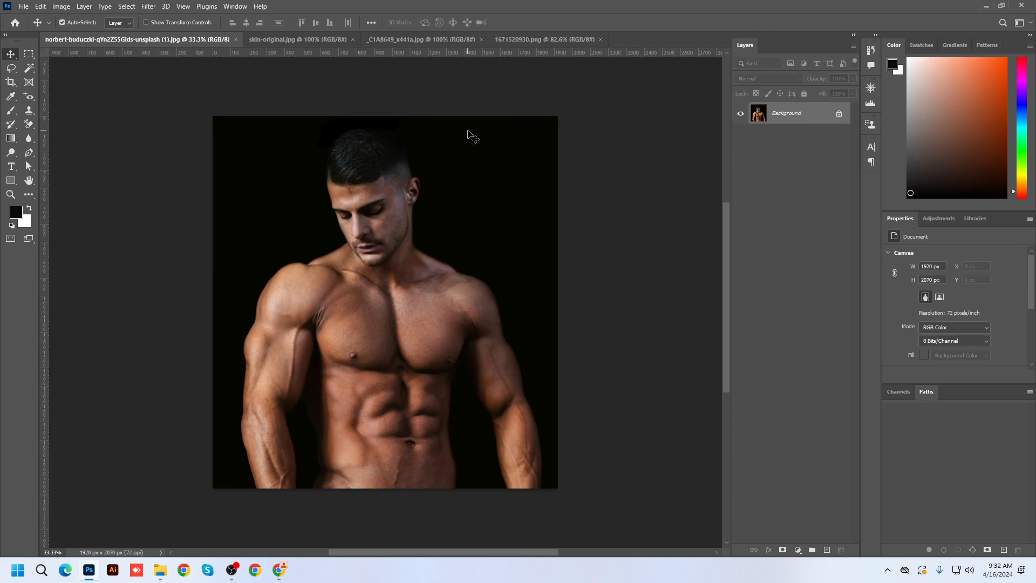
Examine the General preferences, including the Always Create Smart Objects when Placing option, and close them without changing anything.
click(42, 8)
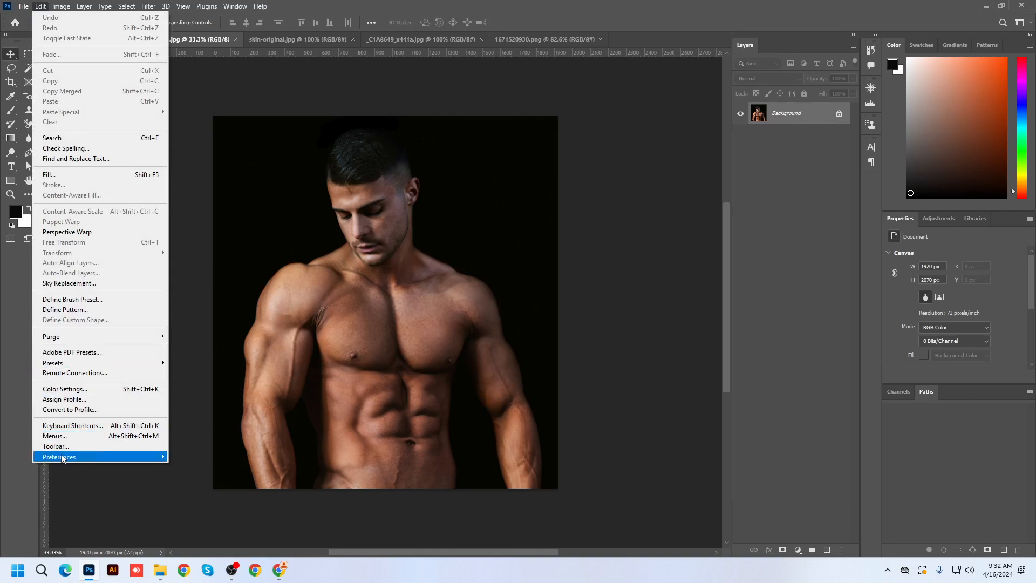
mouse_move(62, 457)
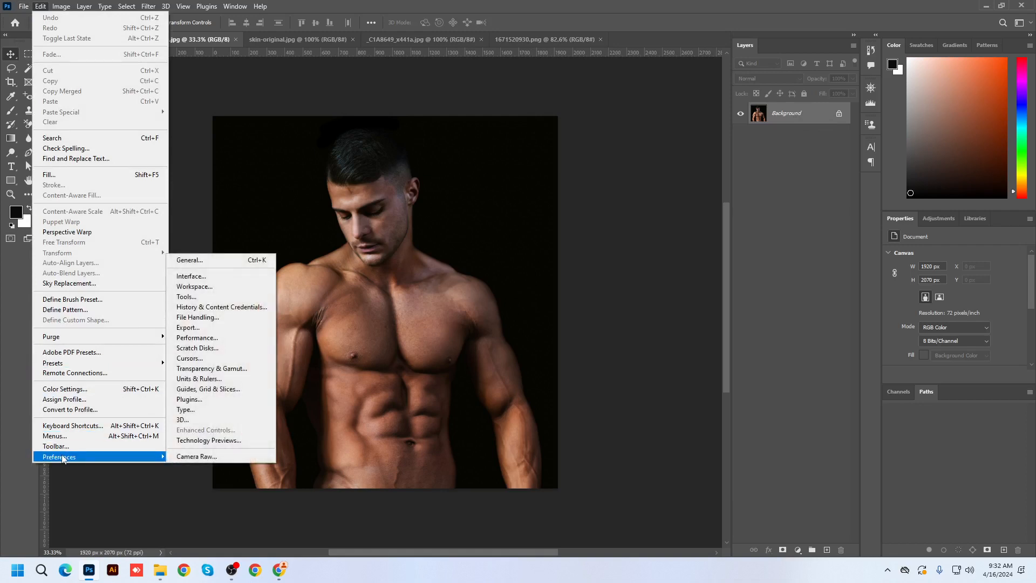
click(197, 261)
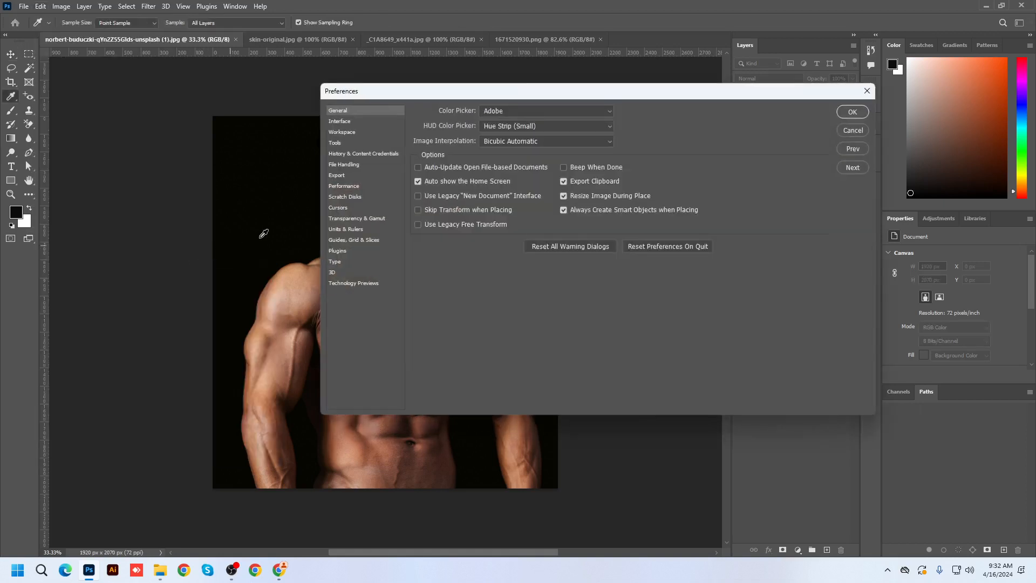
drag(623, 98, 417, 109)
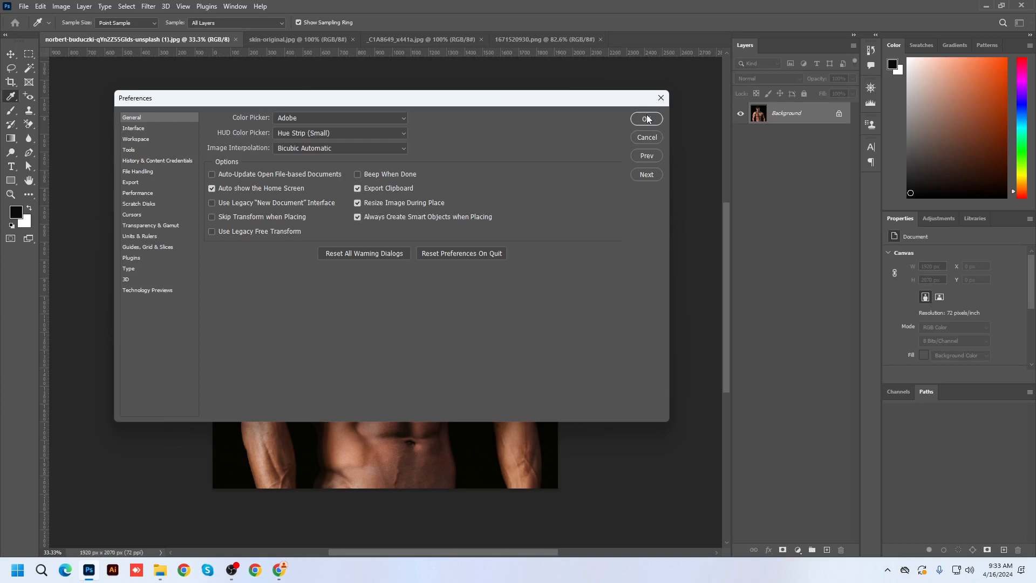
click(646, 137)
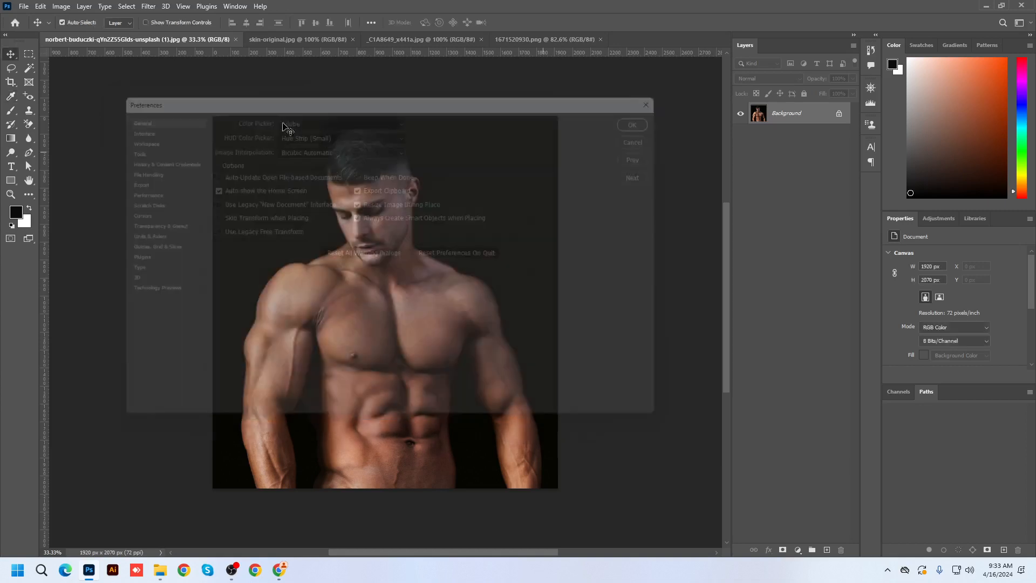
click(40, 6)
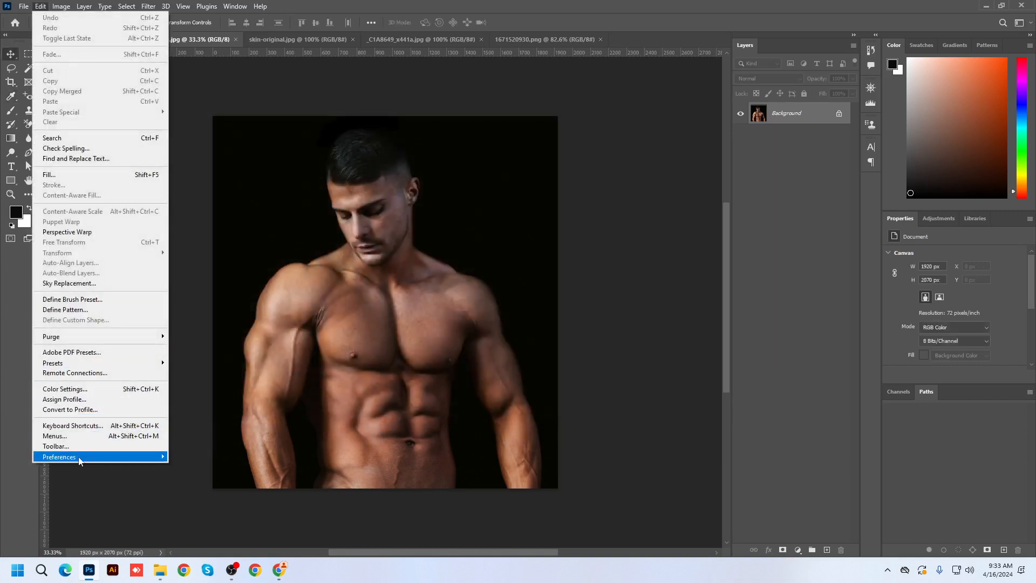
mouse_move(78, 457)
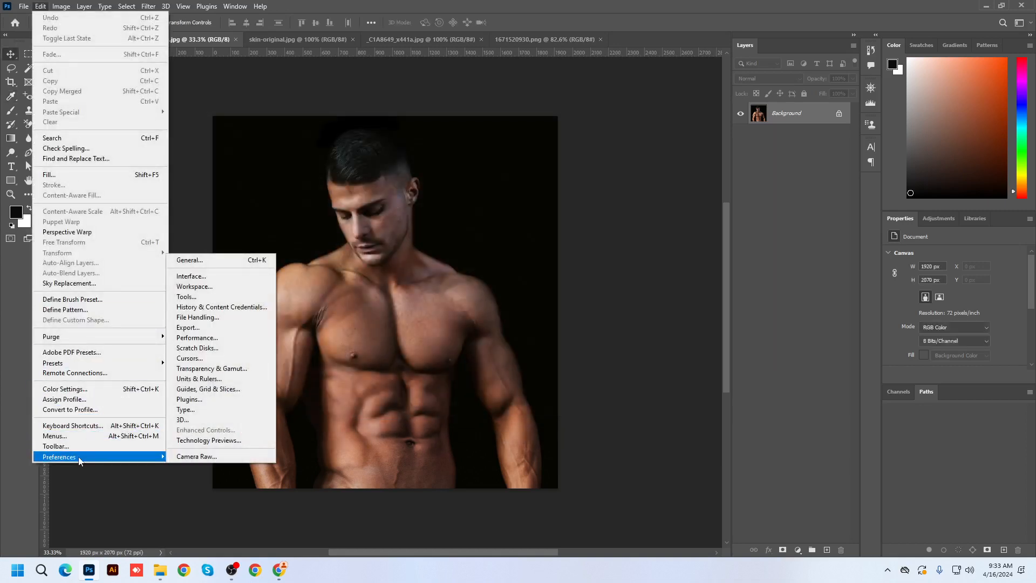
click(198, 264)
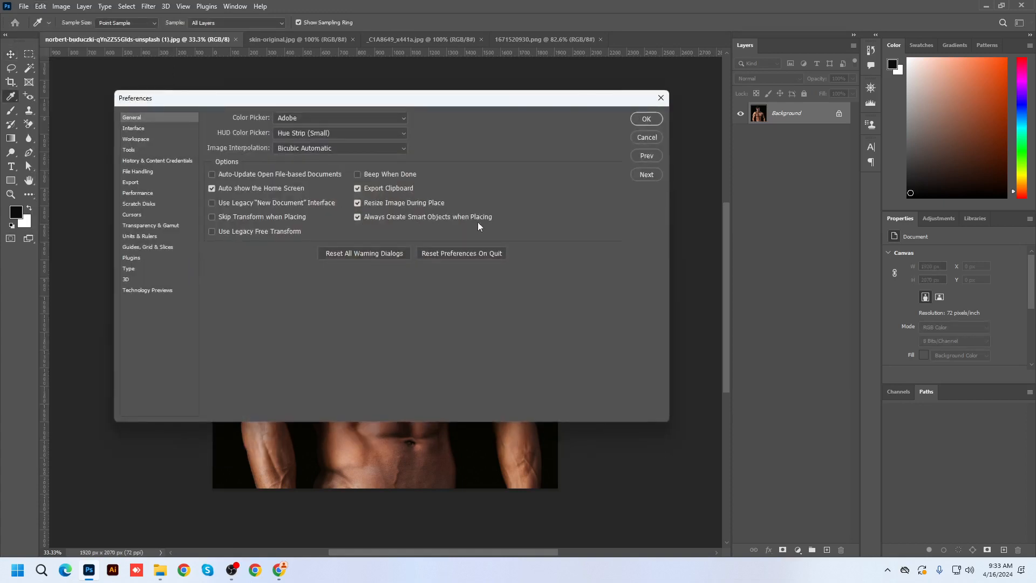
click(648, 138)
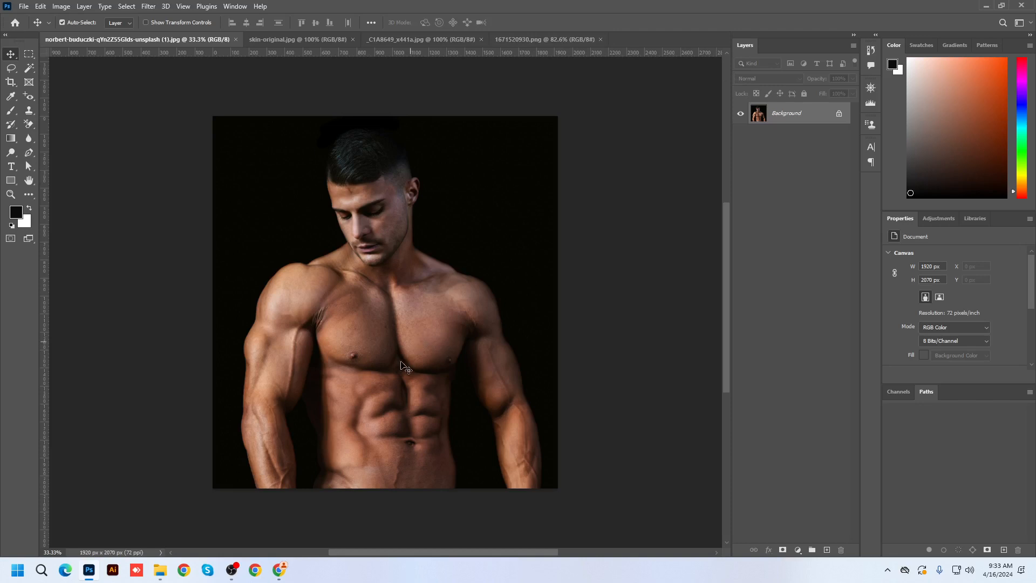
scroll(405, 366, up, 1)
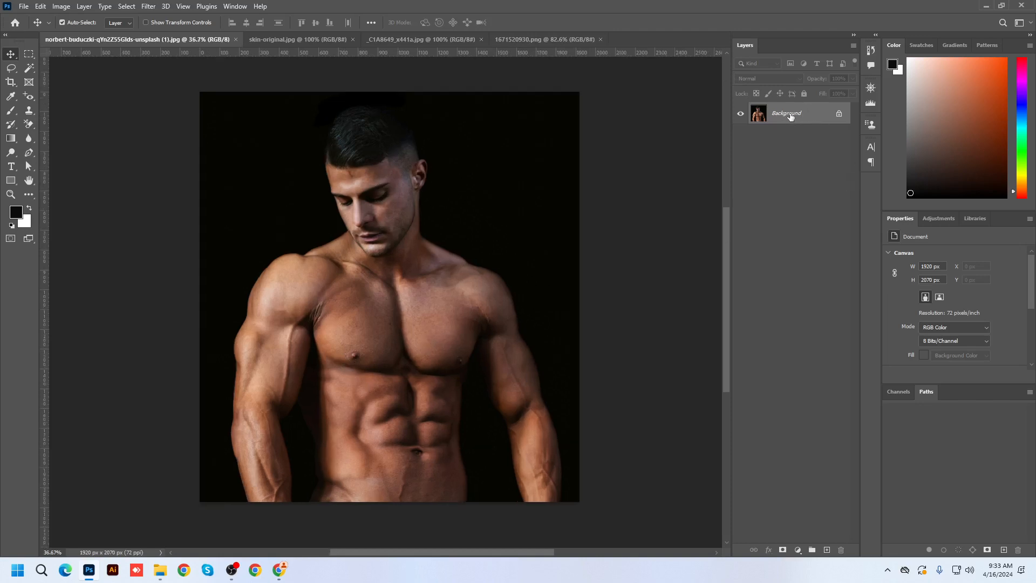
drag(790, 116, 828, 548)
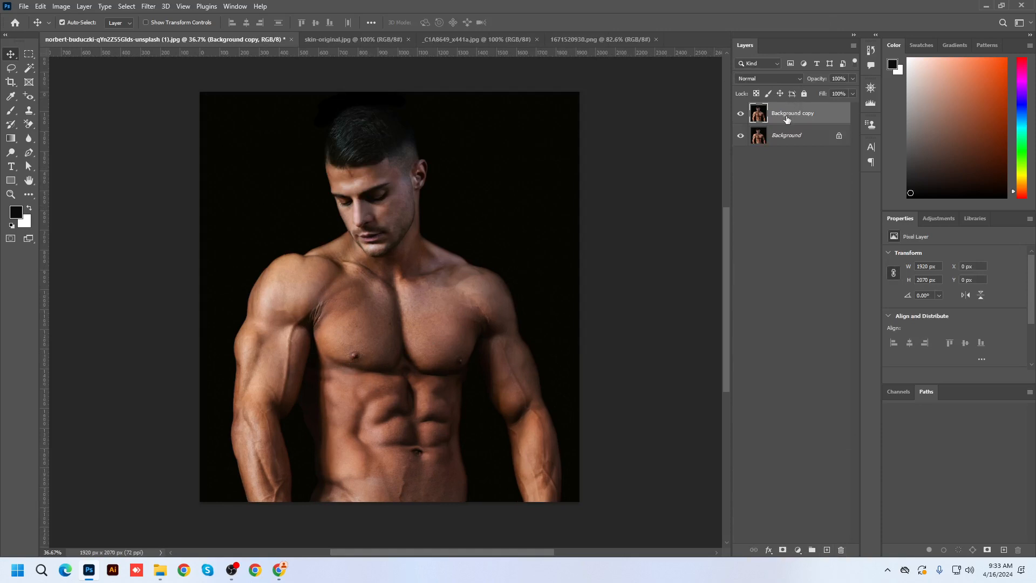
key(ctrl+z)
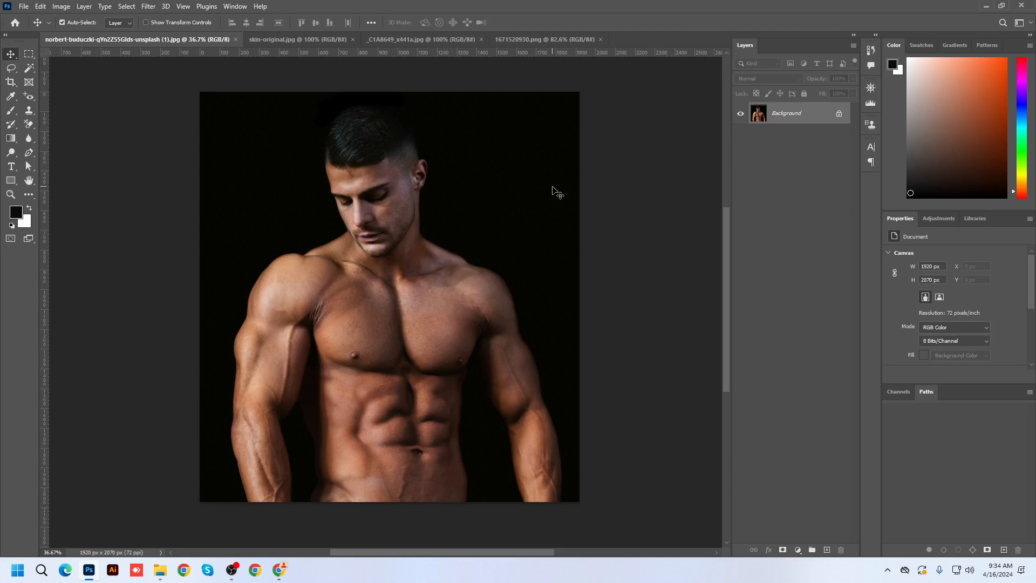
key(ctrl+j)
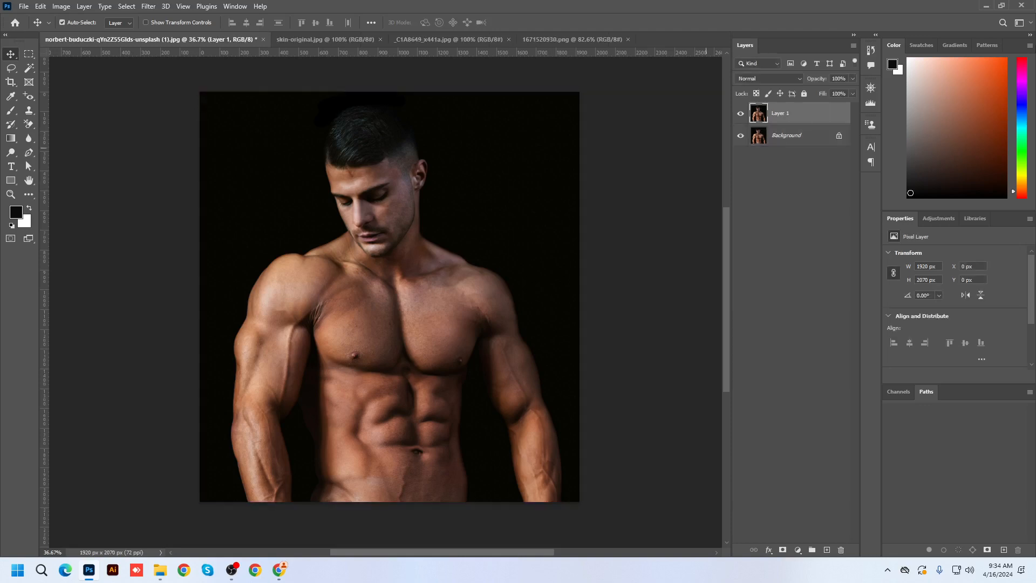
click(787, 142)
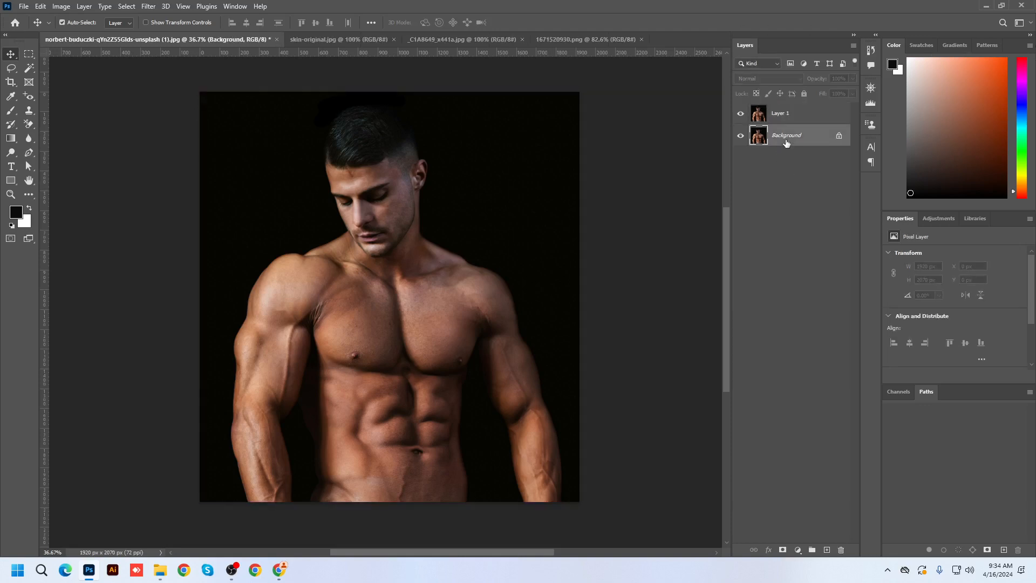
key(ctrl+z)
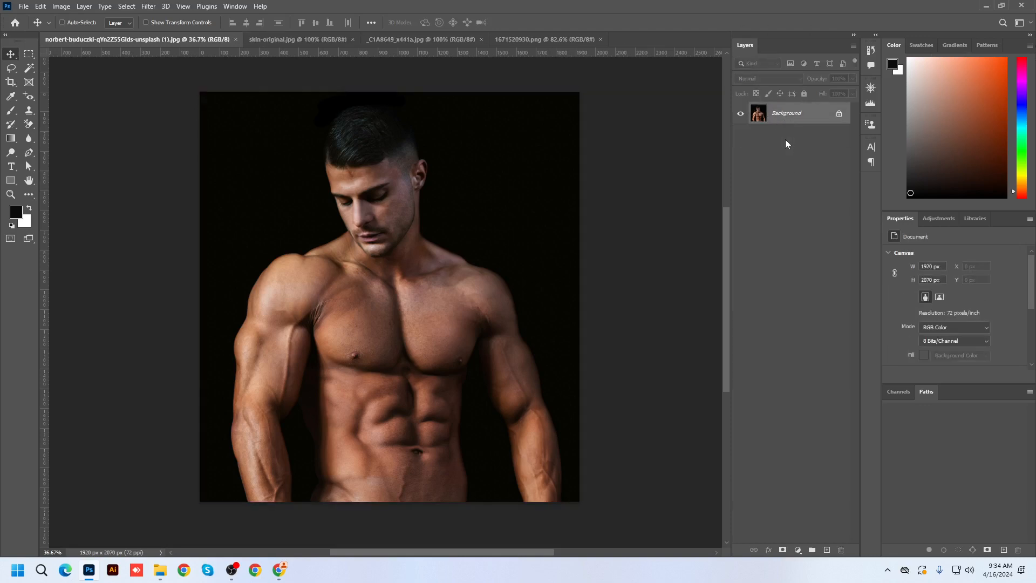
Duplicate the Background layer as a retouching layer and activate the Dodge tool.
key(ctrl)
drag(786, 119, 826, 549)
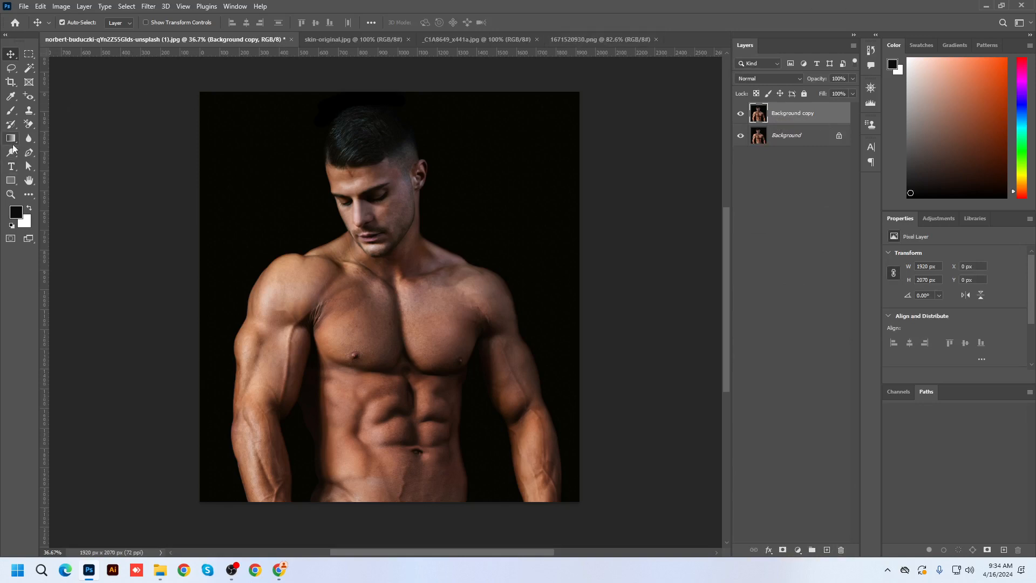
mouse_move(12, 152)
mouse_down()
mouse_move(88, 173)
mouse_move(83, 153)
mouse_up()
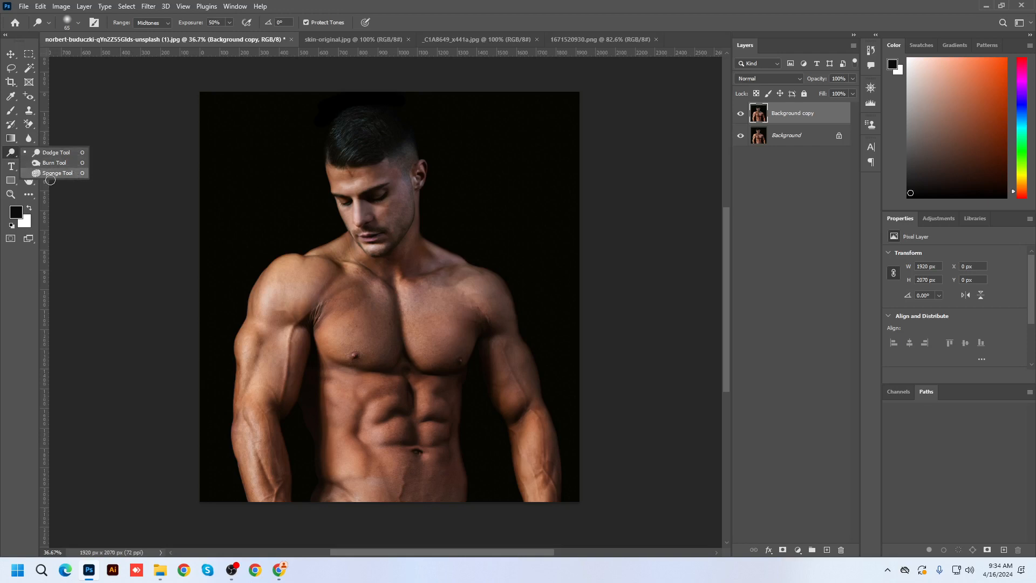
click(53, 152)
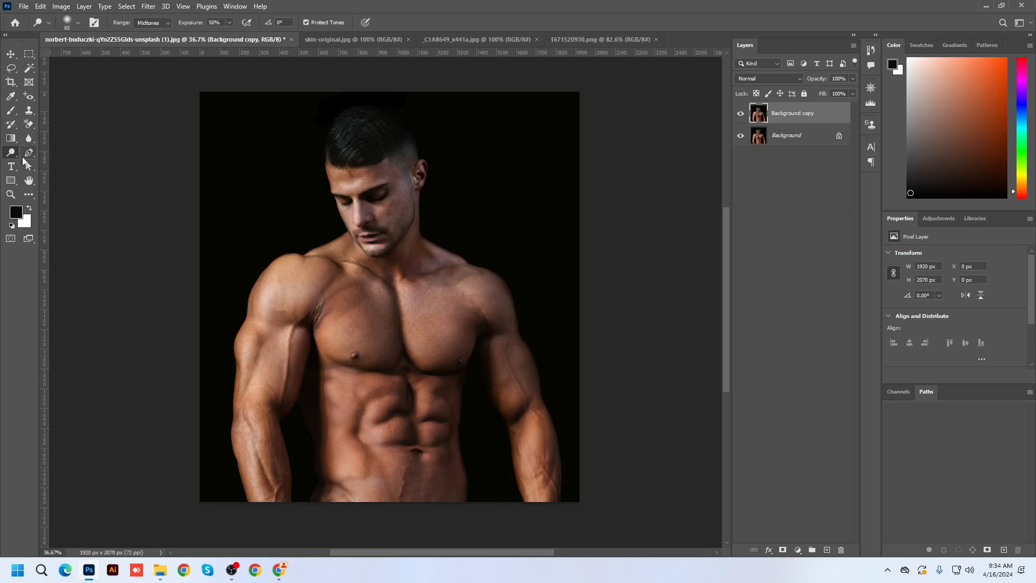
Examine the Dodge, Burn and Sponge tools by cycling through them, ending with the Dodge tool active.
right_click(10, 157)
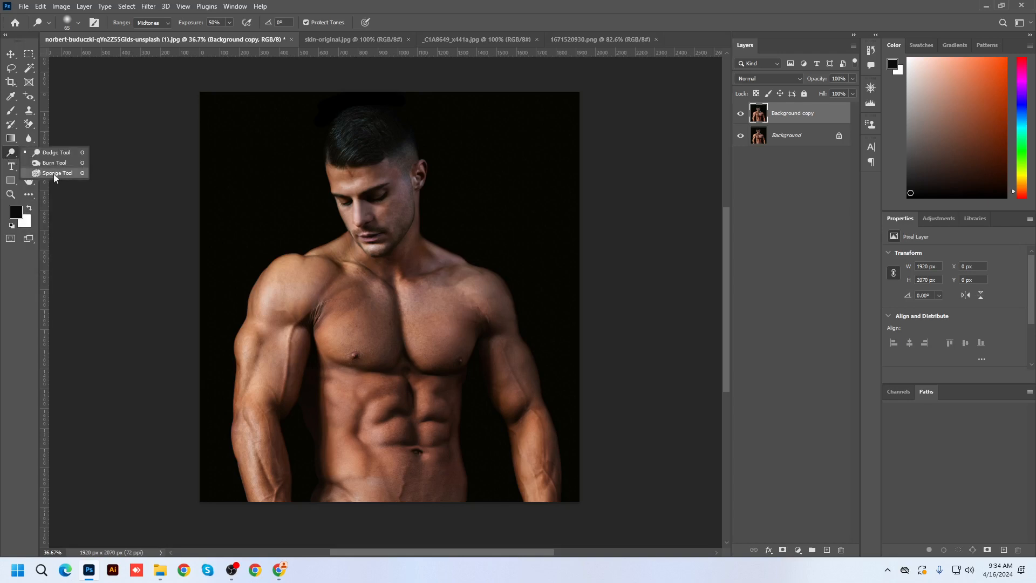
click(11, 156)
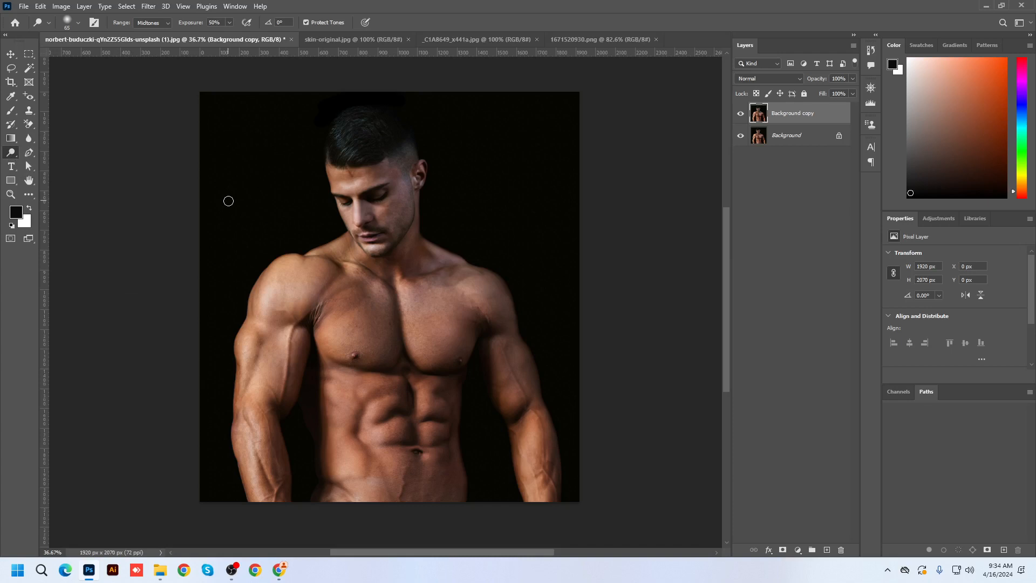
key(shift+o)
key(shift+o)
key(shift+o)
key(shift+o)
key(shift+o)
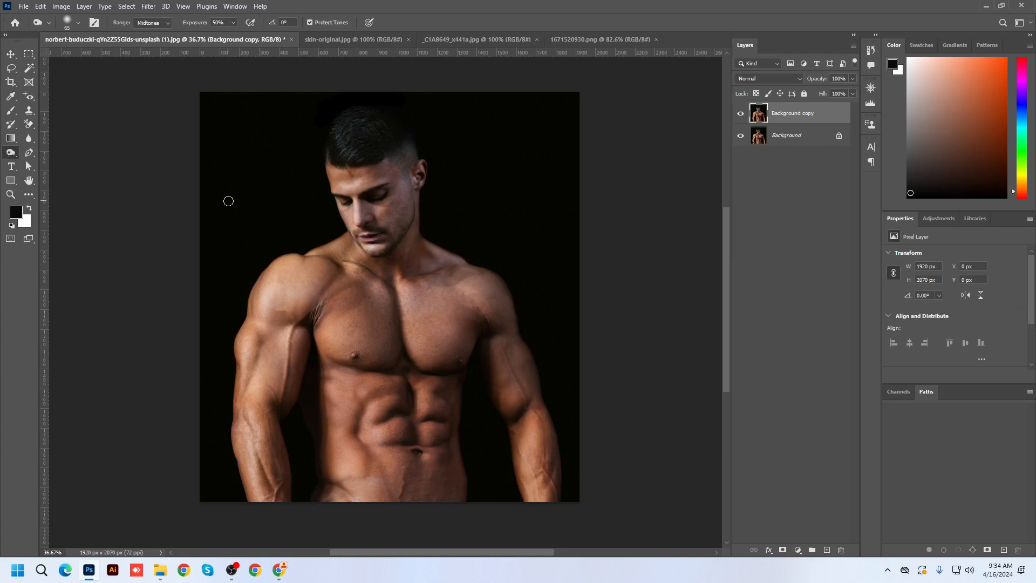
key(shift+o)
key(shift+o)
key(shift+o)
key(shift+o)
key(shift+o)
key(shift+o)
key(shift+o)
key(shift+o)
key(shift+o)
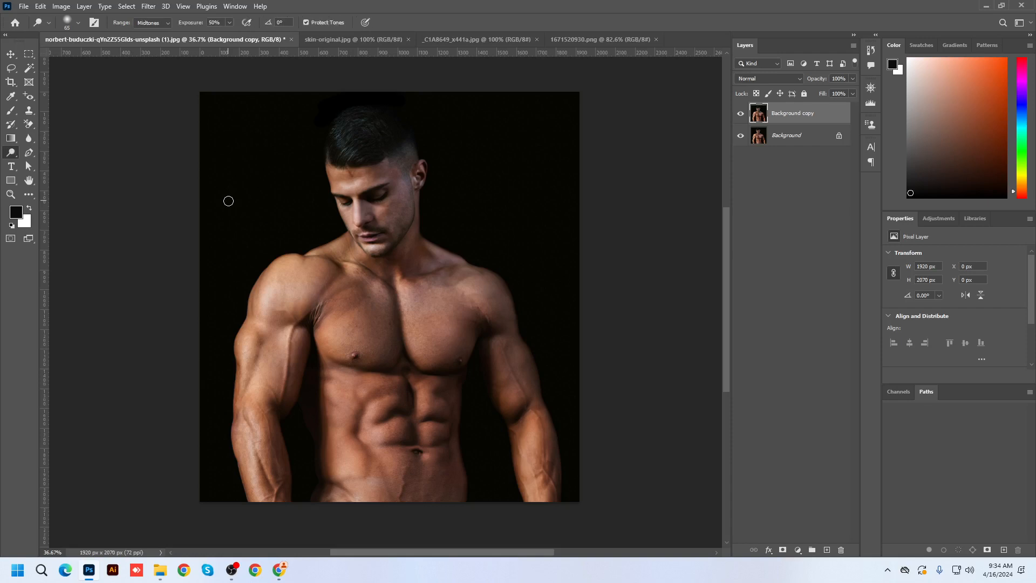
click(12, 154)
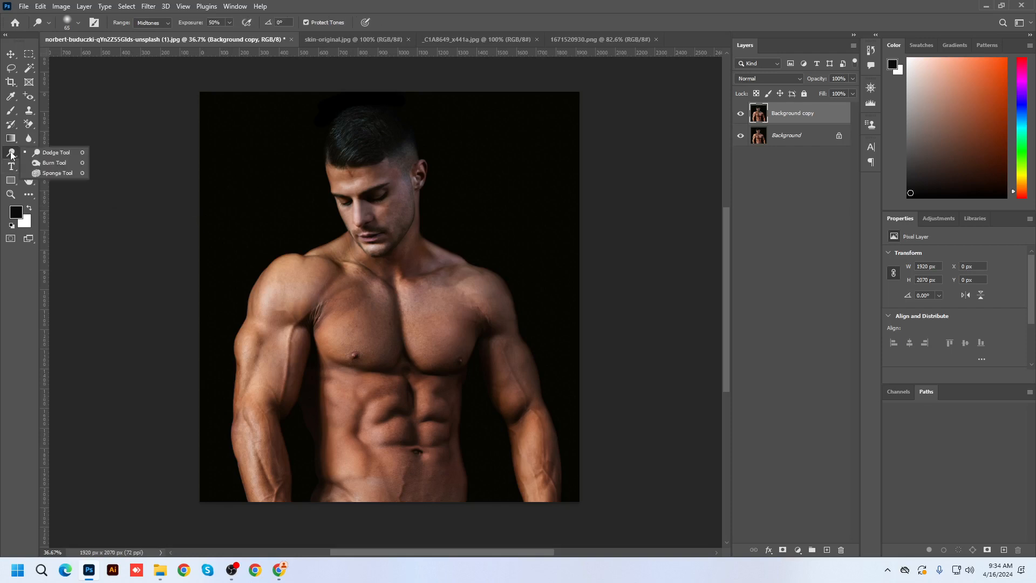
click(52, 155)
right_click(11, 152)
click(50, 155)
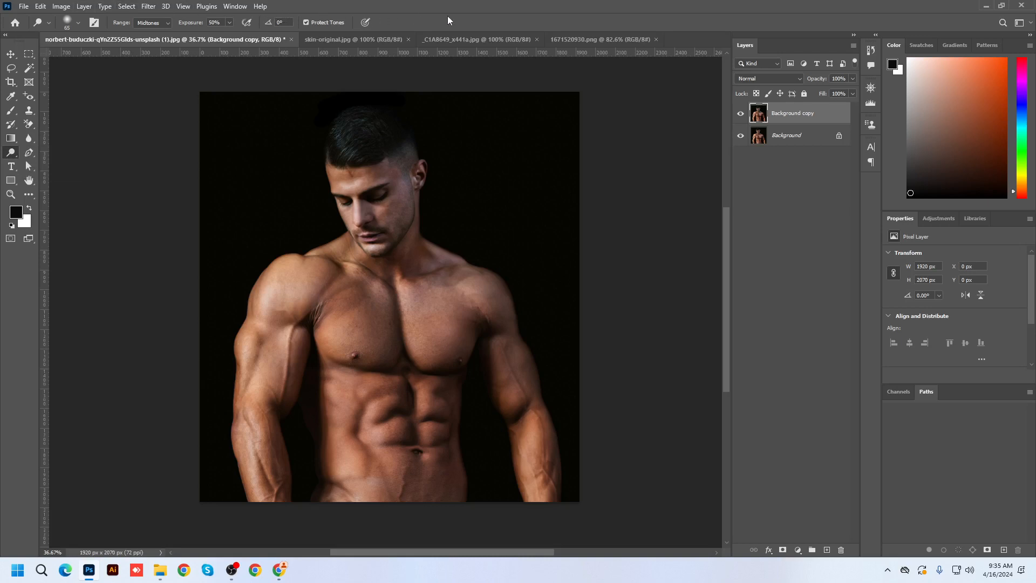
Set the Dodge tool's brush size to 250 px.
click(78, 24)
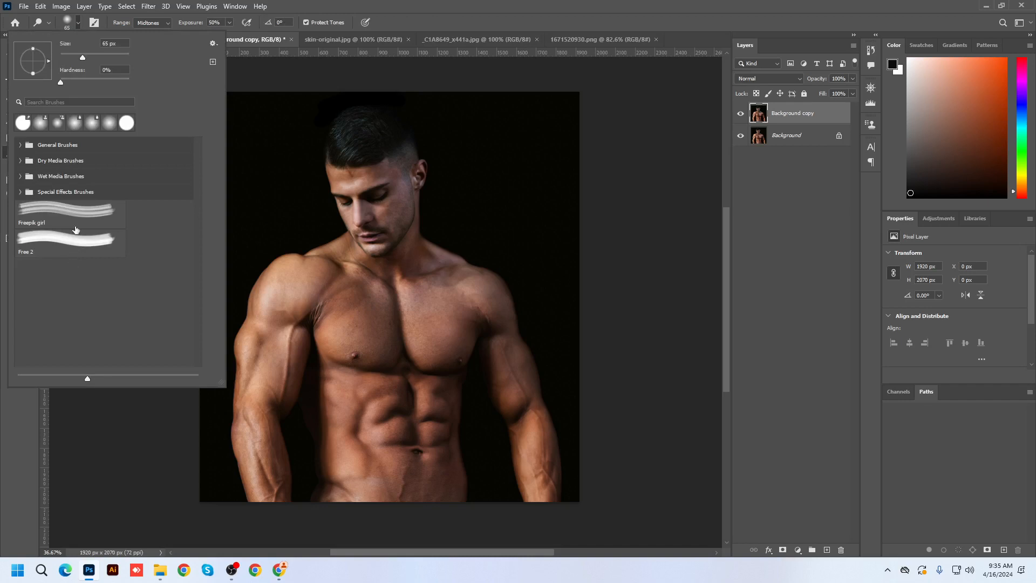
click(78, 22)
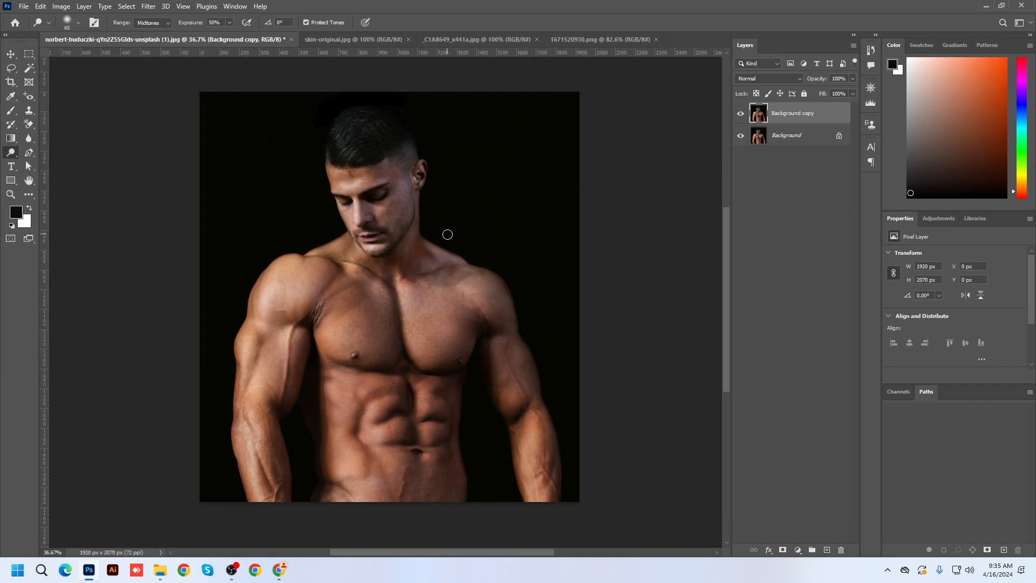
key(bracketright)
key(bracketright)
key(bracketright)
key(bracketright)
key(bracketright)
key(bracketright)
key(bracketright)
key(bracketright)
key(bracketright)
key(bracketright)
key(bracketright)
key(bracketright)
key(bracketright)
key(bracketright)
key(bracketright)
key(bracketleft)
key(bracketleft)
key(bracketleft)
key(bracketleft)
key(bracketleft)
key(bracketleft)
key(bracketleft)
Set the Dodge tool's exposure to 100% with the range kept on Midtones.
click(147, 24)
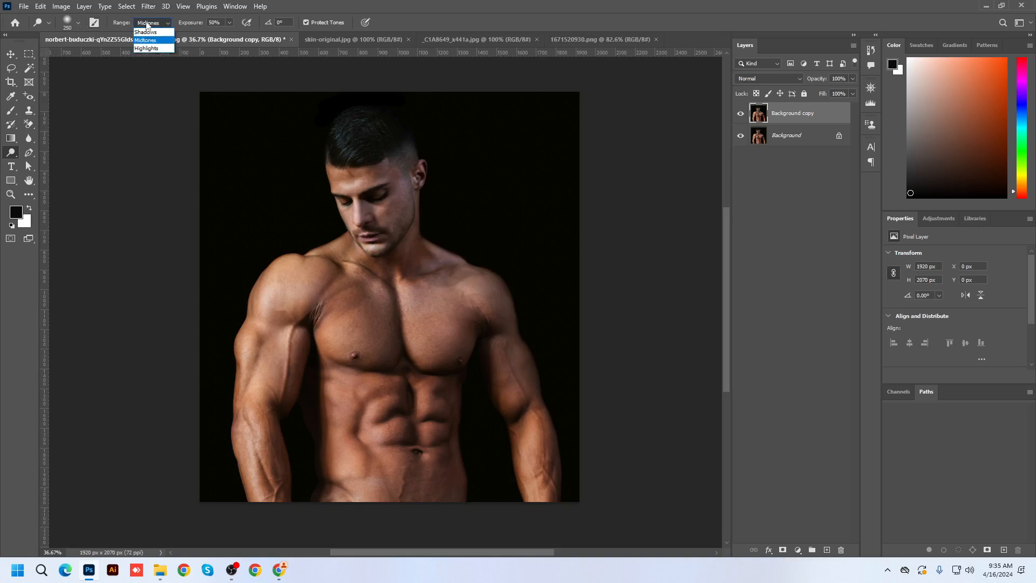
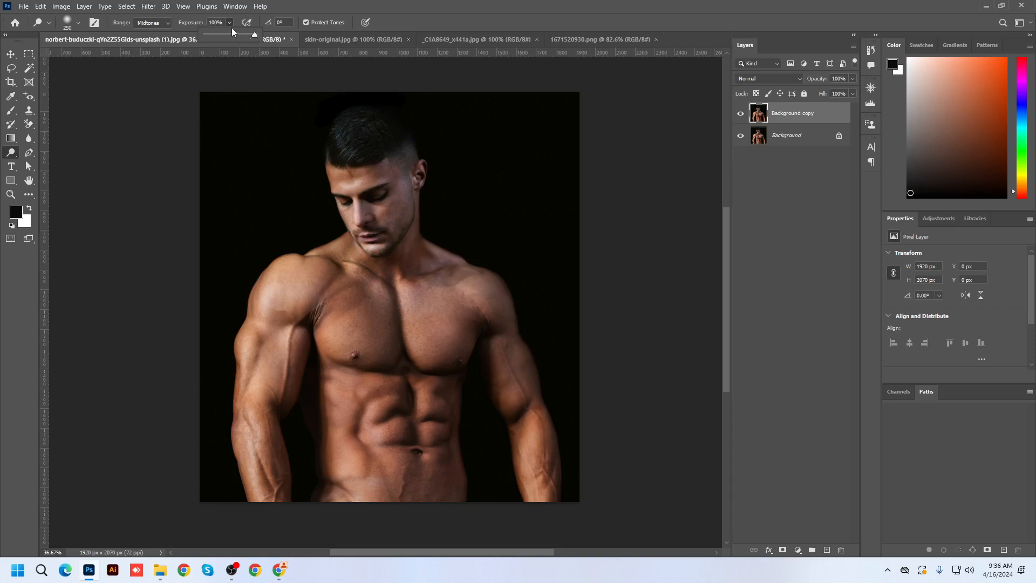
click(214, 22)
text(30)
key(Return)
Brighten the man's chest, abdomen and shoulder area on the Background copy layer with a 1200 px Dodge brush.
scroll(385, 212, up, 6)
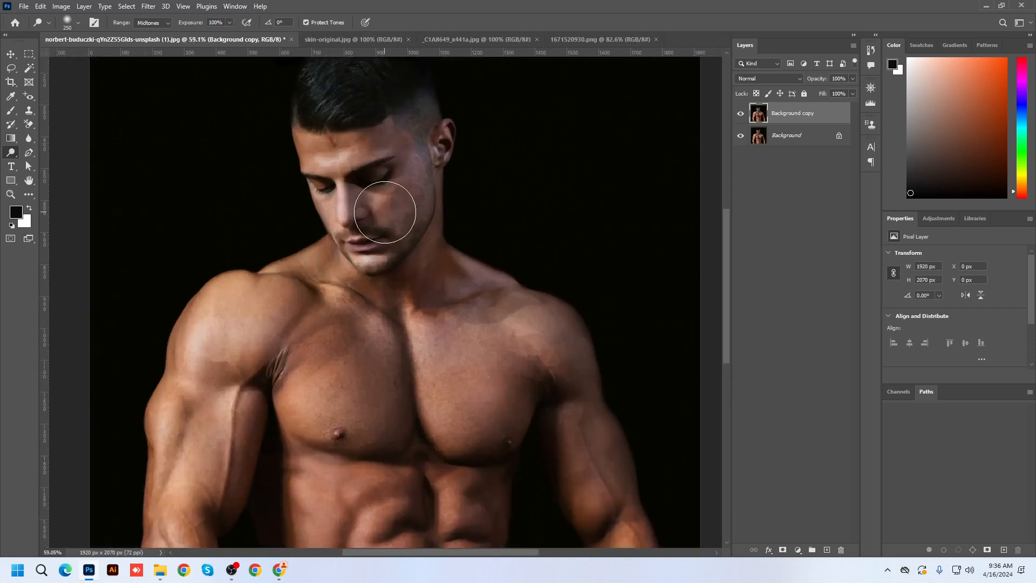
scroll(385, 212, up, 2)
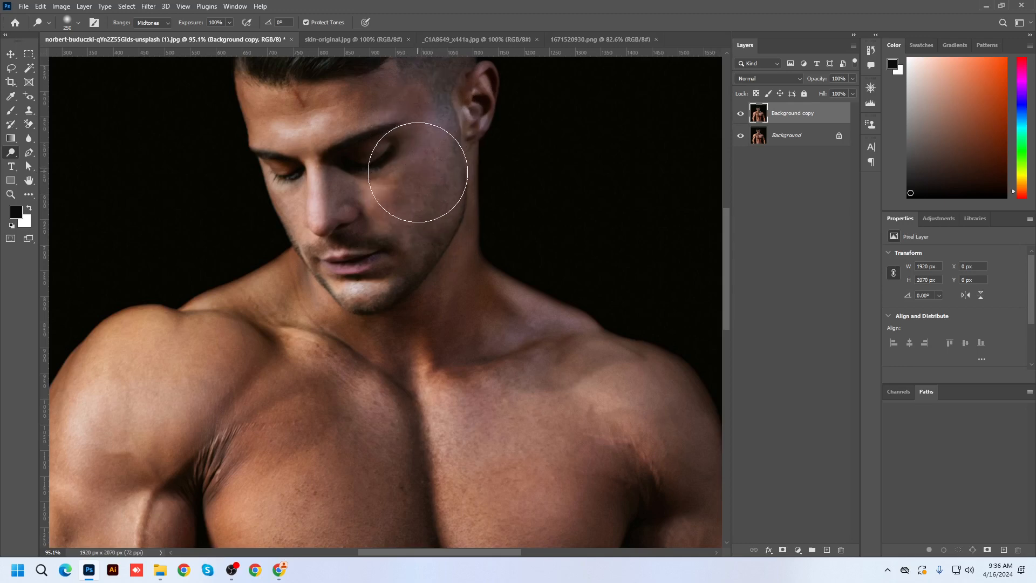
scroll(432, 198, down, 4)
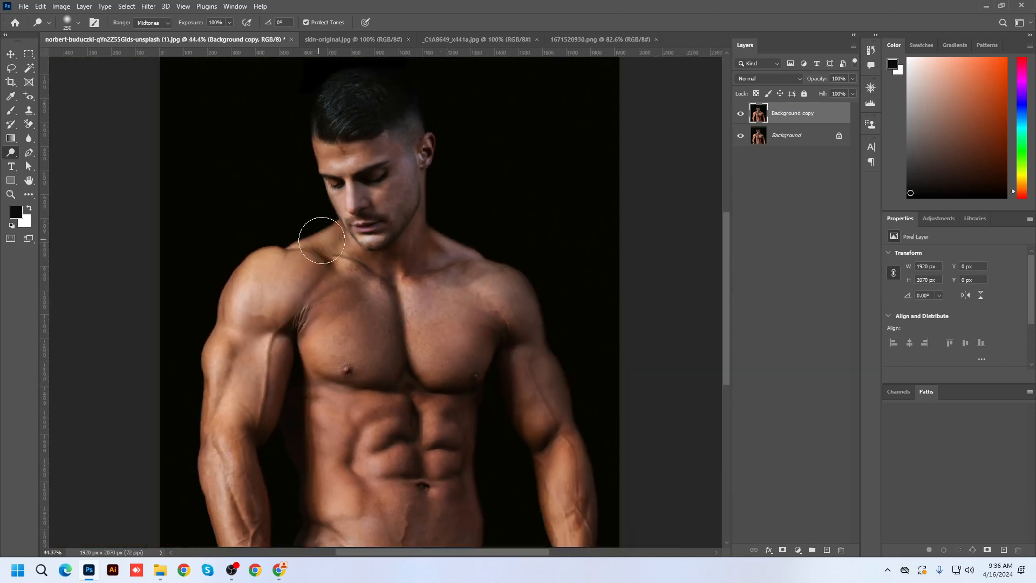
key(bracketright)
key(bracketright)
key(bracketright)
key(bracketright)
key(bracketright)
key(bracketright)
scroll(335, 242, down, 1)
scroll(353, 237, down, 1)
key(bracketright)
key(bracketright)
key(bracketright)
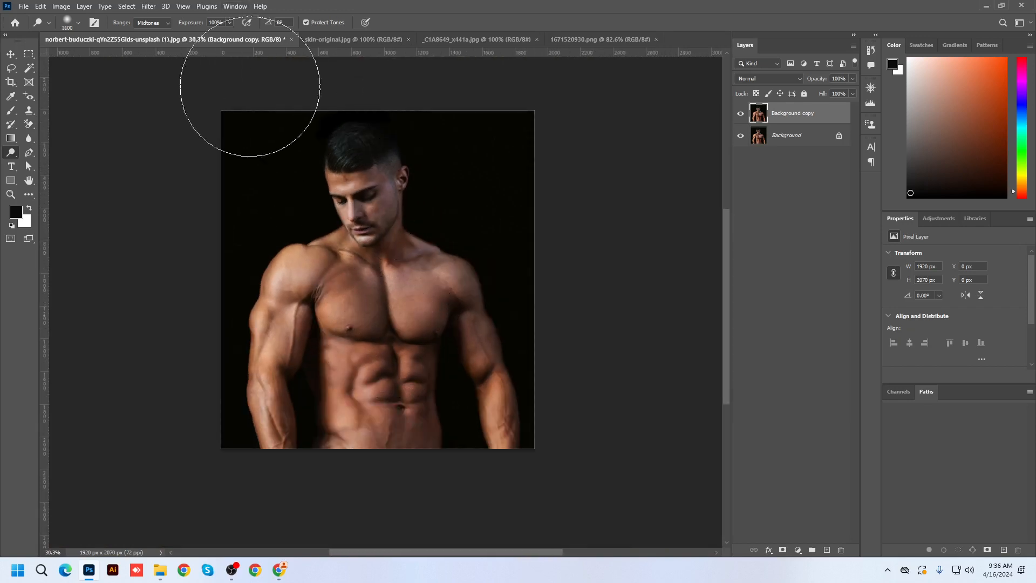
key(bracketright)
scroll(372, 346, up, 2)
scroll(378, 326, down, 1)
click(379, 324)
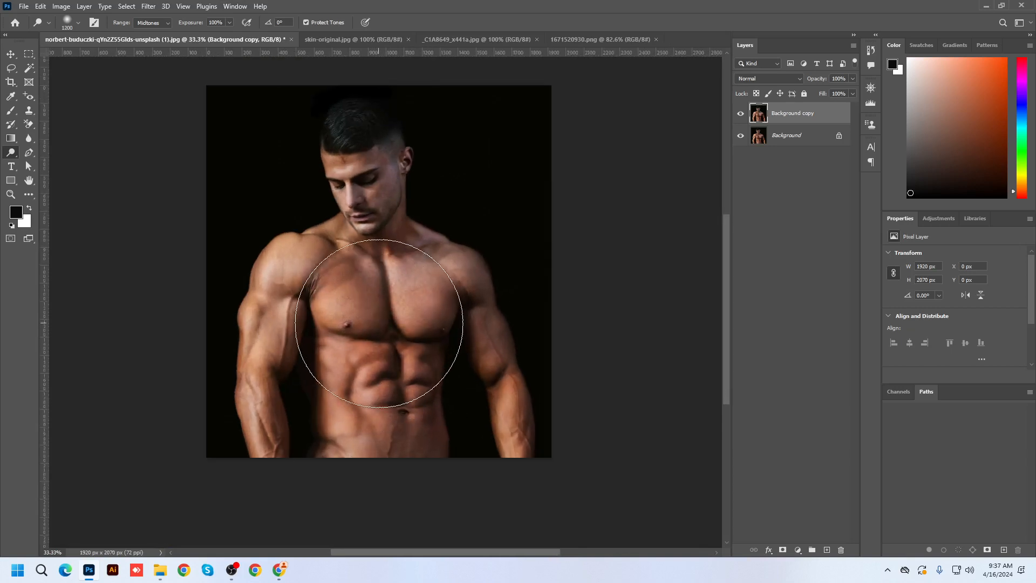
scroll(417, 466, up, 3)
click(414, 449)
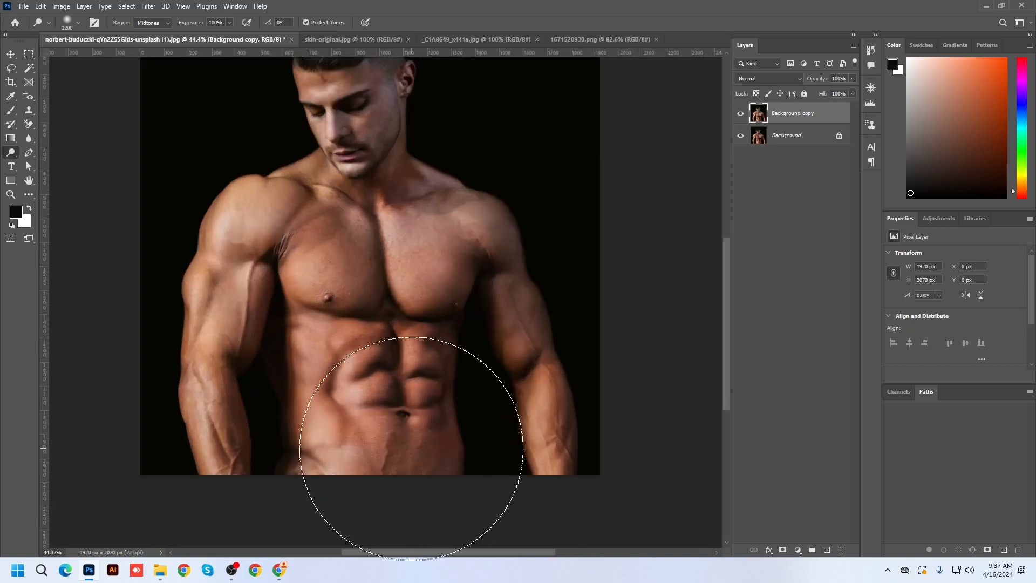
click(462, 286)
scroll(468, 400, down, 4)
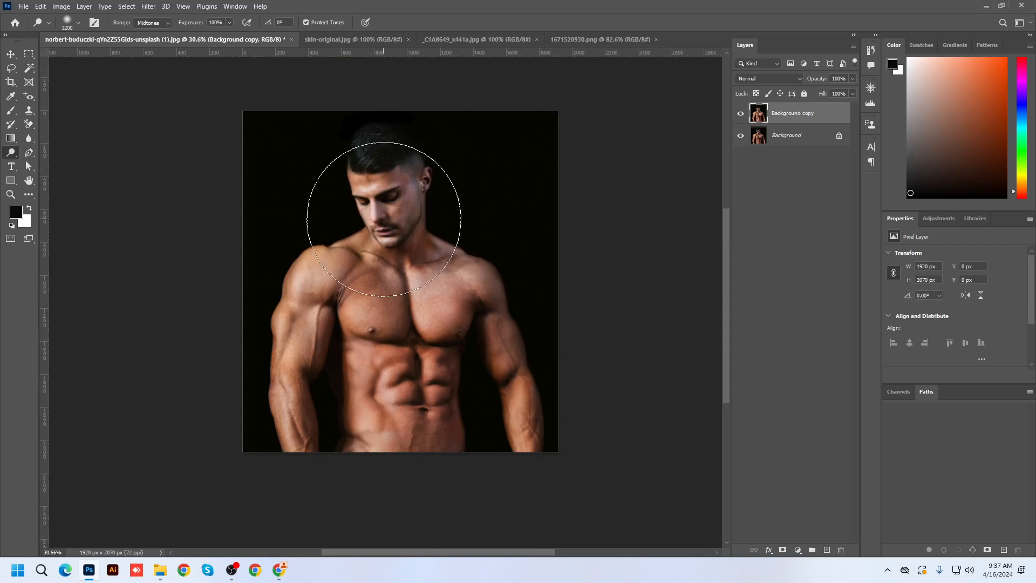
Reduce the Dodge brush to 1000 px and brighten the man's face, chest, arms and abdomen with it.
key(bracketleft)
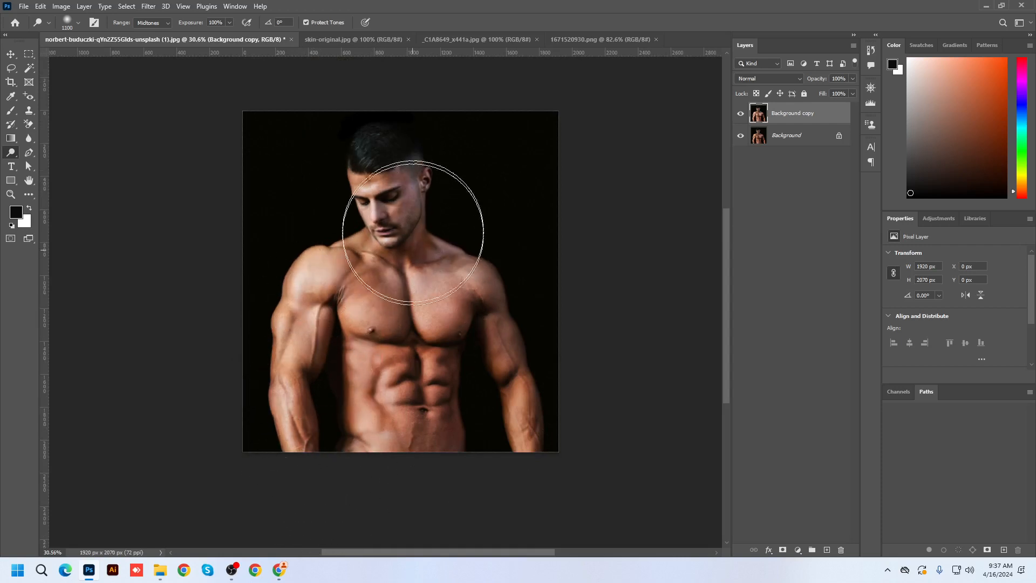
key(bracketleft)
click(439, 210)
click(384, 274)
click(325, 431)
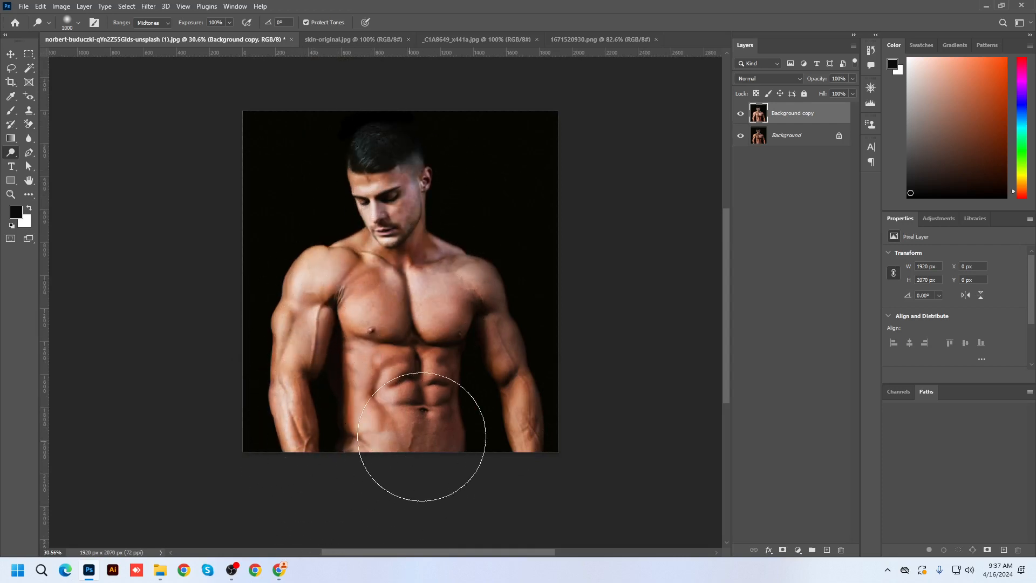
click(424, 437)
click(528, 428)
click(481, 304)
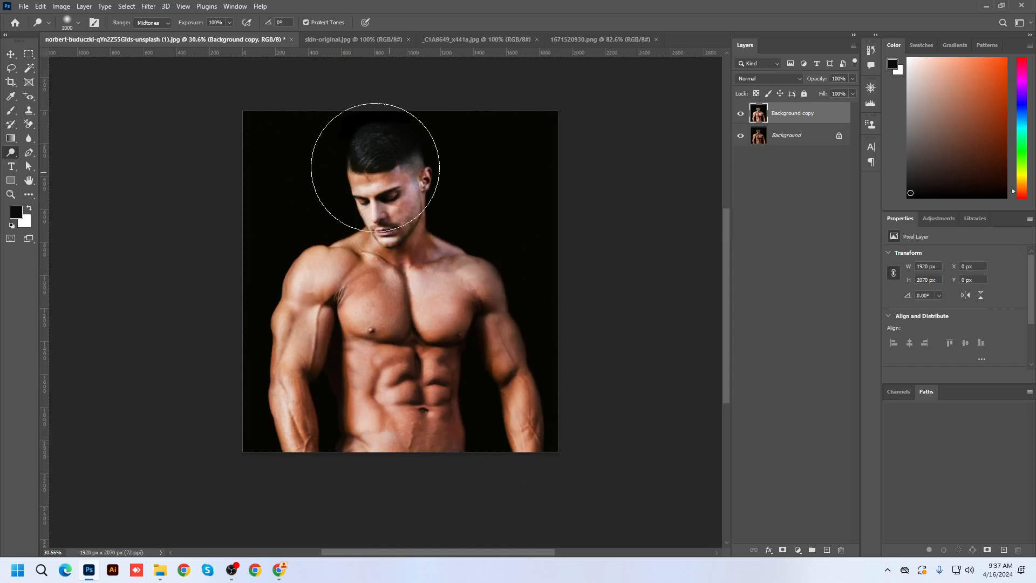
scroll(431, 319, down, 1)
click(390, 412)
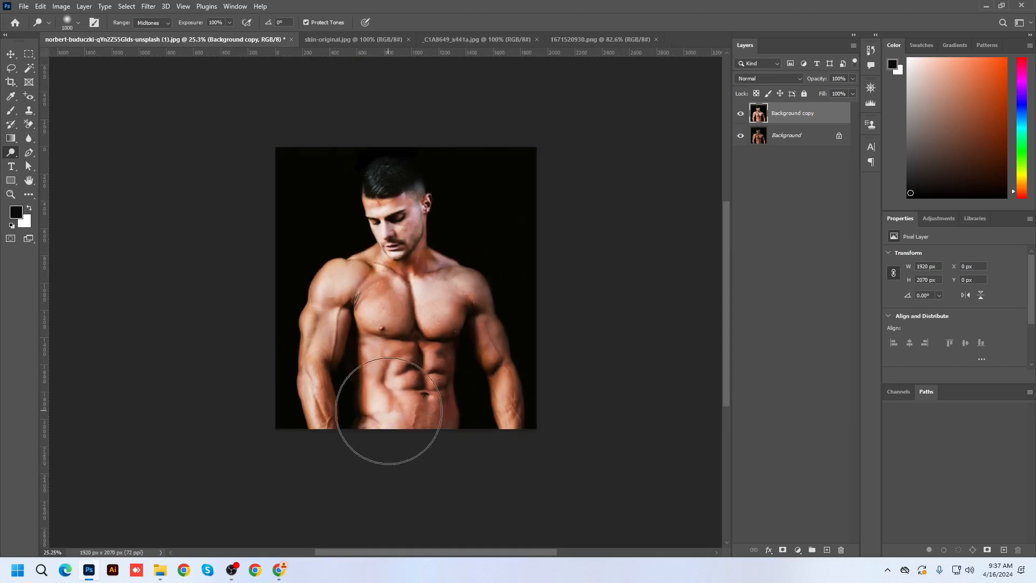
click(426, 375)
scroll(484, 438, up, 2)
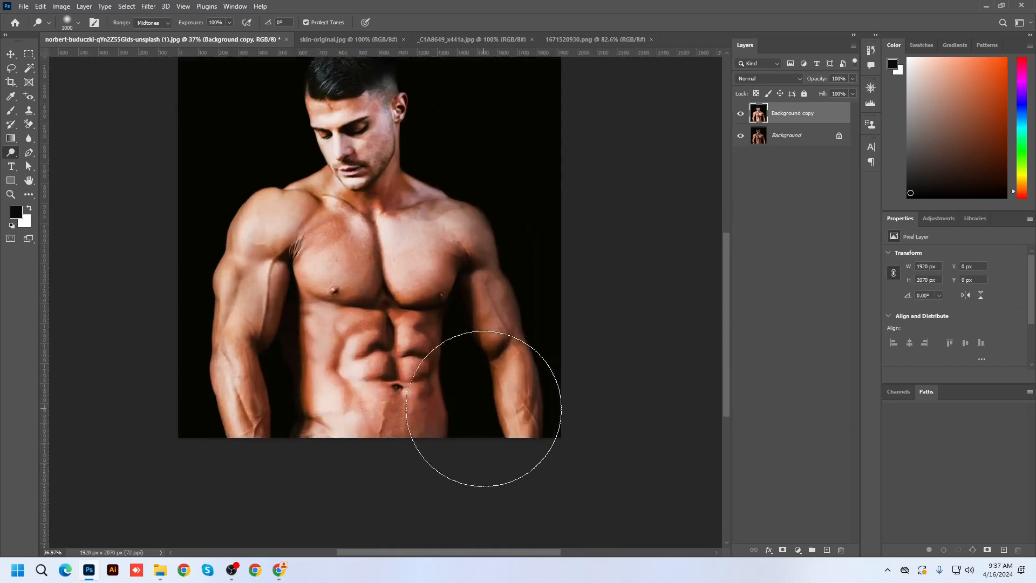
scroll(462, 378, down, 1)
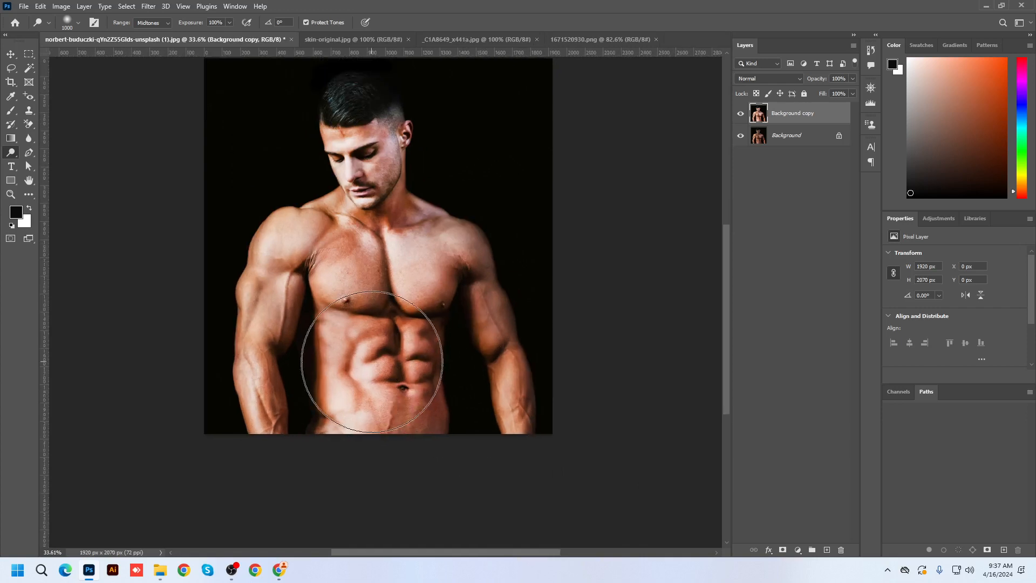
Brighten the arms and torso further with one more broad Dodge stroke across the body.
right_click(10, 152)
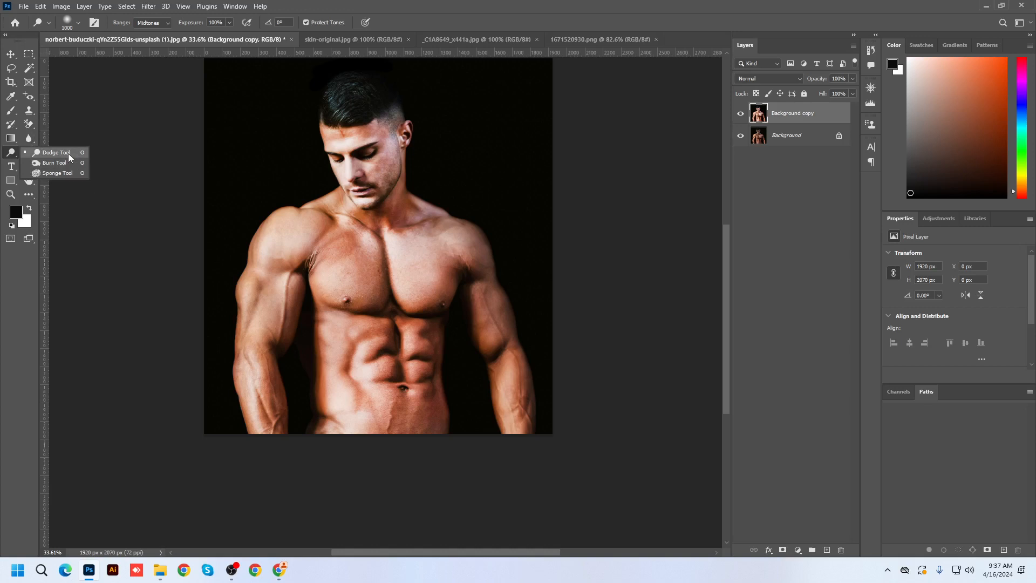
click(68, 153)
mouse_move(276, 309)
mouse_down()
mouse_move(254, 412)
mouse_move(405, 458)
mouse_move(458, 305)
mouse_move(490, 351)
mouse_move(504, 439)
mouse_up()
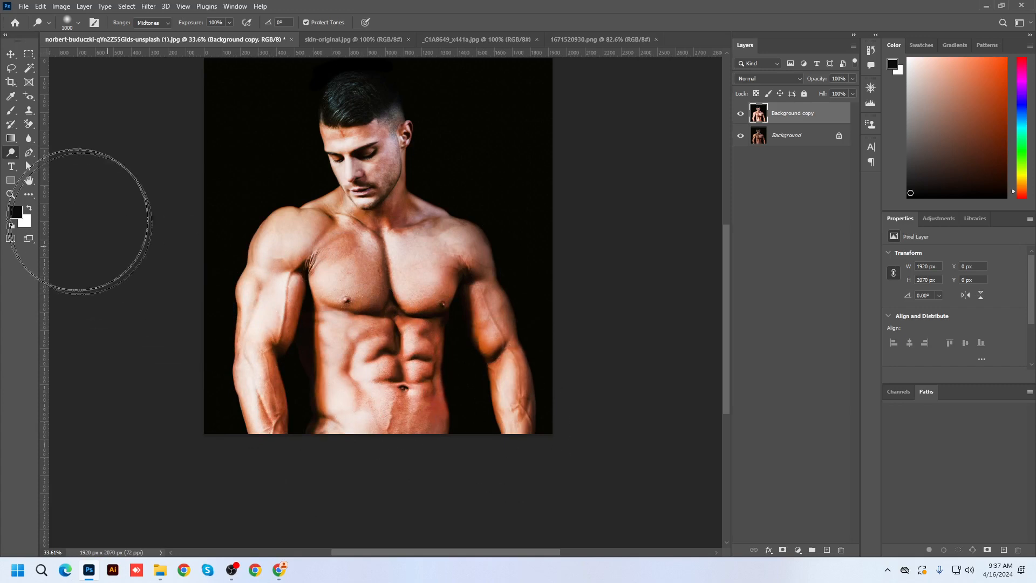
Switch to the Burn tool on Midtones at 50% exposure, enlarge its brush to 1400 px, and darken the man's chest and shoulders.
right_click(11, 152)
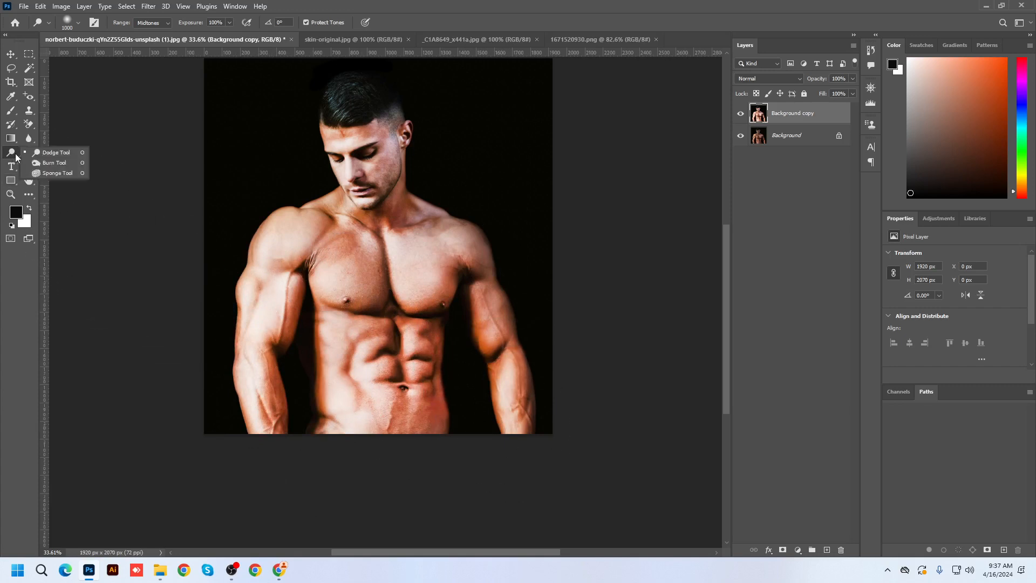
click(56, 163)
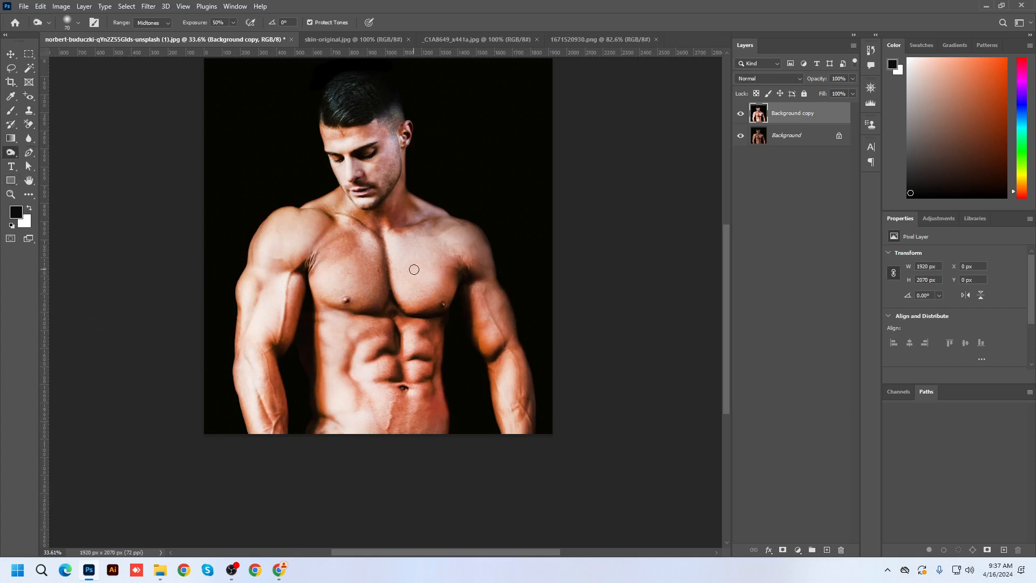
key(bracketright)
key(bracketright)
key(bracketright)
key(bracketright)
key(bracketright)
key(bracketright)
key(bracketright)
key(bracketright)
key(bracketright)
key(bracketright)
key(bracketright)
key(bracketright)
key(bracketright)
key(bracketright)
key(bracketright)
key(bracketright)
key(bracketright)
key(bracketright)
mouse_move(372, 275)
mouse_down()
mouse_move(369, 286)
mouse_move(305, 300)
mouse_move(291, 286)
mouse_move(256, 318)
mouse_move(278, 432)
mouse_move(432, 444)
mouse_move(507, 387)
mouse_move(448, 274)
mouse_move(319, 143)
mouse_move(321, 157)
mouse_move(481, 266)
mouse_move(507, 273)
mouse_up()
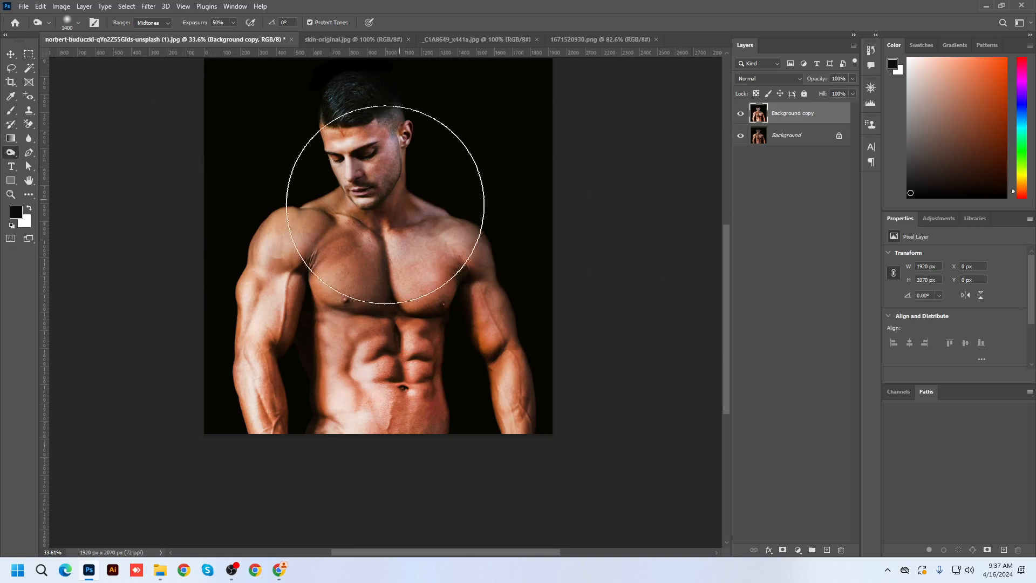
Burn the man's face with the range set to Shadows, and his abdomen with the range set to Highlights.
click(147, 33)
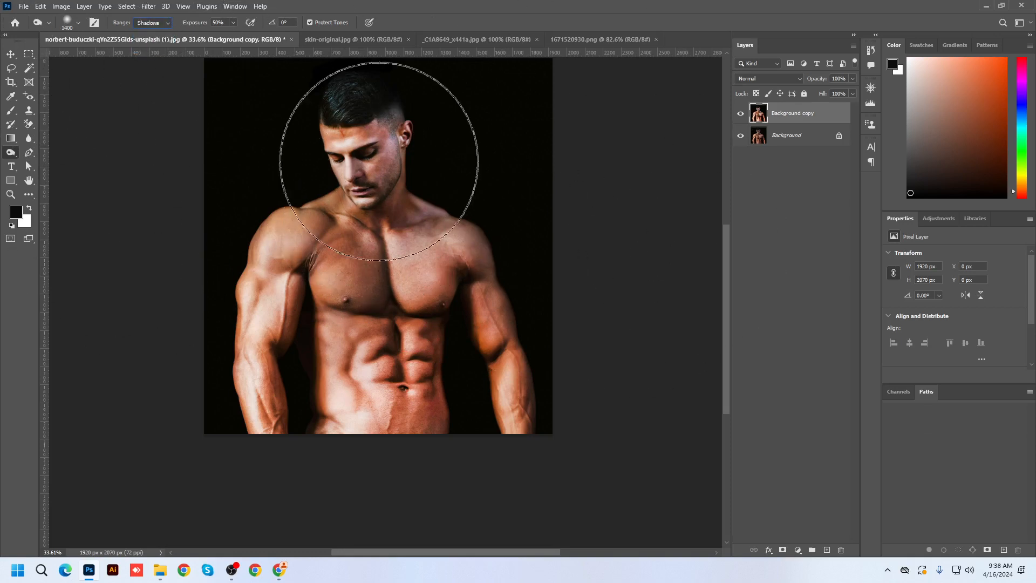
click(354, 159)
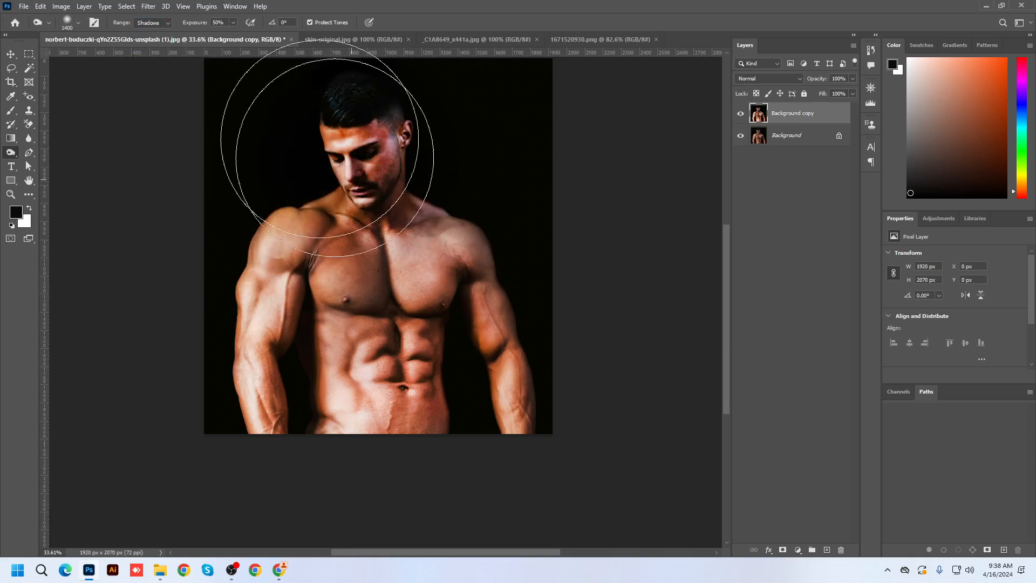
click(152, 51)
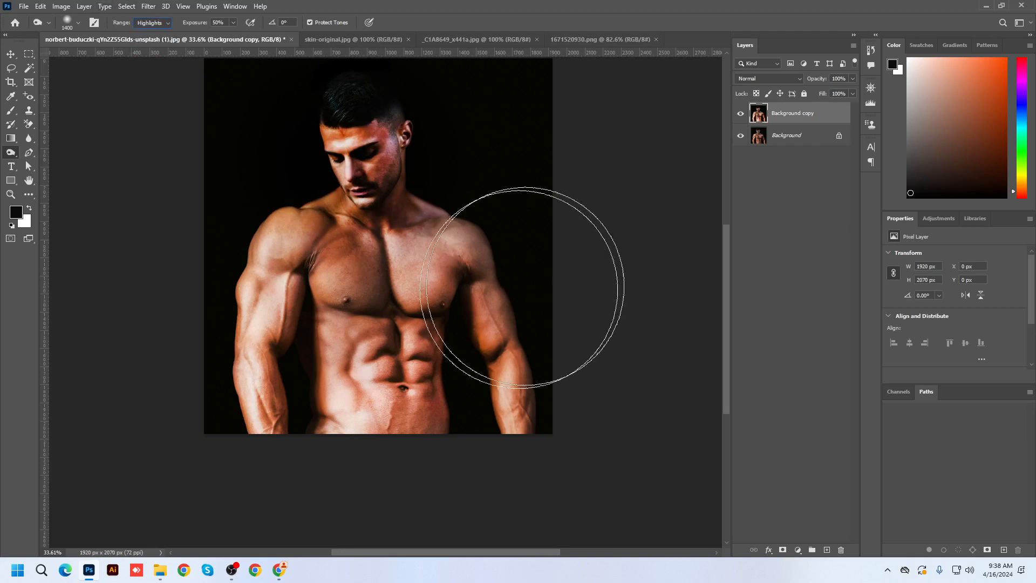
click(340, 400)
mouse_move(340, 399)
mouse_down()
mouse_move(408, 402)
mouse_move(460, 379)
mouse_move(439, 366)
mouse_up()
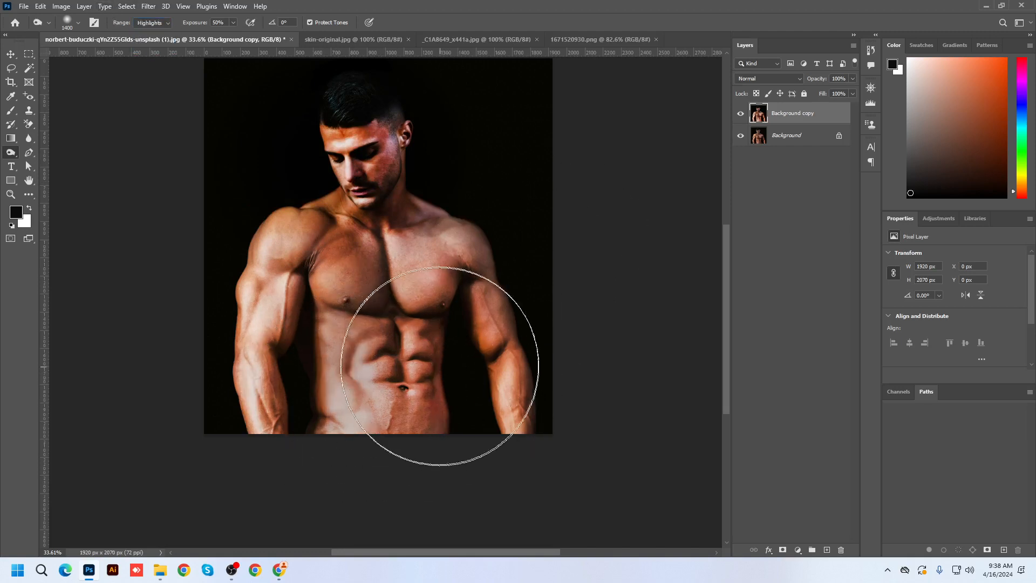
Return the Burn range to Midtones and darken the man's arm and torso up towards the face.
click(152, 23)
click(152, 42)
mouse_move(287, 331)
mouse_down()
mouse_move(284, 394)
mouse_move(401, 428)
mouse_move(514, 388)
mouse_move(423, 229)
mouse_move(347, 185)
mouse_up()
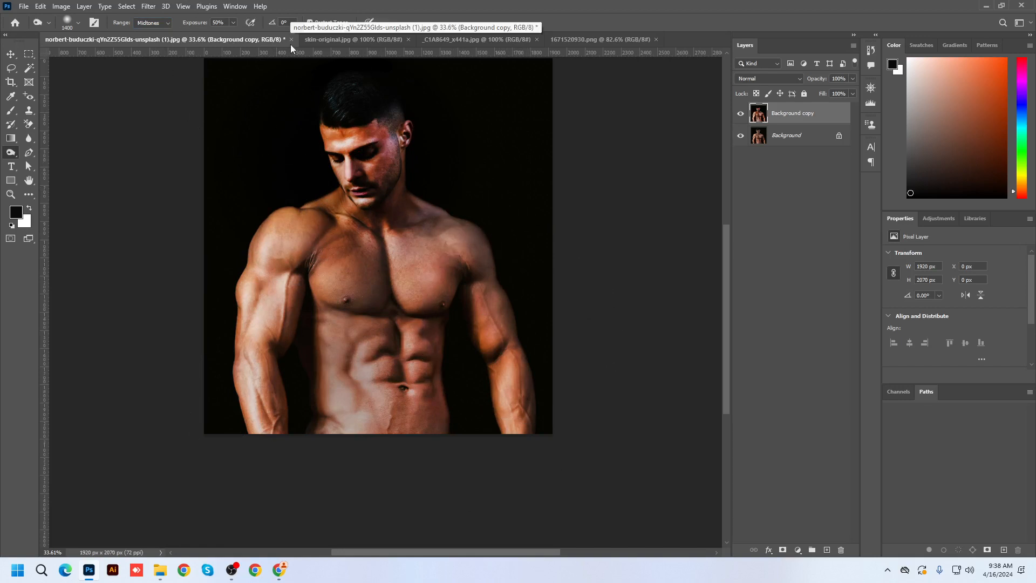
Select the Sponge tool and duplicate the Background layer in the _C1A8649_x441a.jpg document.
right_click(11, 152)
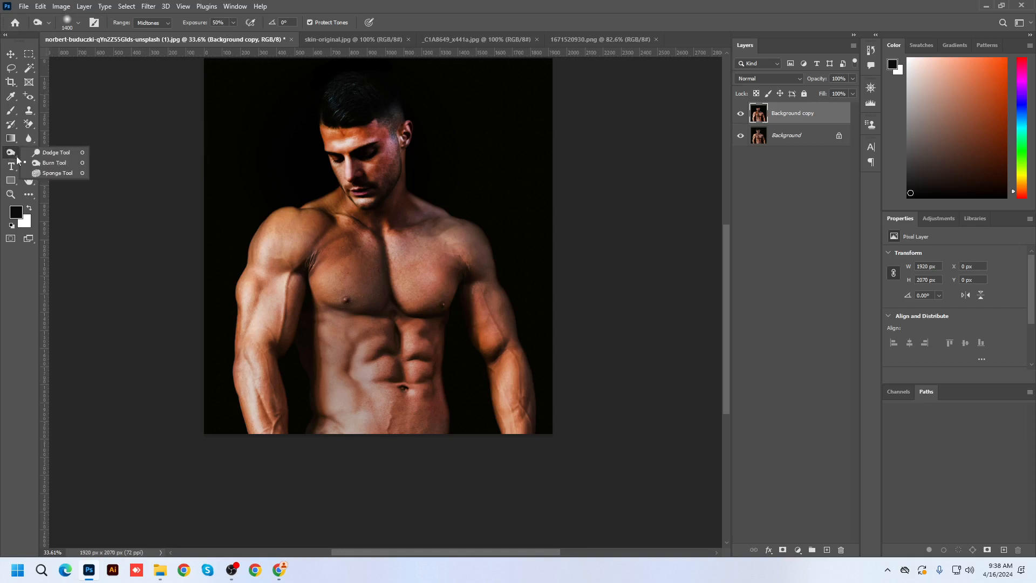
click(60, 174)
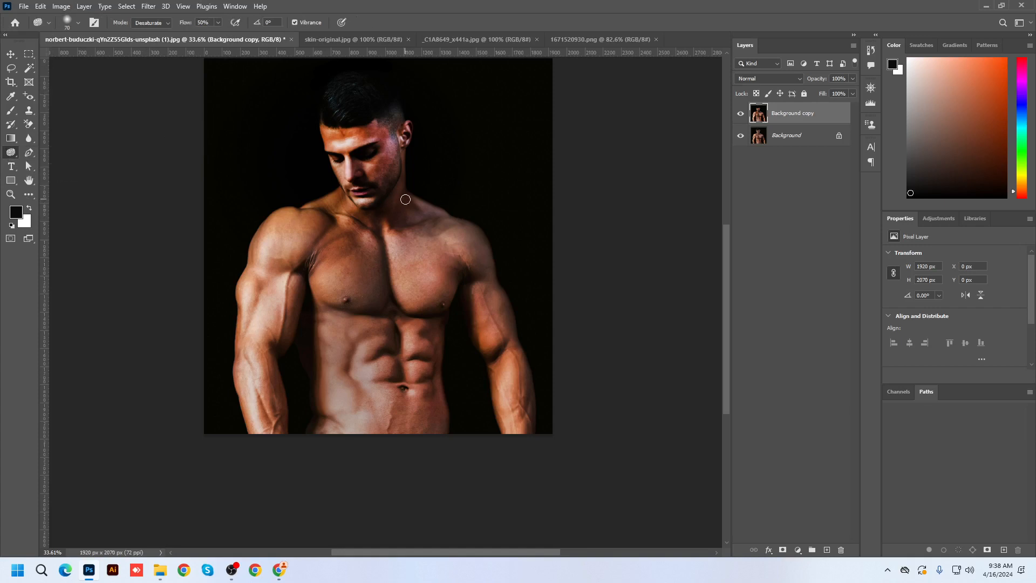
click(364, 35)
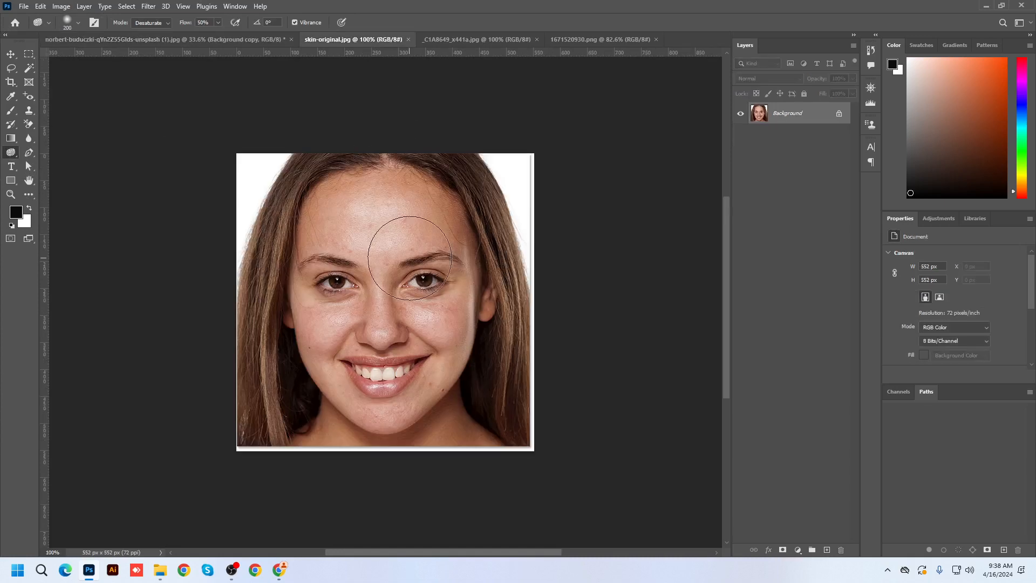
click(491, 40)
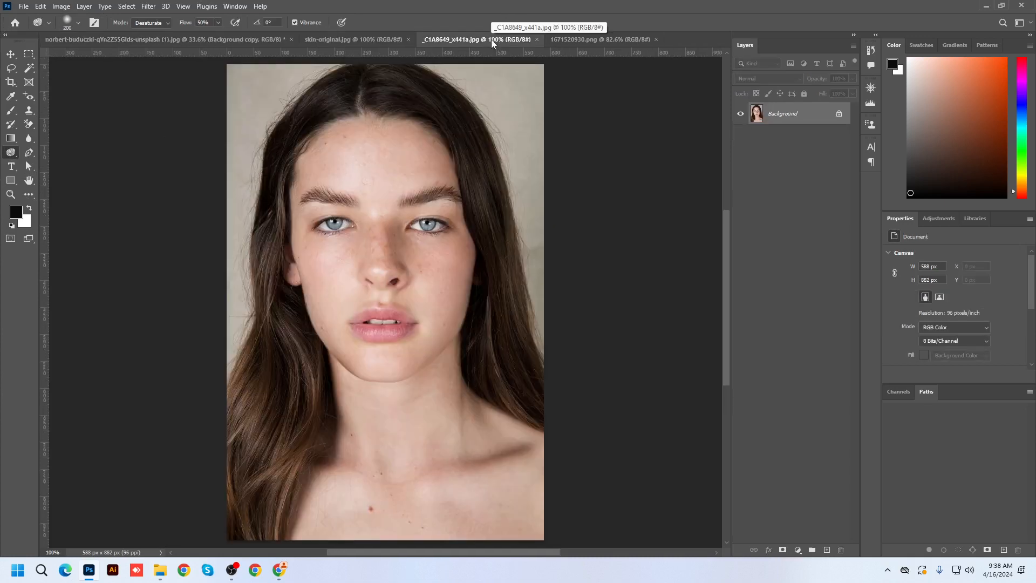
drag(788, 115, 826, 549)
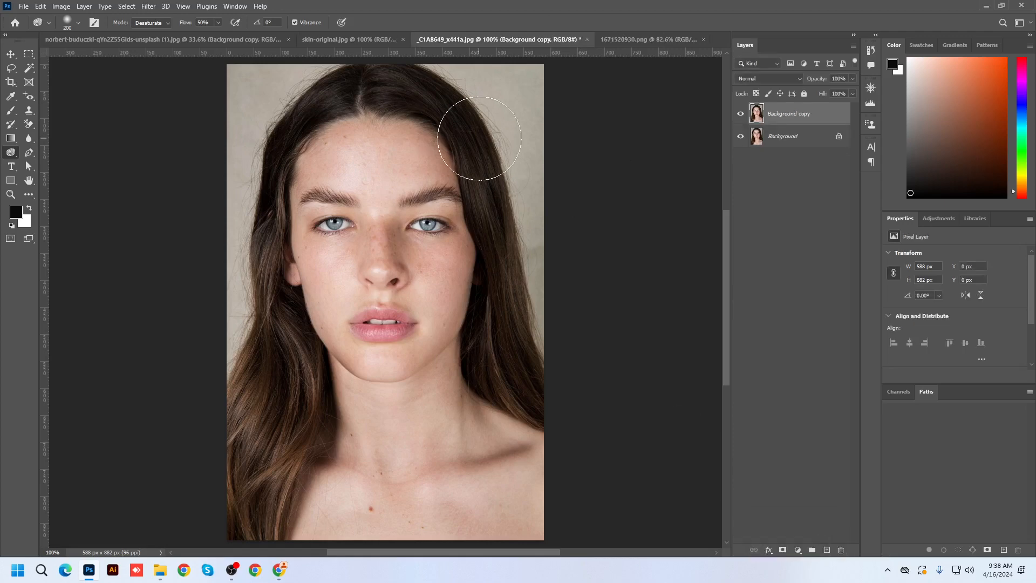
Reduce the Sponge brush to 30 px in Desaturate mode and apply it along the edge of the woman's hair against the backdrop.
scroll(492, 124, up, 4)
scroll(492, 124, down, 2)
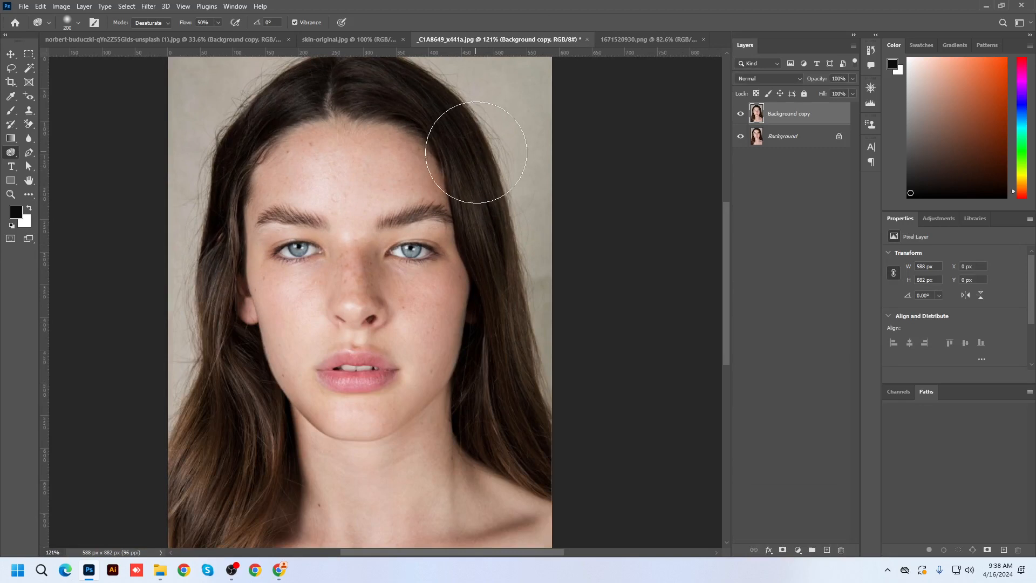
key(bracketleft)
key(bracketleft)
key(bracketleft)
key(bracketleft)
key(bracketleft)
key(bracketleft)
scroll(510, 126, up, 6)
key(bracketleft)
key(bracketleft)
key(bracketleft)
key(bracketleft)
key(bracketleft)
key(bracketleft)
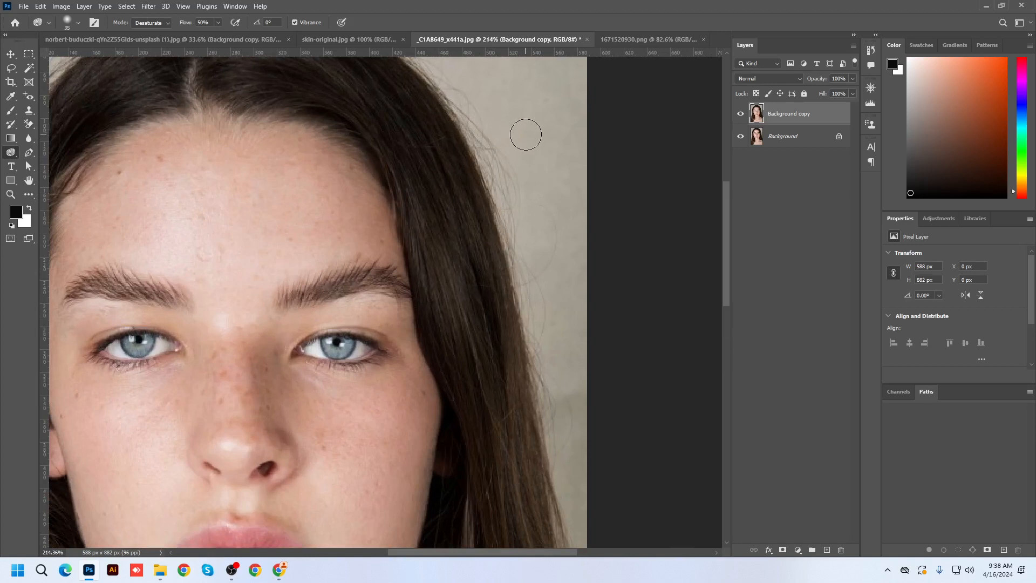
key(bracketleft)
right_click(12, 155)
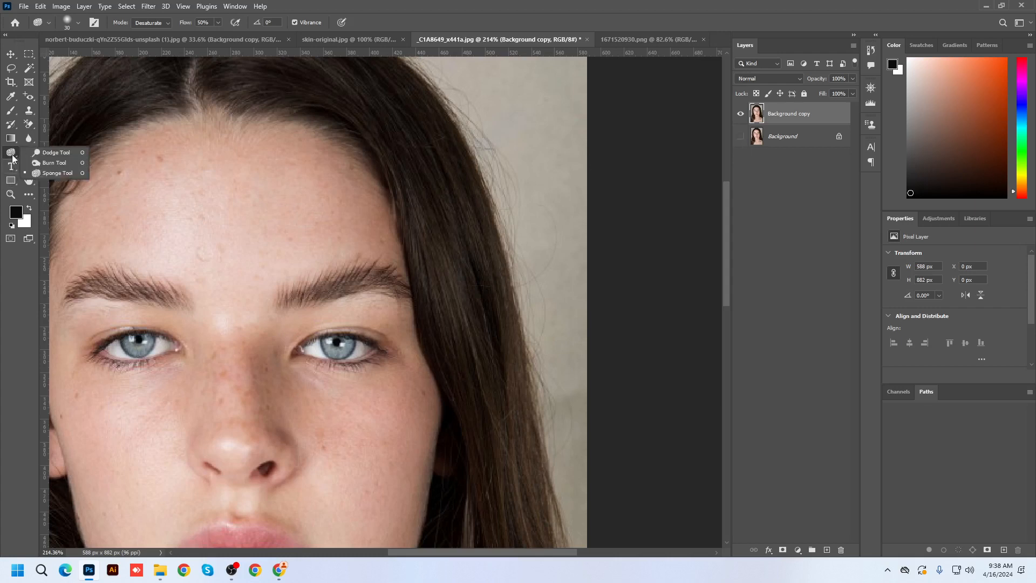
click(58, 174)
mouse_move(497, 147)
mouse_down()
mouse_move(506, 143)
mouse_move(453, 168)
mouse_move(506, 144)
mouse_move(497, 148)
mouse_up()
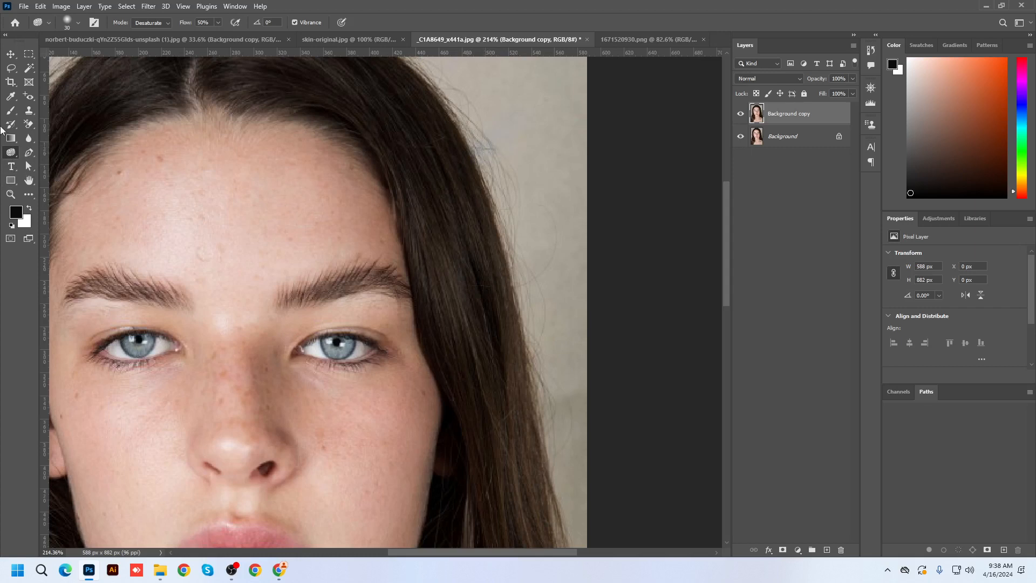
click(30, 140)
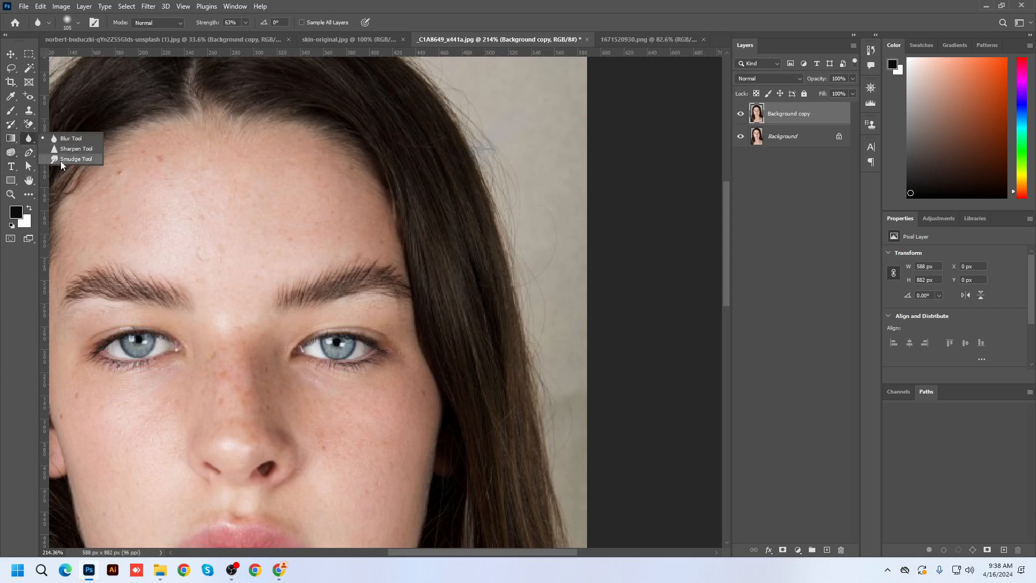
click(11, 152)
scroll(700, 259, down, 5)
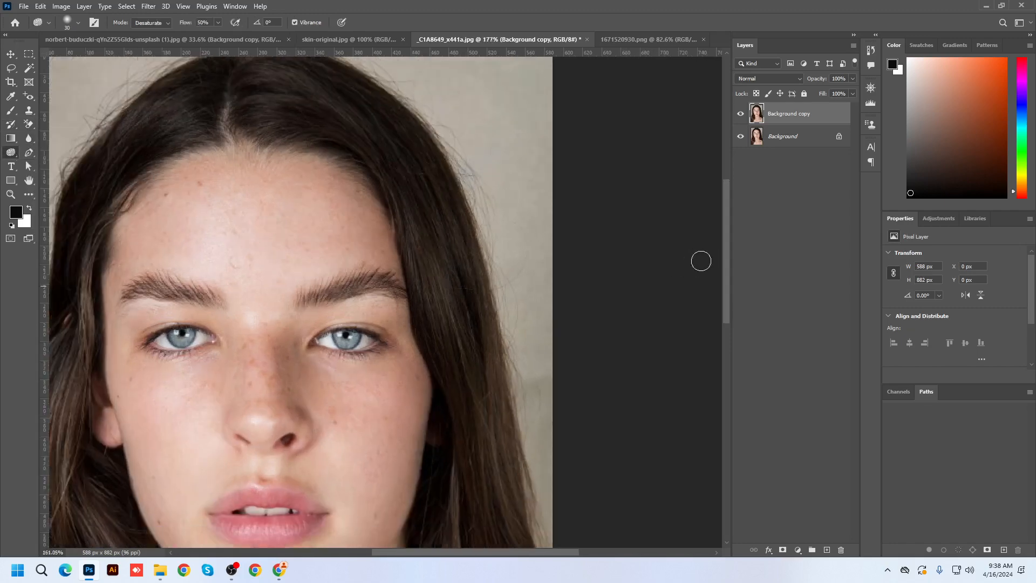
Open the dark photo of the tattooed man in jeans from the PS Retouch Image folder as a new Photoshop document.
click(639, 39)
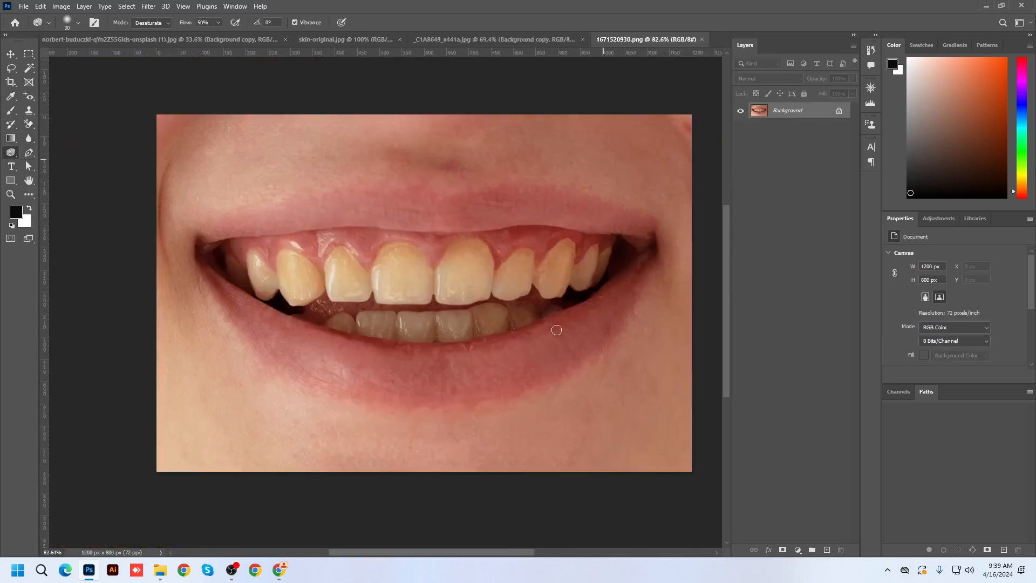
mouse_move(279, 570)
click(161, 570)
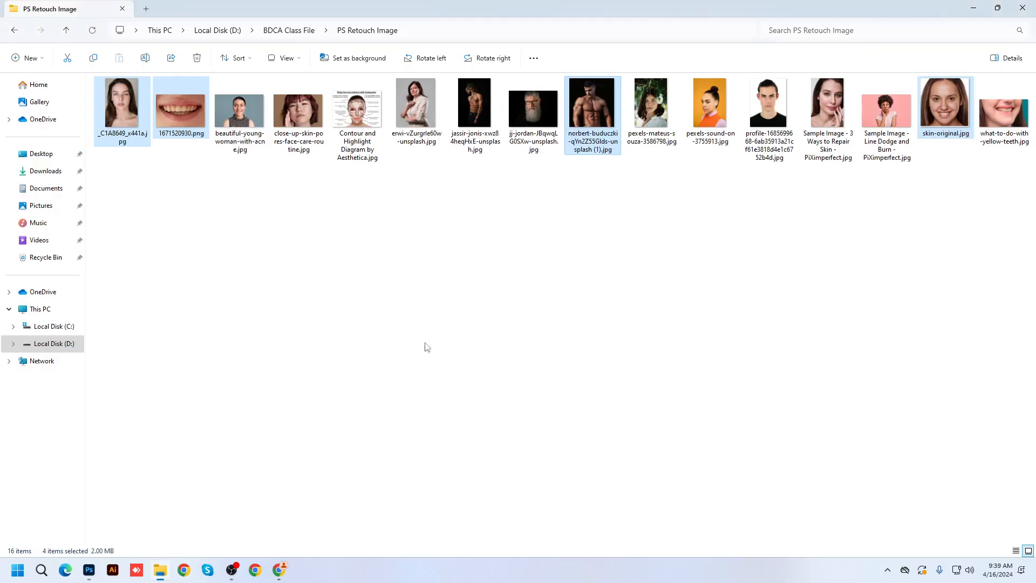
click(493, 132)
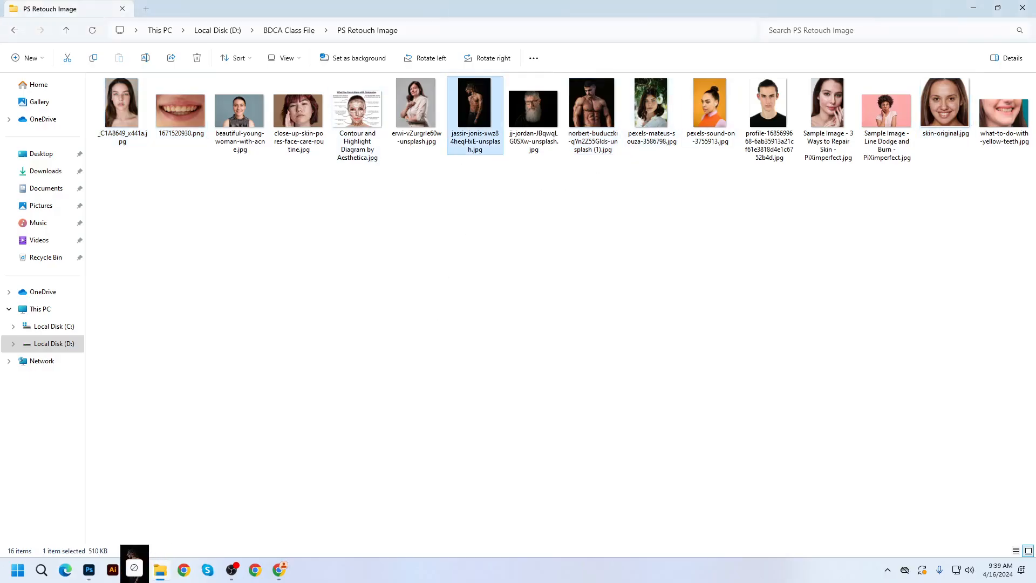
drag(86, 562, 249, 22)
Examine the tattoos, forearm and wristwatch in the tattooed man's photo up close.
scroll(433, 378, up, 9)
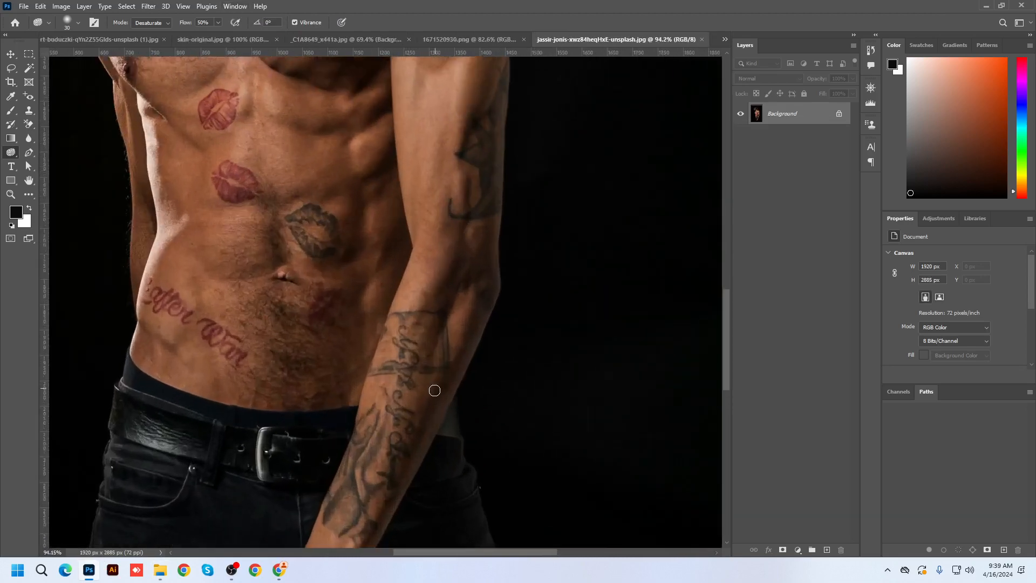
drag(395, 488, 475, 131)
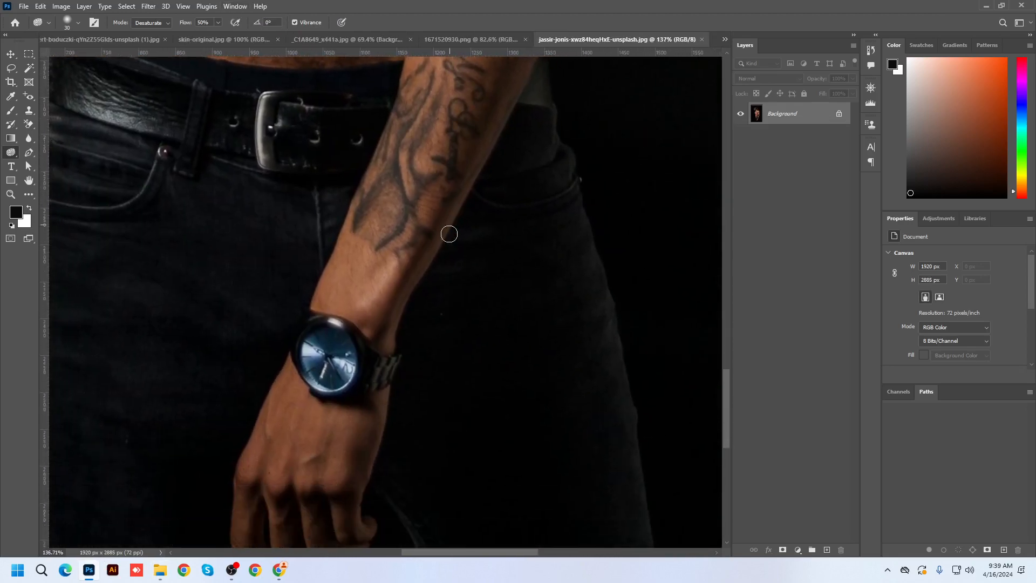
scroll(324, 388, down, 5)
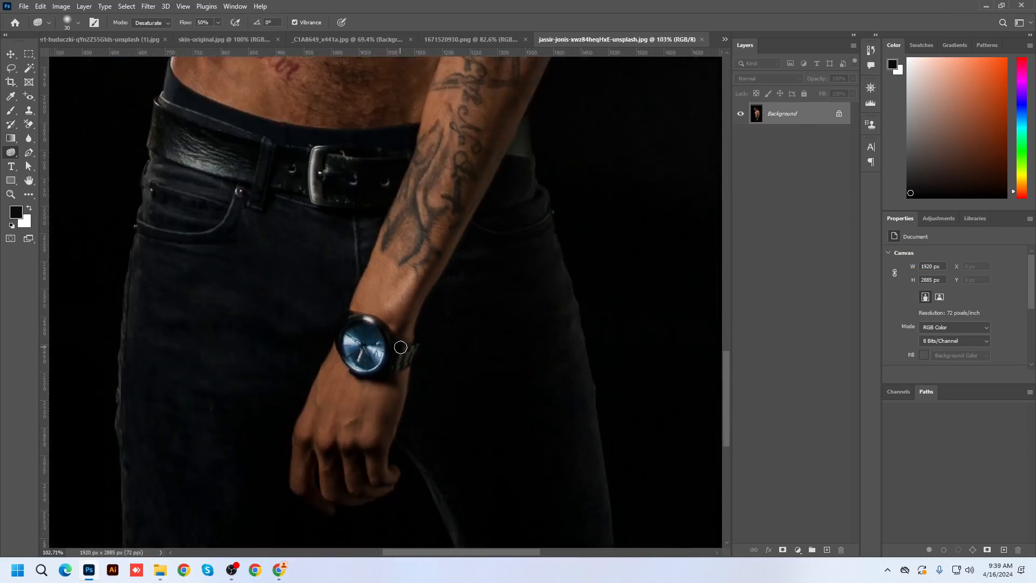
scroll(430, 344, down, 3)
drag(451, 95, 406, 220)
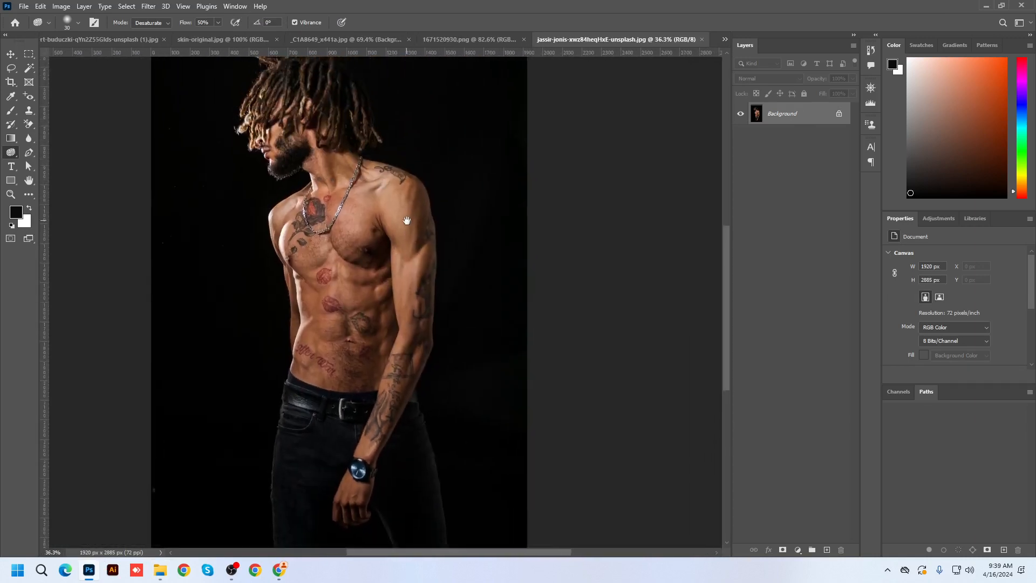
scroll(407, 220, up, 5)
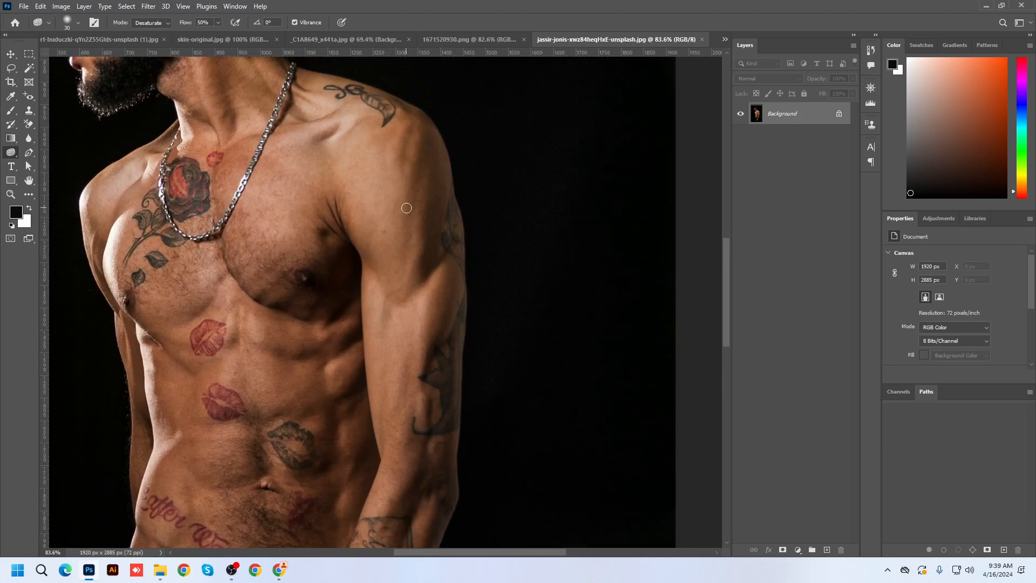
drag(282, 396, 320, 181)
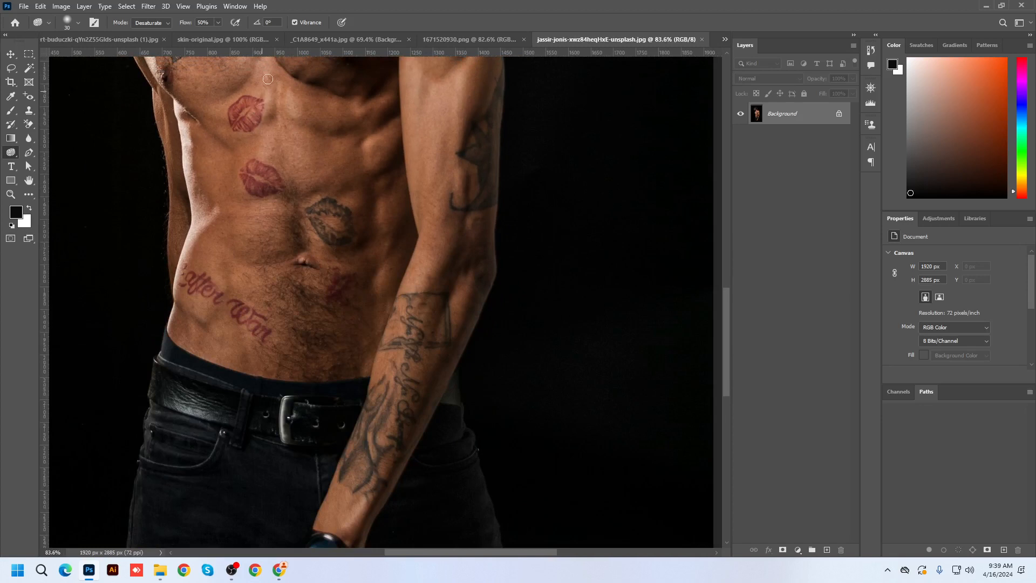
Set the Sponge tool to Saturate mode and duplicate the Background layer of the tattooed man's photo.
right_click(11, 152)
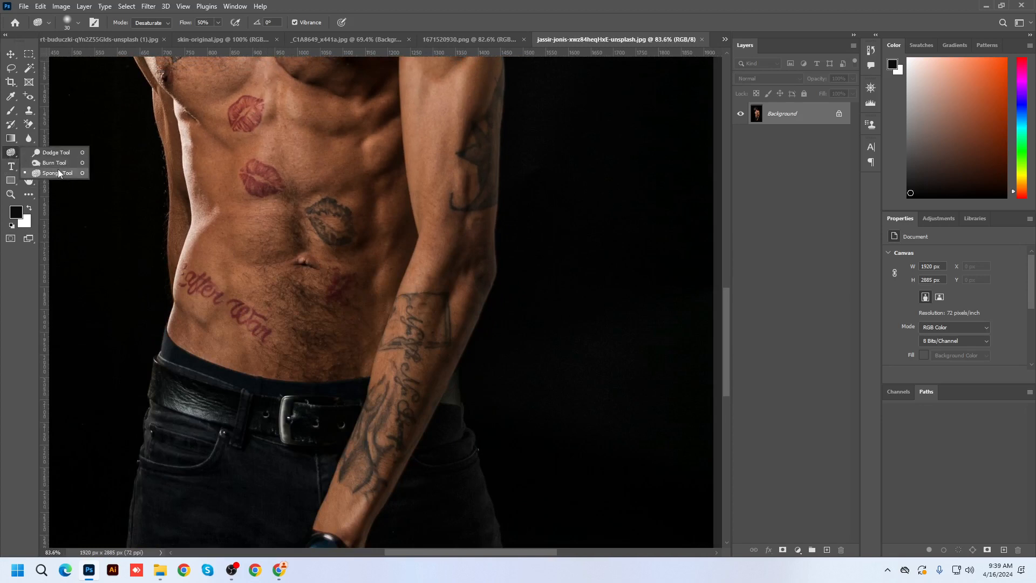
click(58, 173)
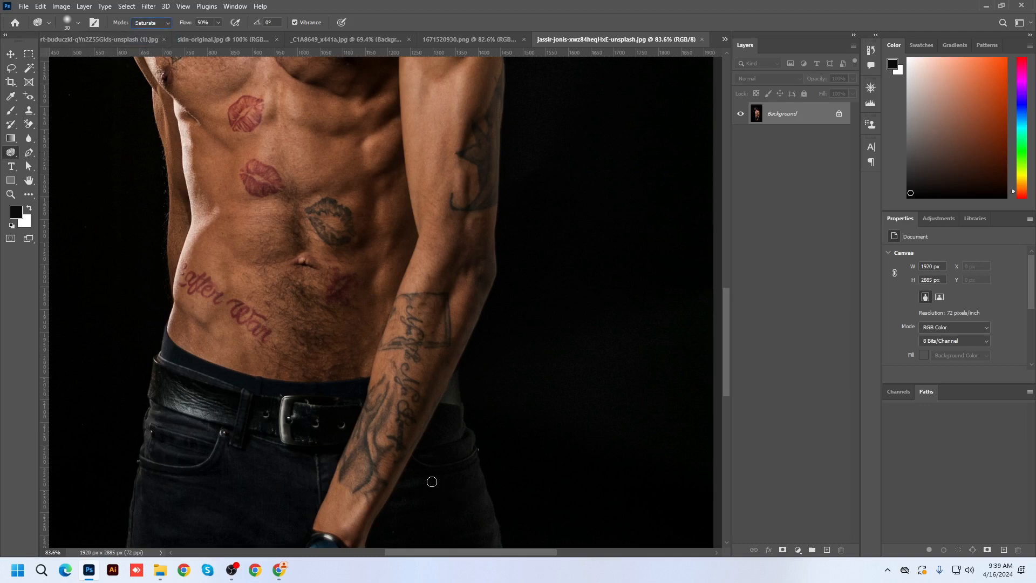
mouse_move(375, 410)
mouse_down()
mouse_move(377, 438)
mouse_move(394, 235)
mouse_up()
mouse_move(817, 122)
mouse_down()
mouse_move(817, 496)
mouse_move(827, 550)
mouse_up()
Enlarge the Sponge brush to 125 px and saturate the blue dial of the wristwatch on the Background copy layer.
scroll(320, 377, up, 2)
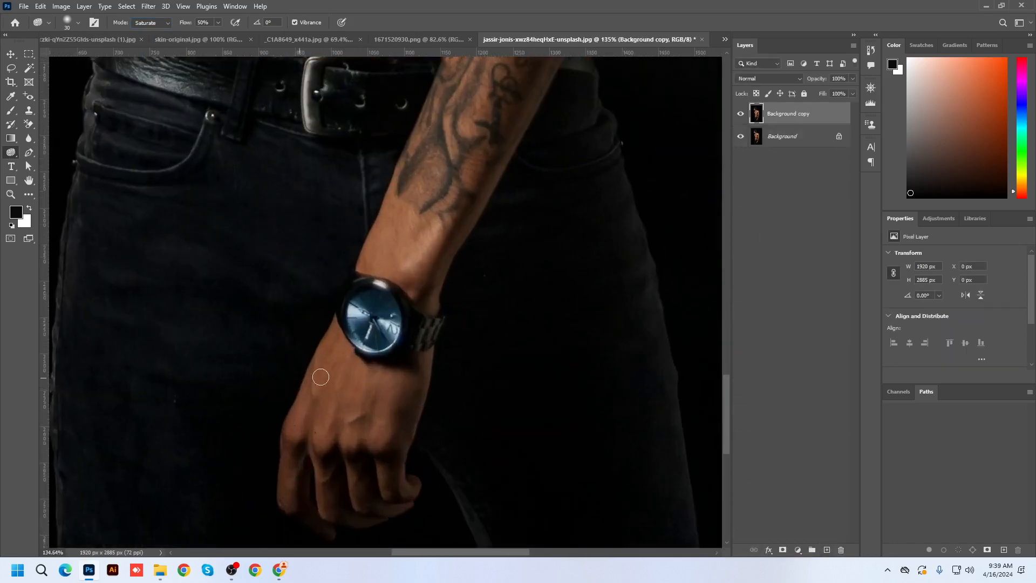
scroll(320, 377, up, 2)
key(bracketright)
key(bracketright)
key(bracketright)
key(bracketright)
key(bracketright)
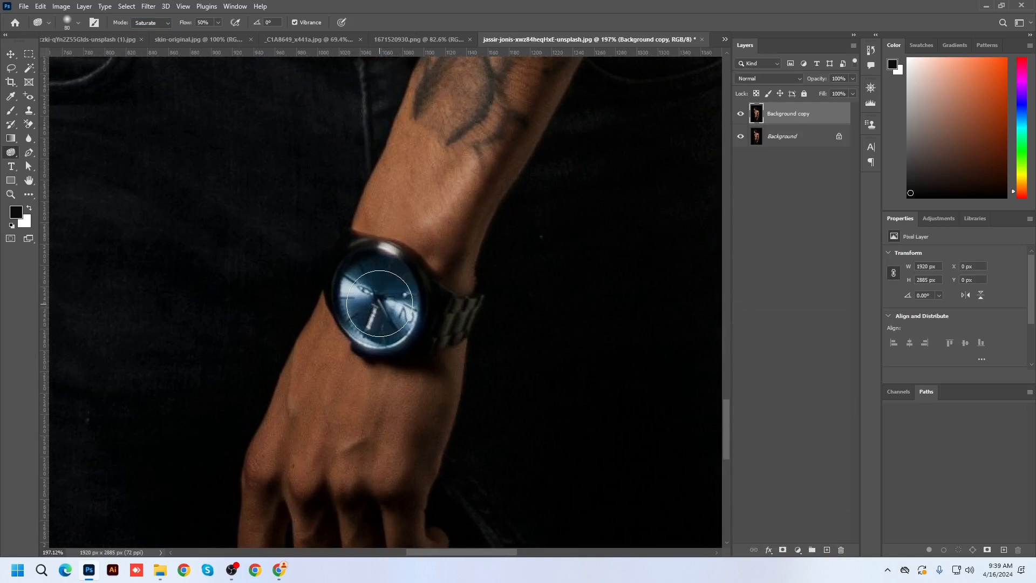
key(bracketright)
key(bracketright)
key(bracketright)
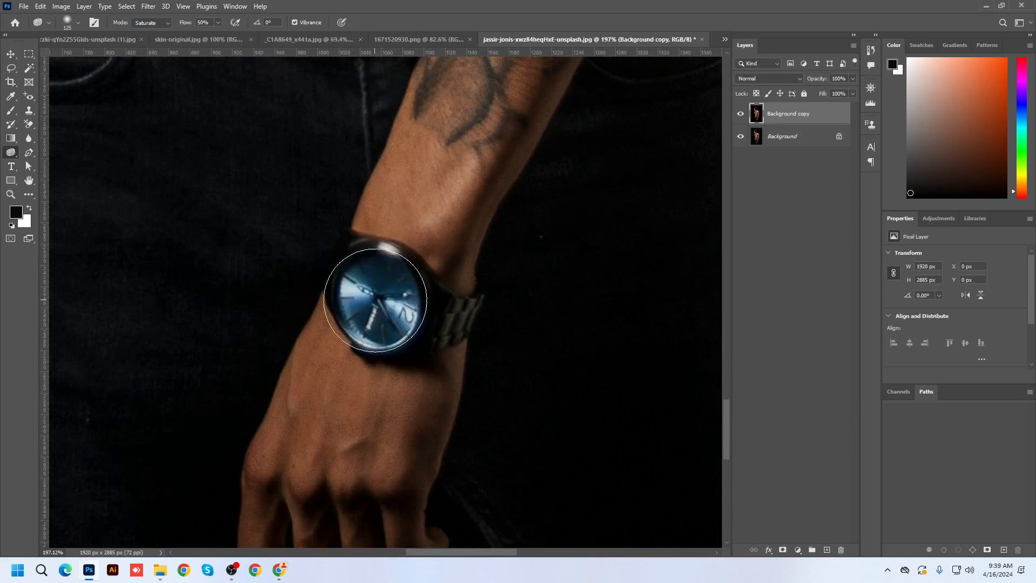
Compare the wristwatch before and after the saturation by toggling the Background copy layer's visibility.
scroll(539, 232, up, 3)
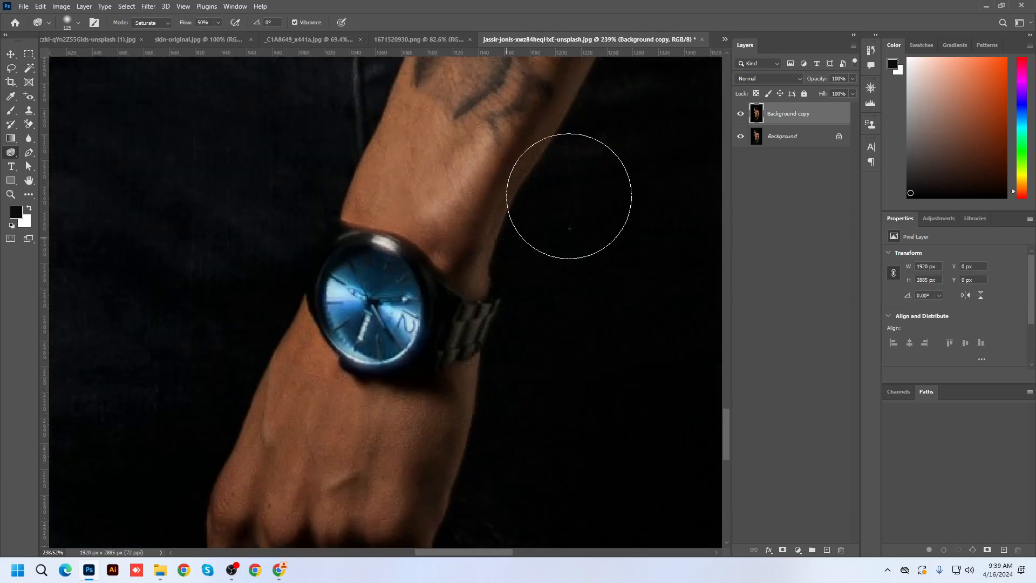
click(740, 114)
click(741, 114)
click(740, 114)
click(740, 114)
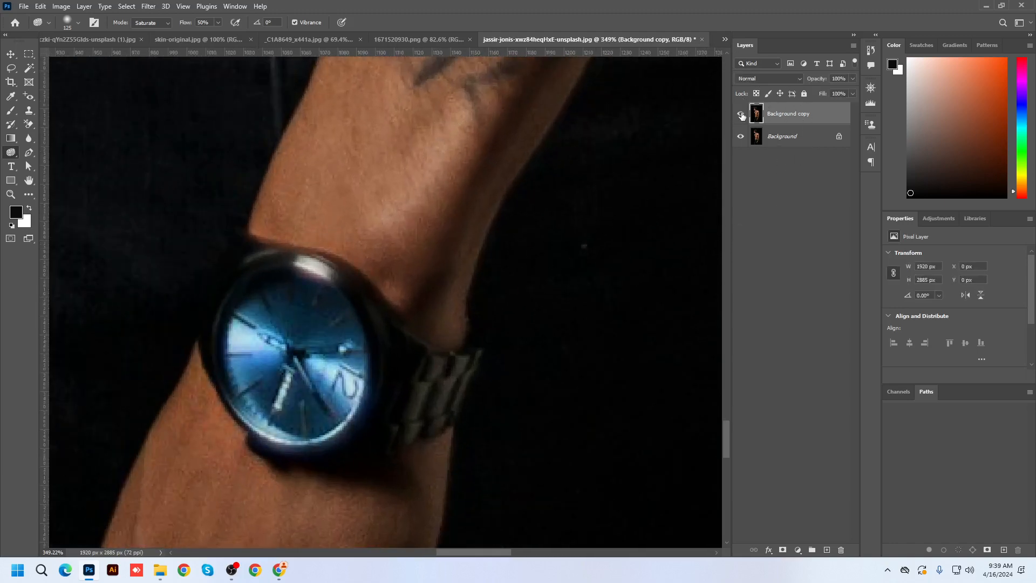
Recheck the watch dial with the Background copy layer hidden and shown again.
click(741, 115)
click(740, 114)
scroll(270, 446, down, 10)
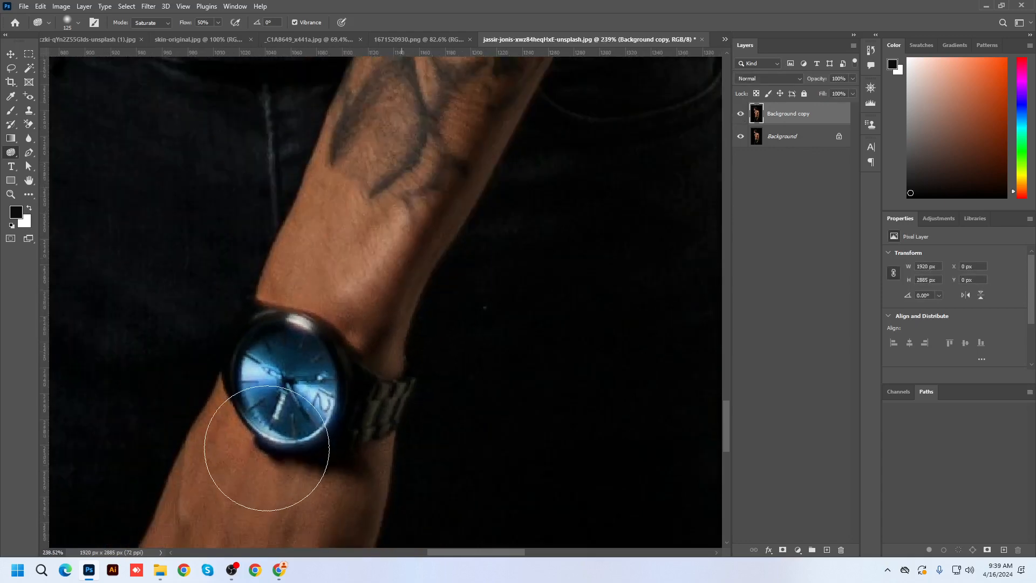
Enlarge the Sponge brush to 500 px and saturate the tattooed man's torso and arm on the Background copy layer.
scroll(391, 164, up, 2)
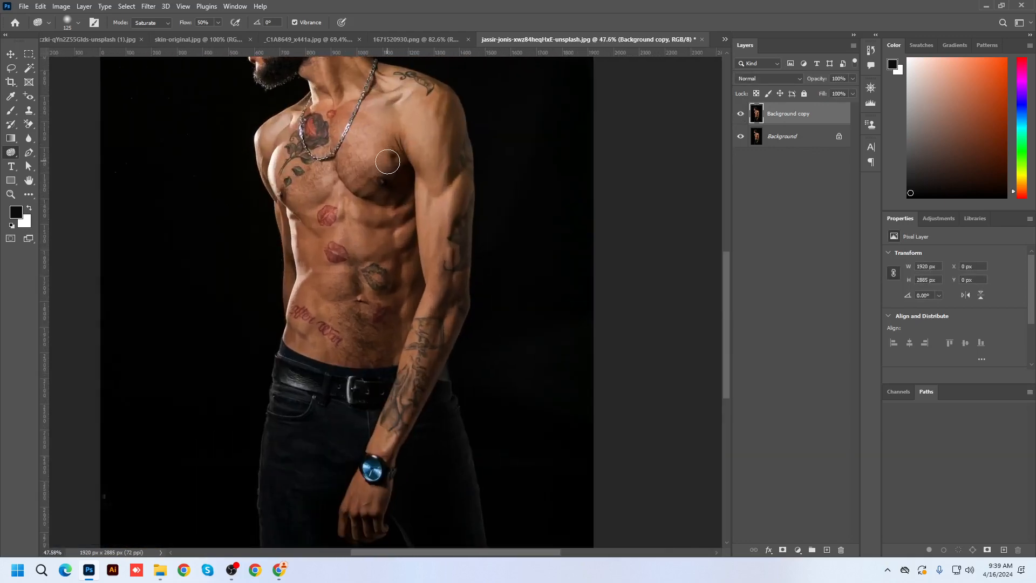
key(bracketright)
key(bracketright)
key(bracketright)
key(bracketright)
key(bracketright)
key(bracketright)
key(bracketright)
mouse_move(427, 146)
mouse_down()
mouse_move(436, 306)
mouse_move(378, 245)
mouse_move(370, 153)
mouse_move(347, 318)
mouse_move(377, 156)
mouse_move(416, 245)
mouse_move(432, 156)
mouse_move(432, 347)
mouse_move(426, 387)
mouse_up()
scroll(421, 391, down, 1)
mouse_move(386, 176)
mouse_down()
mouse_move(384, 362)
mouse_move(387, 350)
mouse_up()
scroll(473, 483, down, 1)
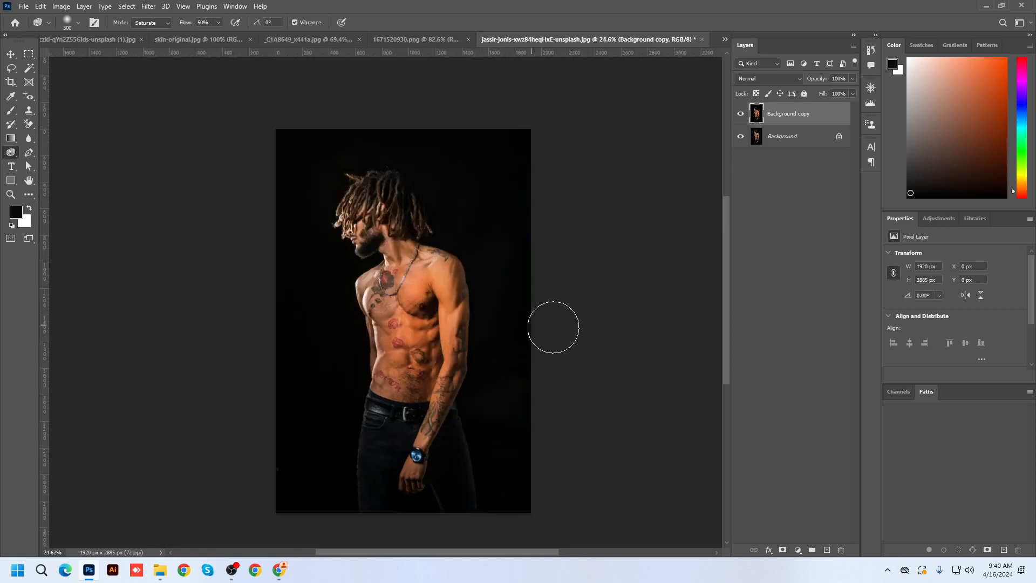
scroll(545, 334, down, 1)
scroll(509, 362, up, 1)
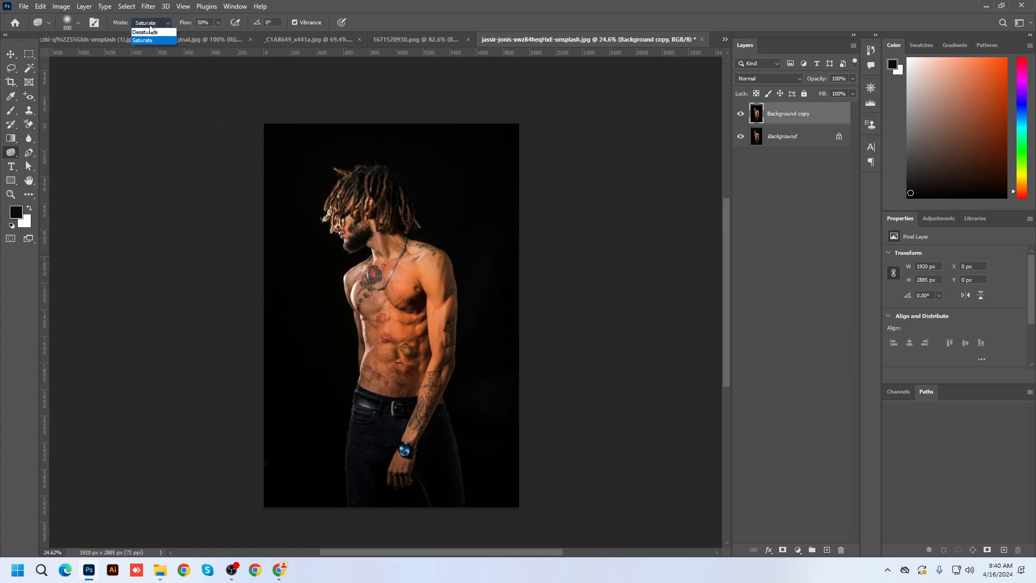
Set the Sponge tool to Desaturate mode and desaturate the man's torso and arm on the Background copy layer.
click(147, 32)
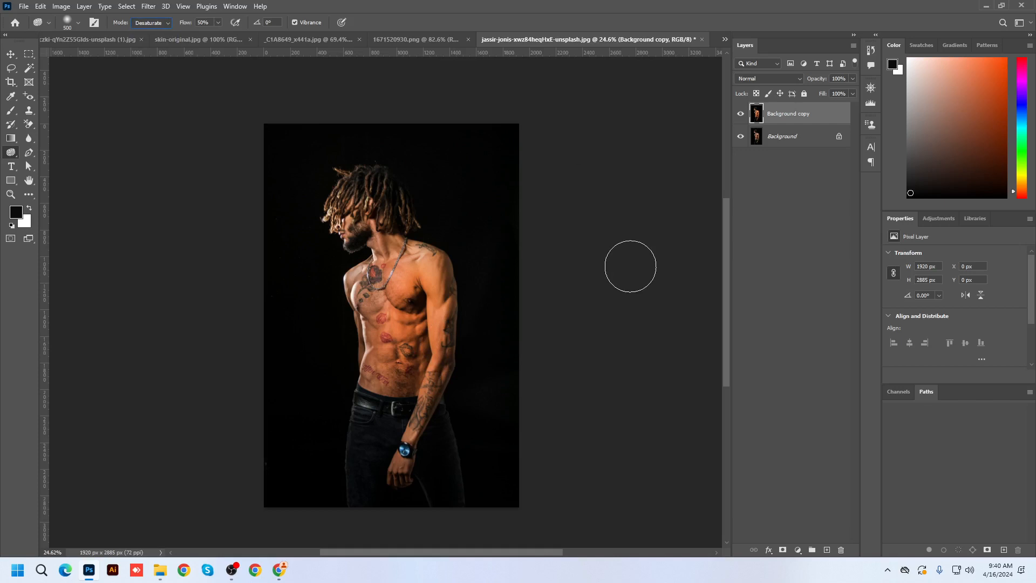
mouse_move(464, 330)
mouse_down()
mouse_move(432, 339)
mouse_move(419, 288)
mouse_move(400, 358)
mouse_move(409, 327)
mouse_move(411, 393)
mouse_move(427, 368)
mouse_move(428, 388)
mouse_move(414, 396)
mouse_move(434, 286)
mouse_move(418, 245)
mouse_move(393, 263)
mouse_move(448, 312)
mouse_move(445, 373)
mouse_move(425, 423)
mouse_move(421, 270)
mouse_move(386, 340)
mouse_move(383, 299)
mouse_move(386, 314)
mouse_move(410, 264)
mouse_move(436, 278)
mouse_move(456, 343)
mouse_move(449, 377)
mouse_up()
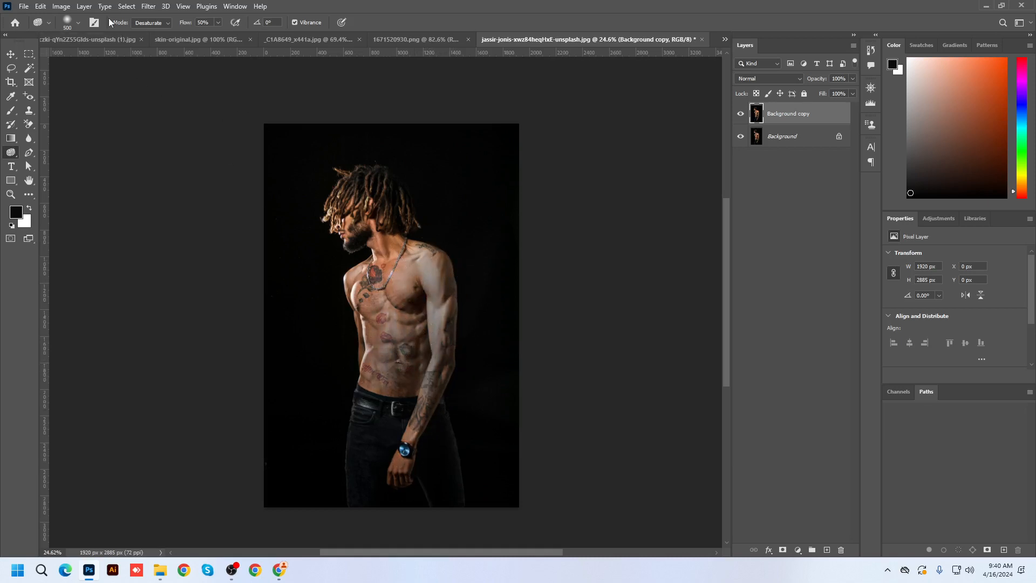
Review the Sponge modes and the Dodge, Burn and Sponge tools, and delete the Background copy layer of the tattooed man's photo.
click(153, 24)
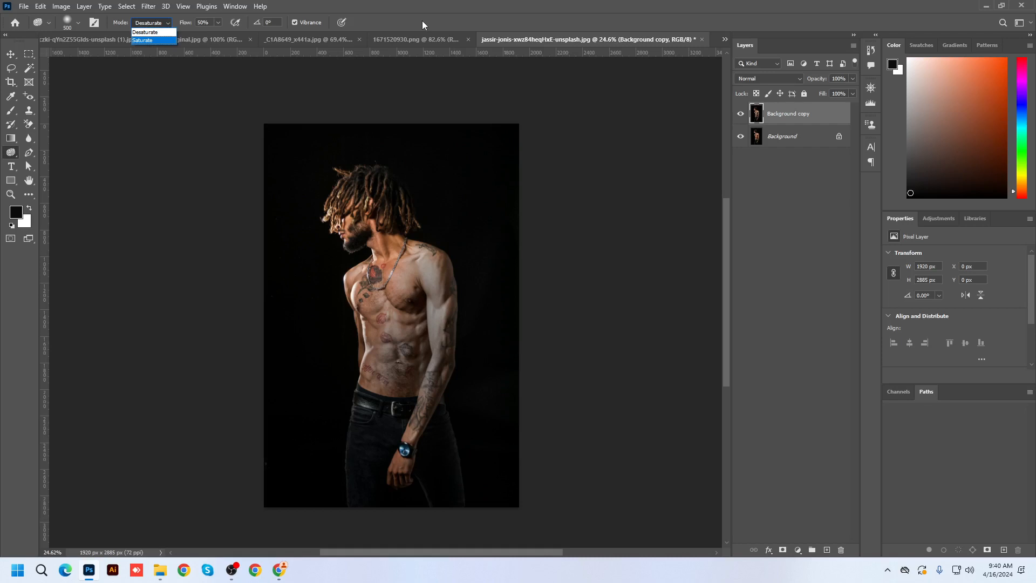
click(11, 154)
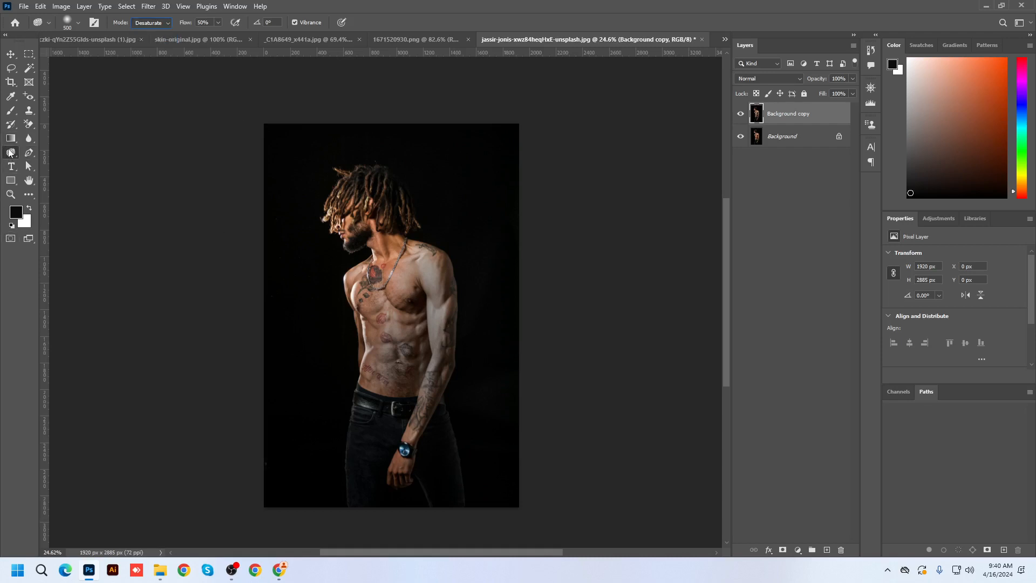
right_click(10, 154)
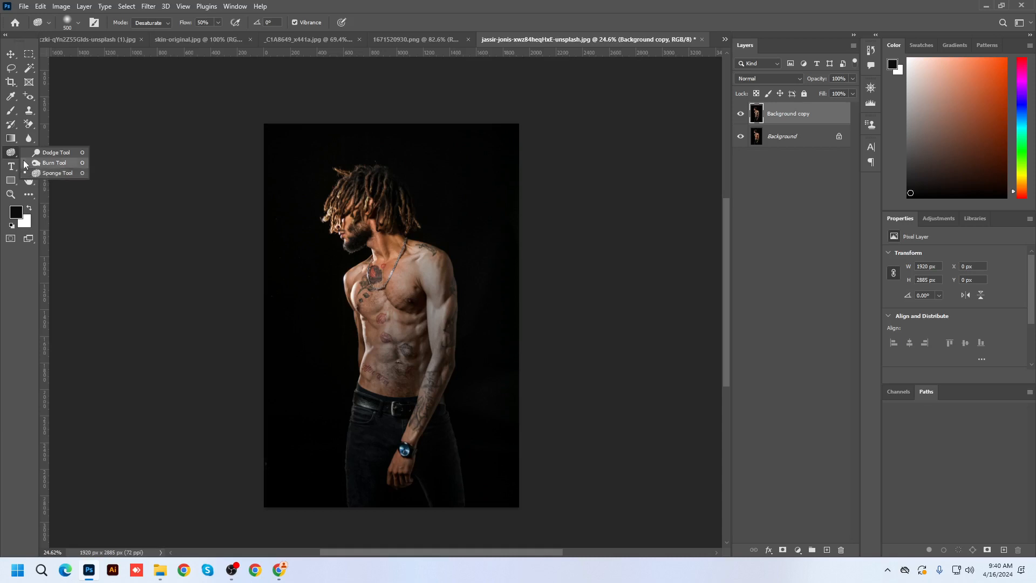
drag(813, 112, 840, 550)
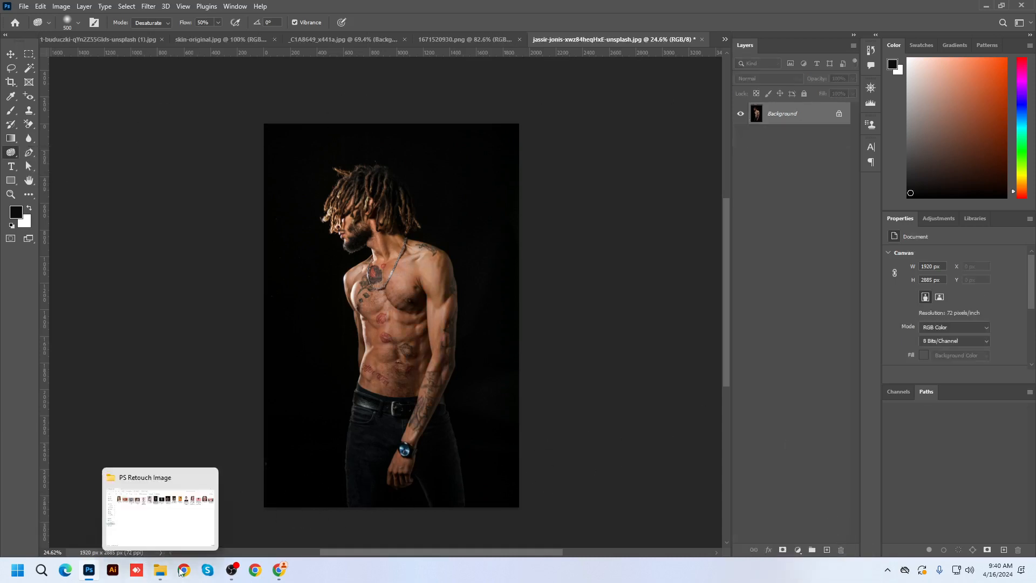
View the Contour and Highlight Diagram by Aesthetica image from the PS Retouch Image folder and return to Photoshop.
click(160, 509)
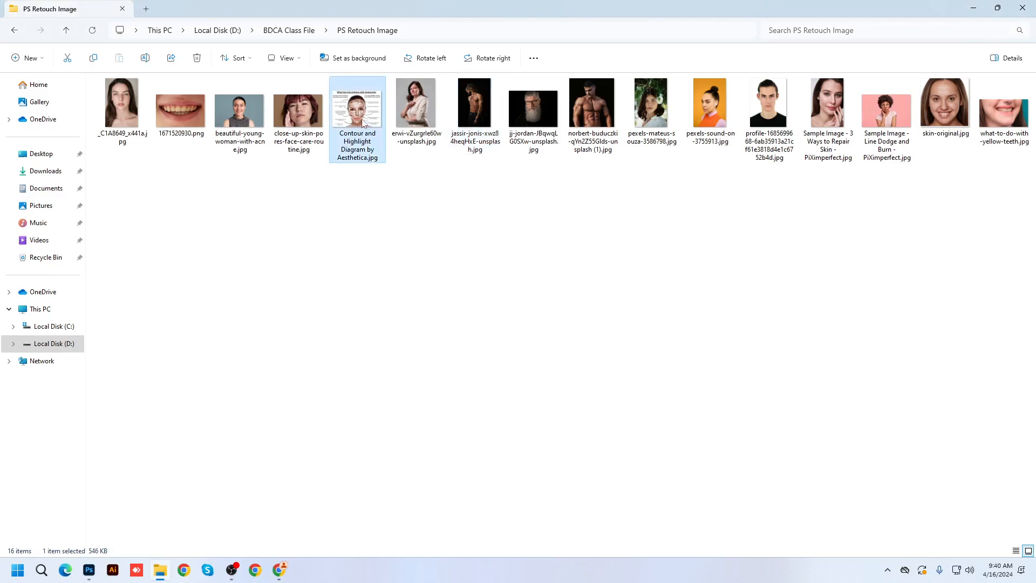
double_click(362, 124)
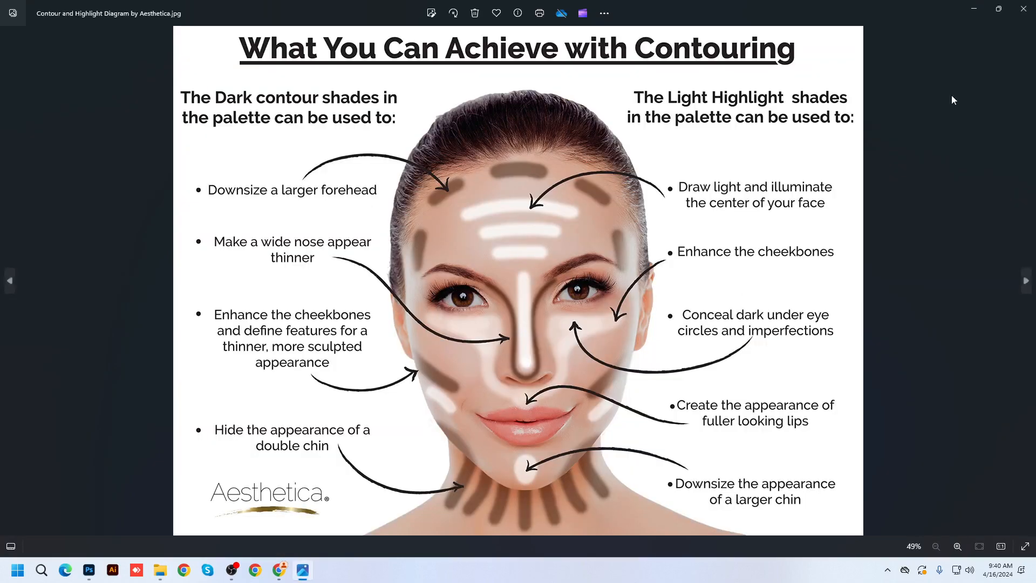
click(1023, 9)
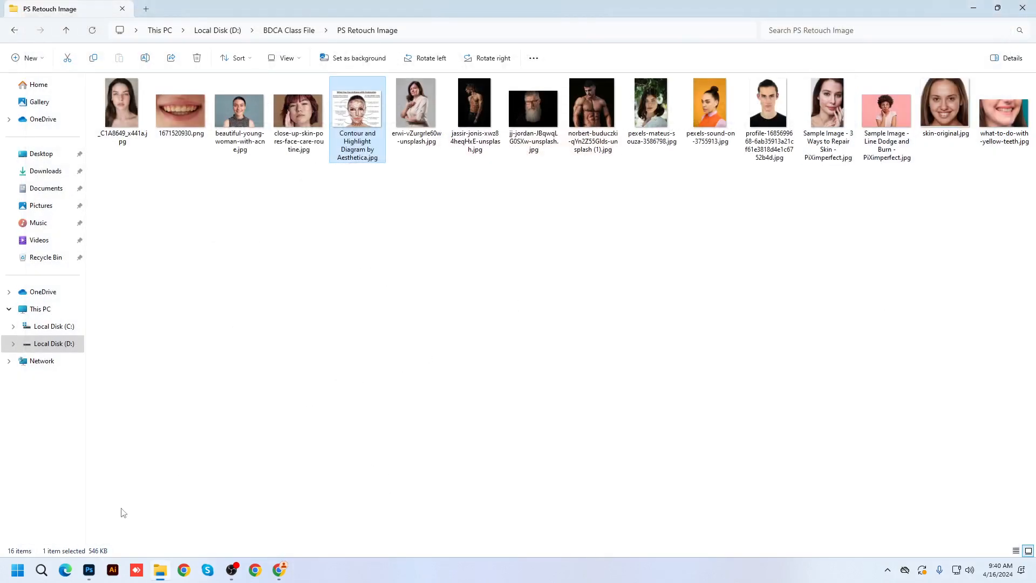
click(160, 577)
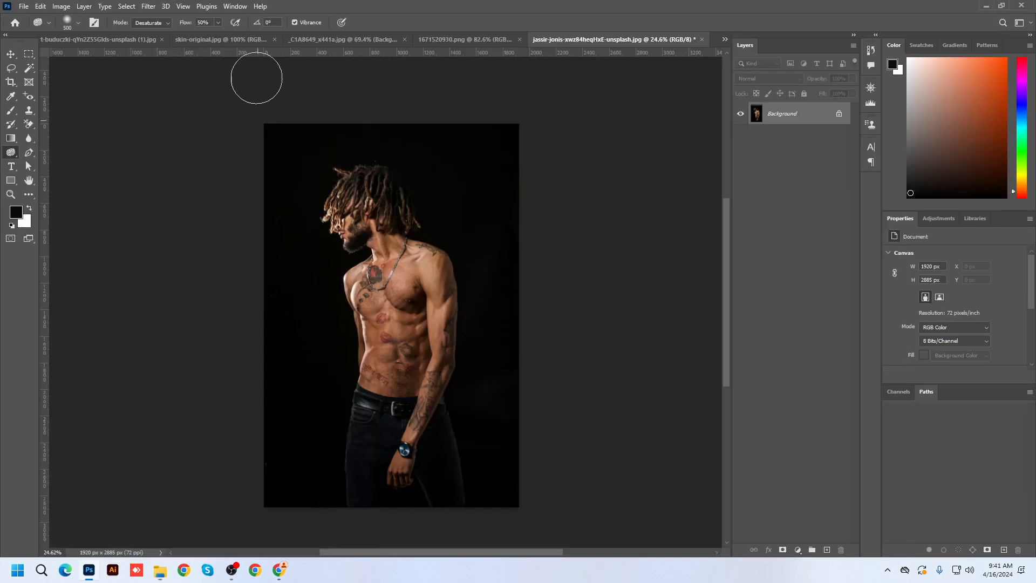
Keep the muscular man's photo open and delete all its duplicate layers, leaving only the Background layer.
click(163, 38)
key(ctrl+w)
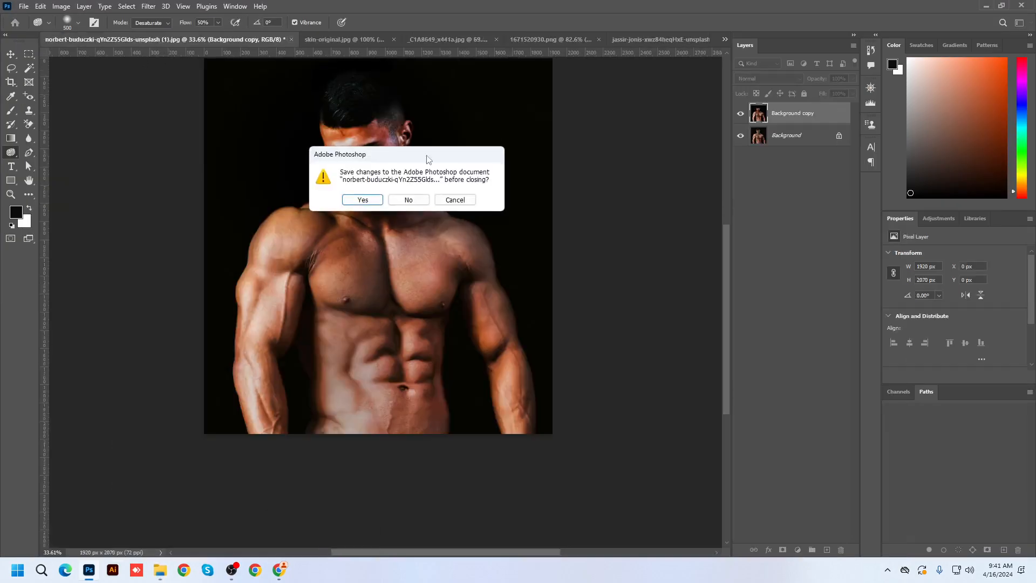
click(455, 200)
drag(801, 113, 826, 550)
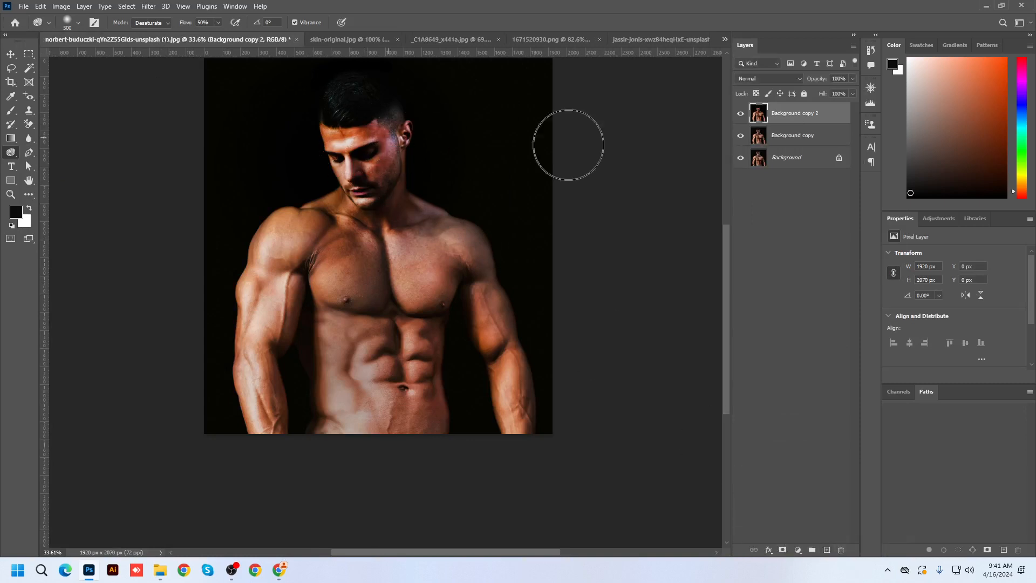
shift+click(801, 141)
key(Delete)
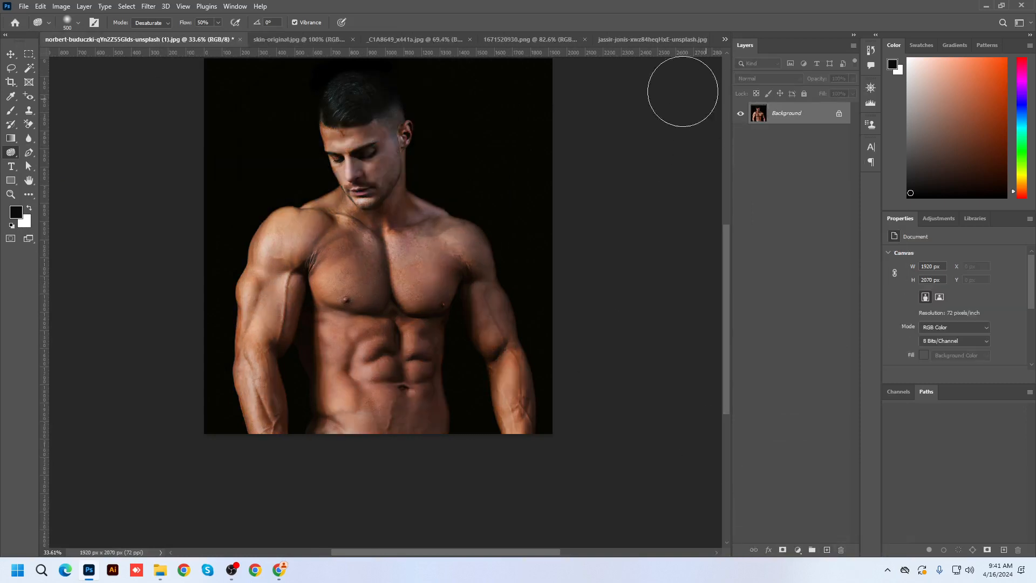
Switch to the smile close-up 1671520930.png and duplicate its Background layer.
click(306, 41)
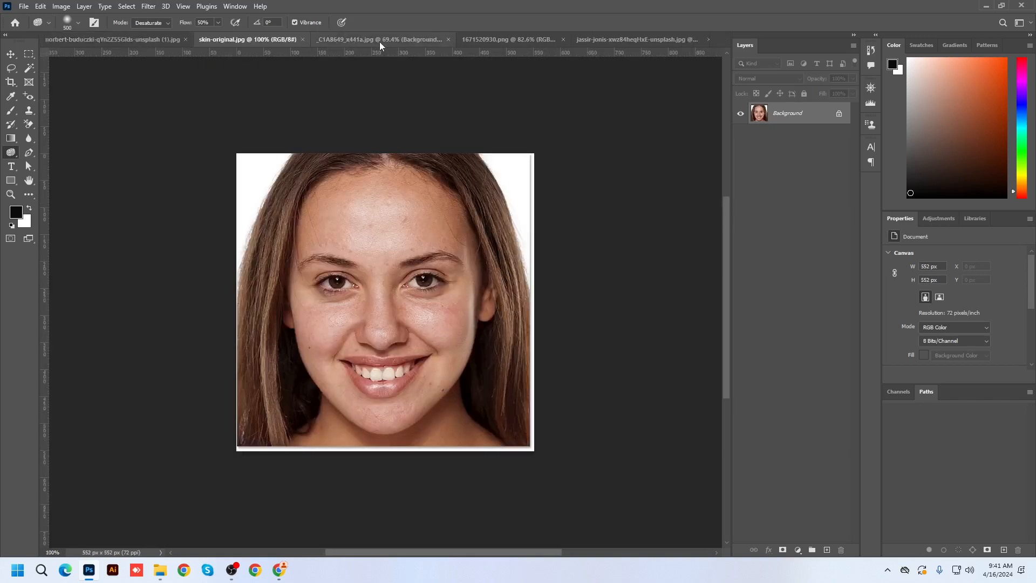
click(528, 37)
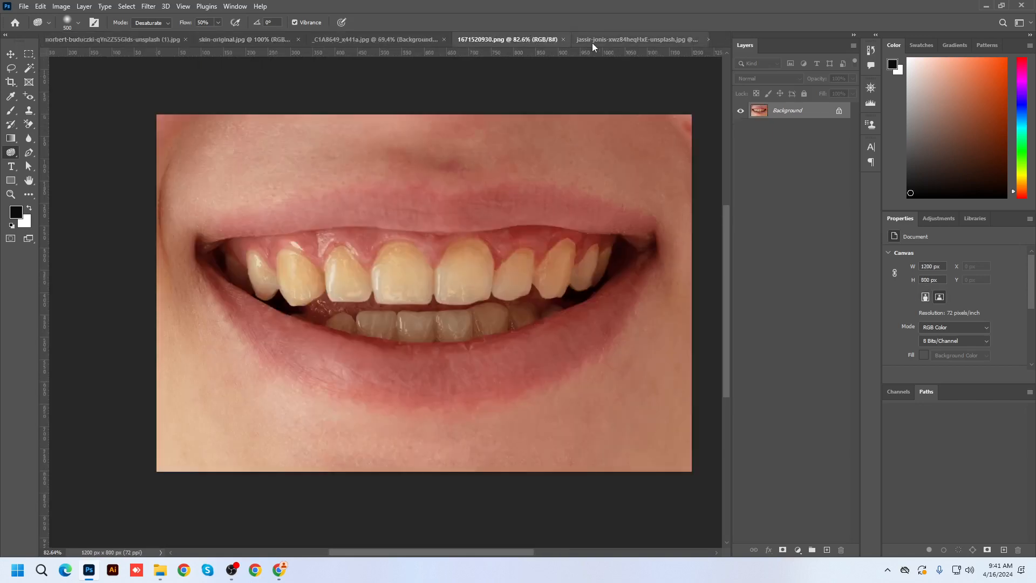
mouse_move(815, 111)
mouse_down()
mouse_move(815, 520)
mouse_move(827, 549)
mouse_up()
scroll(430, 262, up, 2)
scroll(427, 296, down, 3)
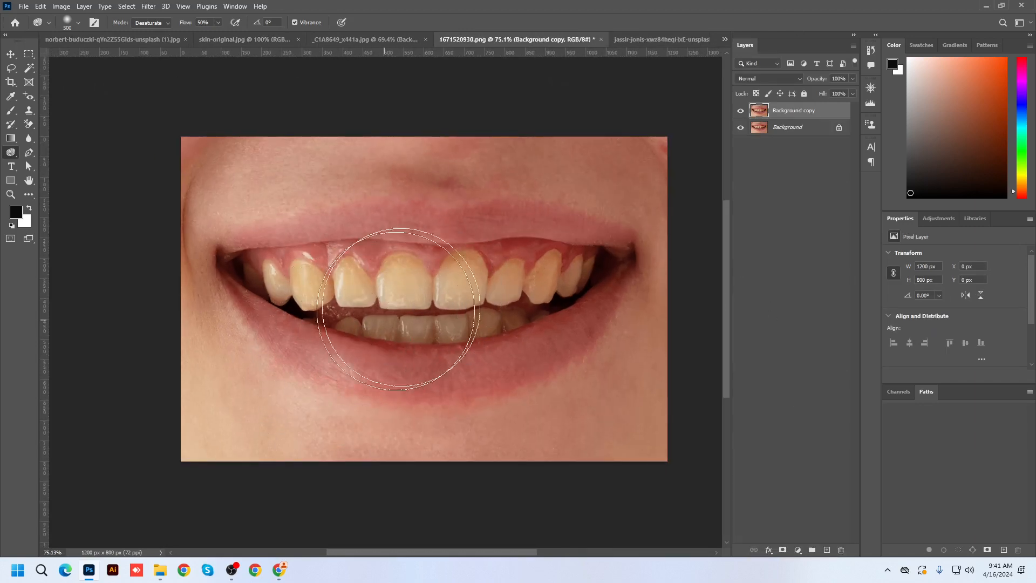
Open what-to-do-with-yellow-teeth.jpg from the PS Retouch Image folder in Photoshop and duplicate its Background layer.
click(157, 573)
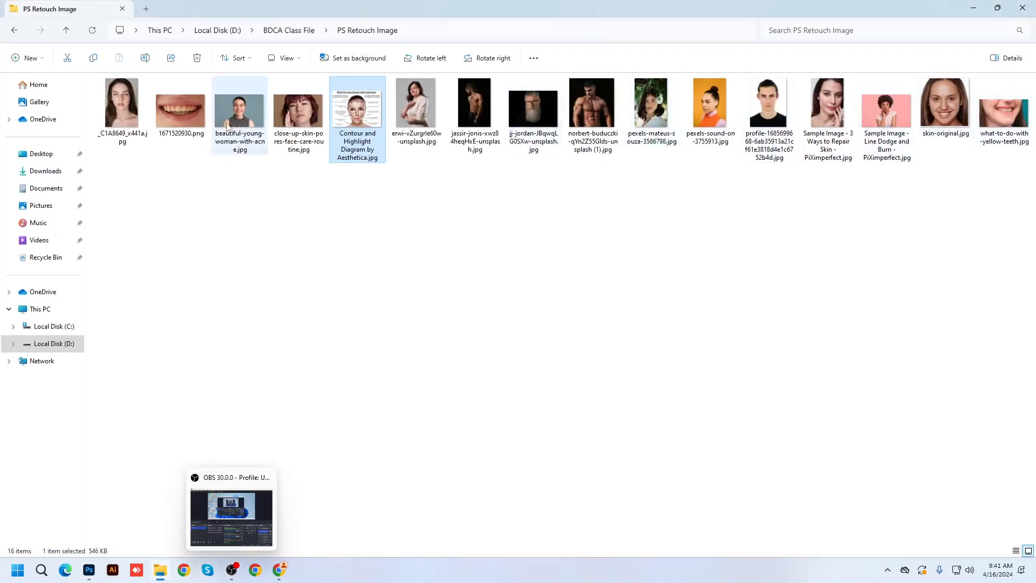
drag(1004, 110, 254, 40)
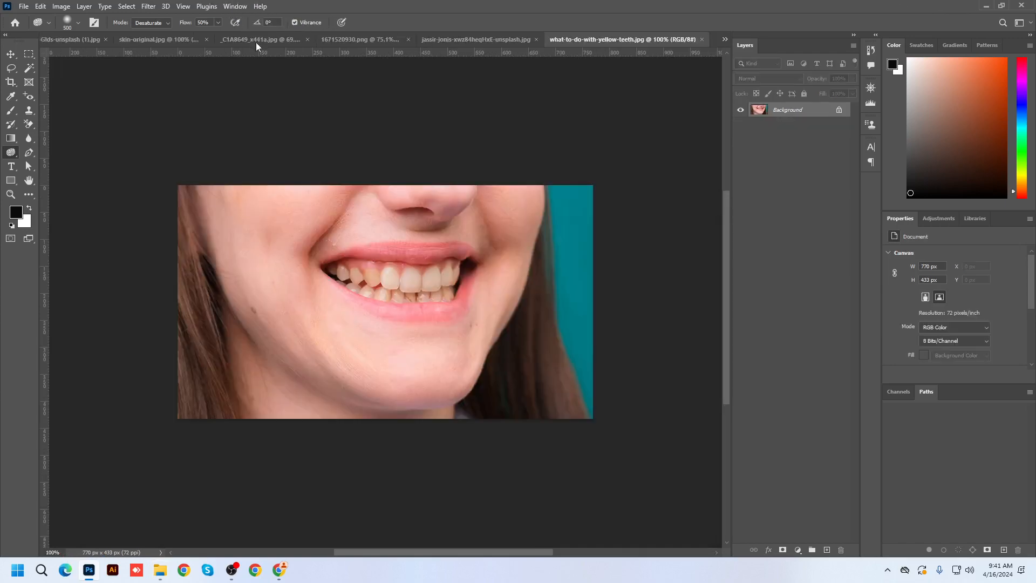
scroll(413, 275, up, 3)
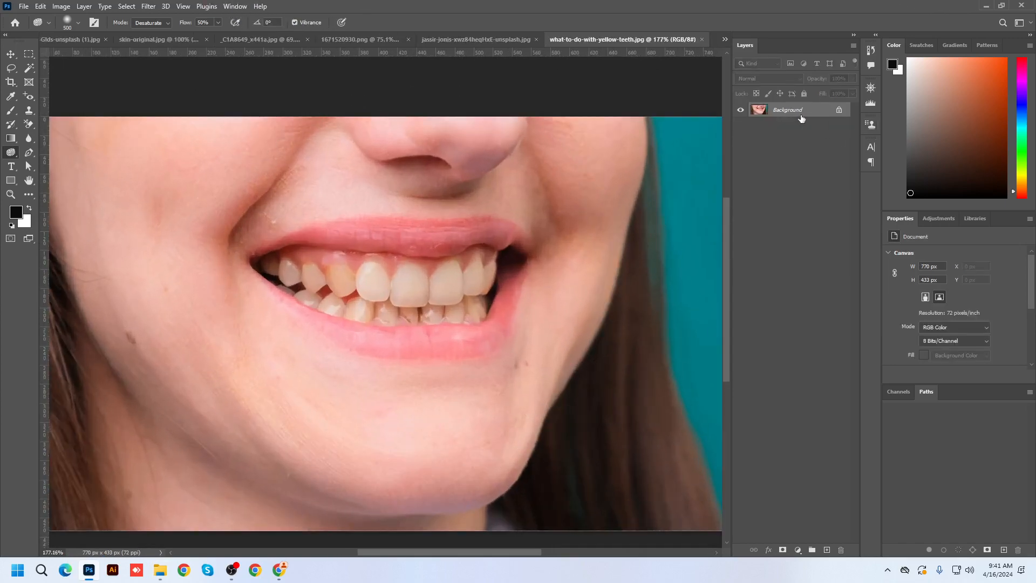
mouse_move(801, 118)
mouse_down()
mouse_move(798, 520)
mouse_move(826, 550)
mouse_up()
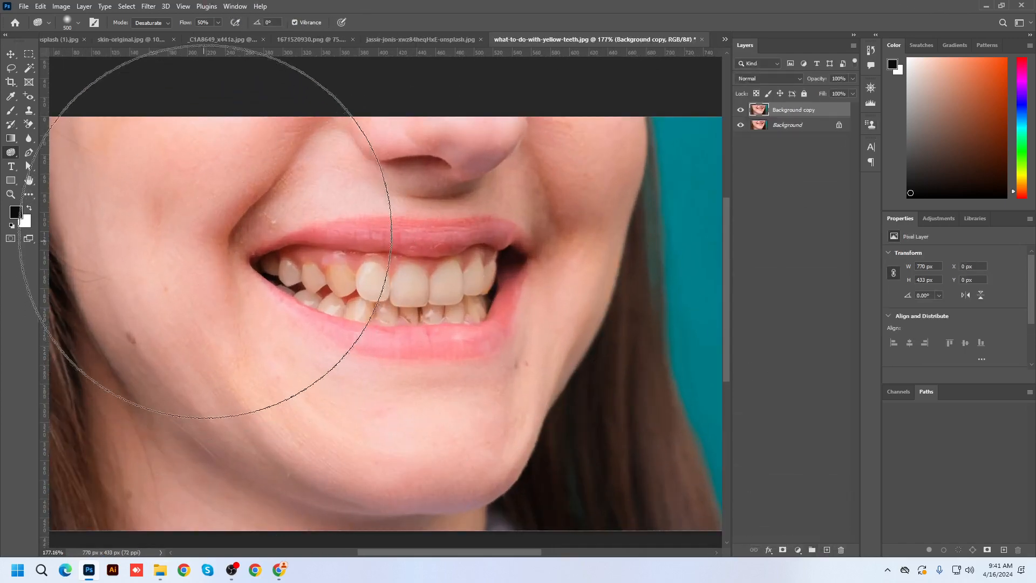
Activate the Dodge tool and reduce its brush size to 30 px for working on the teeth.
click(13, 157)
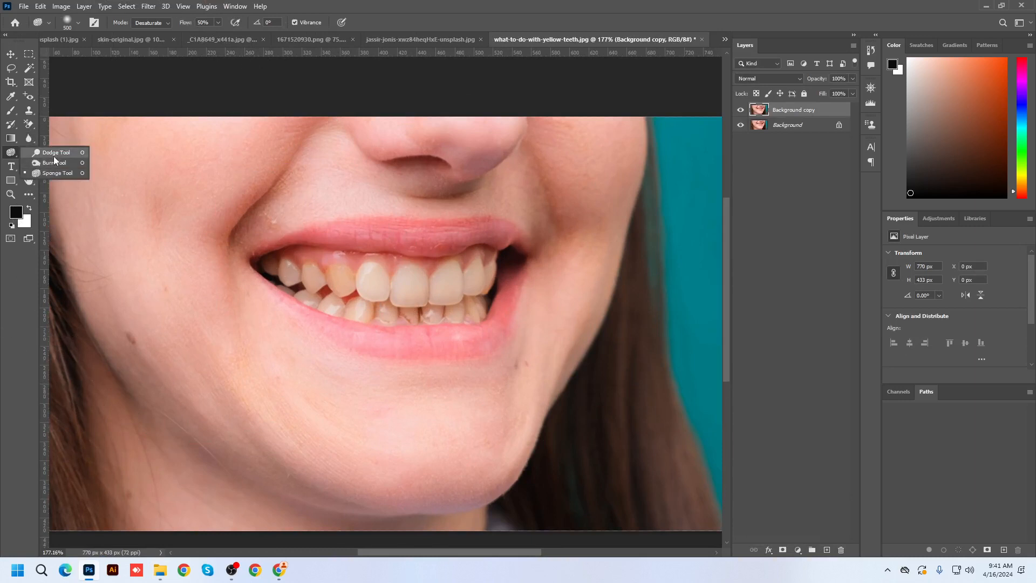
click(51, 153)
key(bracketleft)
key(bracketleft)
key(bracketleft)
key(bracketleft)
key(bracketleft)
key(bracketleft)
key(bracketleft)
key(bracketleft)
key(bracketleft)
key(bracketleft)
key(bracketleft)
key(bracketleft)
key(bracketleft)
key(bracketleft)
key(bracketleft)
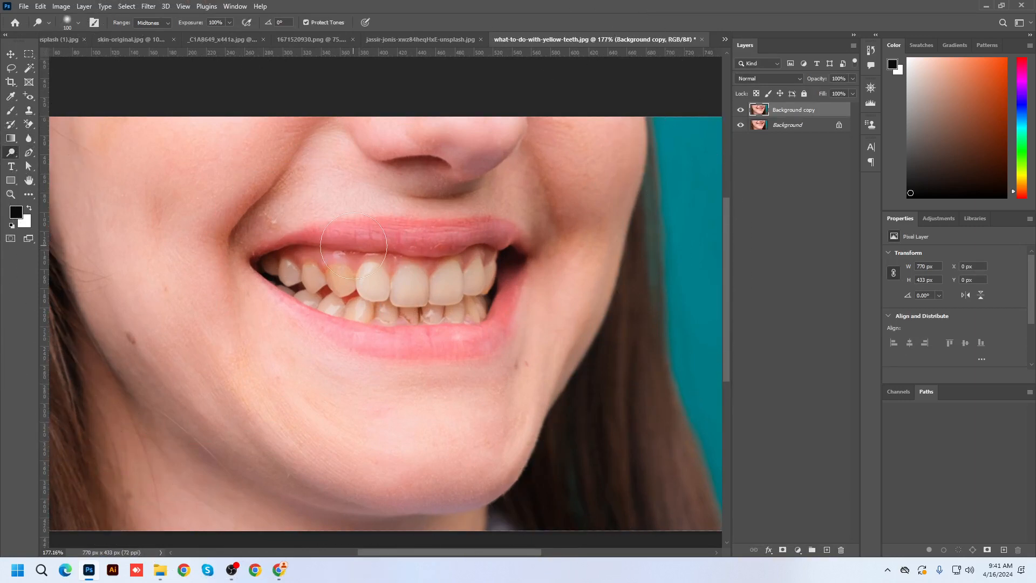
scroll(353, 266, up, 1)
key(bracketleft)
key(bracketleft)
key(bracketleft)
key(bracketleft)
key(bracketleft)
key(bracketleft)
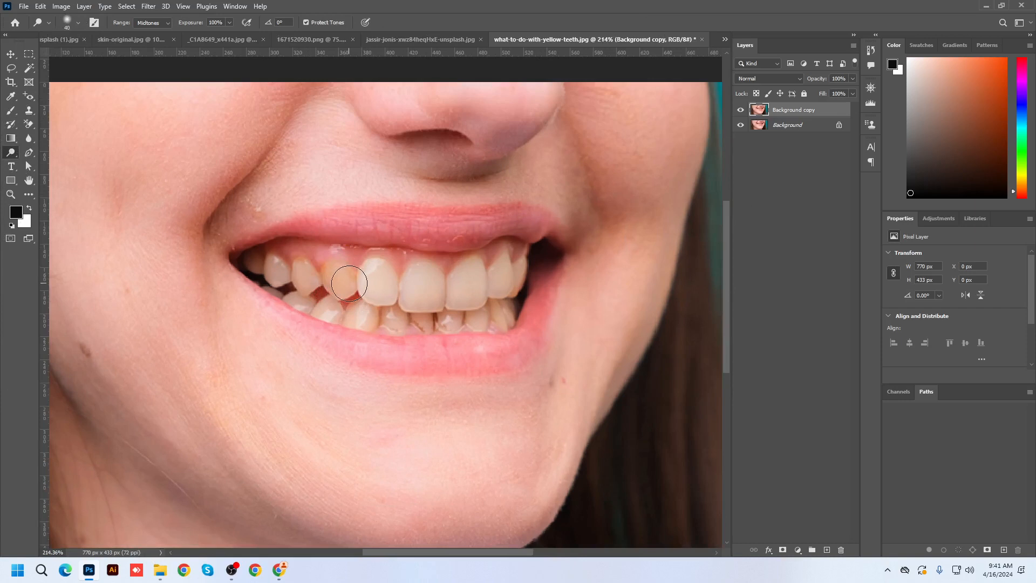
scroll(353, 280, up, 1)
key(bracketleft)
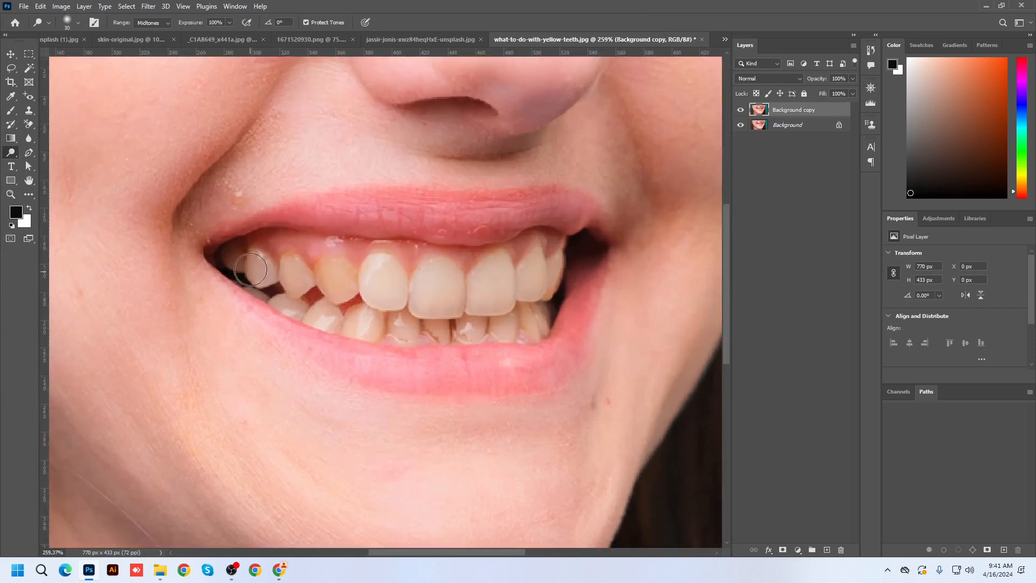
Set the Dodge exposure to 30% with the Midtones range and whiten the upper and lower teeth on the Background copy layer.
mouse_move(250, 269)
mouse_down()
mouse_move(292, 268)
mouse_move(294, 278)
mouse_move(287, 273)
mouse_up()
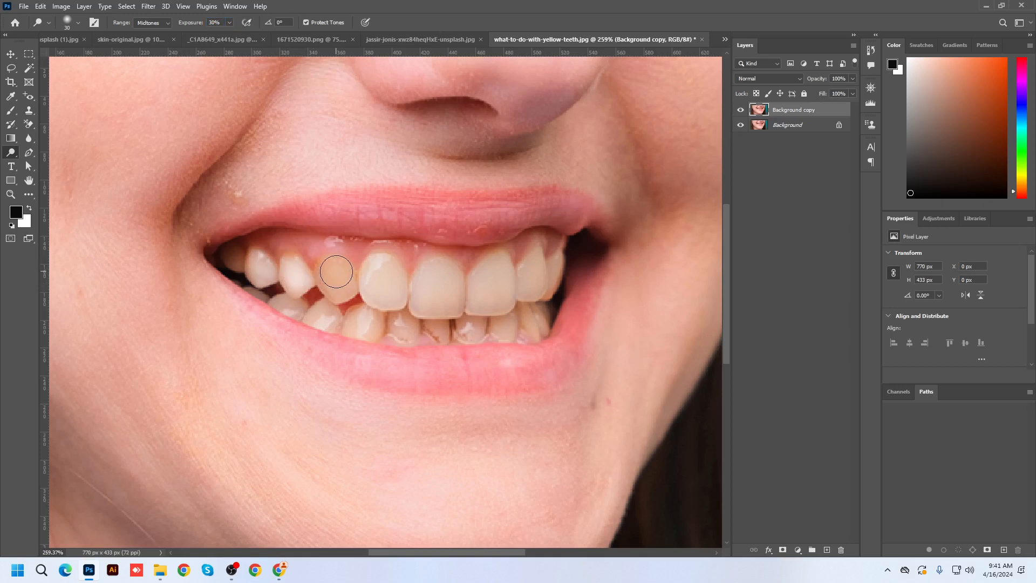
mouse_move(331, 267)
mouse_down()
mouse_move(376, 285)
mouse_move(361, 275)
mouse_move(370, 290)
mouse_move(389, 289)
mouse_move(390, 275)
mouse_move(431, 303)
mouse_move(420, 305)
mouse_move(430, 280)
mouse_move(454, 297)
mouse_move(453, 274)
mouse_move(438, 298)
mouse_move(478, 304)
mouse_move(481, 272)
mouse_move(506, 274)
mouse_move(475, 311)
mouse_move(532, 268)
mouse_move(531, 281)
mouse_move(546, 285)
mouse_move(537, 316)
mouse_move(521, 323)
mouse_move(426, 324)
mouse_move(324, 308)
mouse_move(355, 316)
mouse_move(249, 272)
mouse_move(353, 322)
mouse_move(438, 325)
mouse_move(410, 330)
mouse_move(525, 316)
mouse_move(551, 294)
mouse_move(540, 317)
mouse_move(480, 318)
mouse_move(291, 283)
mouse_move(237, 261)
mouse_move(335, 271)
mouse_move(330, 293)
mouse_move(350, 296)
mouse_move(338, 309)
mouse_move(420, 306)
mouse_move(414, 323)
mouse_move(509, 322)
mouse_move(555, 274)
mouse_move(522, 318)
mouse_move(263, 272)
mouse_move(236, 258)
mouse_up()
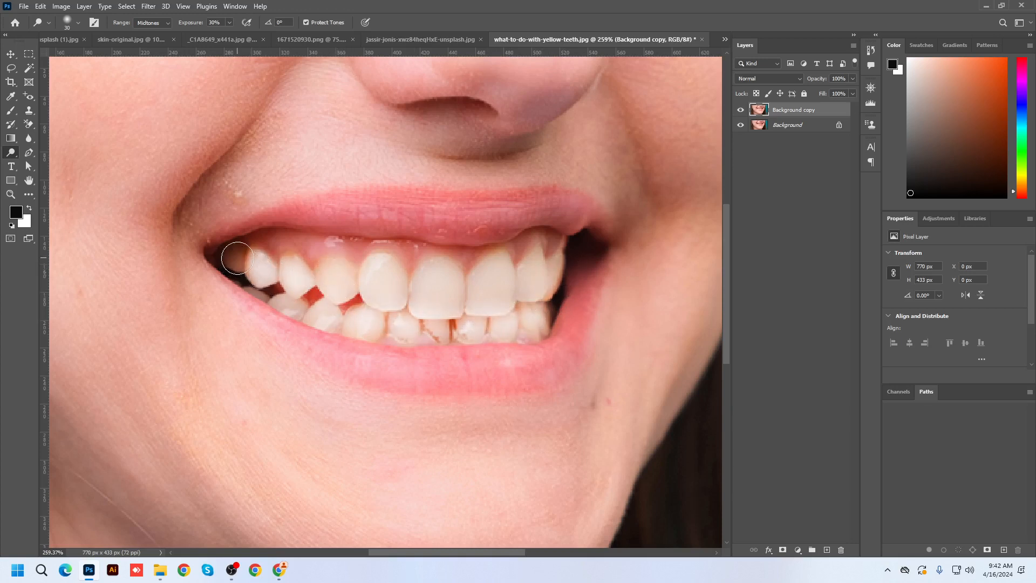
mouse_move(395, 284)
mouse_down()
mouse_move(423, 294)
mouse_move(366, 309)
mouse_move(298, 299)
mouse_move(367, 323)
mouse_move(503, 324)
mouse_up()
scroll(504, 295, down, 5)
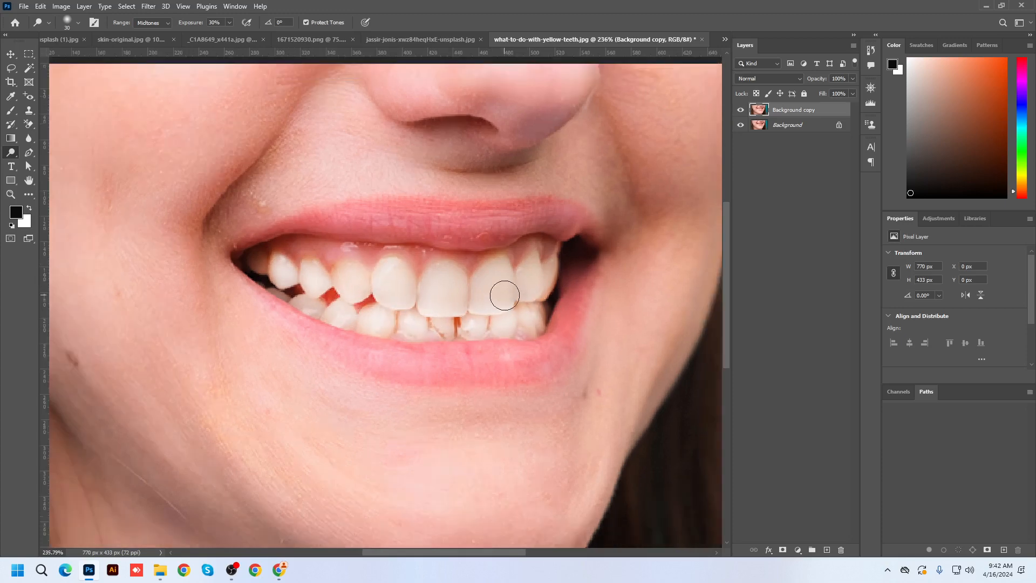
scroll(496, 294, up, 6)
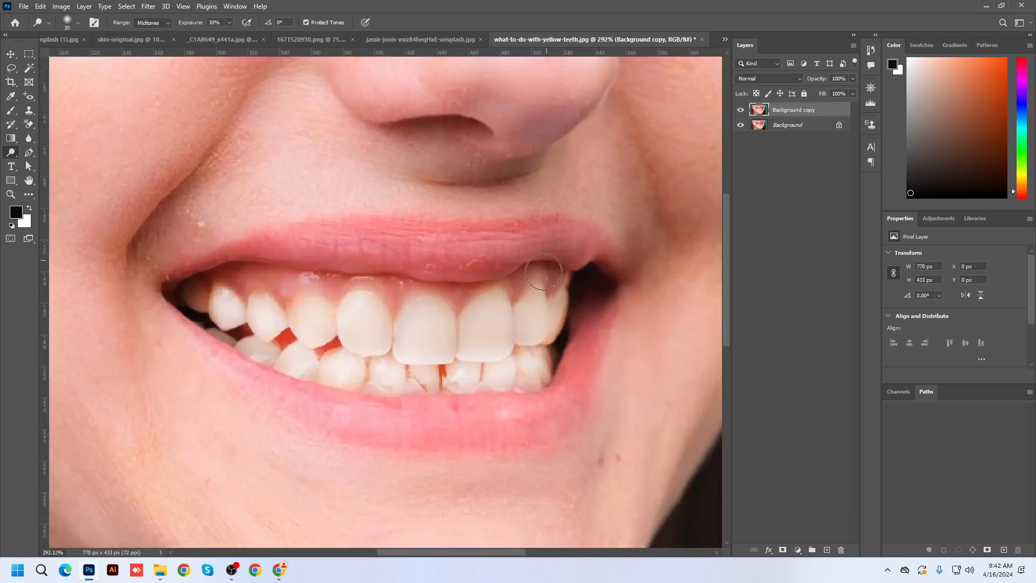
Compare the teeth before and after whitening by toggling the Background copy layer's visibility, and view the whole photo.
click(742, 110)
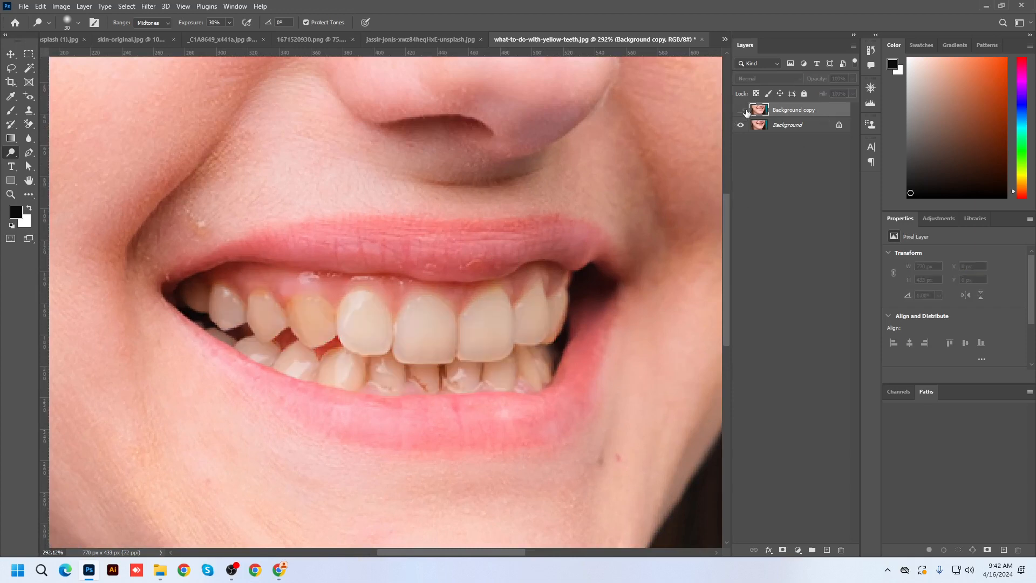
click(741, 110)
click(742, 110)
click(741, 110)
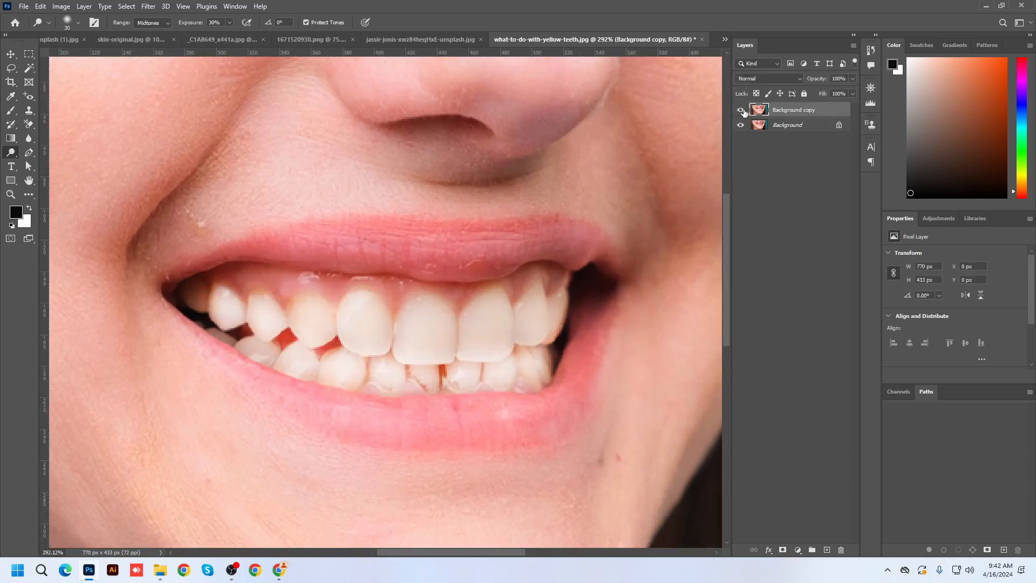
click(742, 110)
click(741, 110)
scroll(331, 324, down, 5)
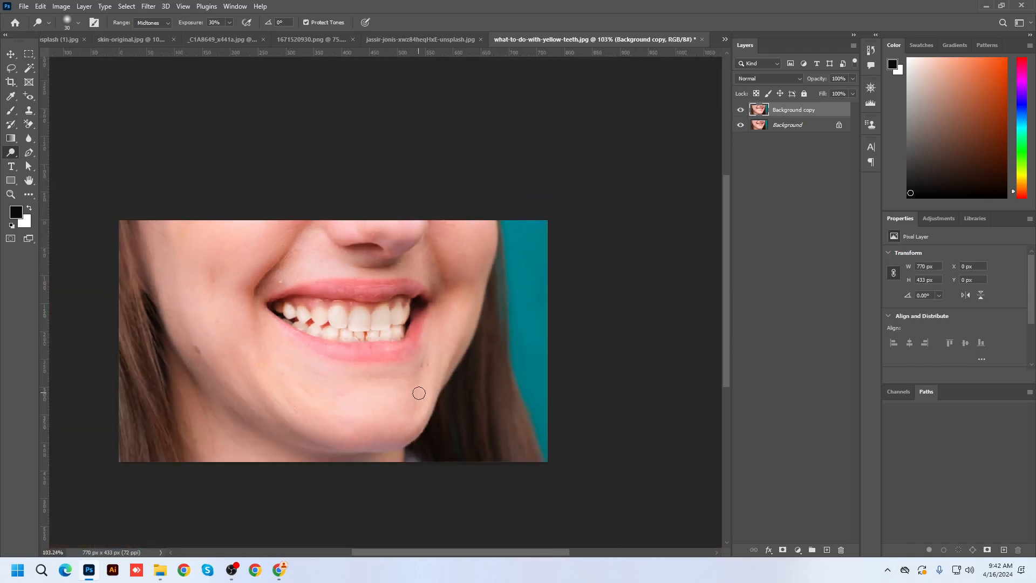
Look through the open photos for another image to retouch.
click(405, 38)
click(303, 42)
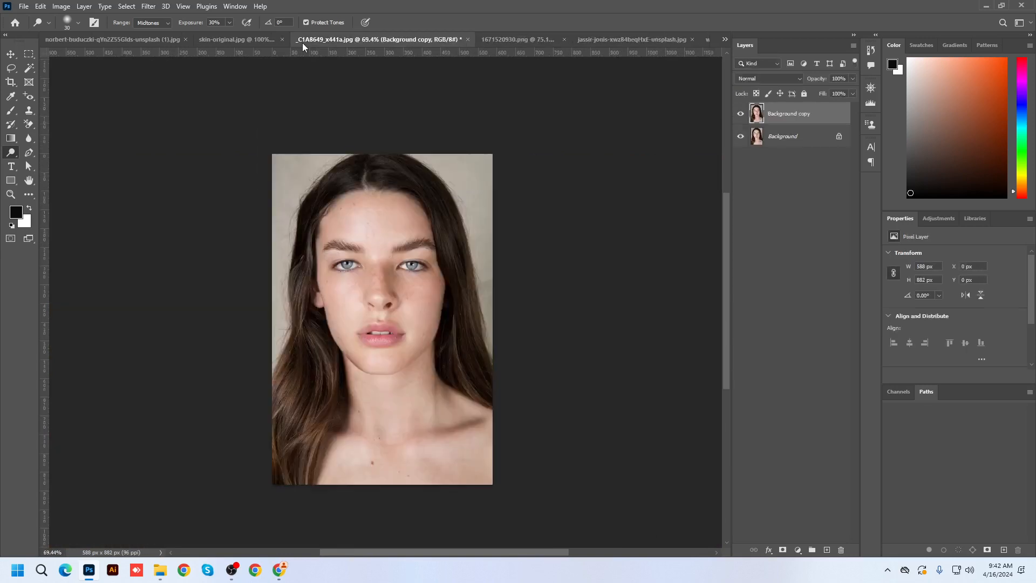
click(241, 43)
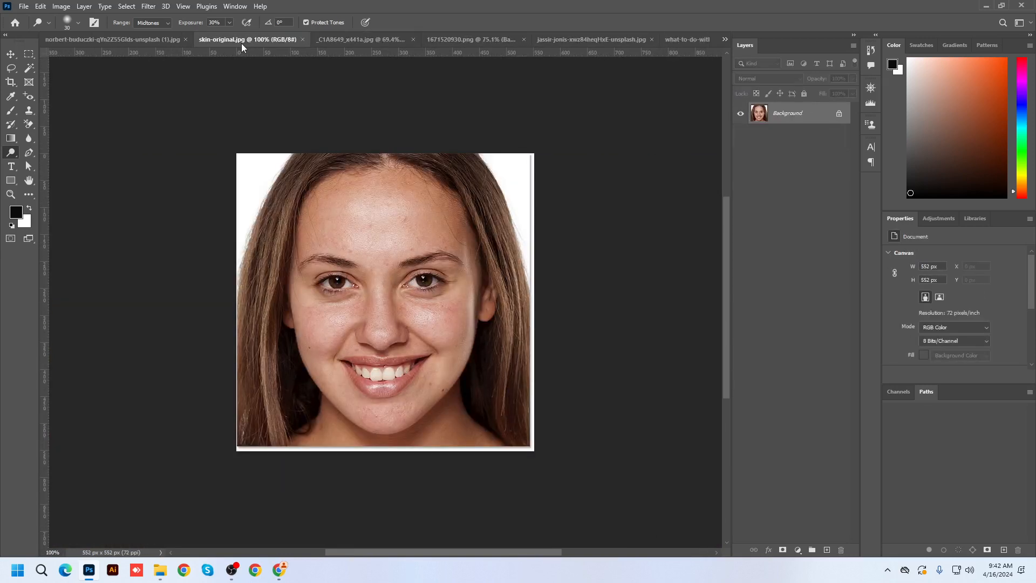
click(152, 42)
click(685, 40)
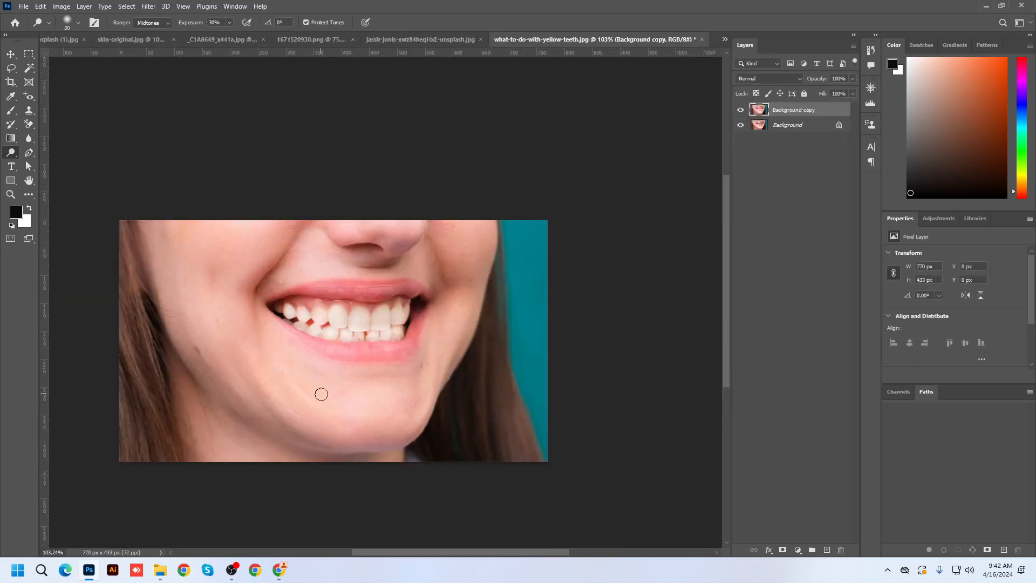
click(725, 39)
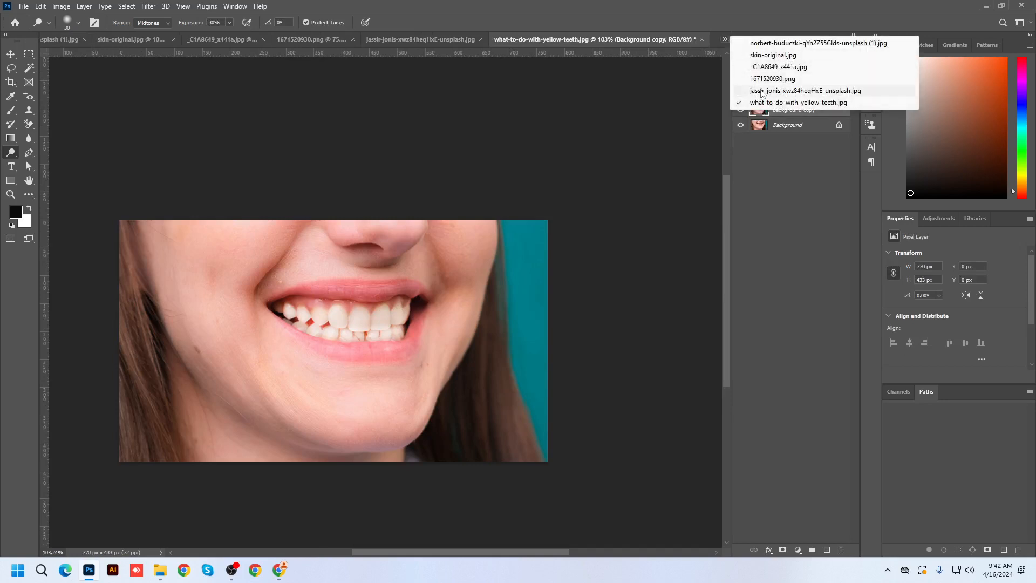
click(762, 90)
click(725, 39)
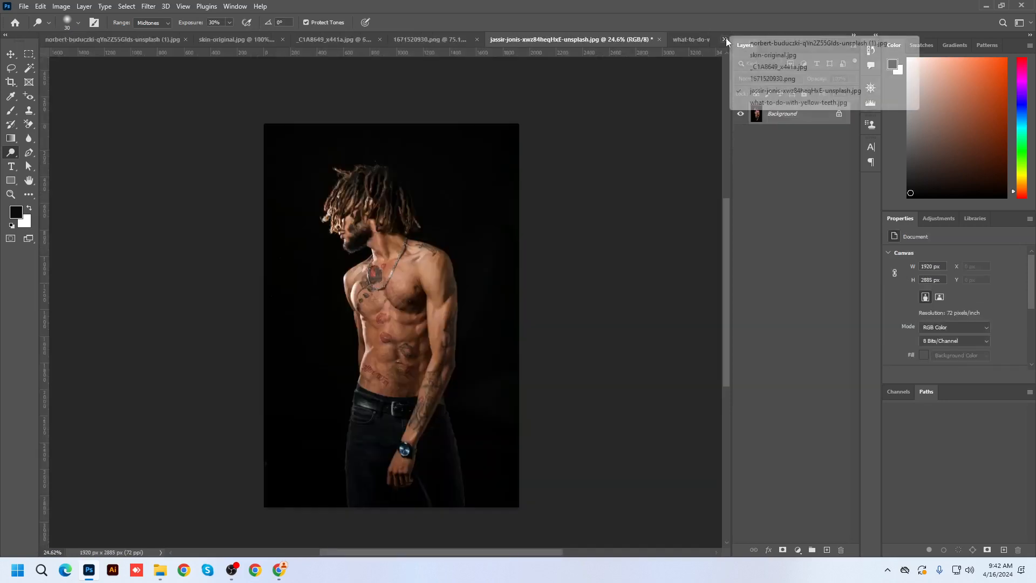
click(761, 47)
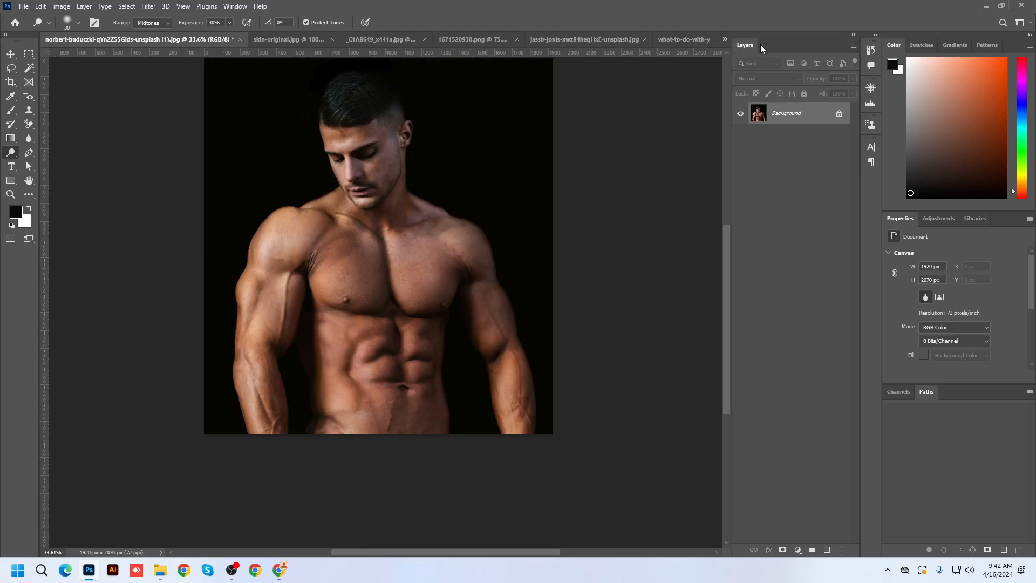
Switch to 1671520930.png and enlarge the Dodge brush to 45 px for its yellow teeth.
click(725, 38)
click(758, 83)
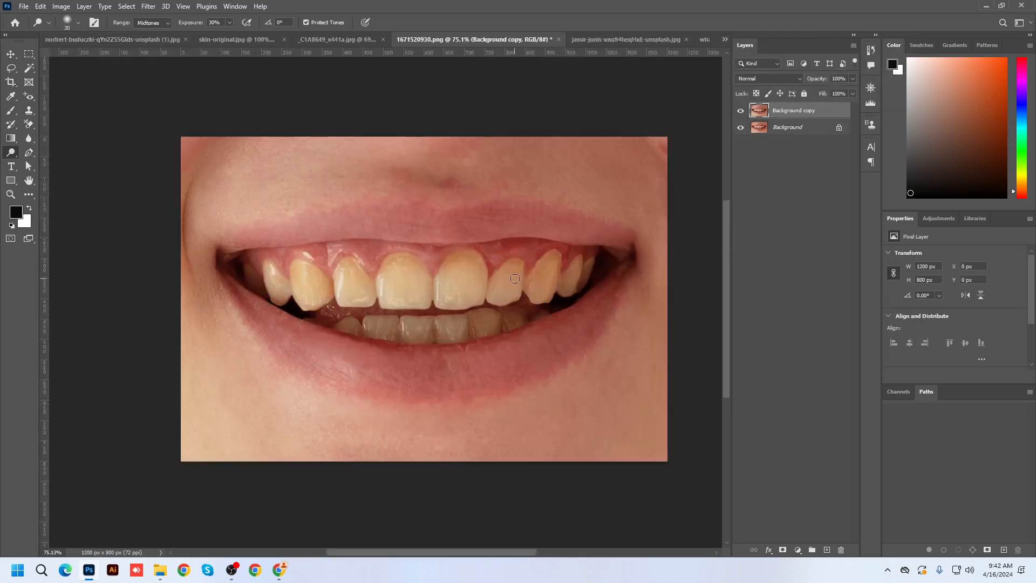
scroll(516, 278, up, 4)
scroll(413, 300, down, 3)
key(bracketright)
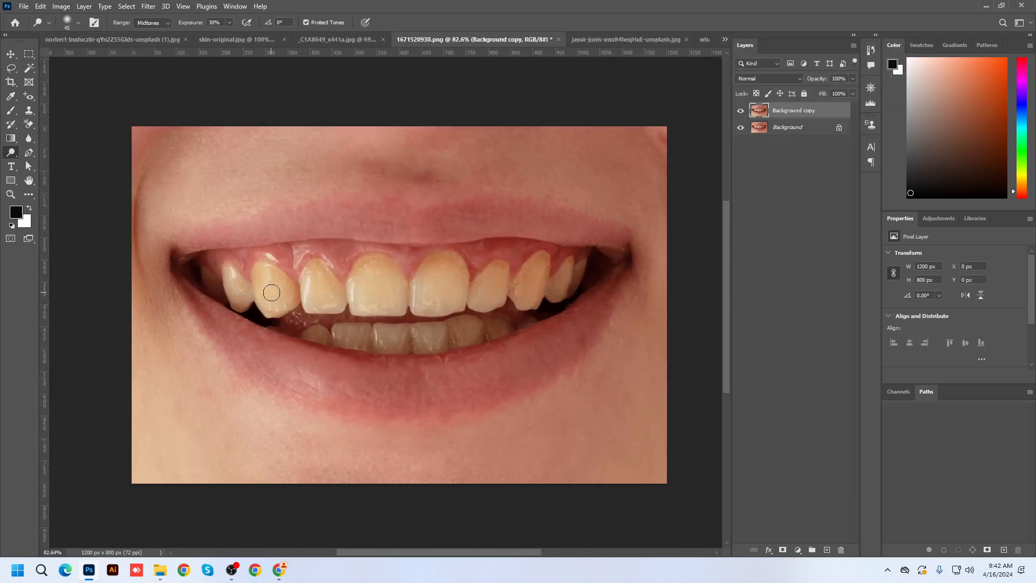
Whiten the upper and lower teeth on the Background copy layer with the Dodge tool at Midtones and 30% exposure.
mouse_move(267, 283)
mouse_down()
mouse_move(303, 309)
mouse_move(459, 292)
mouse_move(490, 274)
mouse_move(357, 295)
mouse_move(305, 273)
mouse_move(389, 261)
mouse_move(380, 268)
mouse_move(495, 280)
mouse_move(437, 264)
mouse_move(426, 311)
mouse_move(455, 284)
mouse_move(508, 287)
mouse_move(495, 312)
mouse_move(546, 273)
mouse_move(516, 296)
mouse_move(521, 314)
mouse_move(566, 279)
mouse_move(539, 303)
mouse_move(370, 351)
mouse_move(386, 327)
mouse_move(524, 328)
mouse_move(398, 340)
mouse_move(489, 320)
mouse_move(346, 336)
mouse_move(222, 272)
mouse_move(334, 319)
mouse_move(435, 333)
mouse_move(543, 305)
mouse_up()
key(bracketright)
key(bracketright)
key(bracketleft)
key(bracketleft)
mouse_move(469, 332)
mouse_down()
mouse_move(308, 334)
mouse_move(362, 344)
mouse_move(526, 314)
mouse_move(459, 325)
mouse_up()
scroll(521, 314, down, 1)
scroll(463, 322, down, 1)
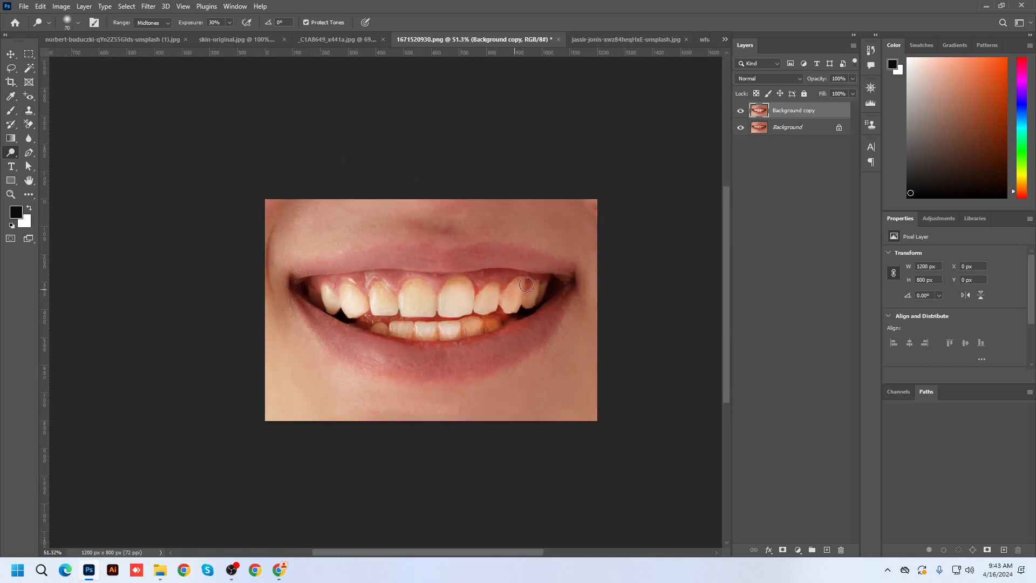
Lighten one of the two large upper front teeth further with a 45 px Dodge brush.
scroll(495, 315, down, 1)
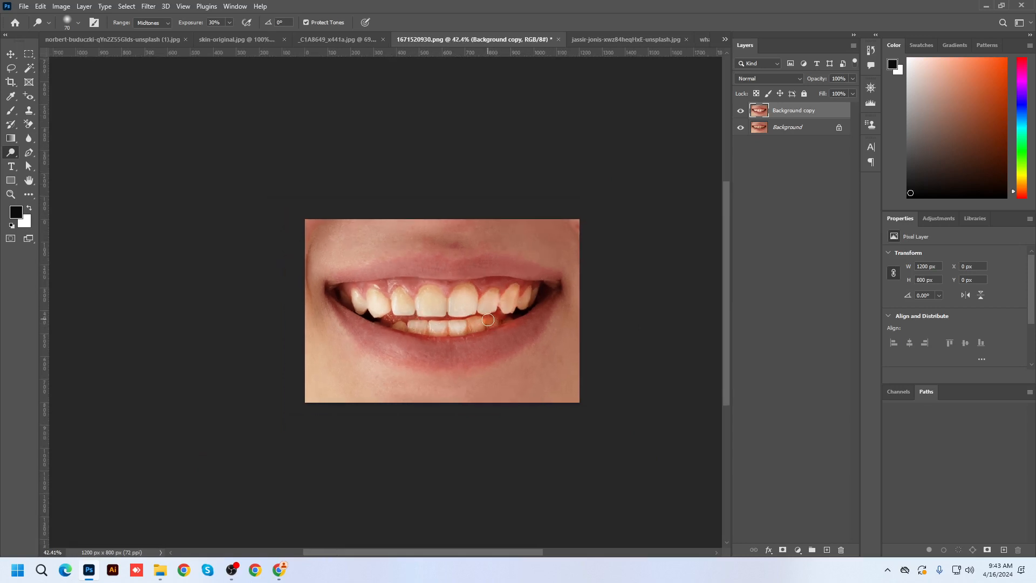
scroll(486, 319, up, 2)
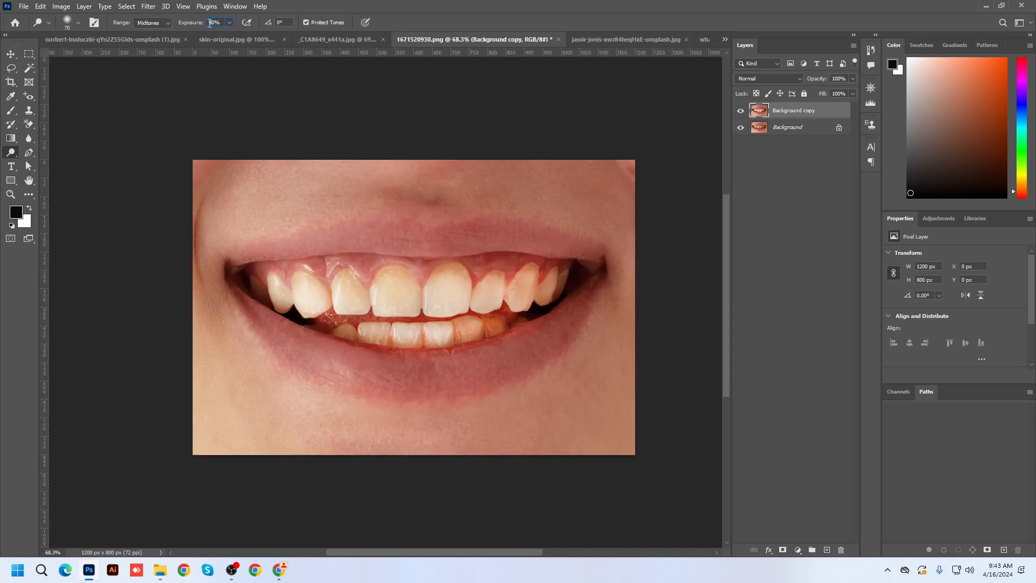
scroll(461, 230, up, 2)
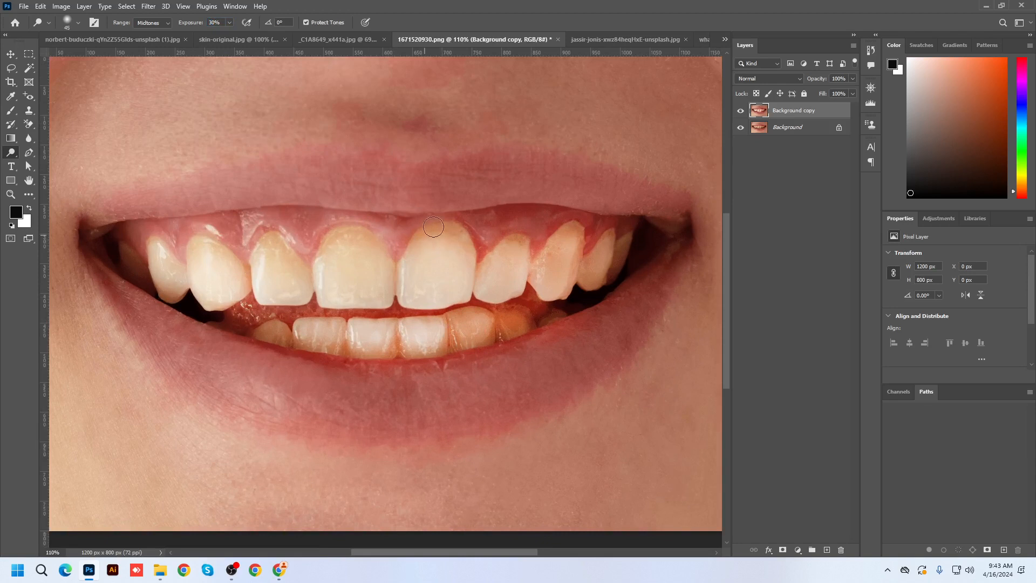
mouse_move(434, 227)
mouse_down()
mouse_move(468, 239)
mouse_move(433, 232)
mouse_move(423, 243)
mouse_move(454, 229)
mouse_move(449, 261)
mouse_move(421, 247)
mouse_move(444, 298)
mouse_up()
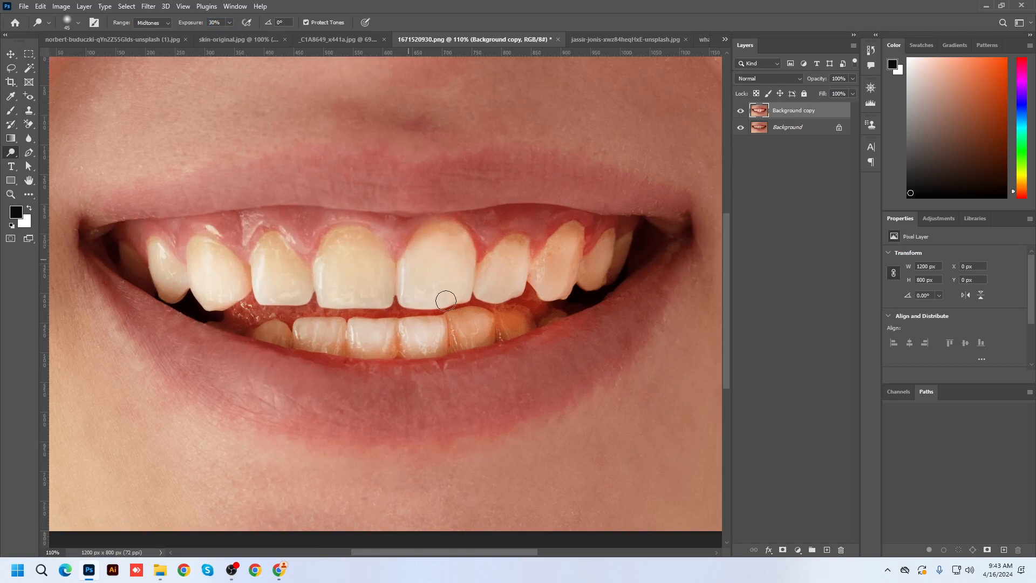
Compare the close-up smile before and after whitening by toggling the Background copy layer's visibility.
scroll(443, 285, down, 4)
click(741, 110)
click(741, 111)
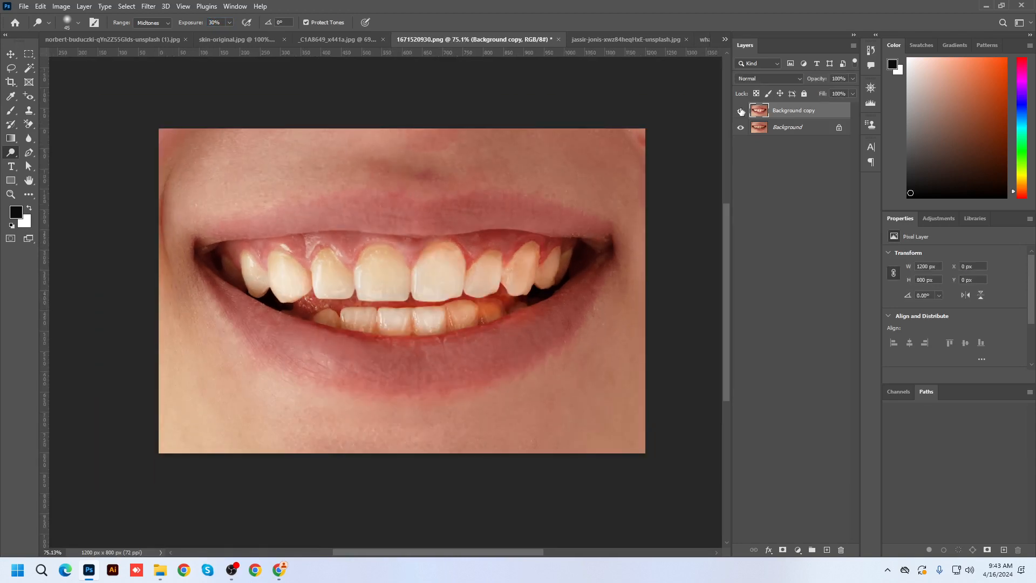
click(741, 110)
click(741, 111)
click(740, 111)
click(740, 111)
Switch to the photo of the muscular short-haired man and examine his chest and abdomen.
click(106, 39)
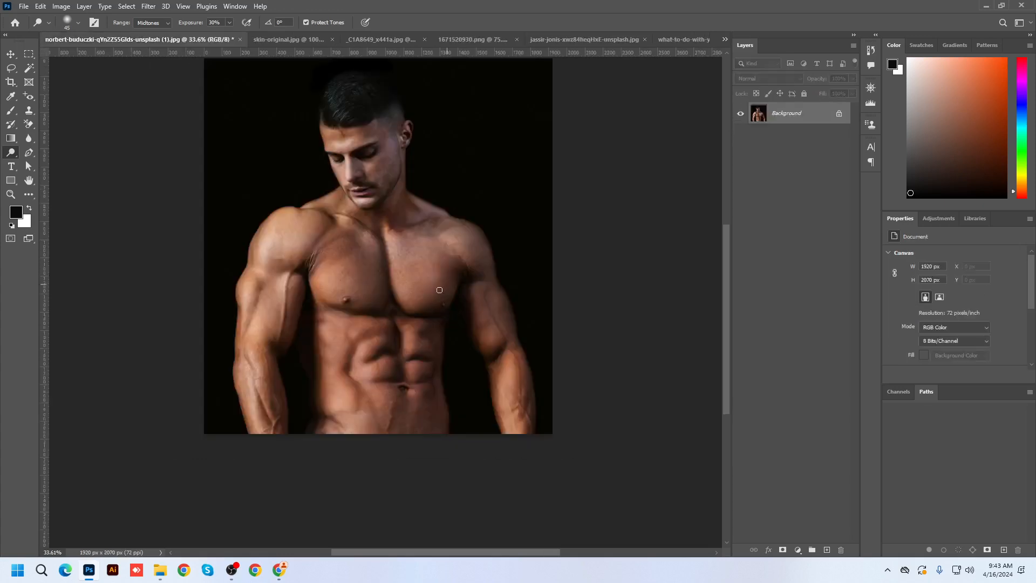
scroll(439, 290, up, 4)
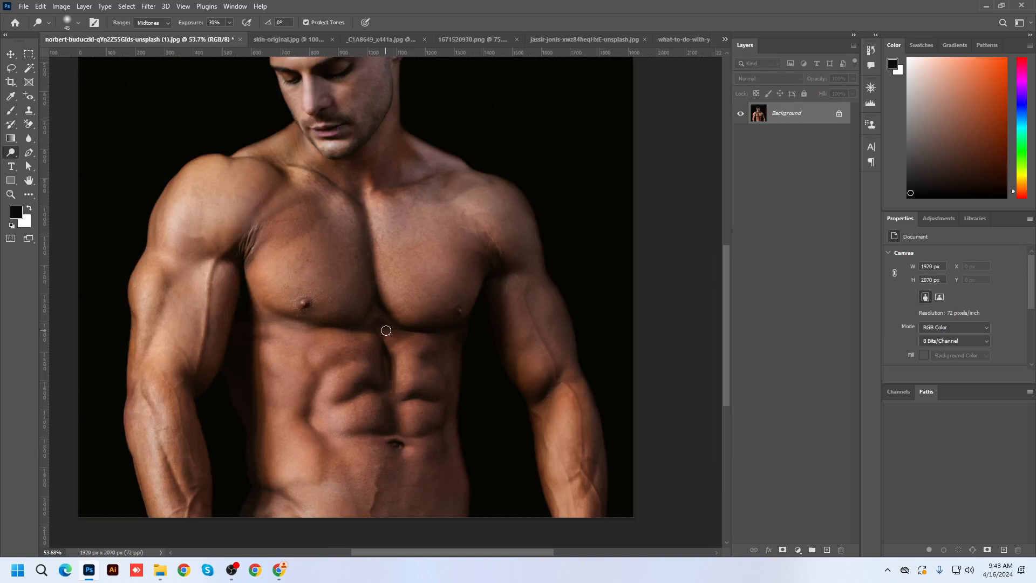
scroll(386, 349, down, 3)
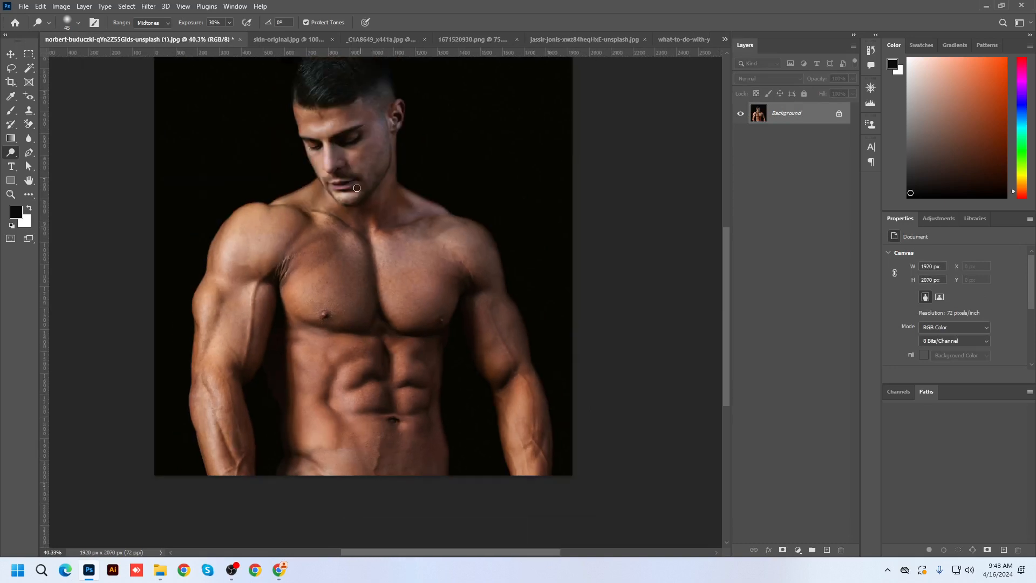
Reorder the open documents, moving _C1A8649_x441a.jpg ahead of skin-original.jpg and 1671520930.png to the end.
click(283, 41)
mouse_move(283, 40)
mouse_down()
mouse_move(338, 41)
mouse_move(302, 38)
mouse_up()
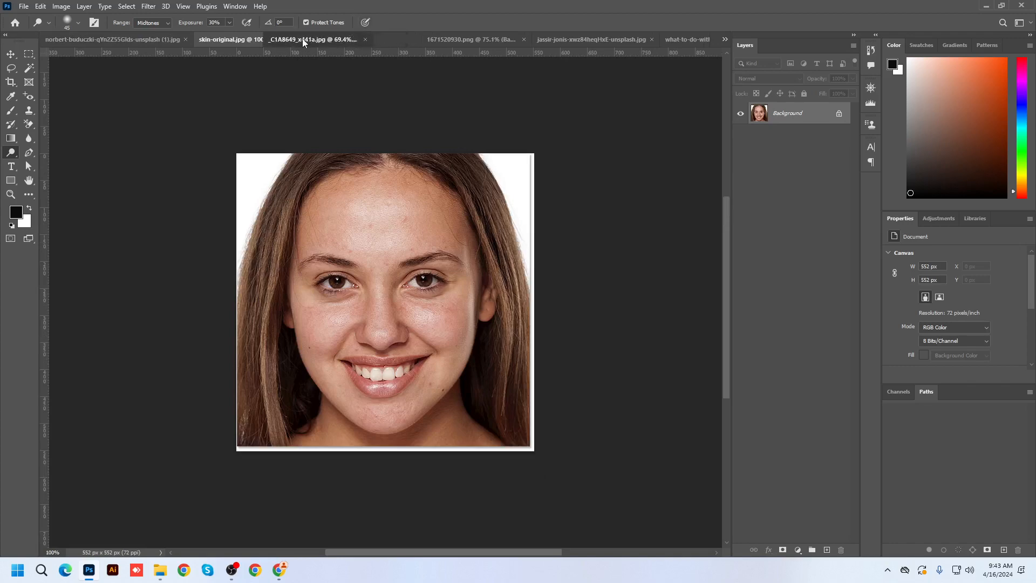
click(245, 41)
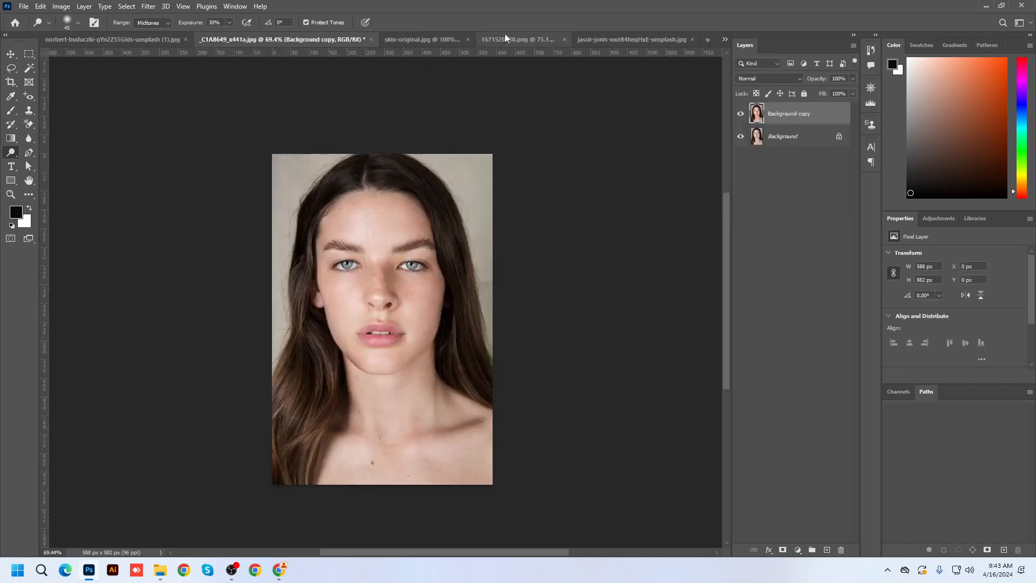
drag(505, 38, 688, 40)
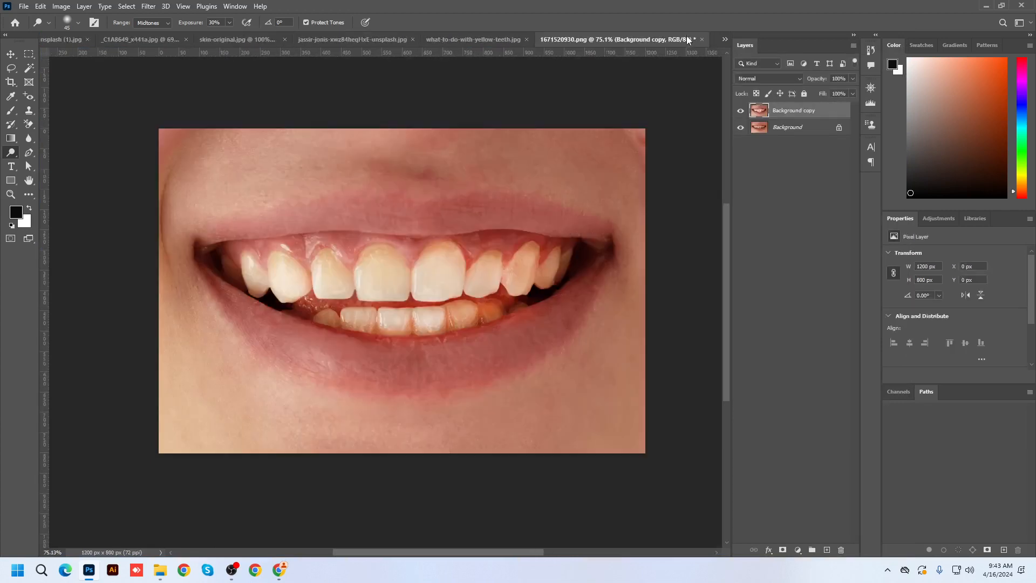
Review the yellow-teeth, long-haired woman and muscular man photos among the open documents.
click(724, 42)
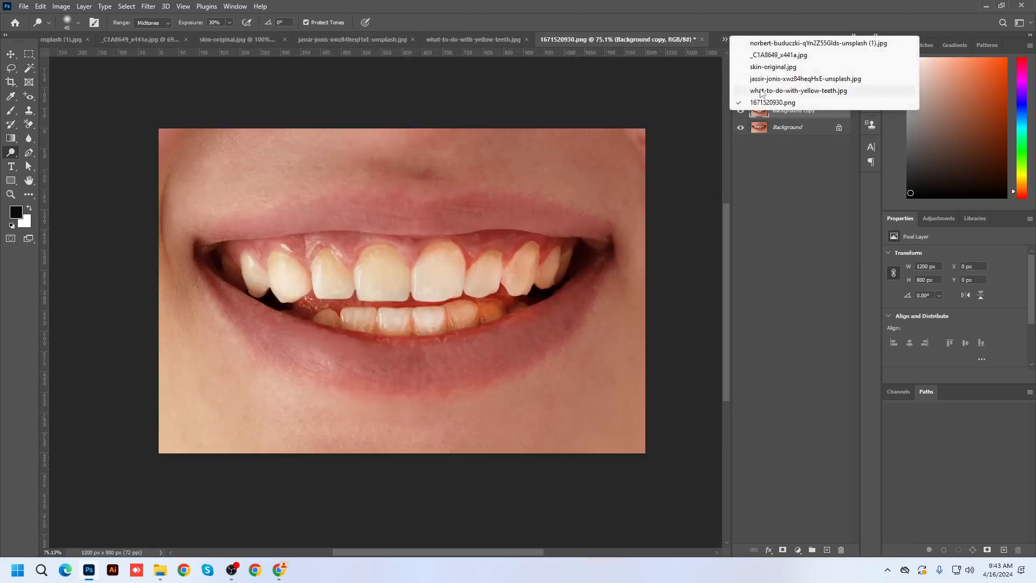
click(761, 93)
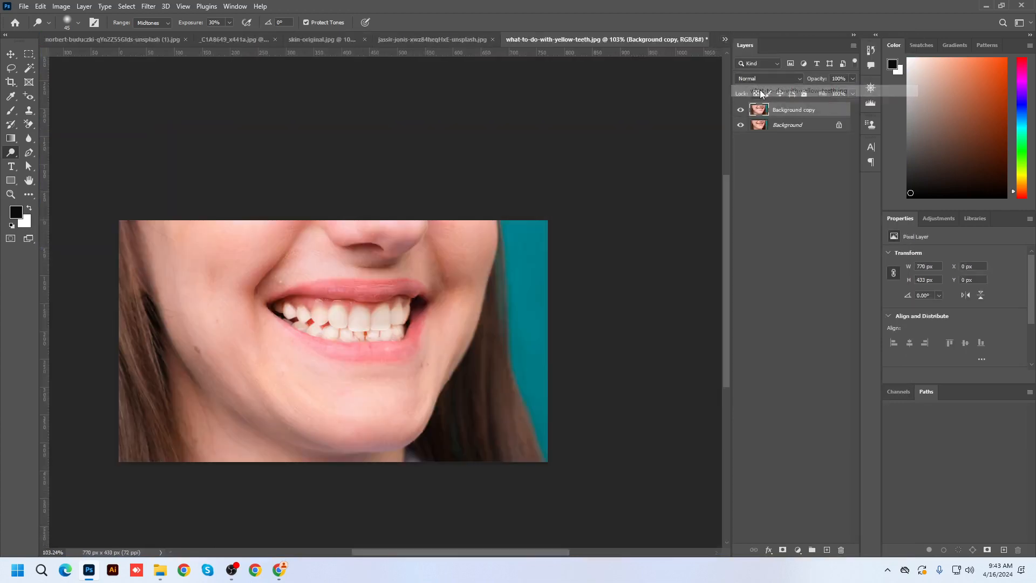
click(724, 41)
click(761, 54)
click(726, 41)
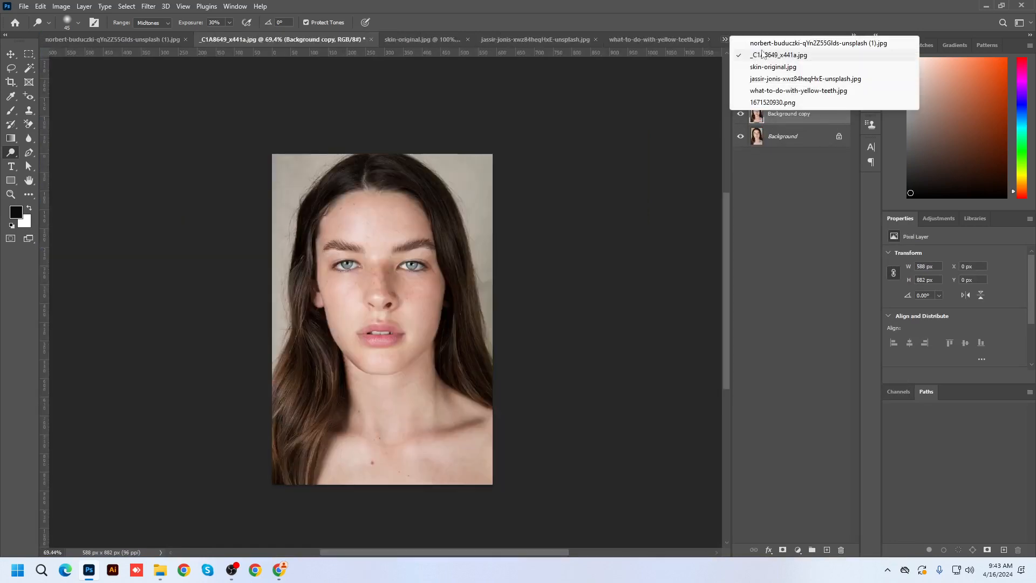
click(761, 42)
click(724, 40)
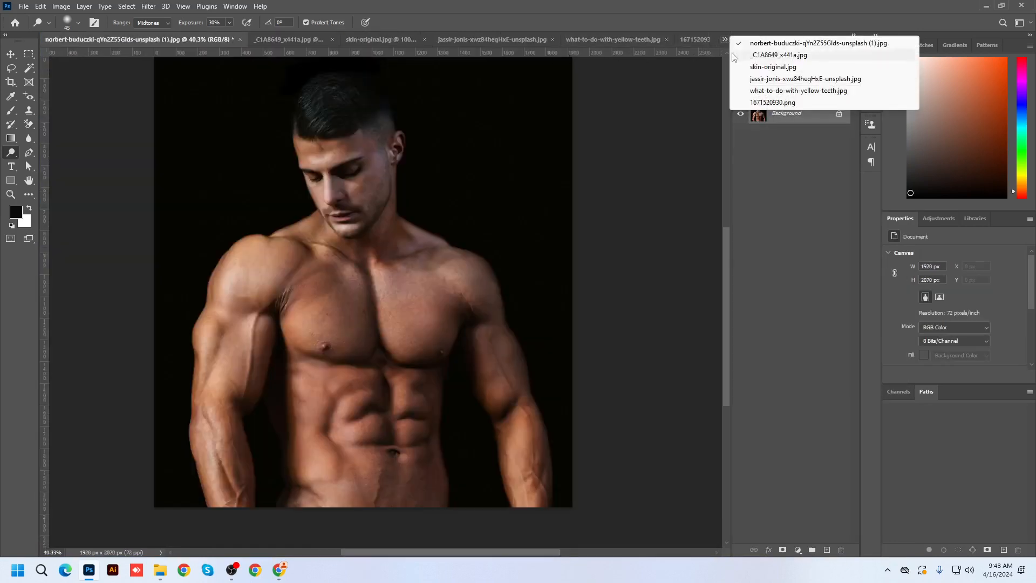
click(758, 90)
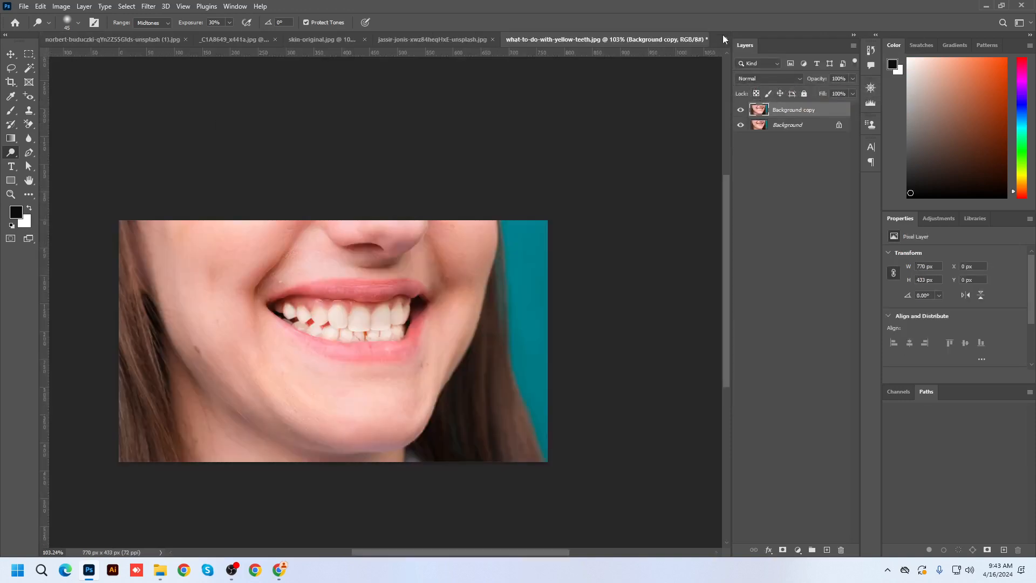
Switch to the photo of the tattooed man with dreadlocks and move its document directly after the first one.
click(724, 40)
click(755, 78)
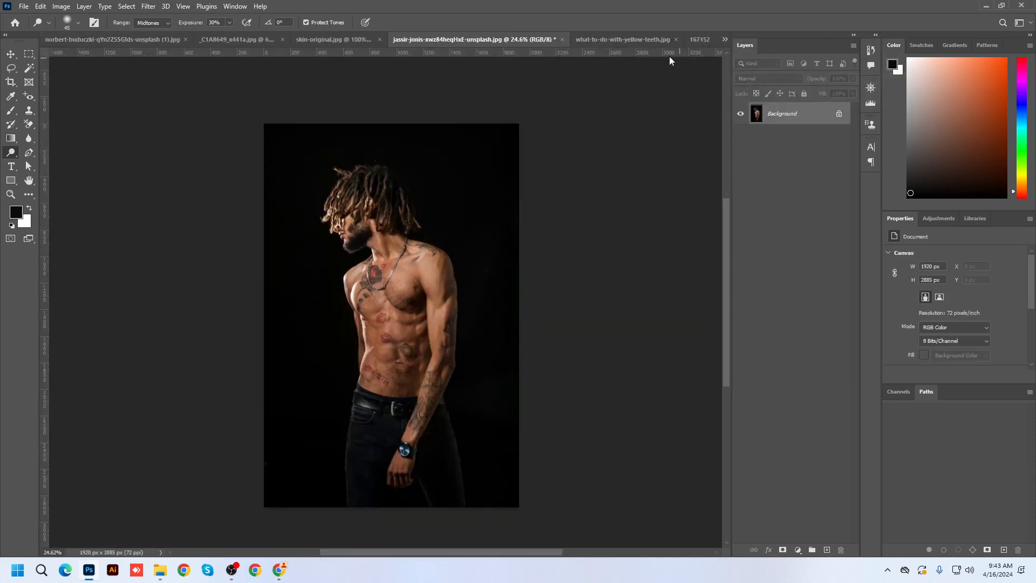
drag(517, 42, 298, 41)
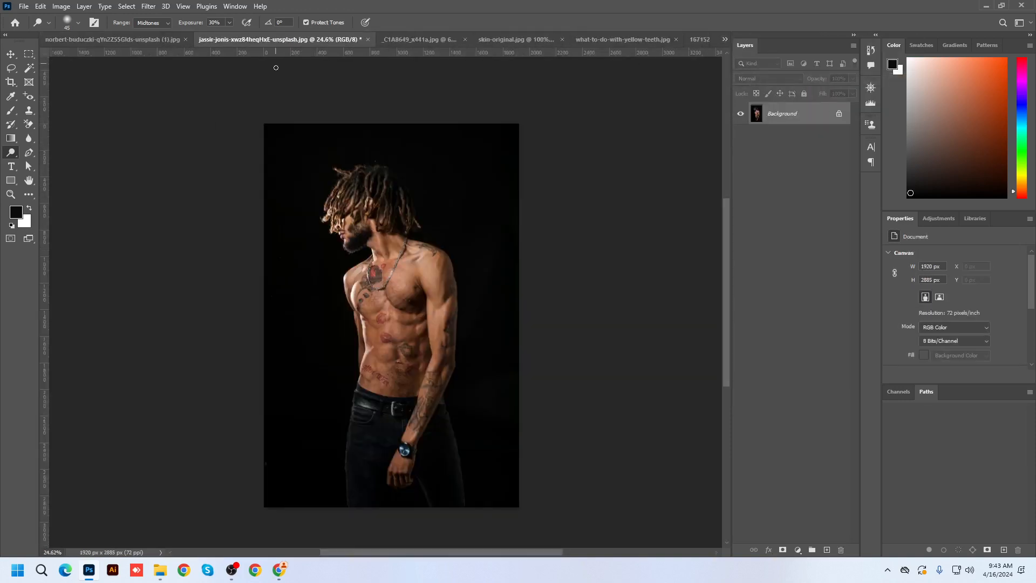
scroll(298, 124, up, 3)
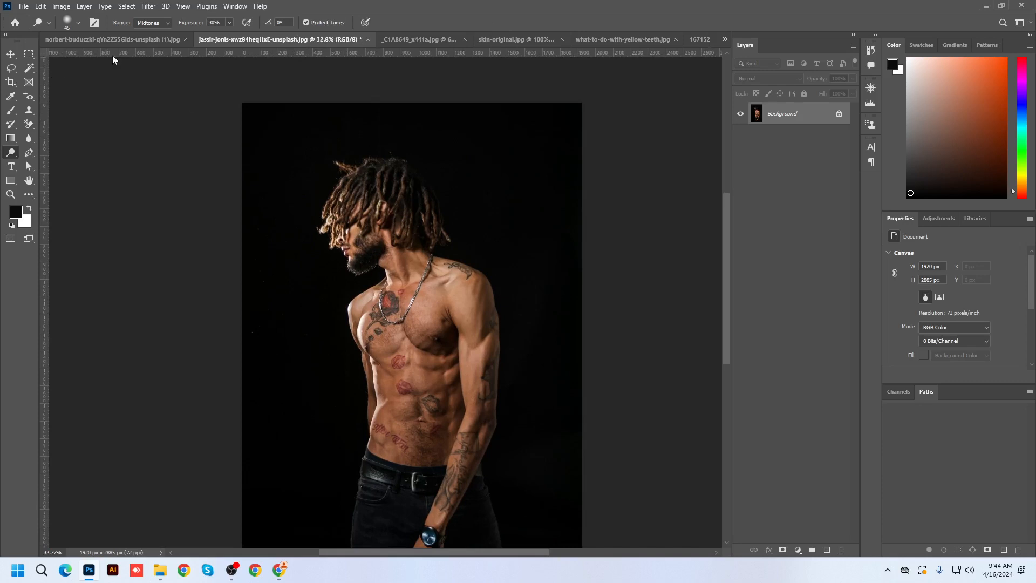
Switch to the muscular short-haired man's photo and duplicate its Background layer.
click(127, 40)
scroll(356, 271, up, 2)
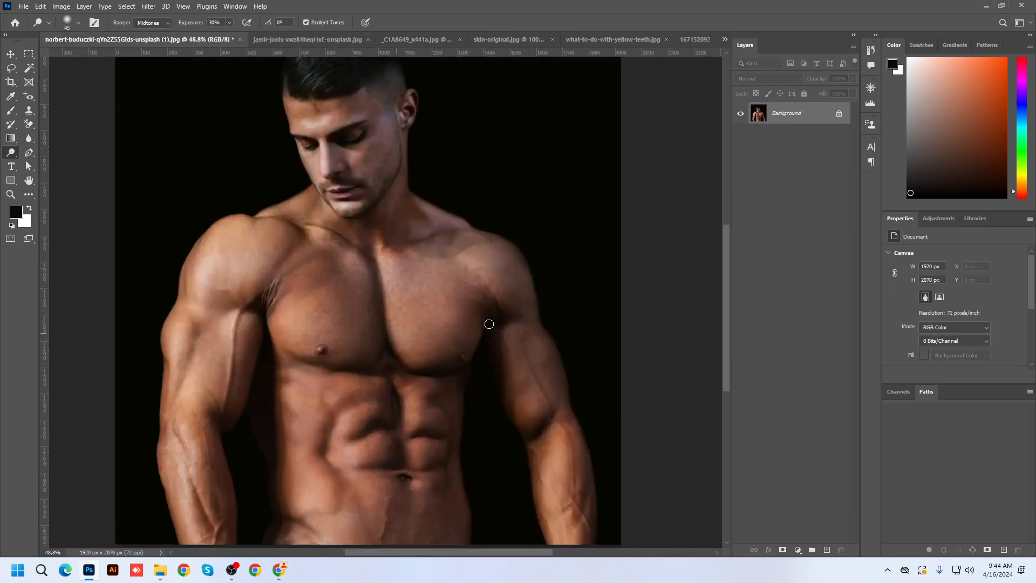
drag(801, 121, 827, 545)
Enlarge the Dodge brush to 125 px and lighten one side of the man's chest on the Background copy layer.
scroll(321, 342, up, 2)
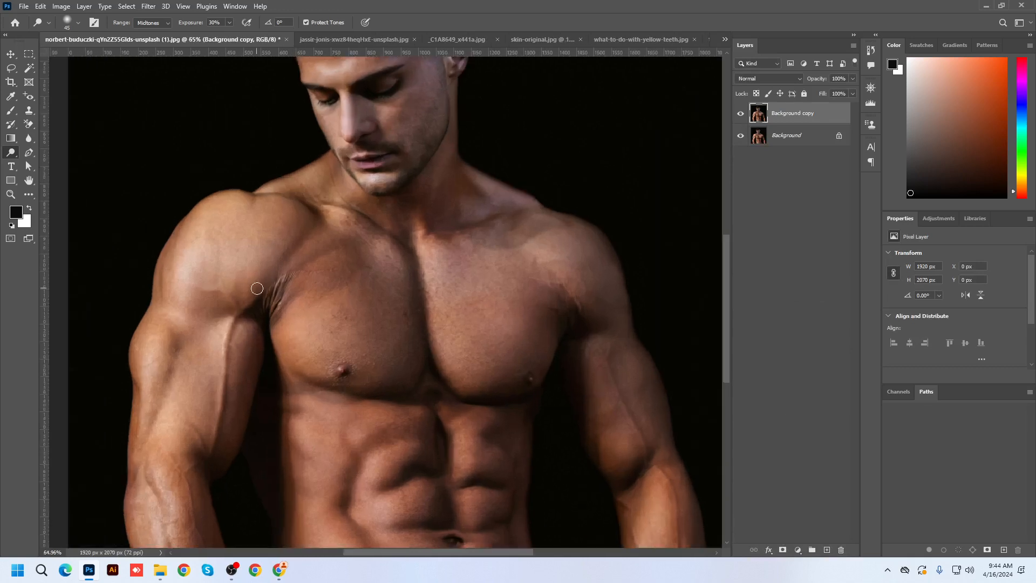
key(bracketright)
key(bracketright)
key(bracketright)
key(bracketright)
key(bracketright)
key(bracketright)
drag(331, 308, 340, 190)
scroll(336, 302, down, 3)
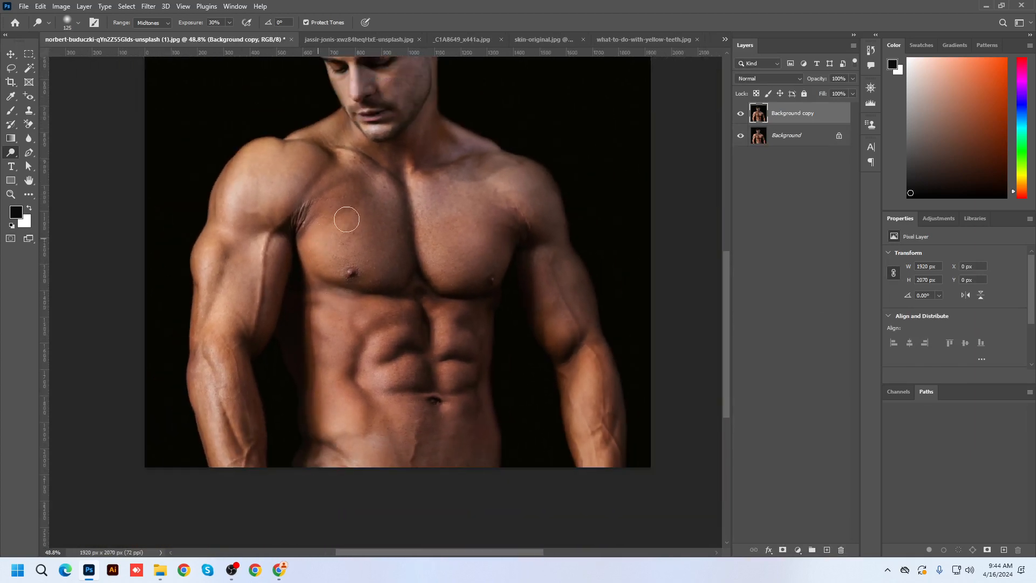
Reselect the Dodge tool and reduce its brush size to 80 px for the man's right shoulder.
right_click(11, 154)
click(57, 152)
scroll(261, 267, up, 1)
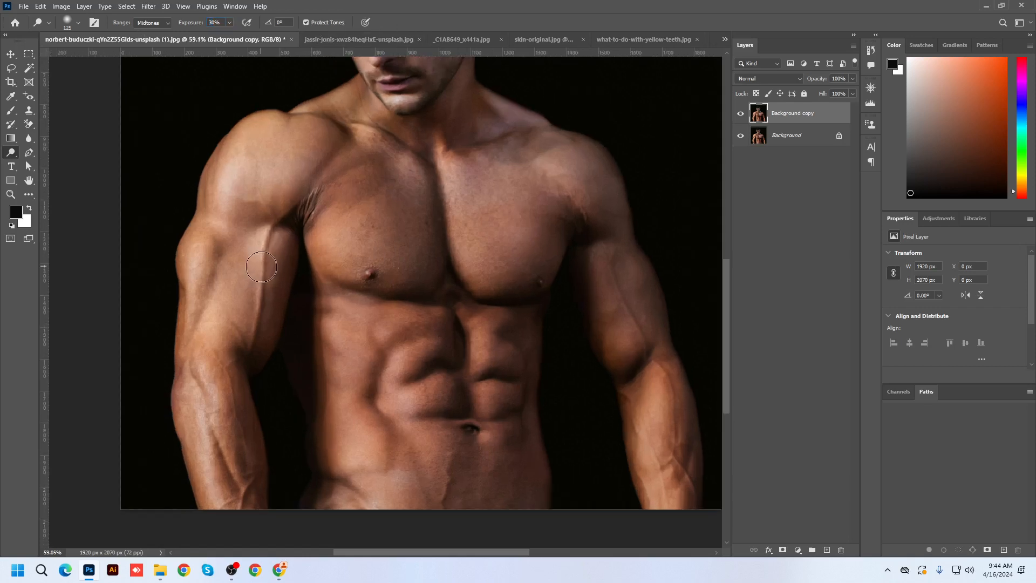
key(bracketleft)
key(bracketleft)
key(bracketleft)
scroll(276, 216, down, 2)
scroll(272, 197, up, 1)
scroll(272, 196, up, 1)
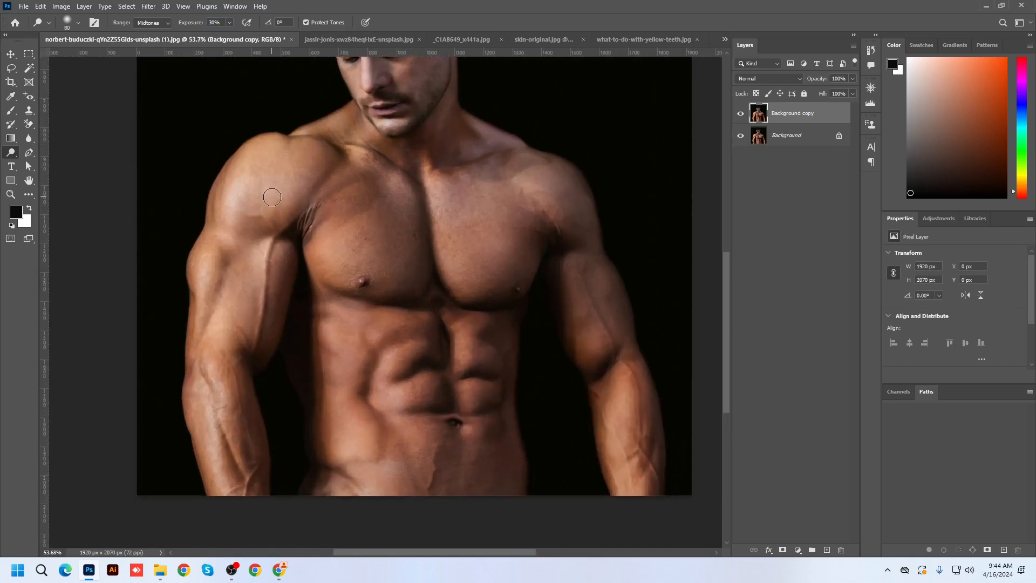
scroll(272, 197, up, 1)
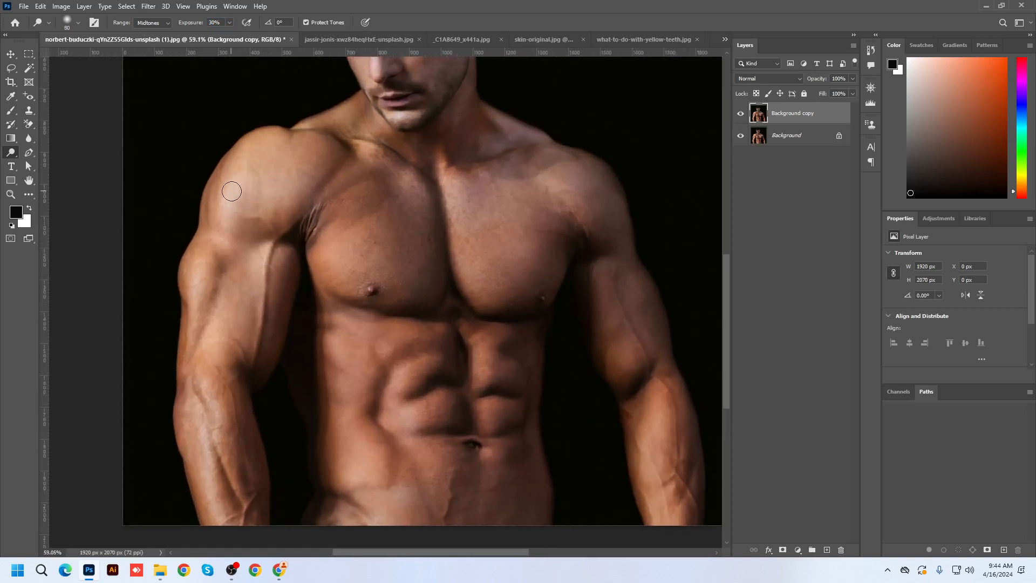
scroll(231, 191, up, 2)
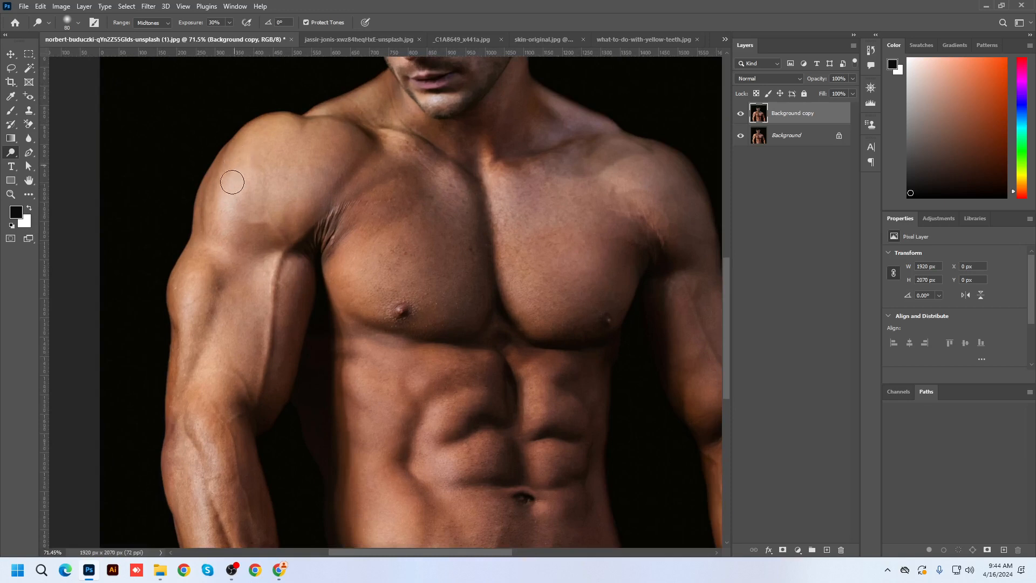
Set the Dodge brush to 60 px and 20% exposure and lighten the highlight on the man's right shoulder.
key(bracketleft)
key(bracketleft)
text(20)
key(Return)
scroll(256, 279, down, 2)
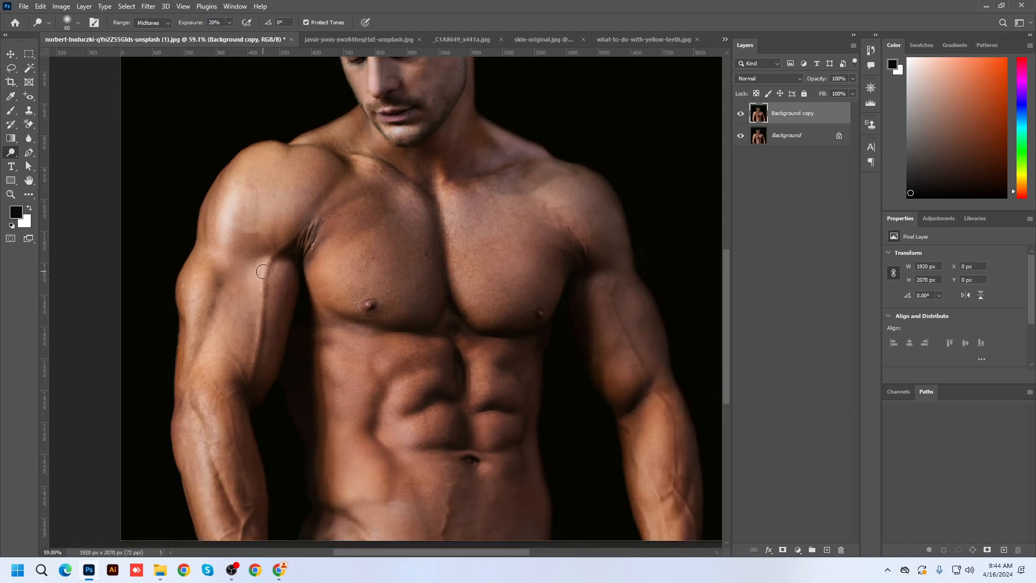
Reduce the Dodge brush to 45 px and lighten the raised vein along the man's right biceps.
scroll(264, 271, up, 1)
key(bracketleft)
drag(267, 261, 256, 325)
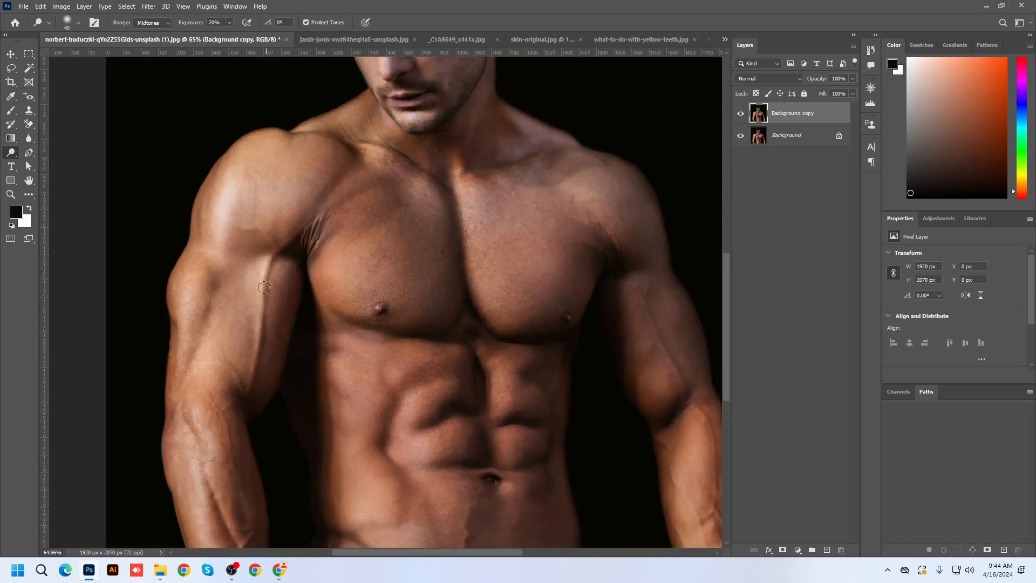
mouse_move(264, 287)
mouse_down()
mouse_move(259, 330)
mouse_move(259, 263)
mouse_move(245, 369)
mouse_up()
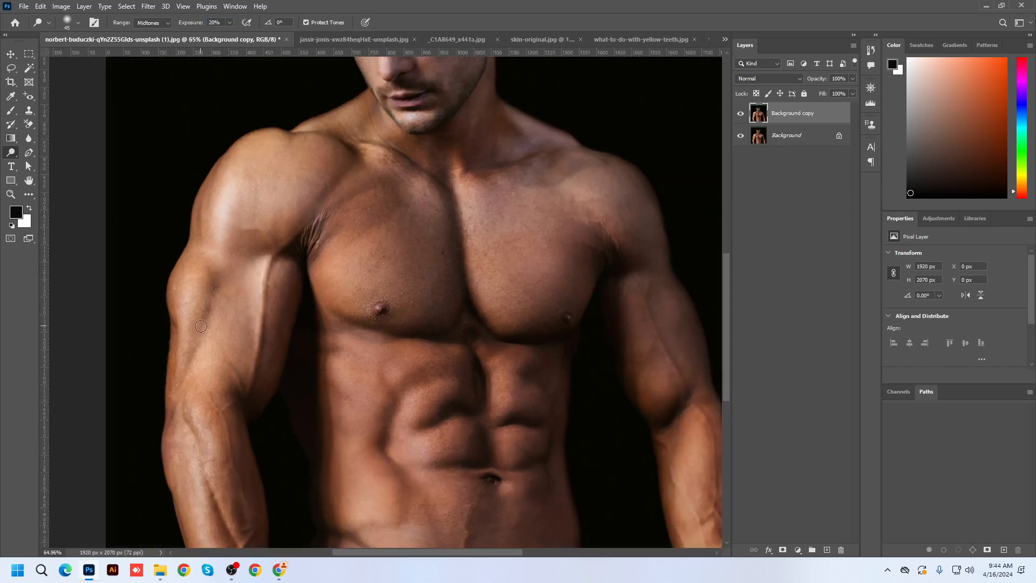
Enlarge the Dodge brush to 60 px and lighten the outer right upper arm and the area just below the shoulder muscle.
scroll(201, 326, down, 1)
key(bracketright)
key(bracketright)
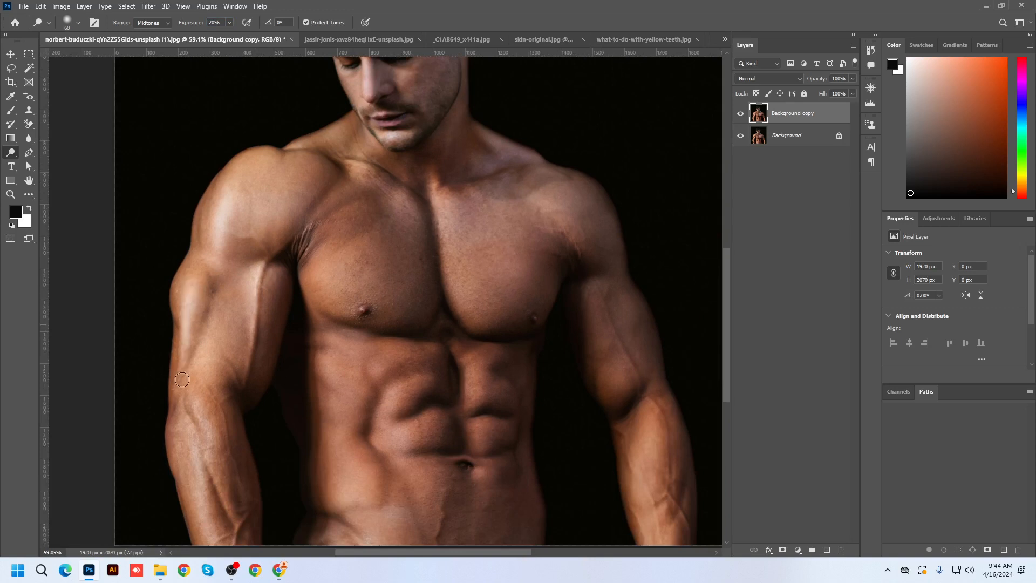
scroll(199, 329, down, 3)
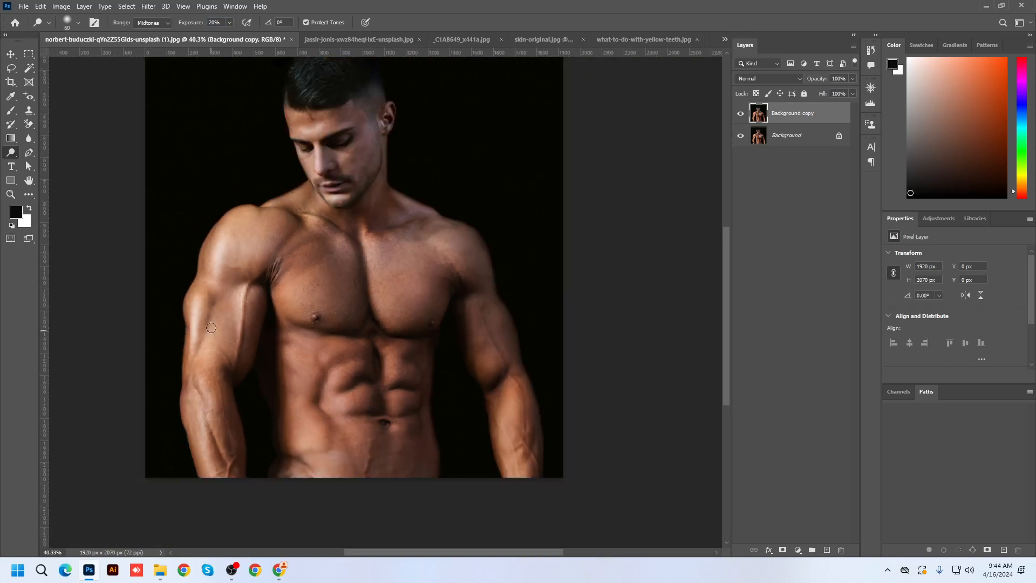
scroll(216, 274, down, 2)
scroll(215, 275, up, 8)
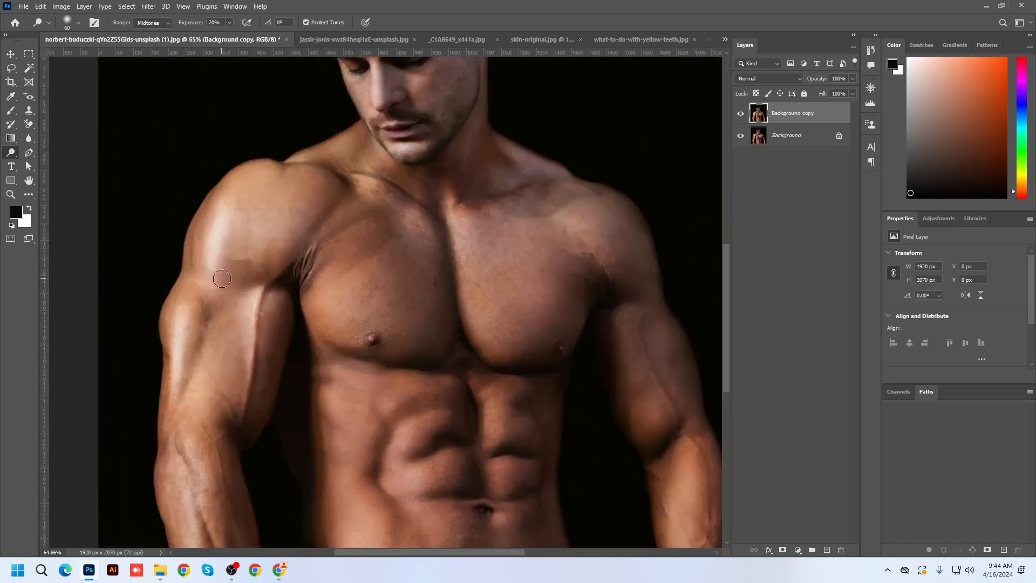
mouse_move(213, 276)
mouse_down()
mouse_move(183, 285)
mouse_move(216, 296)
mouse_move(204, 282)
mouse_move(248, 314)
mouse_up()
Lighten the man's right forearm up to the elbow with the Dodge brush.
scroll(248, 314, down, 3)
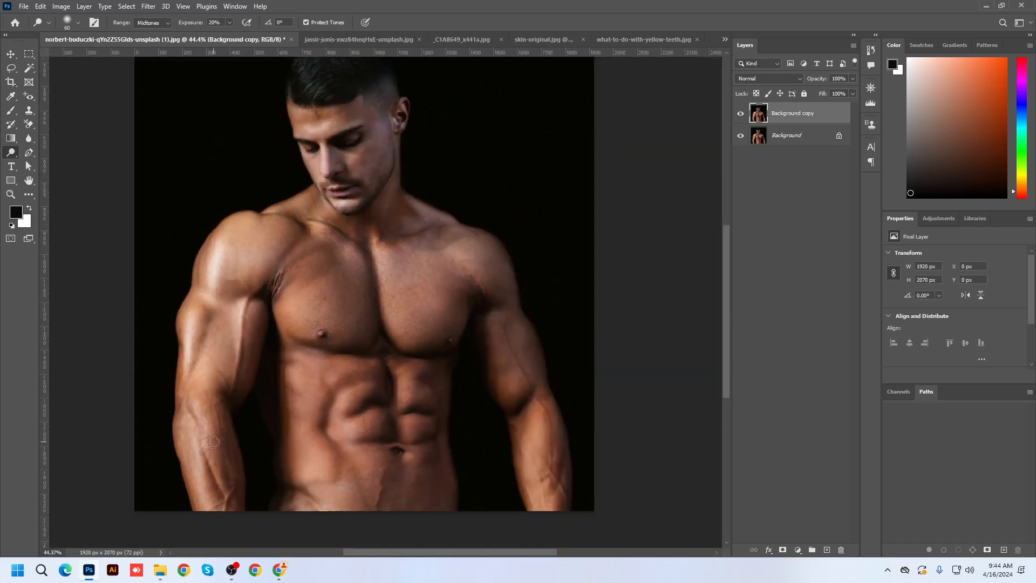
scroll(216, 440, up, 1)
mouse_move(216, 440)
mouse_down()
mouse_move(217, 278)
mouse_move(196, 360)
mouse_up()
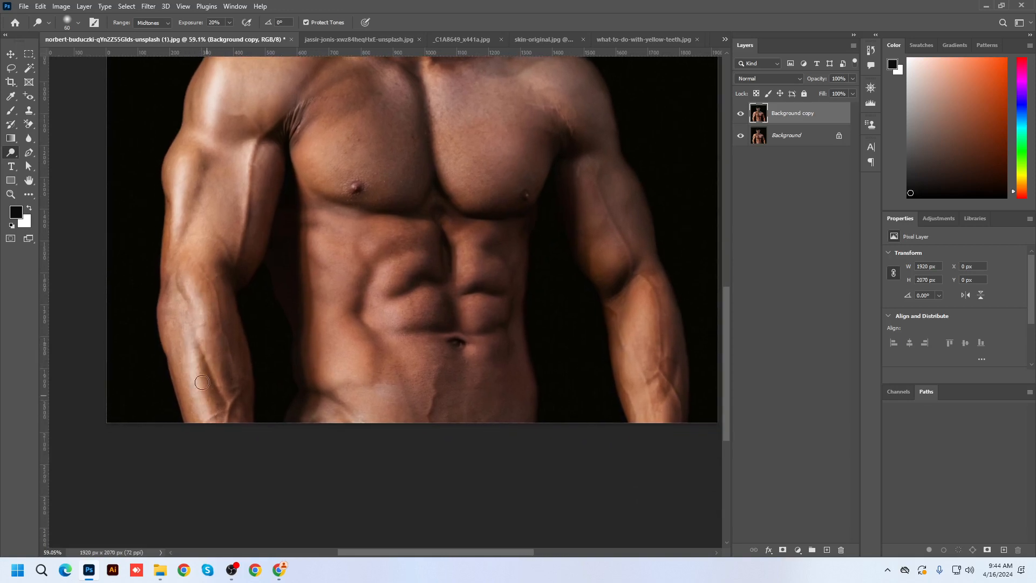
scroll(227, 421, down, 2)
scroll(204, 243, up, 2)
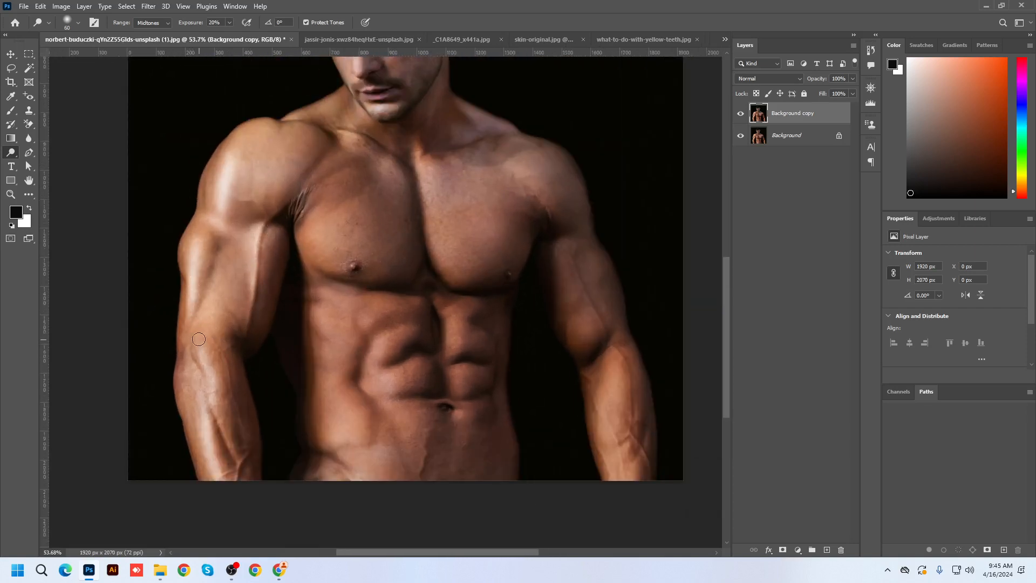
scroll(327, 128, up, 2)
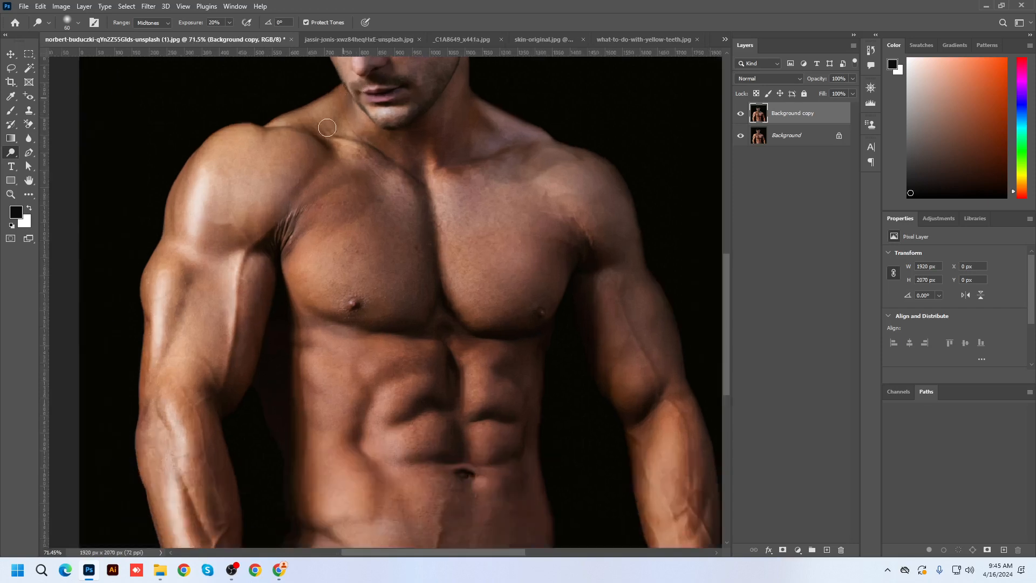
Lighten the top edge between the man's right shoulder and neck with the Dodge brush.
scroll(410, 237, down, 1)
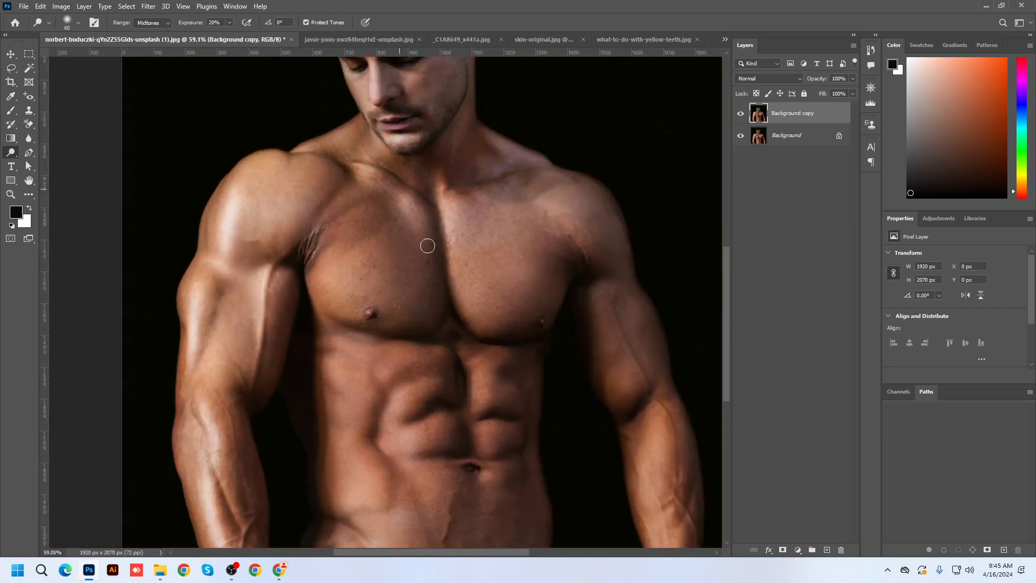
scroll(327, 150, up, 2)
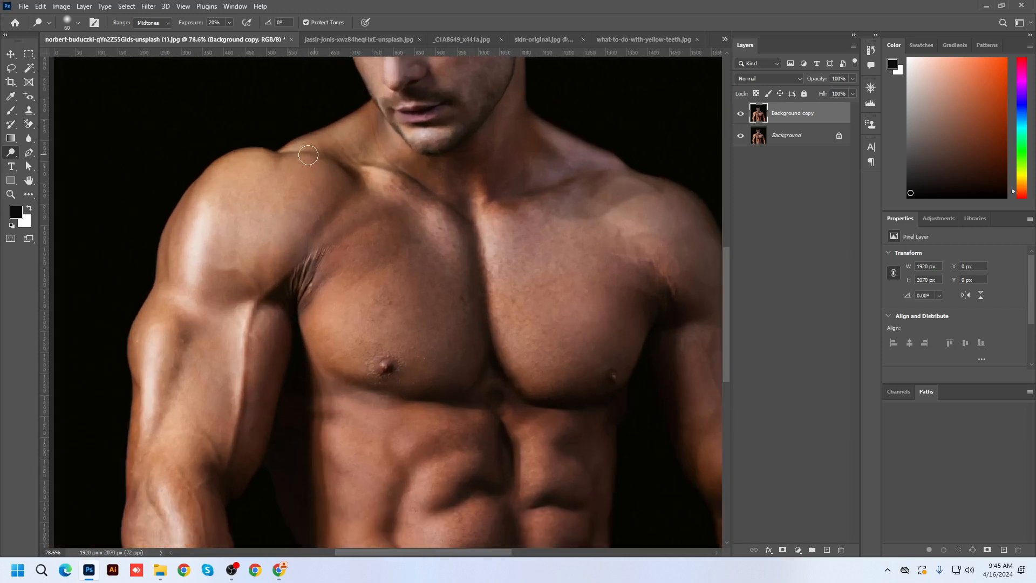
mouse_move(286, 149)
mouse_down()
mouse_move(324, 155)
mouse_move(294, 156)
mouse_move(350, 135)
mouse_up()
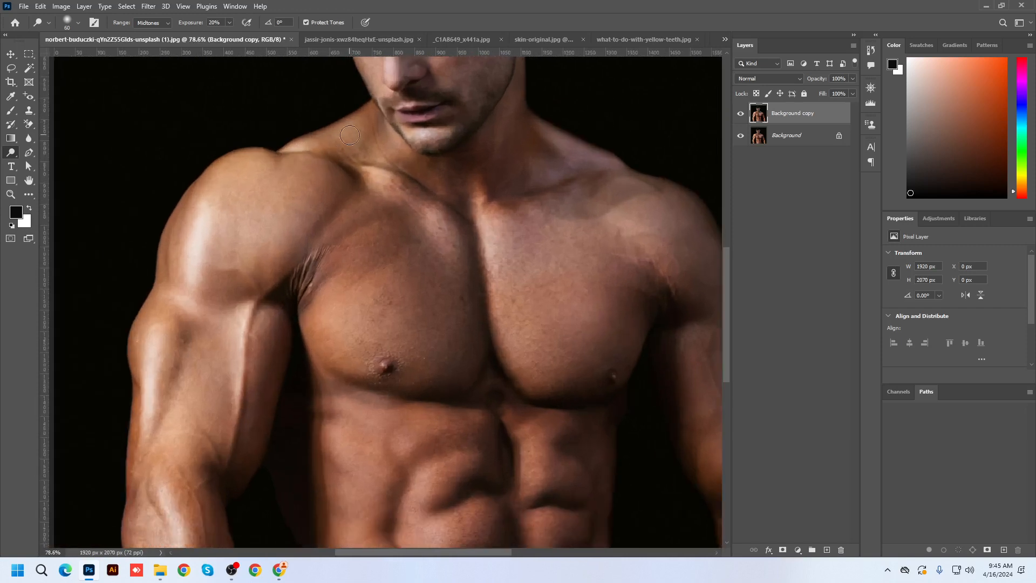
scroll(372, 102, down, 1)
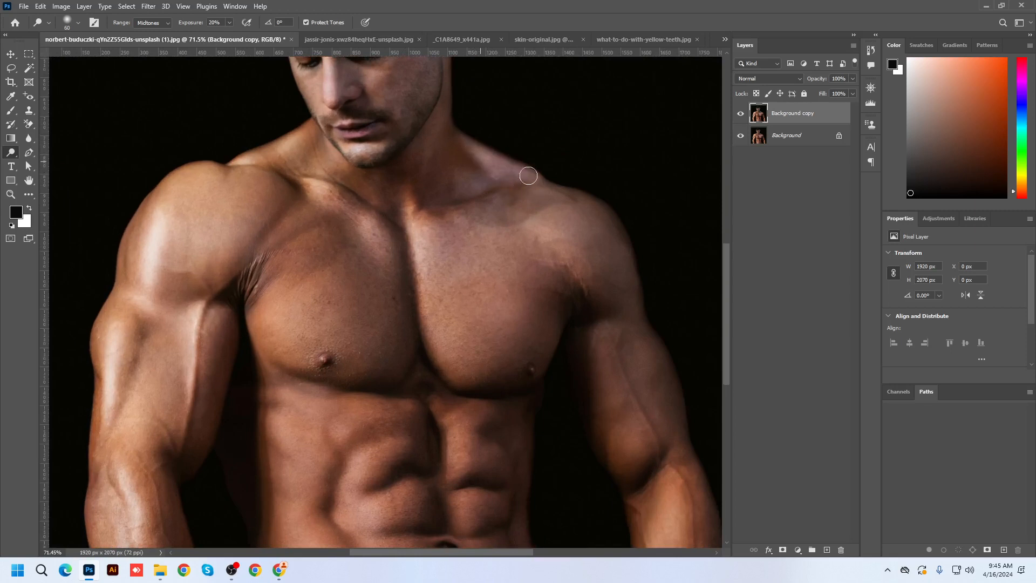
Lighten the man's left shoulder and arm with the Dodge brush.
scroll(553, 250, down, 2)
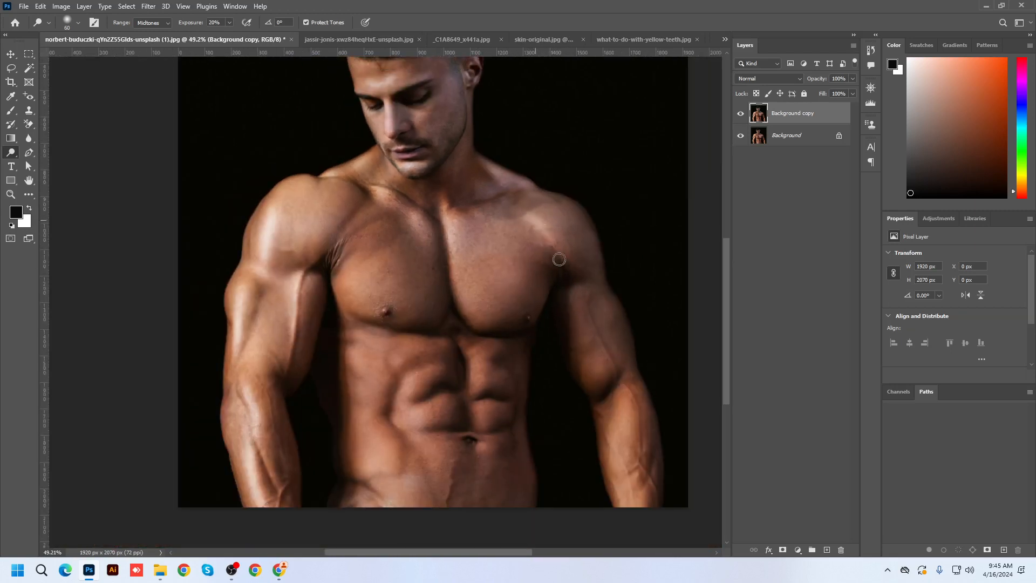
scroll(564, 283, down, 3)
scroll(605, 350, up, 3)
scroll(567, 224, up, 2)
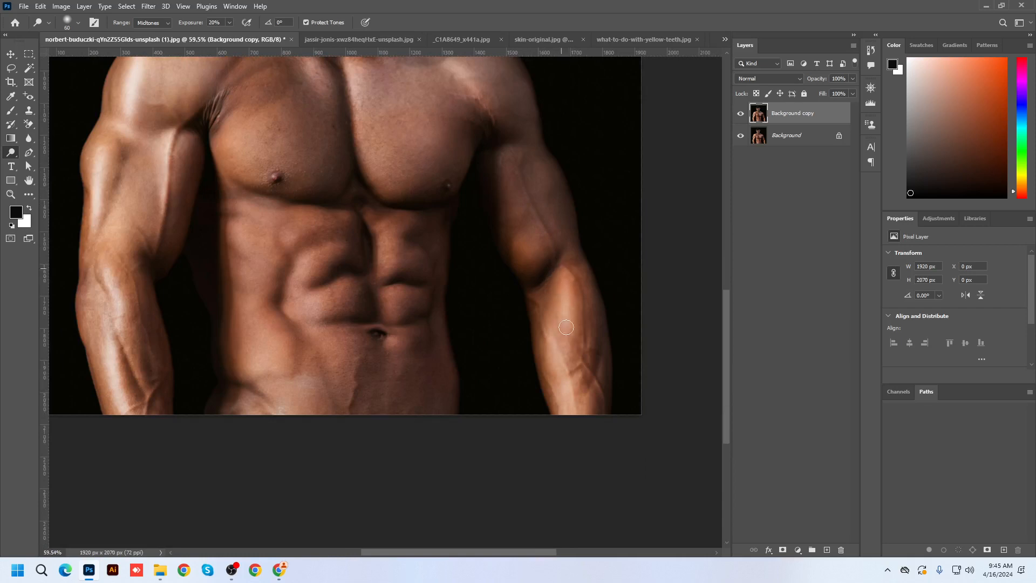
Dodge the abdominal muscles and the lower abdomen on the Background copy layer, using midtones at 20% exposure.
scroll(551, 329, down, 2)
scroll(551, 329, up, 2)
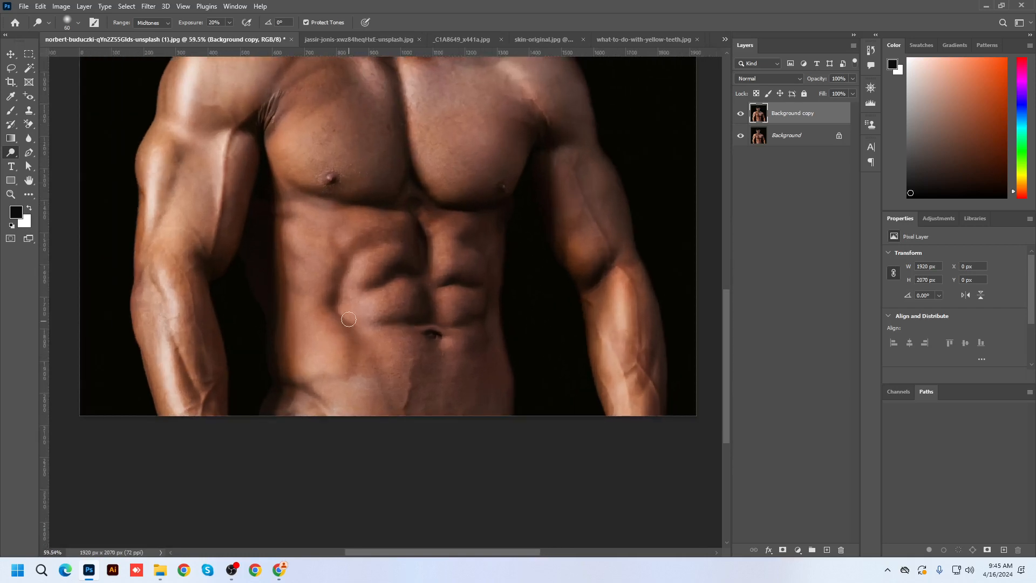
mouse_move(352, 287)
mouse_down()
mouse_move(383, 318)
mouse_move(394, 302)
mouse_move(380, 269)
mouse_up()
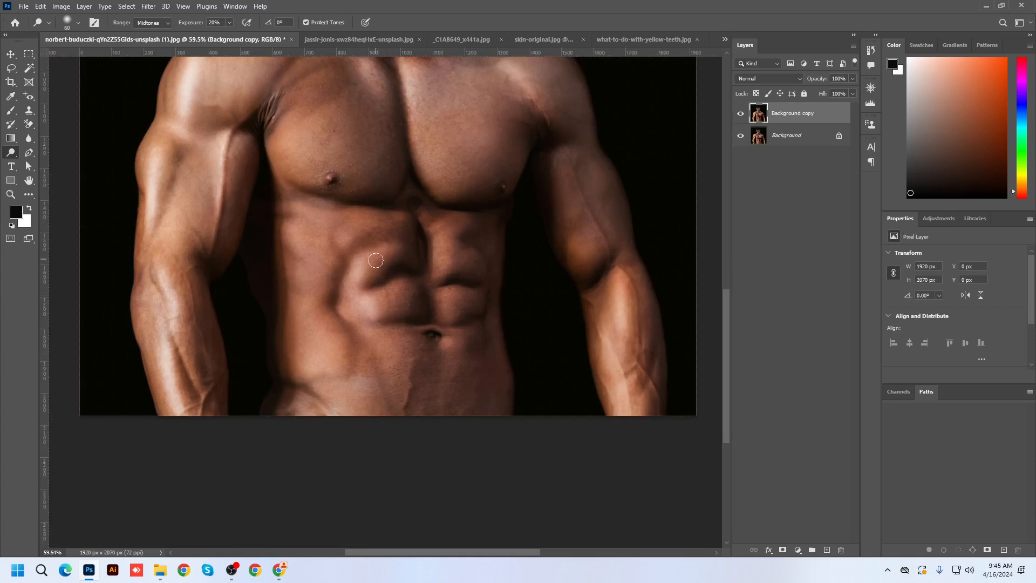
drag(435, 233, 438, 262)
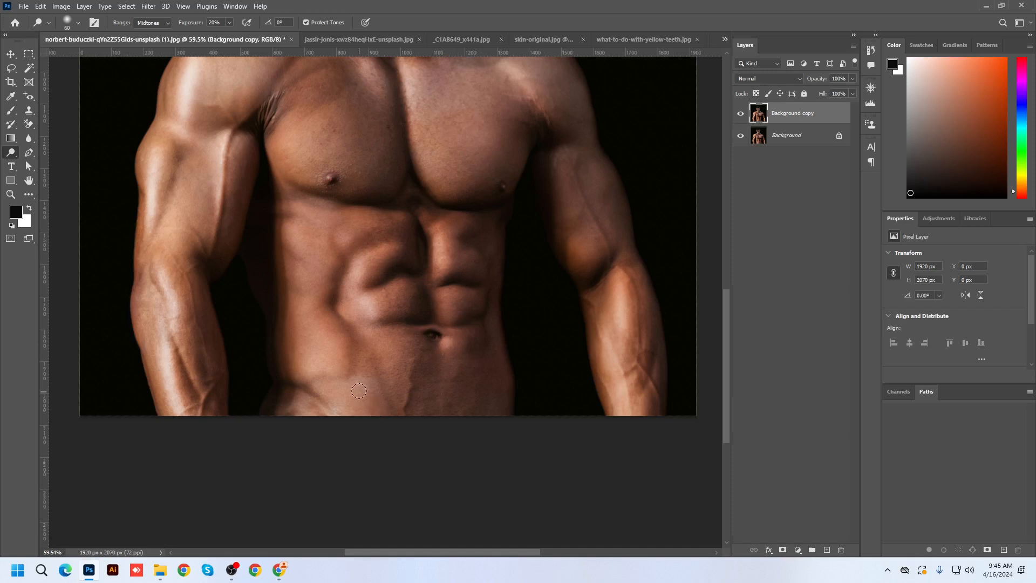
drag(352, 384, 377, 384)
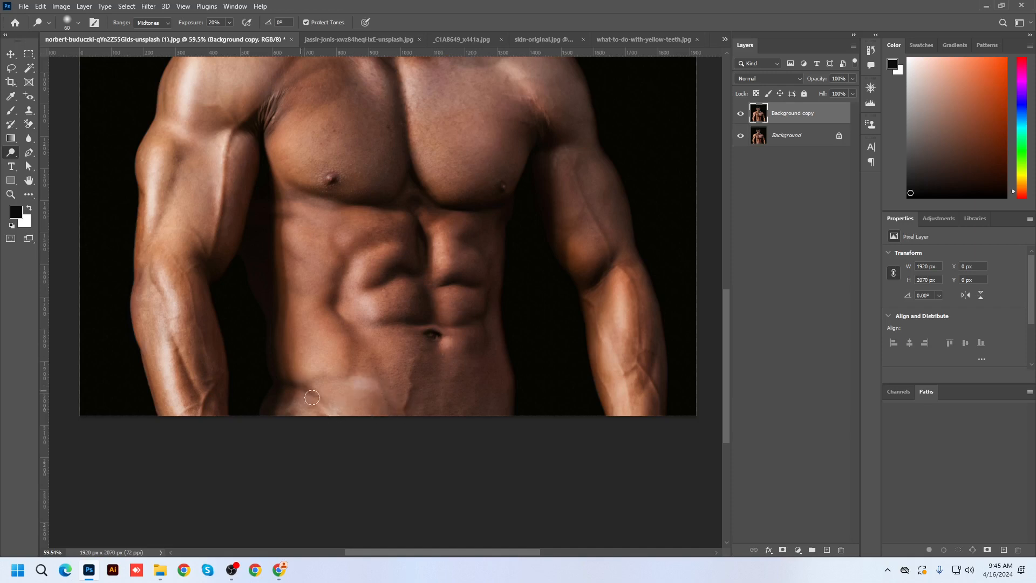
Dodge the side of the torso beside the abs, from below the chest down toward the waist.
scroll(372, 437, down, 3)
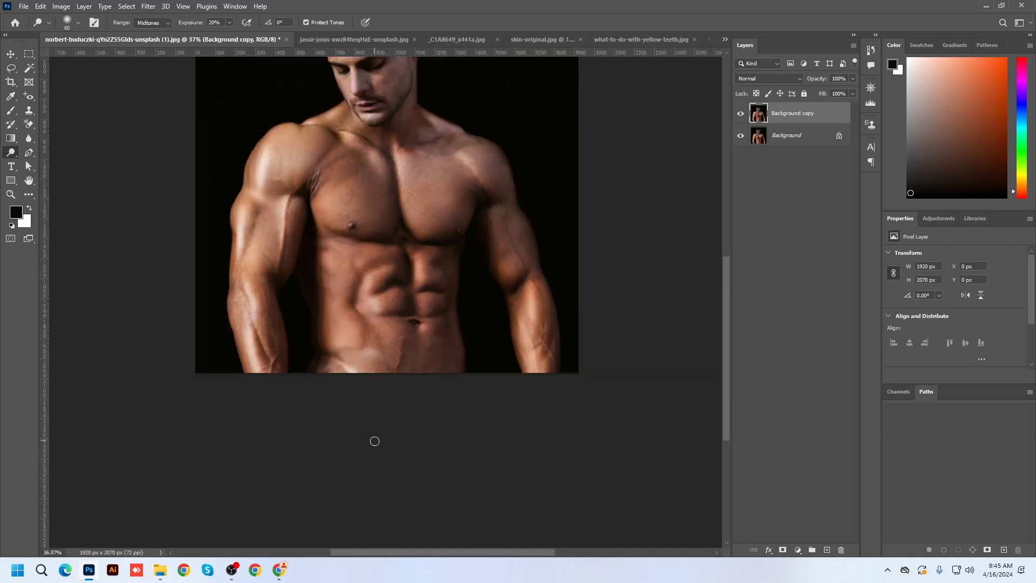
scroll(386, 352, up, 2)
scroll(345, 231, up, 1)
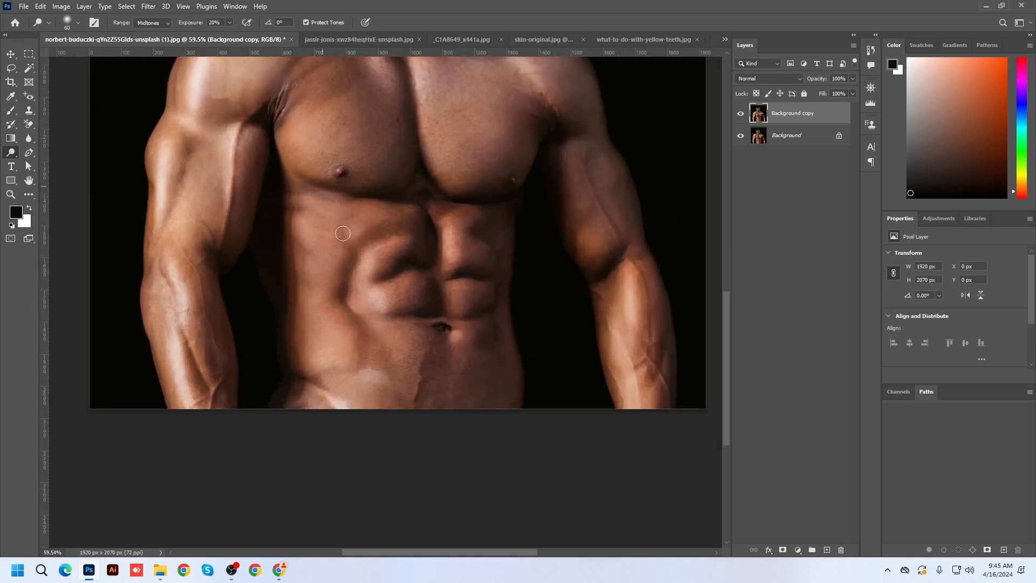
mouse_move(304, 209)
mouse_down()
mouse_move(328, 212)
mouse_move(309, 202)
mouse_move(350, 240)
mouse_move(342, 262)
mouse_move(292, 230)
mouse_move(330, 276)
mouse_up()
scroll(351, 274, down, 2)
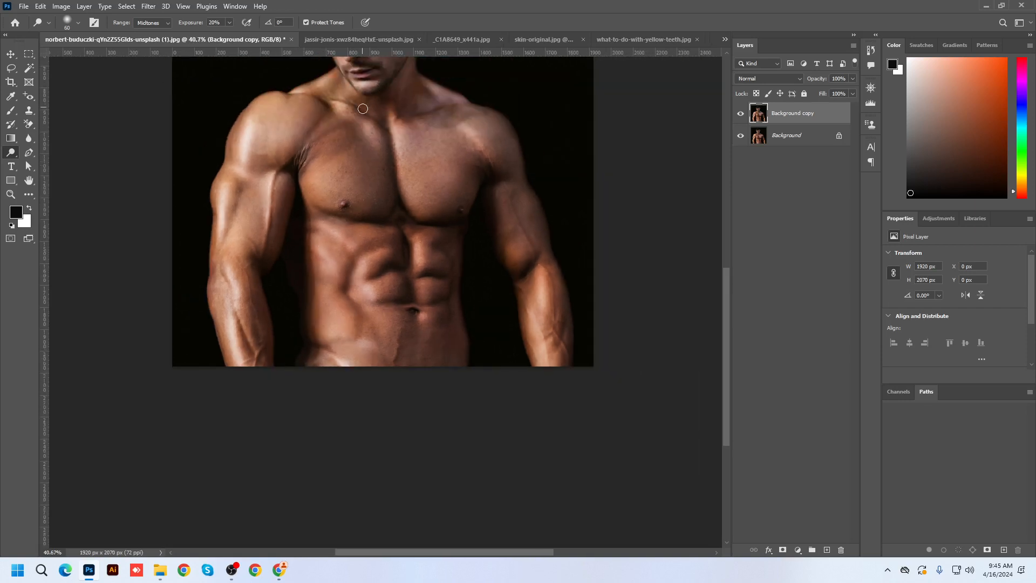
Reduce the dodge brush to 30 px and lighten the man's ear.
scroll(363, 109, up, 3)
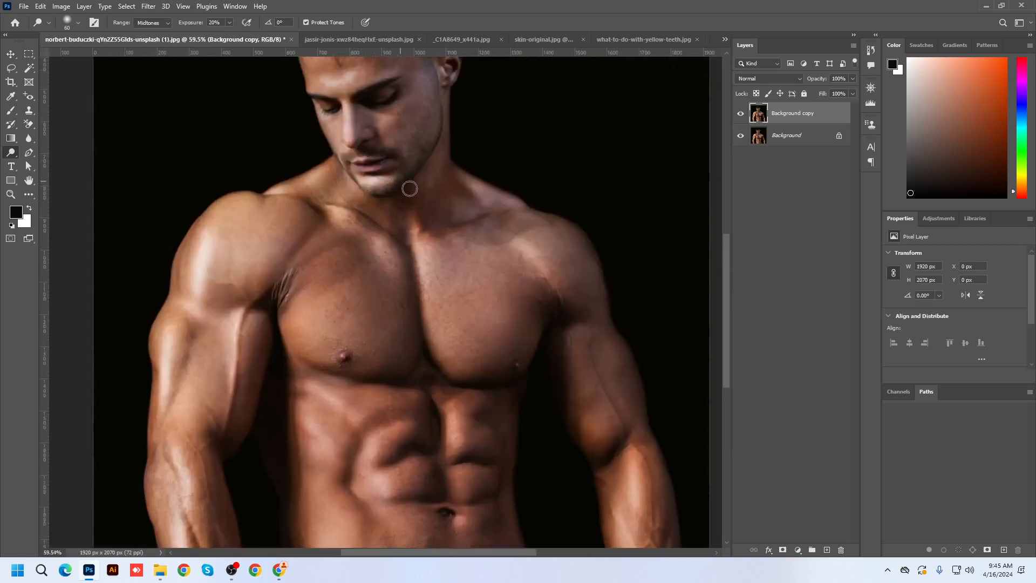
scroll(409, 188, down, 2)
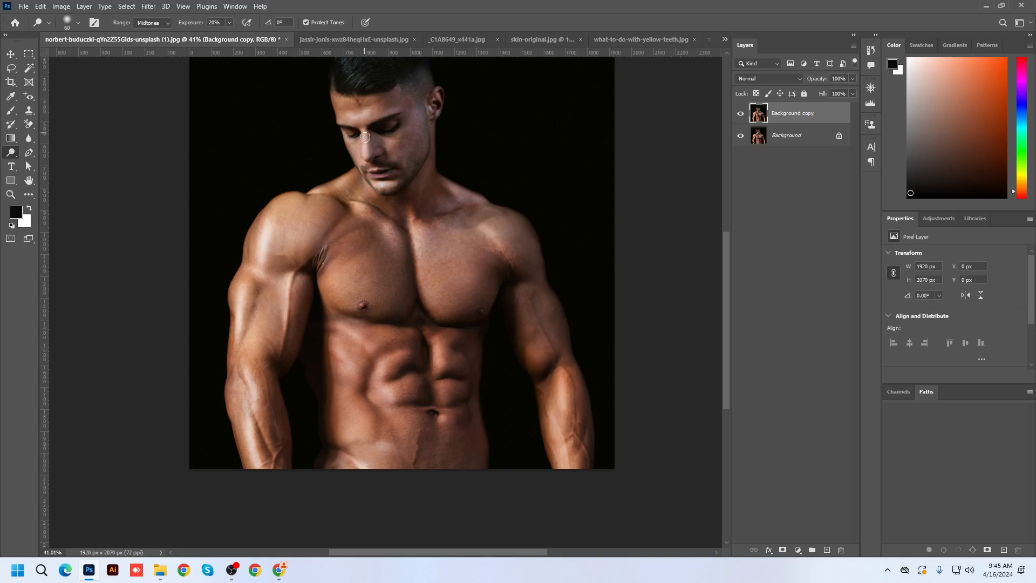
scroll(430, 117, up, 4)
key(bracketleft)
key(bracketleft)
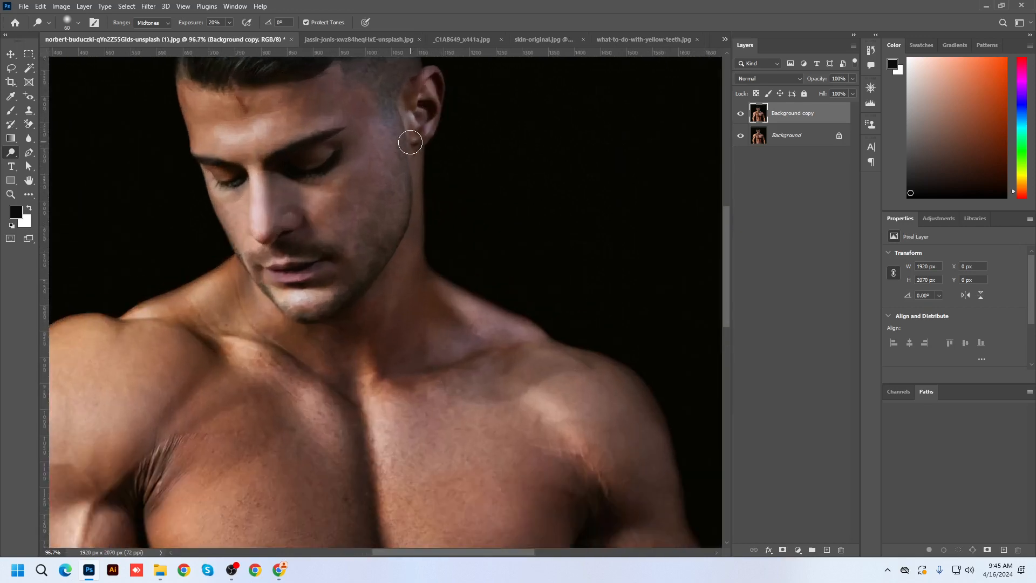
key(bracketleft)
drag(410, 116, 427, 128)
scroll(426, 95, down, 2)
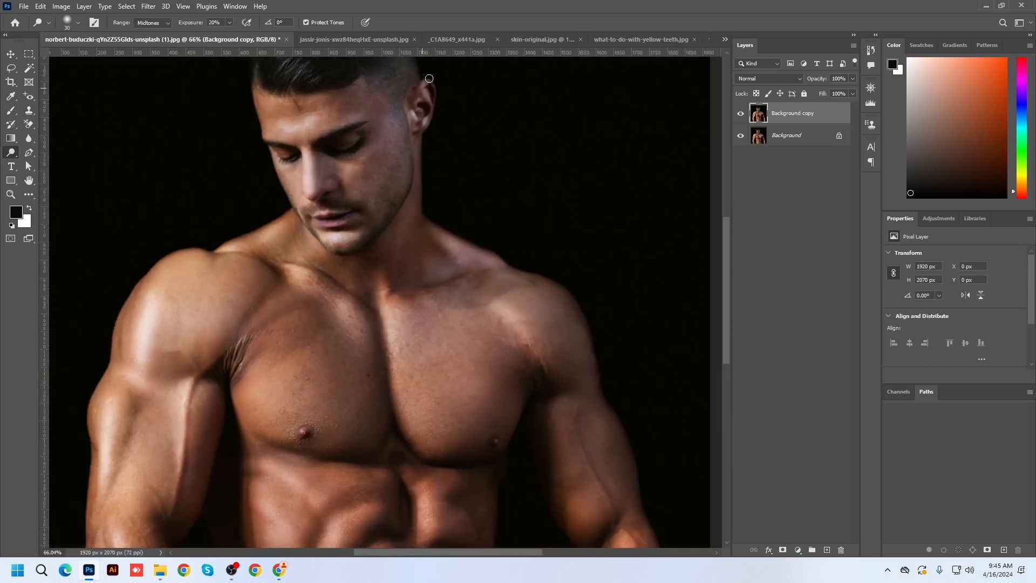
Enlarge the dodge brush to 50 px.
scroll(458, 248, down, 3)
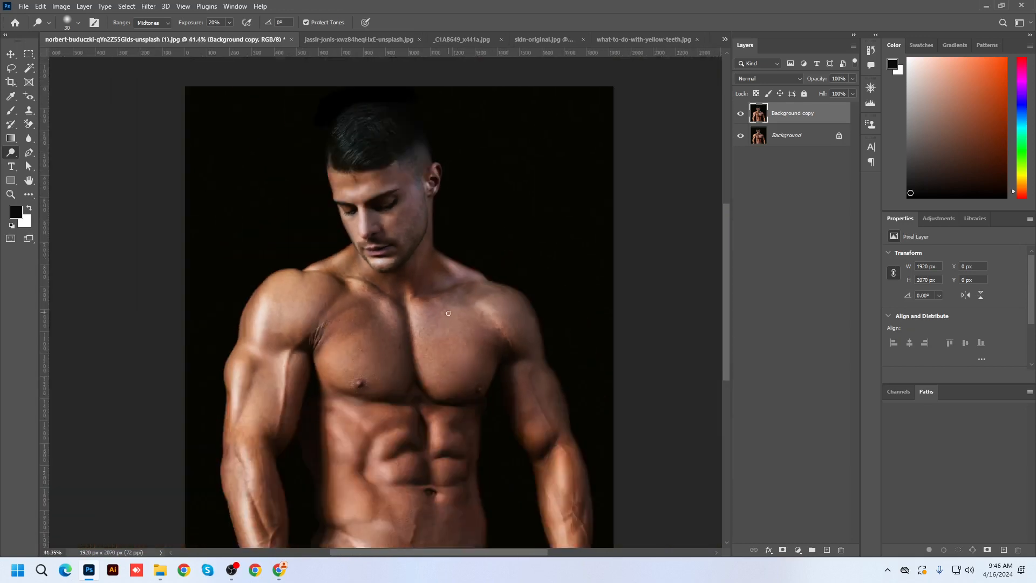
scroll(339, 362, up, 1)
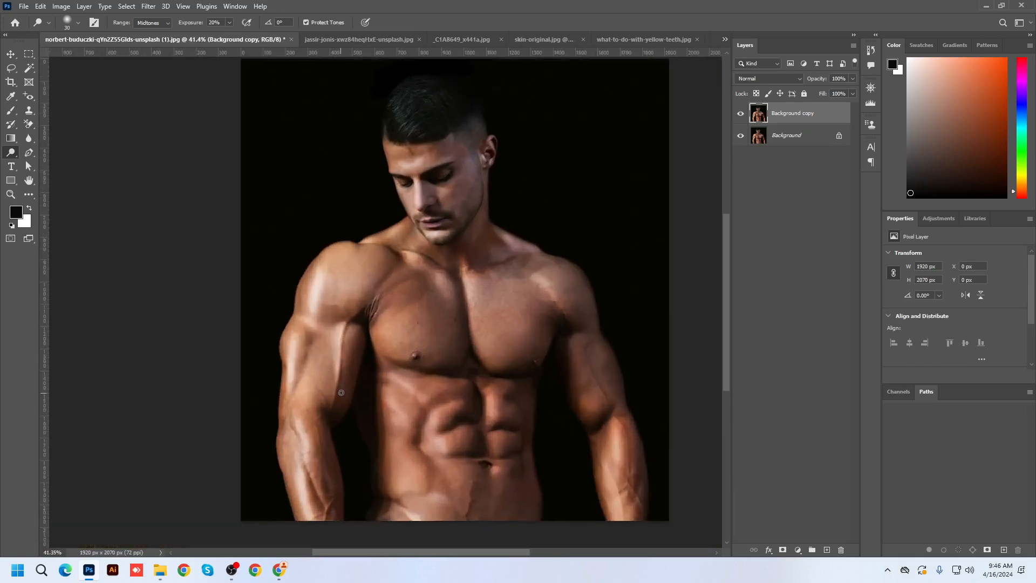
scroll(350, 337, down, 1)
scroll(450, 323, up, 1)
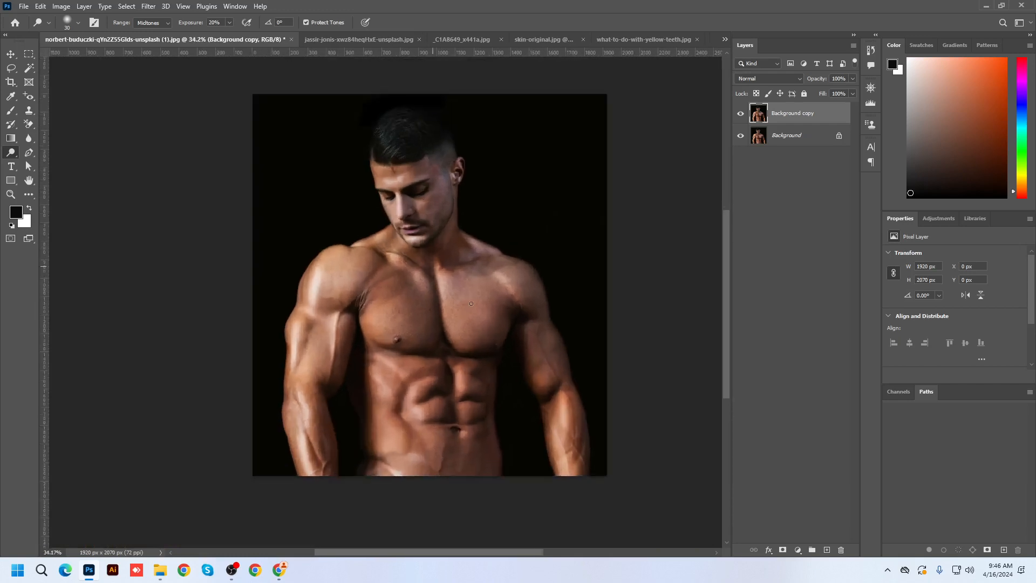
scroll(379, 382, up, 1)
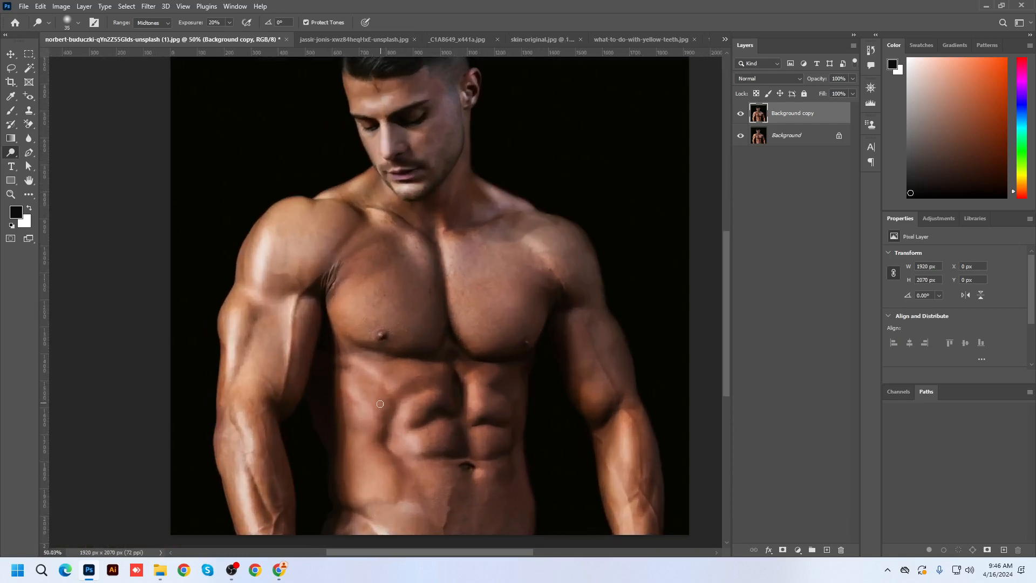
key(bracketright)
scroll(417, 460, down, 2)
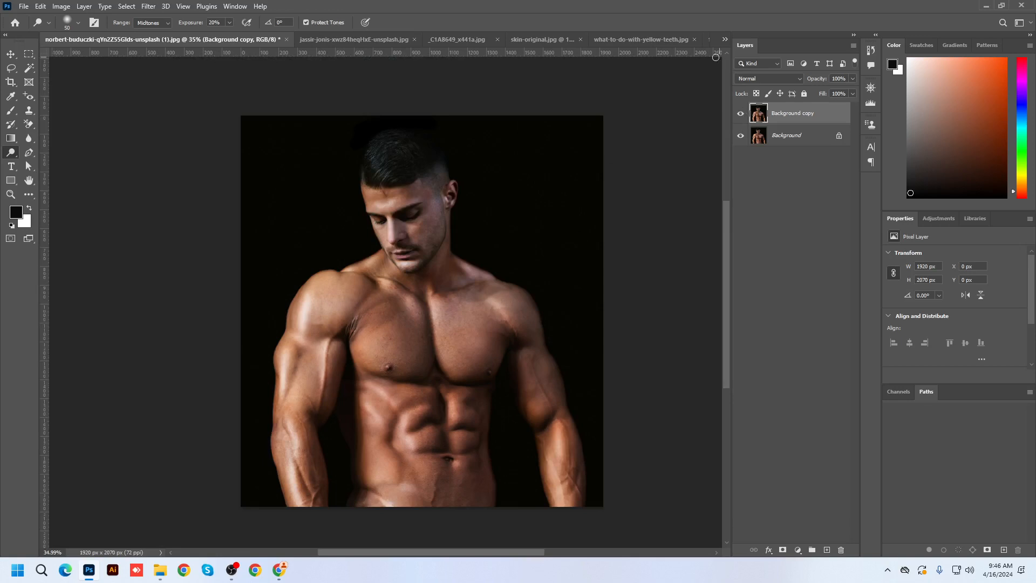
Toggle the Background copy layer's visibility to compare the dodged image with the original, and check the whole figure.
click(741, 114)
click(742, 114)
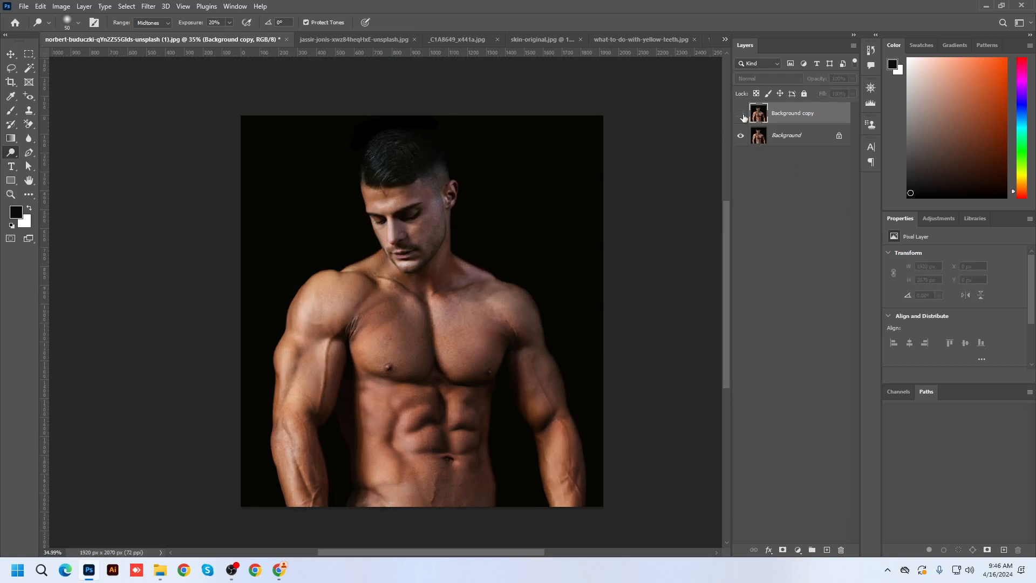
click(741, 115)
click(742, 114)
click(741, 115)
click(741, 115)
click(741, 114)
click(742, 115)
click(741, 114)
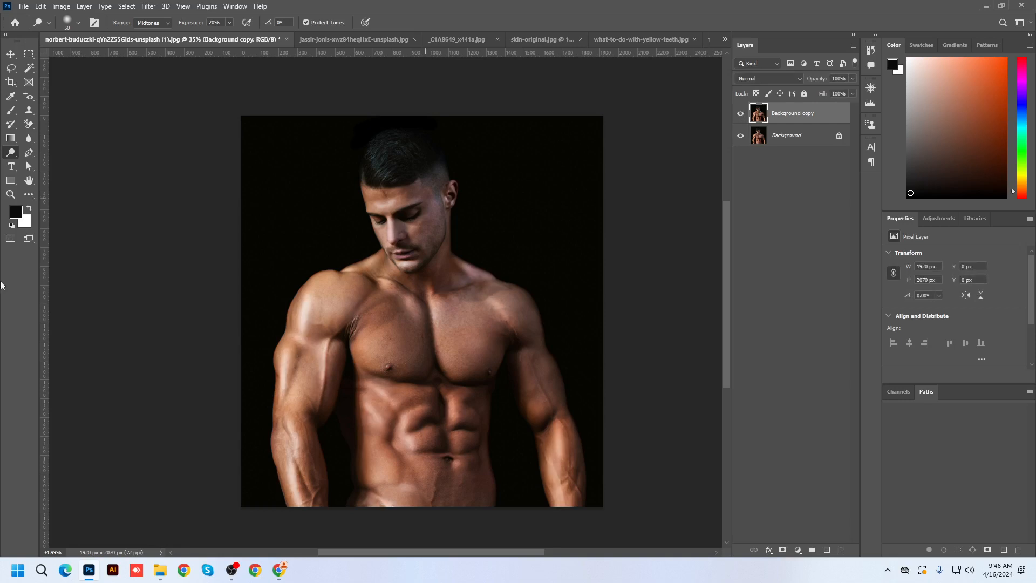
scroll(373, 377, down, 5)
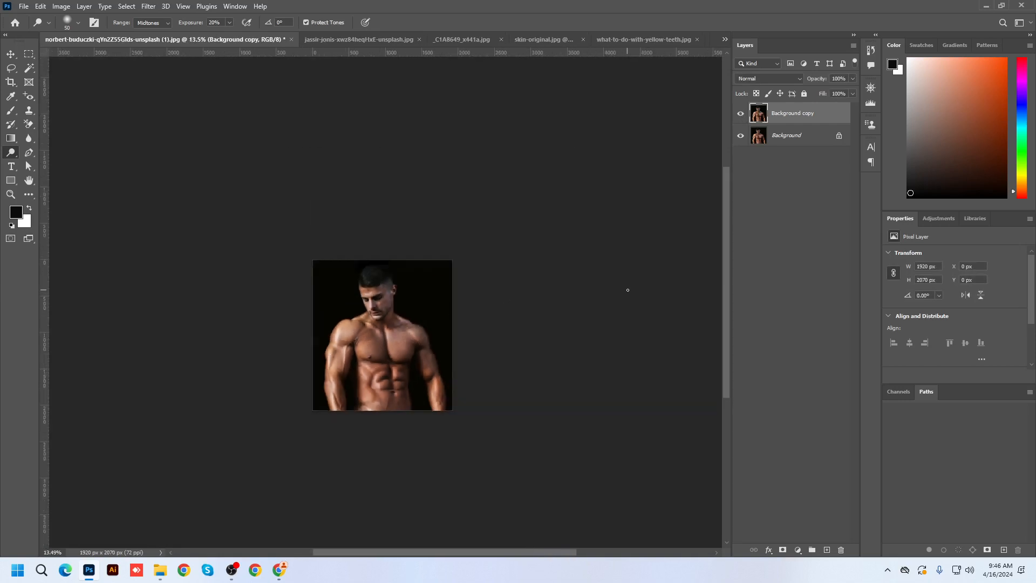
scroll(386, 343, up, 6)
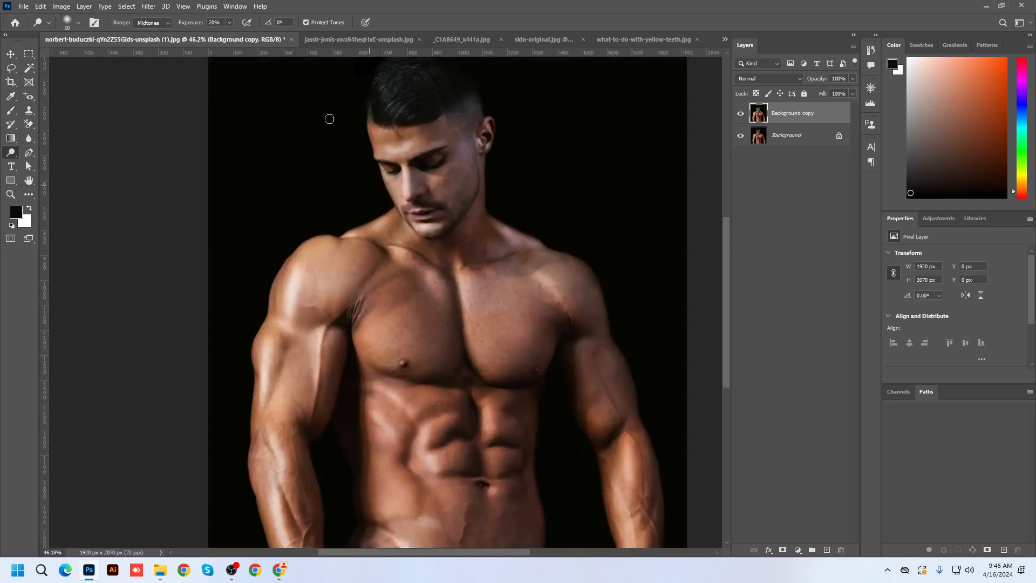
Switch to the jassir-jonis portrait document and duplicate its Background layer.
click(327, 41)
scroll(486, 264, up, 2)
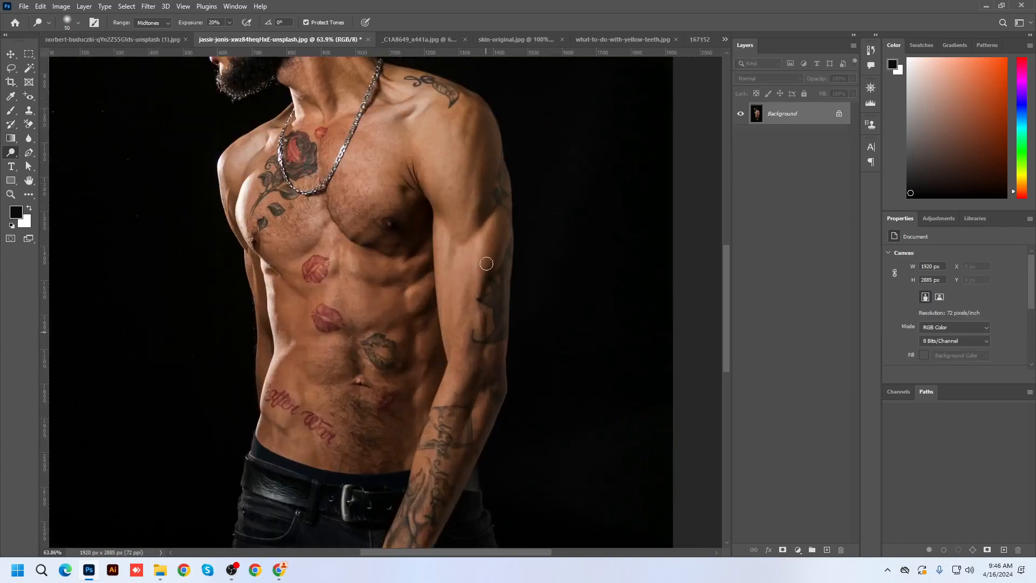
drag(797, 114, 827, 549)
Dodge the tattooed shoulder and the collarbone area with a 35 px brush.
scroll(462, 134, up, 3)
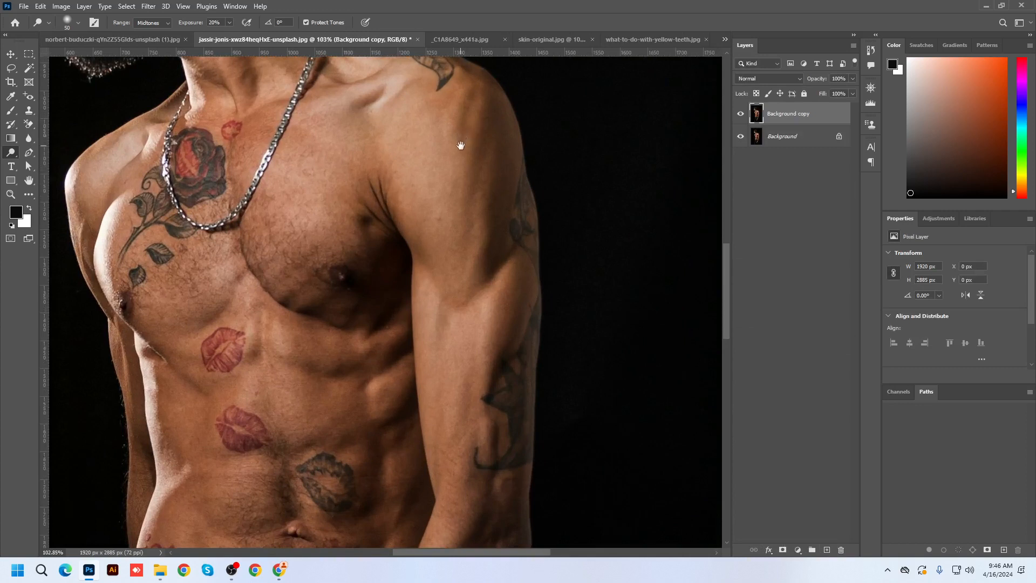
scroll(446, 196, up, 1)
key(bracketleft)
key(bracketleft)
key(bracketleft)
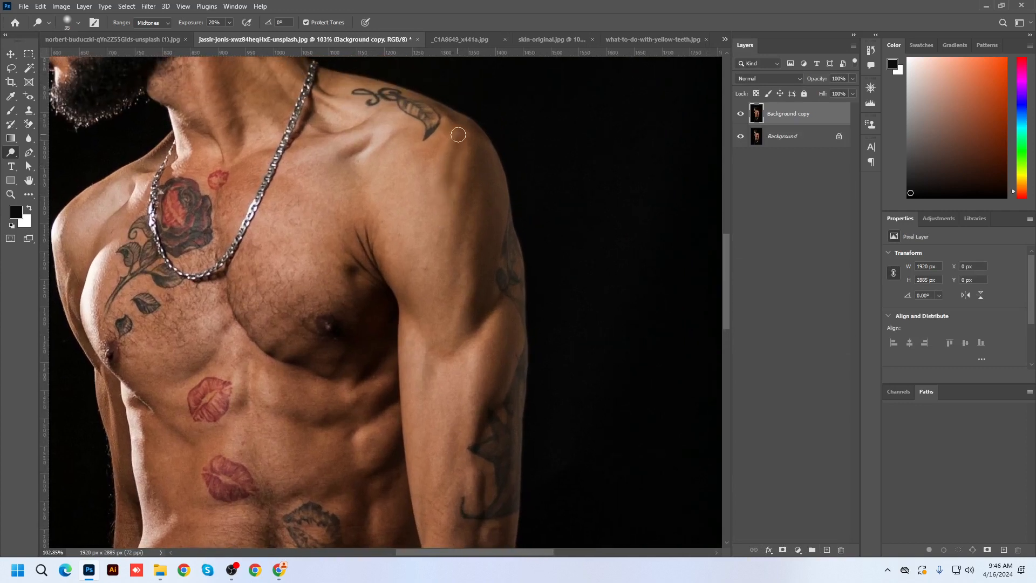
mouse_move(458, 135)
mouse_down()
mouse_move(466, 171)
mouse_move(469, 148)
mouse_move(457, 197)
mouse_move(471, 149)
mouse_move(460, 221)
mouse_move(466, 228)
mouse_move(481, 212)
mouse_move(458, 312)
mouse_move(474, 159)
mouse_move(470, 195)
mouse_move(465, 144)
mouse_move(459, 192)
mouse_up()
mouse_move(357, 160)
mouse_down()
mouse_move(376, 139)
mouse_move(359, 168)
mouse_move(366, 121)
mouse_move(331, 101)
mouse_move(377, 121)
mouse_up()
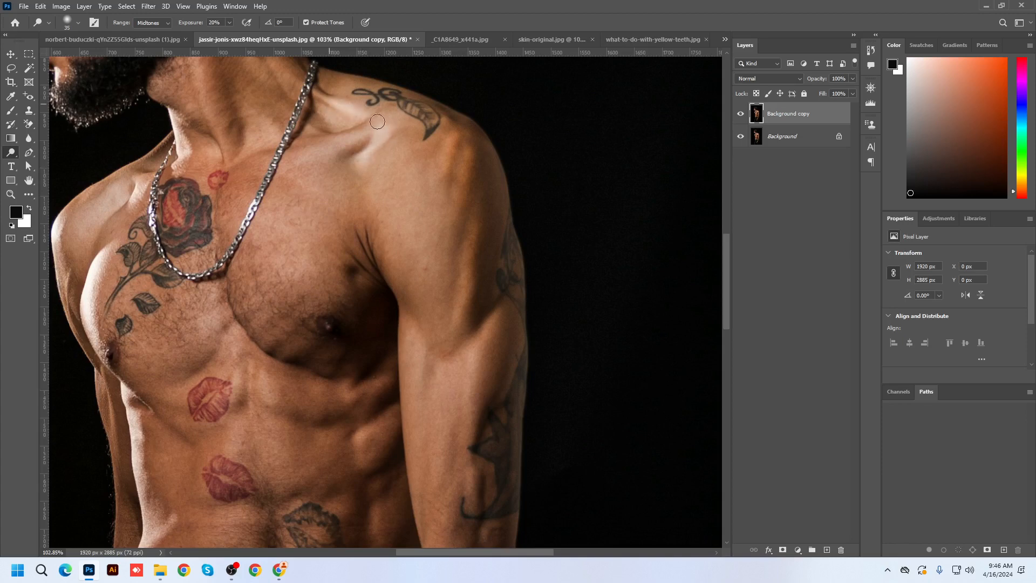
Dodge the arm's highlights from the biceps down toward the elbow.
scroll(389, 177, down, 2)
scroll(471, 363, up, 3)
drag(466, 339, 474, 239)
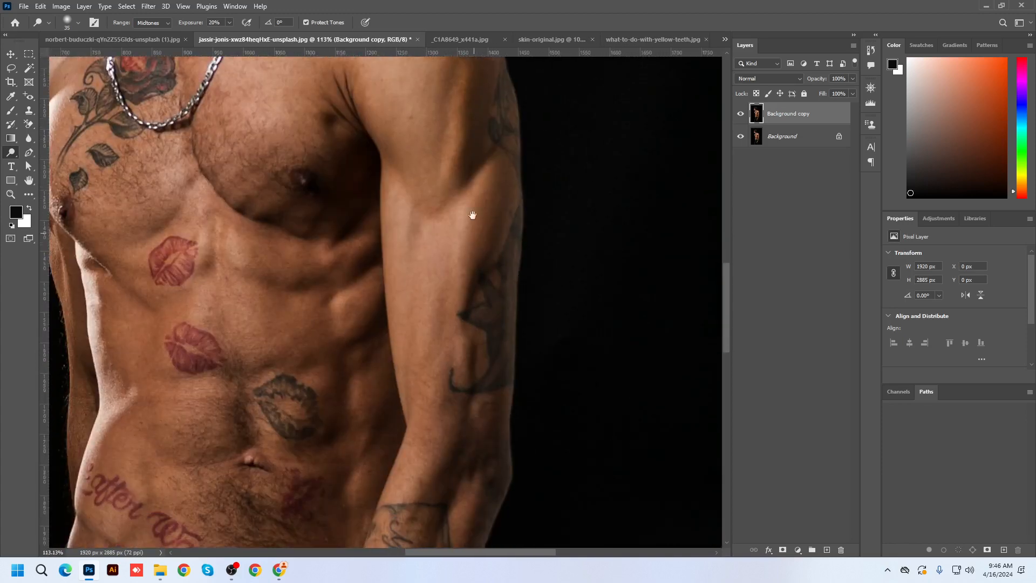
mouse_move(468, 196)
mouse_down()
mouse_move(447, 290)
mouse_move(454, 310)
mouse_up()
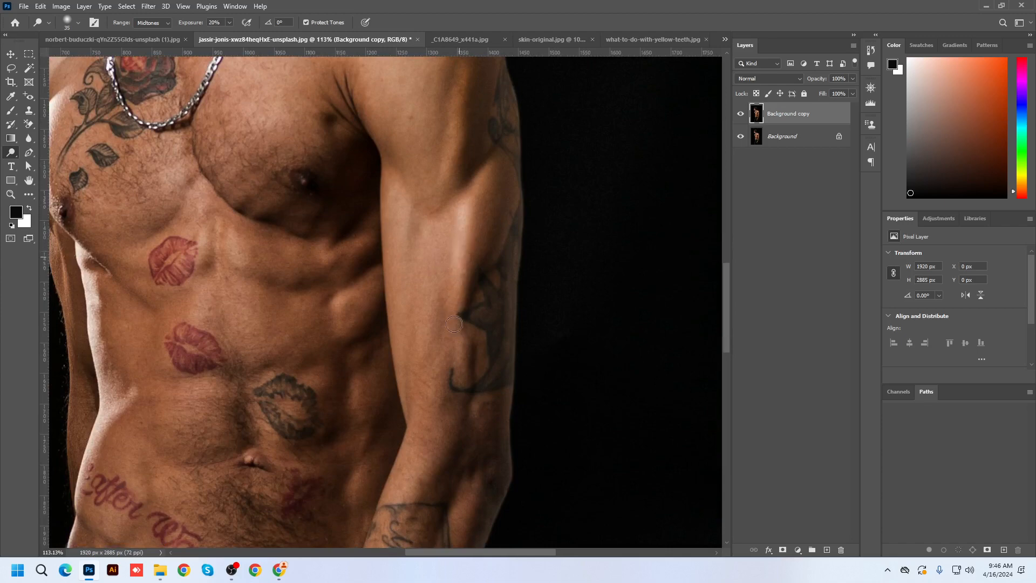
scroll(456, 317, down, 2)
drag(460, 376, 468, 269)
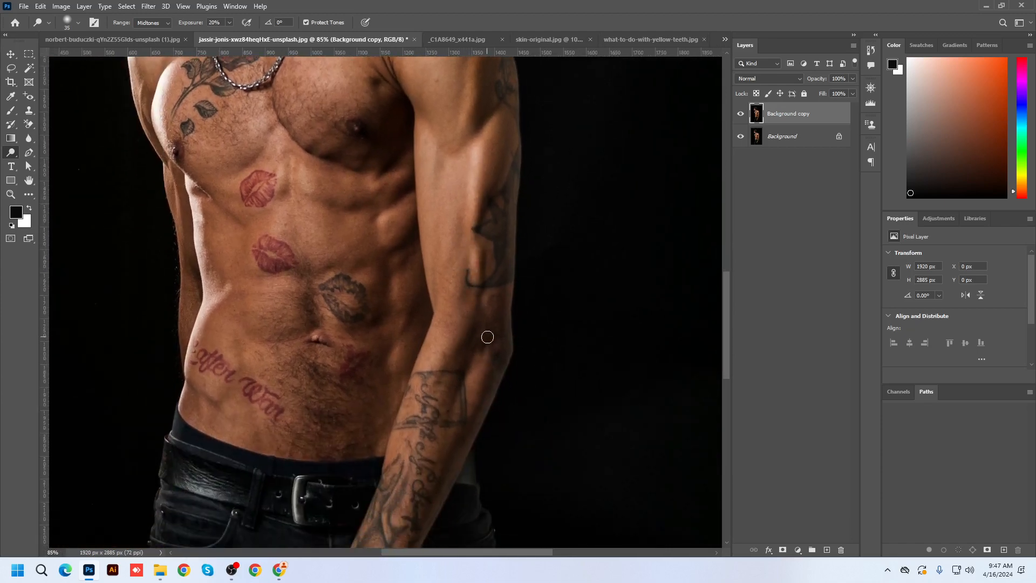
scroll(489, 302, down, 3)
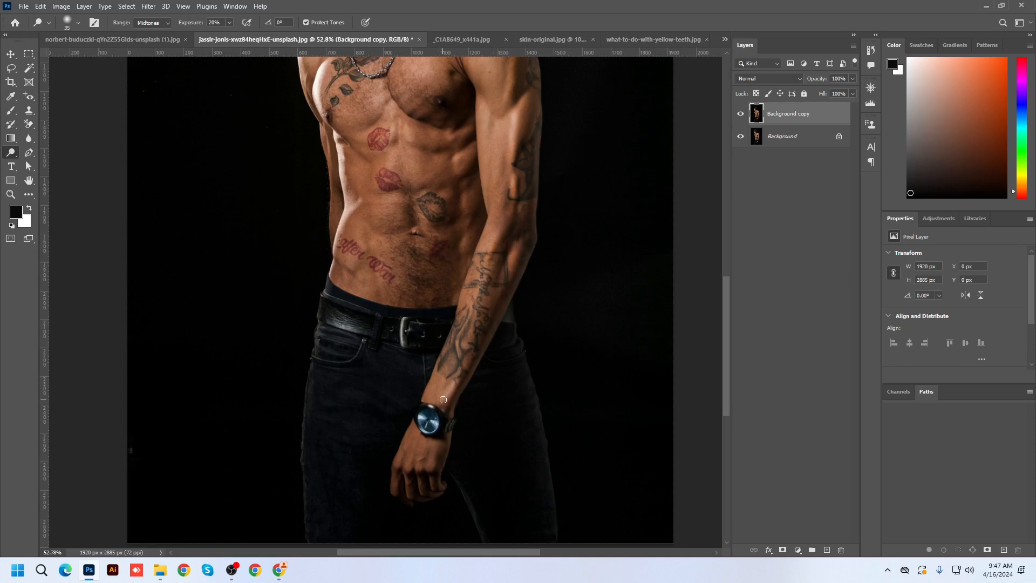
Enlarge the brush to 60 px and dodge the lit edge of the torso along the waist, chest and far shoulder.
scroll(395, 337, up, 2)
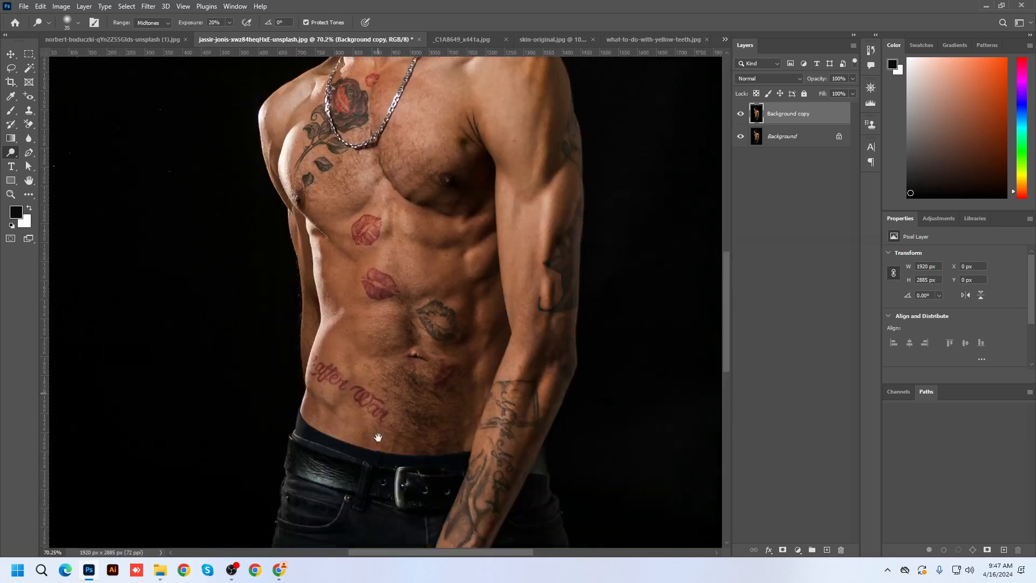
scroll(351, 335, up, 1)
key(bracketright)
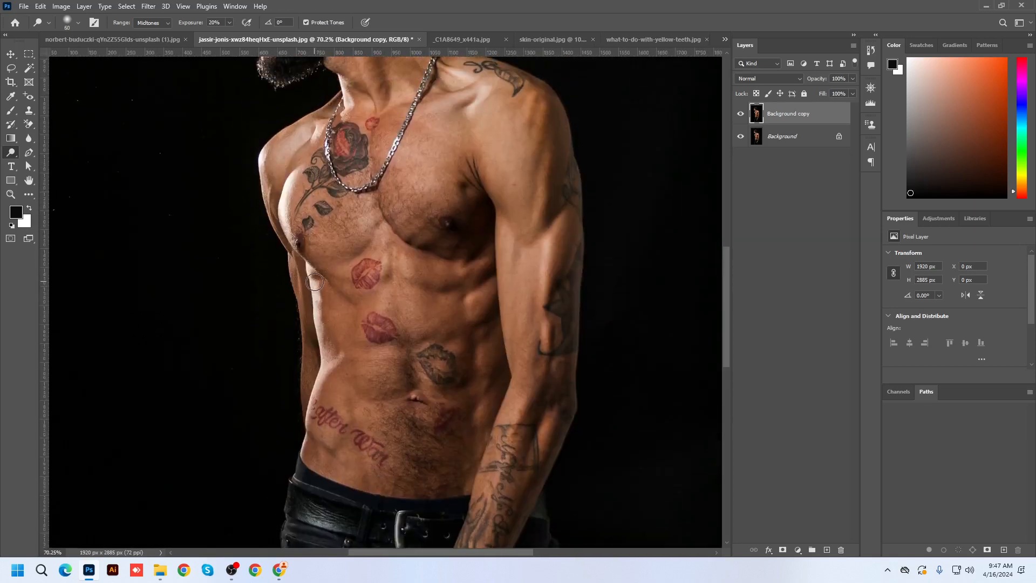
drag(319, 388, 313, 410)
mouse_move(295, 188)
mouse_down()
mouse_move(289, 219)
mouse_move(296, 203)
mouse_up()
mouse_move(275, 143)
mouse_down()
mouse_move(263, 180)
mouse_move(262, 150)
mouse_up()
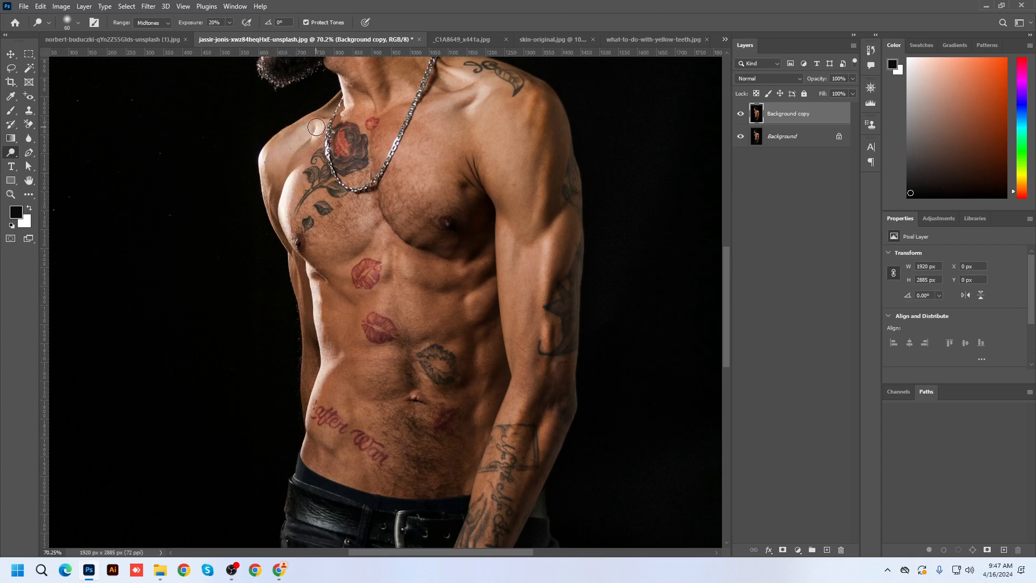
Dodge the rib and side abdominal muscles below the chest, next to the tattooed arm.
scroll(318, 123, down, 1)
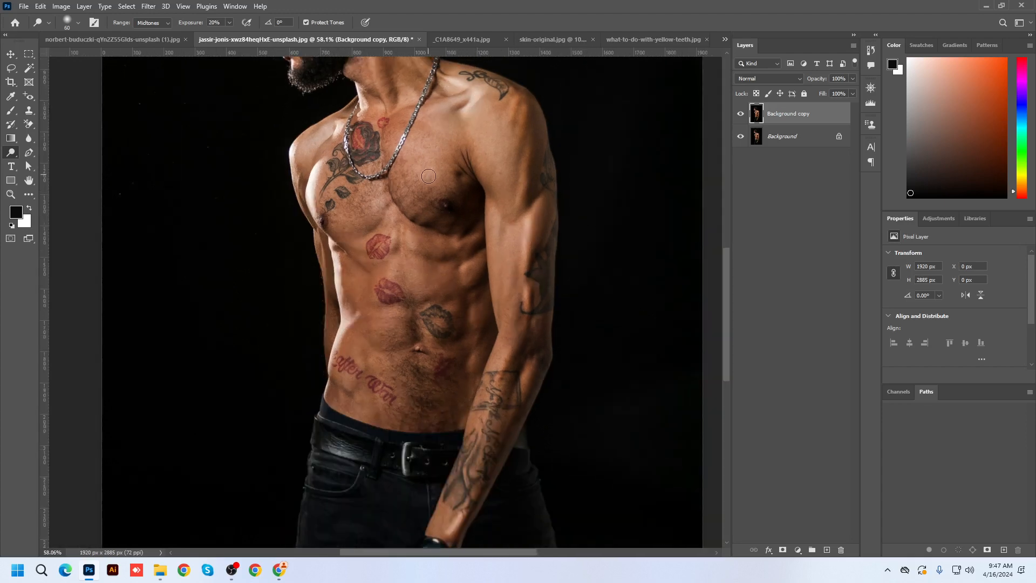
scroll(427, 178, down, 1)
scroll(405, 216, up, 2)
mouse_move(398, 217)
mouse_down()
mouse_move(485, 268)
mouse_move(468, 257)
mouse_up()
mouse_move(478, 304)
mouse_down()
mouse_move(483, 282)
mouse_move(483, 388)
mouse_move(460, 231)
mouse_move(469, 219)
mouse_move(457, 235)
mouse_move(486, 196)
mouse_move(464, 153)
mouse_move(373, 173)
mouse_move(375, 143)
mouse_move(386, 205)
mouse_move(402, 192)
mouse_move(416, 217)
mouse_up()
scroll(412, 230, down, 3)
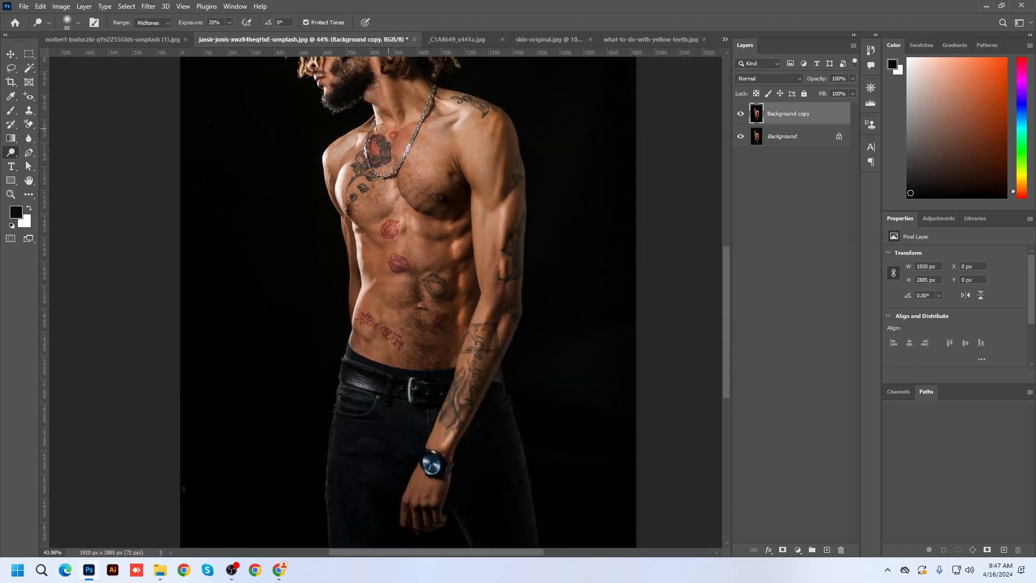
Dodge the tattooed arm again around the biceps with a 45 px brush.
scroll(379, 106, down, 1)
scroll(452, 201, up, 3)
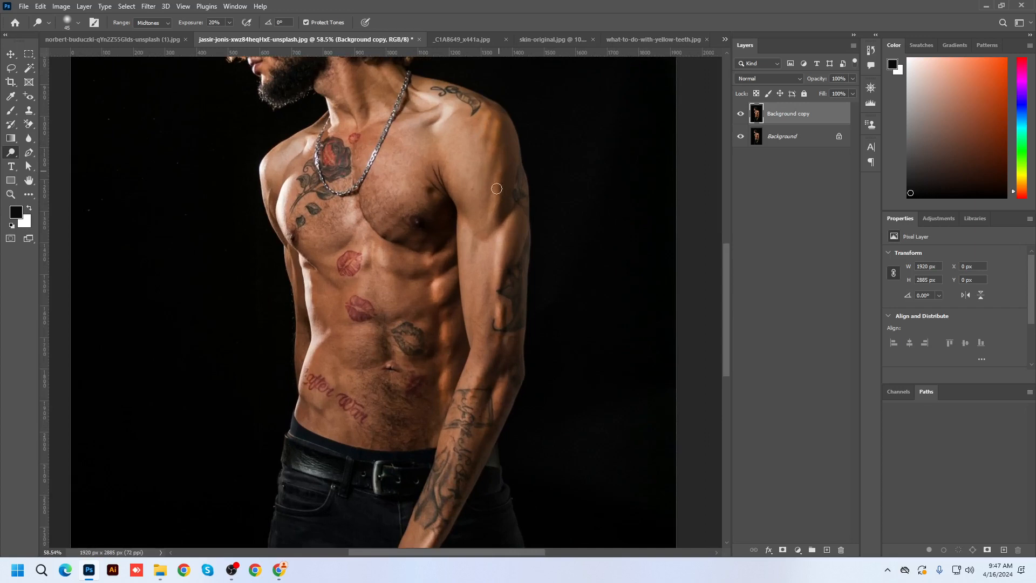
scroll(487, 230, down, 2)
drag(473, 238, 474, 289)
scroll(497, 250, down, 1)
scroll(481, 239, up, 2)
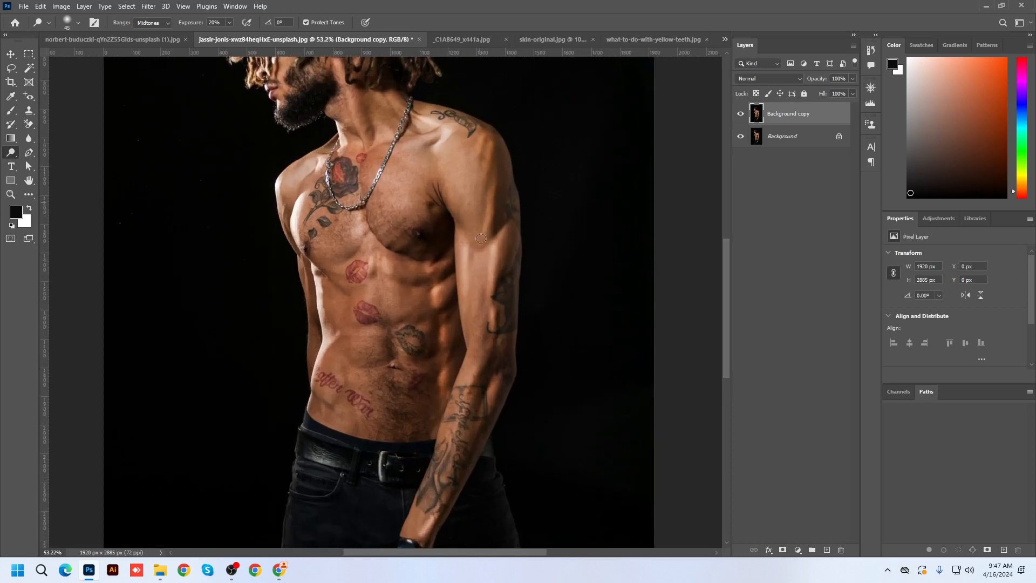
Toggle the visibility of the Background copy layer several times to compare the dodged torso with the original photo.
click(743, 116)
click(744, 117)
click(743, 115)
click(743, 116)
click(743, 116)
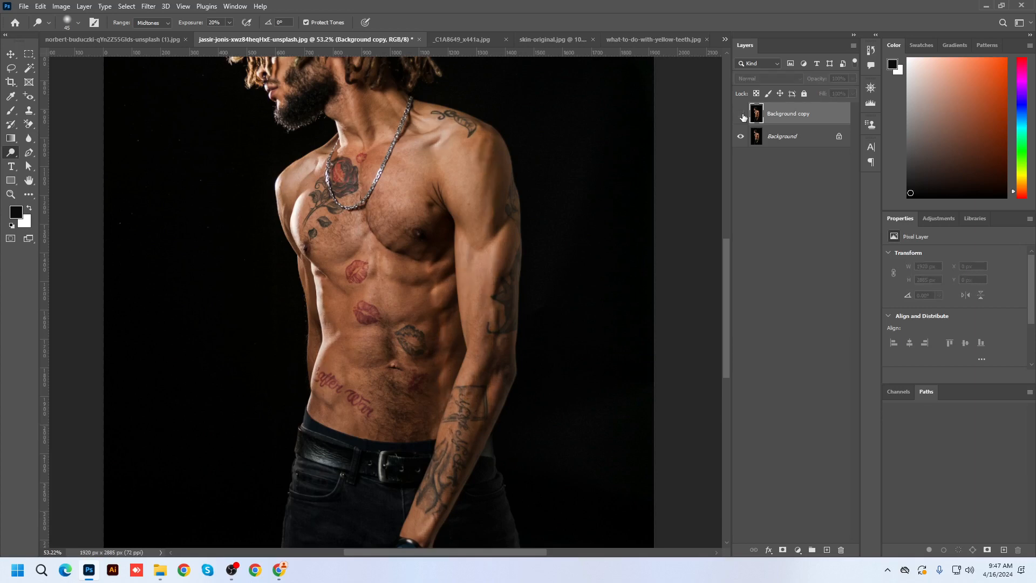
click(743, 116)
scroll(458, 305, down, 2)
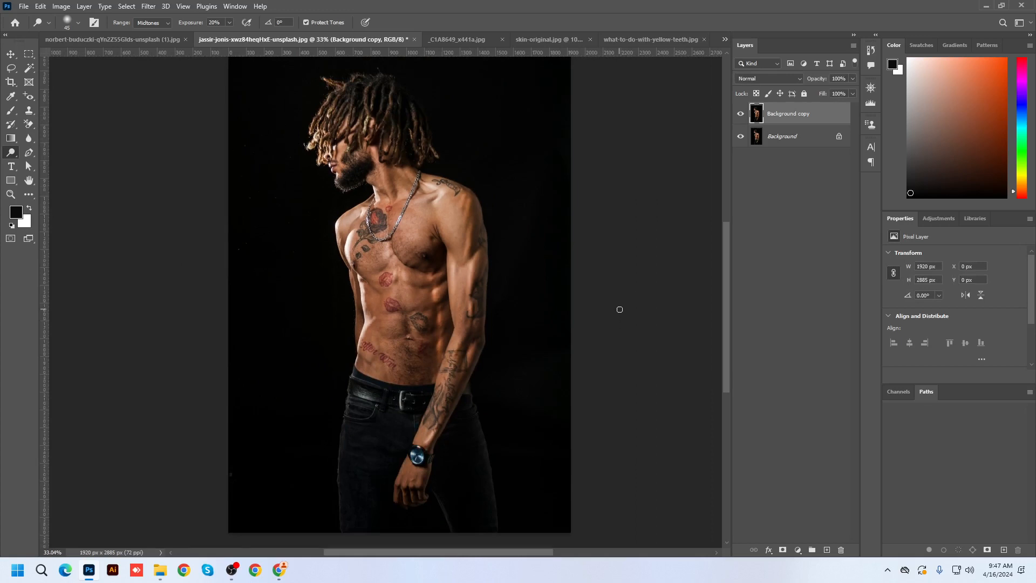
View the Contour and Highlight Diagram by Aesthetica image from the PS Retouch Image folder, close it and return to Photoshop.
click(162, 504)
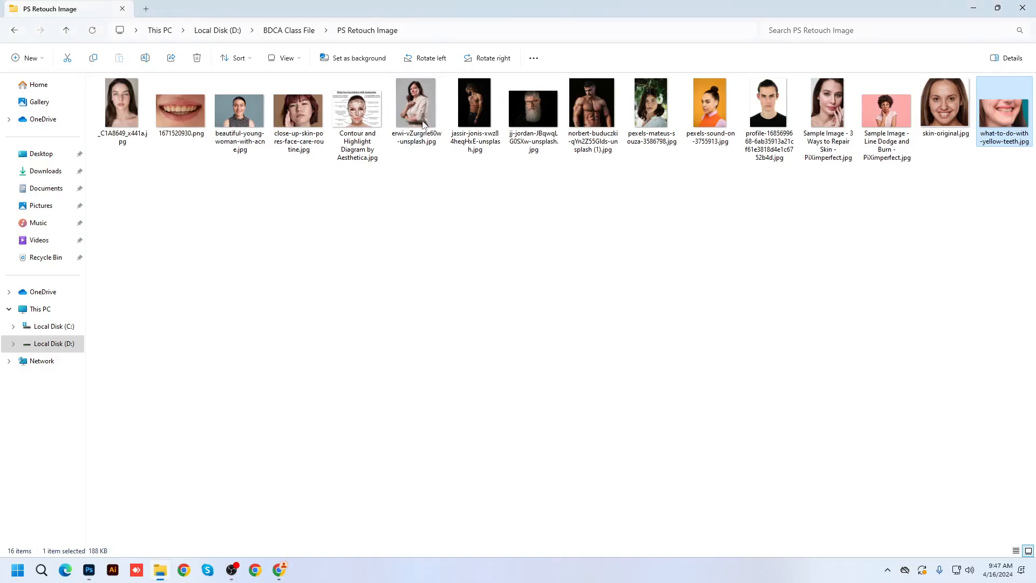
double_click(356, 126)
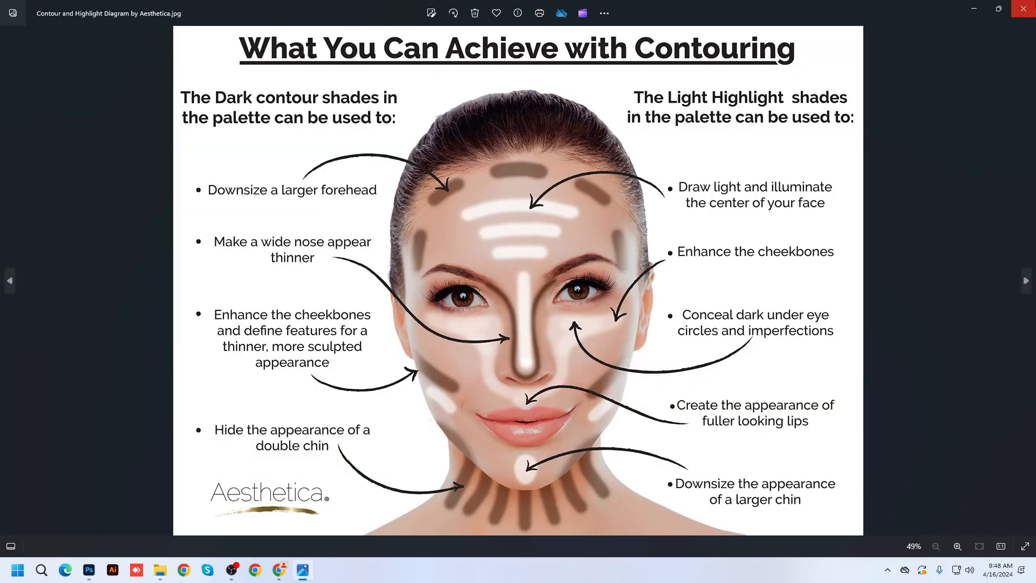
click(1024, 8)
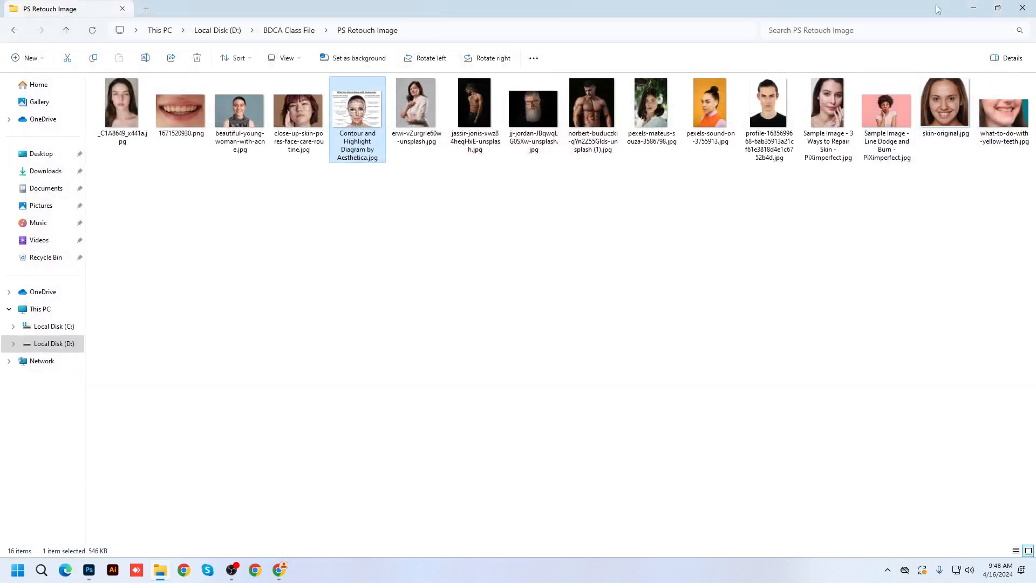
click(973, 8)
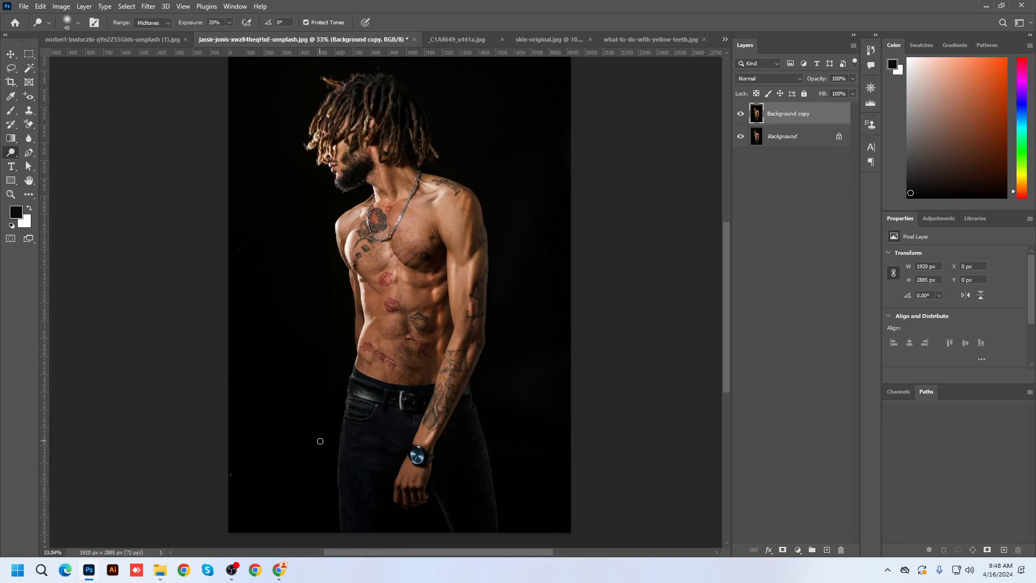
click(232, 570)
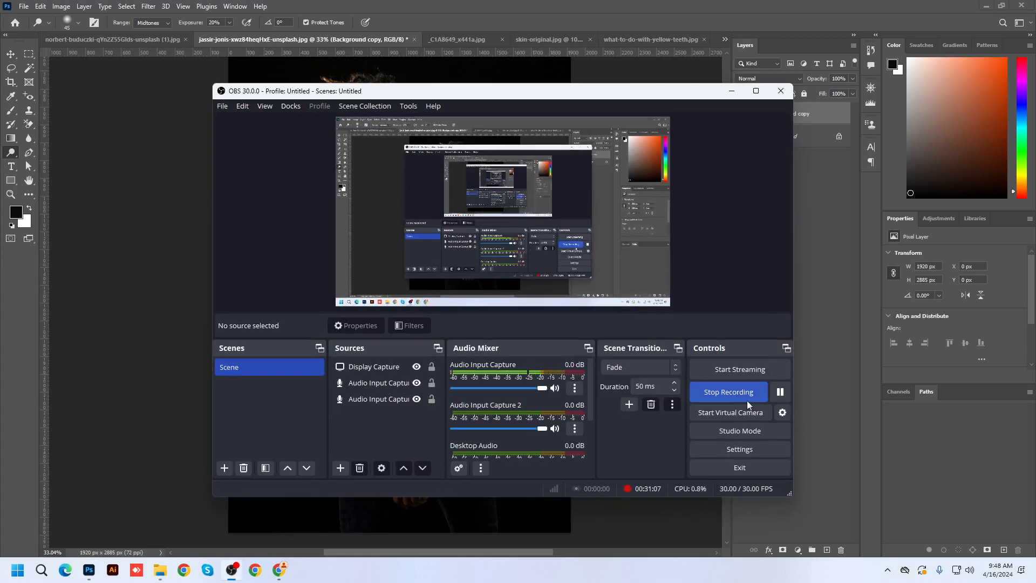
click(779, 392)
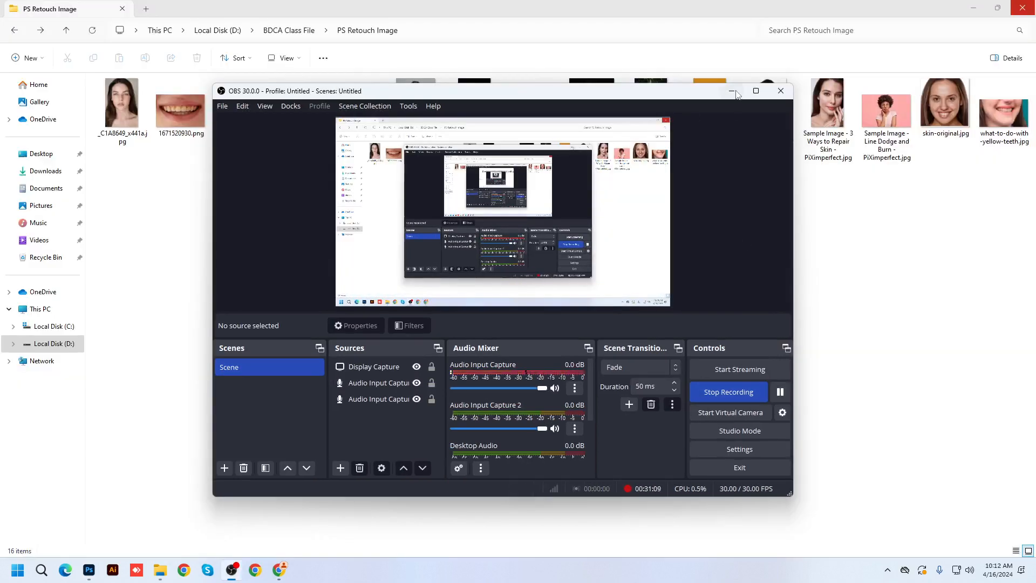
click(733, 92)
Open the Aesthetica contour and highlight diagram, and search Google Images in Chrome for "face retouching" examples.
double_click(355, 106)
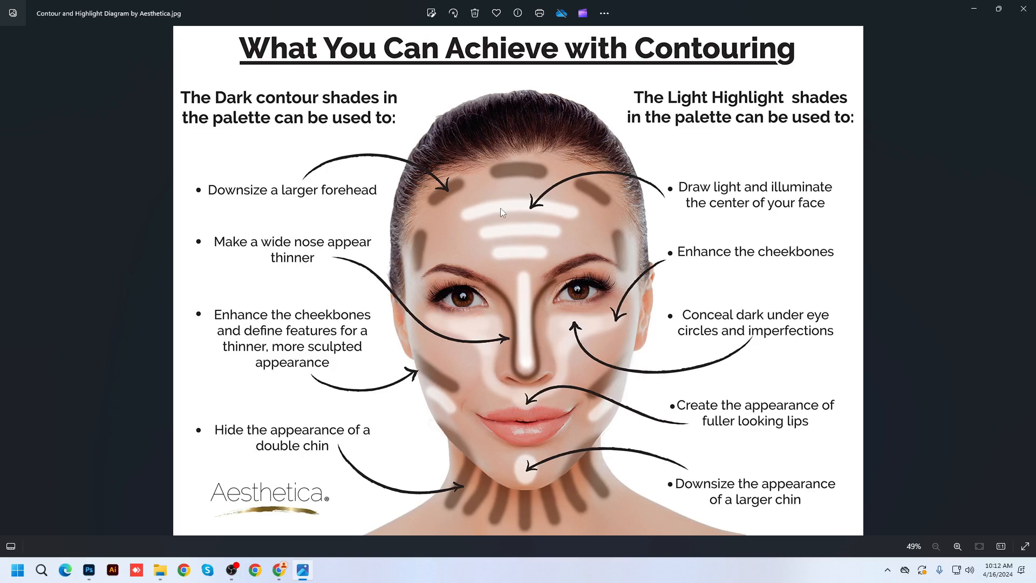
click(279, 570)
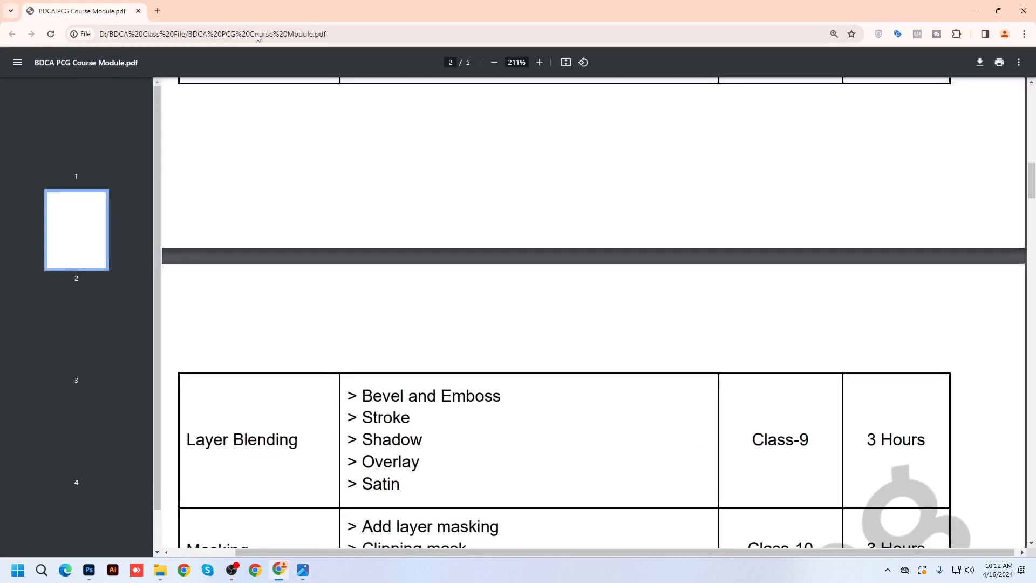
click(158, 11)
text(face re)
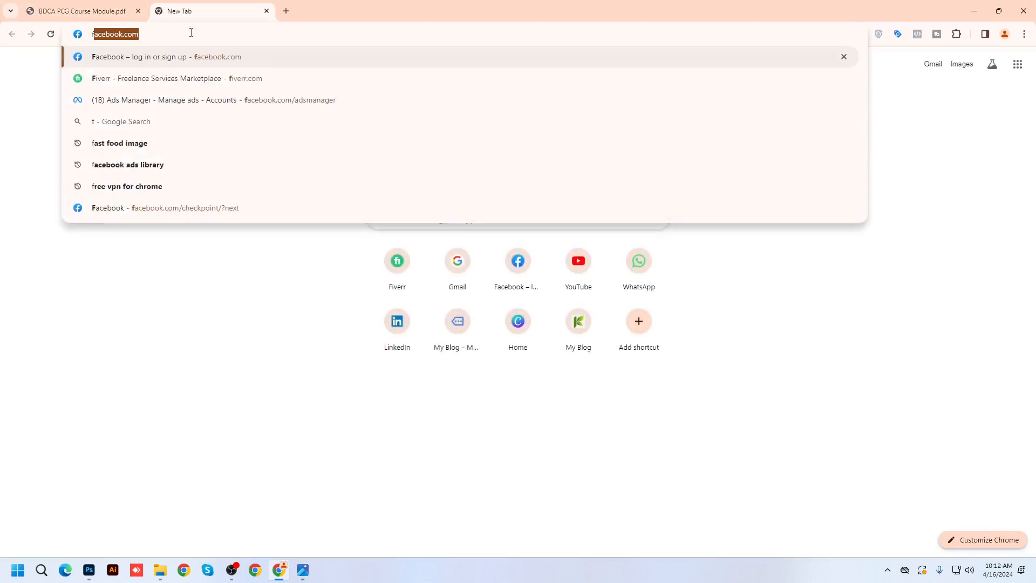
text(to)
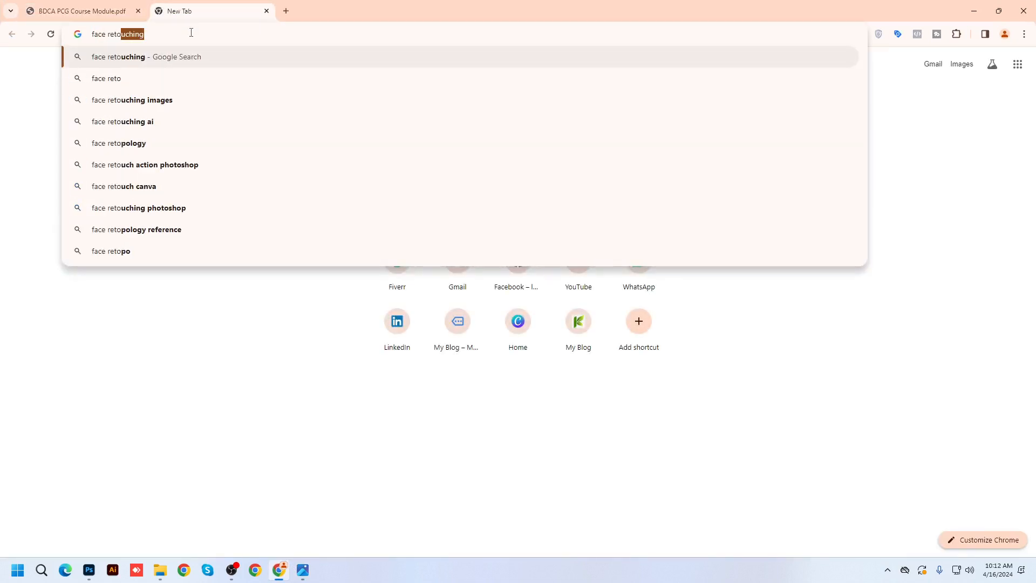
click(136, 58)
click(161, 106)
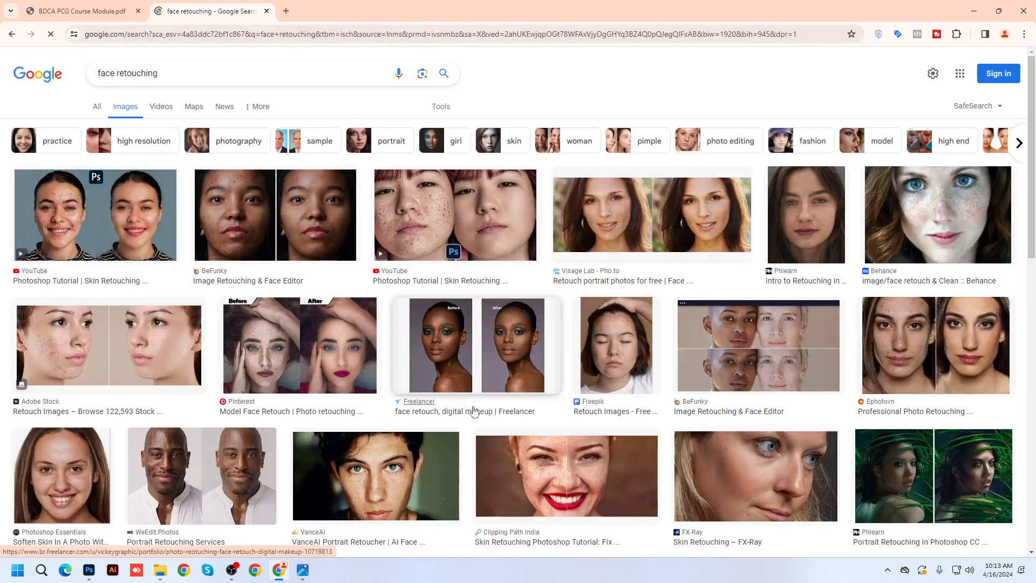
scroll(477, 413, down, 2)
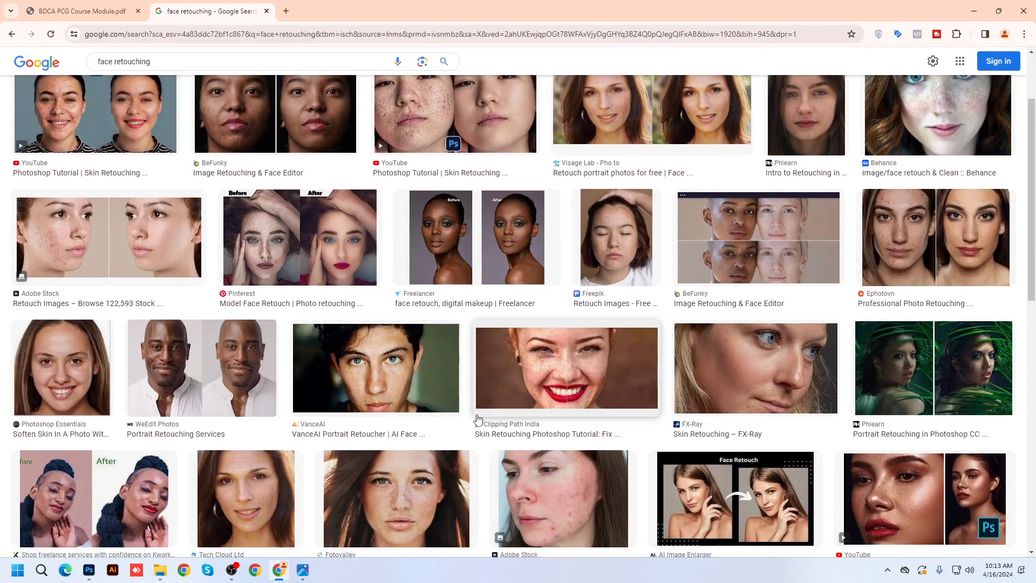
scroll(477, 418, down, 1)
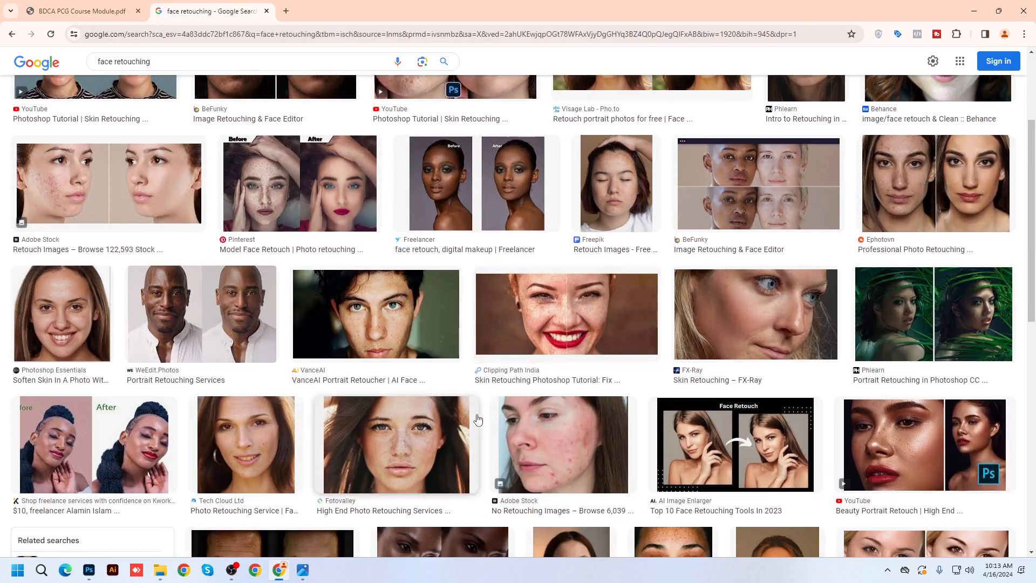
scroll(478, 419, down, 7)
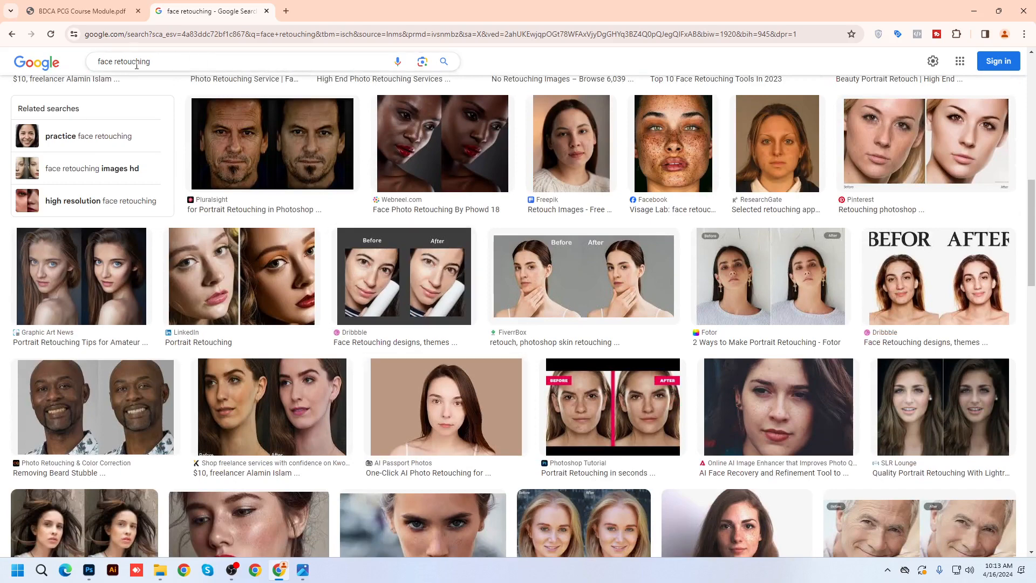
Change the image search to "face retouch" and browse the results for portraits with strong highlights and shadows.
drag(140, 63, 249, 59)
key(BackSpace)
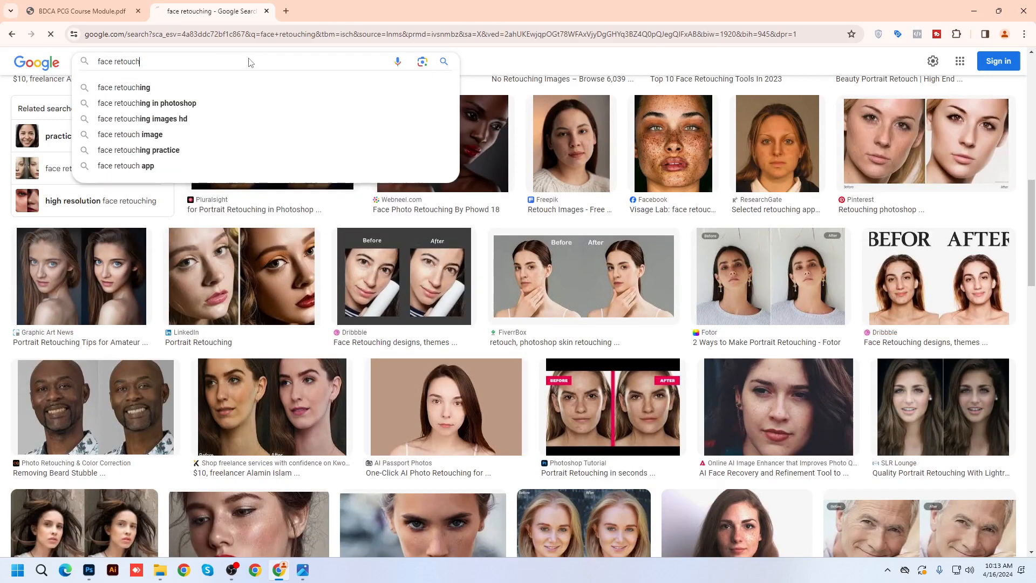
key(Return)
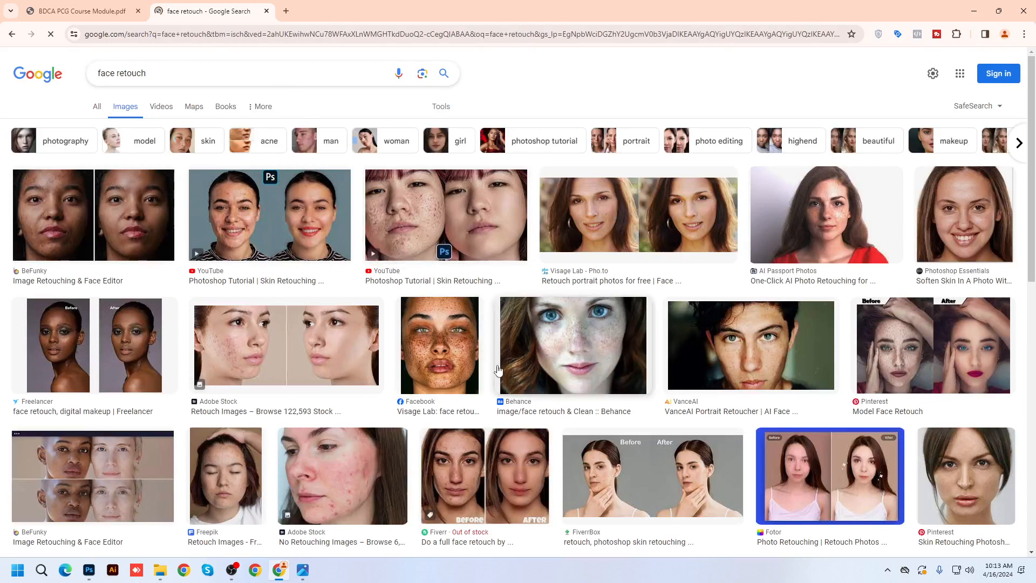
scroll(497, 365, down, 5)
scroll(498, 381, down, 1)
scroll(498, 381, down, 2)
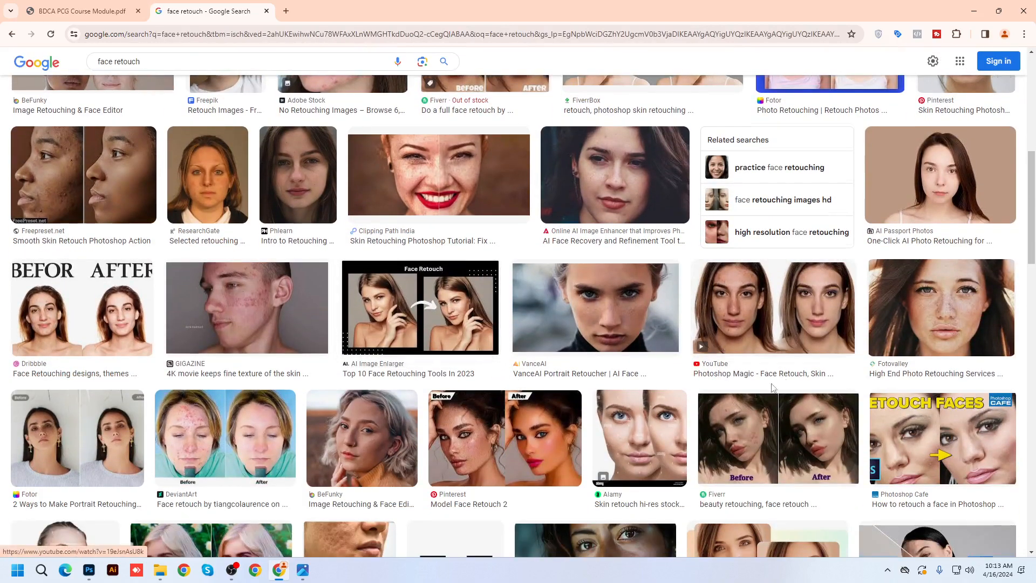
scroll(755, 388, down, 3)
scroll(739, 402, down, 7)
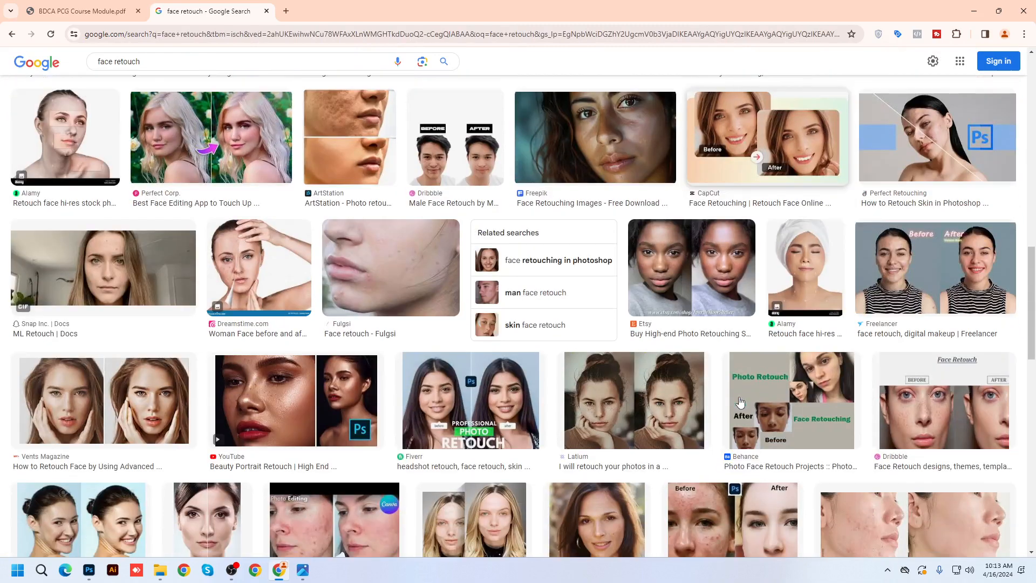
Preview the Beauty Portrait Retouch result and the related Behance High-End Beauty Retouching portrait, and return to the contouring diagram.
click(798, 343)
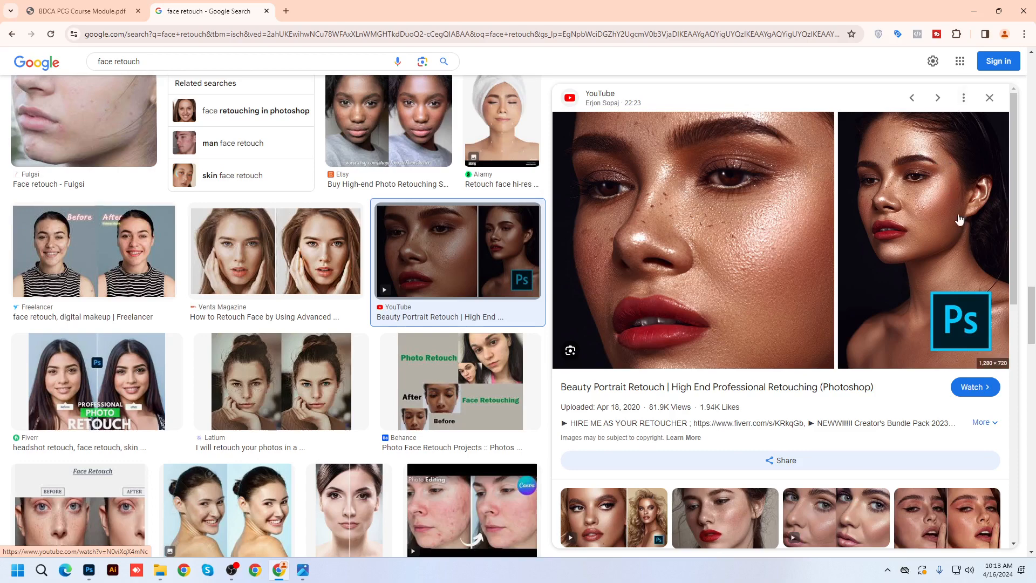
scroll(926, 236, down, 1)
scroll(926, 236, down, 5)
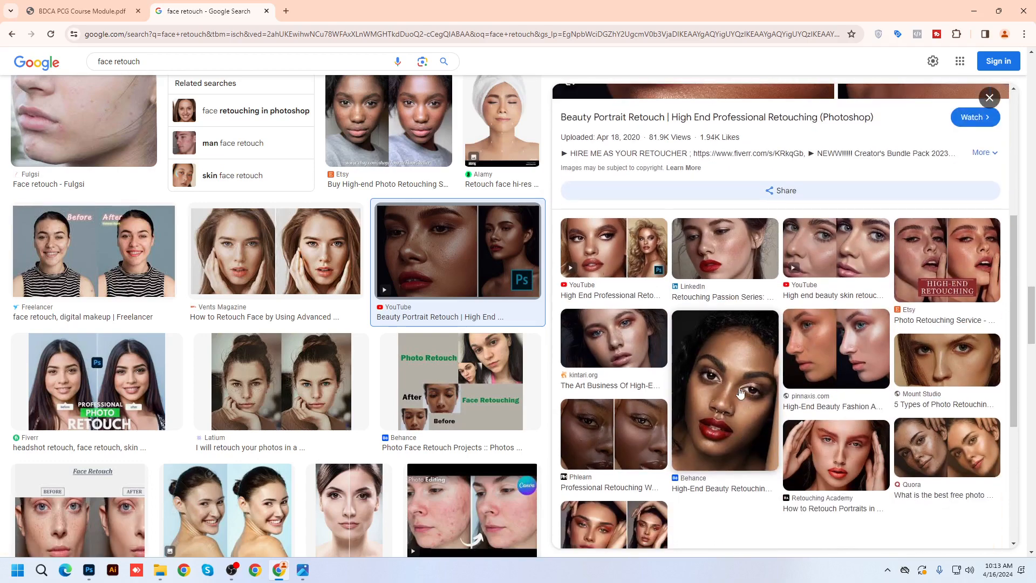
click(747, 390)
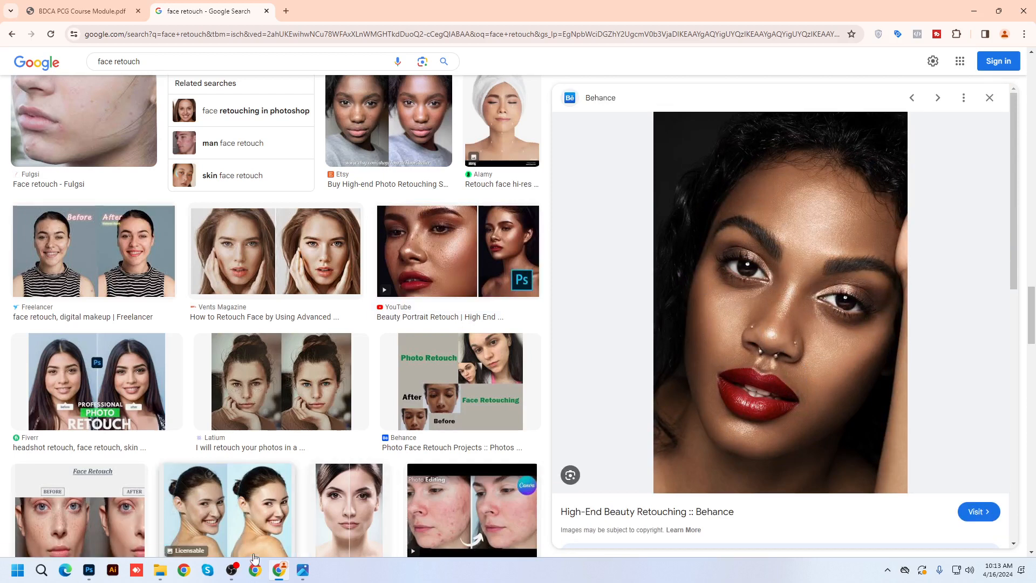
click(303, 570)
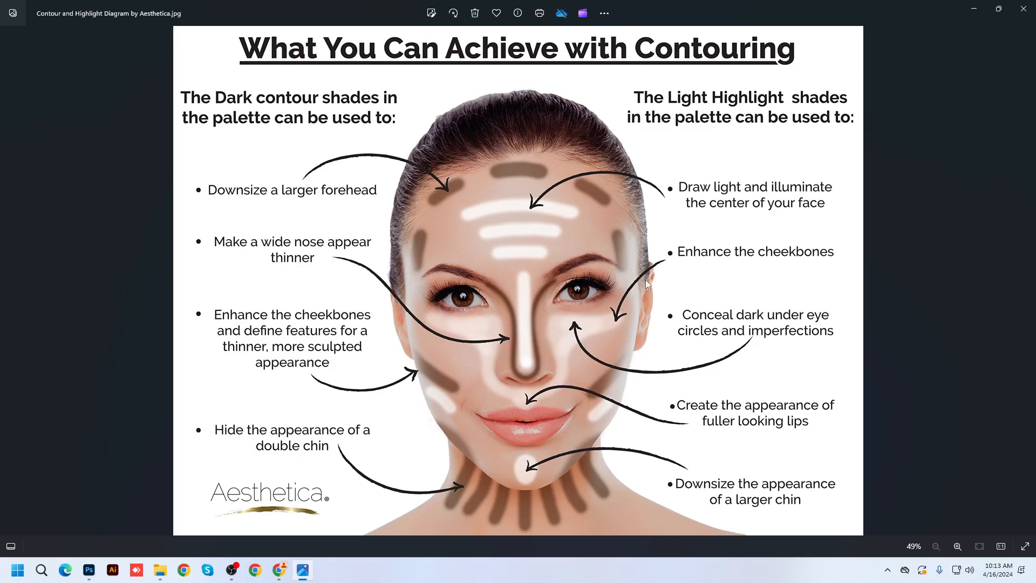
Switch to Photoshop and close the two side-by-side torso comparison documents without saving changes.
click(88, 571)
scroll(313, 92, down, 3)
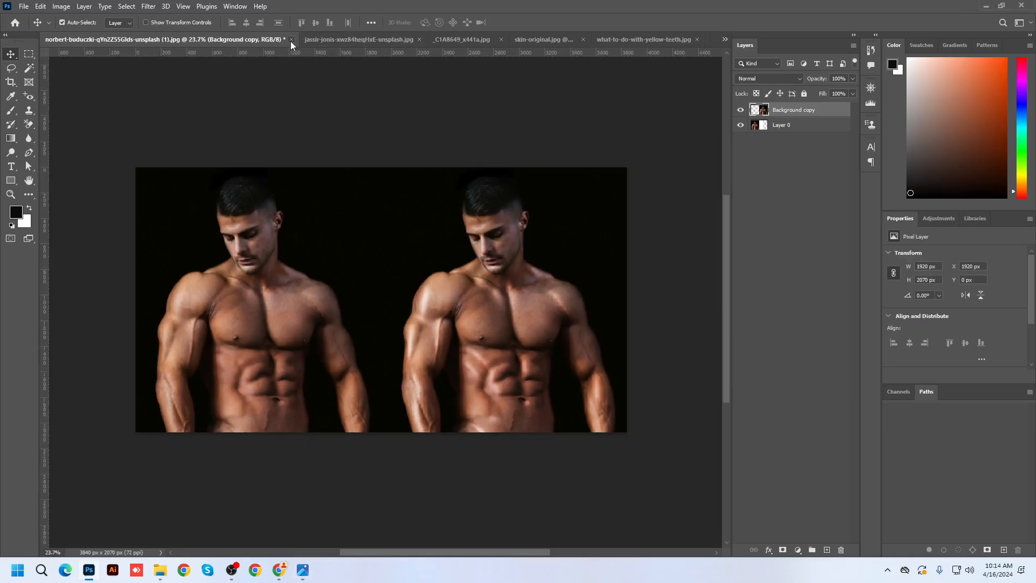
click(290, 41)
click(407, 199)
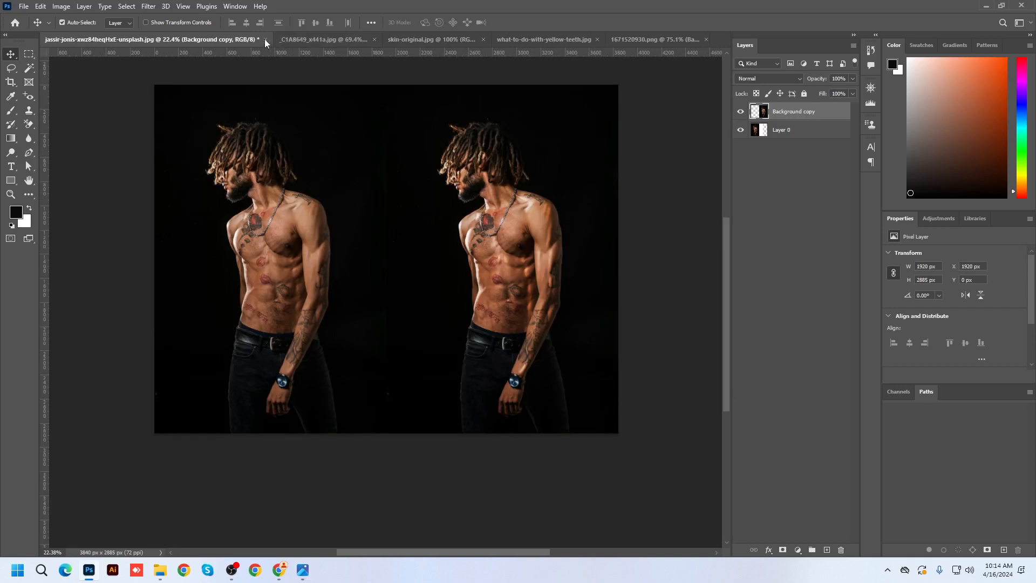
click(265, 40)
click(407, 199)
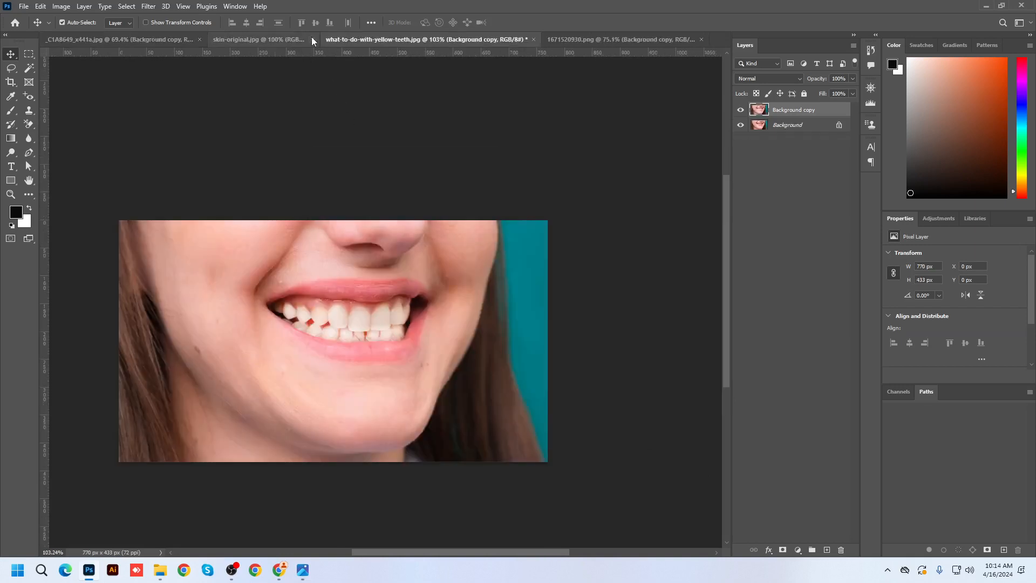
Close skin-original.jpg, what-to-do-with-yellow-teeth.jpg, 1671520930.png and _C1A8649_x441a.jpg without saving changes.
click(312, 39)
click(438, 39)
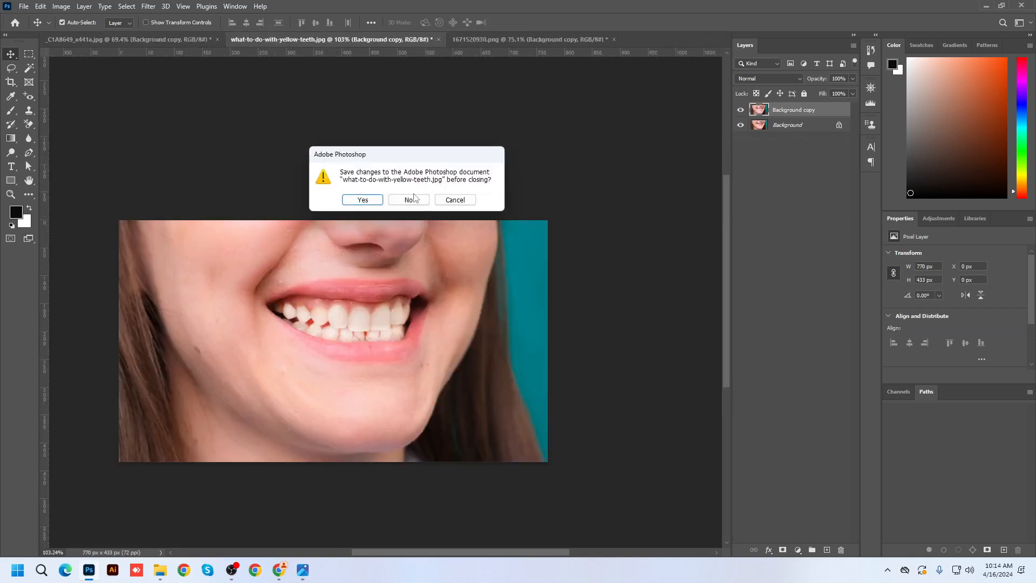
click(415, 199)
click(393, 39)
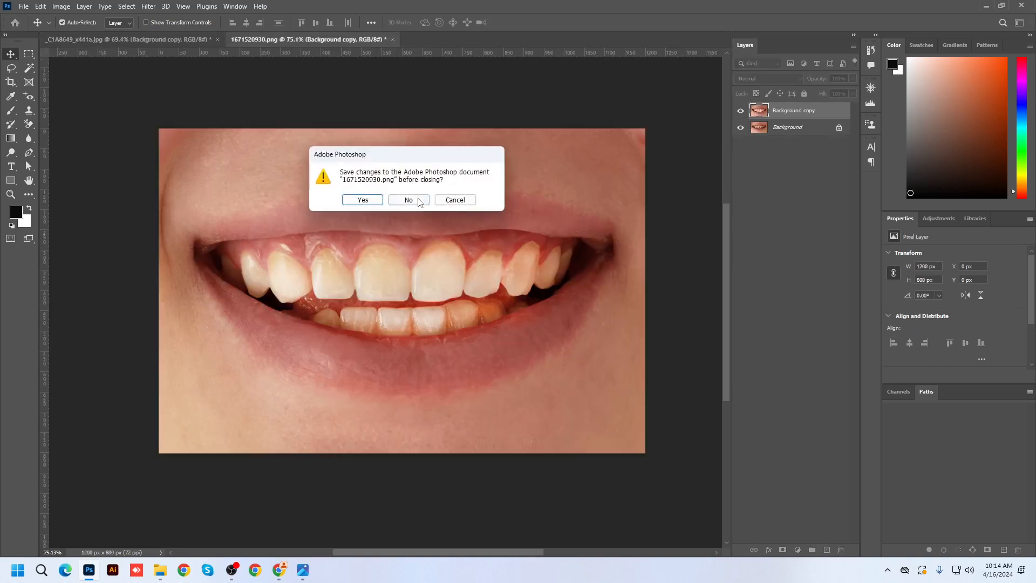
click(420, 201)
click(217, 41)
click(403, 199)
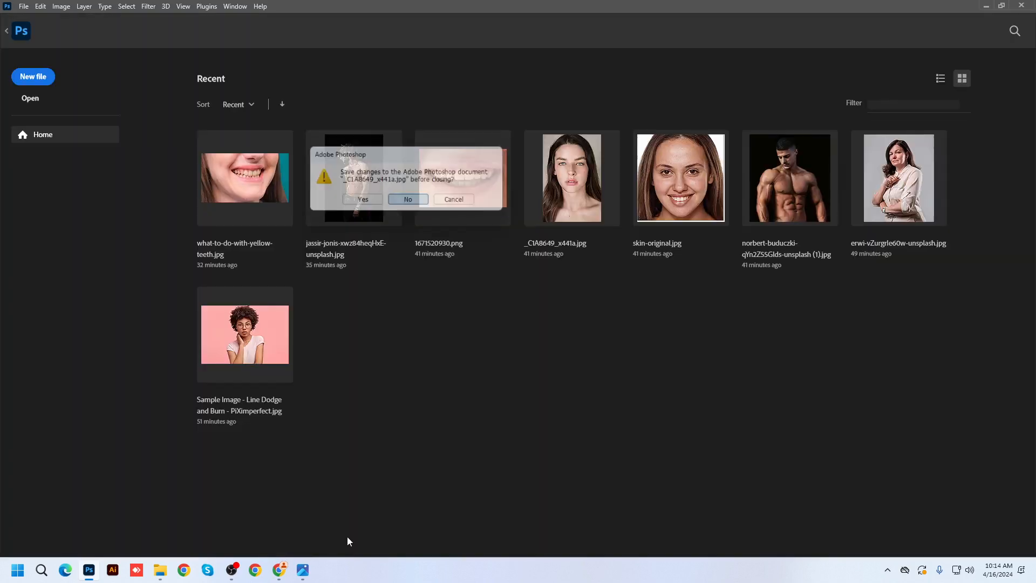
Open pexels-sound-on-3755913.jpg from the PS Retouch Image folder as a new Photoshop document.
click(160, 570)
drag(715, 128, 461, 210)
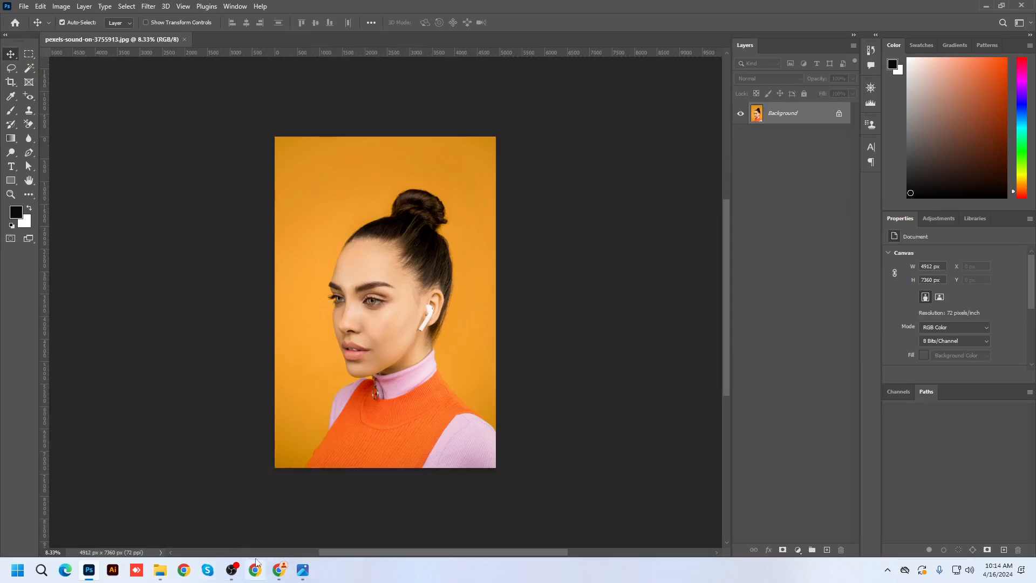
View the portrait of the woman with the white flower at full window size, and close it to return to the contouring diagram.
click(168, 576)
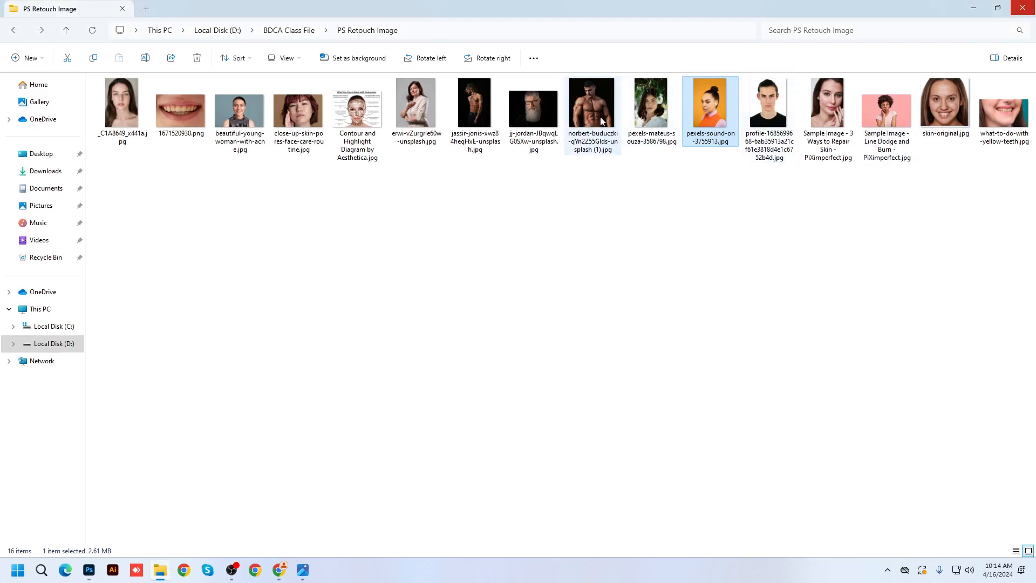
double_click(659, 113)
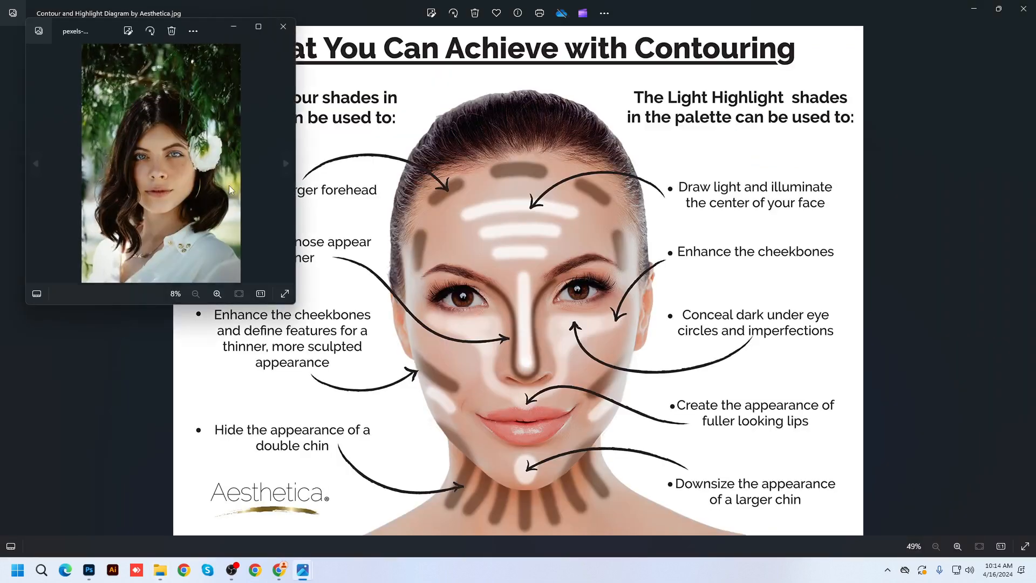
click(259, 26)
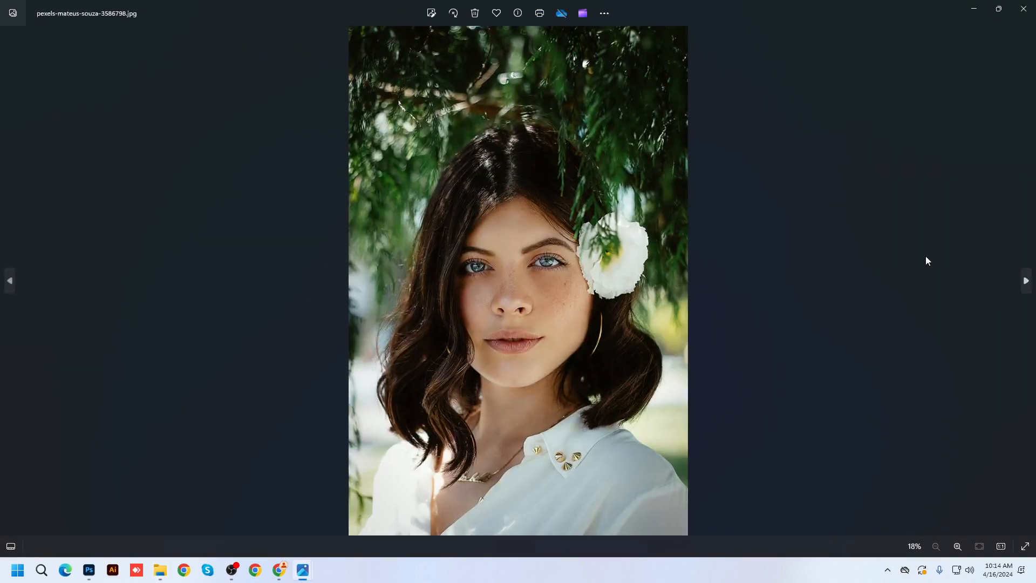
click(1024, 9)
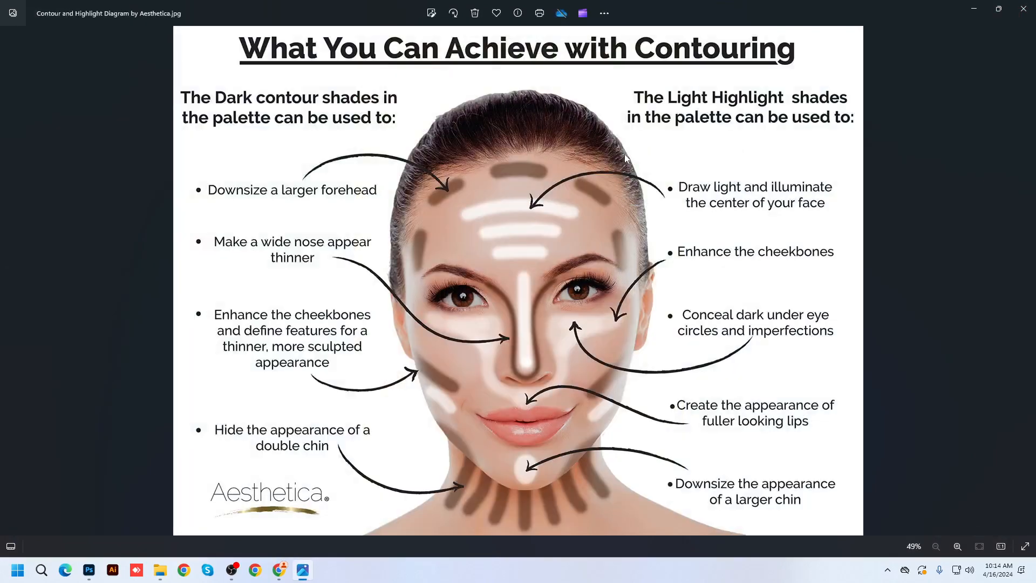
Open pexels-mateus-souza-3586798.jpg from the PS Retouch Image folder in Photoshop, and return to the pexels-sound-on-3755913.jpg document.
click(974, 9)
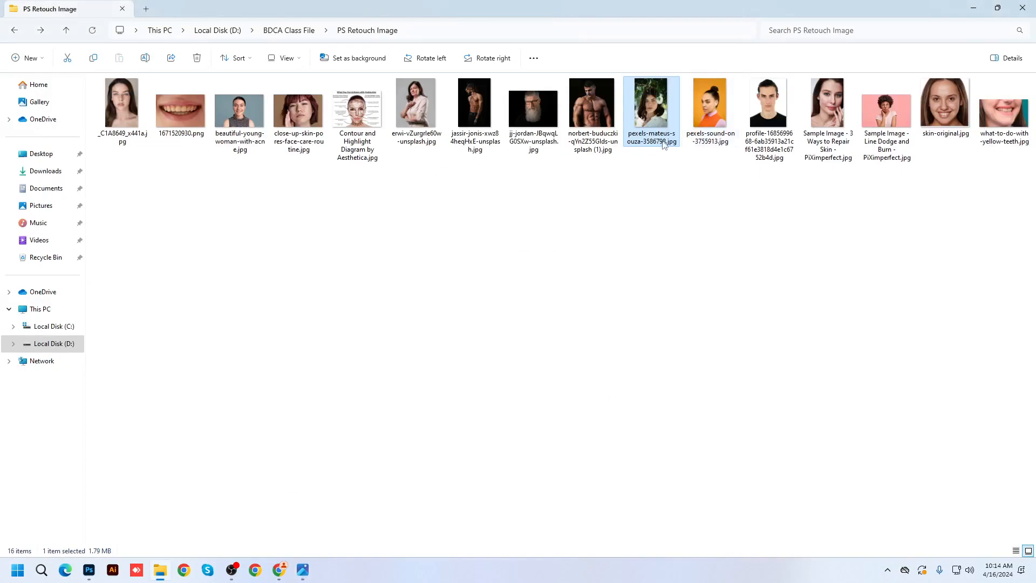
drag(661, 126, 243, 41)
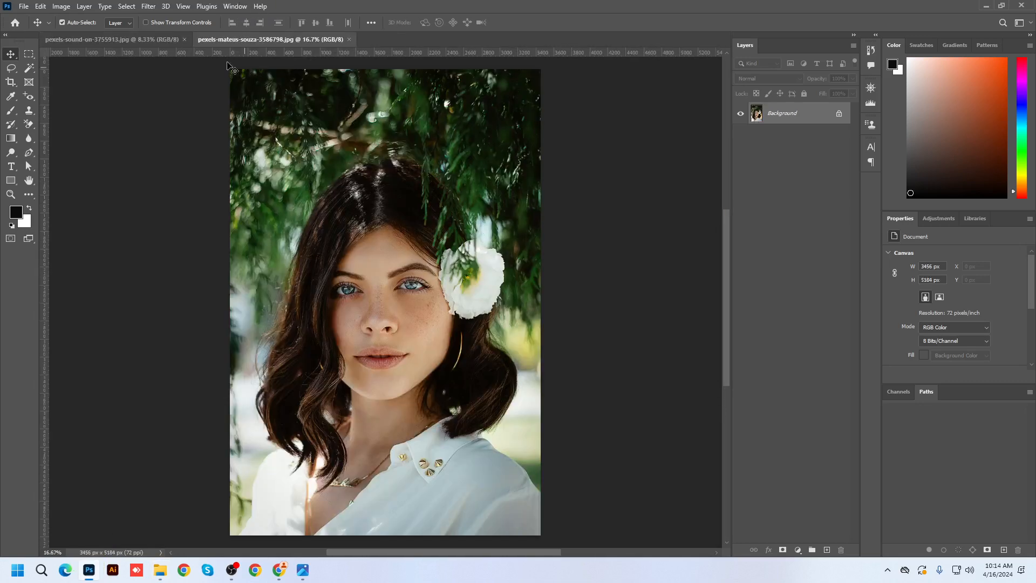
click(149, 43)
Duplicate the Background layer of the woman's portrait against the orange backdrop.
scroll(497, 300, up, 4)
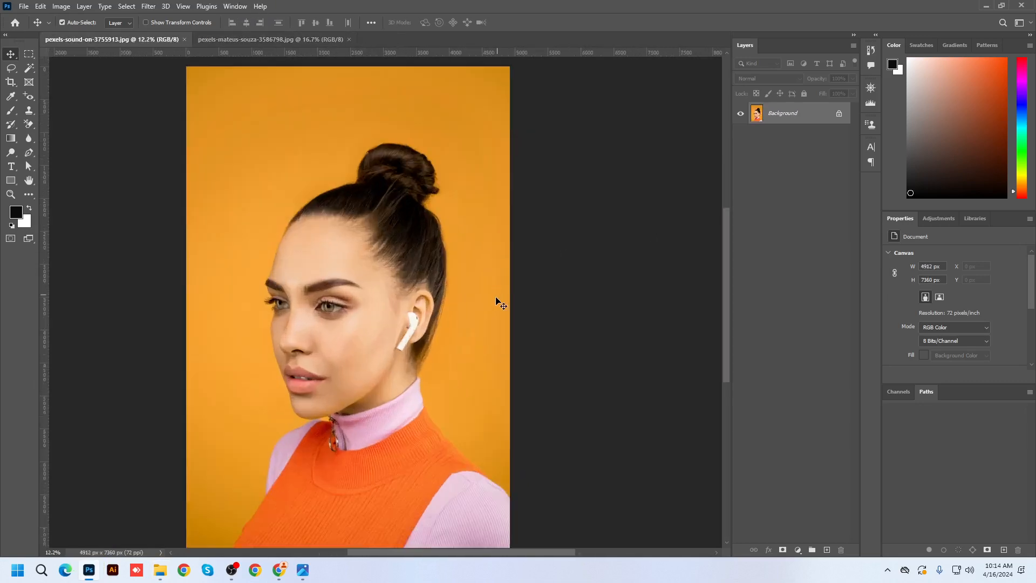
drag(800, 121, 827, 550)
scroll(230, 383, up, 2)
scroll(400, 393, down, 3)
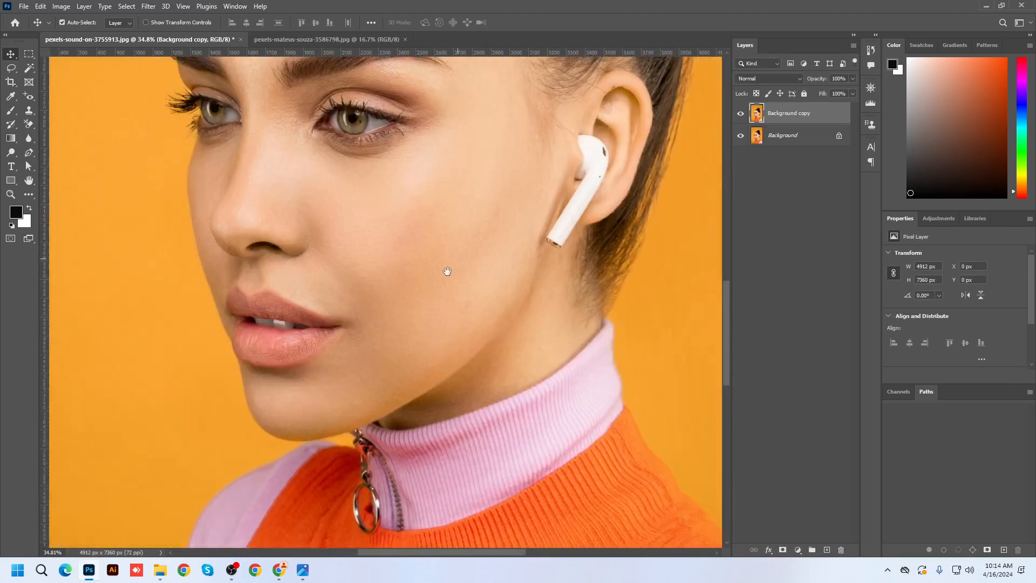
scroll(469, 308, up, 2)
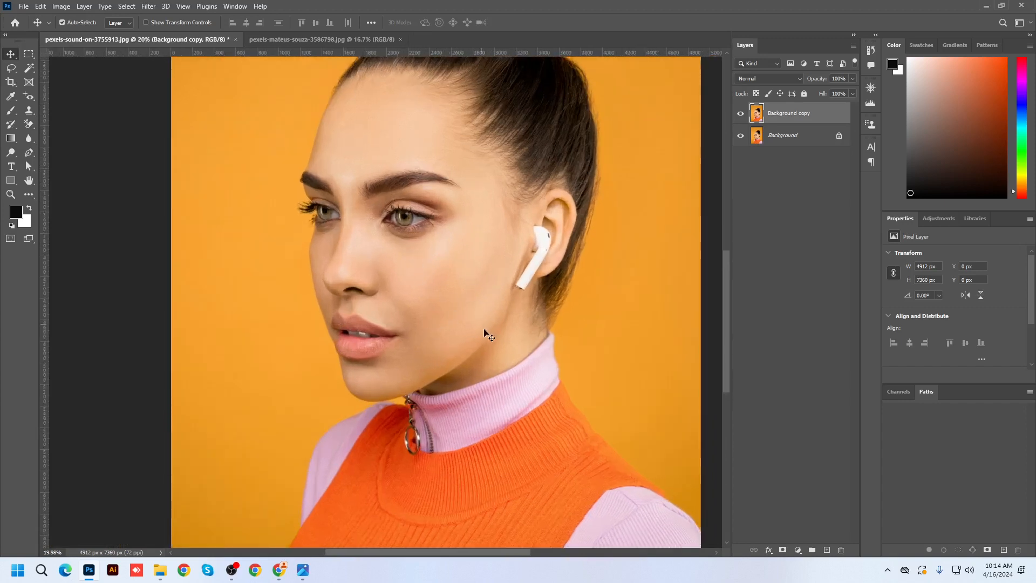
Brighten the cheekbone and the area under the near eye with the Dodge tool, using an enlarged soft brush.
click(13, 156)
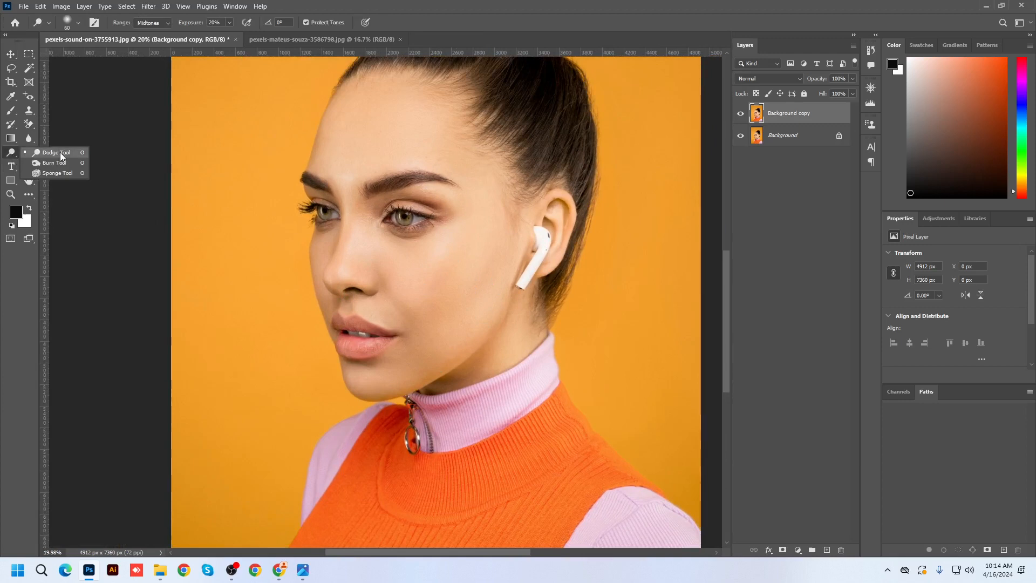
click(59, 152)
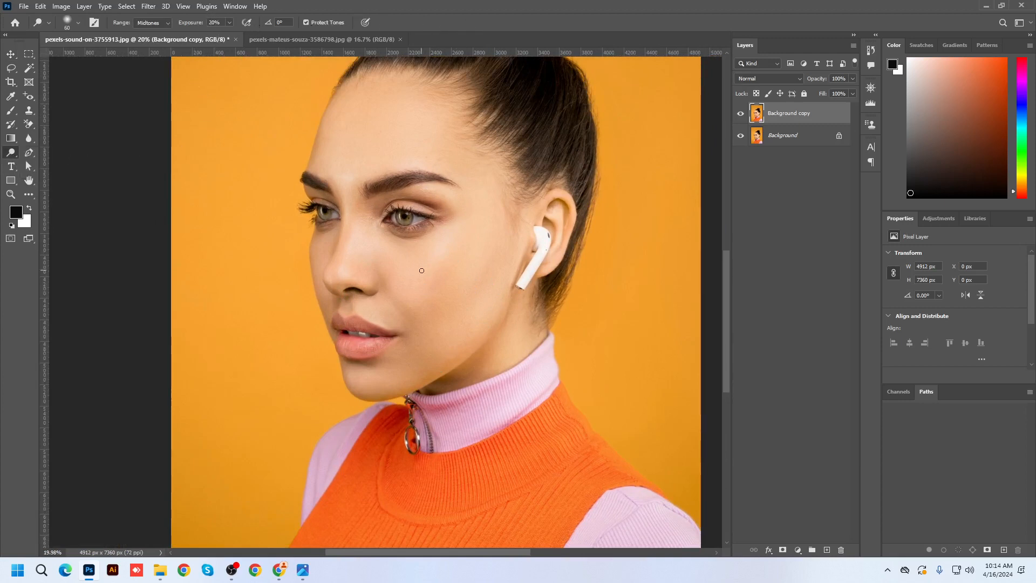
scroll(466, 291, up, 1)
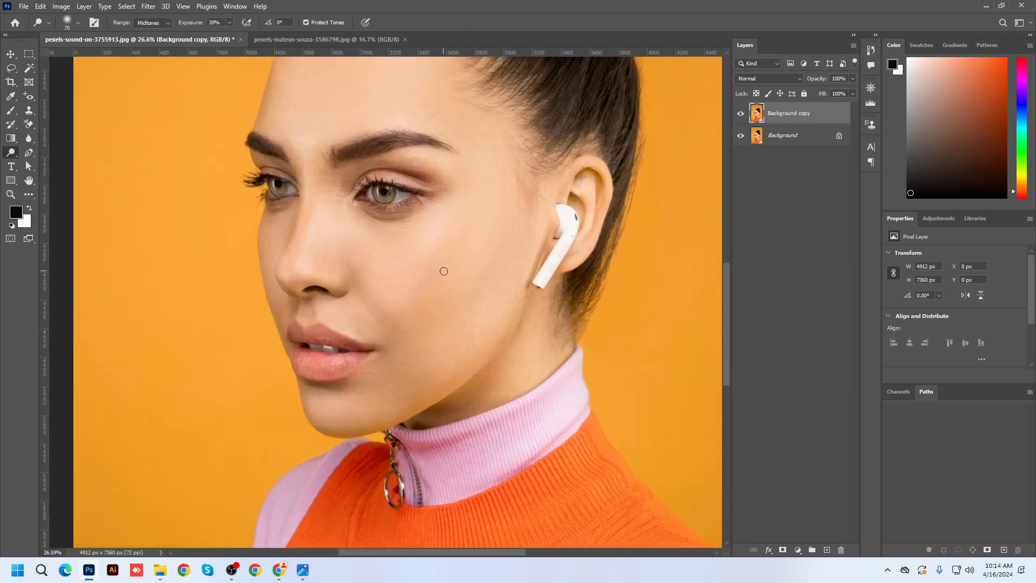
key(bracketright)
key(bracketright)
key(bracketright)
key(bracketright)
key(bracketright)
key(bracketright)
key(bracketright)
key(bracketright)
key(bracketright)
key(bracketright)
key(bracketleft)
key(bracketleft)
key(bracketleft)
key(bracketleft)
key(bracketleft)
key(bracketright)
key(bracketright)
mouse_move(447, 235)
mouse_down()
mouse_move(391, 290)
mouse_move(392, 254)
mouse_move(371, 241)
mouse_move(473, 226)
mouse_move(405, 258)
mouse_move(364, 300)
mouse_move(381, 259)
mouse_move(391, 323)
mouse_move(390, 294)
mouse_move(454, 204)
mouse_move(423, 289)
mouse_move(471, 200)
mouse_move(424, 271)
mouse_move(420, 320)
mouse_move(419, 296)
mouse_move(370, 285)
mouse_move(361, 251)
mouse_move(383, 285)
mouse_move(320, 245)
mouse_up()
Dodge a highlight along the bridge of the nose with a 175 px brush.
scroll(313, 209, down, 2)
key(bracketleft)
key(bracketleft)
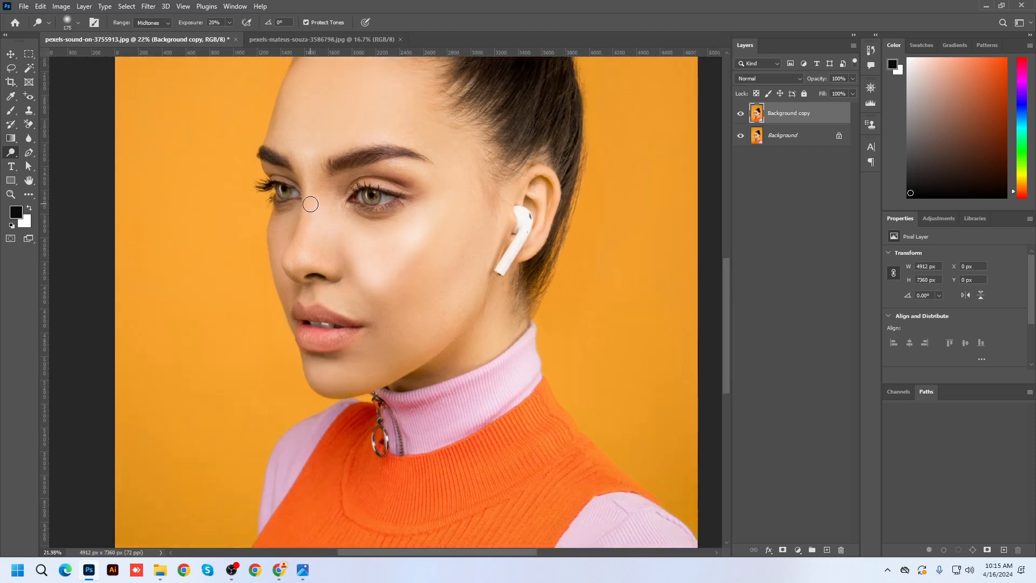
mouse_move(309, 204)
mouse_down()
mouse_move(296, 267)
mouse_move(307, 168)
mouse_move(297, 241)
mouse_up()
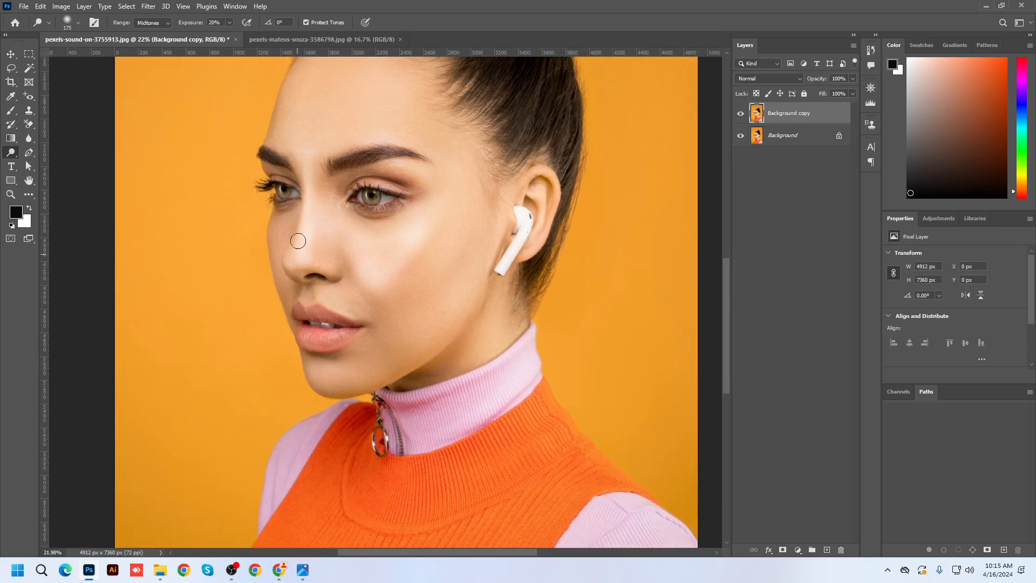
scroll(300, 273, up, 1)
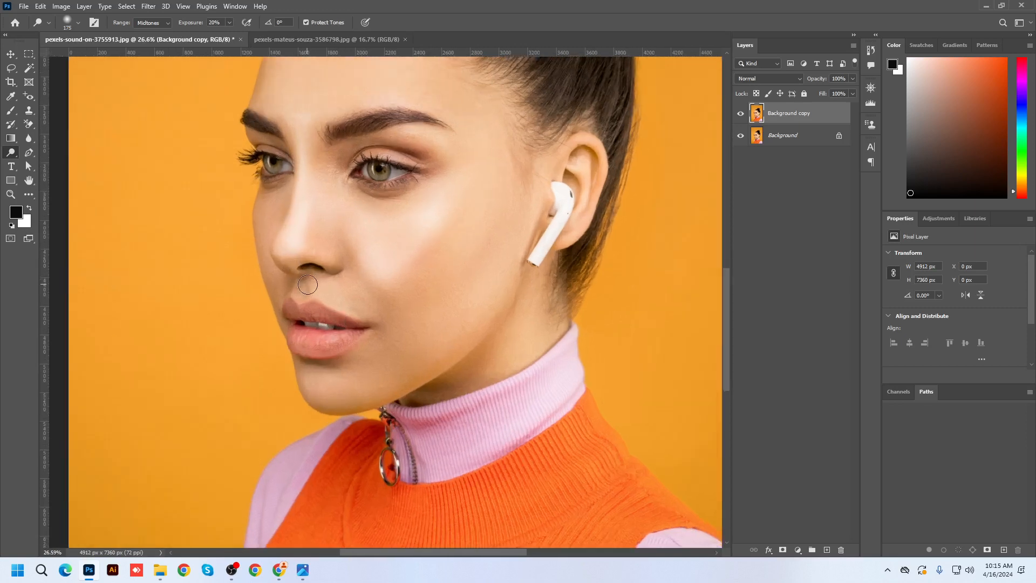
Dodge the skin around the upper and lower lip edges, reducing the brush from 125 to 90 px.
key(bracketleft)
key(bracketleft)
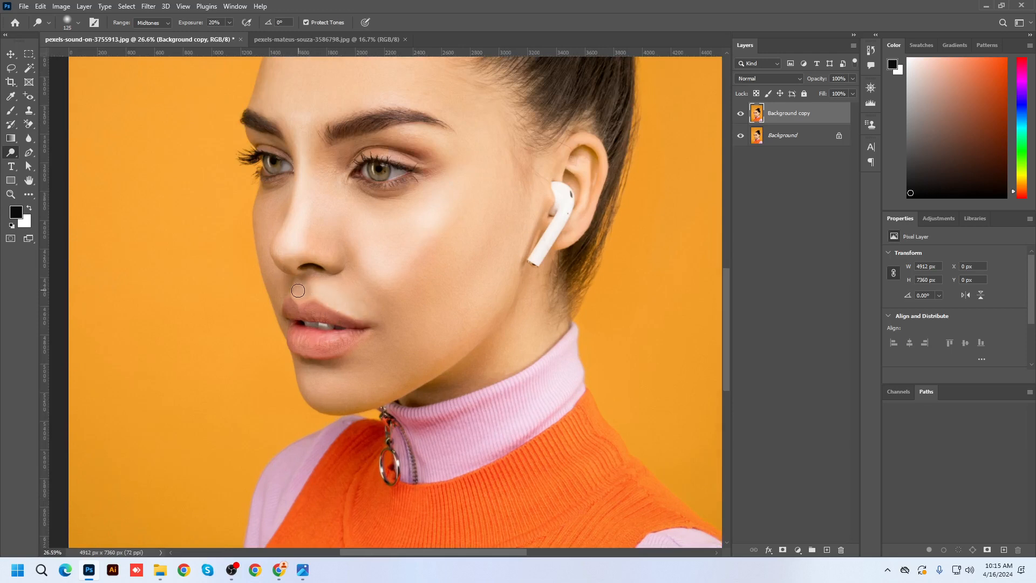
drag(318, 293, 375, 321)
mouse_move(347, 353)
mouse_down()
mouse_move(338, 359)
mouse_move(371, 333)
mouse_up()
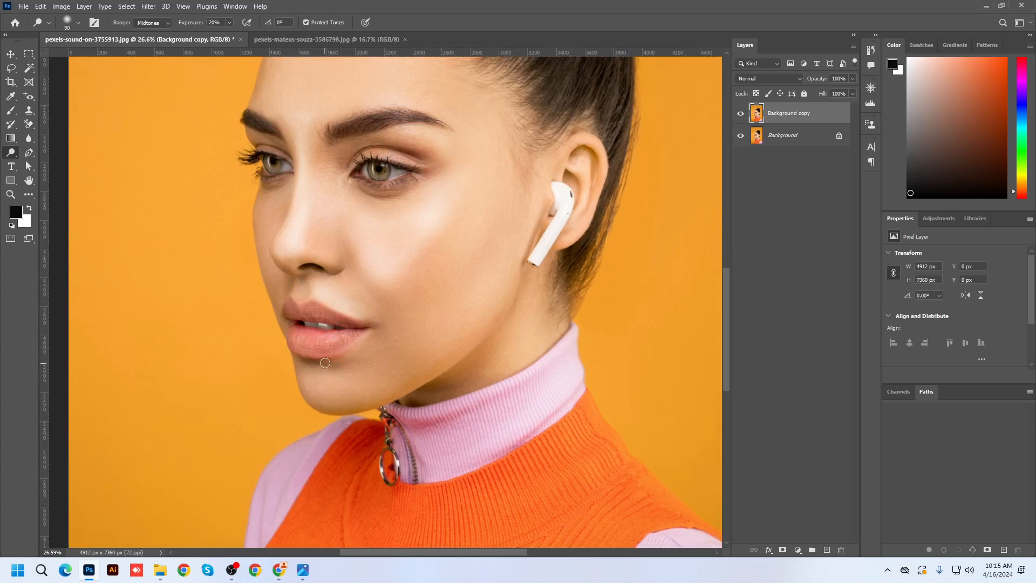
Dodge a highlight on the chin, and enlarge the brush to 150 px for the forehead area.
scroll(359, 335, down, 2)
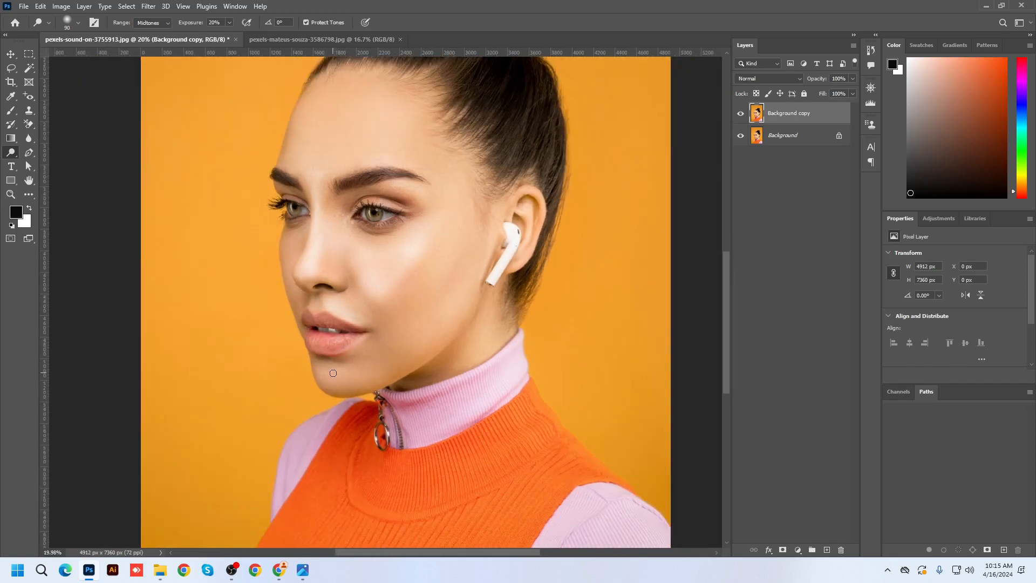
drag(324, 377, 354, 389)
key(bracketright)
scroll(476, 220, down, 2)
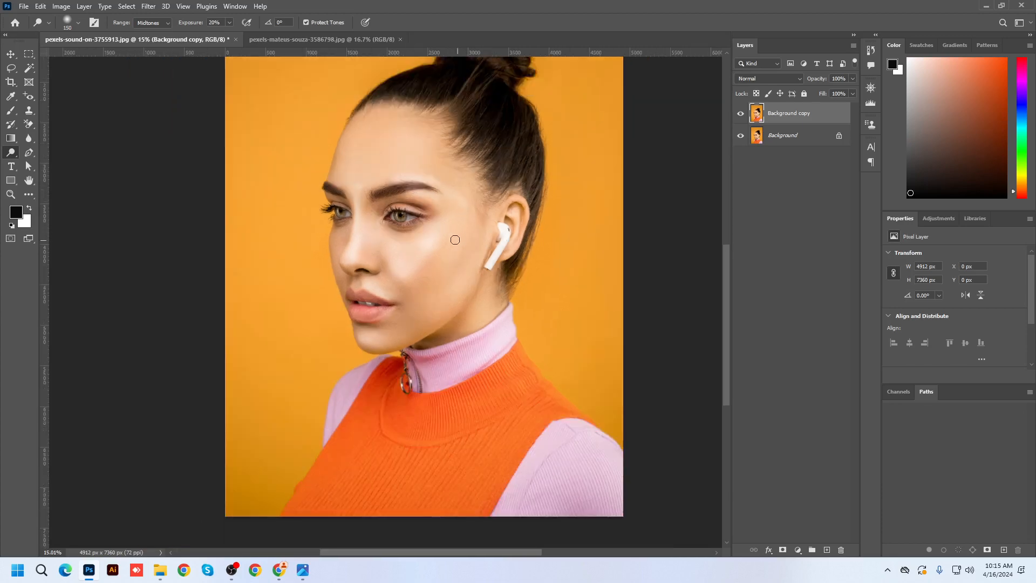
scroll(435, 204, up, 1)
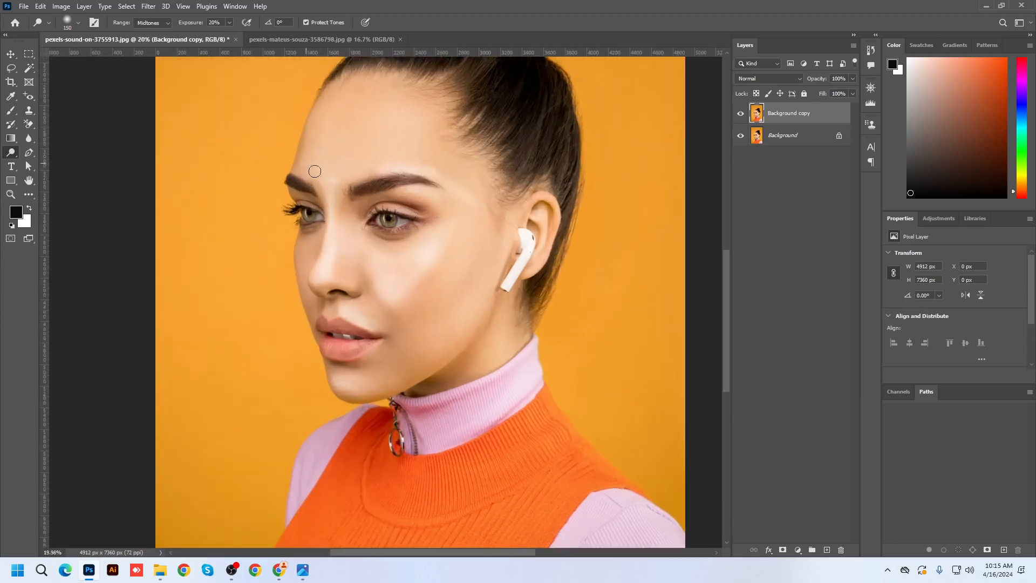
Dodge the small areas around the eyes, reducing the brush to 60 and then 40 px.
key(bracketleft)
scroll(348, 271, up, 3)
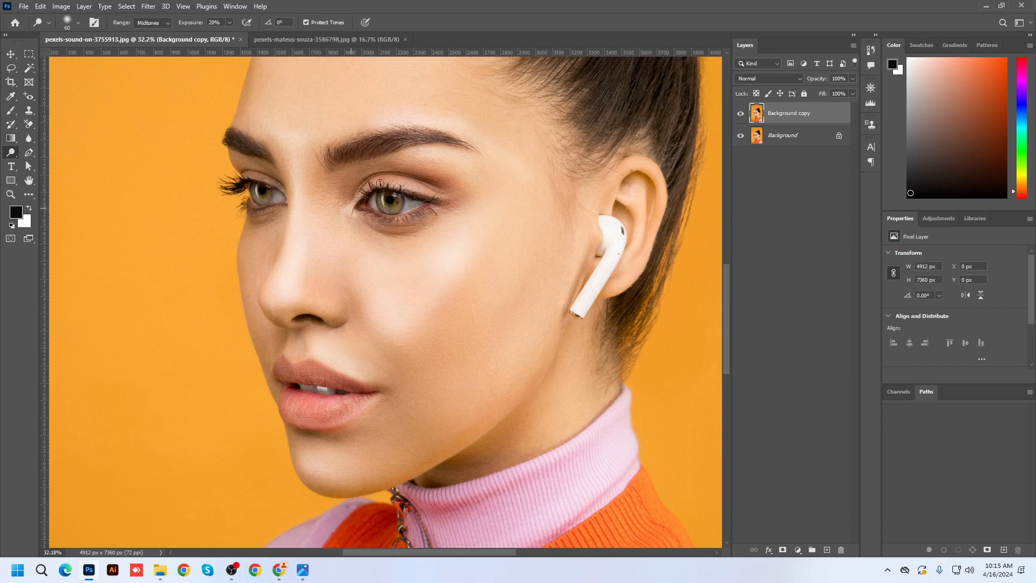
key(bracketleft)
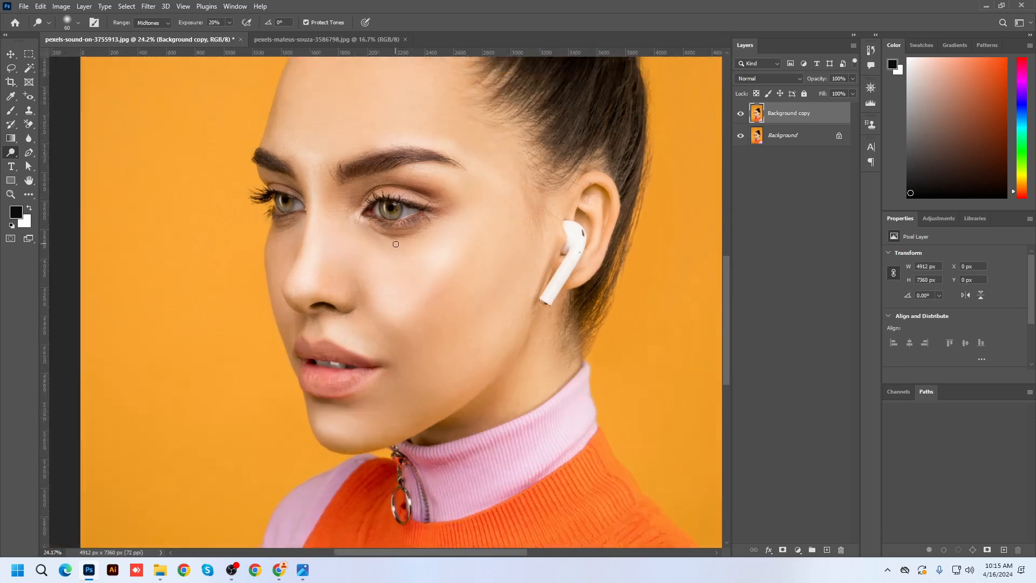
scroll(367, 218, up, 2)
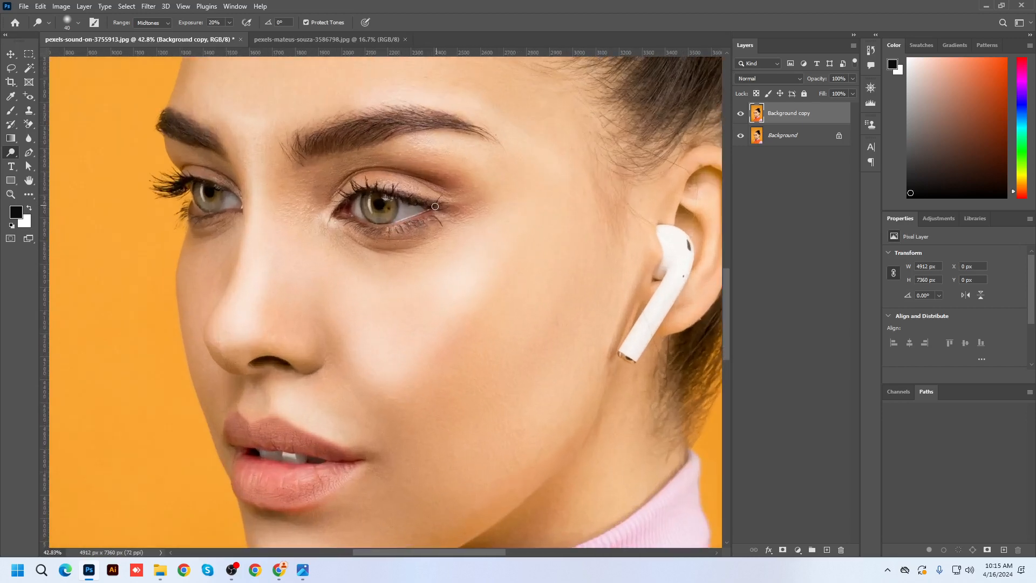
scroll(447, 210, down, 5)
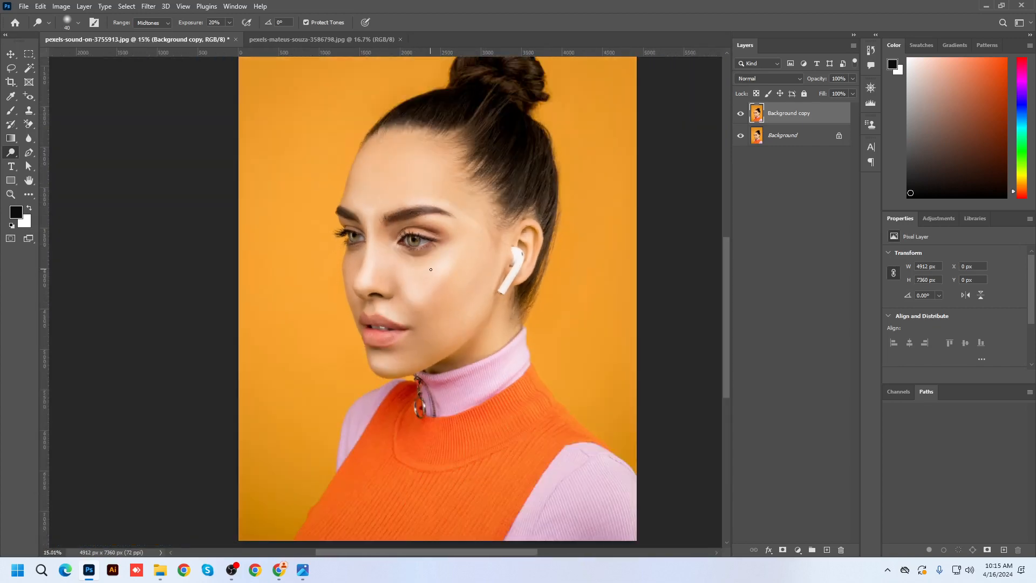
scroll(430, 269, up, 3)
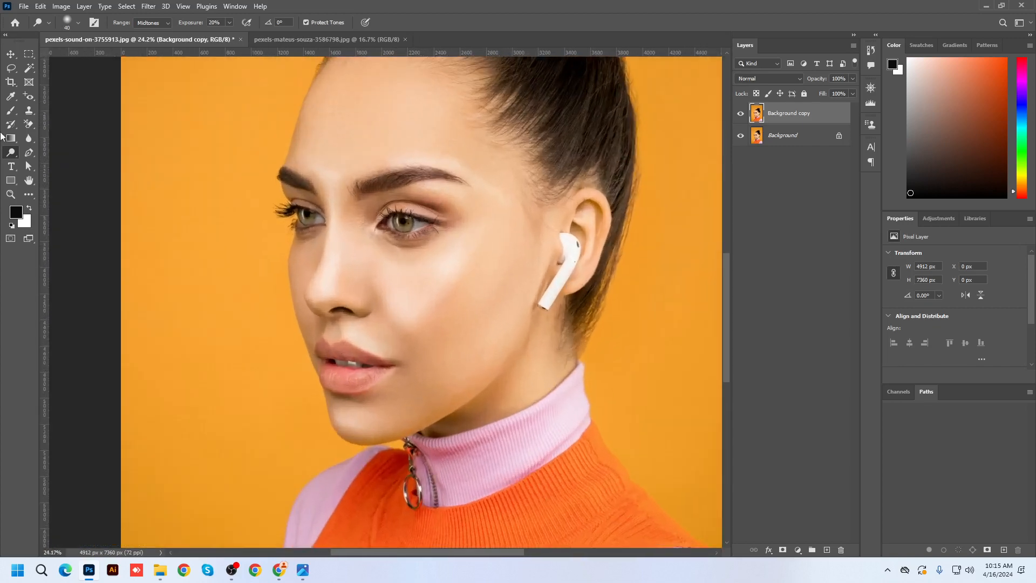
Switch to the Burn tool for shading the cheek, with the brush reduced to 200 px and the exposure set to 10%.
right_click(11, 156)
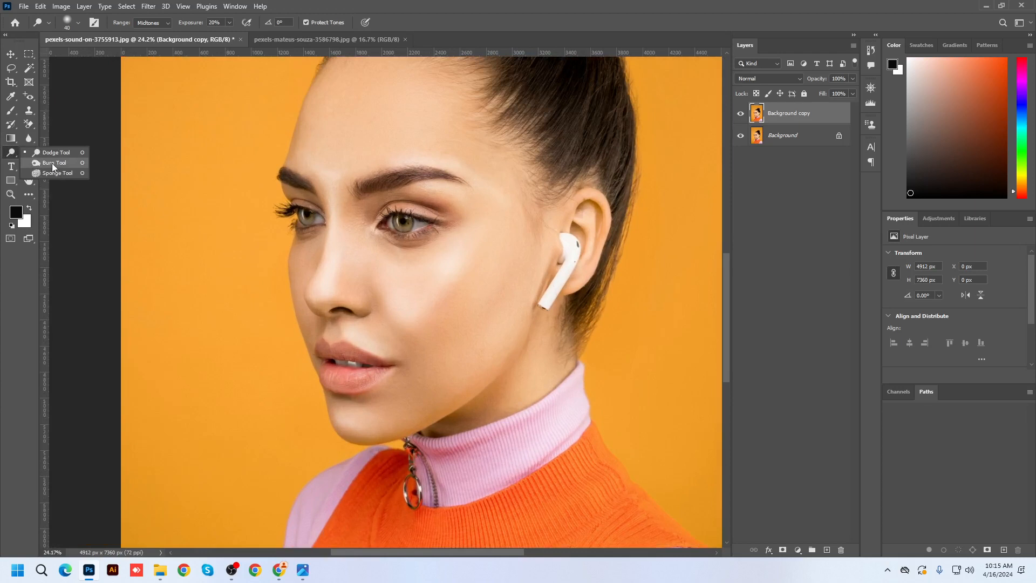
click(50, 164)
key(bracketleft)
key(bracketleft)
key(bracketleft)
key(bracketleft)
key(bracketleft)
key(bracketleft)
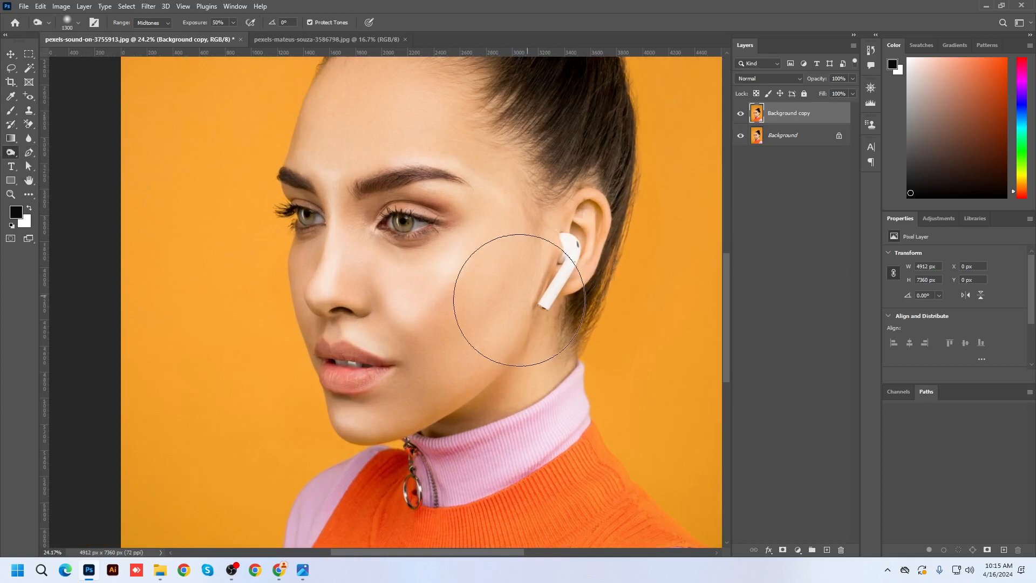
scroll(529, 274, down, 1)
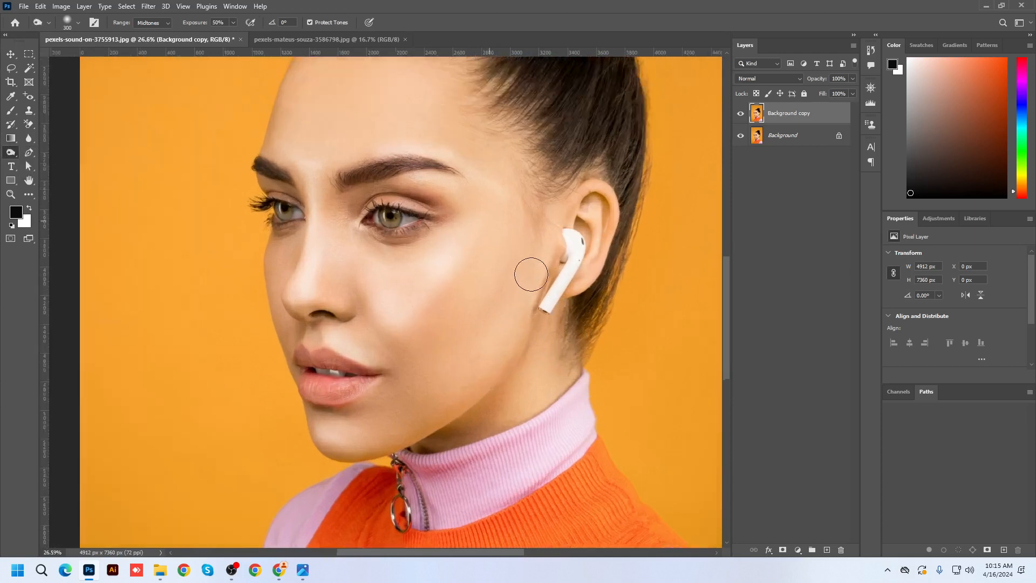
key(bracketleft)
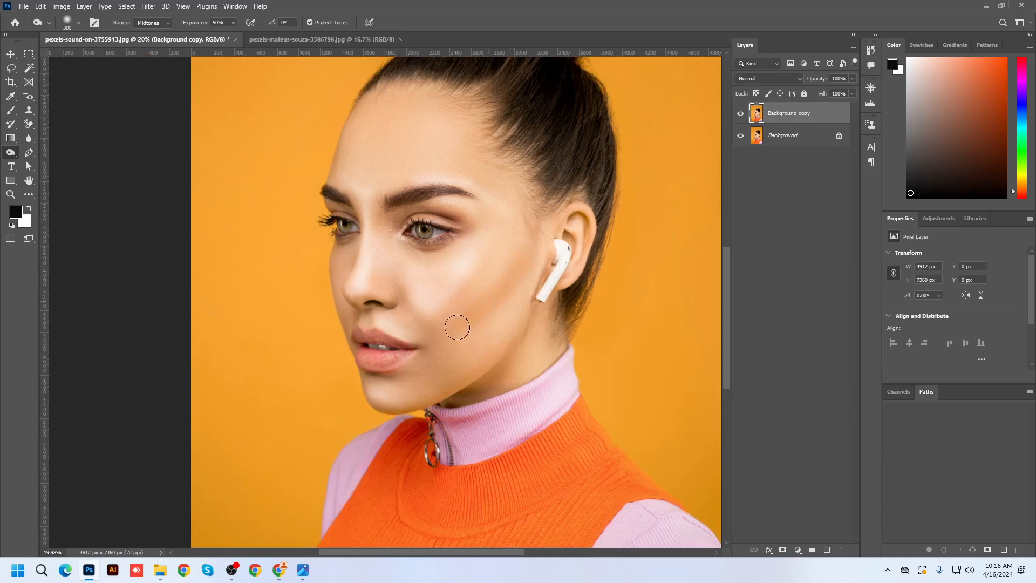
key(bracketleft)
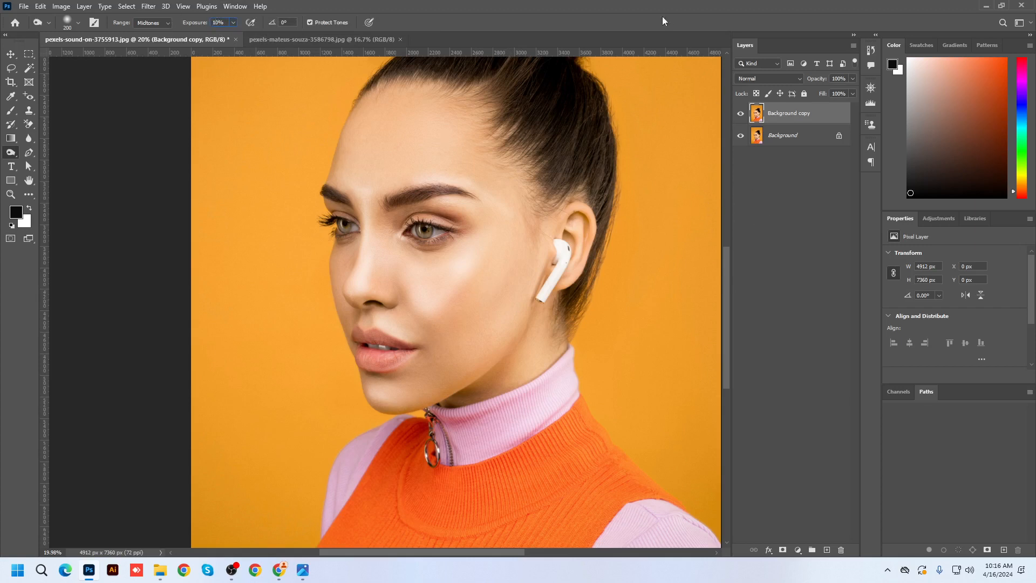
Burn a contour shadow under the cheekbone from the ear toward the mouth with a 250 px brush.
scroll(488, 311, up, 2)
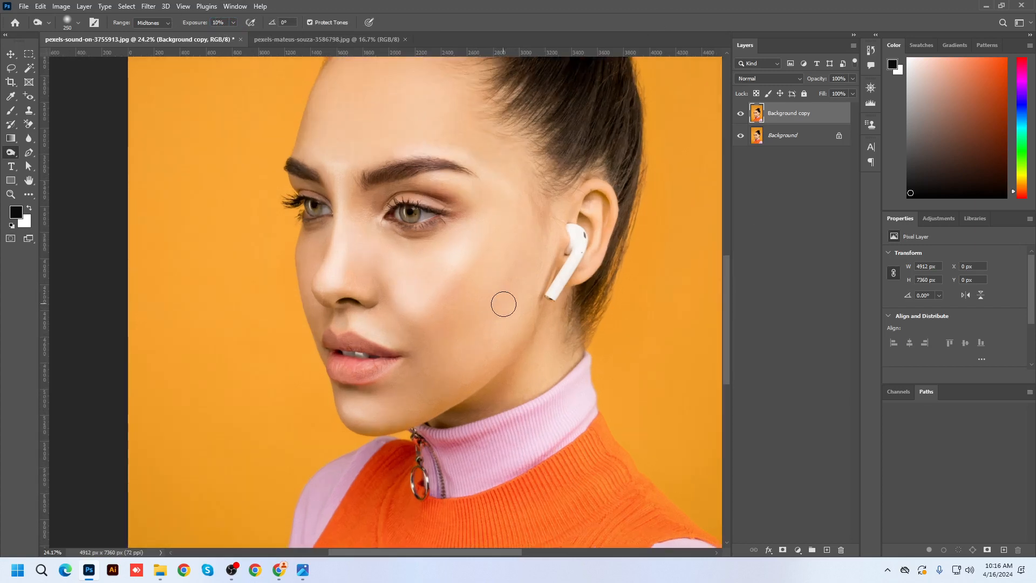
key(bracketright)
key(bracketright)
key(bracketleft)
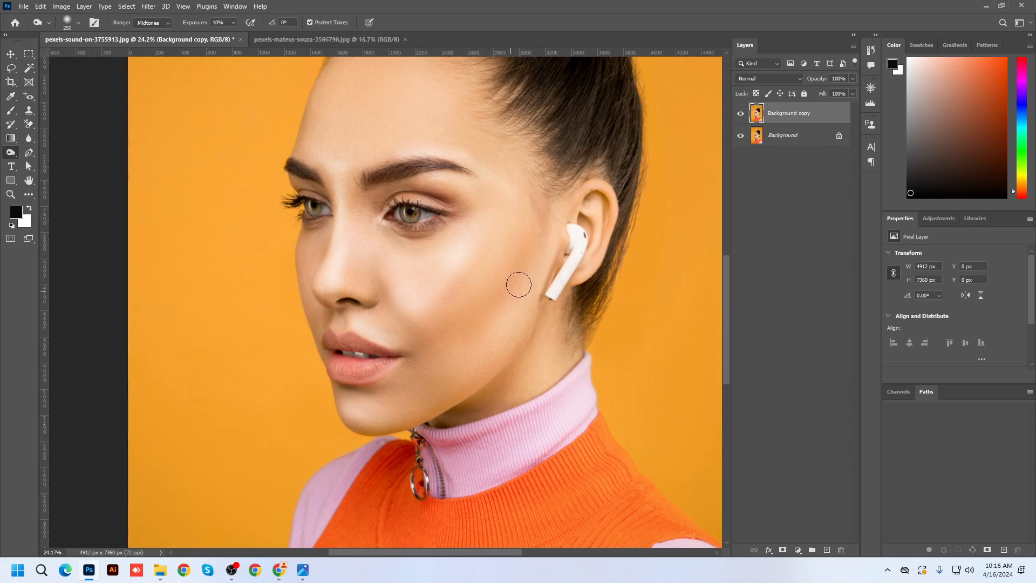
scroll(458, 335, down, 1)
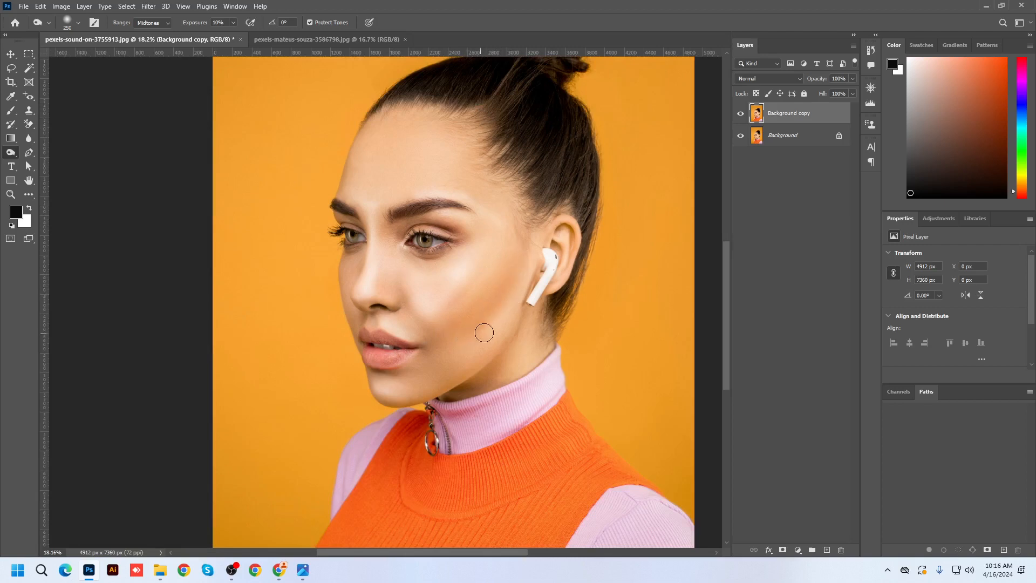
scroll(444, 335, down, 1)
scroll(446, 332, up, 1)
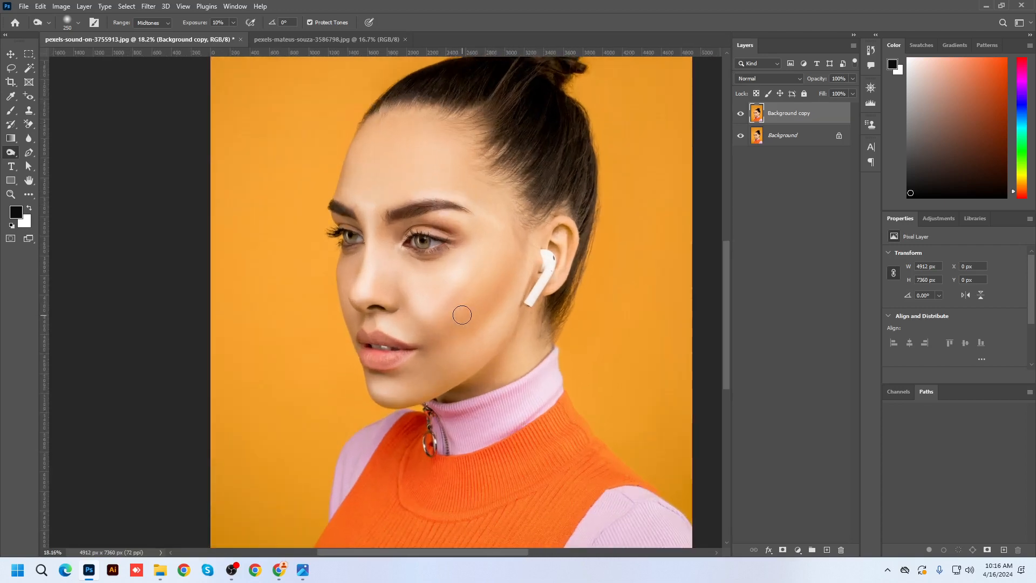
scroll(490, 338, down, 2)
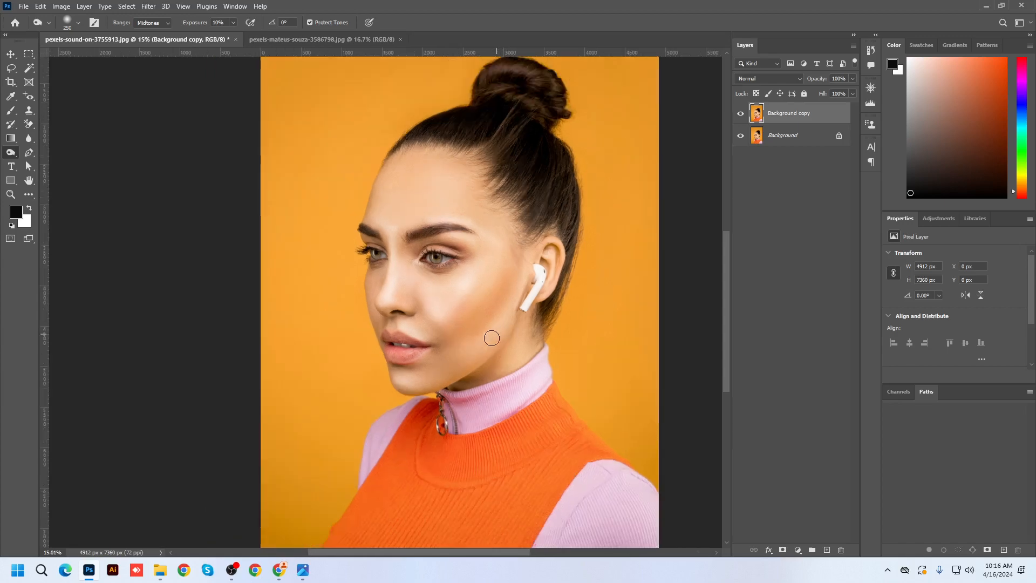
scroll(490, 340, up, 1)
scroll(489, 340, down, 2)
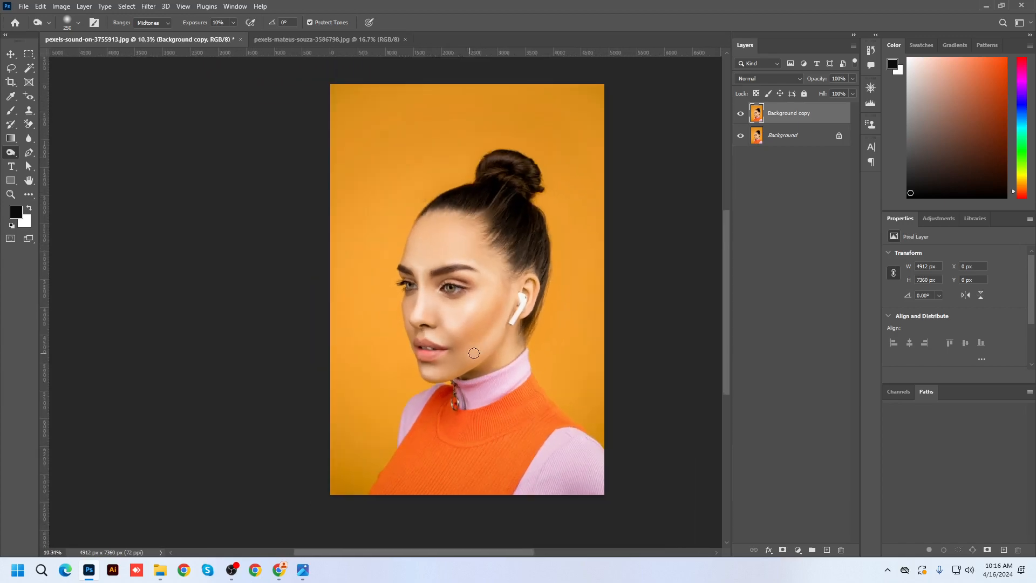
scroll(485, 343, up, 3)
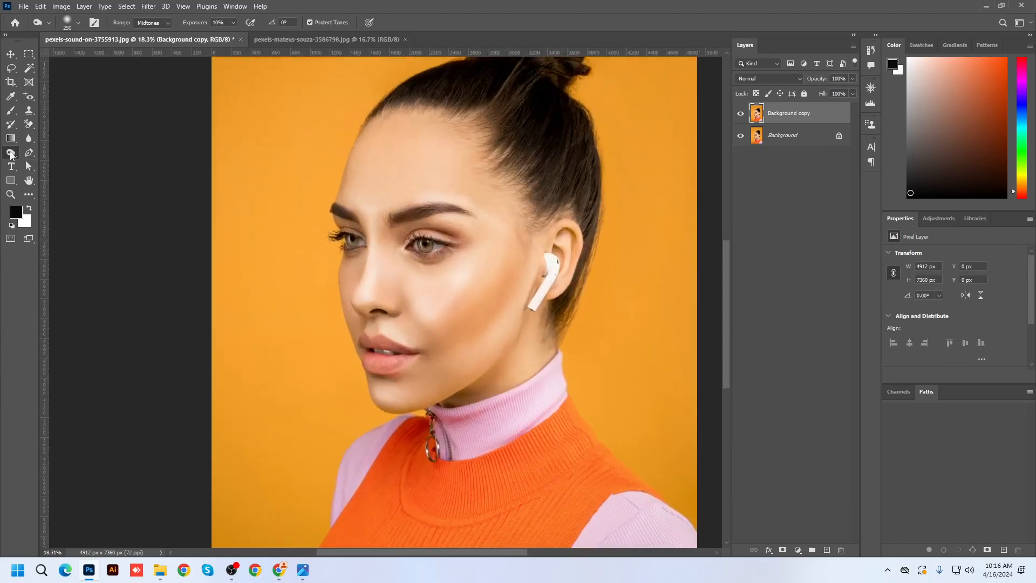
Burn a contour shadow along the jawline from below the ear toward the chin, with the brush reduced to 175 px.
click(10, 156)
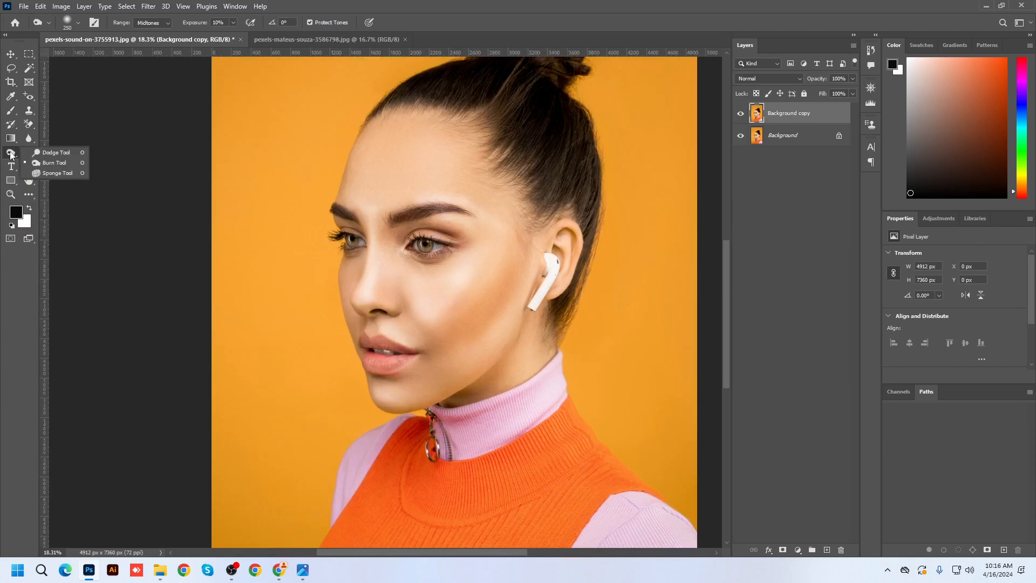
click(54, 162)
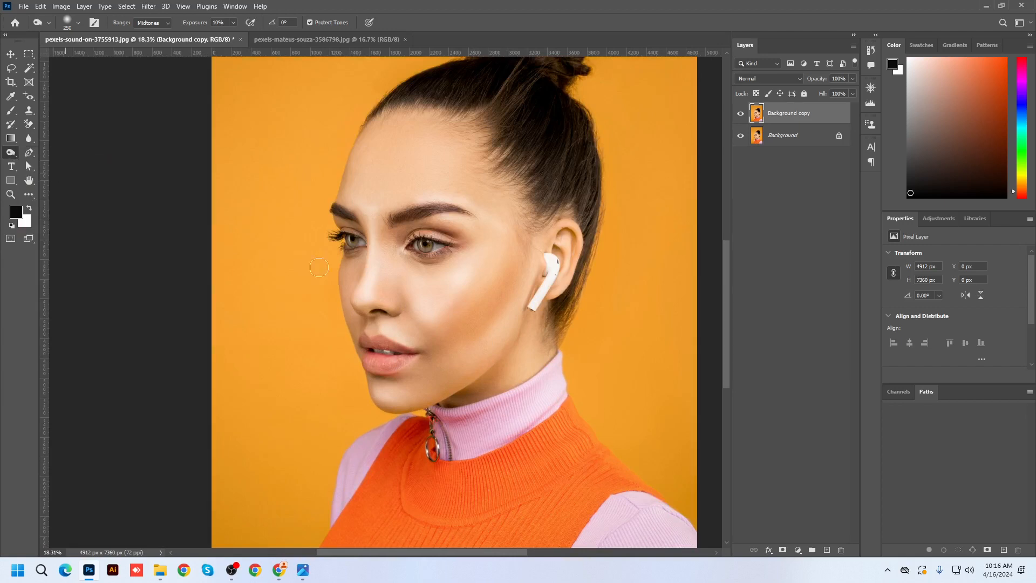
scroll(494, 346, up, 2)
key(bracketleft)
key(bracketleft)
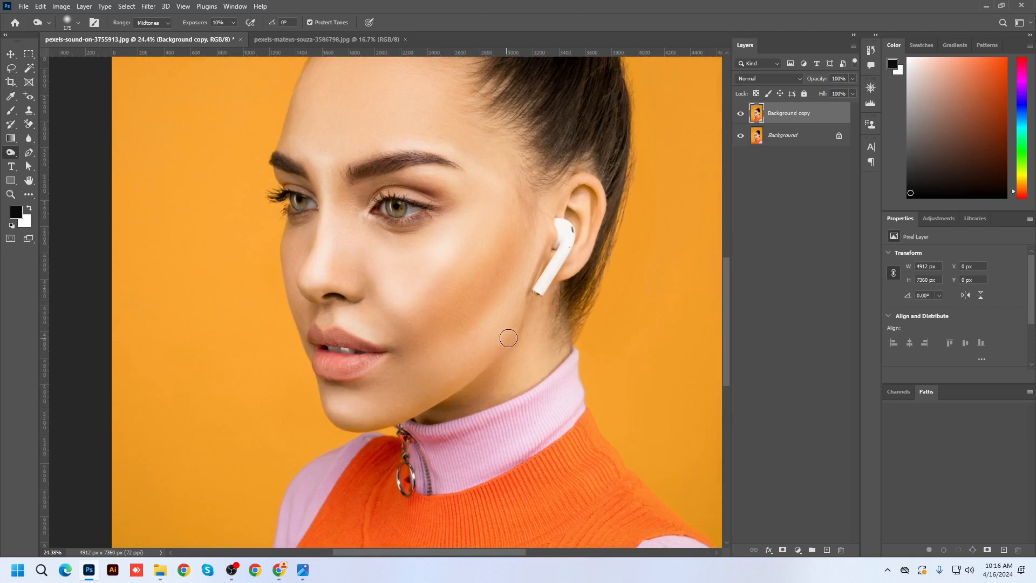
mouse_move(508, 338)
mouse_down()
mouse_move(430, 382)
mouse_move(509, 323)
mouse_move(461, 377)
mouse_move(514, 312)
mouse_up()
mouse_move(476, 365)
mouse_down()
mouse_move(511, 301)
mouse_move(480, 347)
mouse_move(443, 368)
mouse_up()
scroll(541, 293, down, 5)
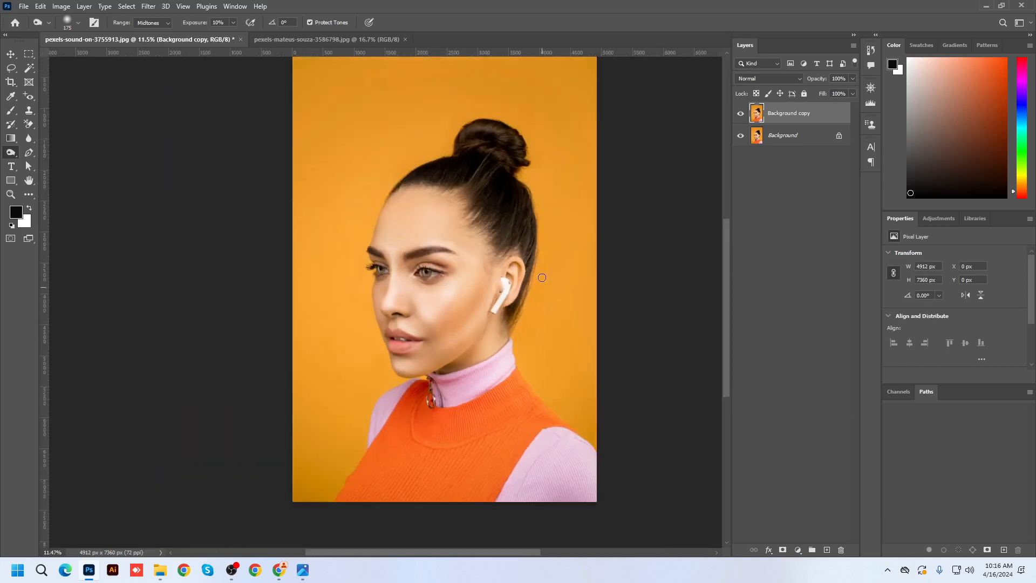
Compare the contoured face with the original by toggling the visibility of the Background copy layer.
scroll(488, 226, up, 2)
click(11, 54)
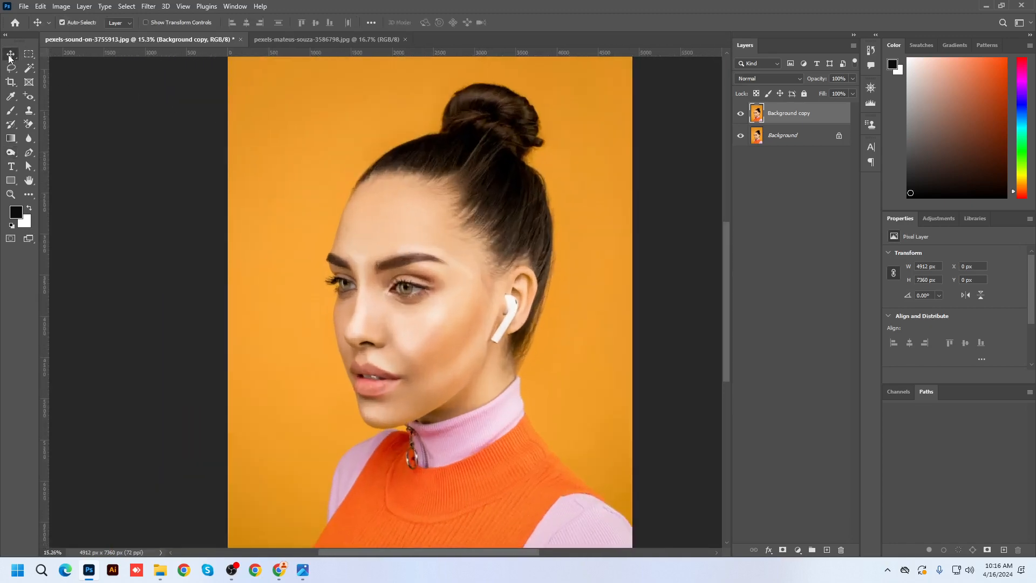
scroll(484, 398, down, 1)
scroll(627, 271, down, 2)
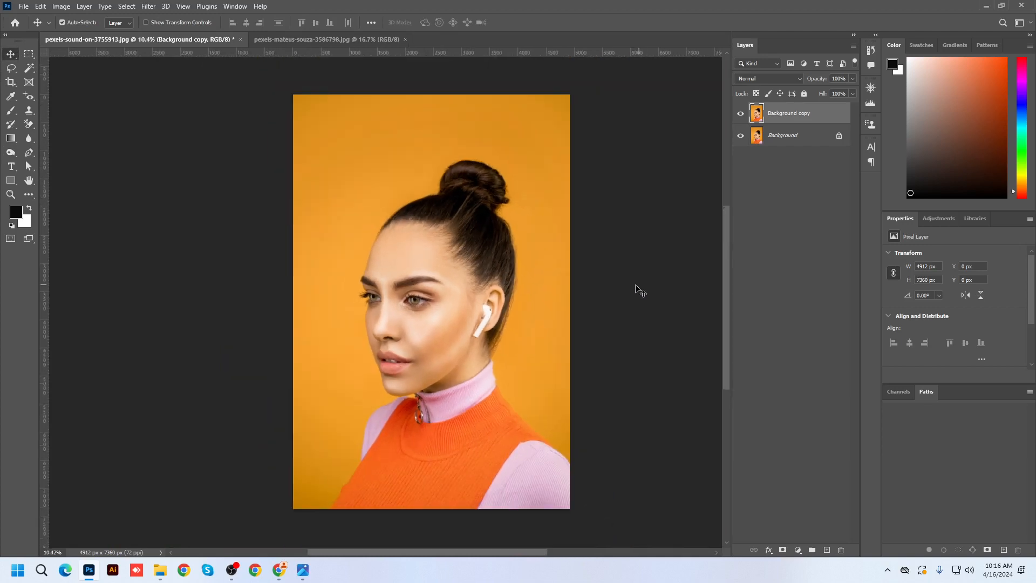
click(739, 112)
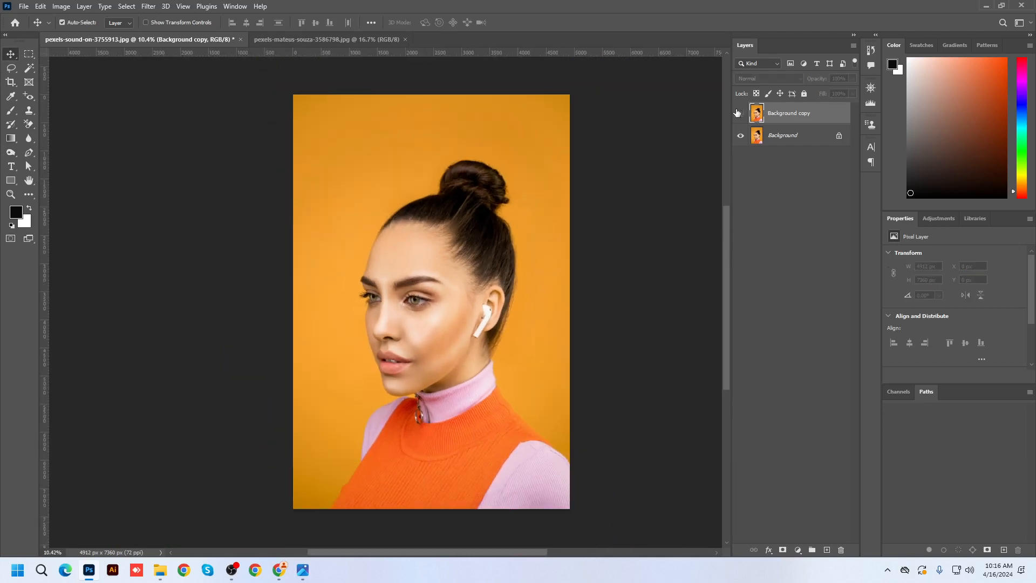
click(739, 112)
click(739, 112)
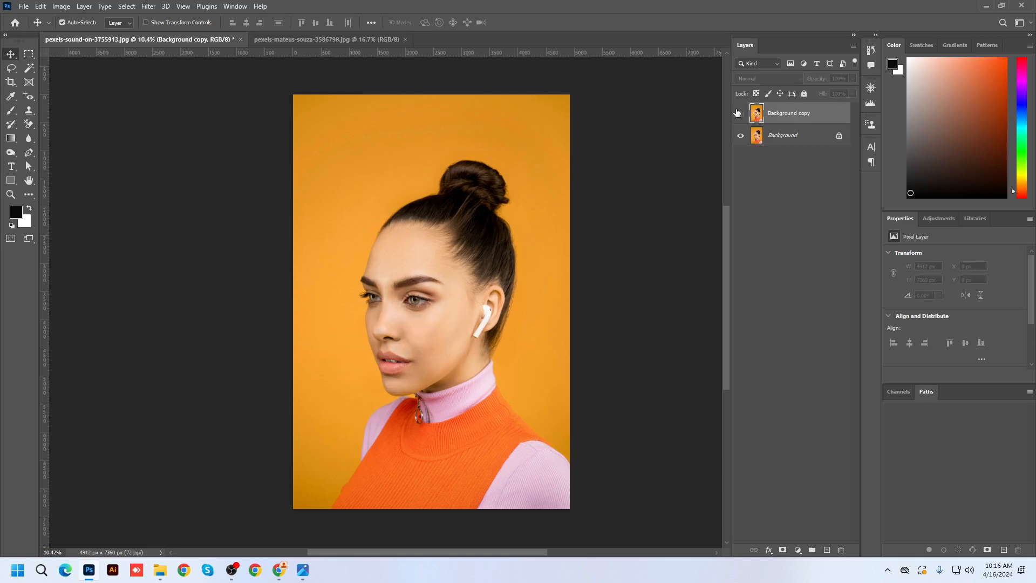
click(739, 113)
scroll(403, 365, up, 1)
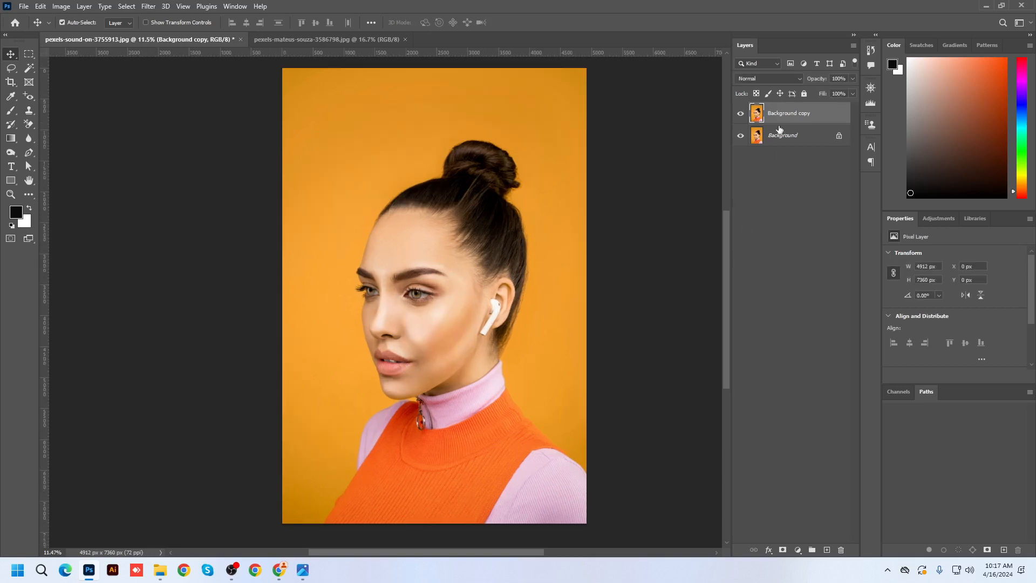
click(741, 113)
click(741, 113)
click(742, 113)
click(742, 113)
scroll(574, 259, down, 2)
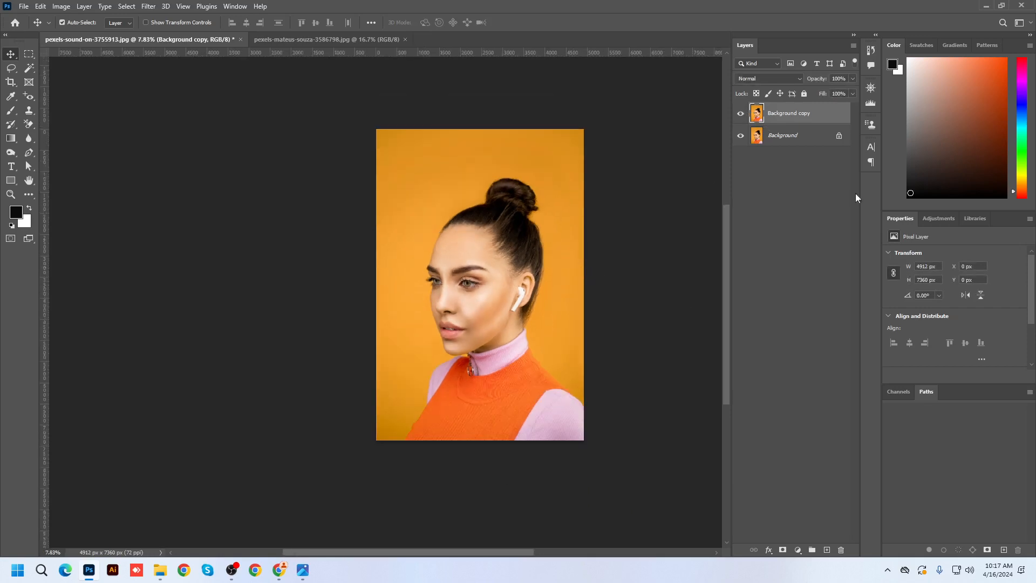
scroll(437, 345, up, 2)
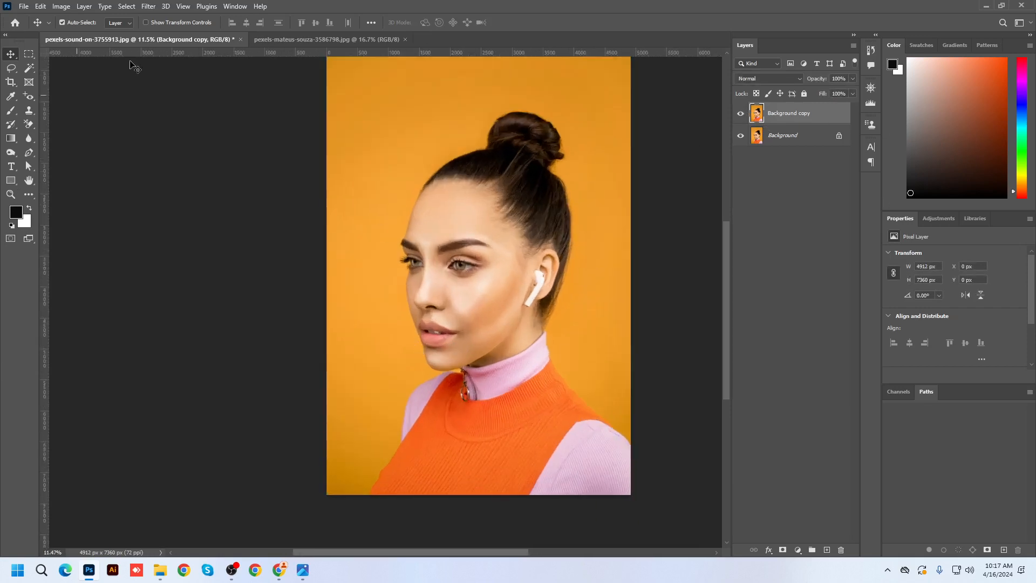
Select the Burn tool again and examine the shading on the cheek and jawline up close and from afar.
right_click(11, 153)
click(39, 163)
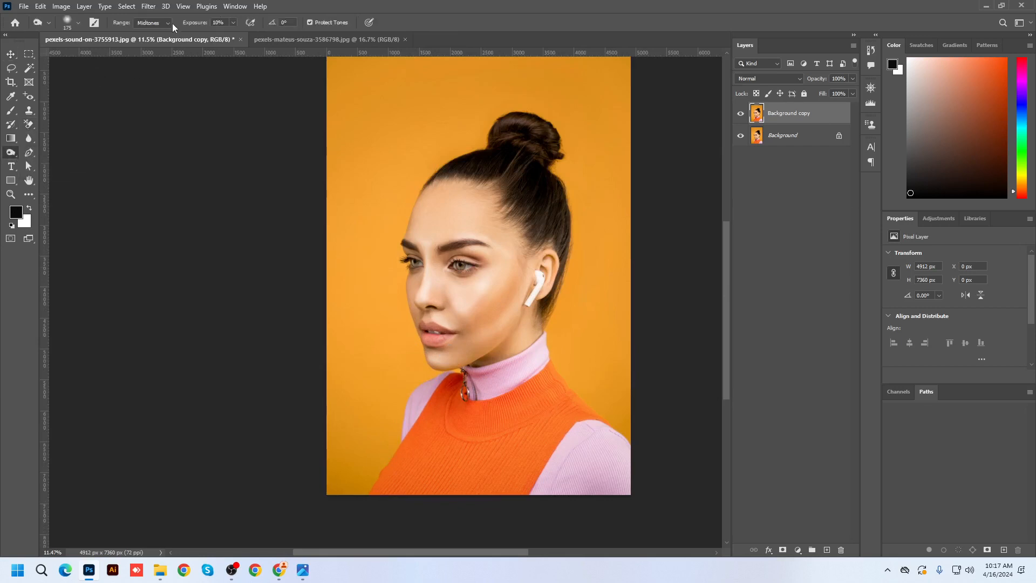
scroll(502, 378, up, 5)
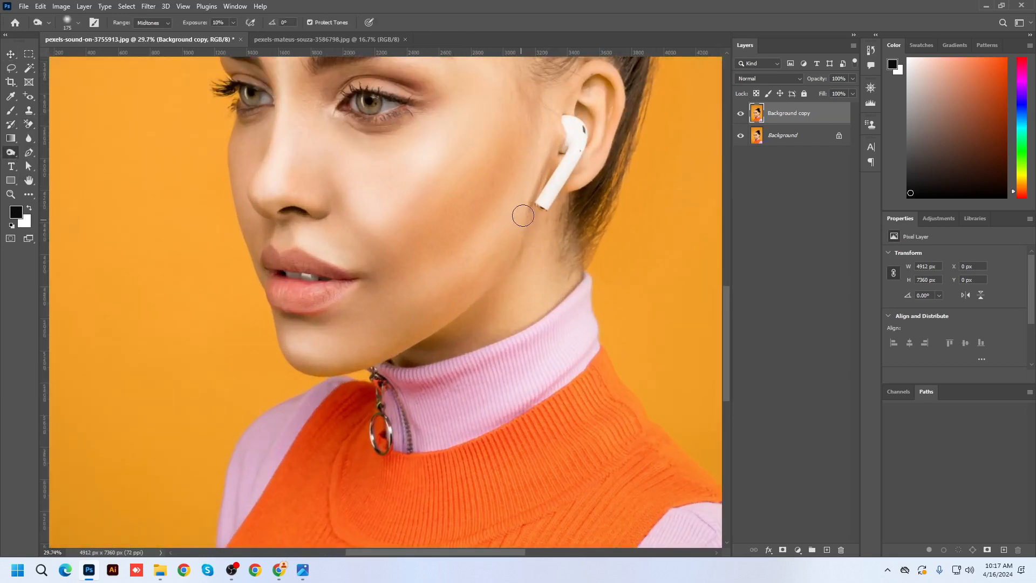
scroll(417, 260, down, 2)
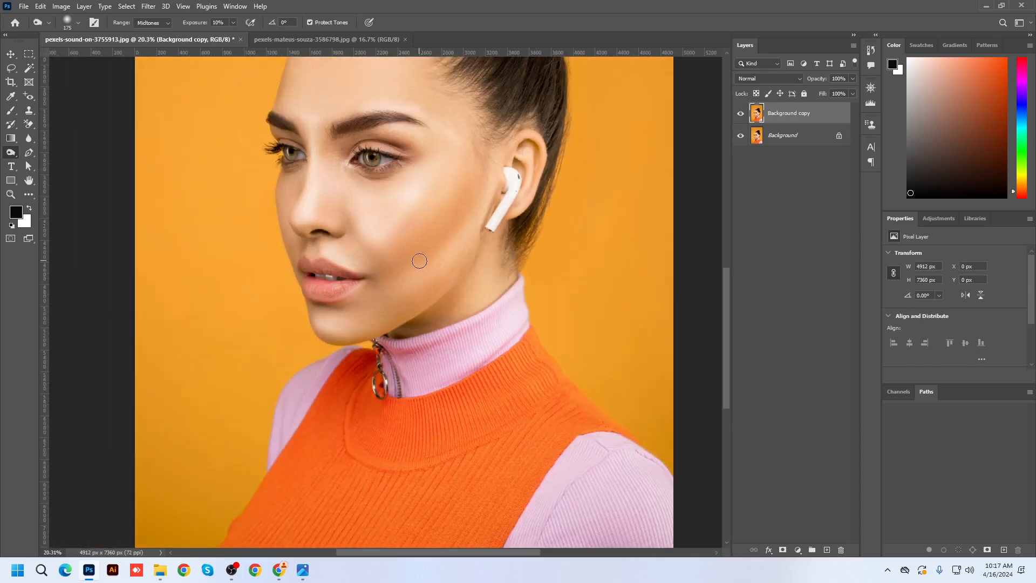
scroll(421, 261, up, 3)
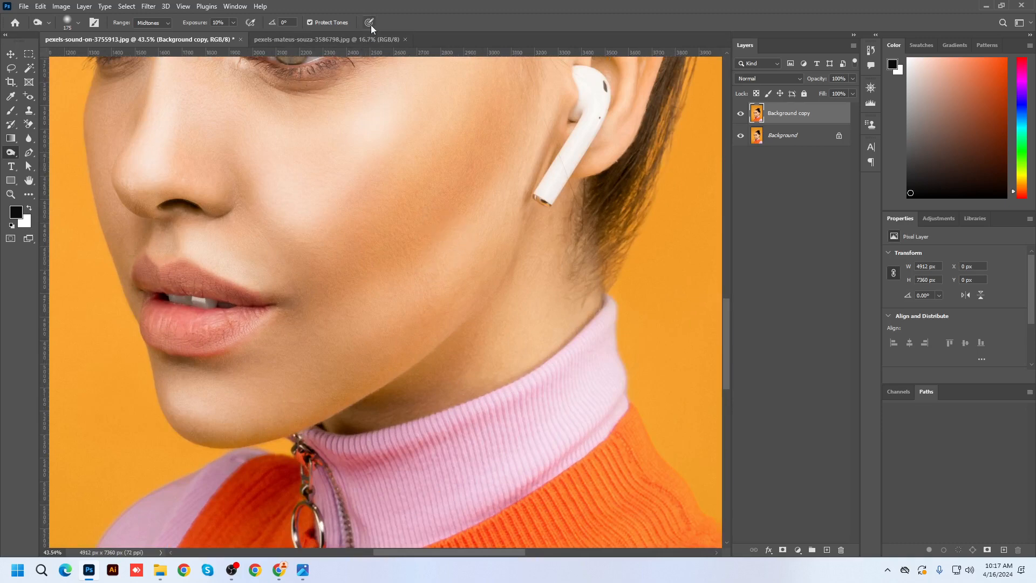
scroll(358, 247, down, 1)
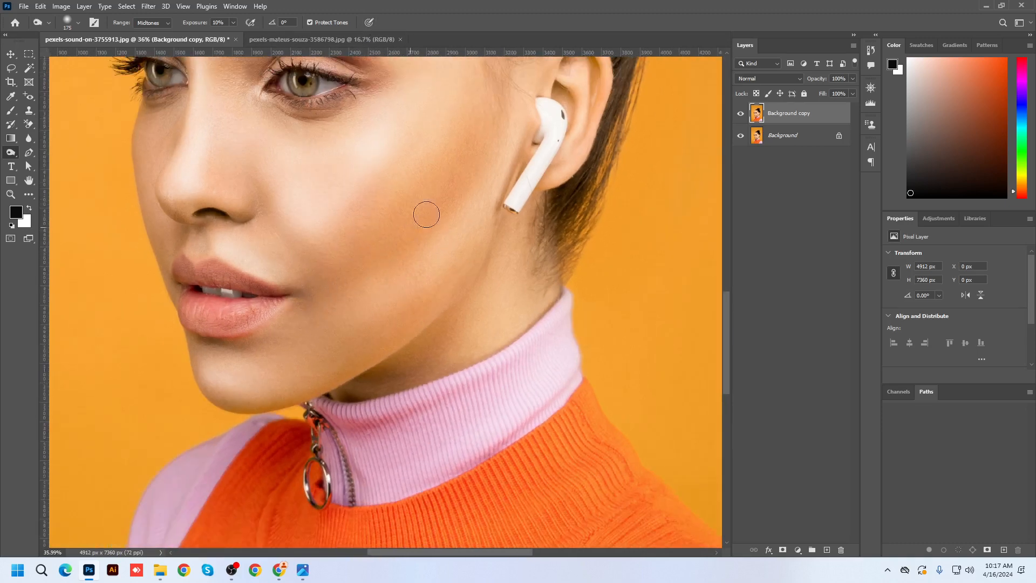
scroll(478, 170, down, 1)
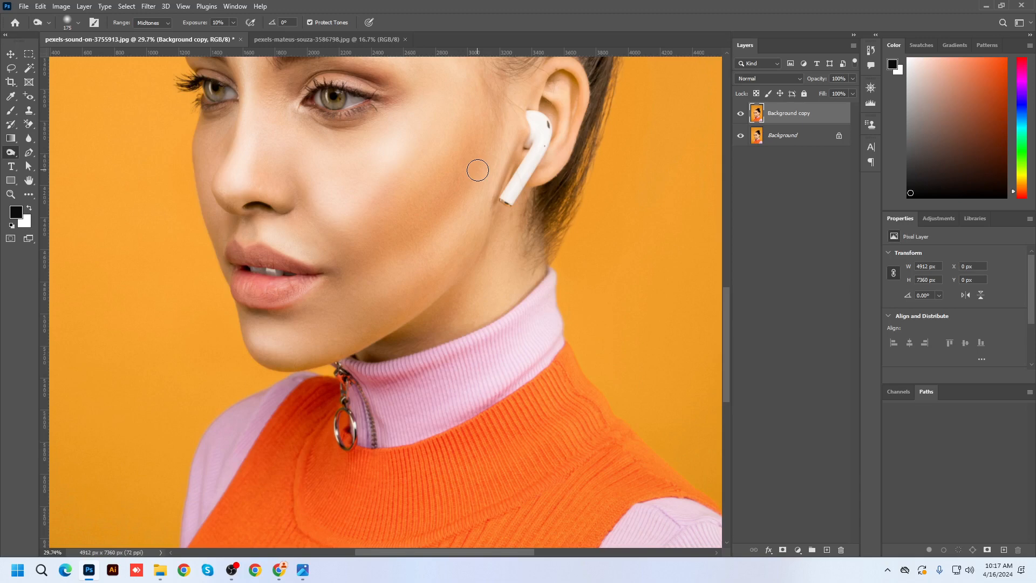
scroll(477, 170, down, 1)
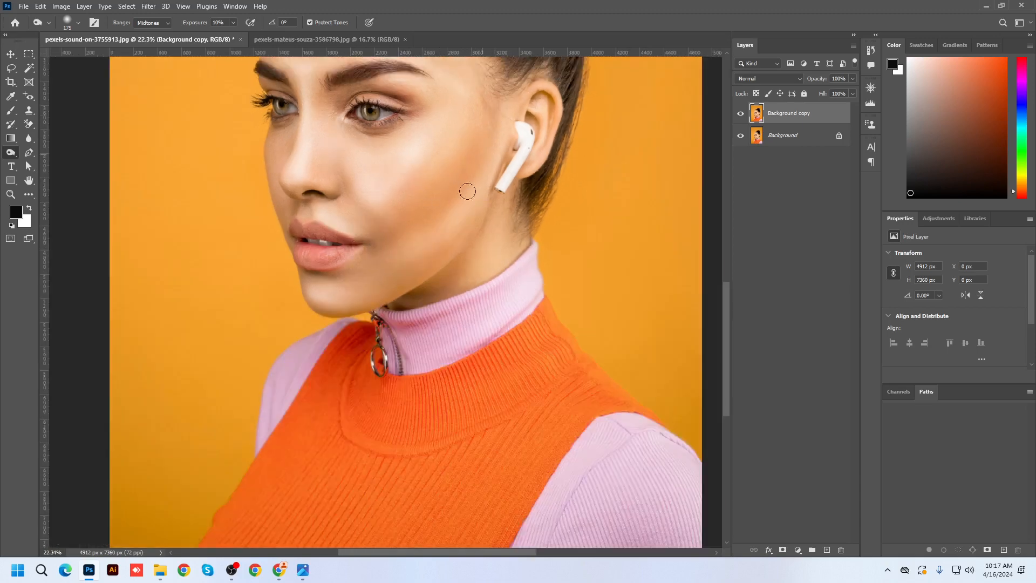
scroll(413, 222, down, 4)
scroll(414, 222, up, 3)
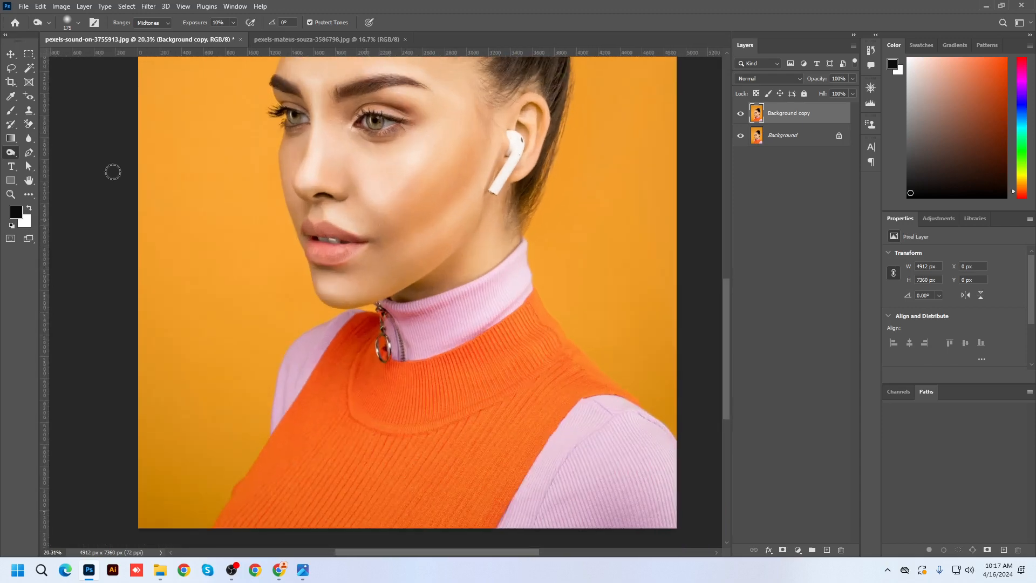
Brighten the cheekbone highlight with the Dodge tool at 20% exposure, using a brush enlarged to 250 px.
right_click(12, 151)
click(43, 164)
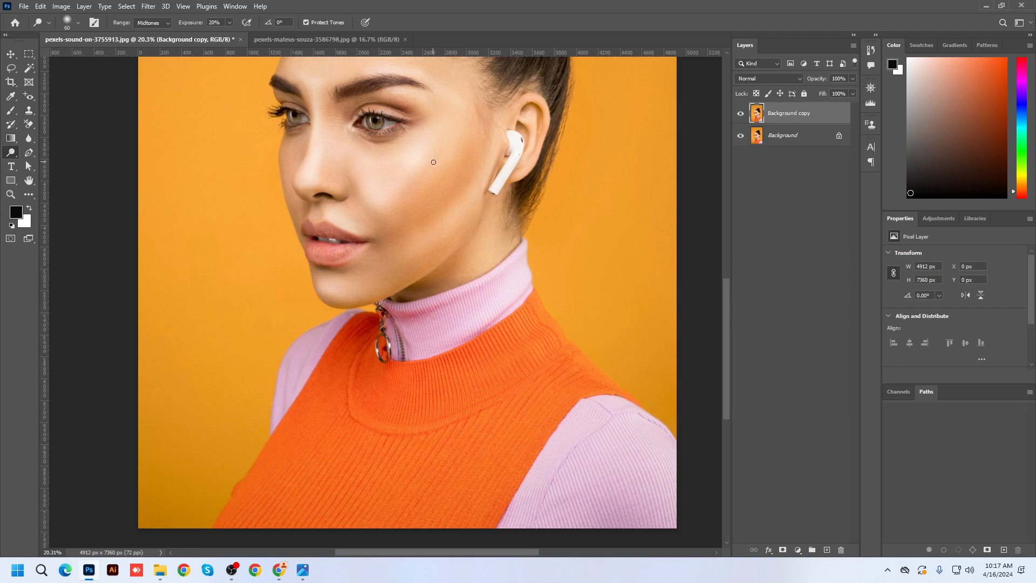
key(bracketright)
key(bracketright)
key(bracketright)
key(bracketright)
key(bracketright)
key(bracketright)
key(bracketright)
key(bracketright)
key(bracketleft)
key(bracketleft)
mouse_move(423, 157)
mouse_down()
mouse_move(455, 111)
mouse_move(396, 167)
mouse_move(465, 132)
mouse_move(400, 179)
mouse_move(412, 177)
mouse_move(450, 109)
mouse_move(385, 199)
mouse_move(386, 149)
mouse_move(363, 153)
mouse_move(364, 162)
mouse_move(429, 149)
mouse_move(466, 122)
mouse_move(456, 113)
mouse_move(373, 205)
mouse_move(404, 183)
mouse_move(381, 216)
mouse_move(416, 168)
mouse_move(374, 237)
mouse_move(369, 205)
mouse_move(372, 222)
mouse_move(471, 126)
mouse_up()
scroll(393, 213, down, 3)
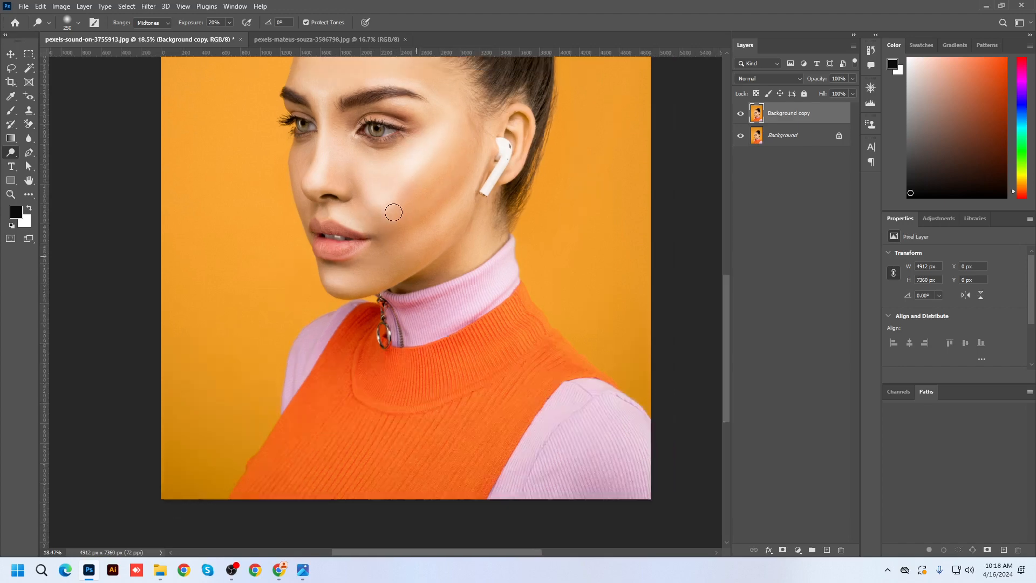
scroll(377, 257, up, 3)
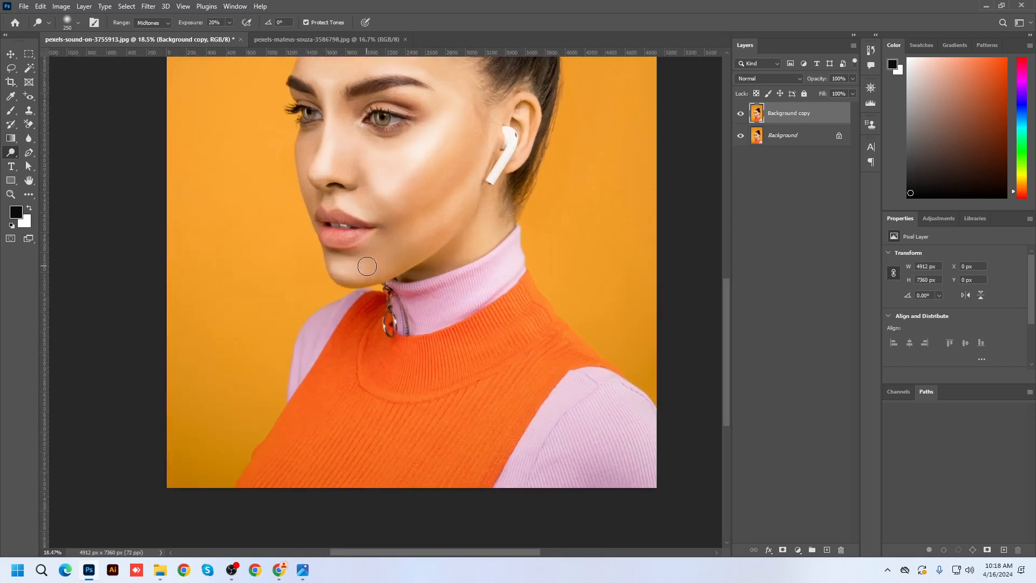
Saturate the lips with the Sponge tool at 50% flow, reducing the brush to 150 px.
right_click(16, 152)
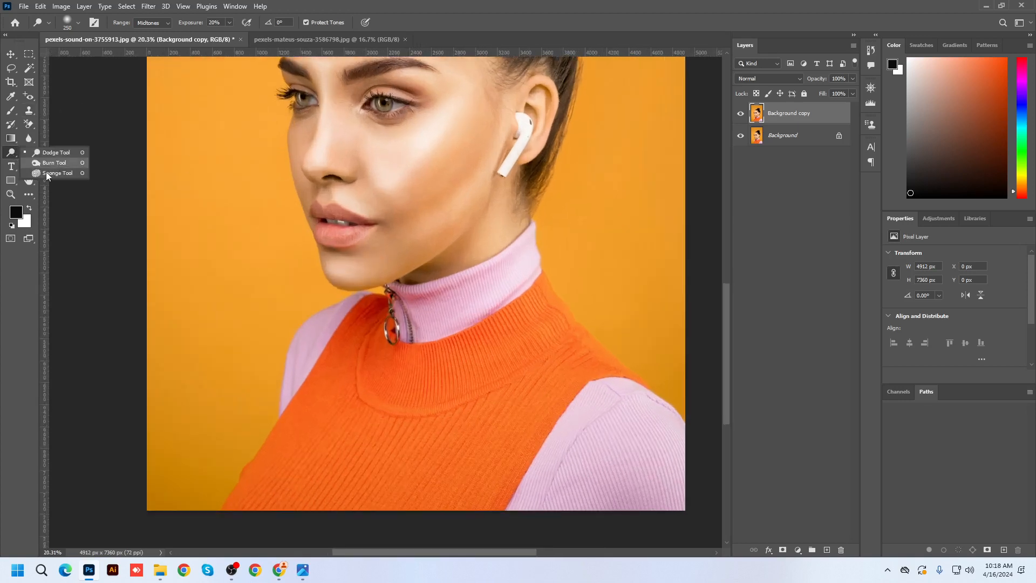
click(47, 172)
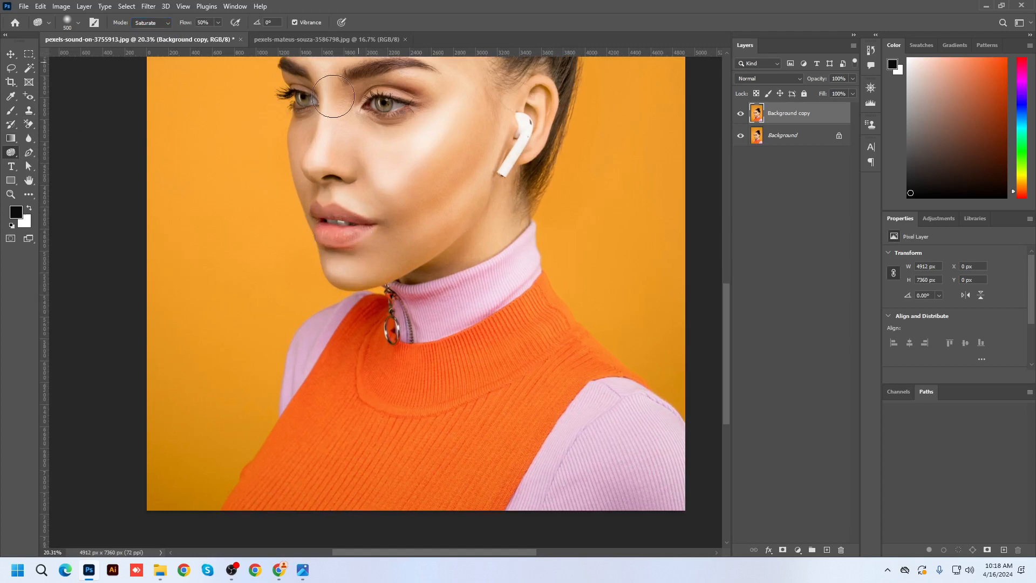
key(bracketleft)
key(bracketleft)
key(bracketleft)
key(bracketleft)
key(bracketleft)
key(bracketleft)
drag(328, 235, 367, 227)
key(bracketleft)
scroll(348, 244, down, 1)
scroll(356, 215, up, 2)
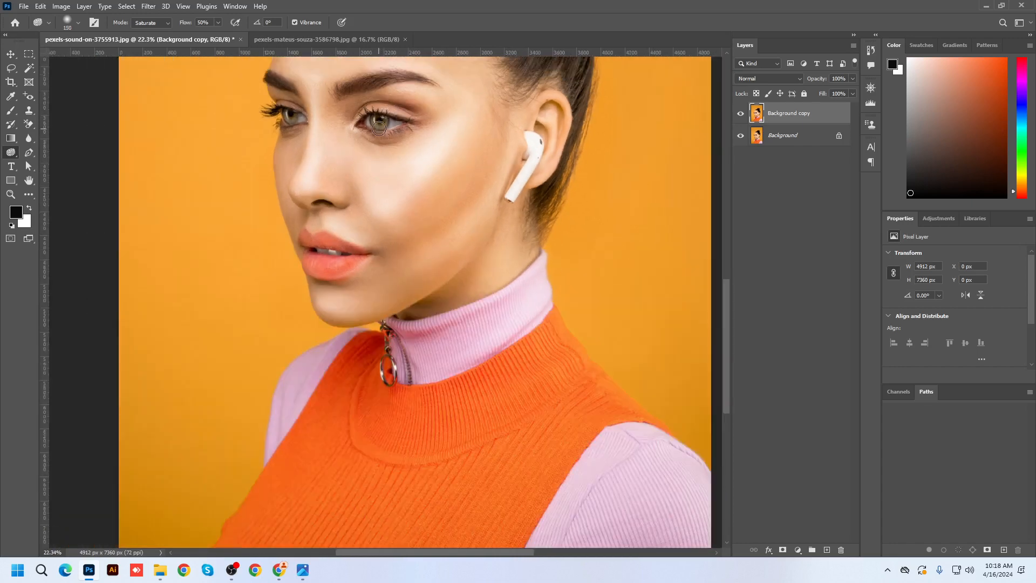
Saturate the iris of the eye nearer the ear with the Sponge tool and a 175 px brush.
key(bracketright)
click(379, 123)
scroll(292, 124, down, 1)
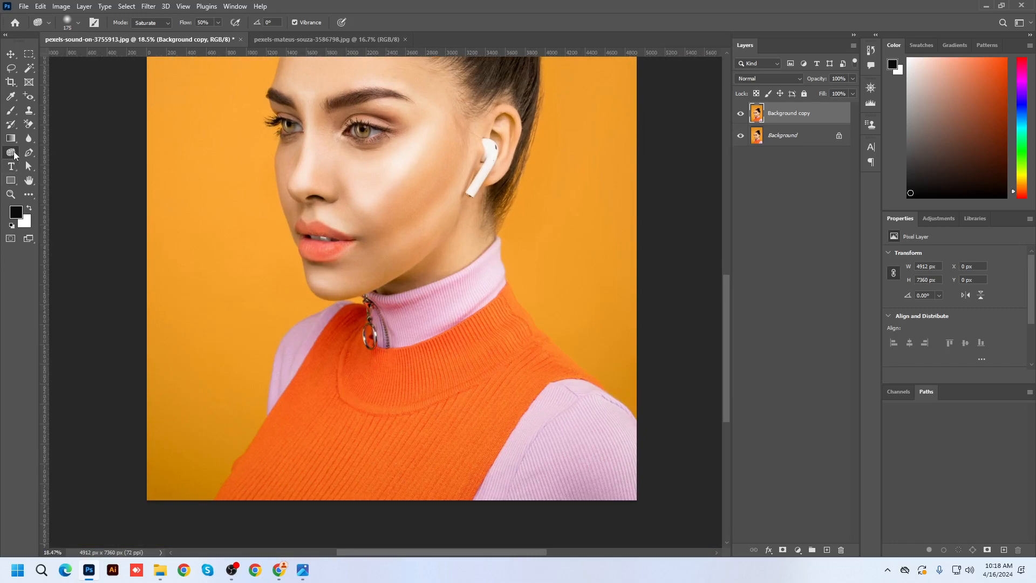
Burn the eyebrows and eyelids at 10% exposure, reducing the brush to 100 px and finally 60 px.
right_click(11, 152)
click(49, 155)
scroll(355, 88, up, 2)
scroll(355, 87, up, 1)
key(bracketleft)
key(bracketleft)
key(bracketleft)
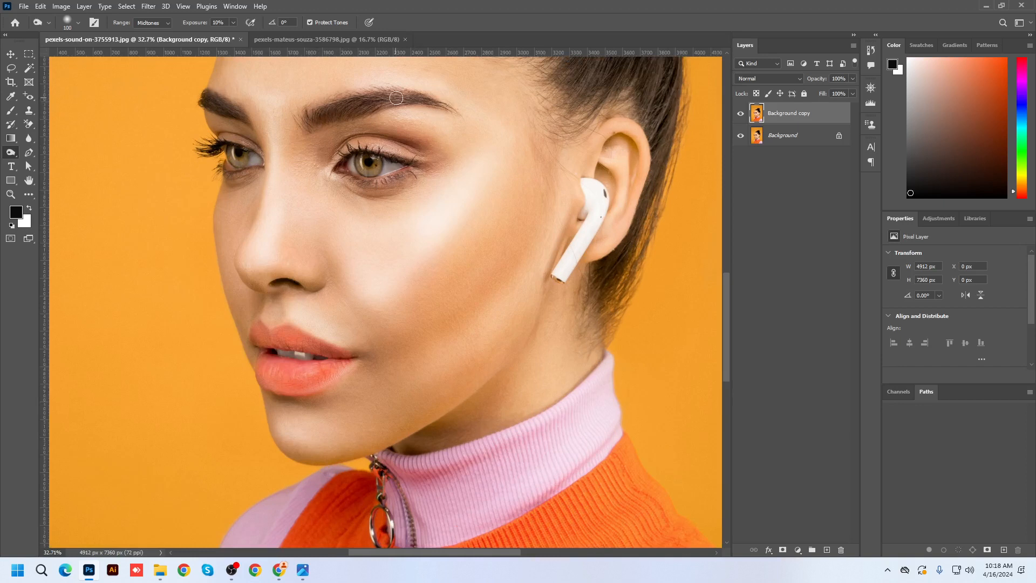
key(bracketleft)
key(bracketleft)
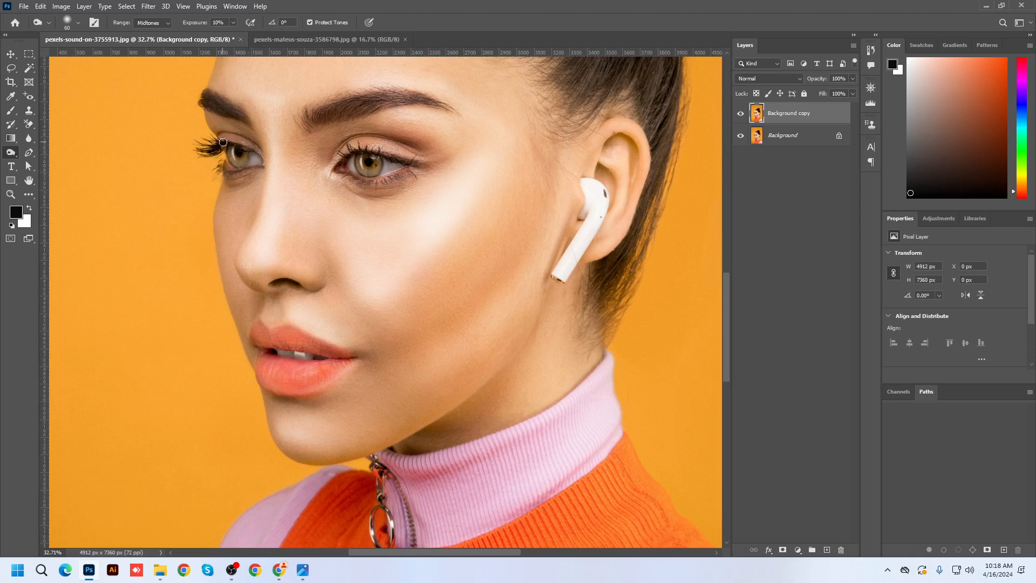
Check the finished makeup and contouring against the original by hiding and showing the Background copy layer.
scroll(388, 210, down, 1)
scroll(300, 226, down, 3)
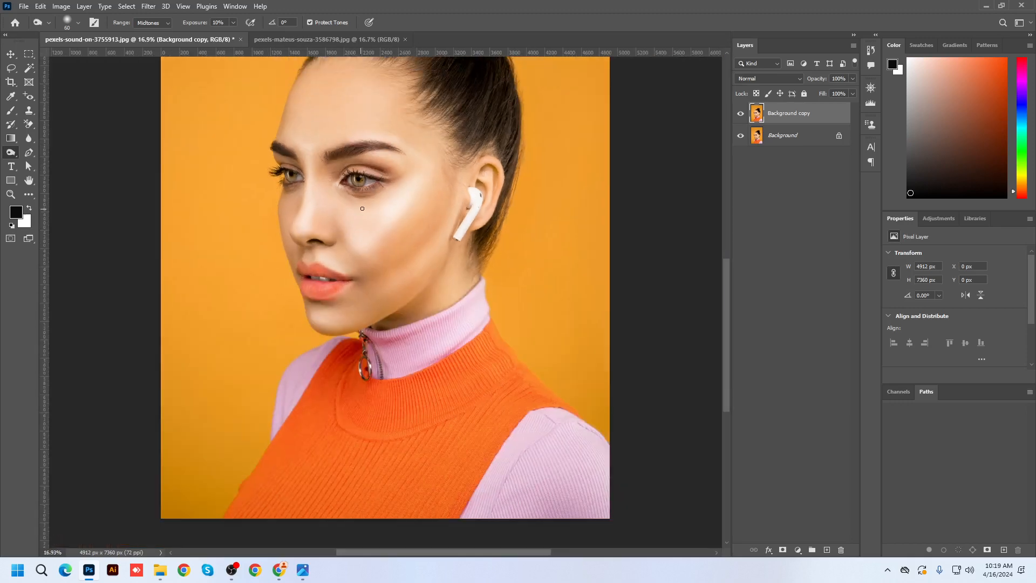
scroll(413, 190, up, 2)
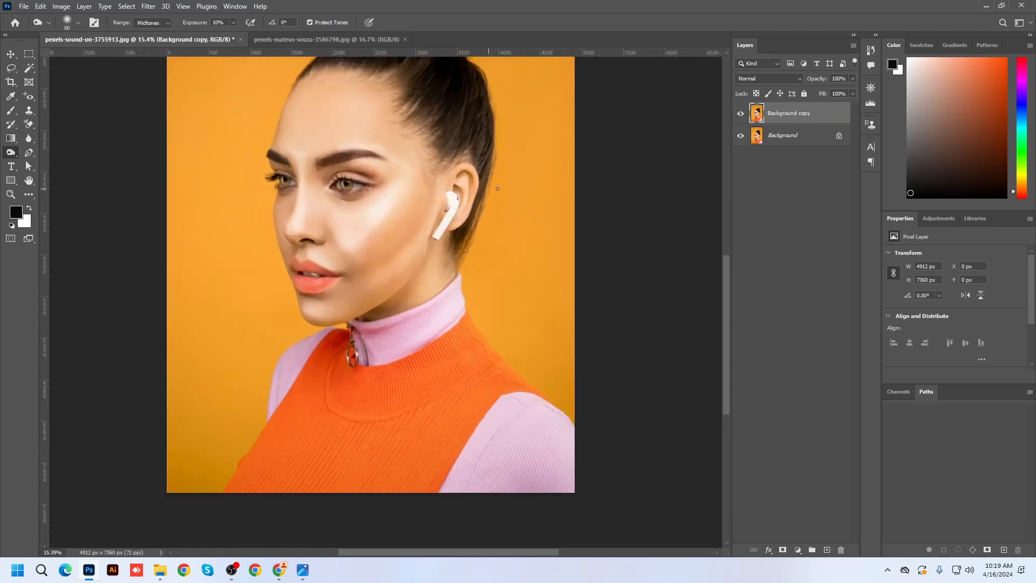
scroll(430, 259, up, 2)
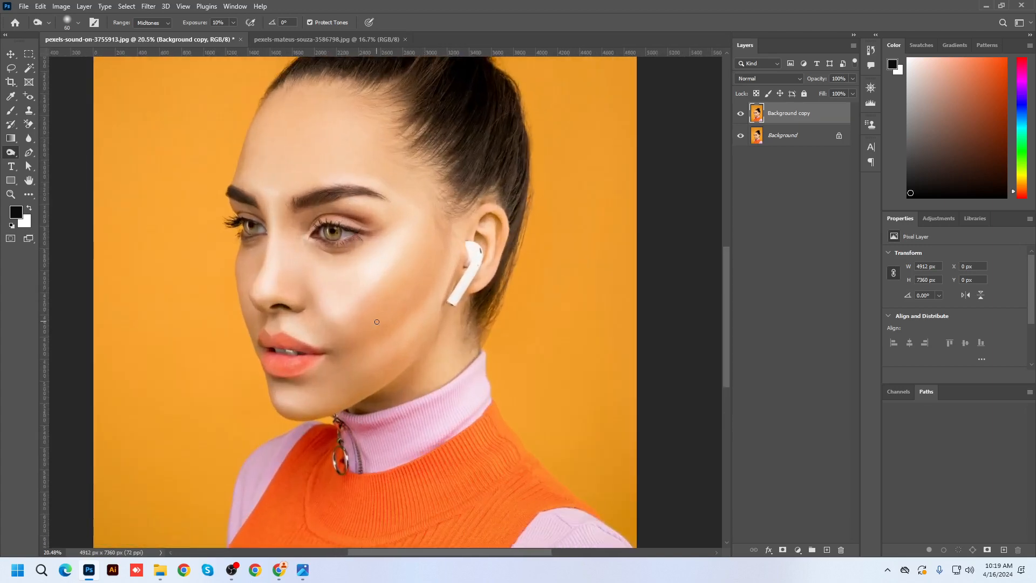
click(742, 113)
click(742, 112)
click(742, 113)
click(741, 113)
scroll(475, 236, down, 4)
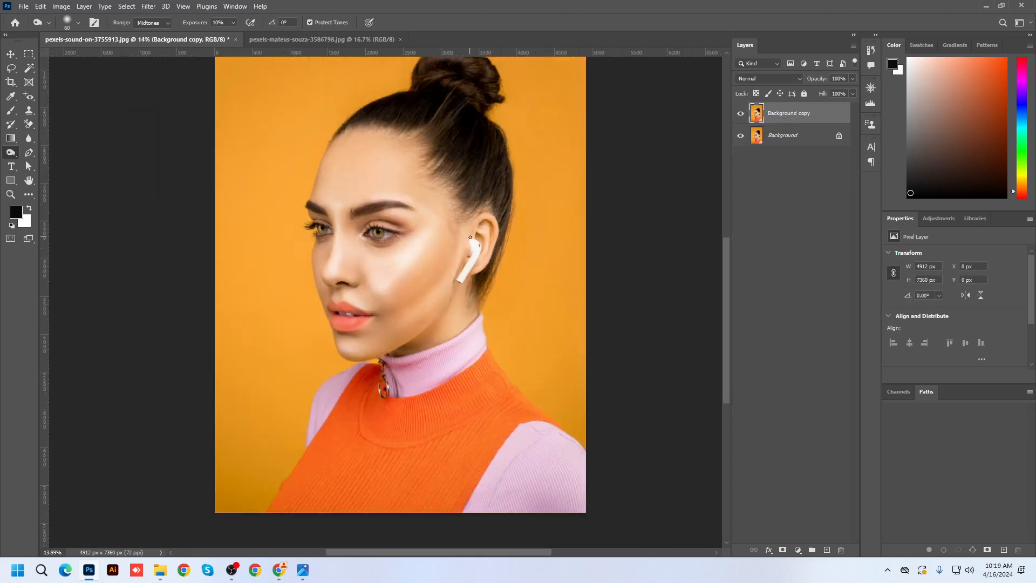
scroll(403, 261, up, 1)
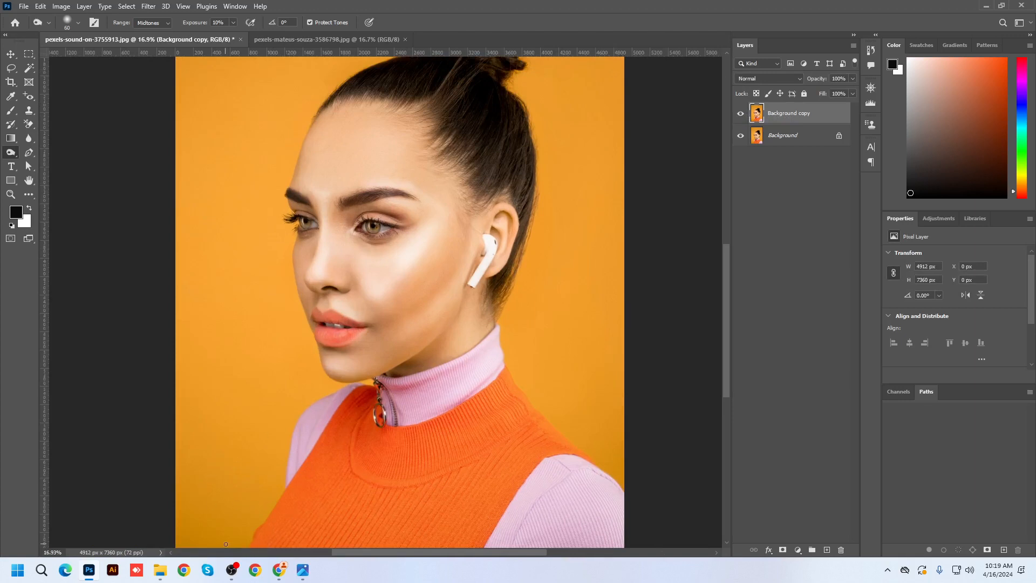
click(235, 566)
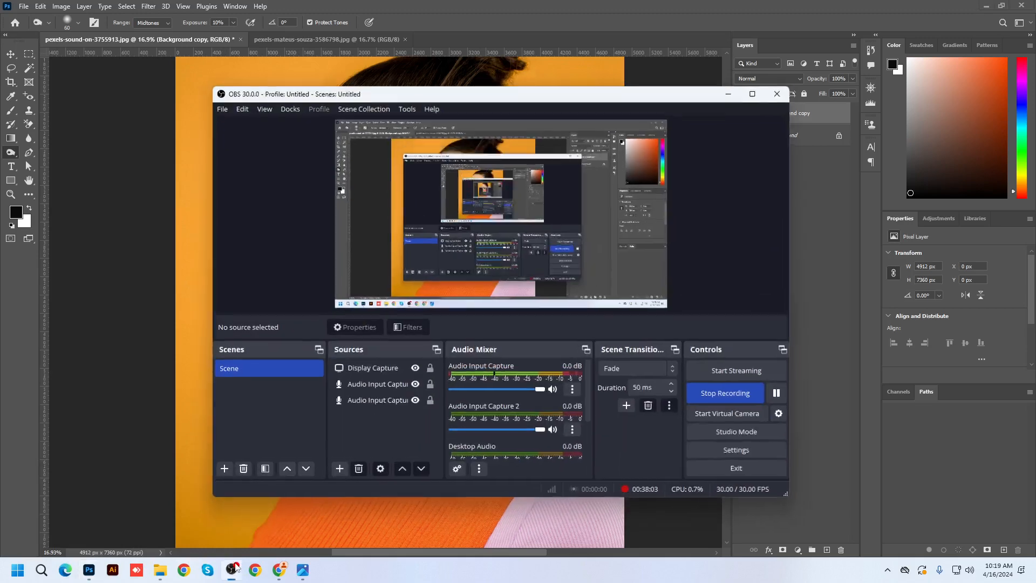
click(777, 394)
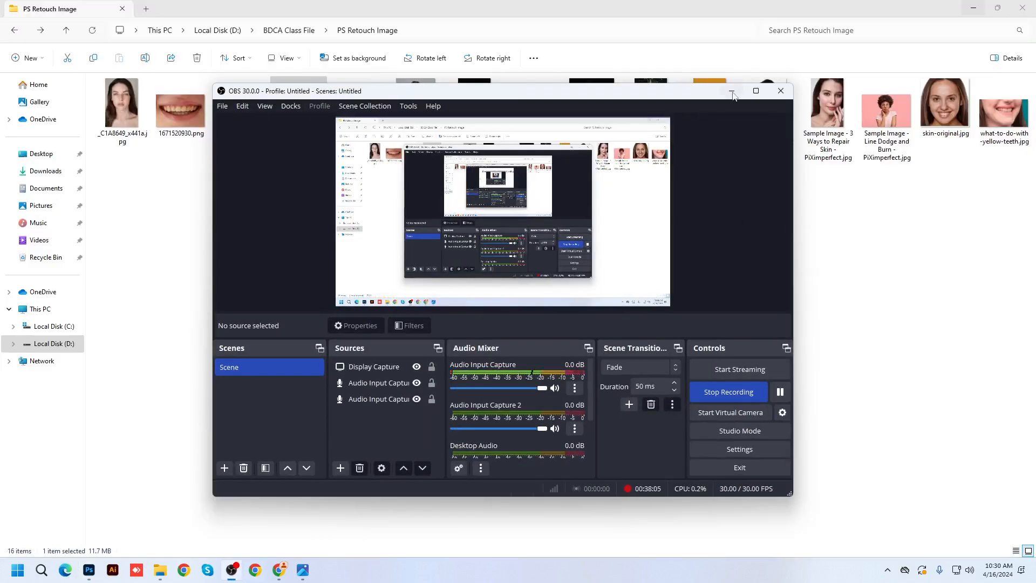
Open _C1A8649_x441a.jpg and the portrait of the woman with a white flower from the PS Retouch Image folder in Photoshop.
click(732, 94)
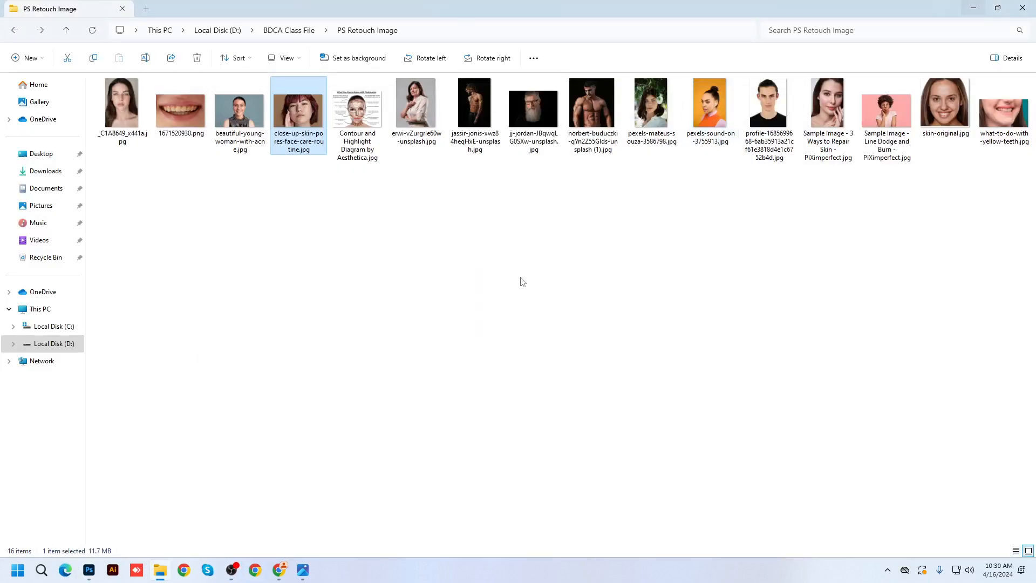
drag(127, 116, 449, 322)
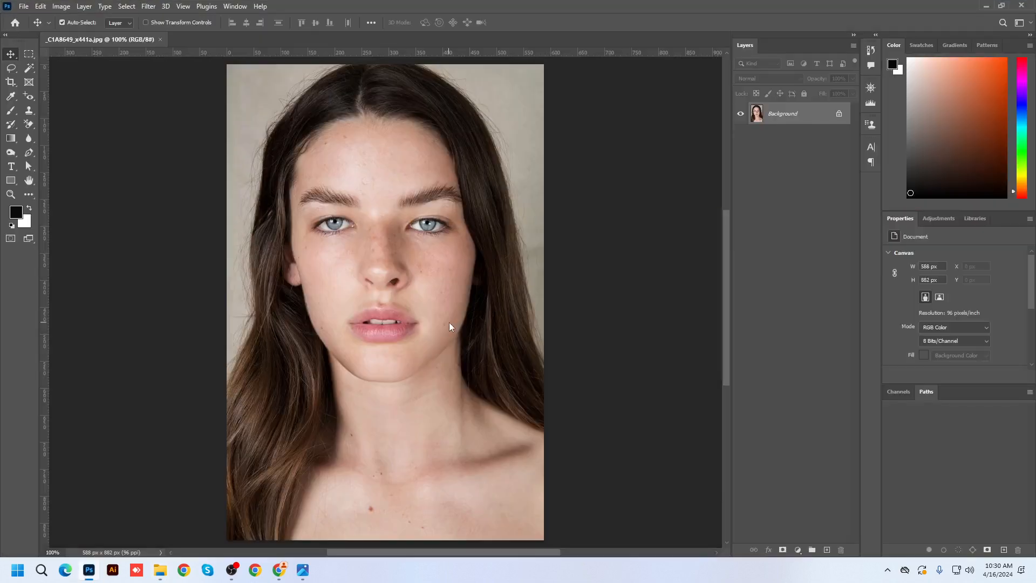
click(985, 8)
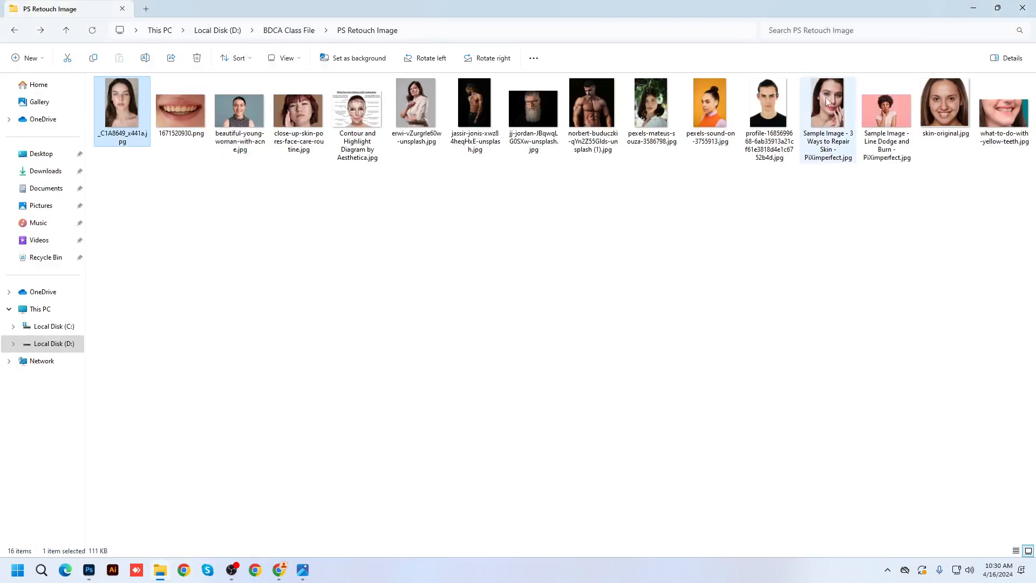
drag(653, 128, 254, 11)
scroll(403, 308, up, 3)
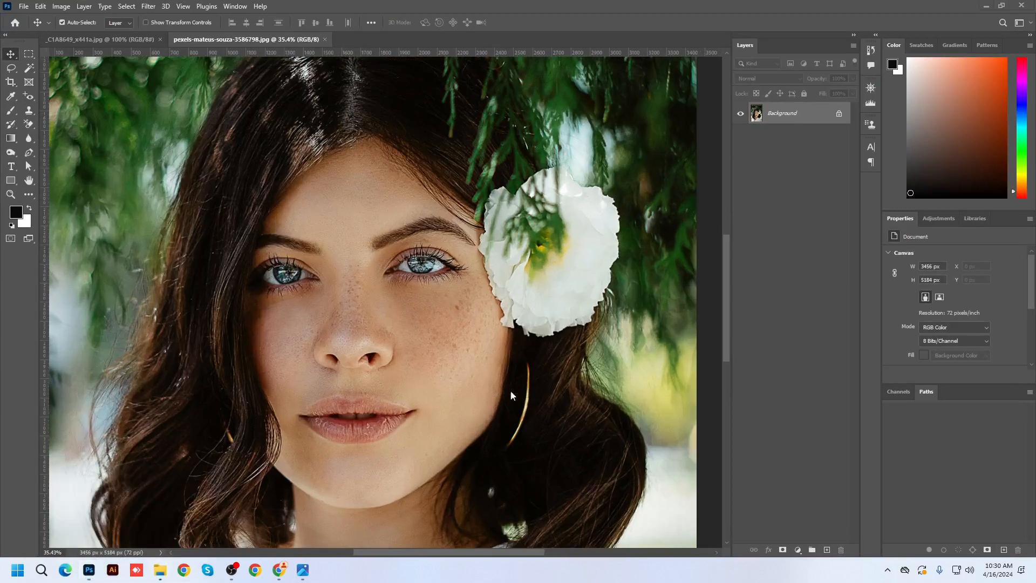
Open the portrait of the man in the black T-shirt from the same folder in Photoshop and activate the Blur tool.
click(169, 571)
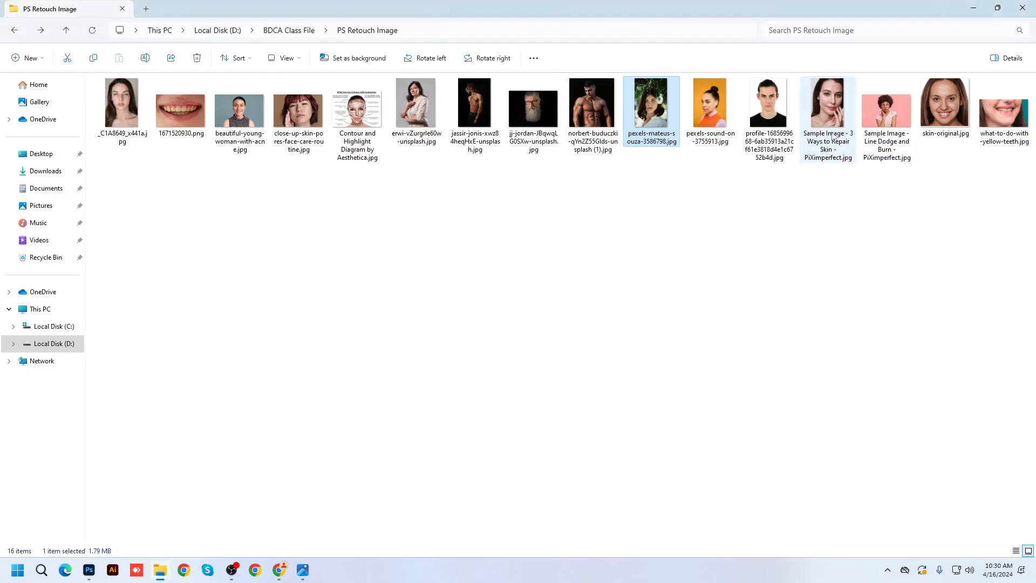
mouse_move(781, 130)
mouse_down()
mouse_move(133, 556)
mouse_move(92, 569)
mouse_move(348, 16)
mouse_move(226, 17)
mouse_move(234, 12)
mouse_up()
scroll(435, 263, up, 1)
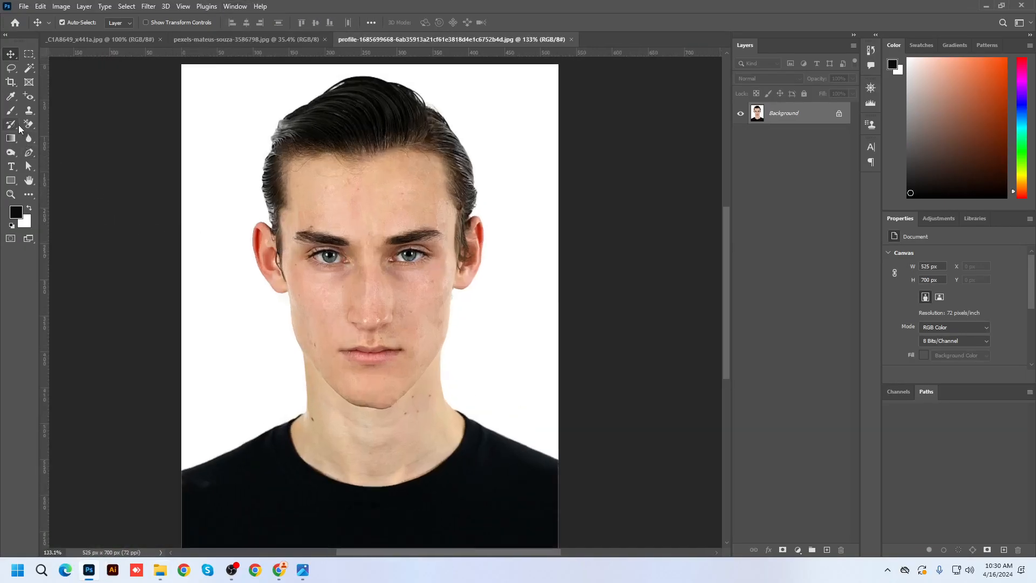
click(31, 139)
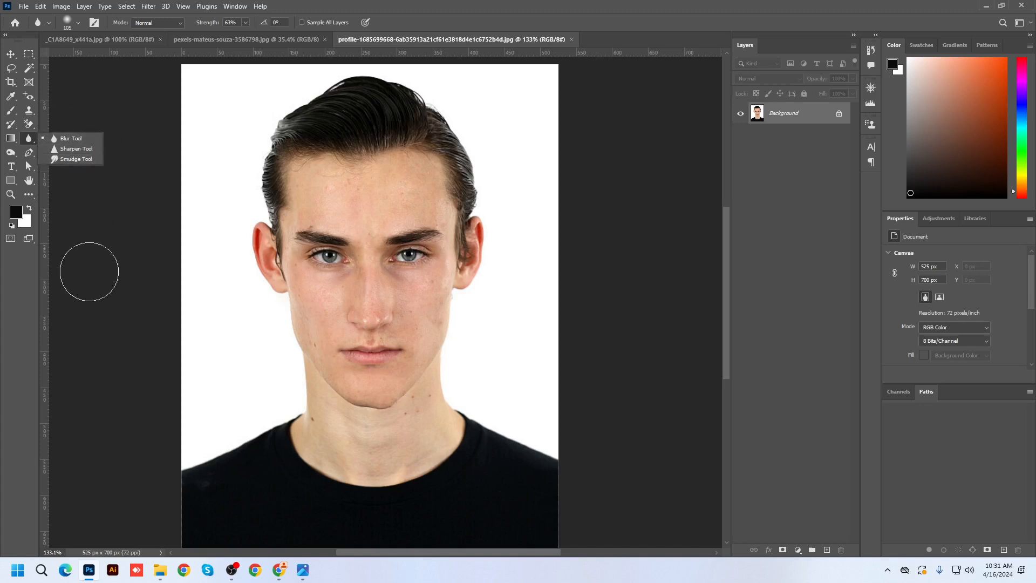
Switch to Chrome and search Google Images for "high skin" and "high skin face".
click(171, 575)
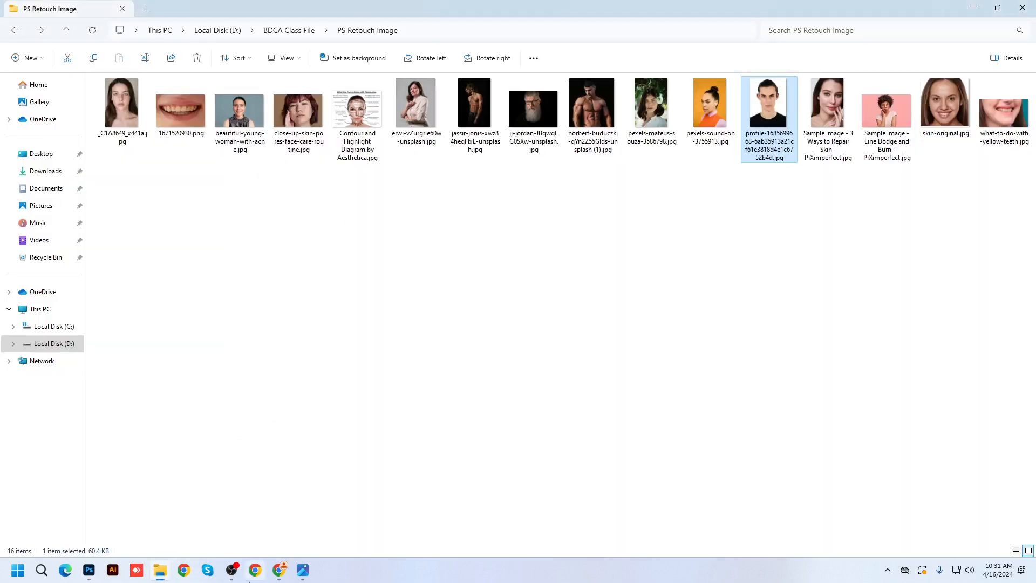
click(279, 570)
triple_click(165, 66)
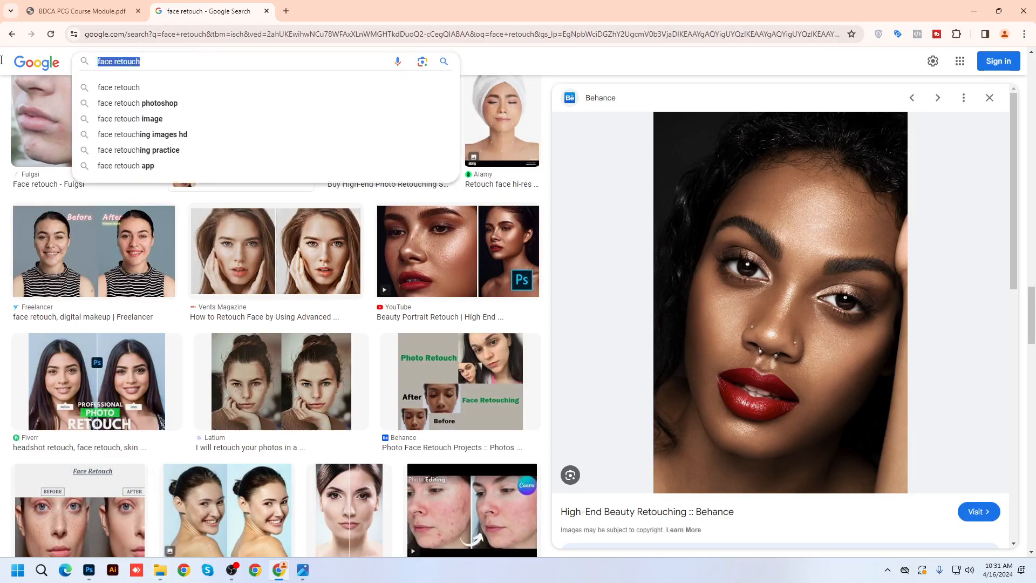
text(hi)
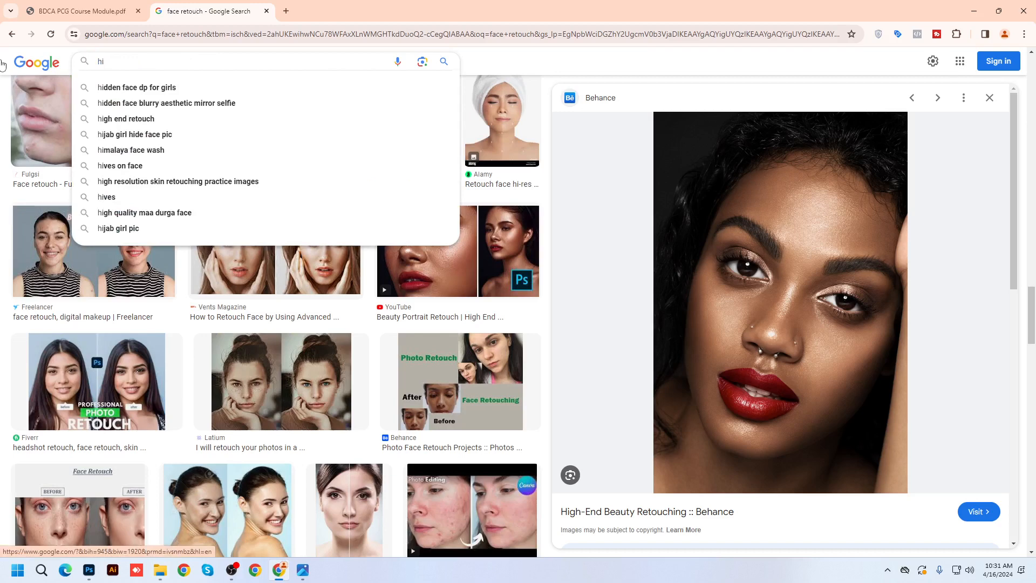
text(gh skin)
key(Return)
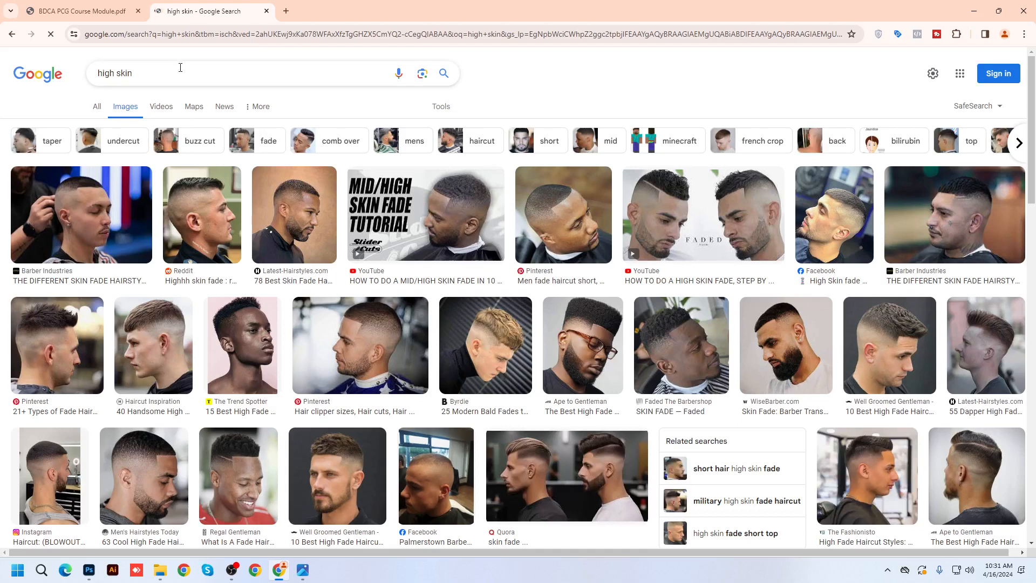
click(180, 67)
text(face)
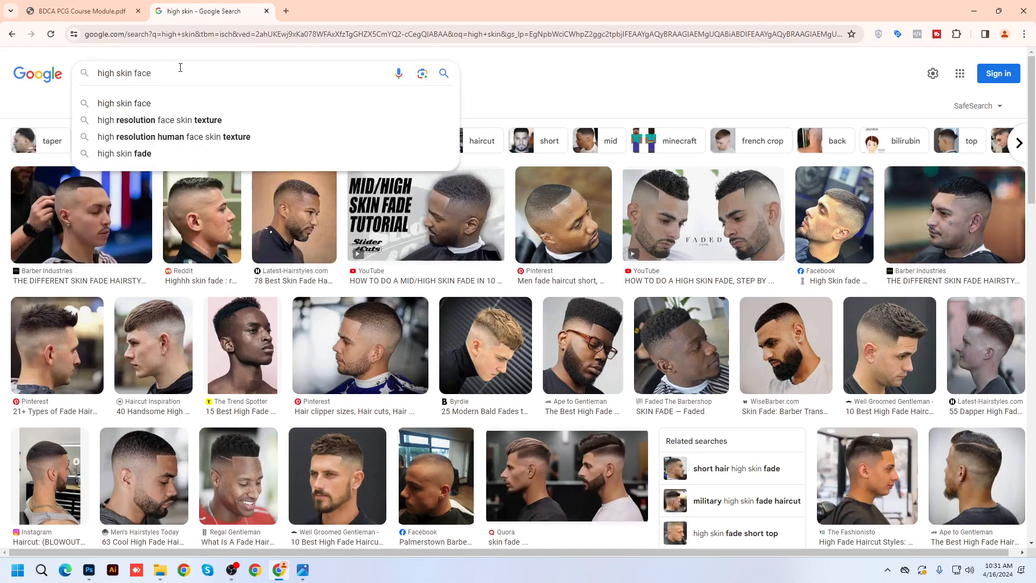
key(Return)
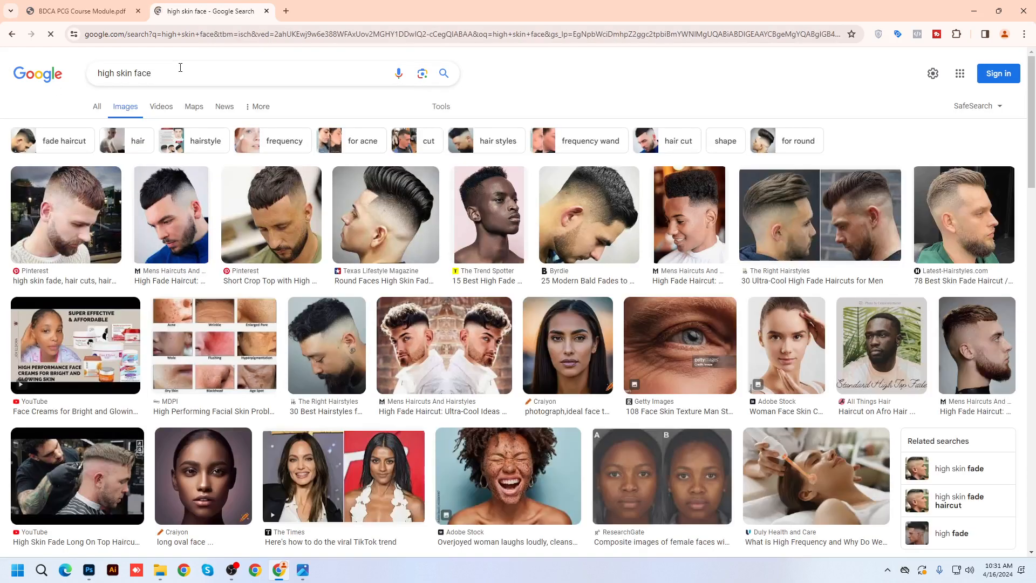
Extend the image search to "high skin face retouch".
click(188, 70)
text(re)
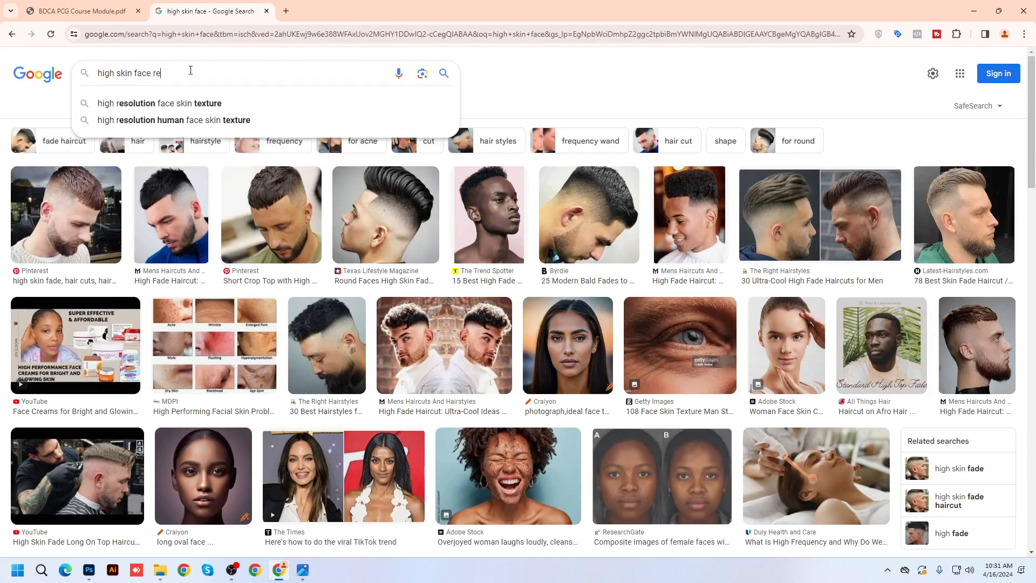
text(touch)
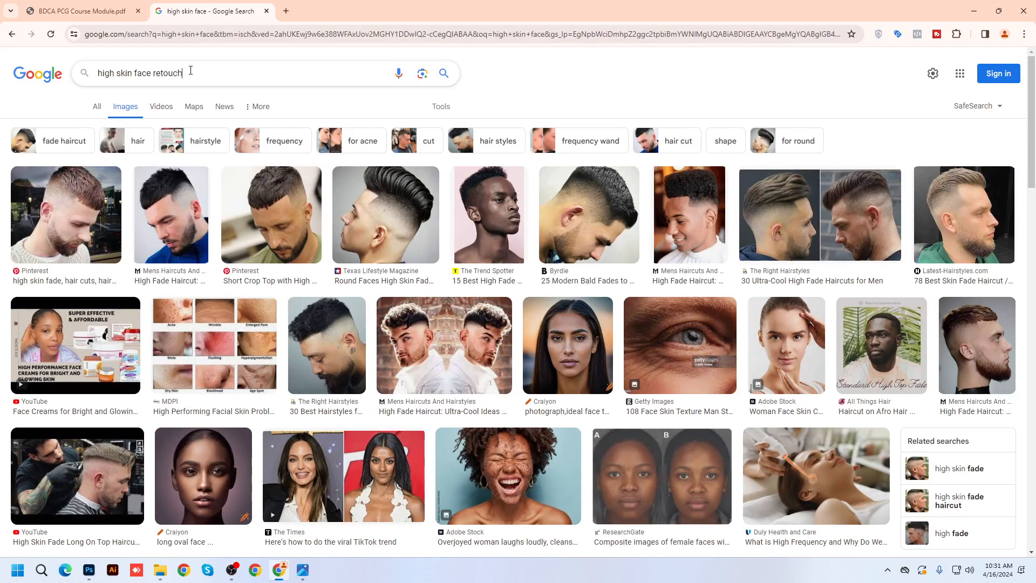
key(Return)
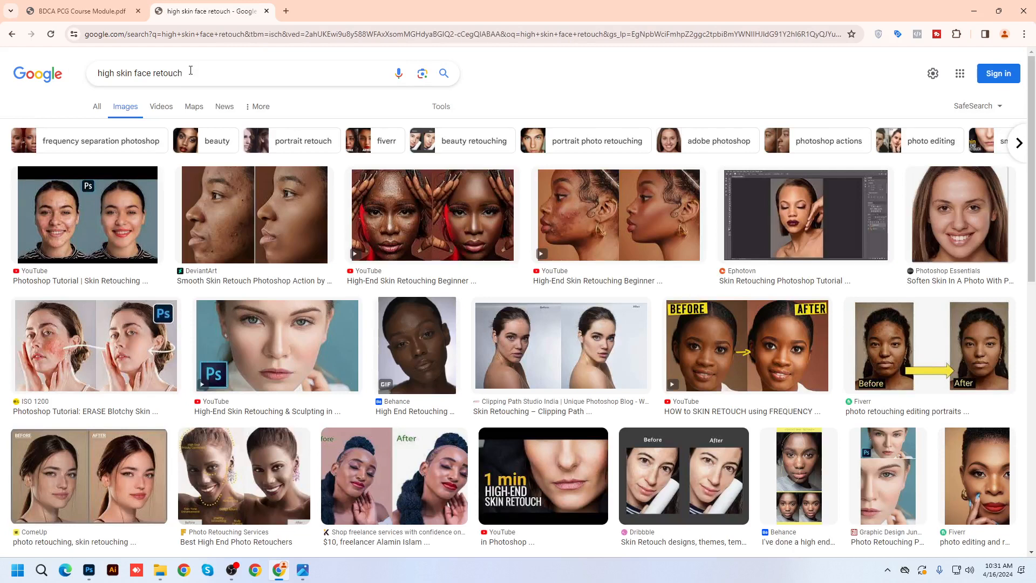
Browse the results and examine the skin retouching in the red-lipped woman's portrait and the related hands-beside-face portrait from Fiverr.
scroll(253, 216, down, 4)
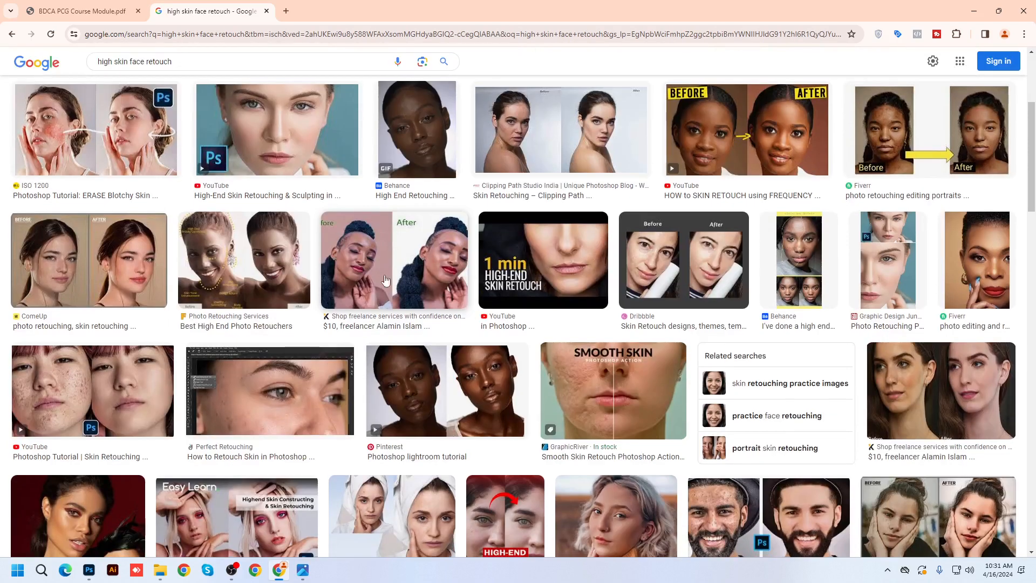
scroll(653, 253, down, 3)
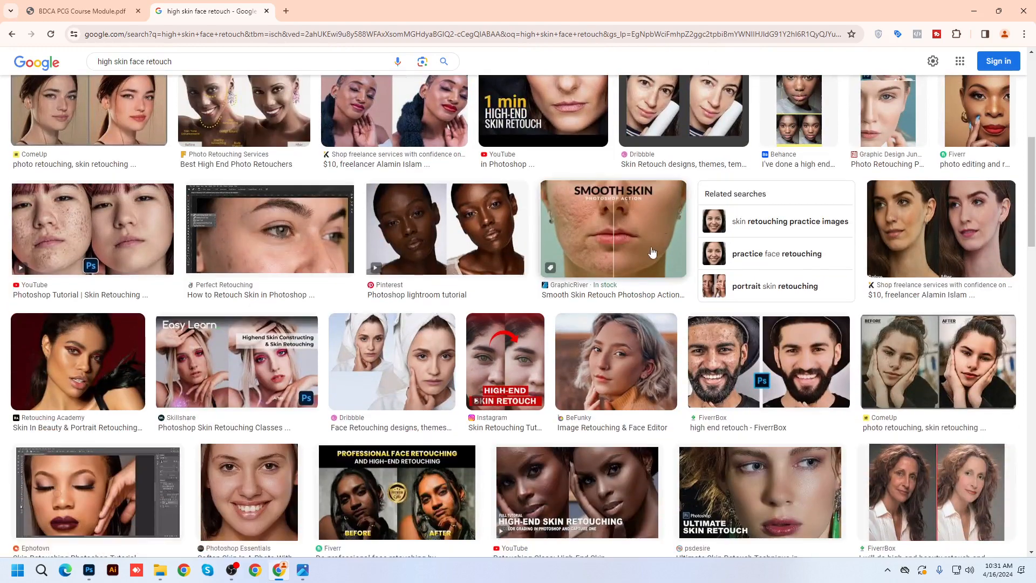
click(974, 127)
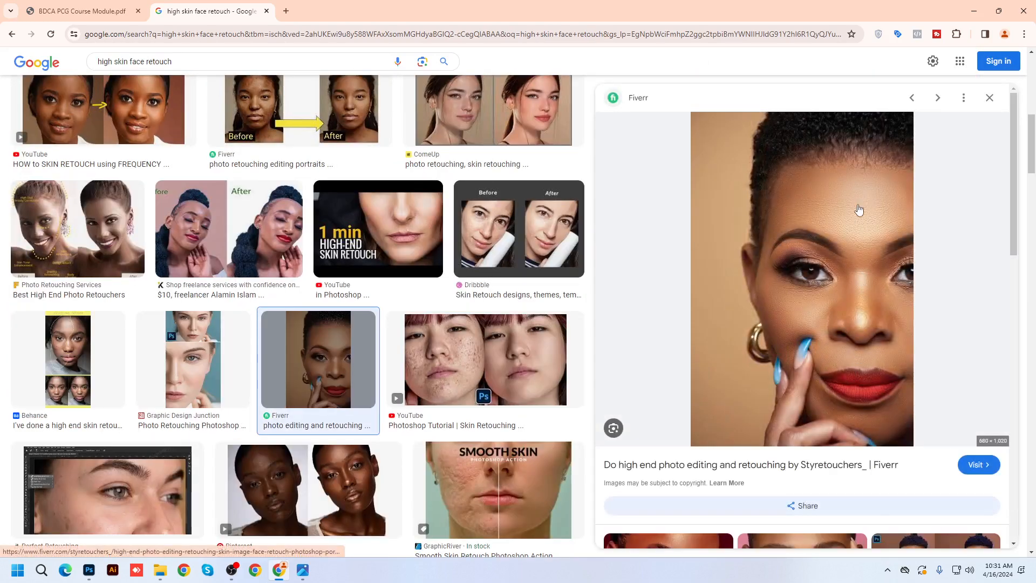
scroll(856, 331, down, 4)
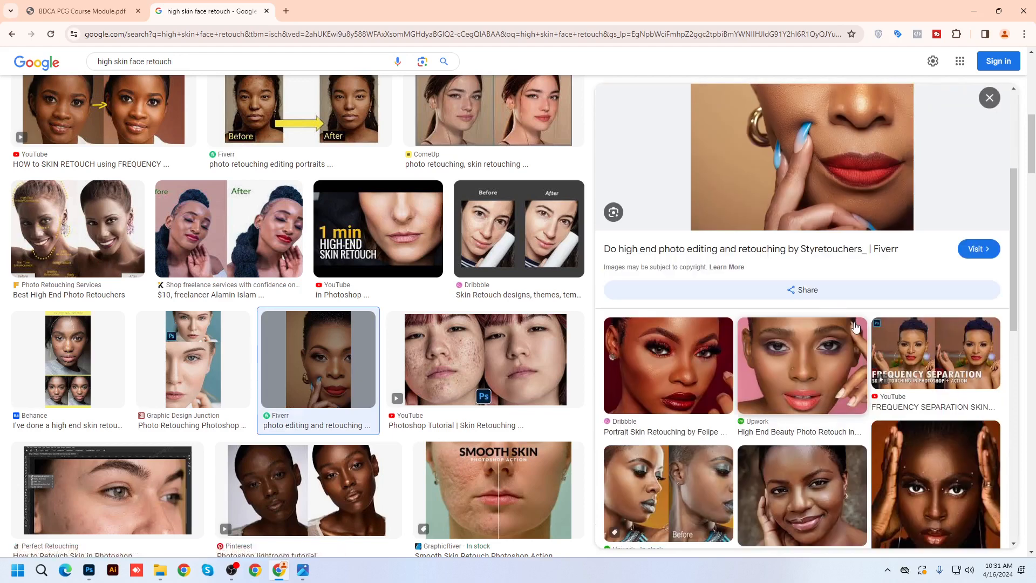
scroll(858, 330, down, 2)
click(956, 382)
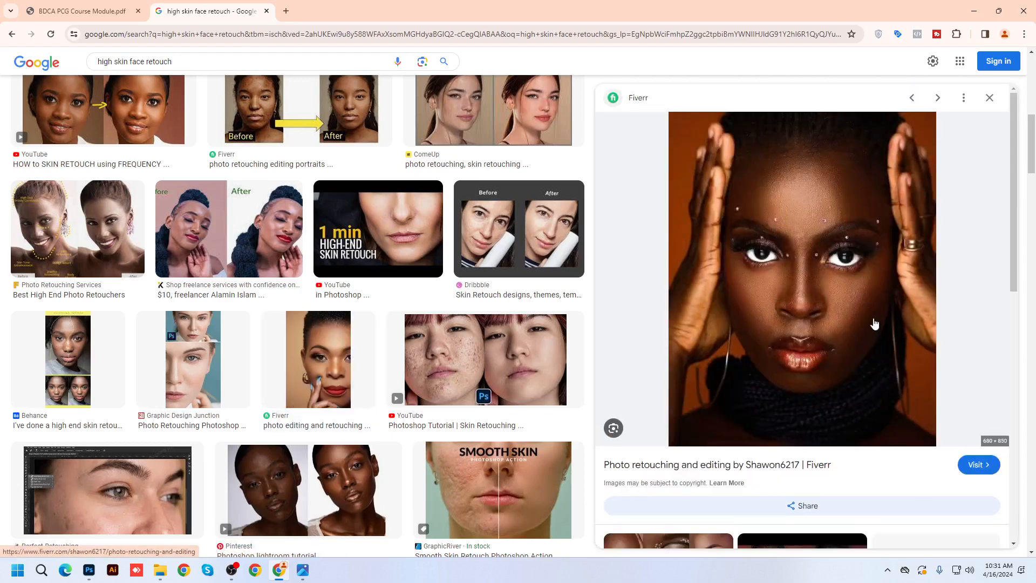
scroll(860, 321, down, 2)
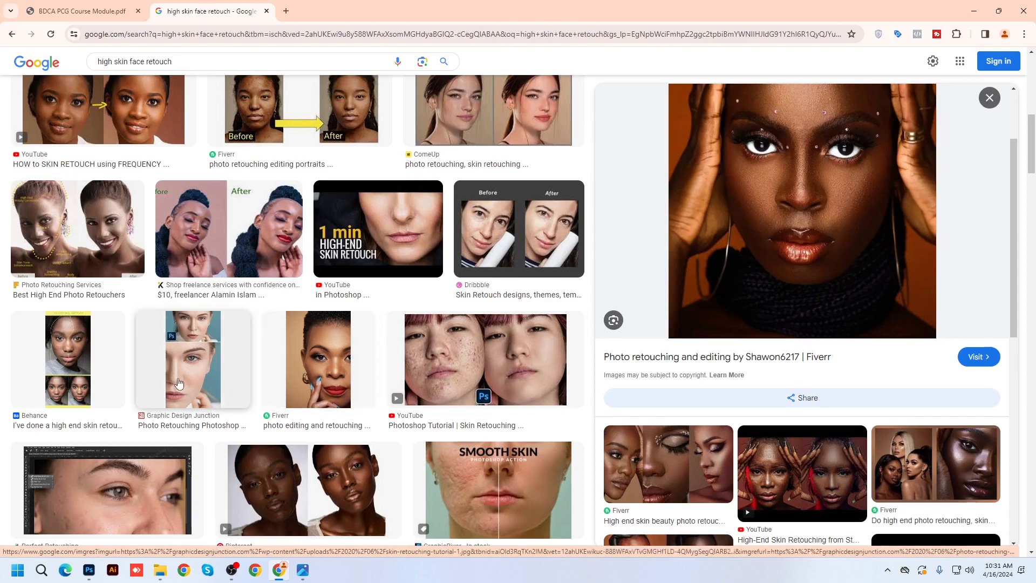
Examine the Graphic Design Junction retouching example and the related PHOTOSHOP RETOUCHING before-and-after comparison.
click(193, 359)
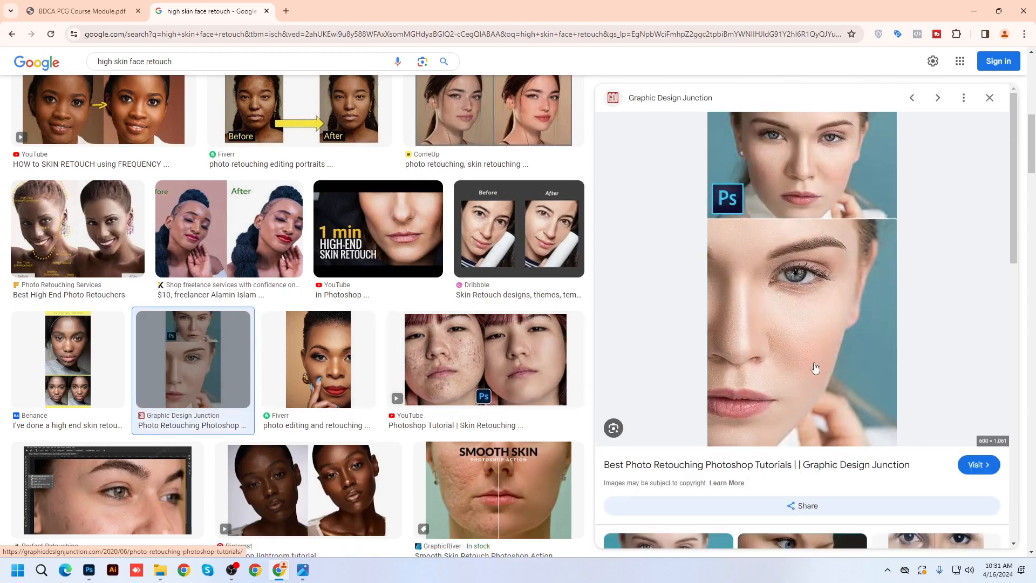
scroll(809, 323, down, 6)
scroll(819, 301, down, 3)
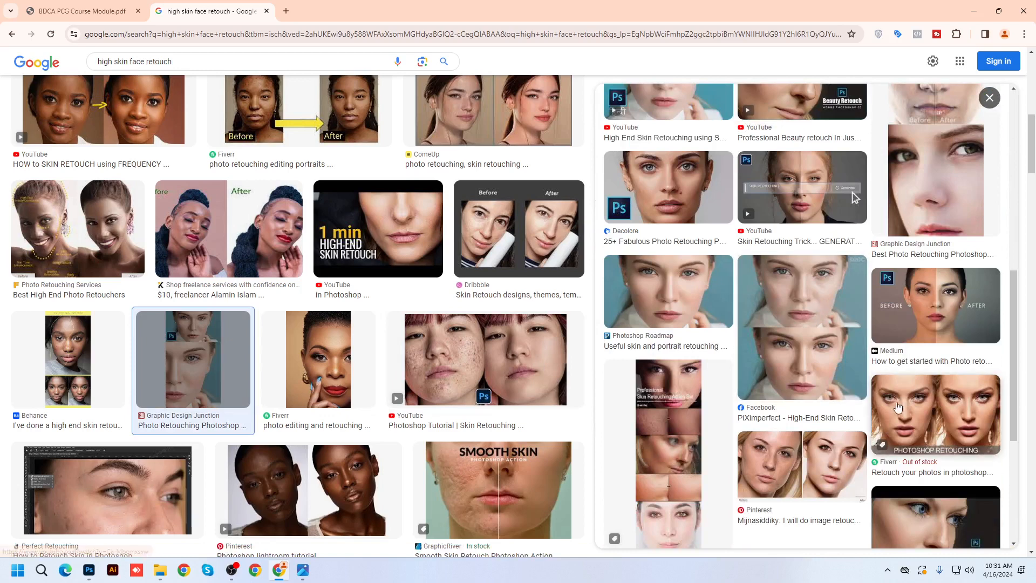
click(883, 420)
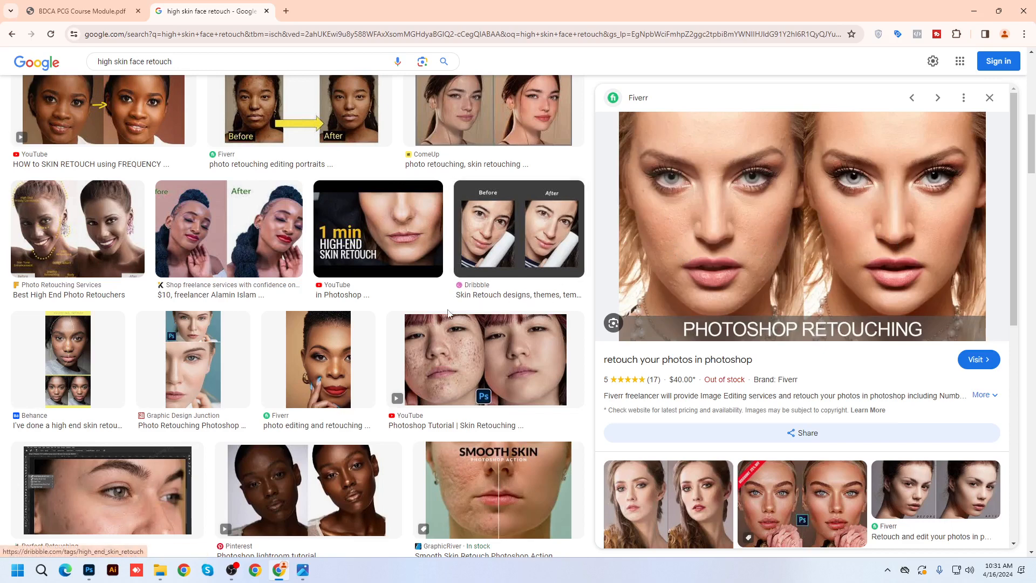
Examine the skin texture in the 1 min High-End Skin Retouch preview and the Photoshop Essentials smiling portrait.
click(414, 262)
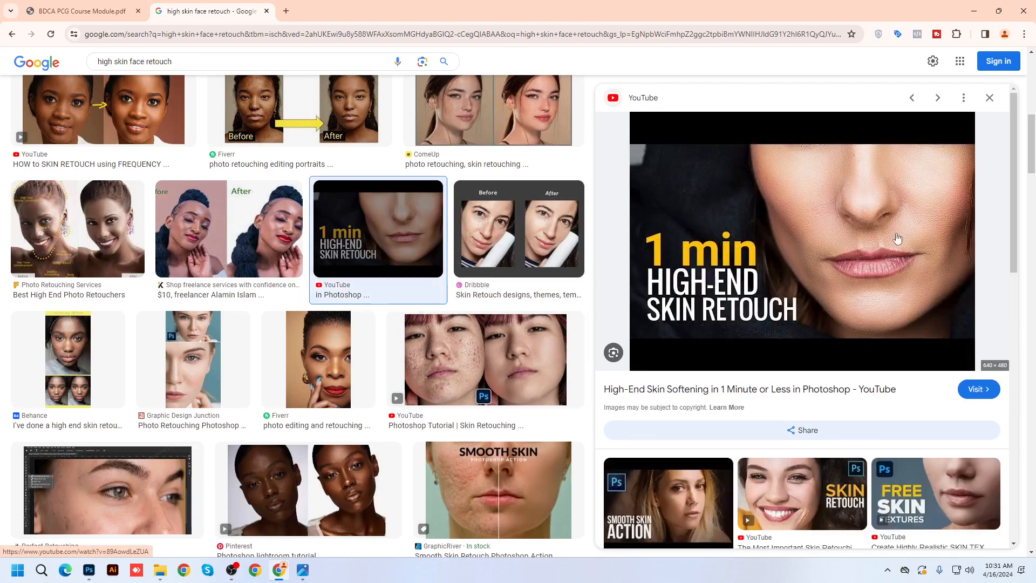
scroll(322, 318, up, 6)
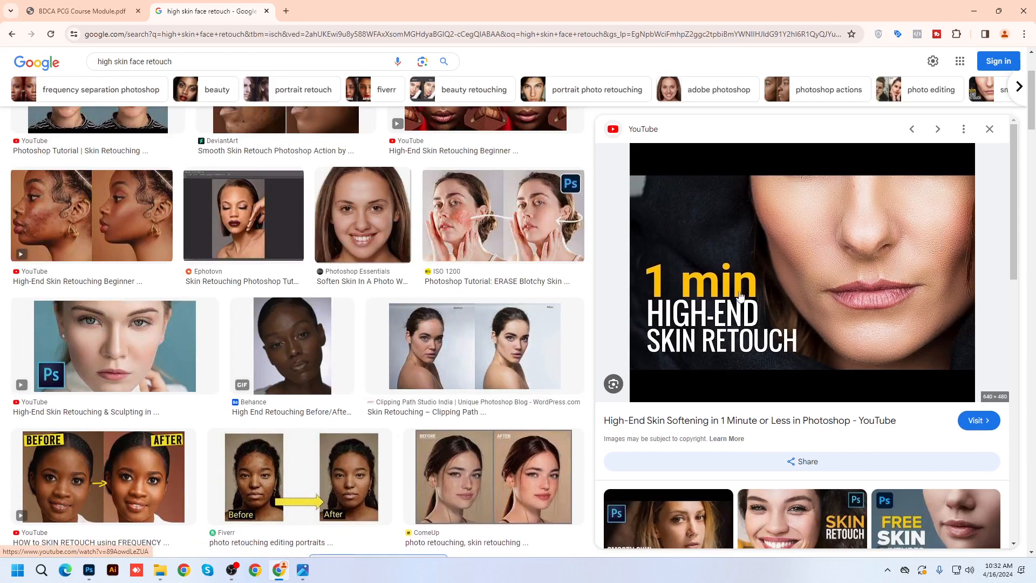
click(363, 221)
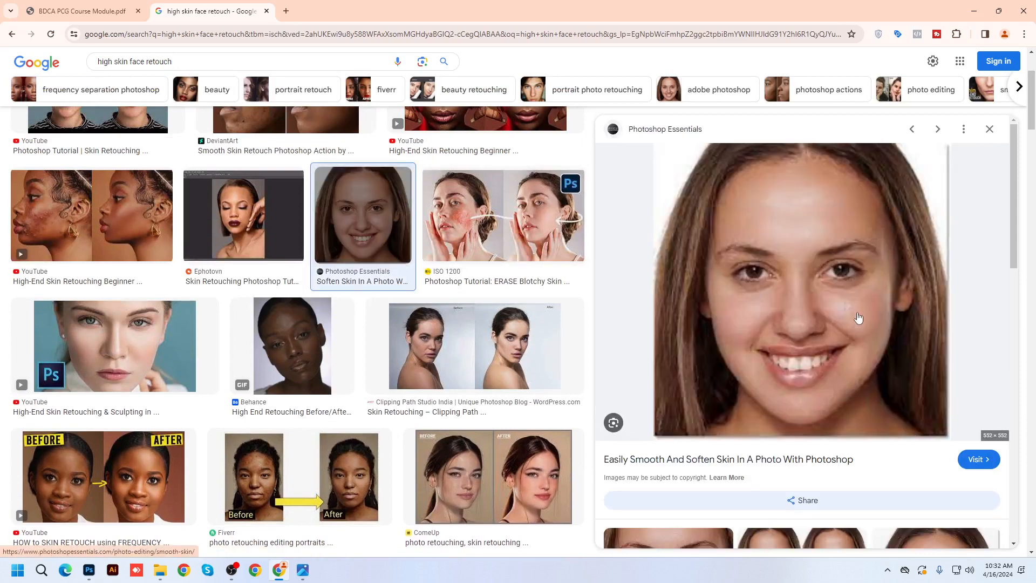
scroll(857, 313, down, 1)
scroll(859, 309, up, 1)
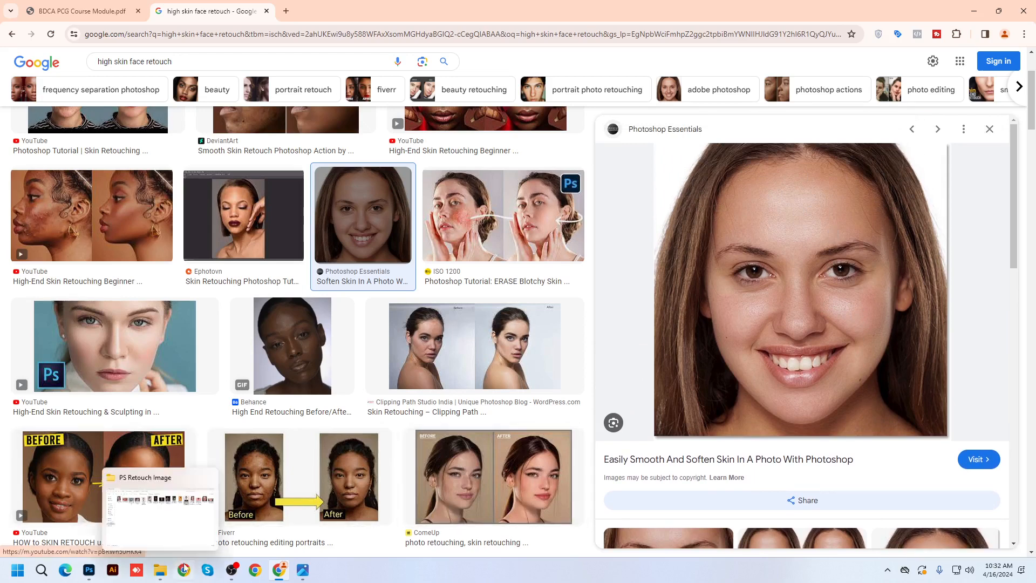
Return to Photoshop, choose the Blur tool and duplicate the Background layer of the man's portrait.
click(90, 574)
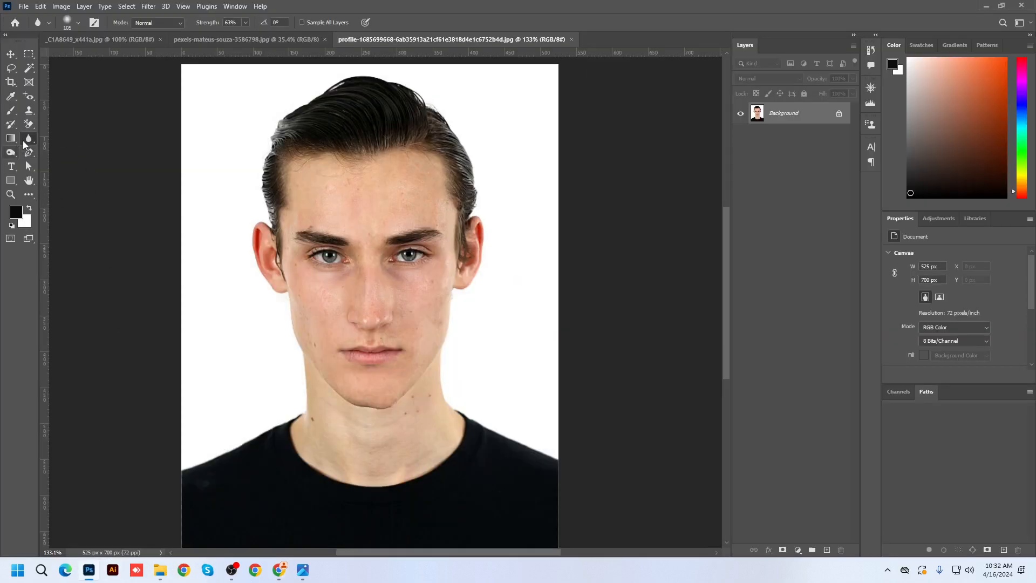
right_click(28, 142)
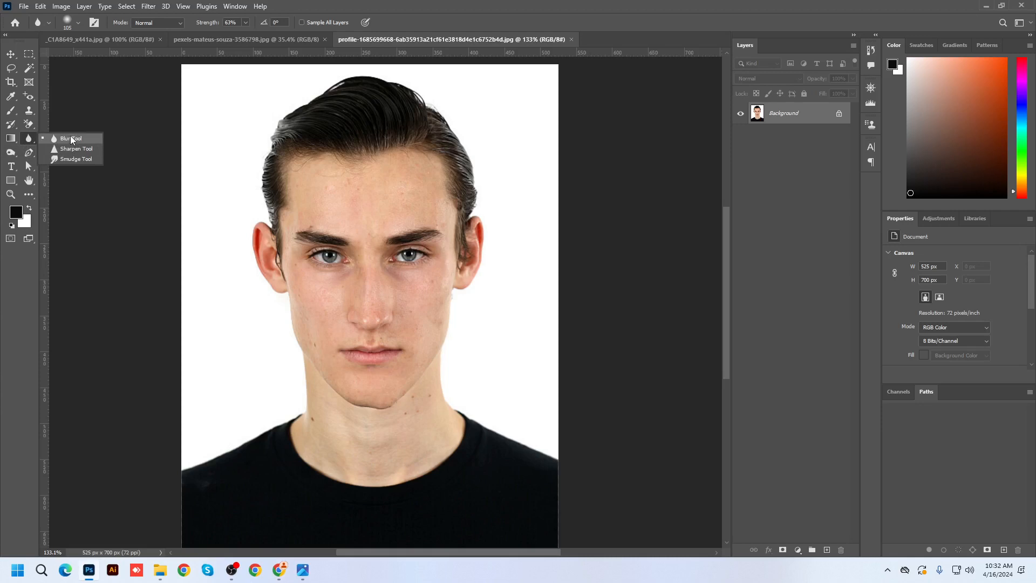
click(71, 138)
mouse_move(803, 120)
mouse_down()
mouse_move(803, 528)
mouse_move(826, 549)
mouse_up()
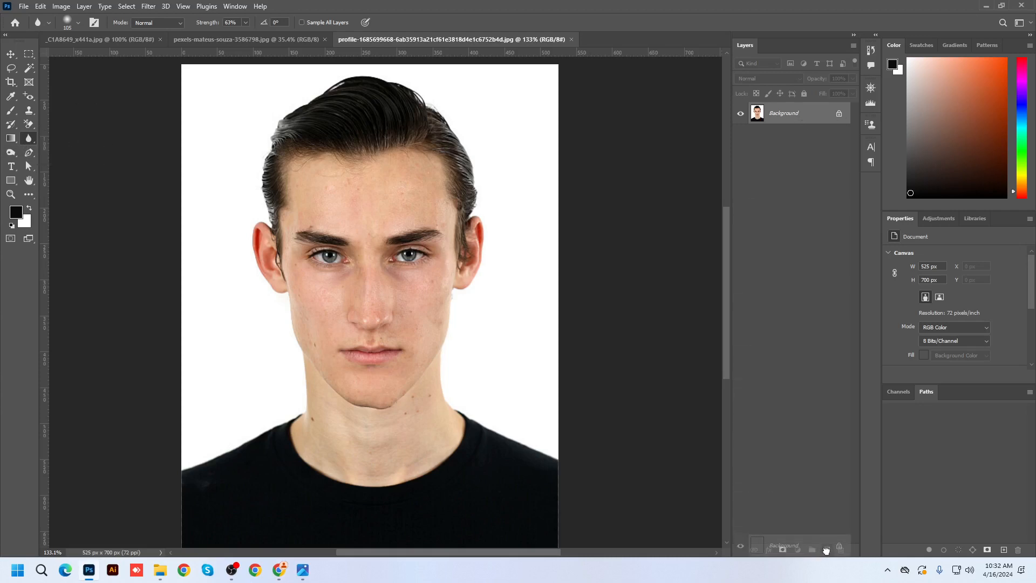
Reduce the Blur tool's brush to 20 px for working on the man's face, keeping the Blur tool selected.
scroll(338, 315, up, 5)
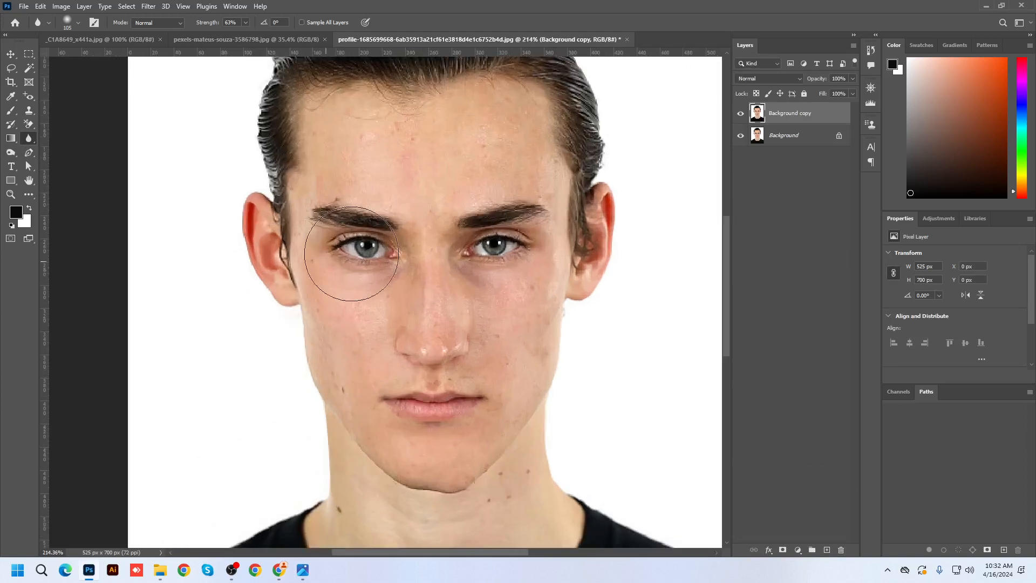
key(bracketleft)
key(bracketleft)
key(bracketleft)
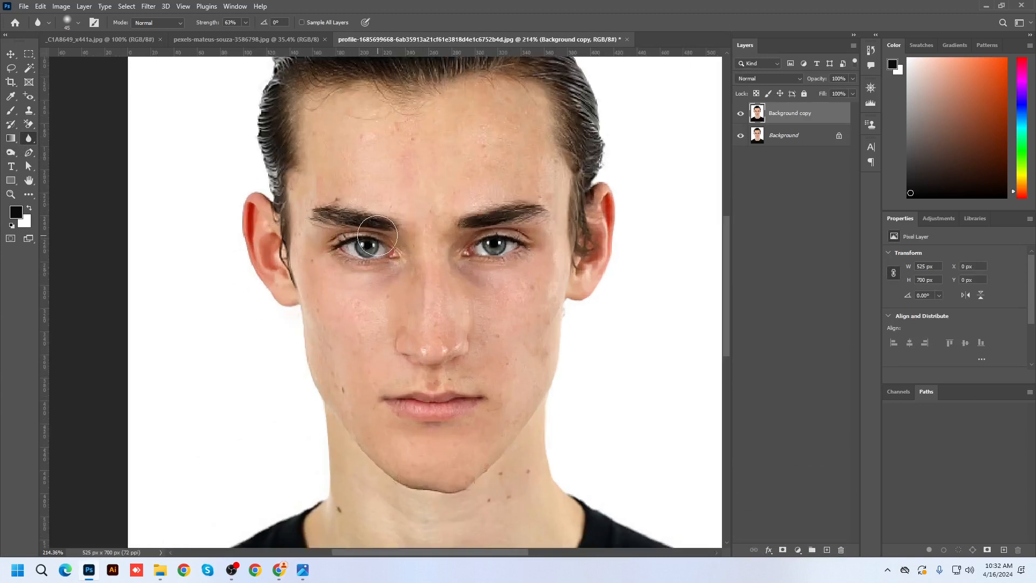
key(bracketleft)
key(bracketleft)
key(bracketleft)
key(bracketleft)
key(bracketleft)
key(bracketleft)
key(bracketleft)
right_click(27, 140)
click(61, 140)
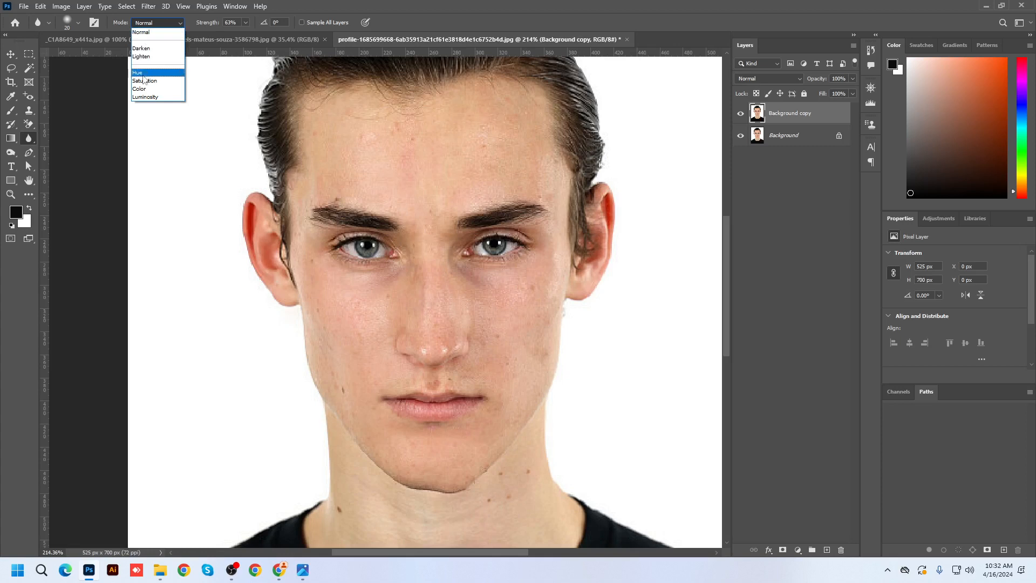
Set the Blur tool's strength to 100% in Normal mode and enlarge its brush to 100 px.
click(150, 24)
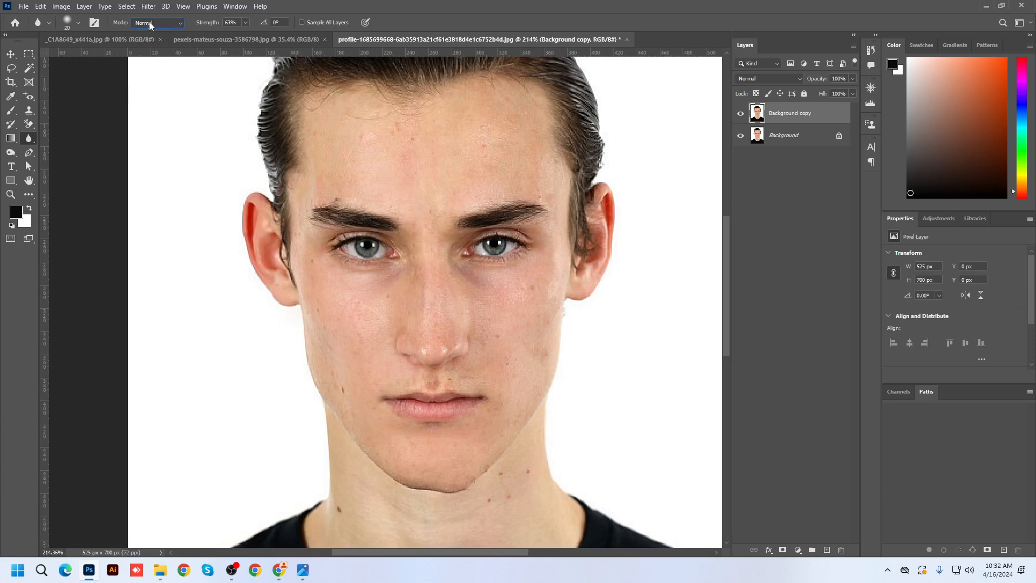
click(245, 23)
click(420, 21)
key(bracketright)
key(bracketright)
key(bracketright)
key(bracketright)
key(bracketright)
key(bracketright)
key(bracketright)
key(bracketright)
click(824, 549)
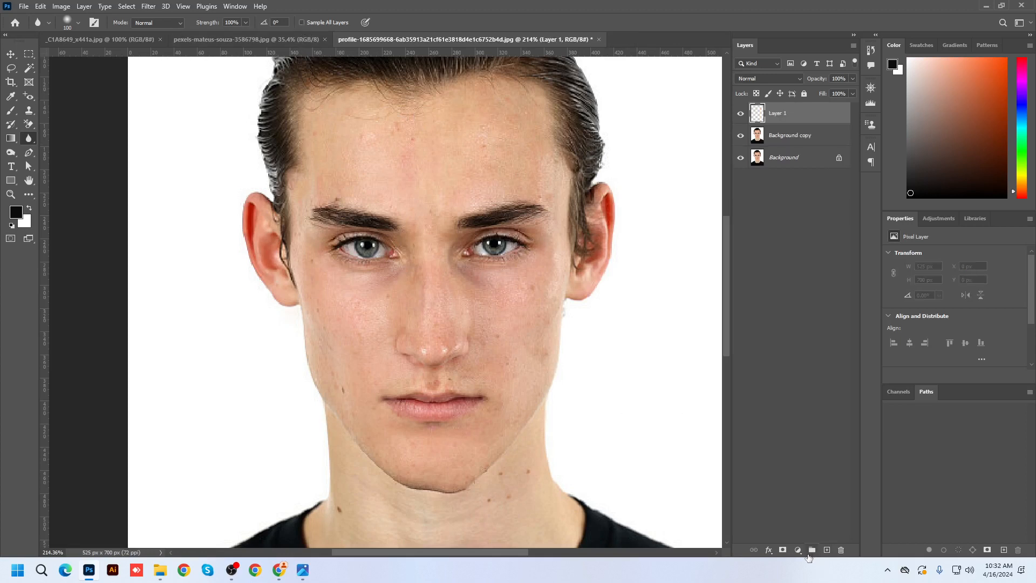
key(ctrl+z)
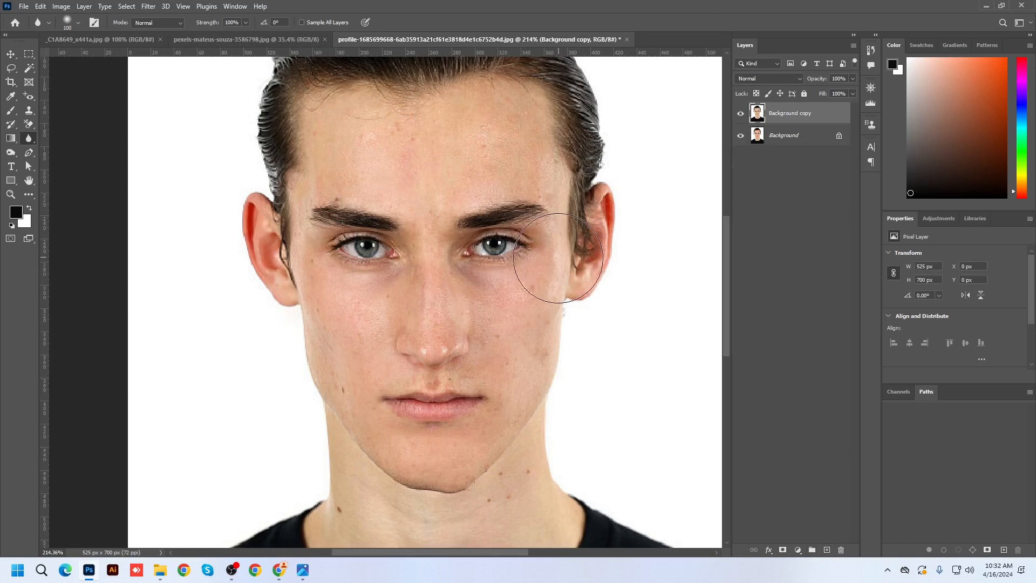
Reduce the blur brush to 50 px and soften the skin on the man's forehead.
scroll(539, 294, up, 1)
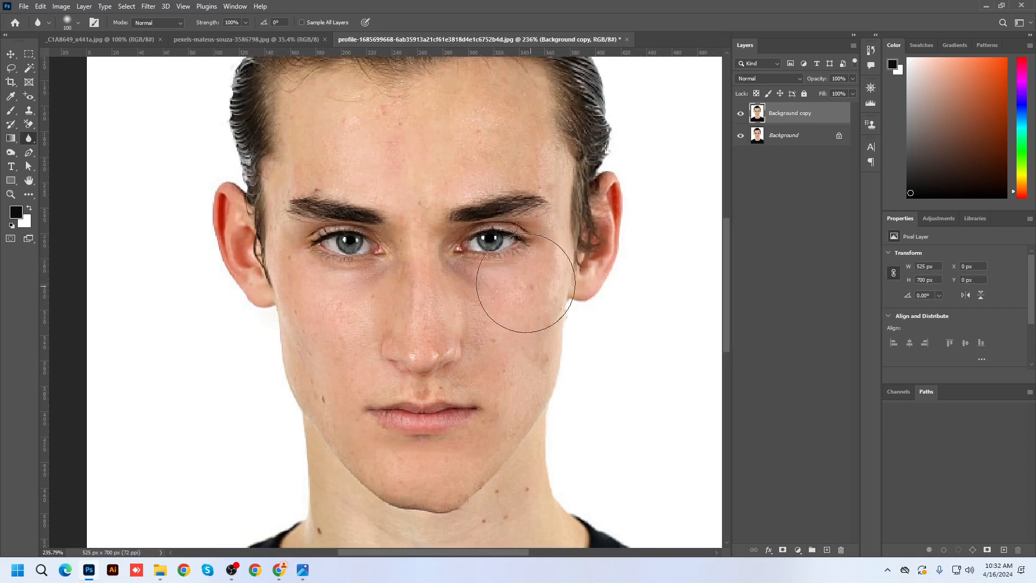
scroll(456, 193, down, 1)
key(bracketleft)
key(bracketleft)
key(bracketleft)
key(bracketleft)
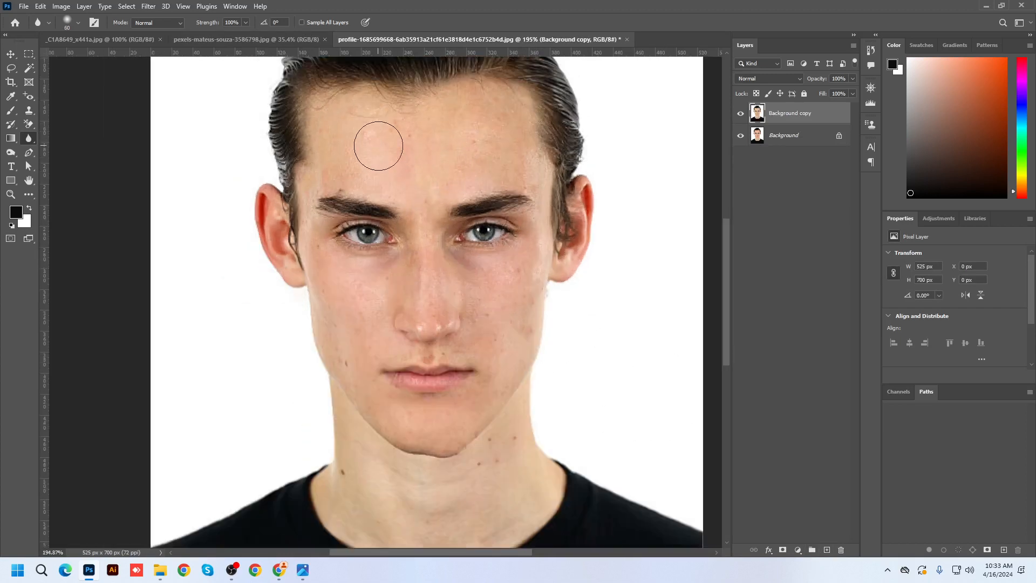
scroll(382, 145, up, 1)
key(bracketleft)
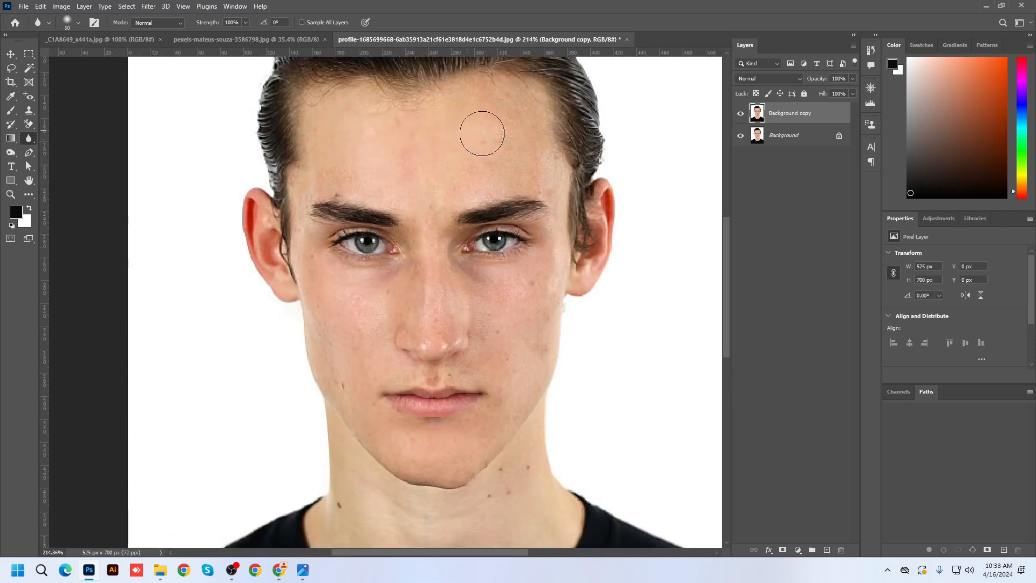
Reduce the blur brush to 15 px and smooth the spots and skin texture across the man's forehead, cheeks and jaw.
key(bracketleft)
key(bracketleft)
key(bracketleft)
key(bracketleft)
key(bracketleft)
key(bracketright)
key(bracketright)
mouse_move(310, 320)
mouse_down()
mouse_move(335, 402)
mouse_move(343, 347)
mouse_move(344, 386)
mouse_move(361, 355)
mouse_up()
scroll(362, 361, down, 2)
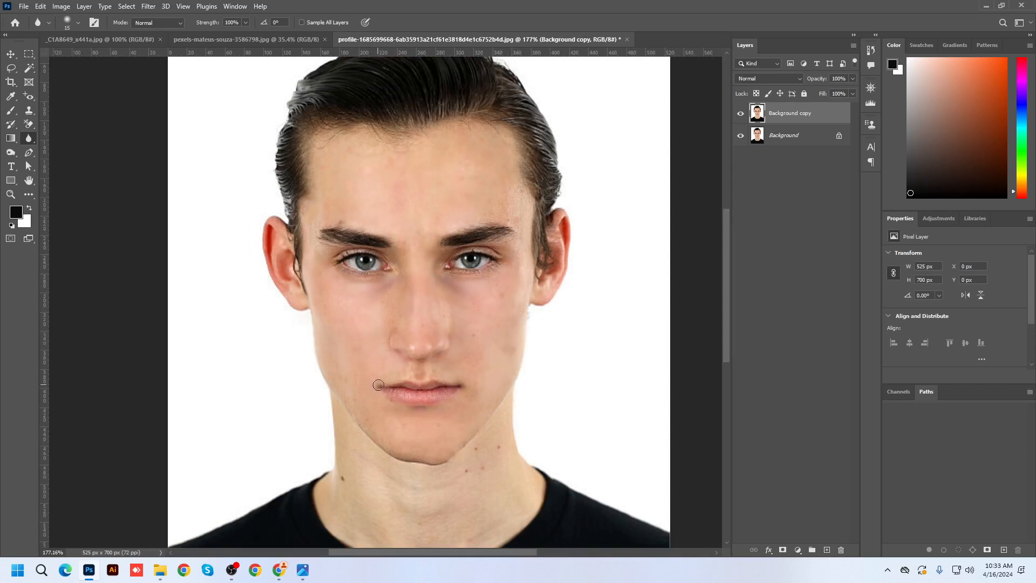
scroll(381, 381, up, 1)
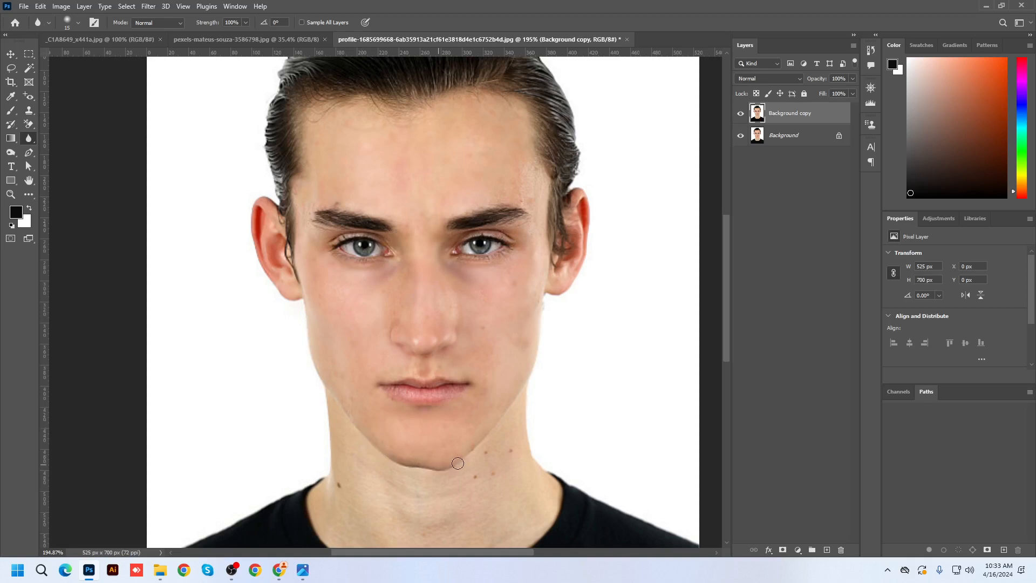
scroll(388, 241, down, 3)
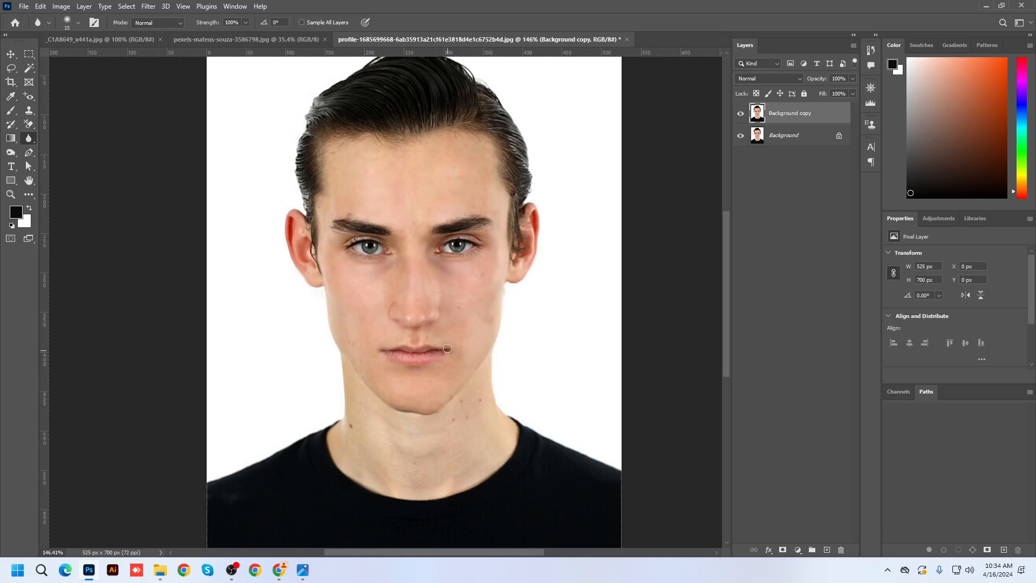
scroll(447, 348, up, 2)
scroll(405, 413, down, 2)
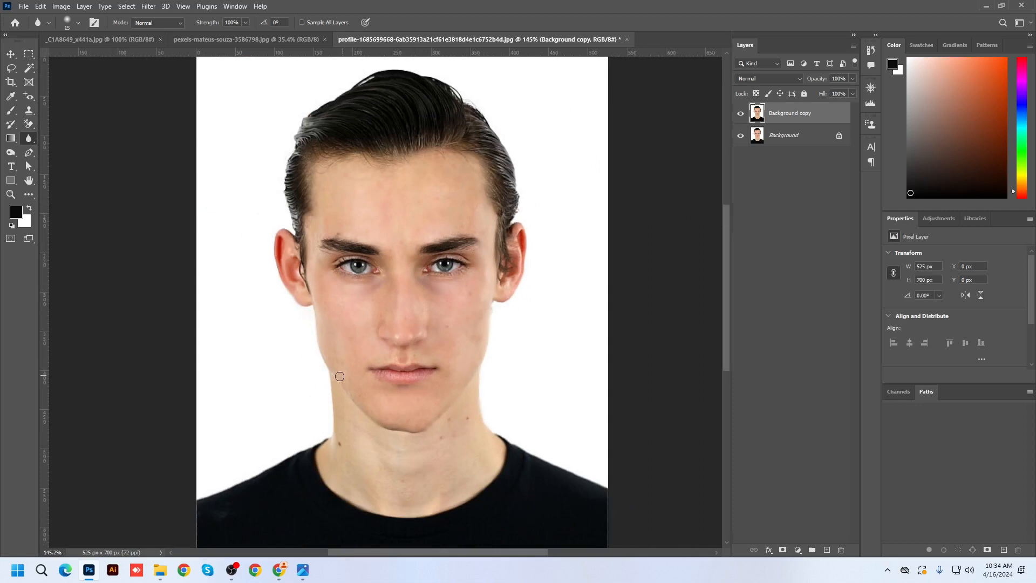
scroll(408, 238, up, 1)
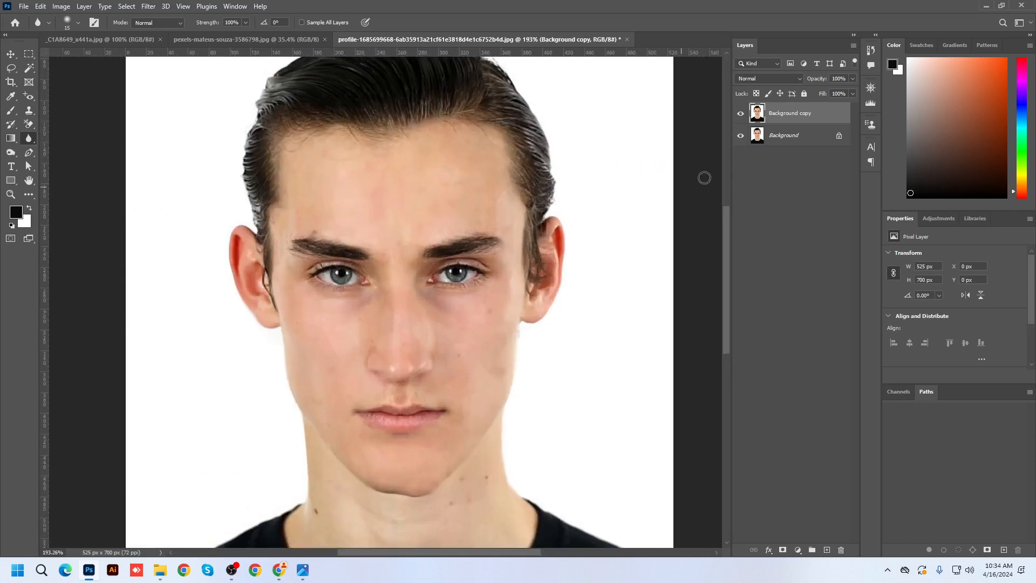
Compare the blurred skin with the original by toggling the Background copy layer's visibility and checking the face at different magnifications.
click(741, 114)
click(740, 114)
click(741, 114)
click(741, 114)
click(741, 114)
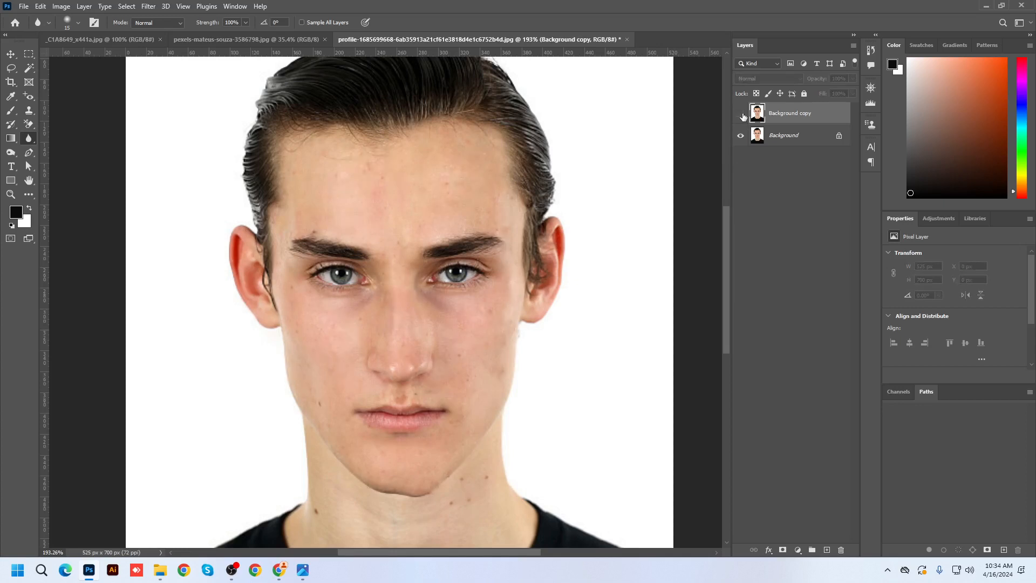
click(741, 114)
scroll(448, 228, down, 2)
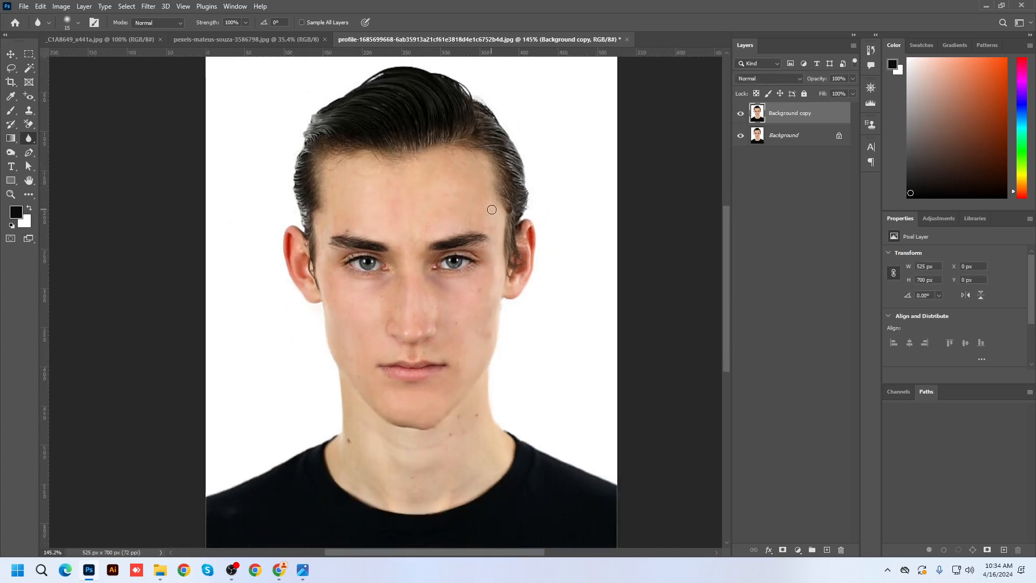
scroll(491, 210, up, 2)
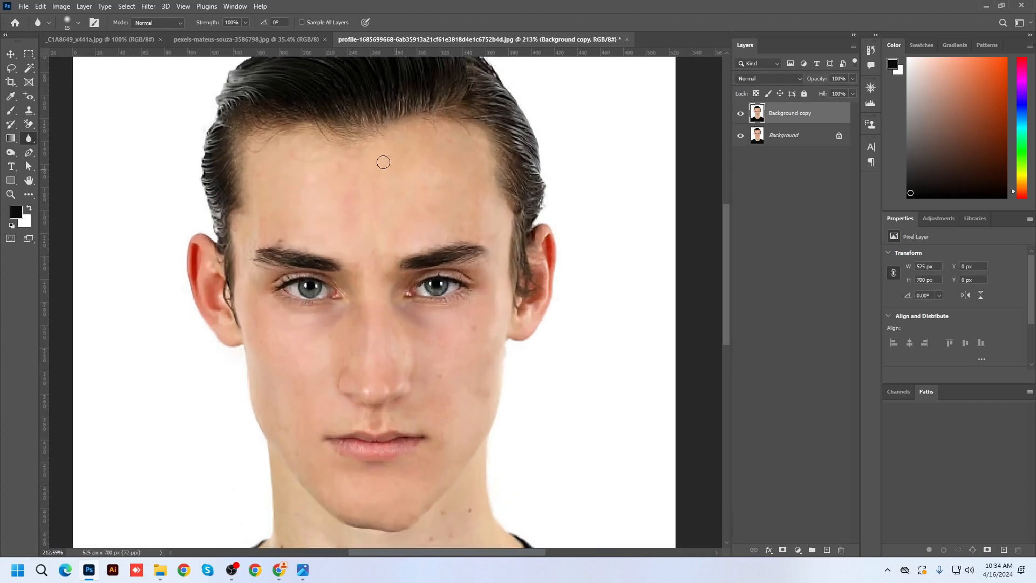
scroll(400, 167, down, 3)
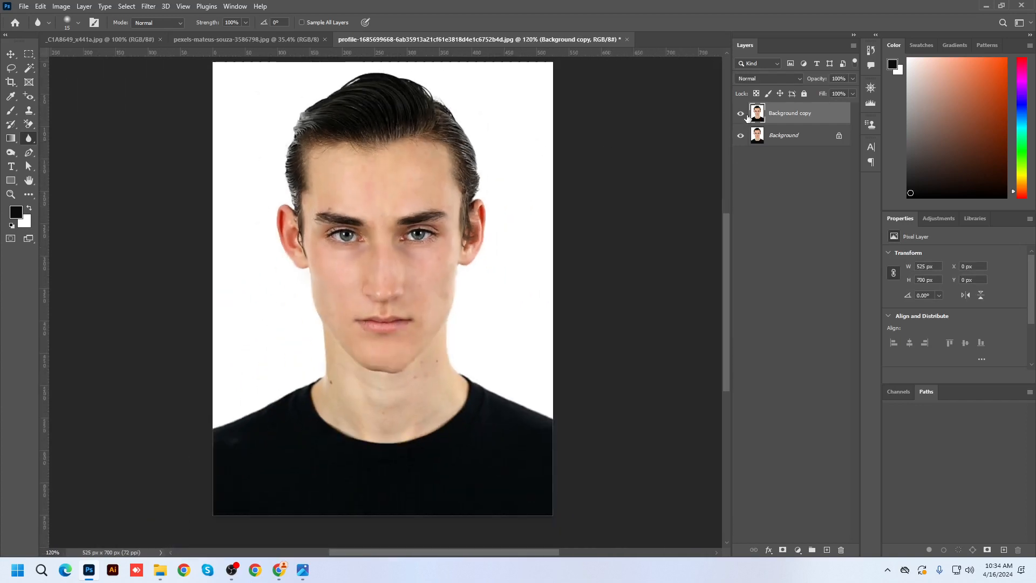
Switch to the _C1A8649_x441a.jpg portrait, choose the Sharpen tool and duplicate the Background layer.
click(257, 40)
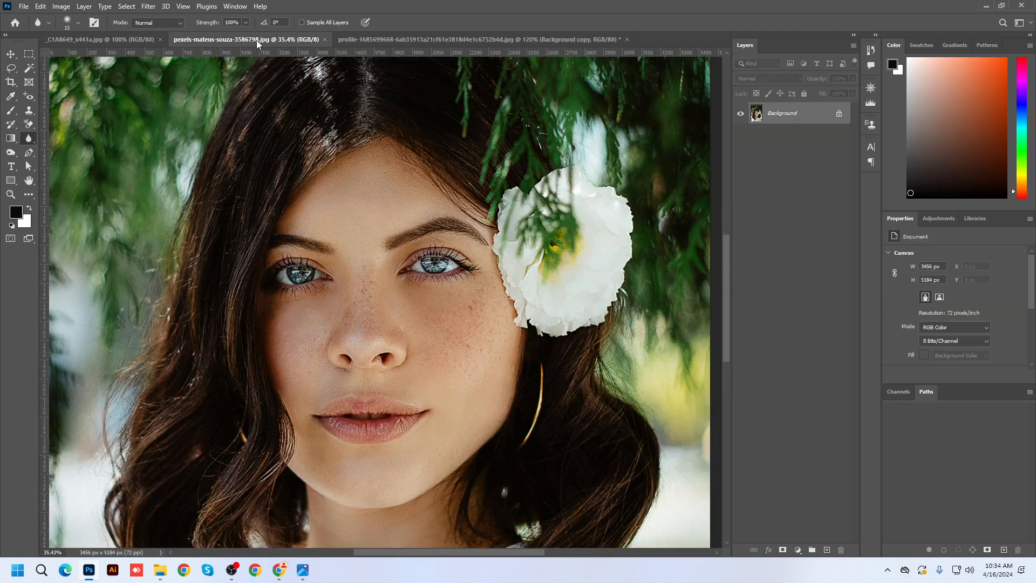
scroll(232, 130, down, 1)
click(102, 40)
scroll(378, 243, up, 1)
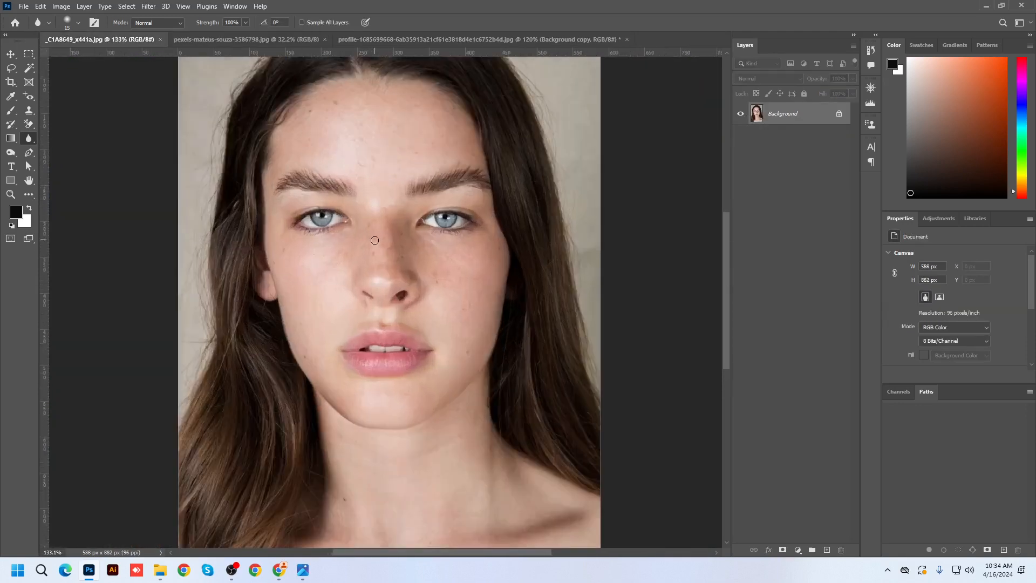
right_click(31, 138)
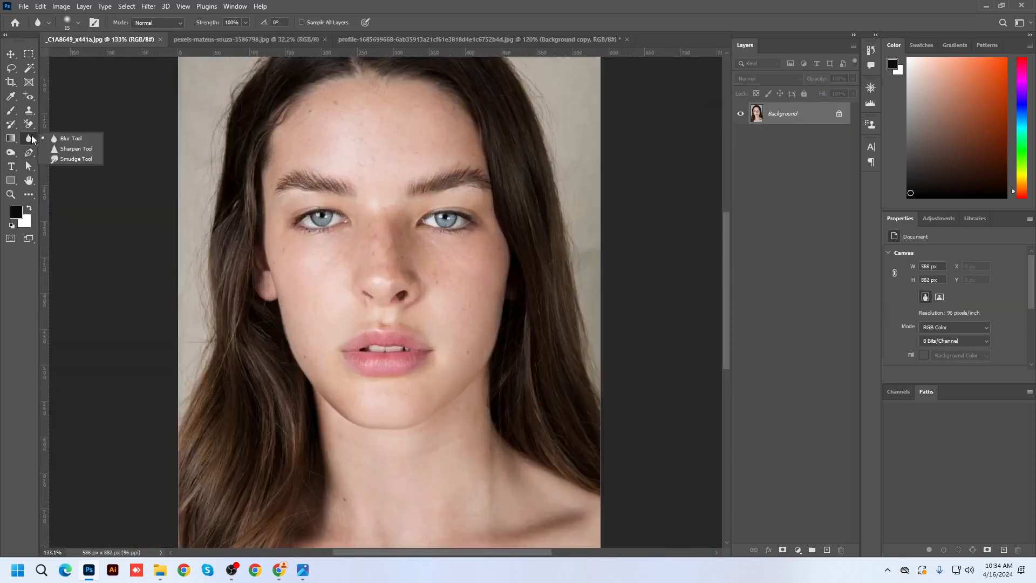
click(70, 149)
scroll(501, 313, up, 3)
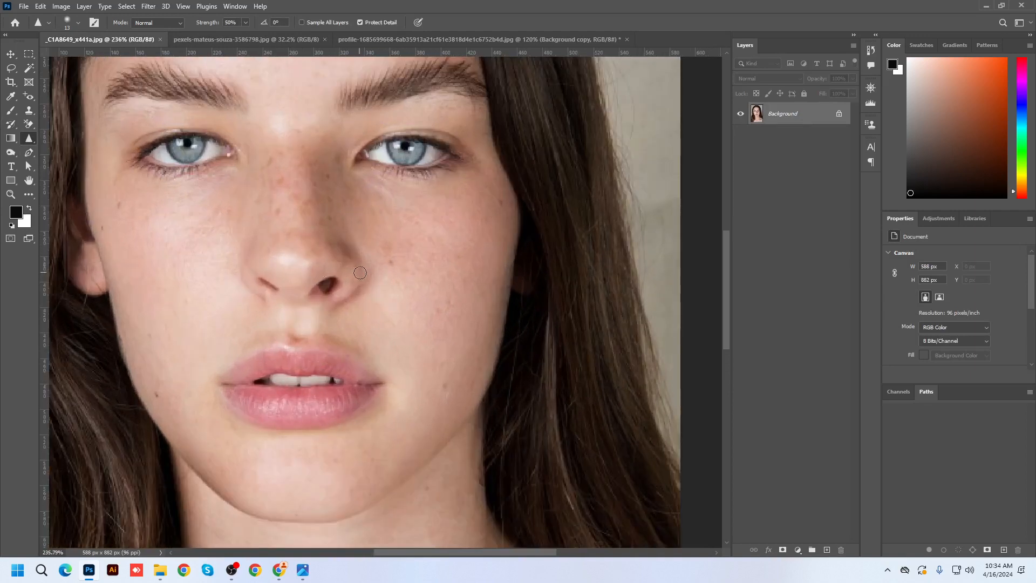
drag(823, 127, 827, 549)
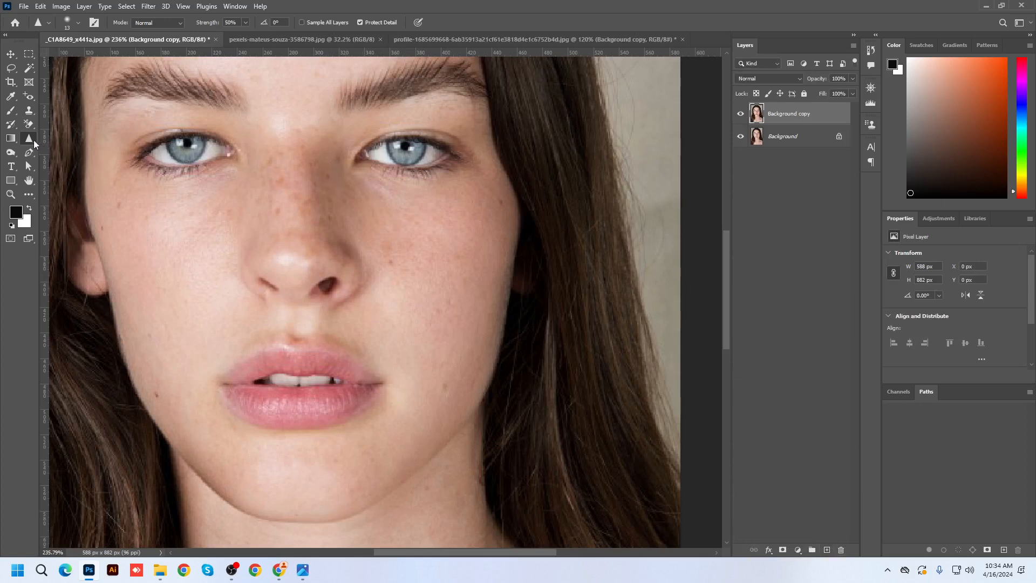
Keep the Sharpen tool in Normal mode and turn off Protect Detail.
right_click(34, 143)
click(154, 24)
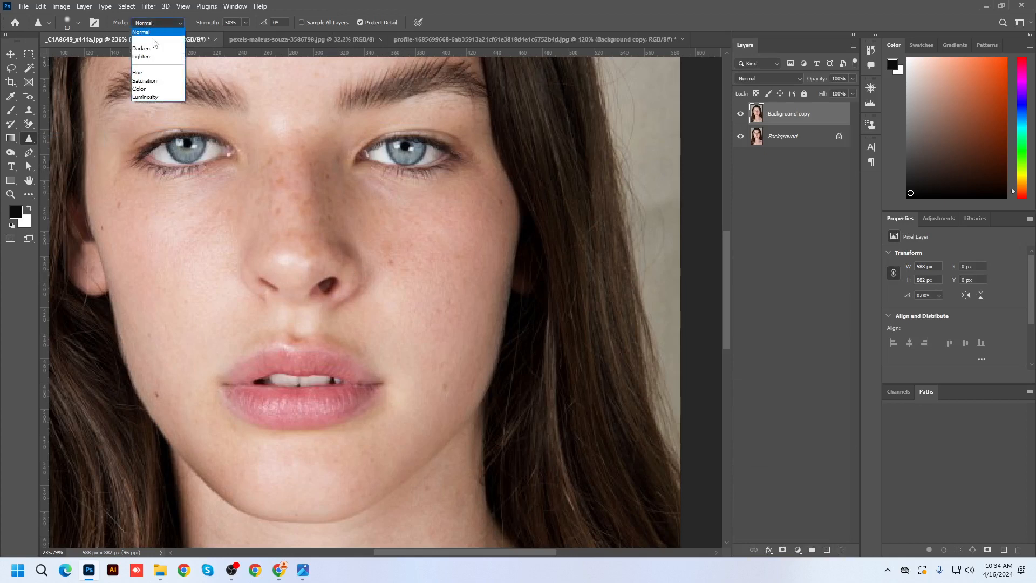
click(506, 19)
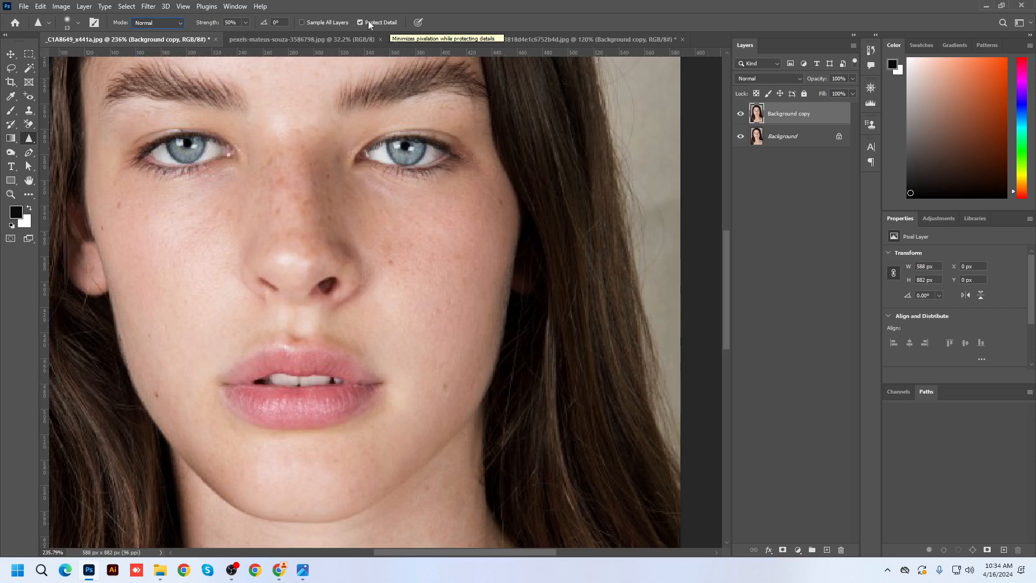
click(368, 21)
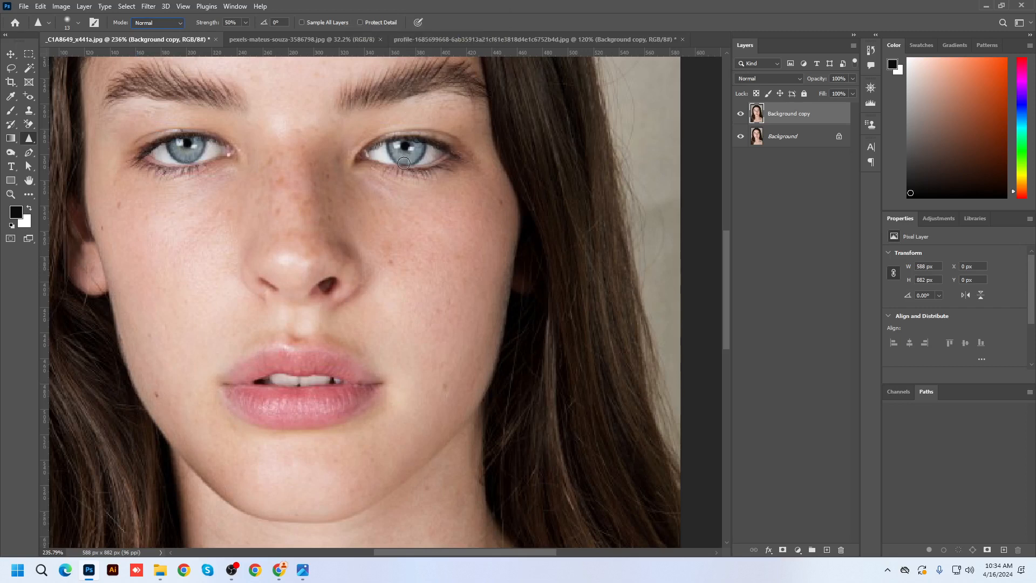
click(460, 18)
Enlarge the sharpen brush to 50 px and sharpen the woman's left eye heavily without detail protection.
key(bracketright)
key(bracketright)
key(bracketright)
key(bracketright)
key(bracketright)
key(bracketright)
mouse_move(409, 151)
mouse_down()
mouse_move(445, 150)
mouse_move(379, 148)
mouse_up()
scroll(420, 227, down, 2)
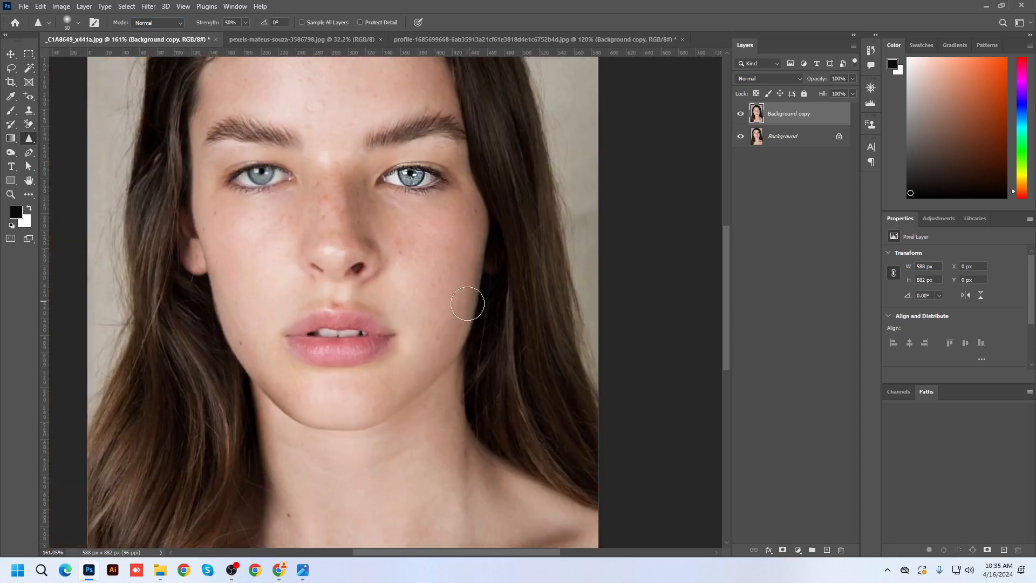
scroll(467, 303, up, 2)
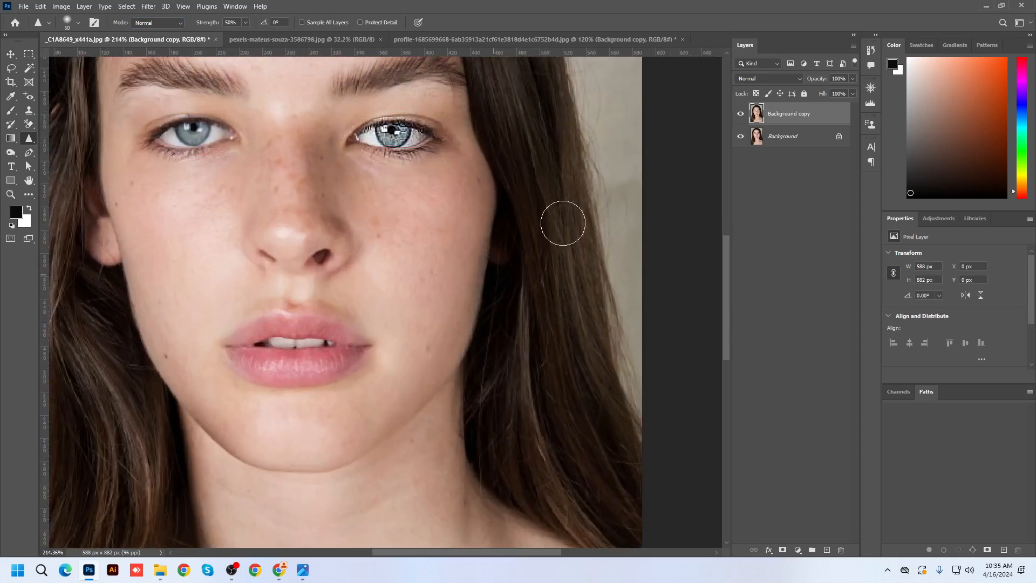
Replace the sharpened layer with a fresh duplicate of the Background layer and turn Protect Detail on.
drag(800, 123, 825, 548)
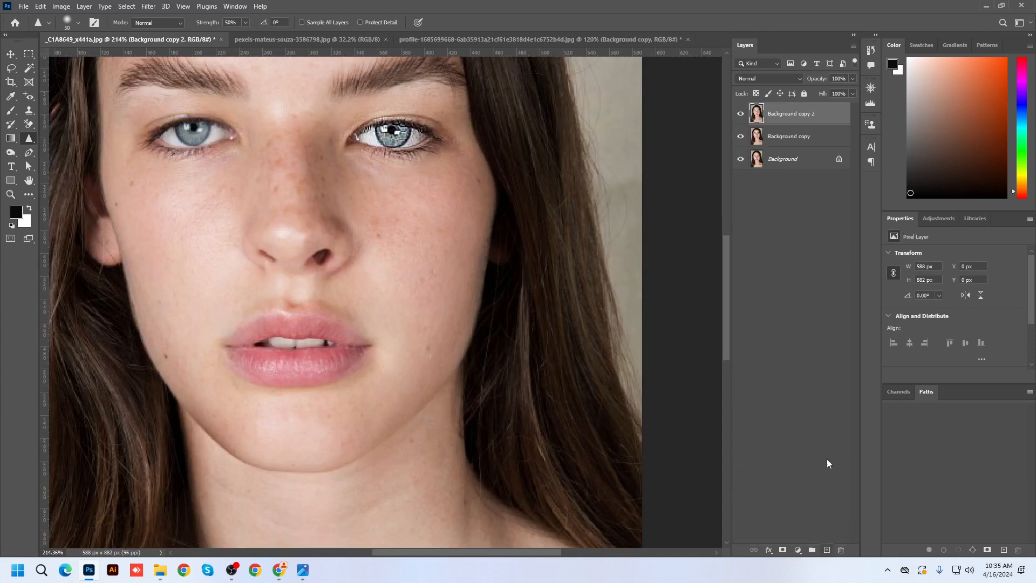
key(ctrl+z)
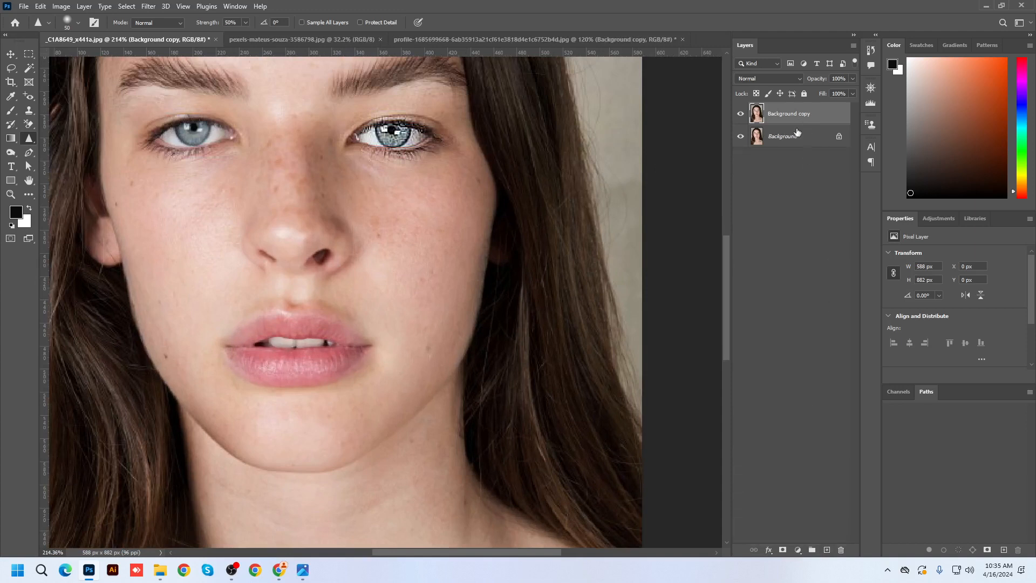
drag(793, 118, 825, 549)
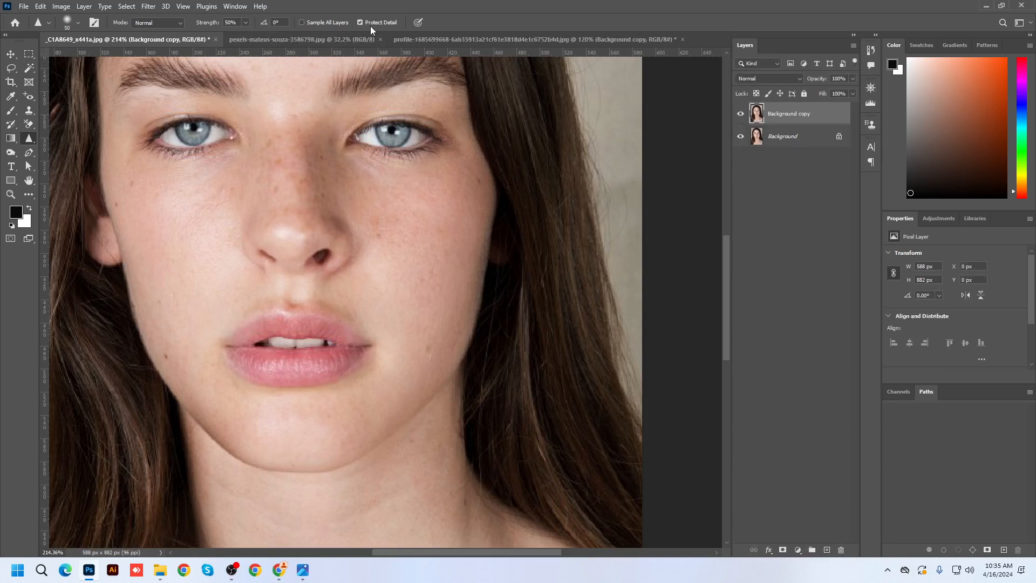
Show the document's History as a floating panel over the image and lengthen it to list all the states.
click(233, 7)
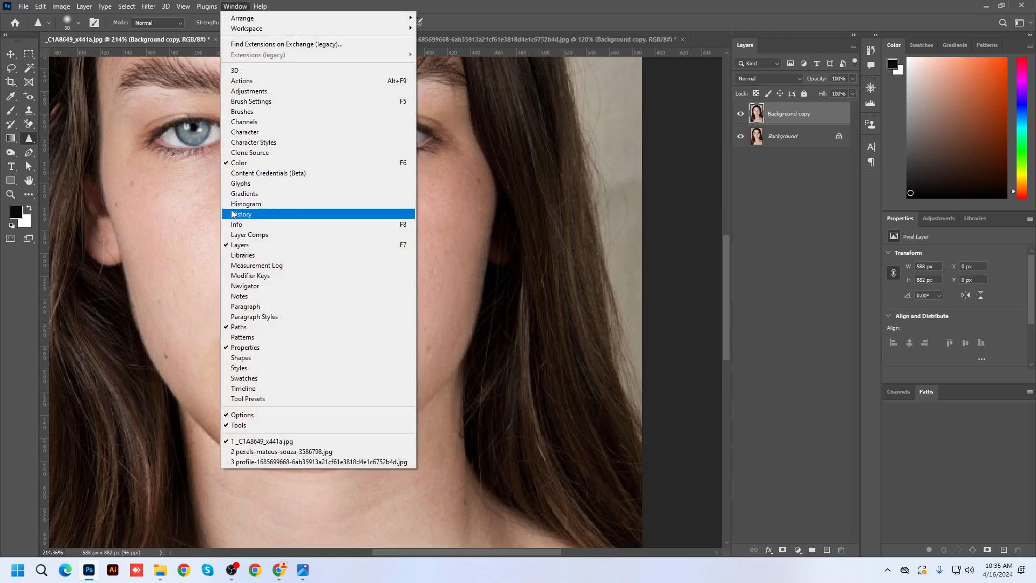
click(266, 216)
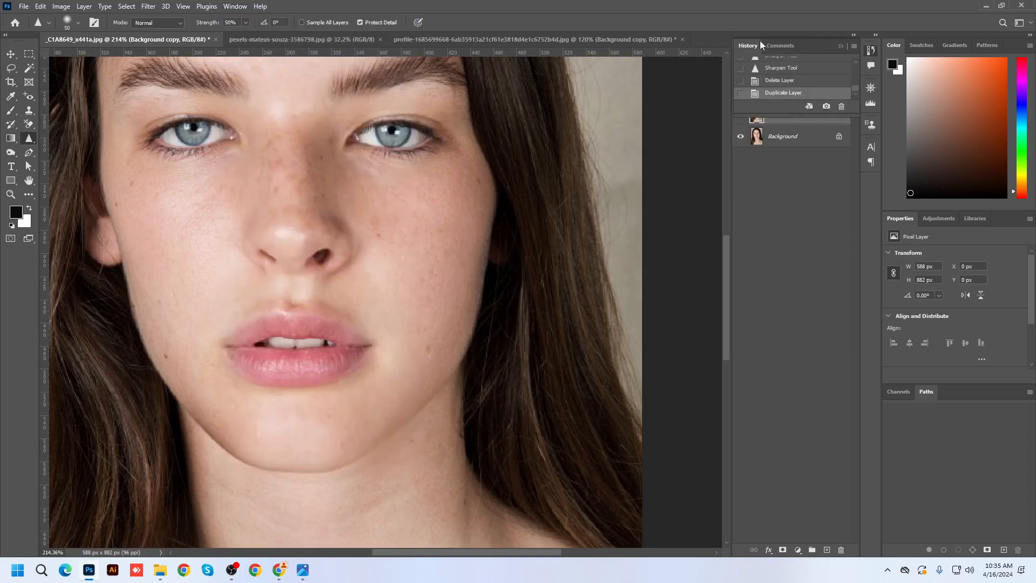
drag(760, 45, 571, 62)
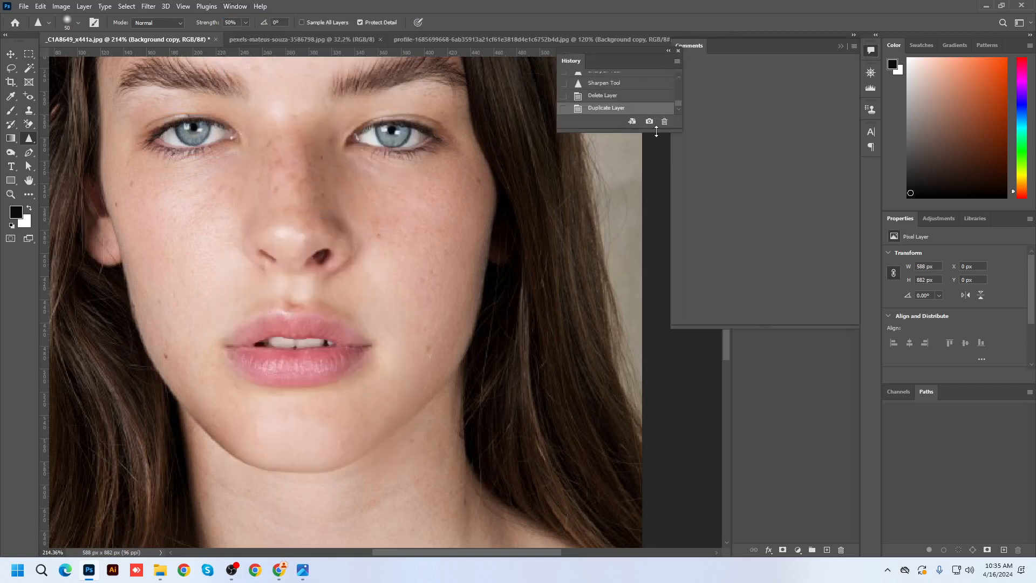
drag(656, 133, 656, 417)
click(840, 46)
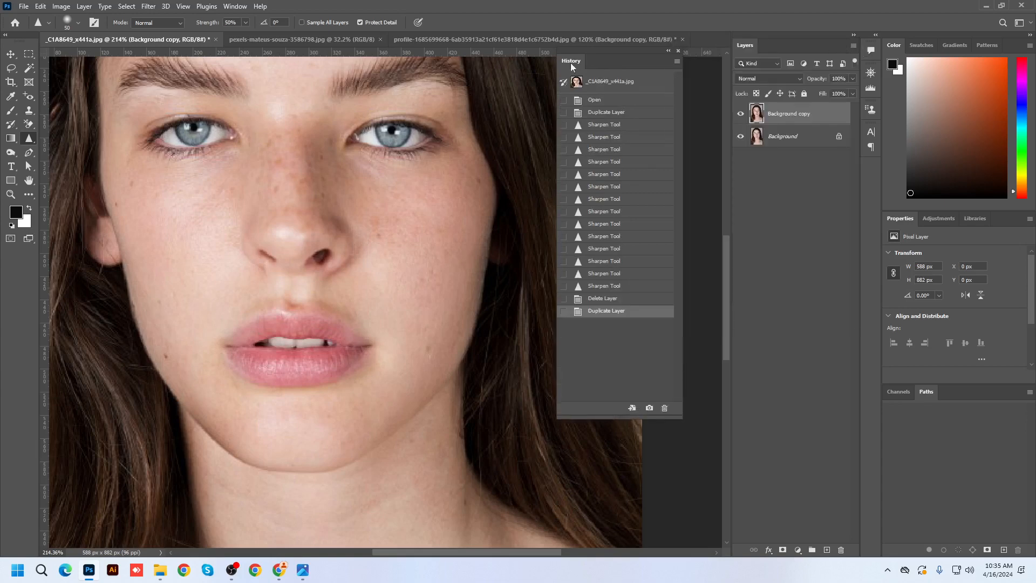
Open the Navigator and use it to inspect the woman's portrait up close, ending on the forehead at about 345% magnification.
click(240, 9)
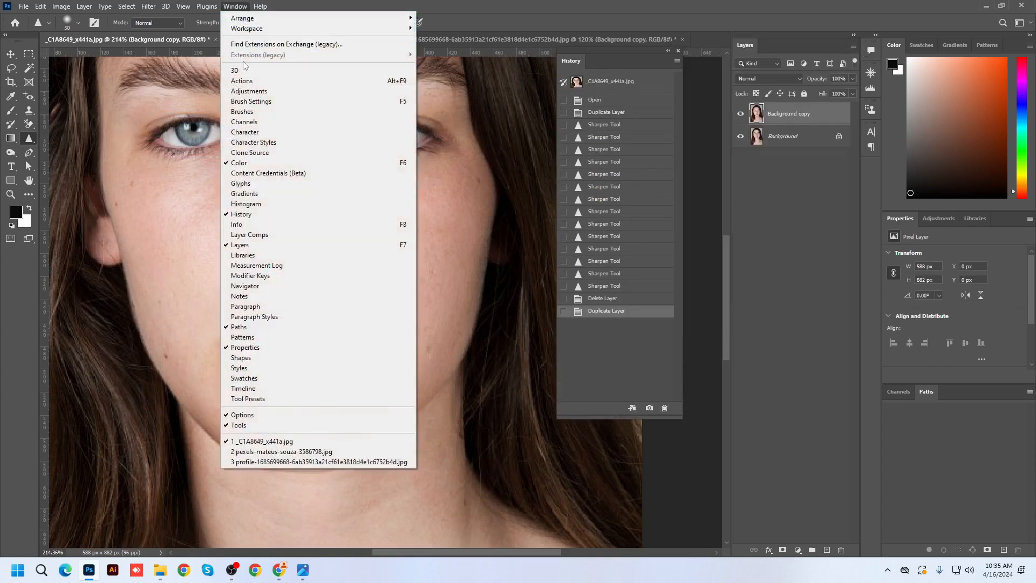
click(254, 286)
drag(749, 173, 742, 133)
scroll(751, 172, up, 3)
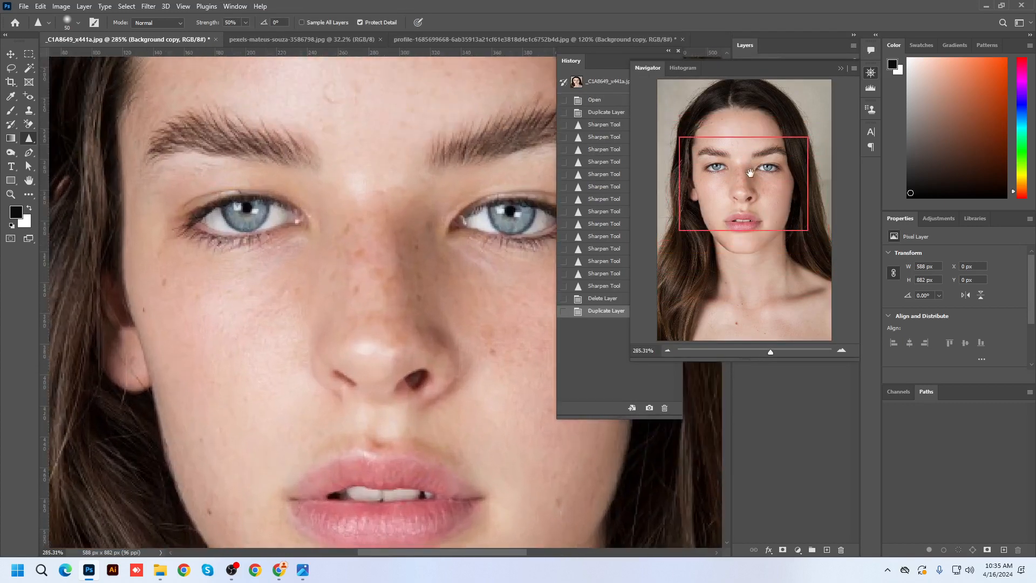
scroll(750, 172, up, 2)
drag(750, 174, 747, 114)
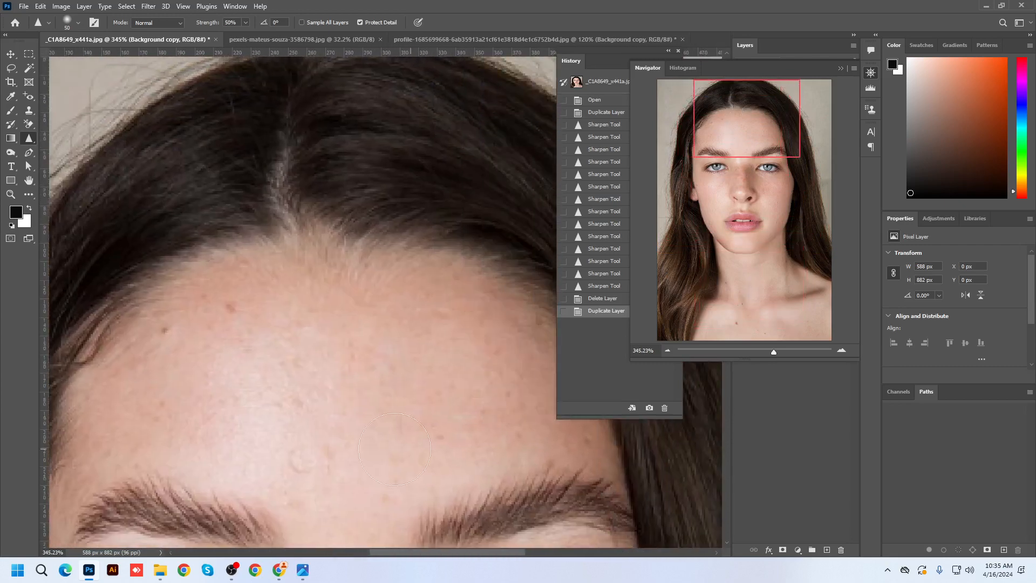
Move the History panel clear of the Navigator and apply two sharpening strokes around the woman's left eye.
drag(745, 164, 761, 208)
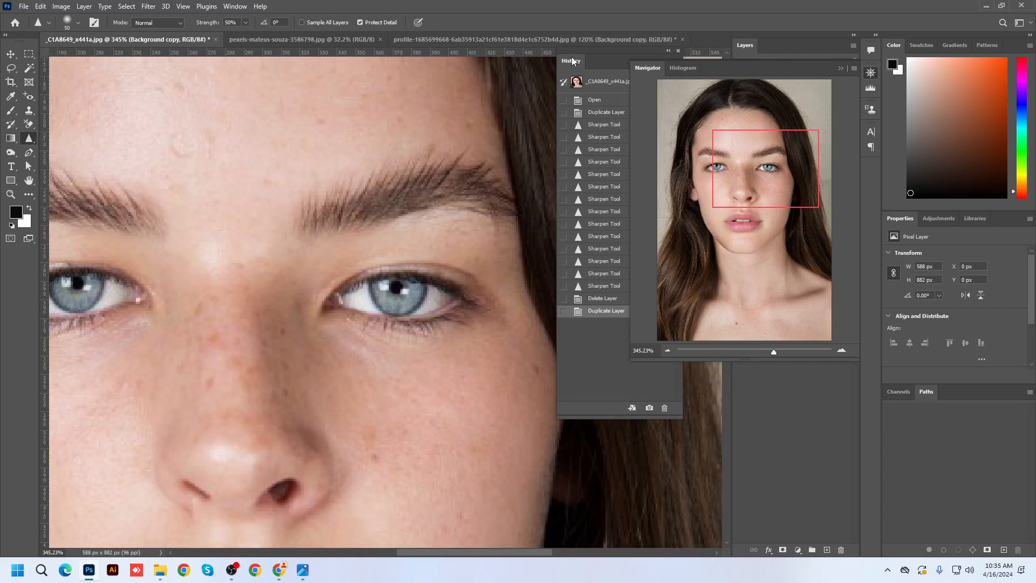
drag(573, 61, 487, 71)
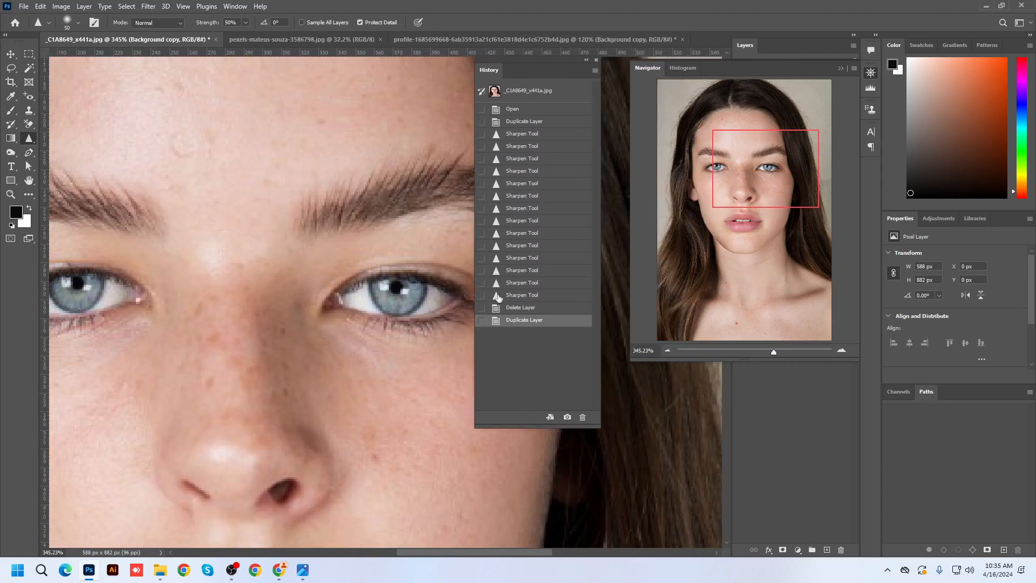
click(393, 299)
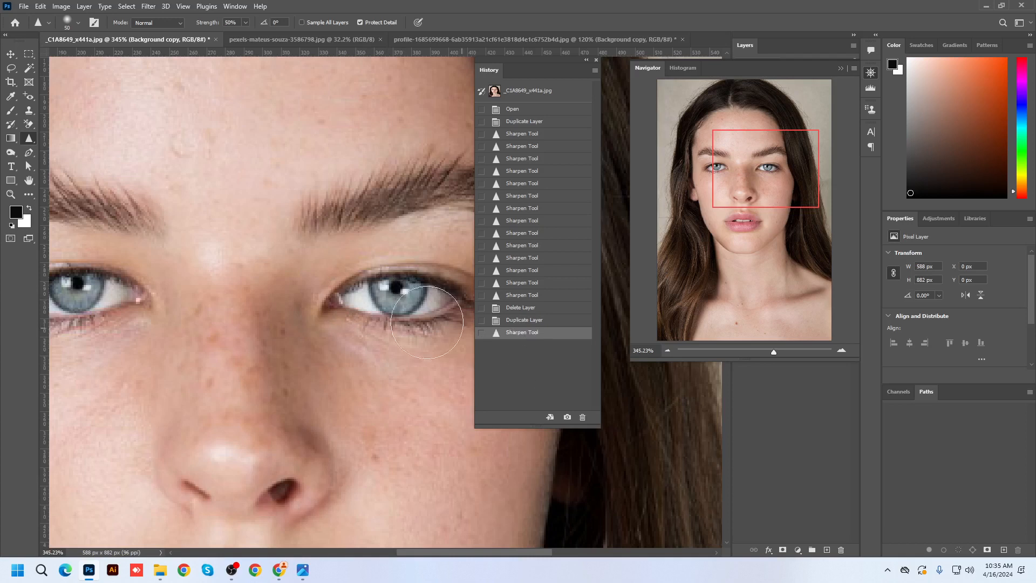
mouse_move(427, 322)
mouse_down()
mouse_move(397, 307)
mouse_move(399, 286)
mouse_up()
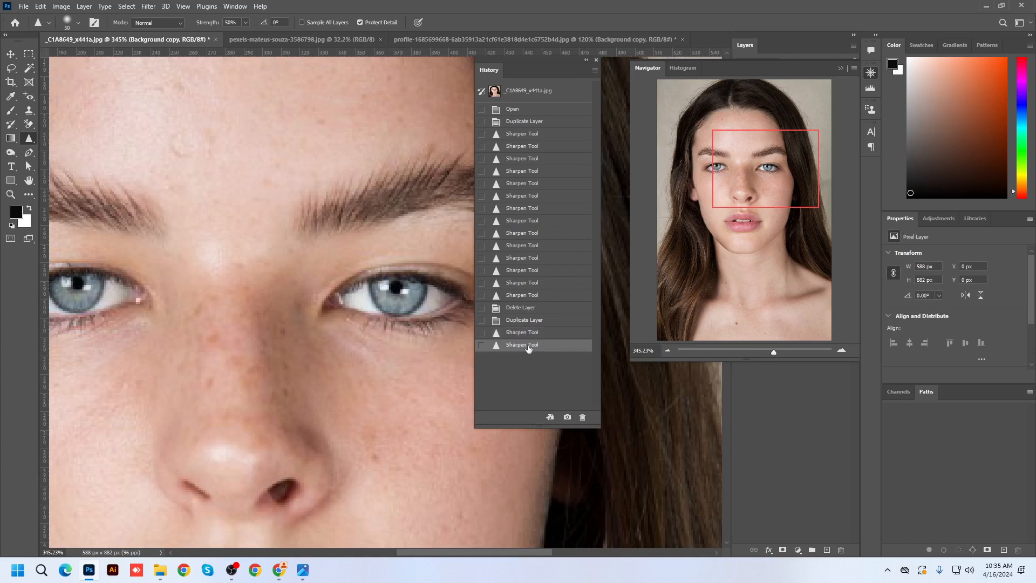
Detach the Navigator as its own floating panel and roll the History back to the first Duplicate Layer state.
drag(644, 68, 694, 164)
click(840, 69)
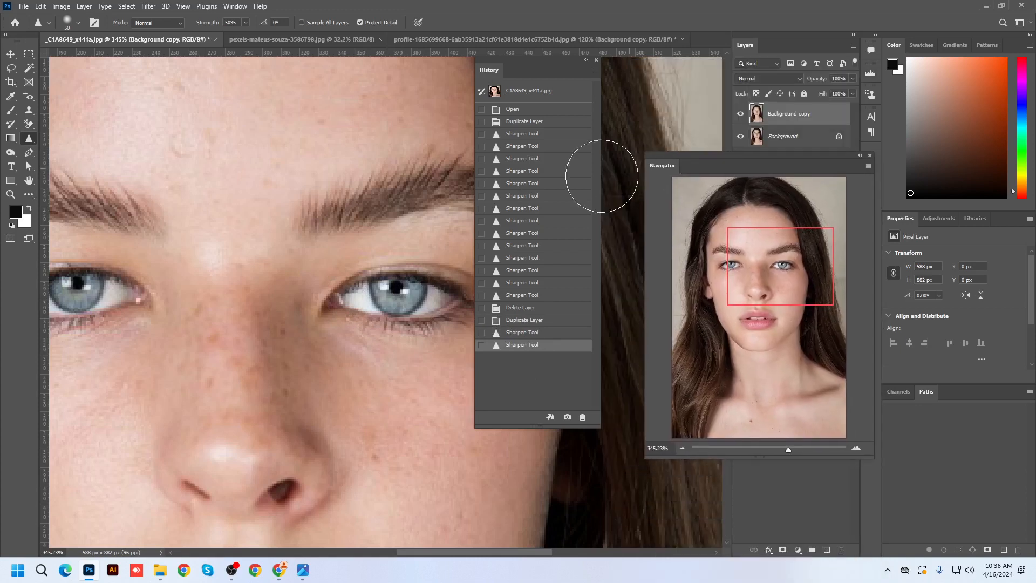
click(514, 111)
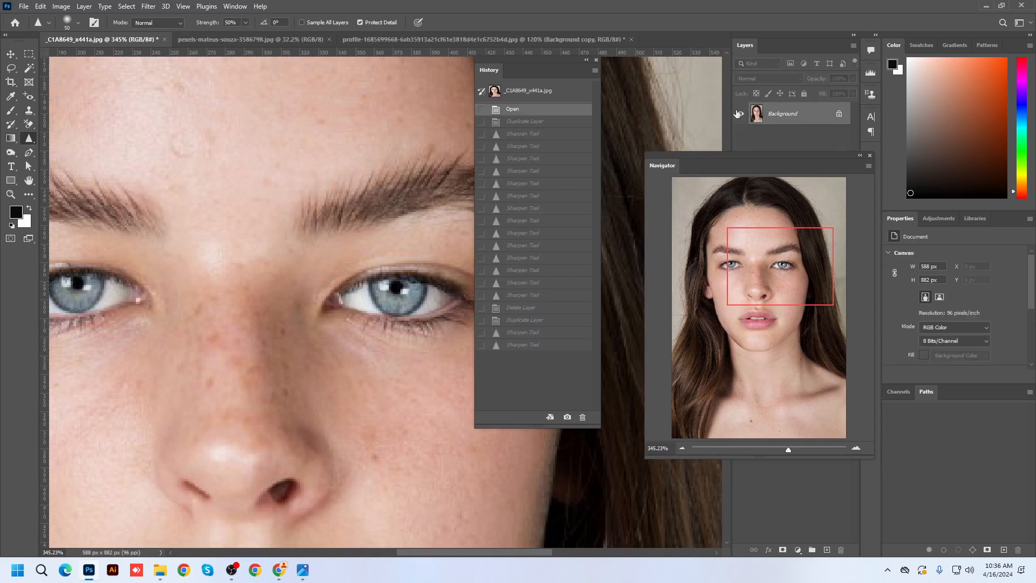
click(521, 123)
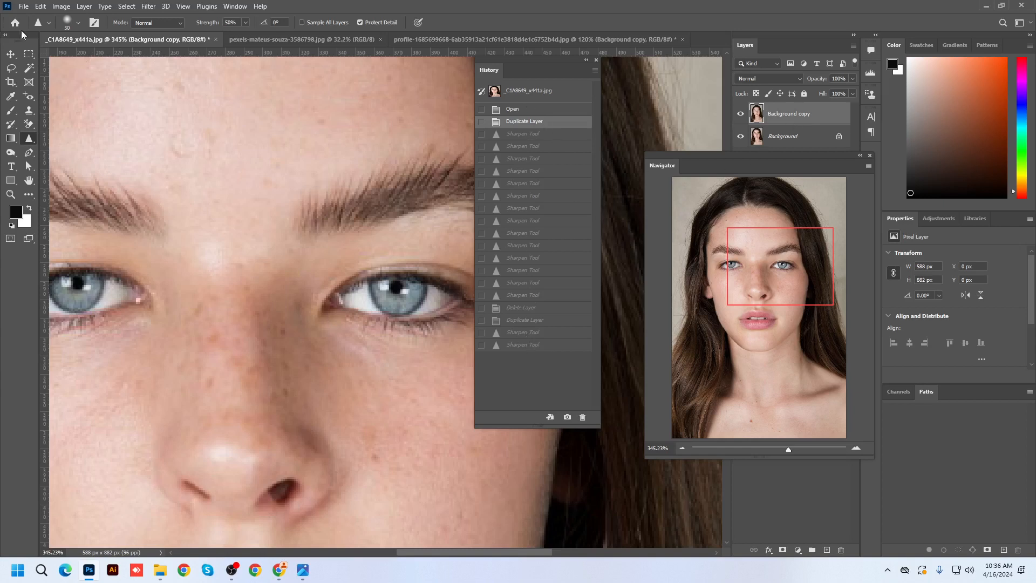
Set the number of History States to 100 in the Performance preferences.
click(40, 7)
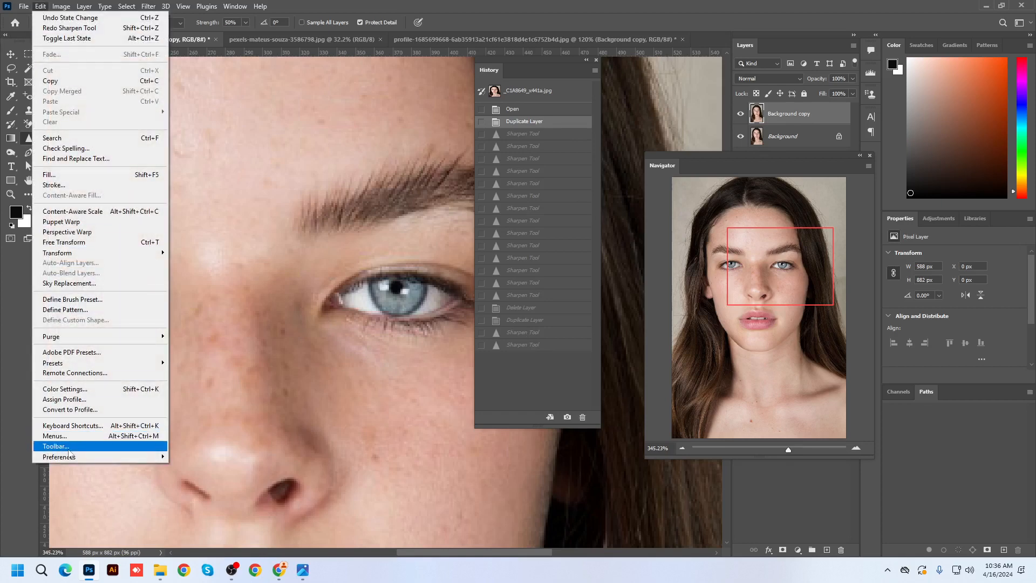
mouse_move(70, 457)
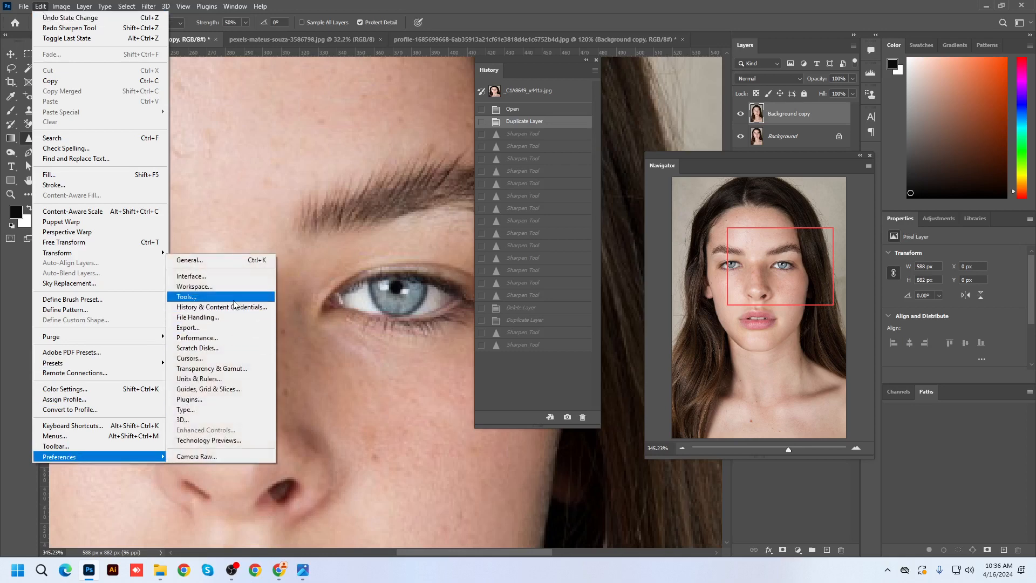
click(212, 338)
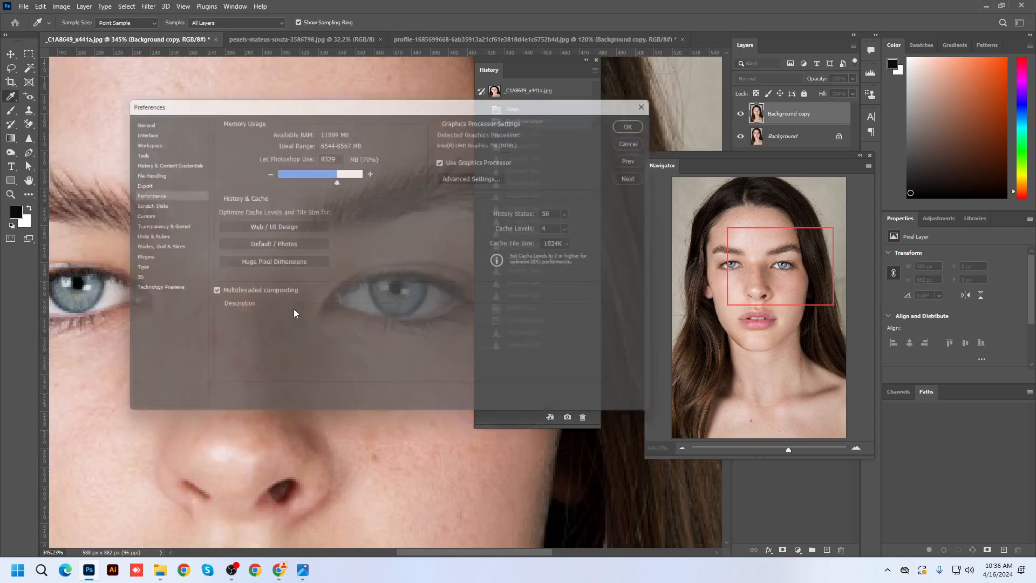
drag(568, 105, 475, 154)
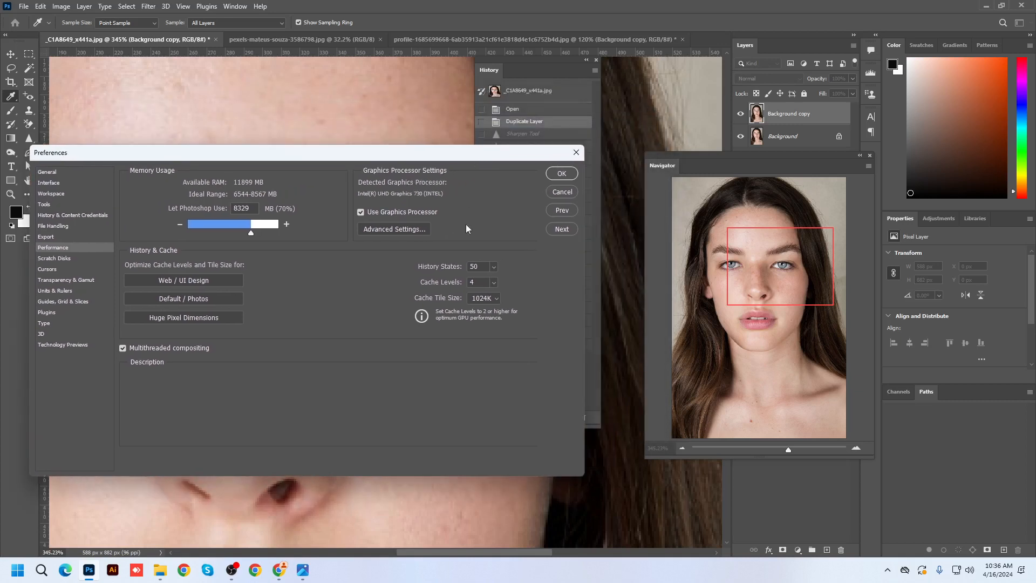
double_click(484, 267)
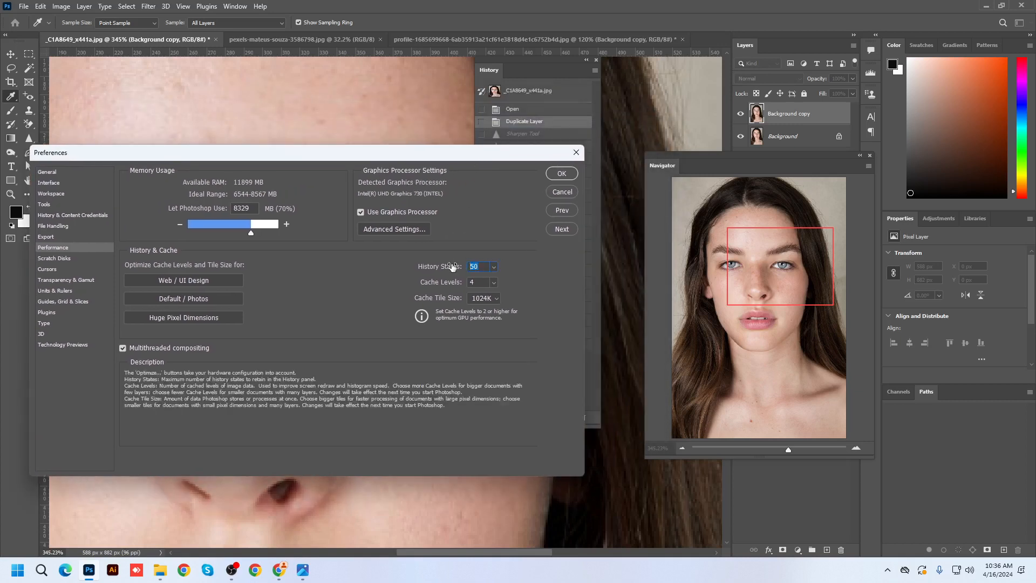
text(500)
key(BackSpace)
key(BackSpace)
text(50)
double_click(480, 268)
text(100)
click(526, 265)
click(561, 175)
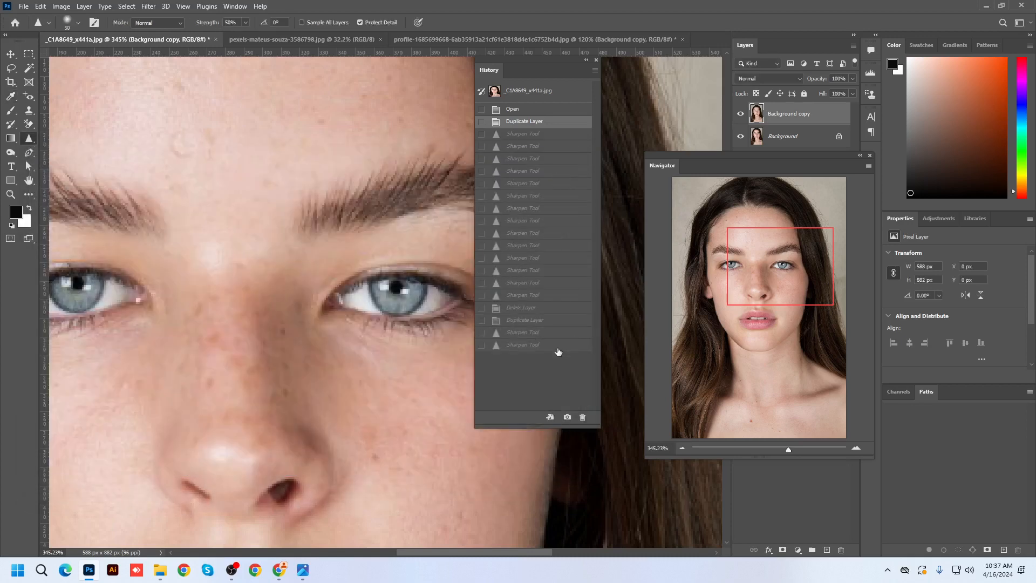
Reduce the Sharpen tool's brush to 20 px and sharpen the iris of the woman's left eye.
scroll(329, 277, down, 5)
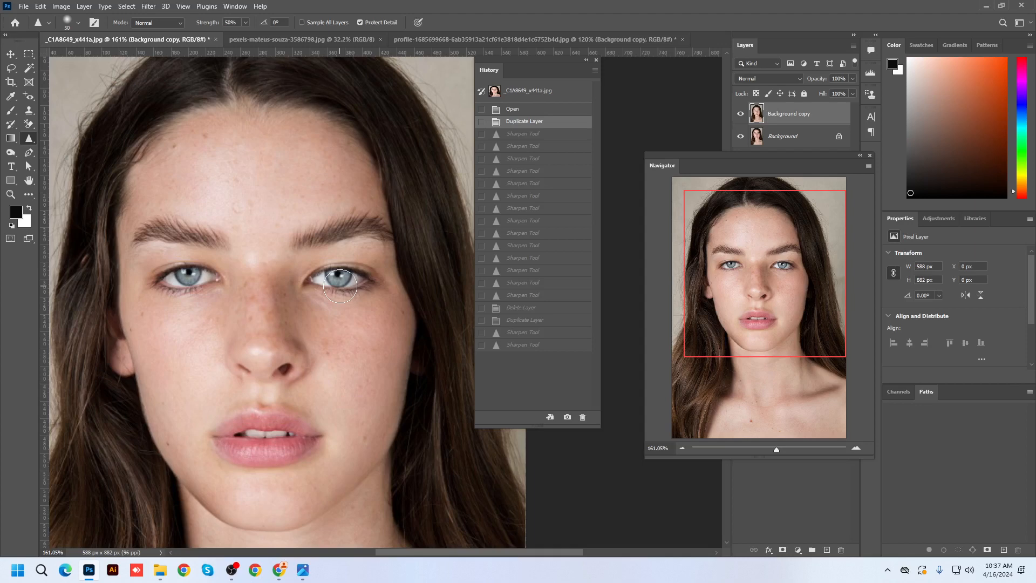
scroll(336, 285, up, 1)
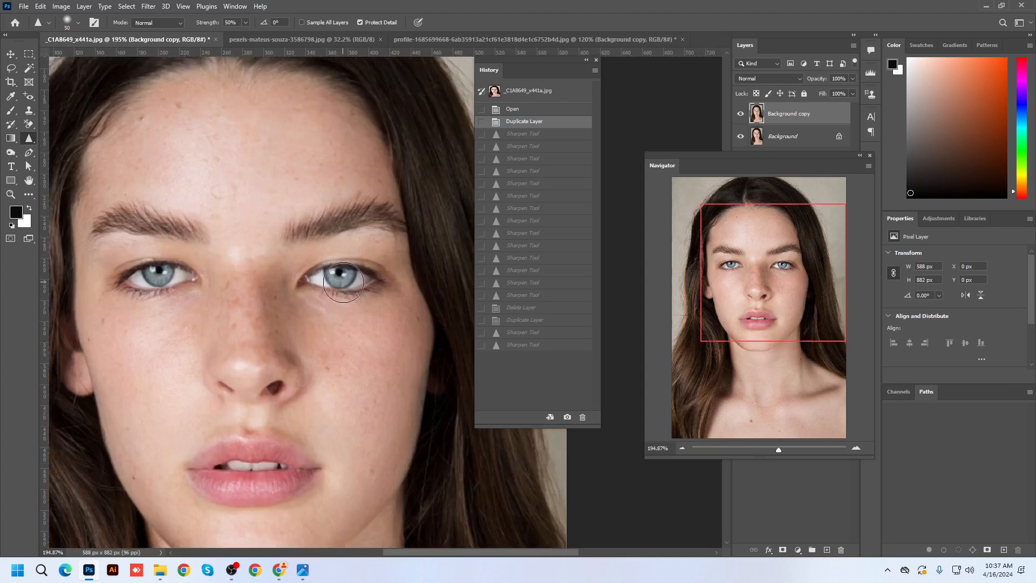
scroll(344, 282, up, 2)
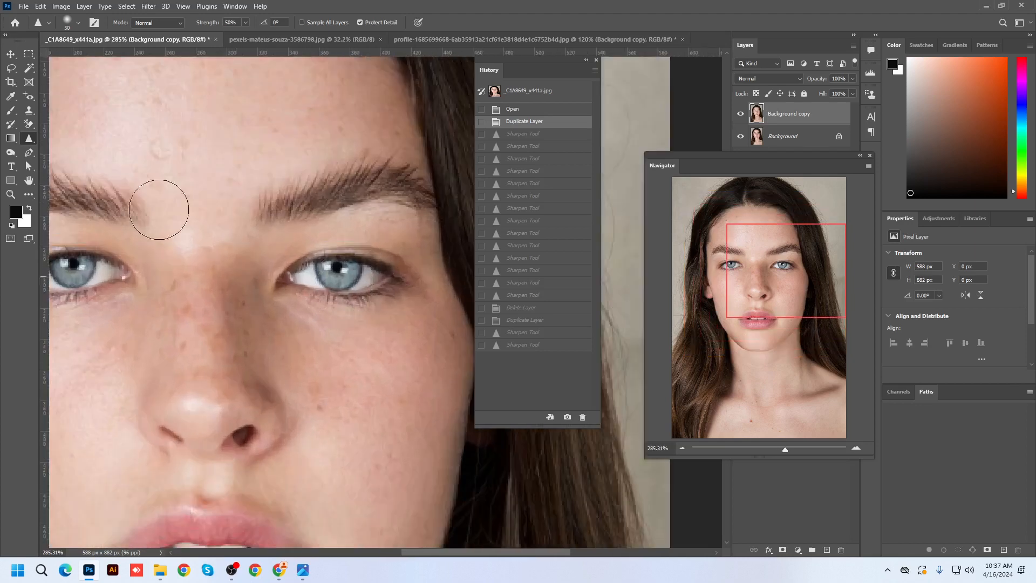
right_click(27, 141)
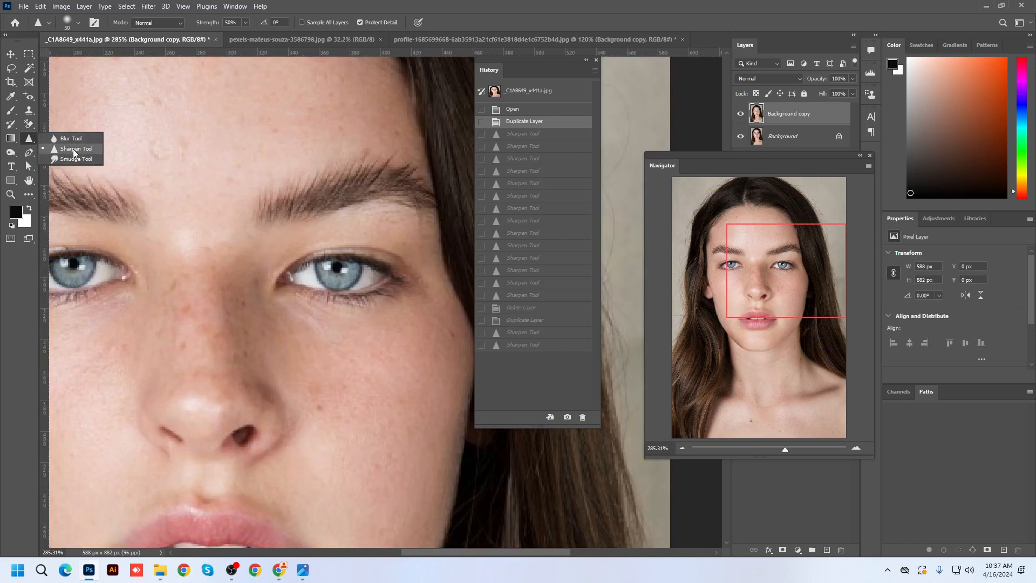
click(75, 148)
key(bracketleft)
key(bracketleft)
key(bracketleft)
key(bracketleft)
key(bracketleft)
key(bracketleft)
key(bracketleft)
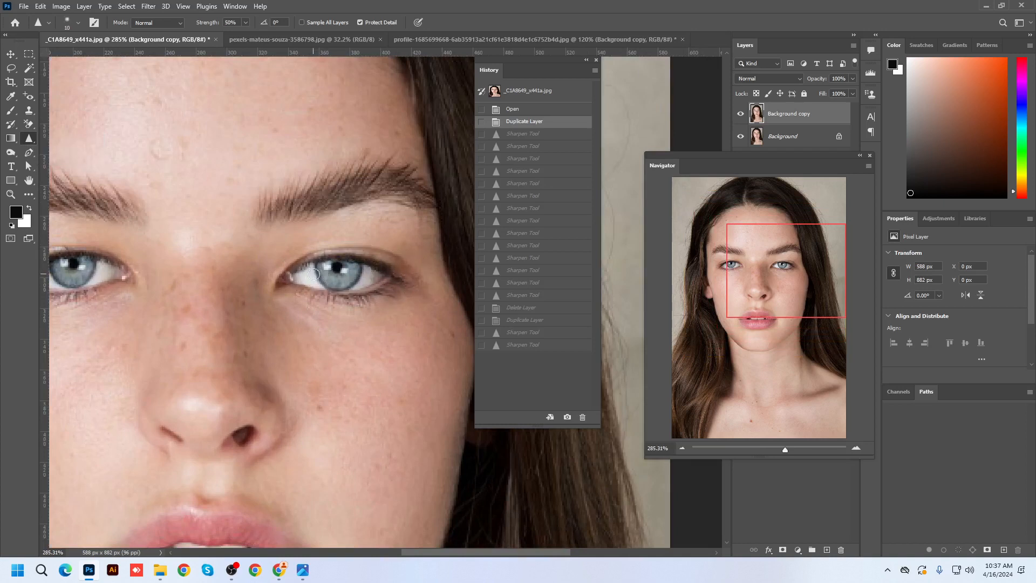
key(bracketright)
mouse_move(321, 274)
mouse_down()
mouse_move(373, 269)
mouse_move(341, 268)
mouse_move(327, 282)
mouse_move(356, 277)
mouse_up()
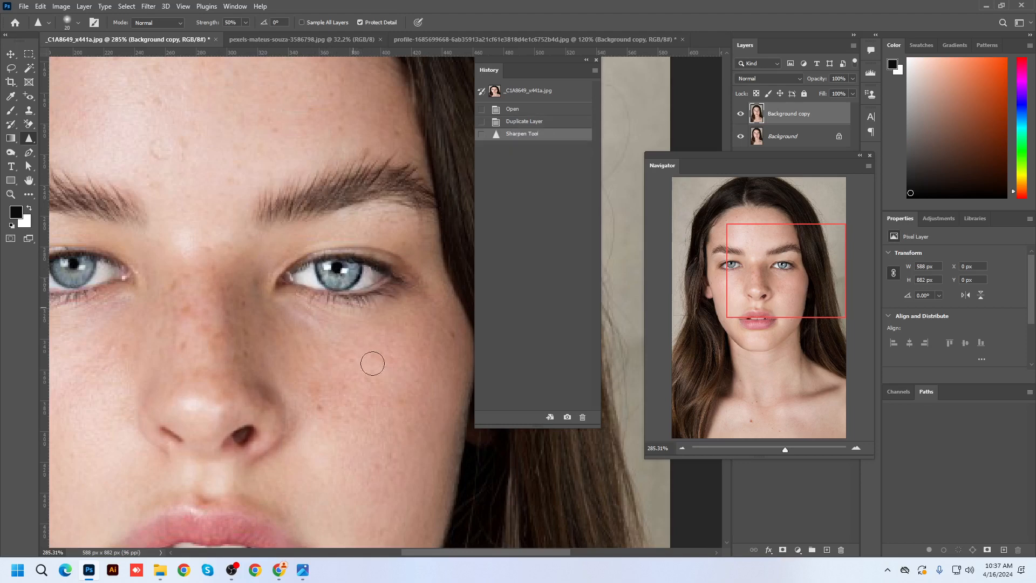
Sharpen the woman's right eye and her left nostril with the same brush.
scroll(370, 363, down, 2)
scroll(153, 306, up, 2)
mouse_move(152, 305)
mouse_down()
mouse_move(225, 300)
mouse_move(183, 303)
mouse_move(192, 291)
mouse_move(181, 308)
mouse_move(227, 301)
mouse_up()
click(356, 464)
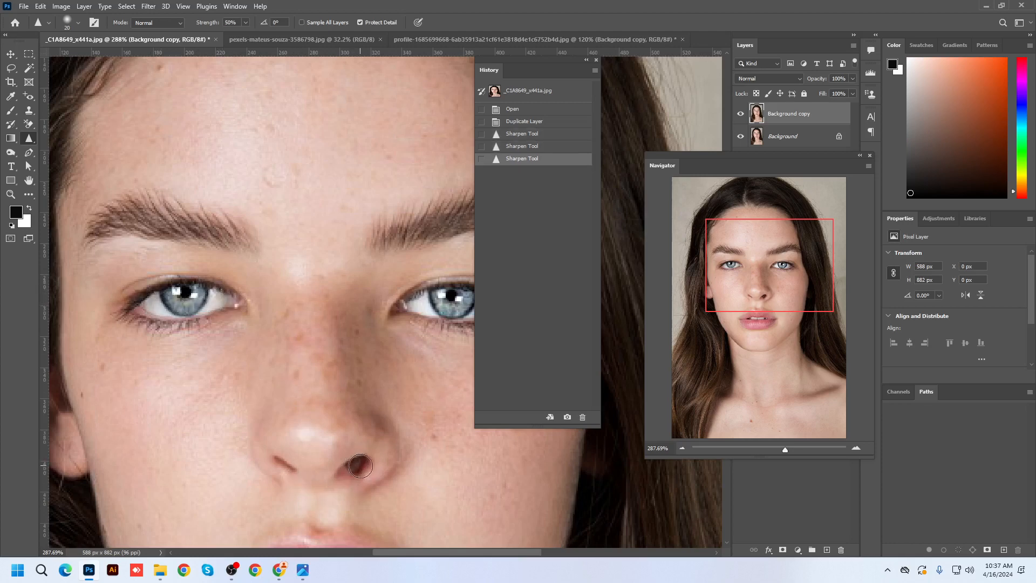
click(358, 465)
Enlarge the sharpen brush to 25 px and sharpen the woman's upper and lower lips.
scroll(351, 458, down, 2)
key(bracketright)
scroll(290, 523, up, 2)
mouse_move(290, 522)
mouse_down()
mouse_move(254, 515)
mouse_move(362, 520)
mouse_move(373, 502)
mouse_up()
scroll(275, 512, down, 2)
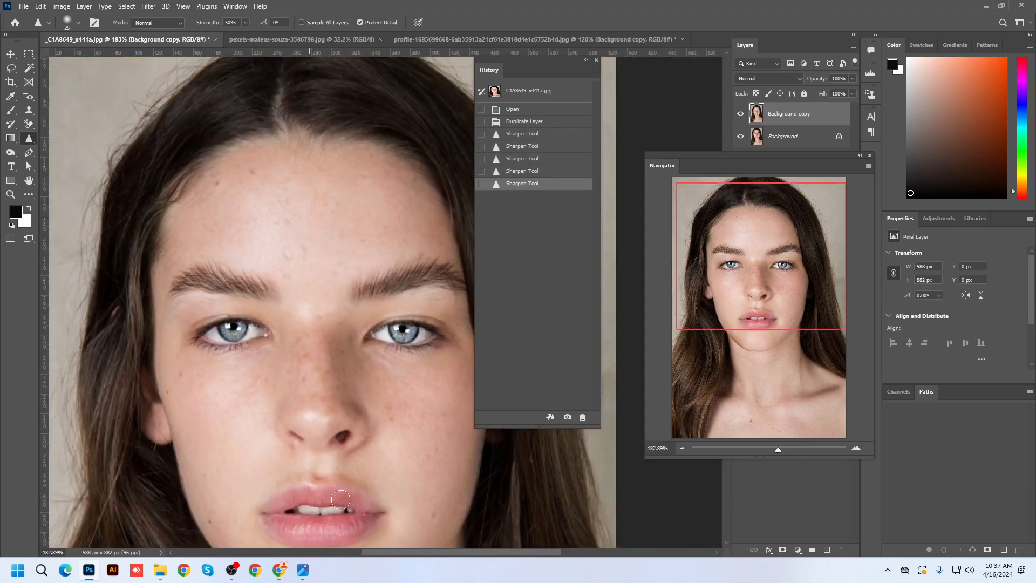
click(290, 523)
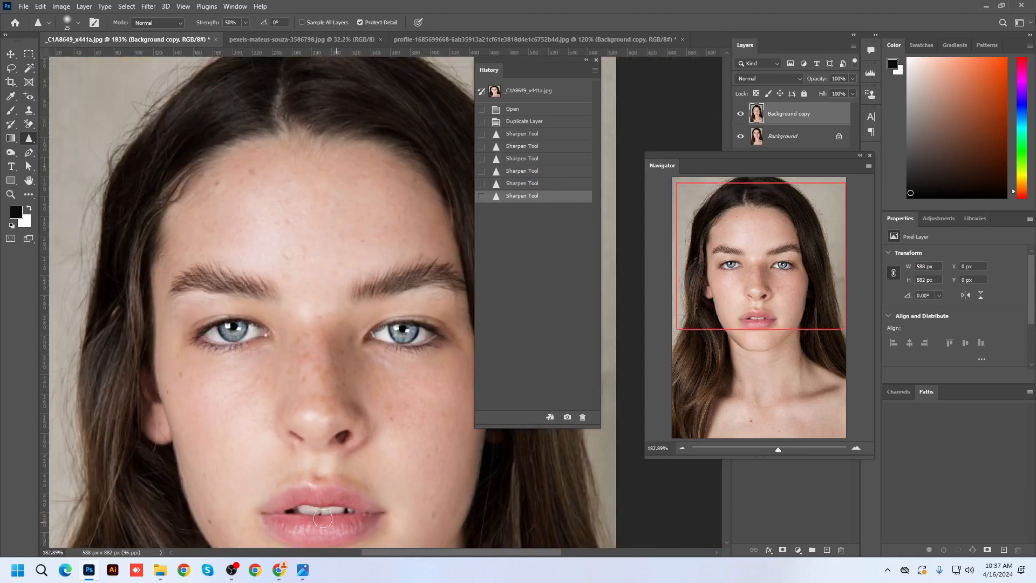
Enlarge the sharpen brush to 35 px and sharpen the freckled skin of the woman's left cheek.
scroll(344, 425, down, 2)
scroll(357, 416, up, 2)
key(bracketright)
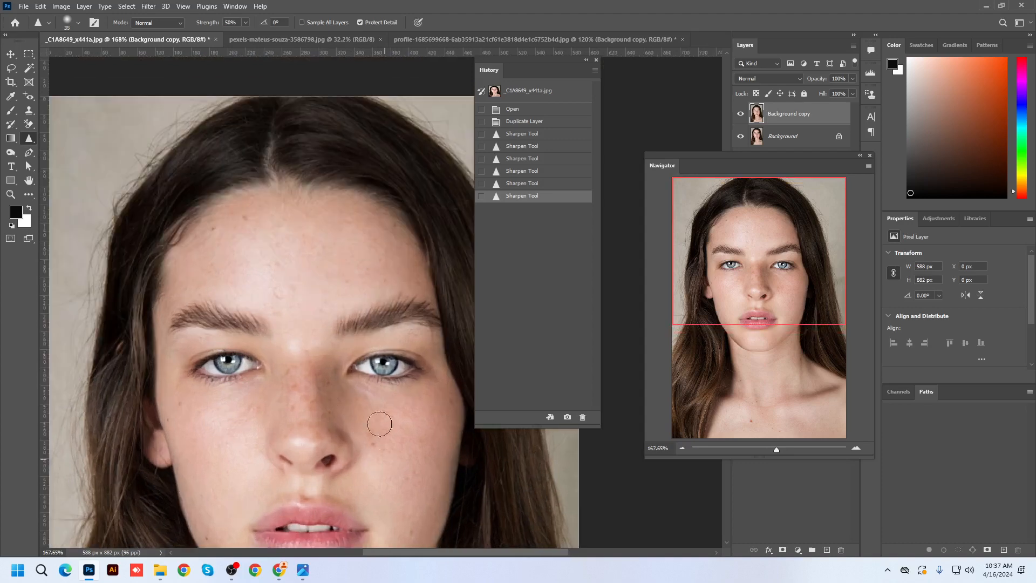
click(401, 442)
scroll(381, 427, down, 2)
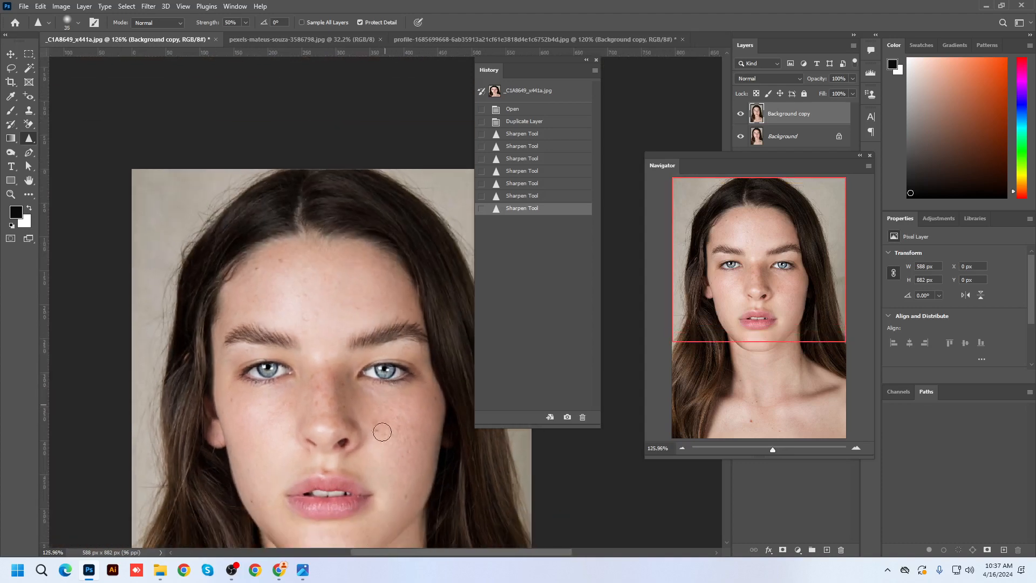
click(383, 519)
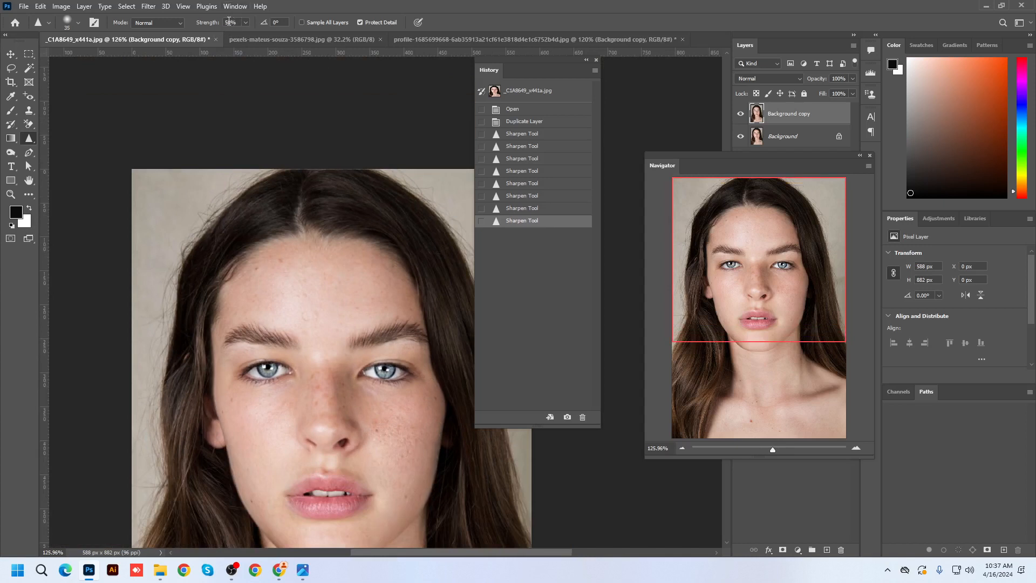
Sharpen the skin of the woman's right cheek and beside her nose, keeping the strength at 50%.
click(229, 21)
key(Return)
key(bracketright)
mouse_move(282, 433)
mouse_down()
mouse_move(290, 475)
mouse_move(365, 470)
mouse_move(327, 459)
mouse_move(299, 461)
mouse_move(370, 481)
mouse_move(319, 462)
mouse_move(353, 473)
mouse_up()
key(bracketleft)
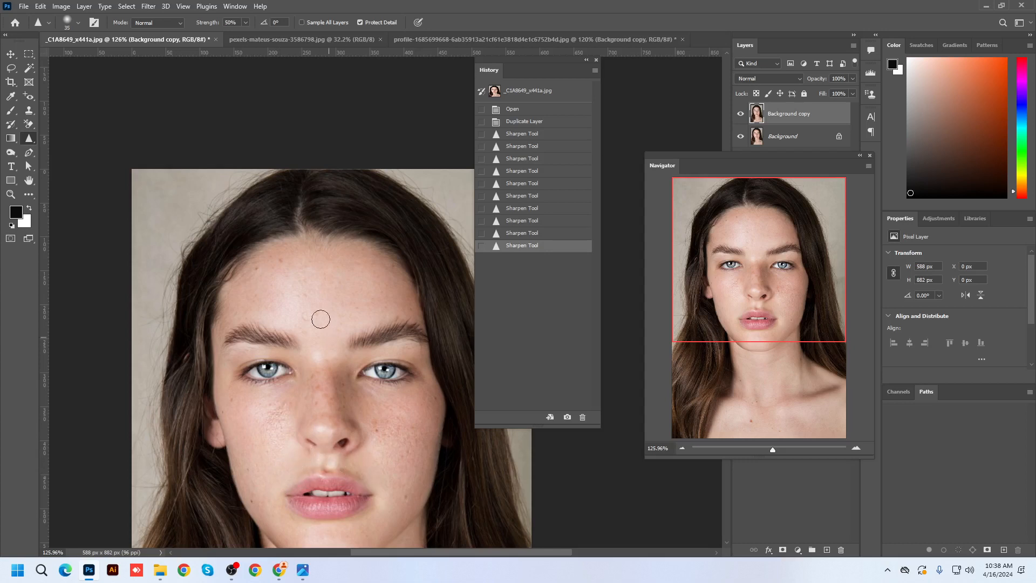
Sharpen the woman's eyebrows, forehead and the bridge of her nose with the 35 px brush.
mouse_move(304, 365)
mouse_down()
mouse_move(341, 378)
mouse_move(351, 407)
mouse_move(359, 363)
mouse_move(385, 325)
mouse_up()
mouse_move(291, 345)
mouse_down()
mouse_move(245, 332)
mouse_move(222, 347)
mouse_up()
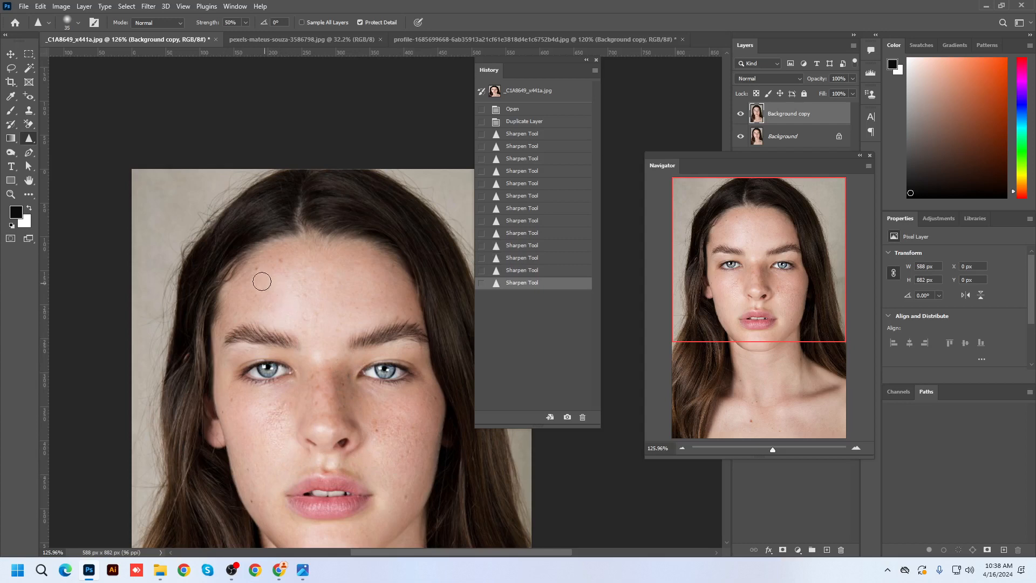
mouse_move(262, 282)
mouse_down()
mouse_move(256, 265)
mouse_move(347, 241)
mouse_move(406, 303)
mouse_move(292, 309)
mouse_move(327, 312)
mouse_move(295, 345)
mouse_move(333, 344)
mouse_move(329, 372)
mouse_up()
drag(332, 377, 343, 404)
Enlarge the sharpen brush to 45 px and sharpen the lower face around the woman's mouth.
scroll(345, 405, down, 3)
key(bracketright)
key(bracketright)
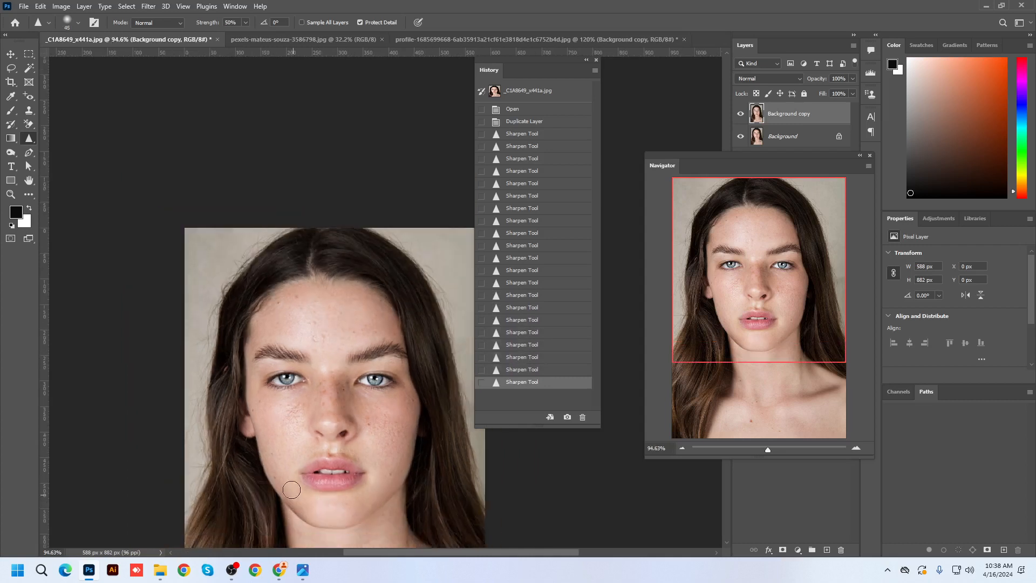
mouse_move(291, 489)
mouse_down()
mouse_move(385, 485)
mouse_move(335, 507)
mouse_move(277, 467)
mouse_move(372, 476)
mouse_up()
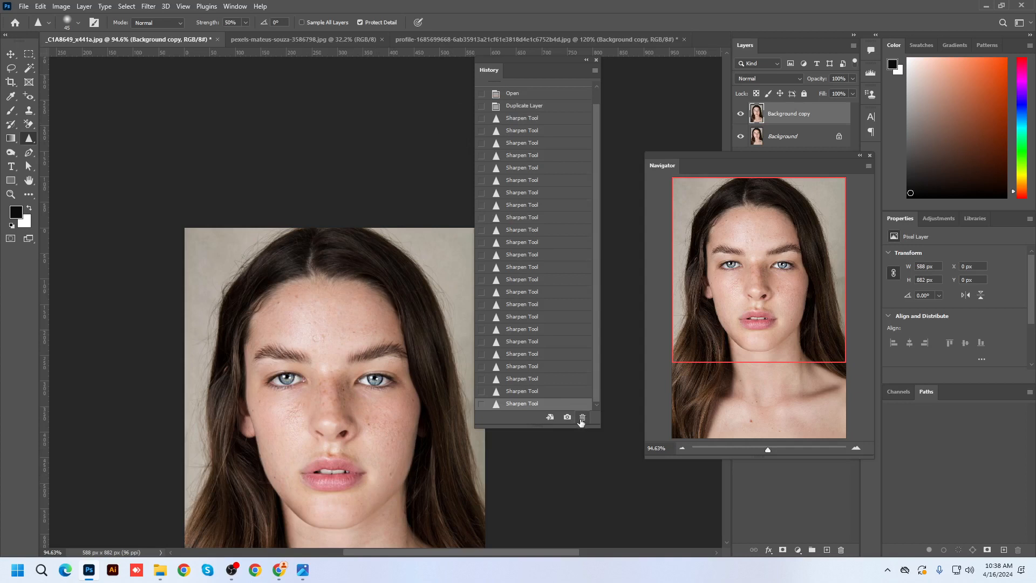
Compare the sharpened face with the original by repeatedly hiding and showing the Background copy layer.
click(10, 54)
scroll(384, 422, up, 5)
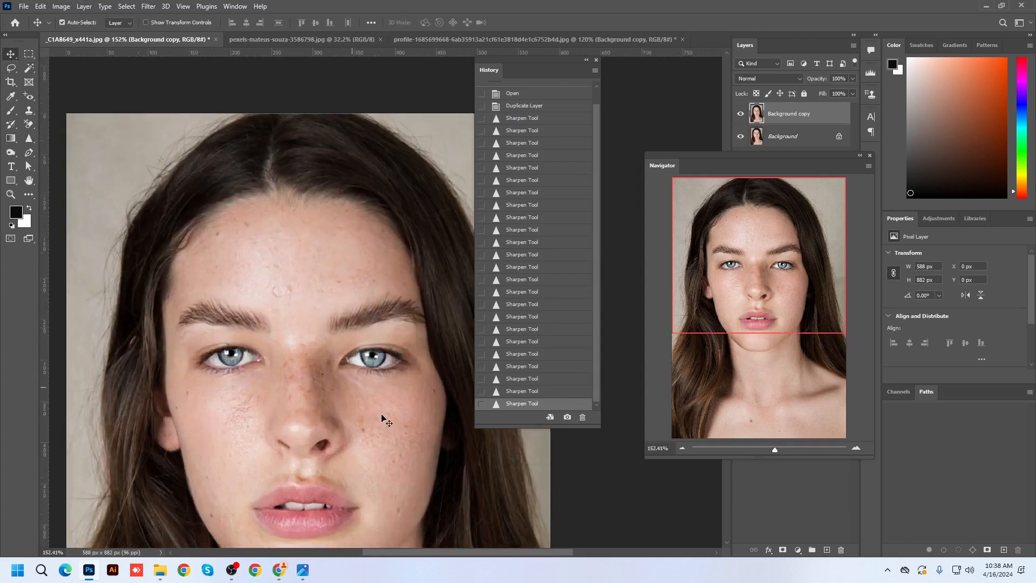
scroll(309, 277, up, 2)
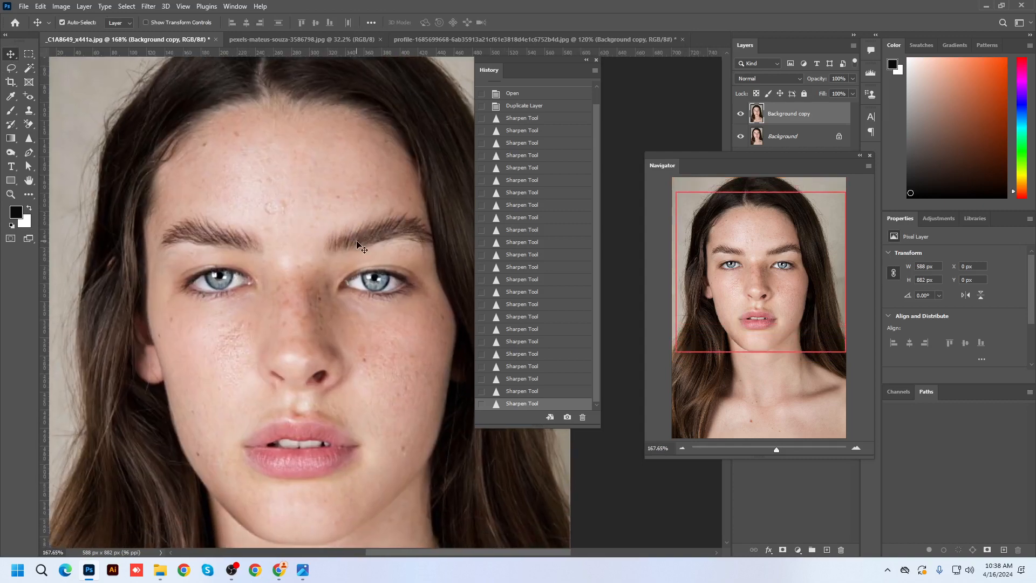
scroll(362, 248, down, 2)
scroll(362, 249, up, 1)
click(741, 114)
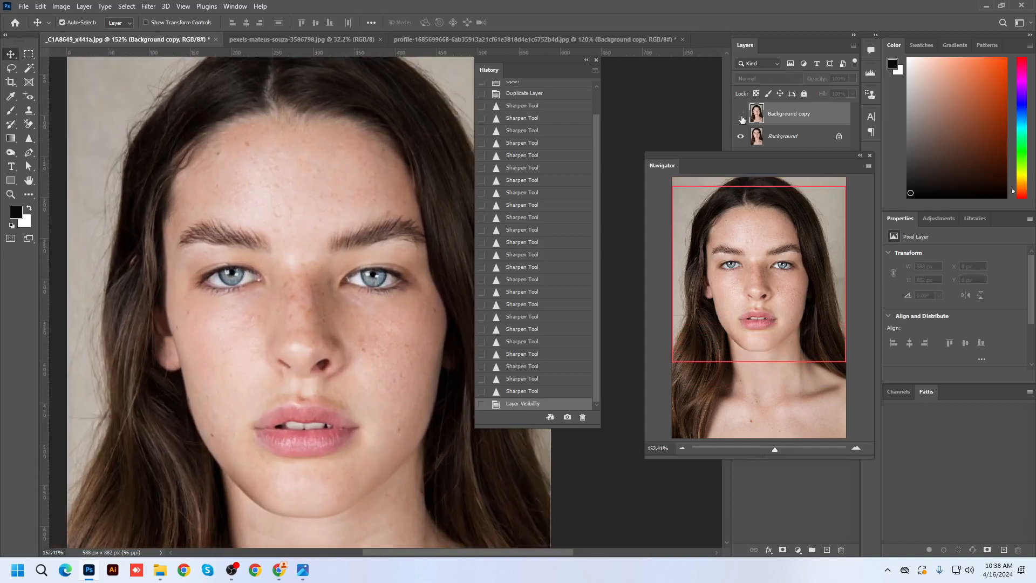
click(741, 115)
click(741, 115)
click(741, 114)
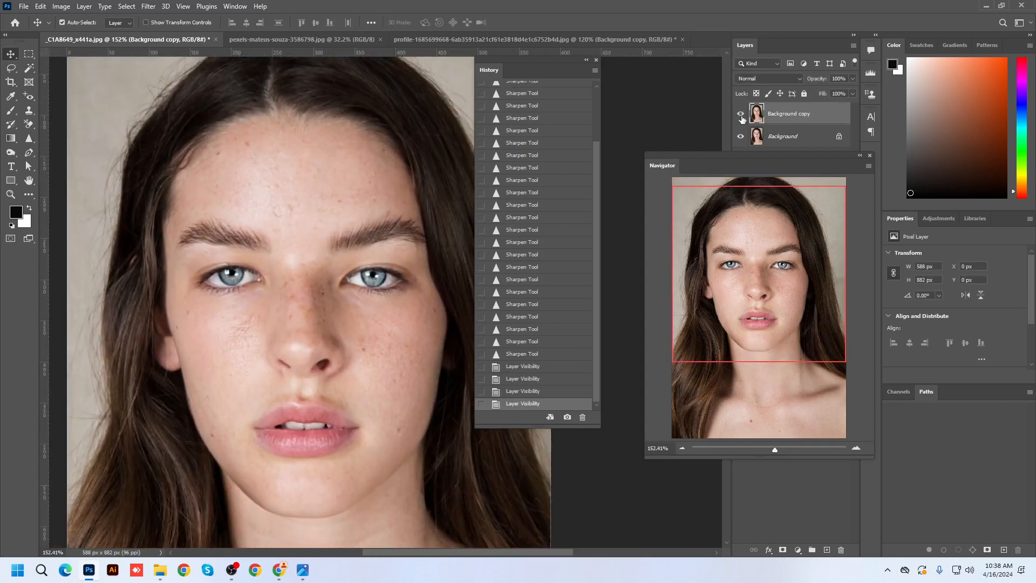
click(741, 114)
click(741, 114)
click(741, 114)
click(741, 114)
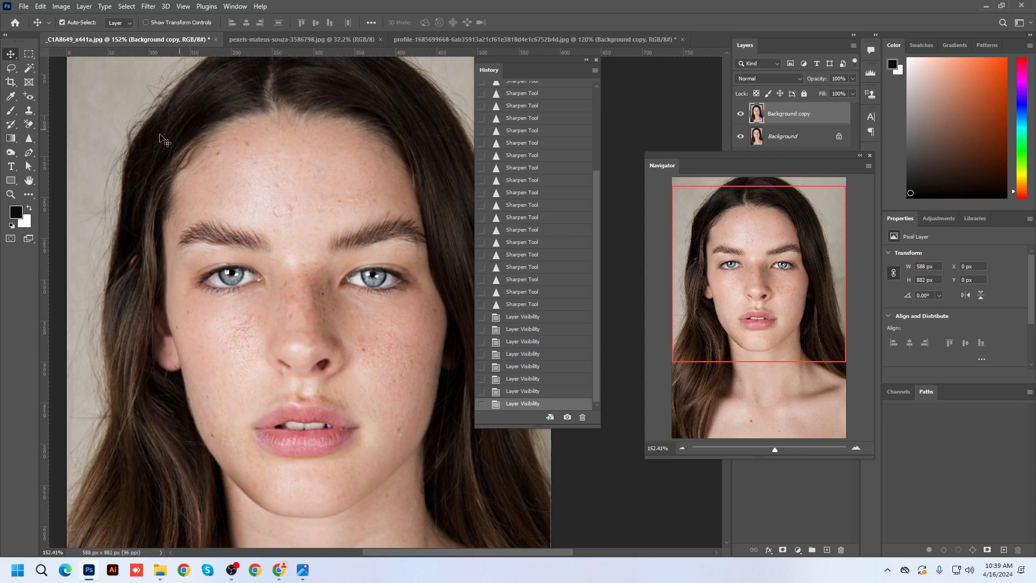
Switch to the Smudge tool and set its brush size to 45 px.
drag(29, 140, 46, 157)
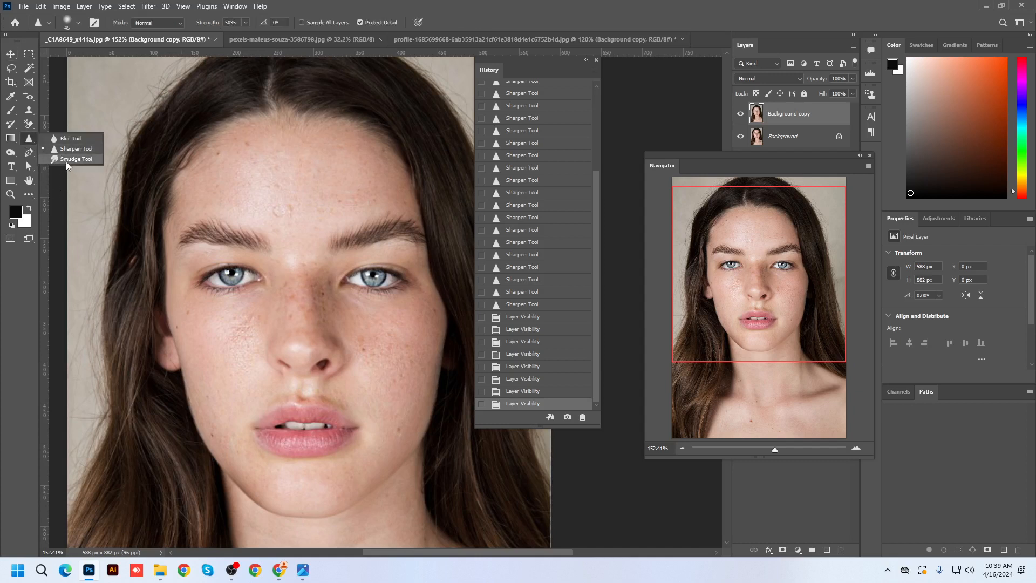
click(67, 161)
alt+scroll(116, 180, down, 3)
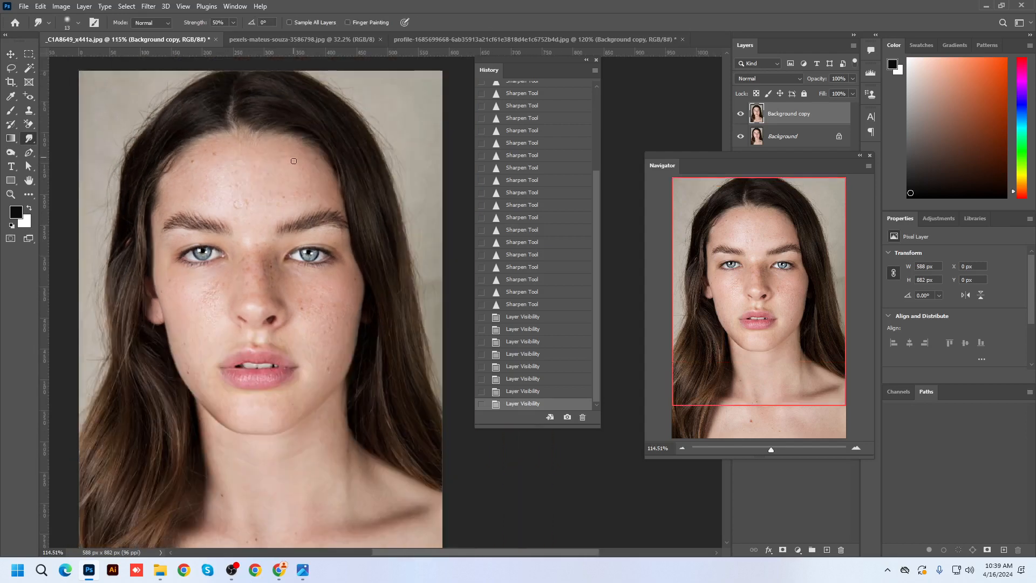
key(bracketright)
key(bracketright)
key(bracketright)
key(bracketright)
key(bracketright)
key(bracketright)
key(bracketright)
key(bracketright)
scroll(363, 135, up, 2)
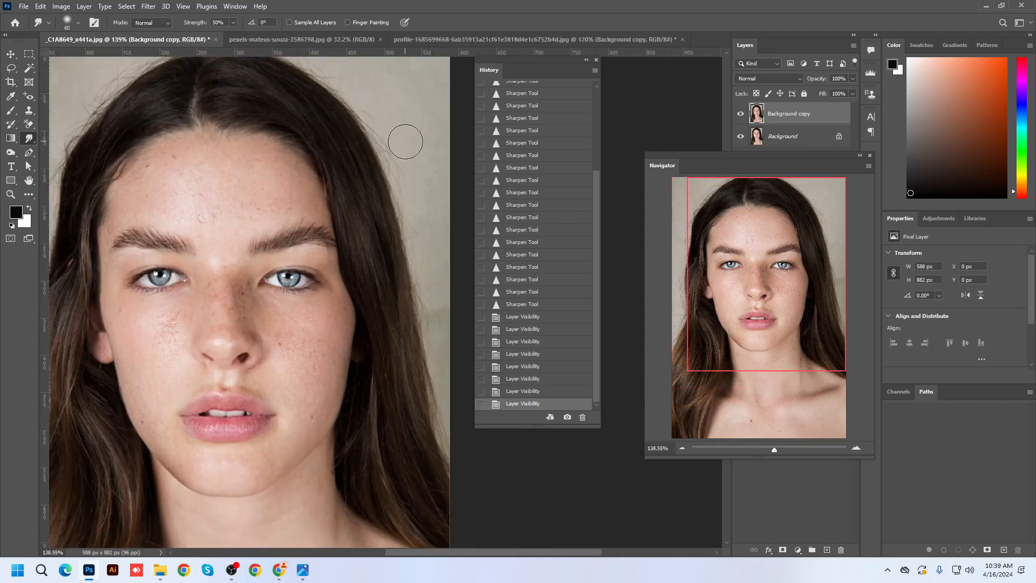
key(bracketleft)
key(bracketleft)
Try smudging the background into the hair's outer edge and the hair out into the background, undoing each stroke.
mouse_move(404, 123)
mouse_down()
mouse_move(334, 161)
mouse_move(368, 147)
mouse_move(346, 155)
mouse_up()
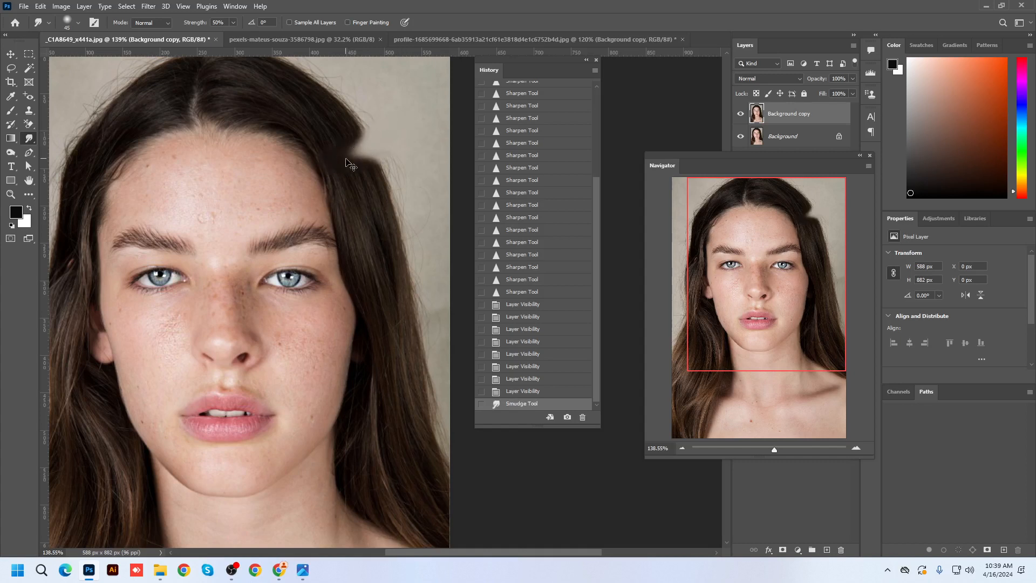
key(ctrl+z)
drag(362, 155, 409, 112)
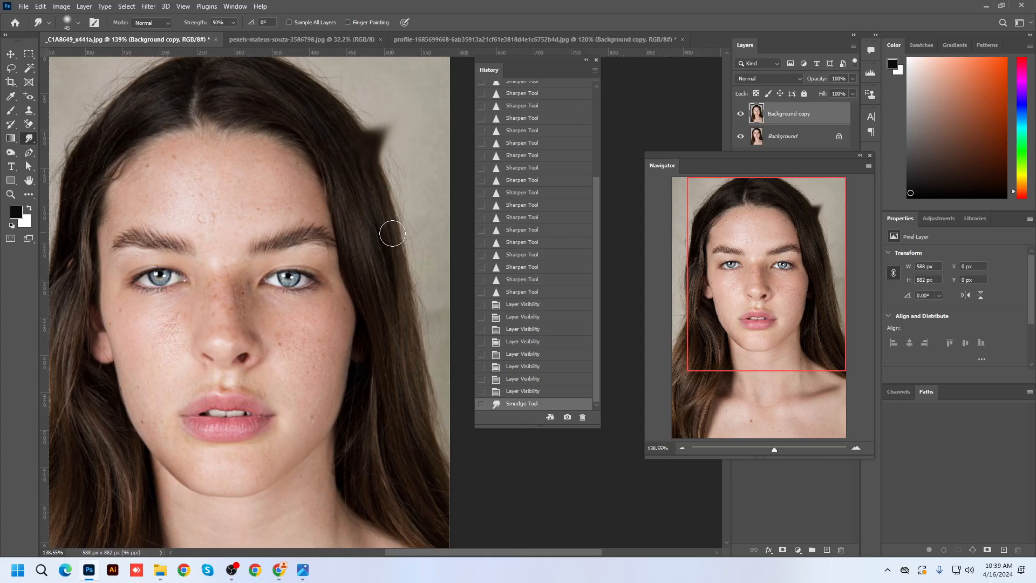
key(ctrl+z)
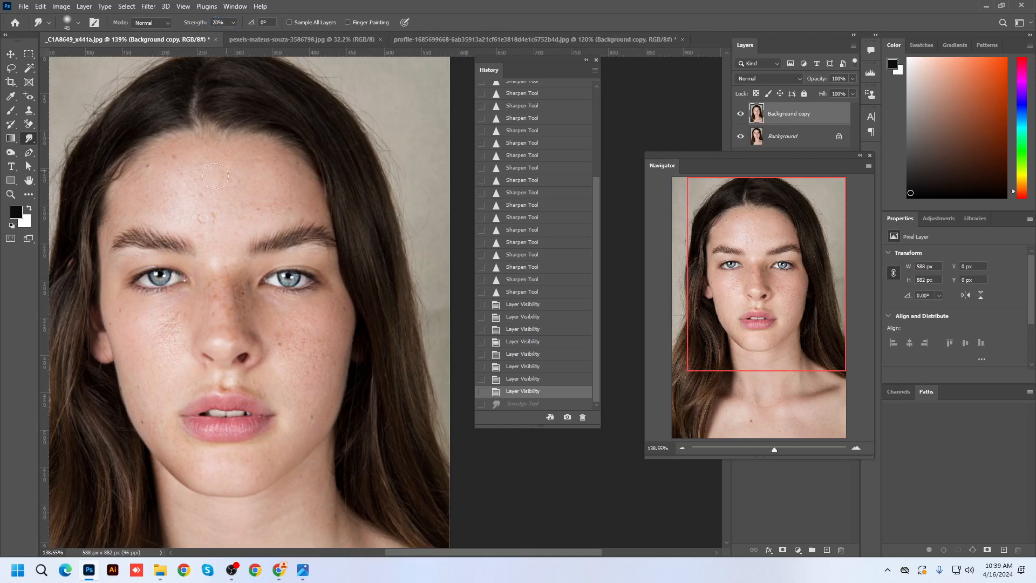
Smudge both of the woman's eyebrows and the adjoining eyelid area with a 15 px brush at 20% strength.
scroll(212, 195, up, 2)
scroll(297, 275, up, 2)
key(bracketleft)
key(bracketleft)
key(bracketleft)
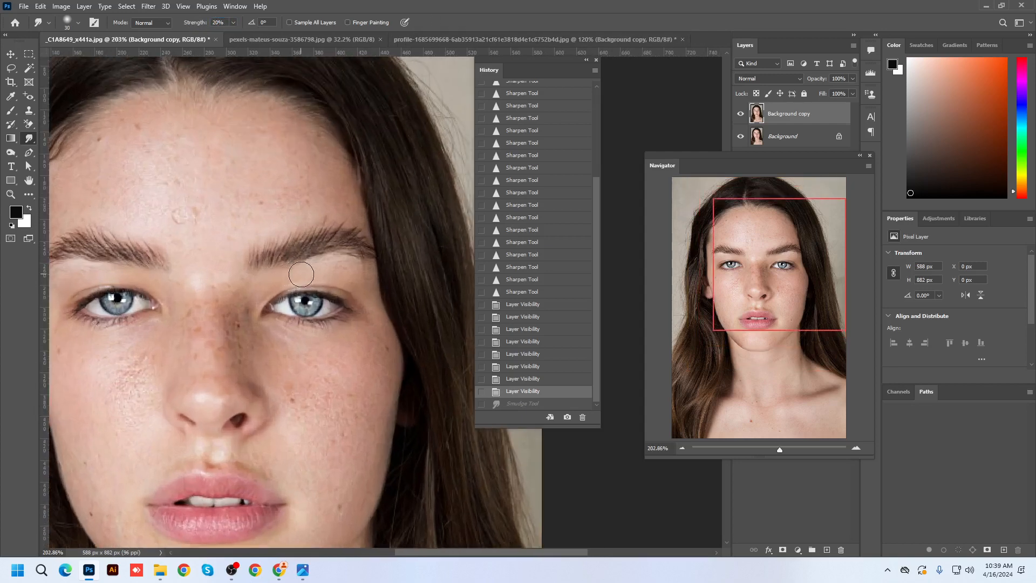
key(bracketleft)
key(bracketleft)
key(bracketleft)
mouse_move(270, 257)
mouse_down()
mouse_move(301, 237)
mouse_move(373, 253)
mouse_up()
mouse_move(158, 257)
mouse_down()
mouse_move(82, 242)
mouse_move(66, 251)
mouse_up()
scroll(114, 275, down, 2)
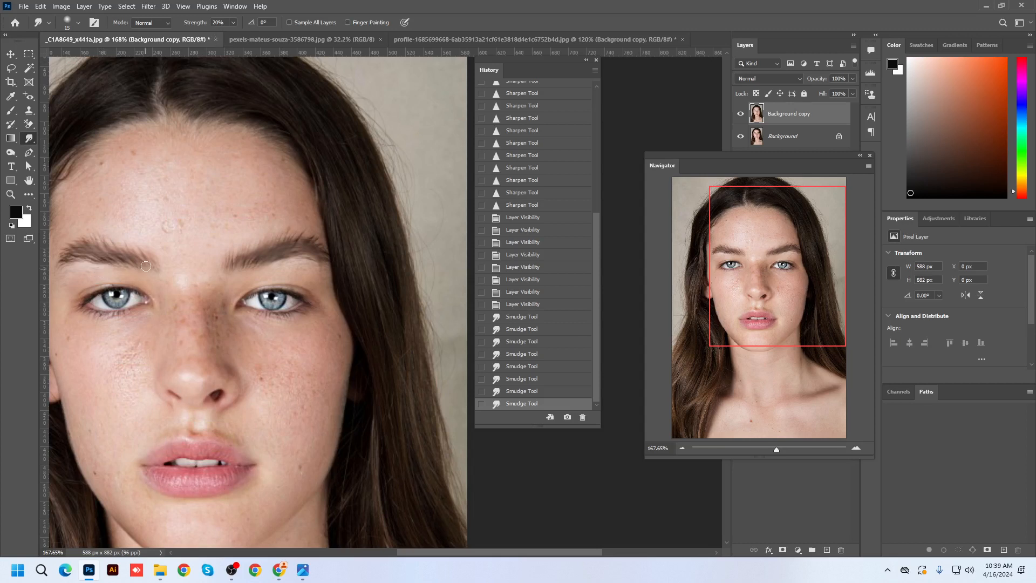
drag(145, 266, 93, 295)
Enlarge the smudge brush to 35 px and smooth the skin of the woman's nose and left cheek.
key(bracketright)
key(bracketright)
key(bracketright)
key(bracketright)
mouse_move(212, 306)
mouse_down()
mouse_move(206, 346)
mouse_move(226, 351)
mouse_up()
drag(246, 329, 300, 361)
drag(275, 366, 302, 405)
mouse_move(272, 362)
mouse_down()
mouse_move(294, 389)
mouse_move(286, 408)
mouse_up()
drag(259, 373, 303, 431)
drag(256, 381, 286, 426)
Smooth the freckled skin of the woman's right cheek with the 35 px smudge brush at 20% strength.
mouse_move(157, 330)
mouse_down()
mouse_move(115, 381)
mouse_move(122, 360)
mouse_move(84, 360)
mouse_move(106, 399)
mouse_up()
mouse_move(127, 353)
mouse_down()
mouse_move(84, 359)
mouse_move(101, 392)
mouse_up()
drag(135, 377, 125, 405)
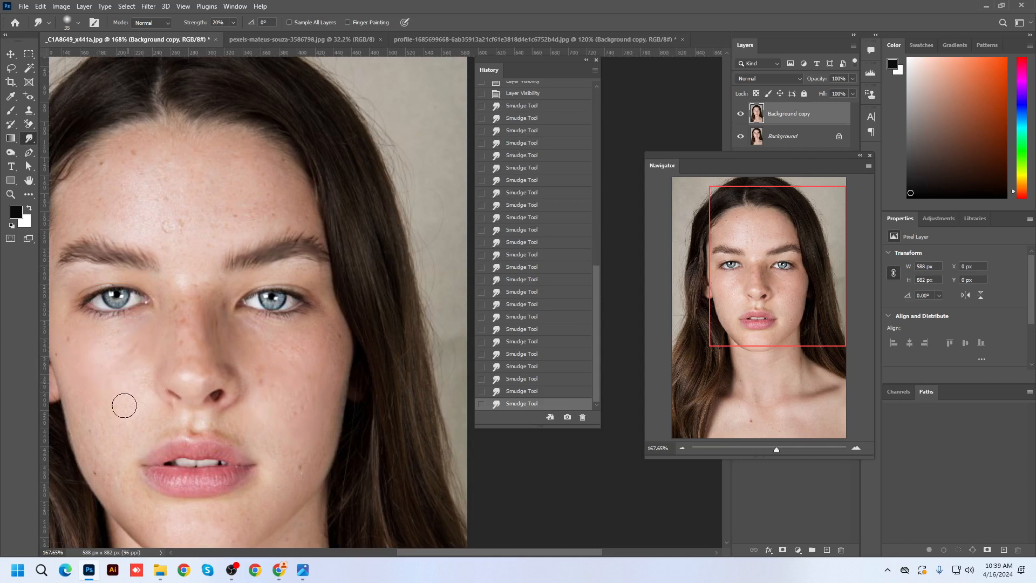
drag(137, 353, 116, 388)
drag(130, 371, 97, 408)
Smudge the bridge of the woman's nose and the lower face around her mouth.
mouse_move(200, 349)
mouse_down()
mouse_move(185, 277)
mouse_move(185, 290)
mouse_up()
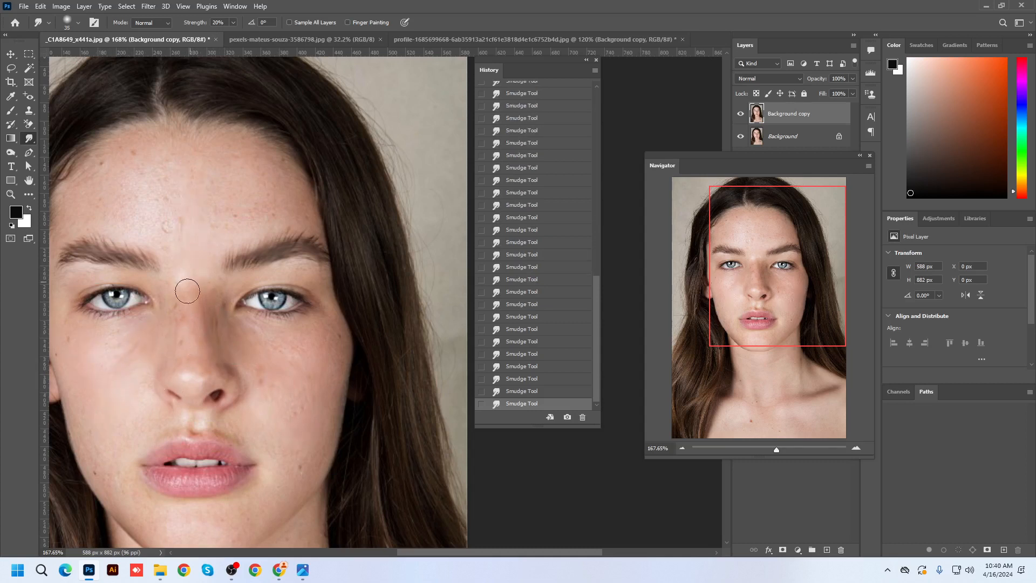
mouse_move(103, 409)
mouse_down()
mouse_move(97, 462)
mouse_move(178, 427)
mouse_move(244, 433)
mouse_move(273, 469)
mouse_move(204, 524)
mouse_move(154, 523)
mouse_move(112, 481)
mouse_move(175, 523)
mouse_move(248, 479)
mouse_up()
scroll(302, 455, down, 1)
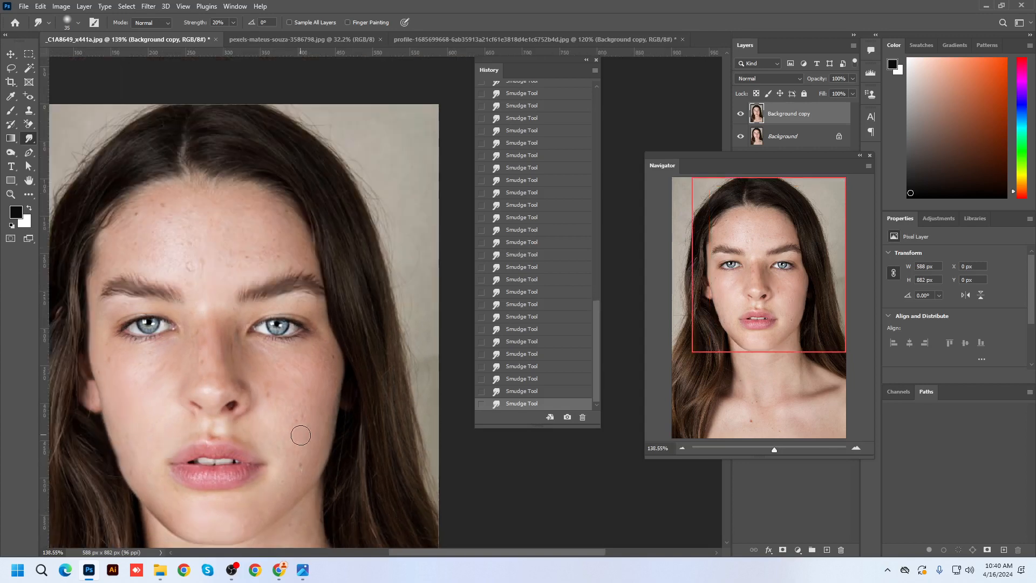
Switch to Chrome and search Google Images for "oil paint skin color mixing chart".
click(279, 570)
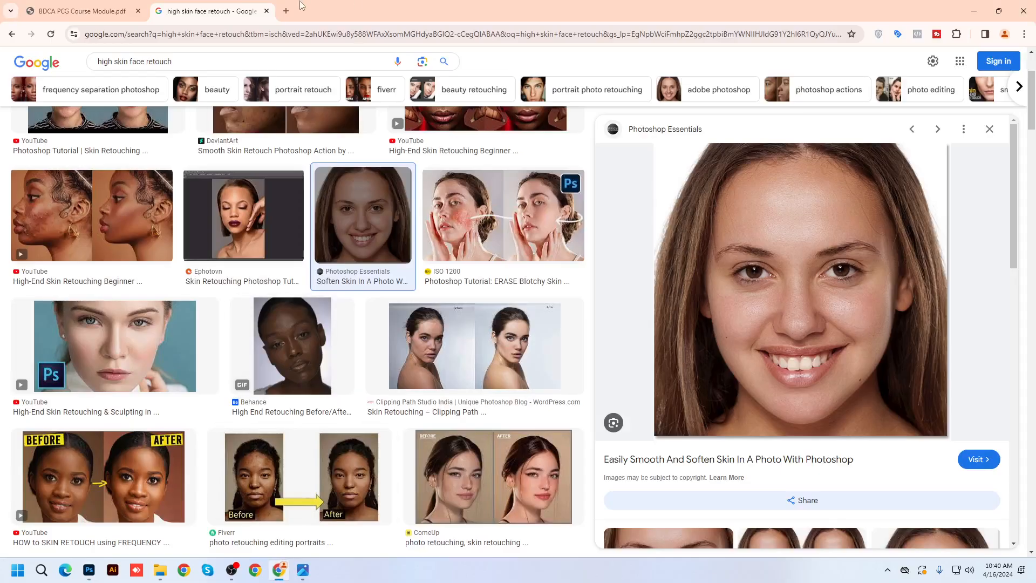
drag(220, 61, 2, 76)
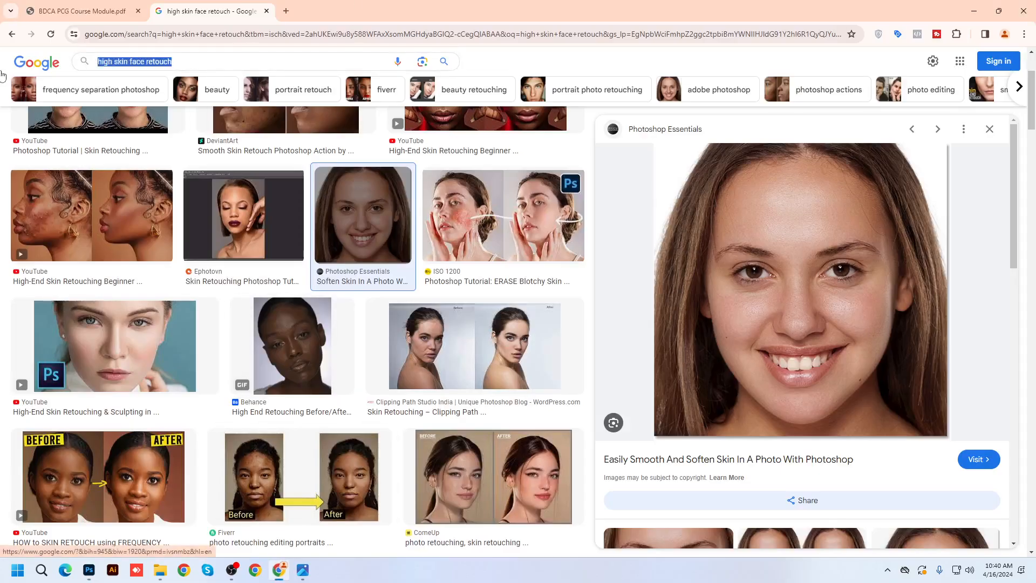
text(oil paint)
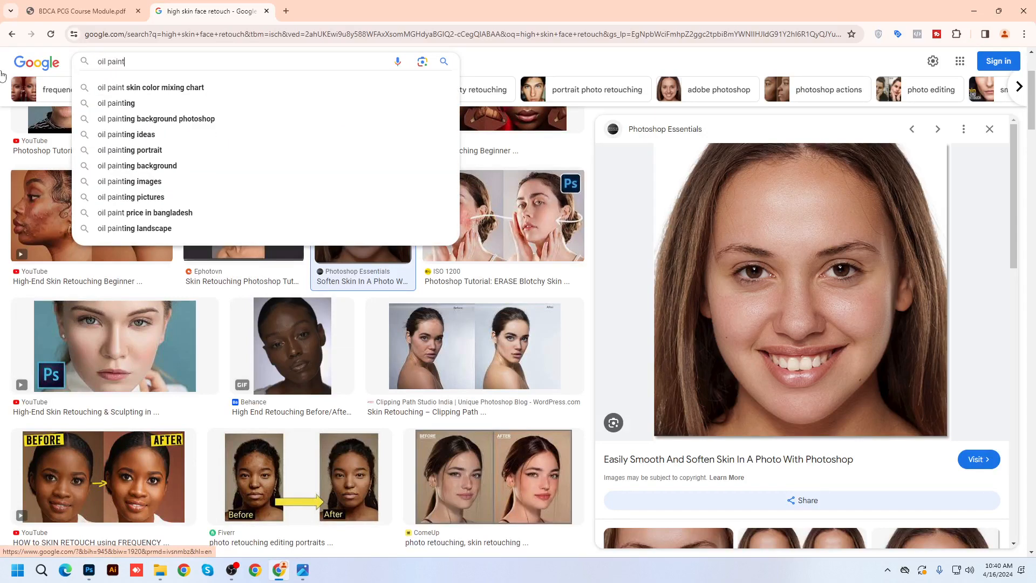
key(Down)
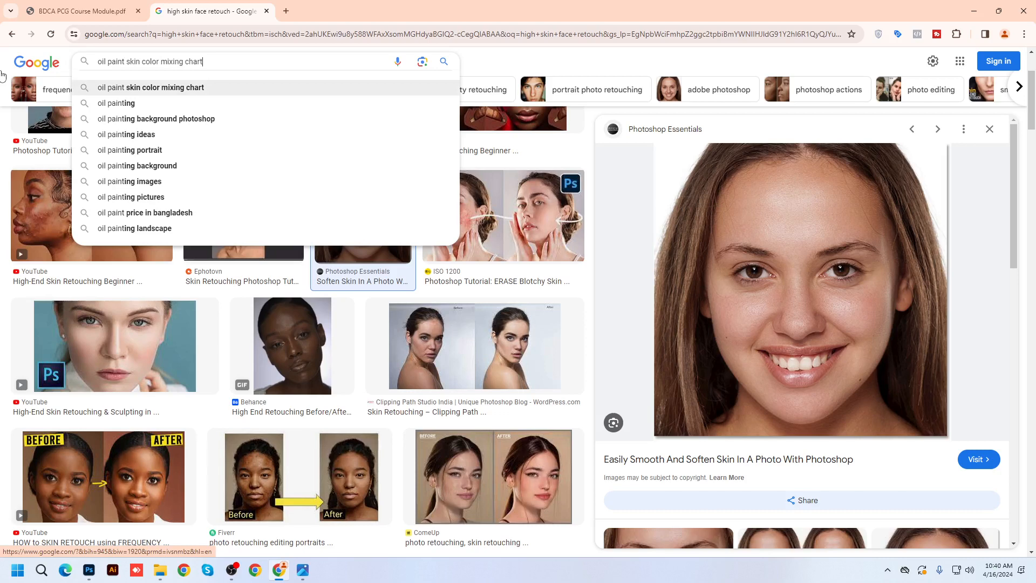
key(Return)
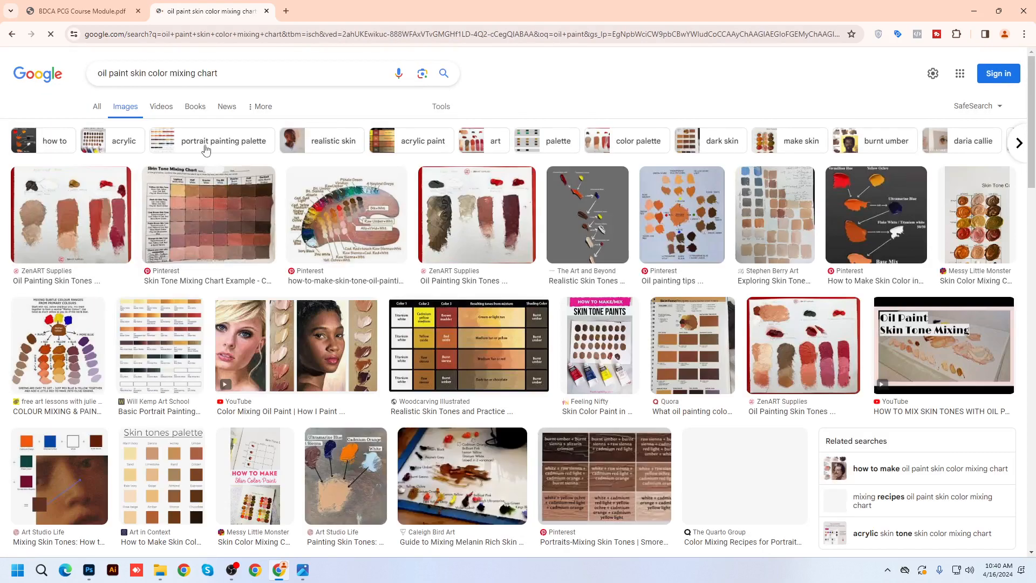
Shorten the image search to "oil paint skin" and run it.
drag(148, 73, 248, 76)
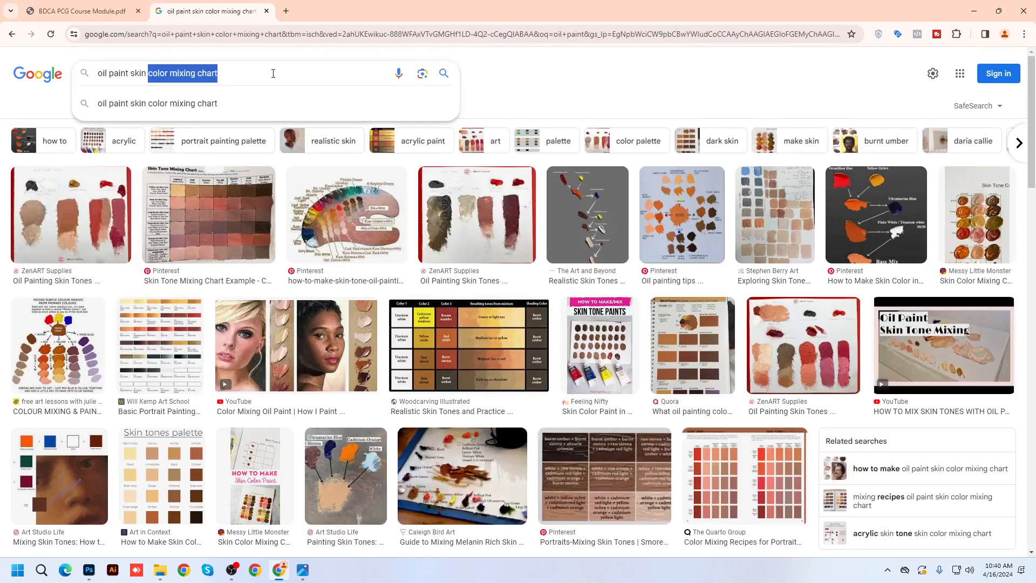
key(BackSpace)
key(Return)
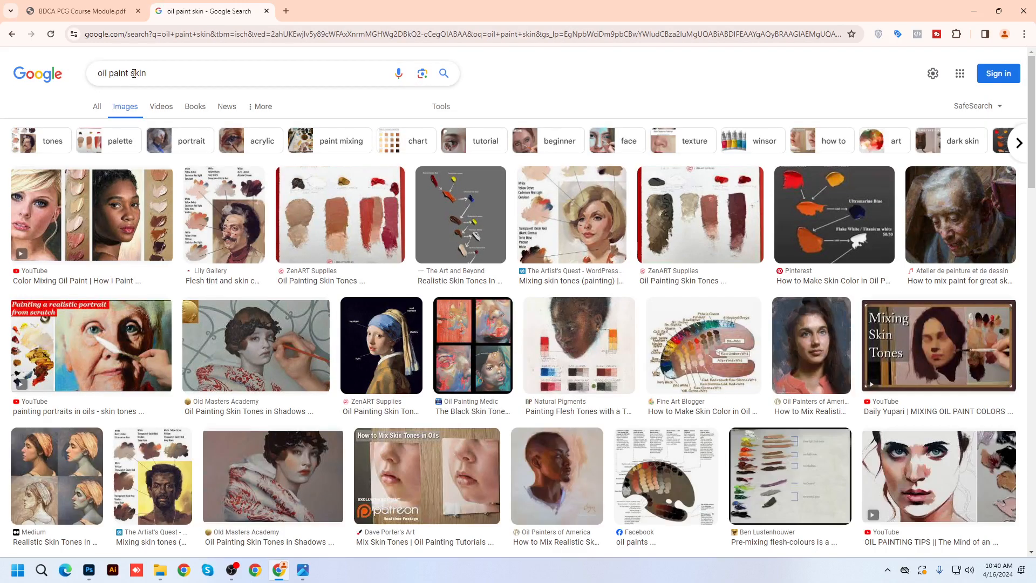
Search Google Images for "oil paint in photoshop".
drag(130, 73, 265, 72)
key(BackSpace)
key(BackSpace)
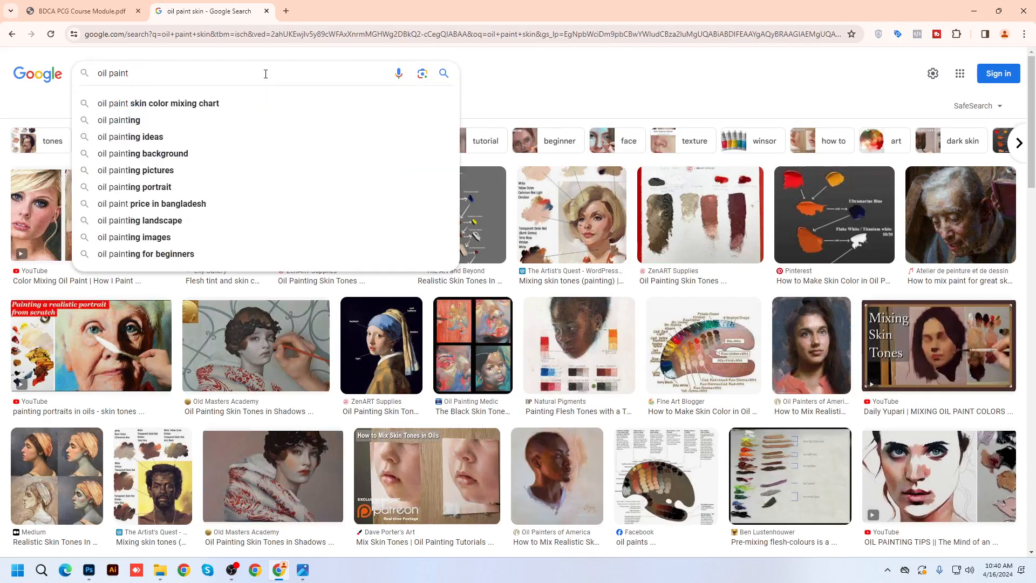
text(in photo)
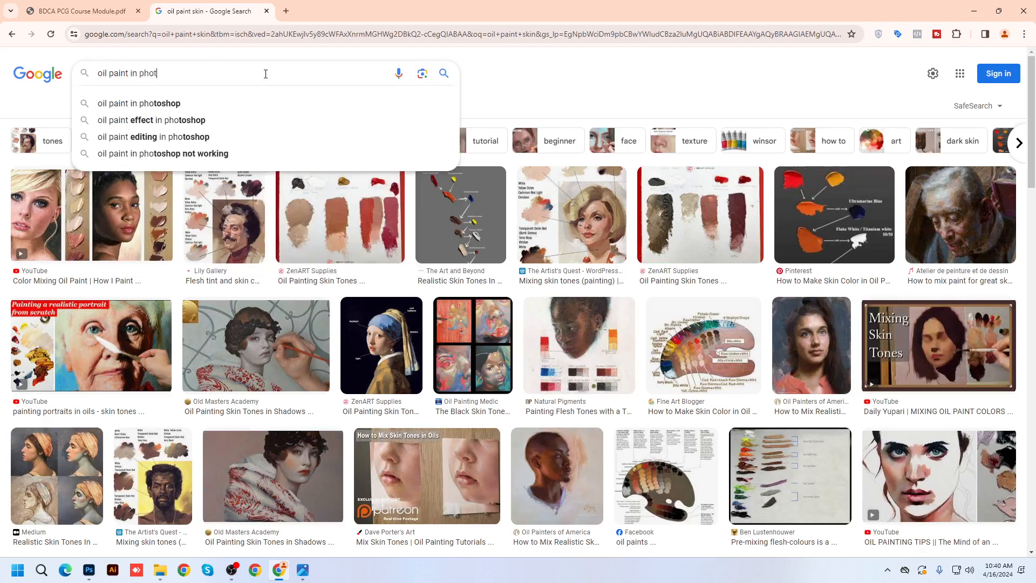
text(shop)
key(Return)
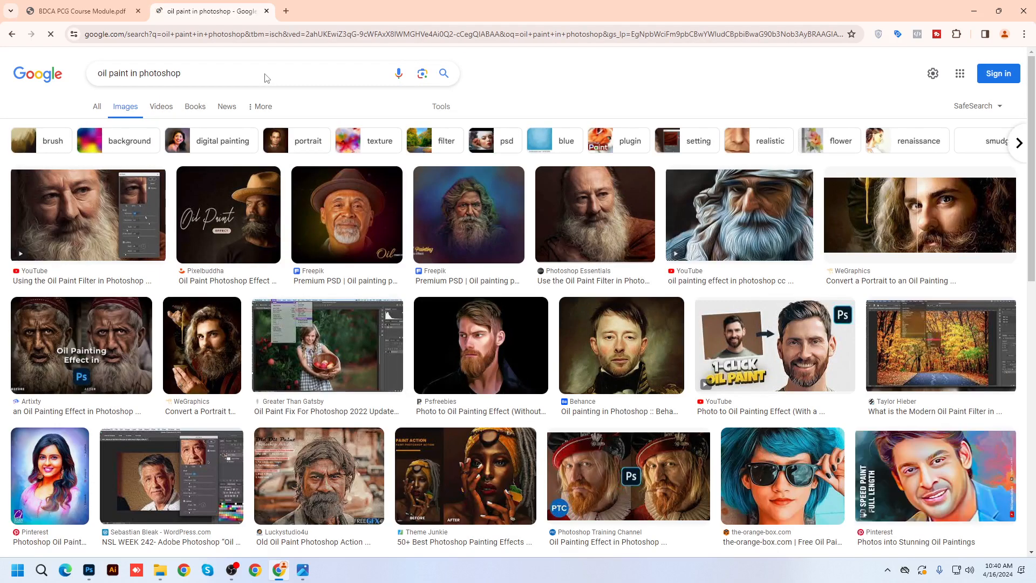
Preview the Freepik and YouTube oil paint portraits of bearded men and the Pinterest painting of the woman in pink.
click(353, 225)
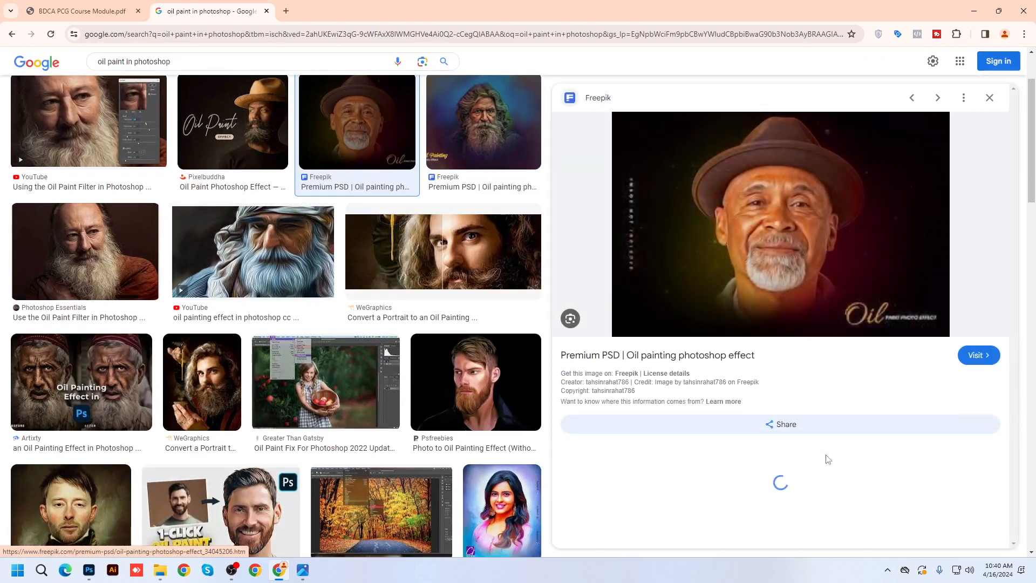
click(286, 281)
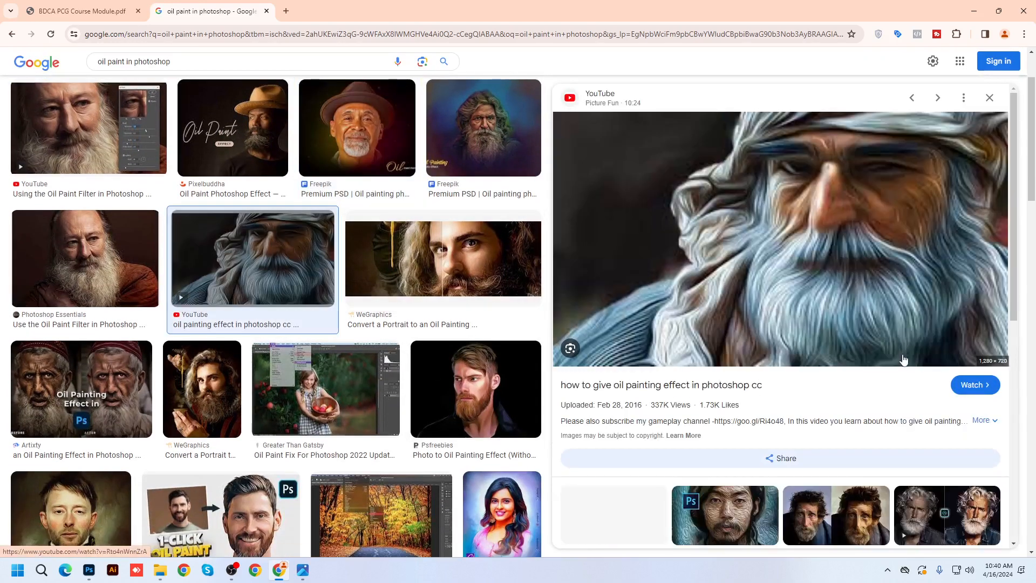
click(483, 128)
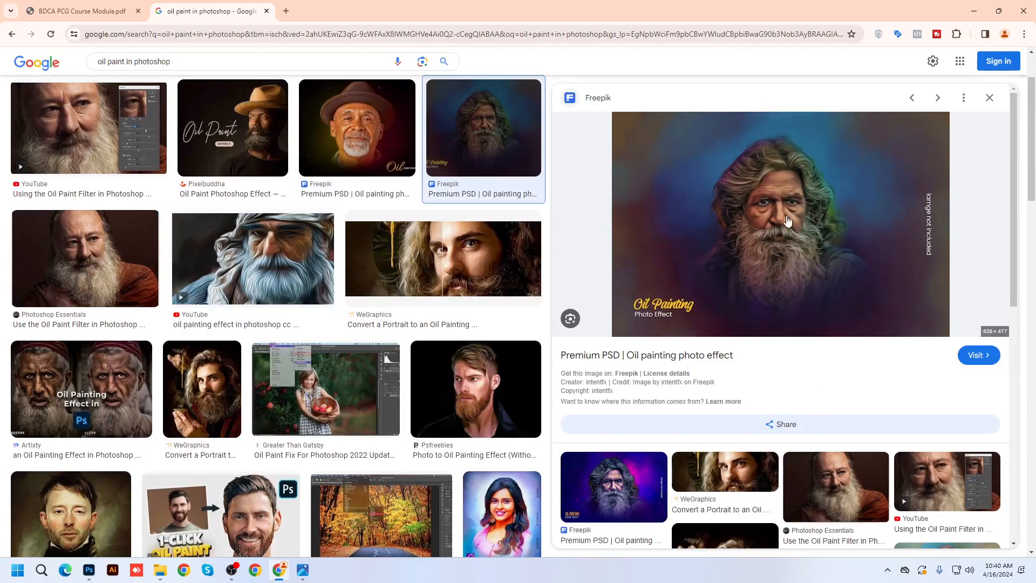
scroll(777, 232, down, 2)
scroll(434, 399, down, 3)
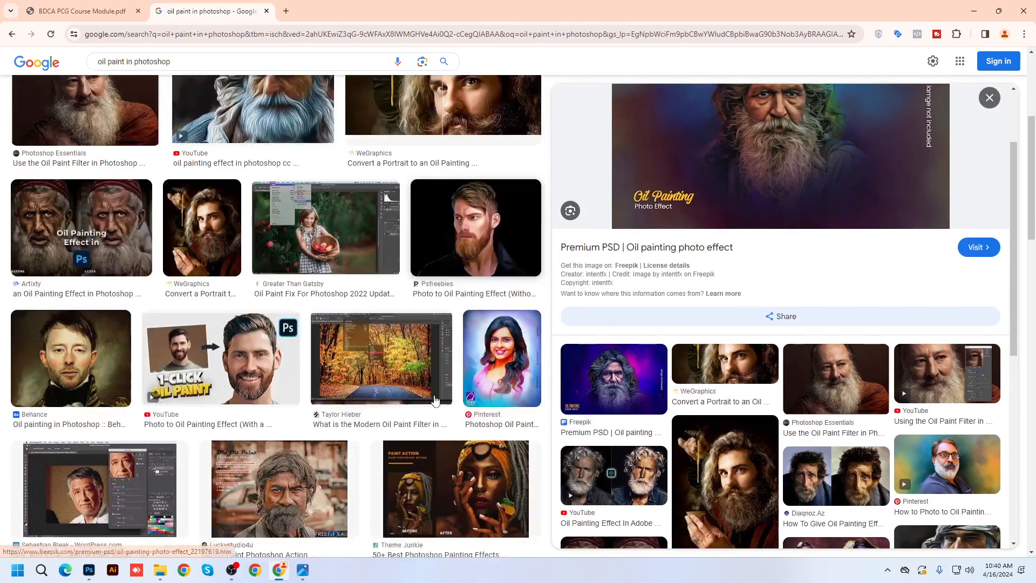
scroll(435, 400, down, 1)
click(501, 305)
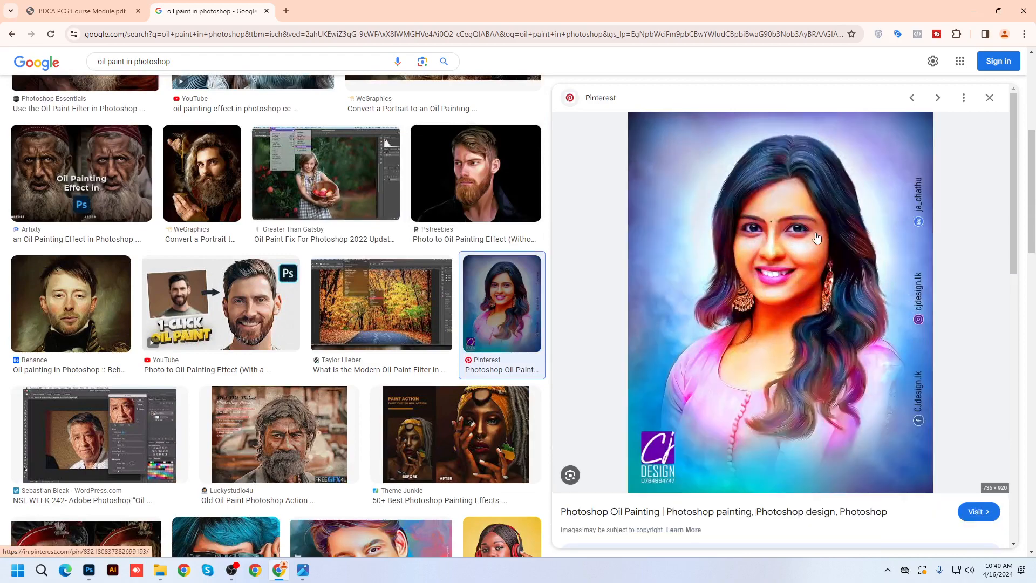
Preview the oil paint examples of the smiling man, the blue-haired woman in sunglasses and the related pipe smoker.
scroll(817, 237, down, 4)
scroll(453, 289, down, 4)
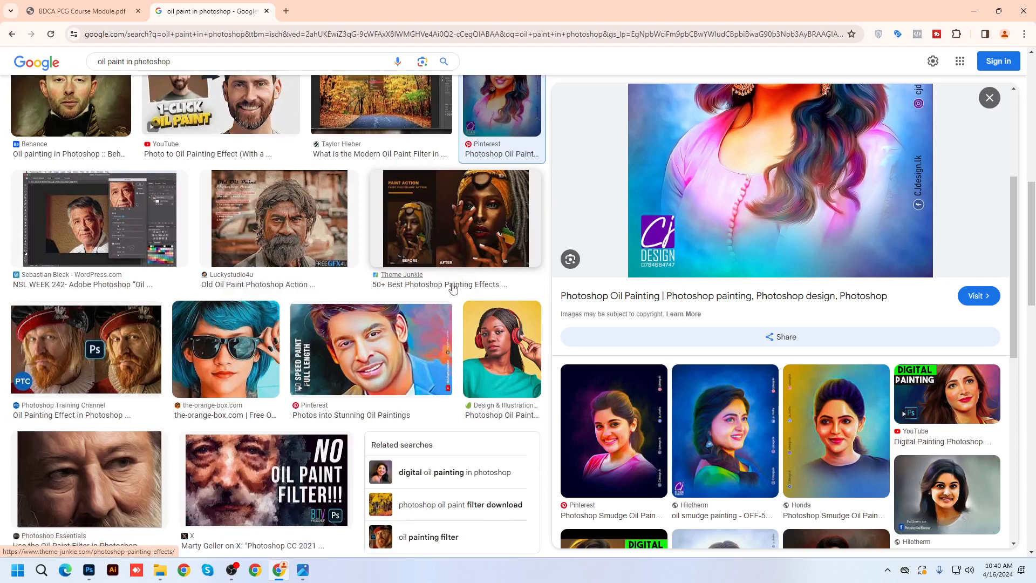
click(376, 345)
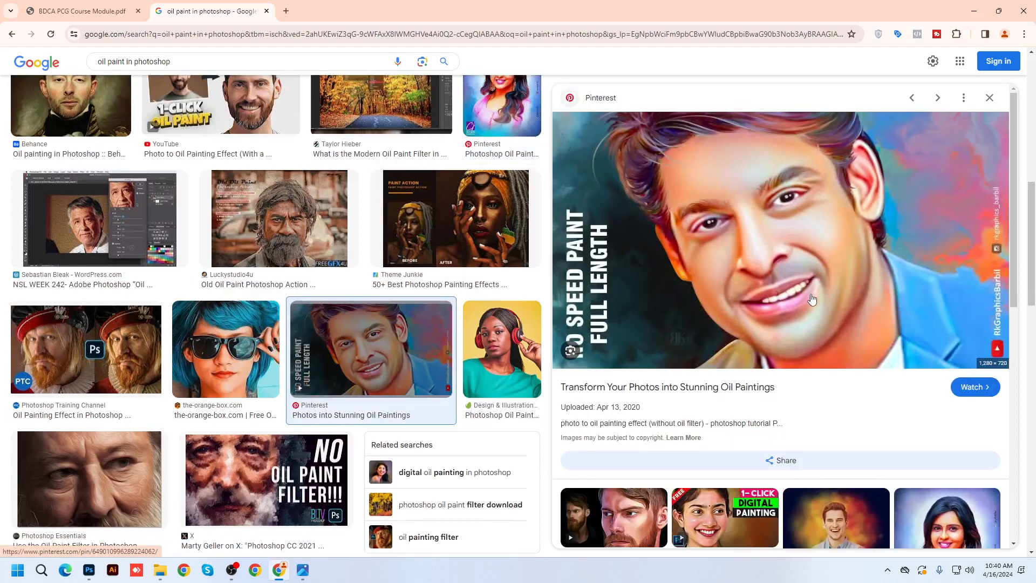
click(225, 349)
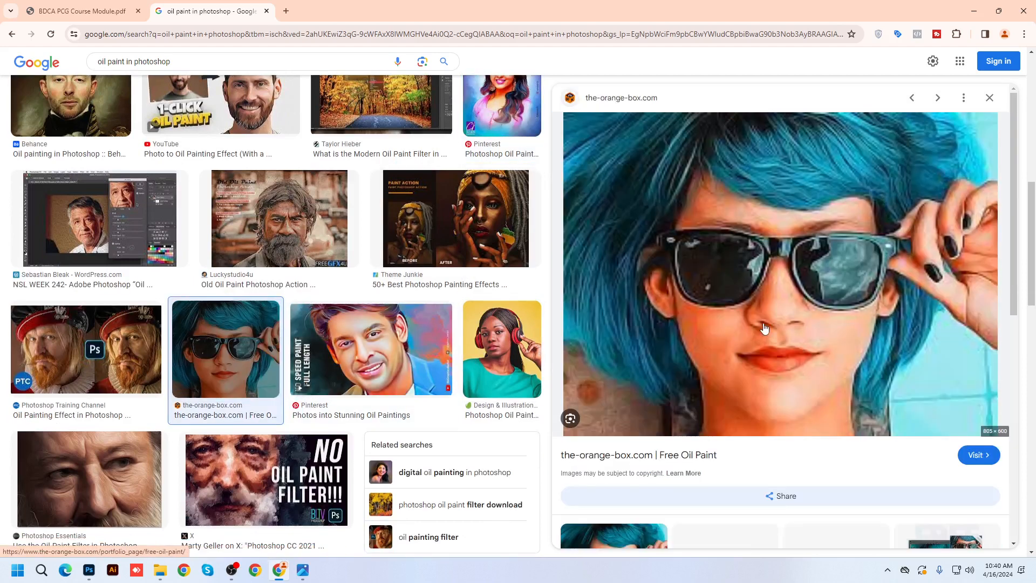
scroll(764, 328, down, 4)
scroll(820, 331, up, 4)
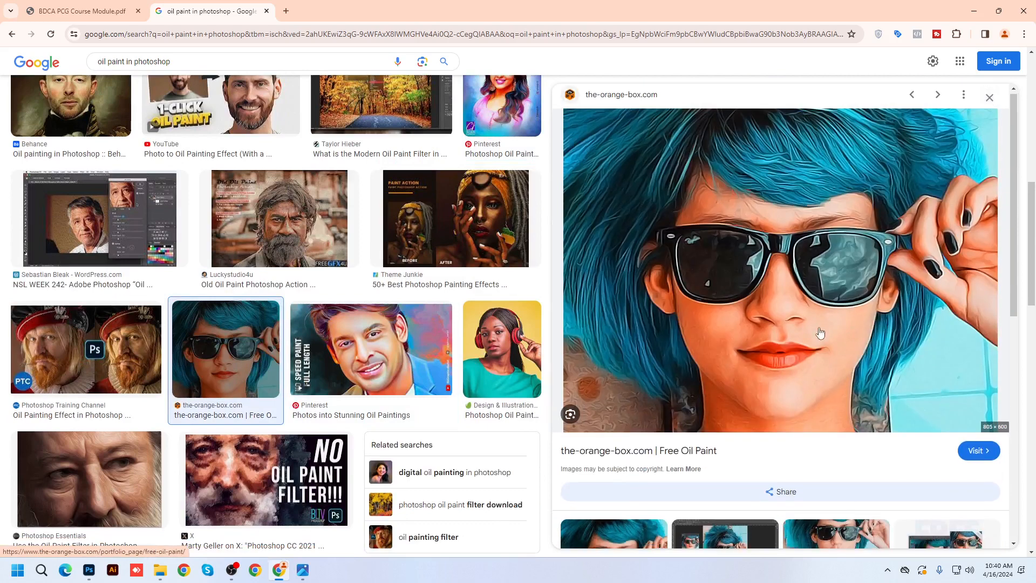
scroll(820, 332, down, 4)
click(833, 413)
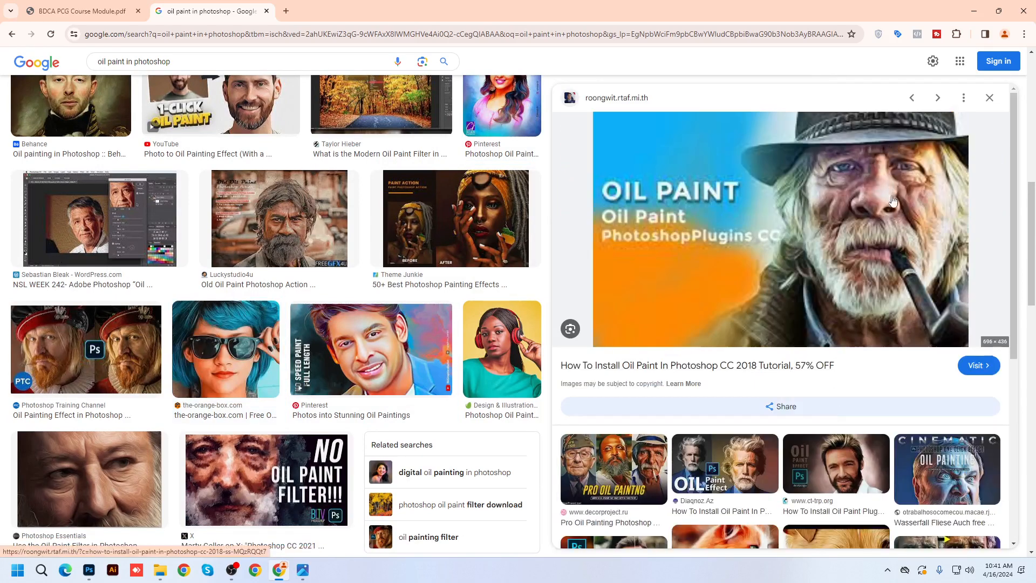
Preview the Photoshop Essentials close-up and the Psfreebies red-bearded portrait, and switch back to Photoshop.
scroll(372, 351, down, 1)
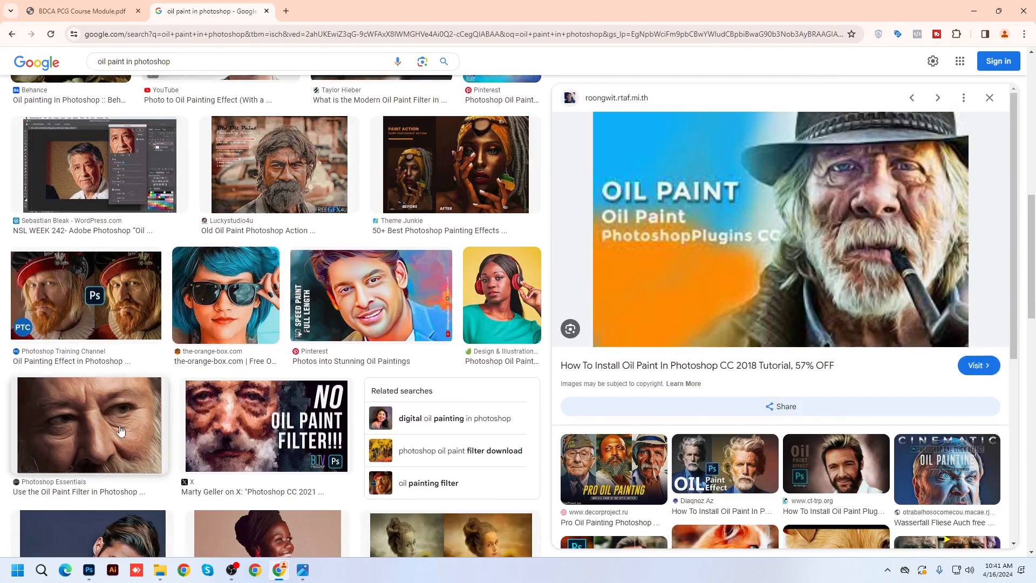
click(120, 431)
scroll(426, 405, up, 8)
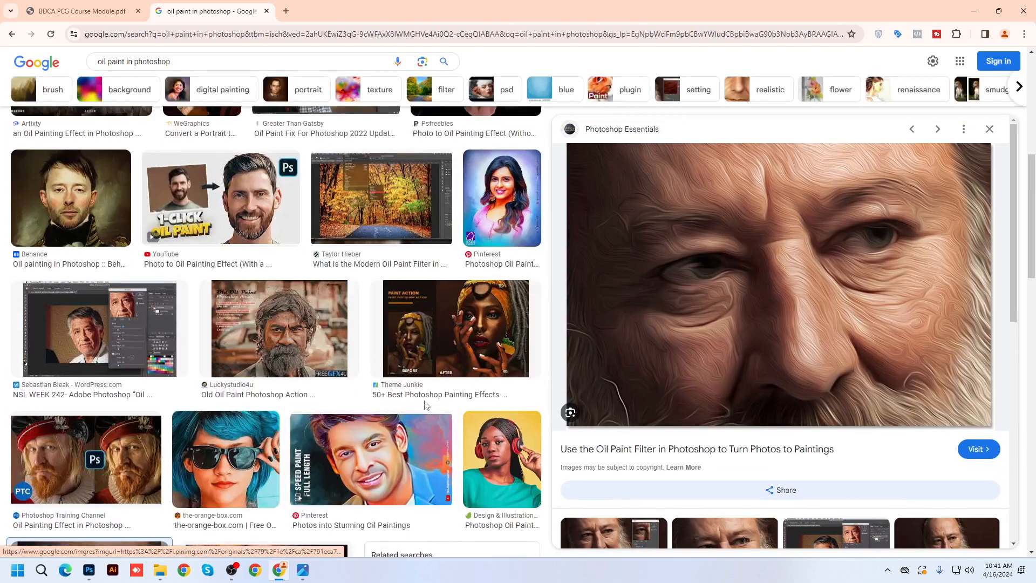
click(491, 333)
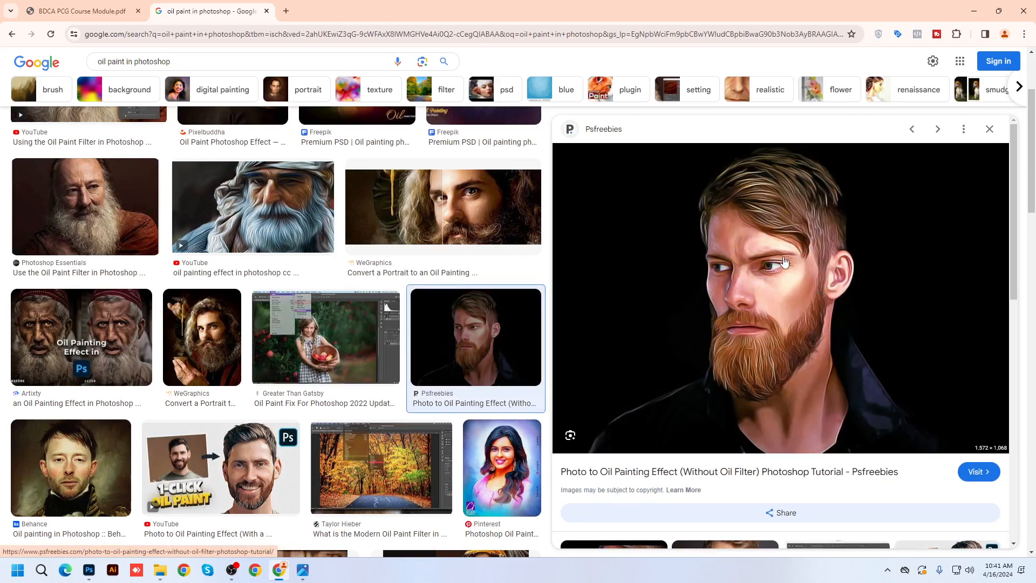
click(93, 575)
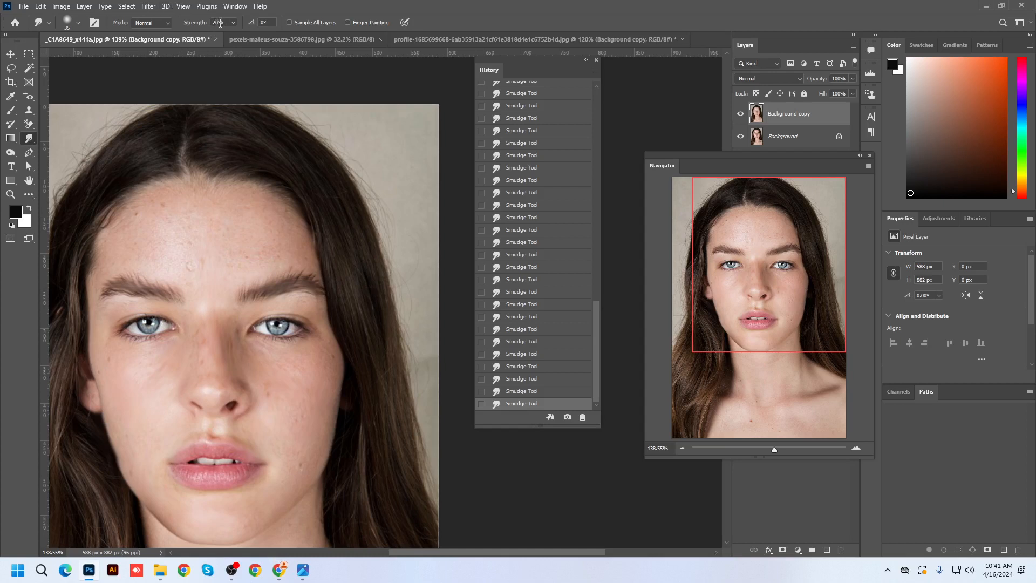
Set the Smudge strength to 5% and smooth the skin on the woman's chin and cheek.
text(5)
key(Return)
mouse_move(188, 509)
mouse_down()
mouse_move(198, 517)
mouse_move(268, 494)
mouse_up()
mouse_move(308, 400)
mouse_down()
mouse_move(302, 370)
mouse_move(288, 410)
mouse_move(311, 354)
mouse_move(327, 358)
mouse_move(313, 404)
mouse_move(340, 371)
mouse_up()
scroll(302, 412, up, 1)
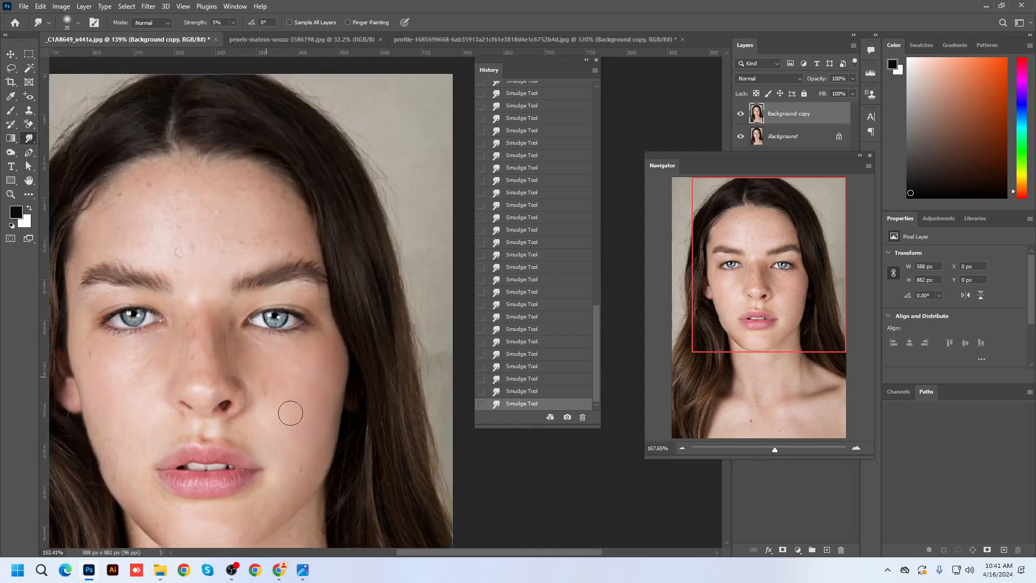
scroll(302, 389, up, 2)
scroll(271, 382, down, 1)
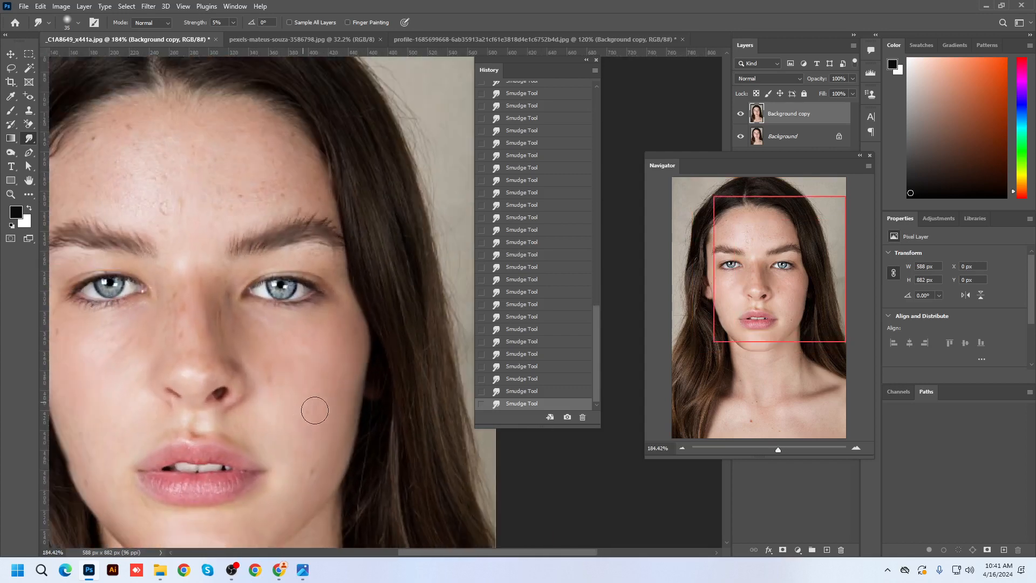
scroll(324, 392, down, 3)
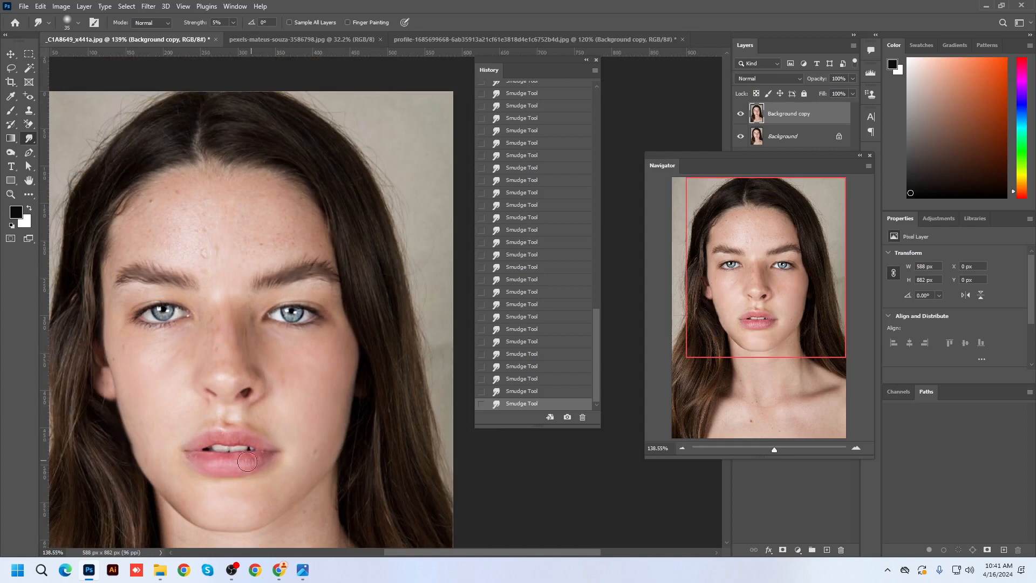
Use a smaller Smudge brush to blend the skin around the woman's lips, nose and eyes.
scroll(227, 459, up, 2)
key(bracketleft)
key(bracketleft)
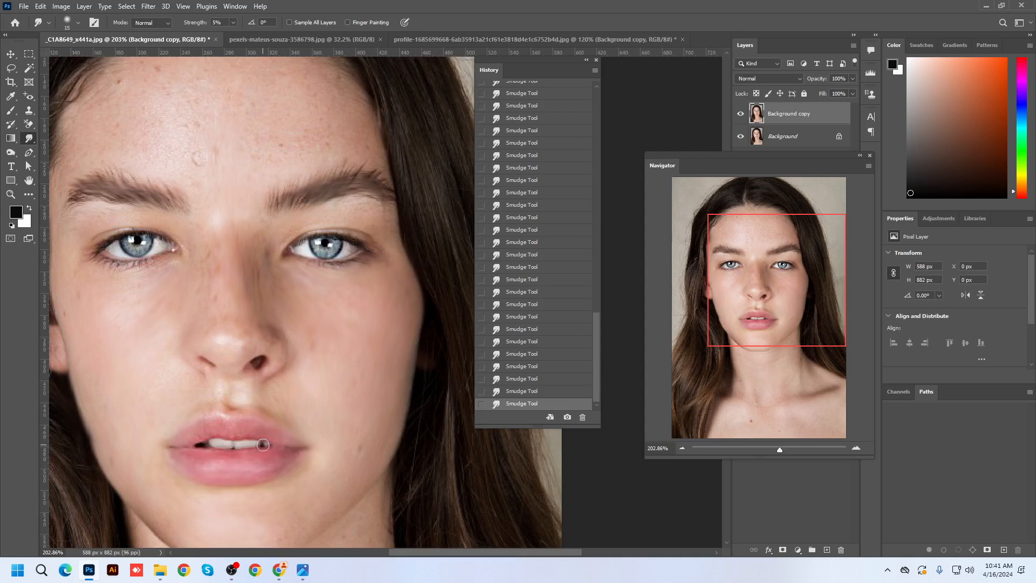
scroll(263, 442, down, 3)
scroll(172, 303, up, 4)
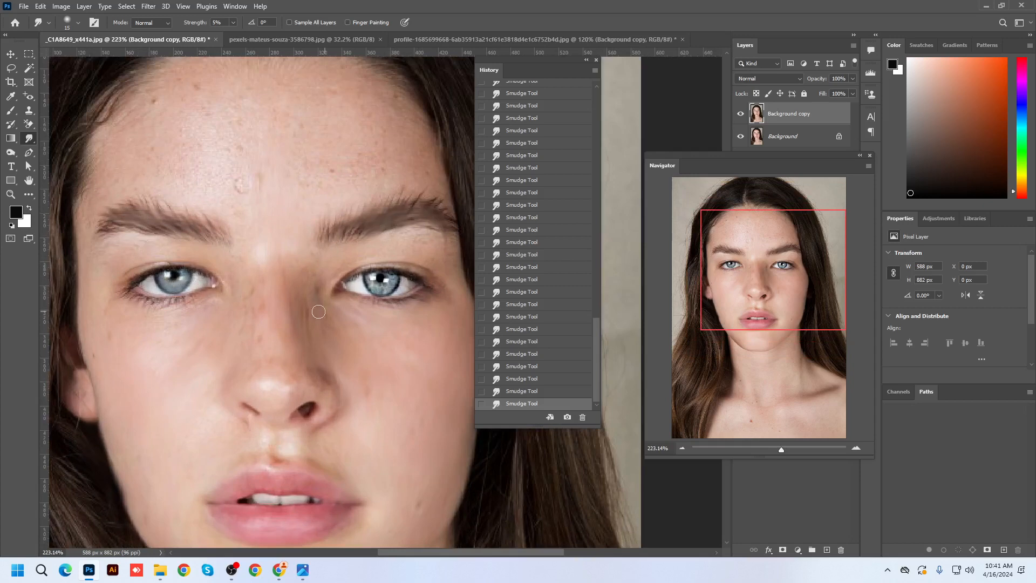
scroll(309, 331, down, 4)
scroll(192, 183, up, 3)
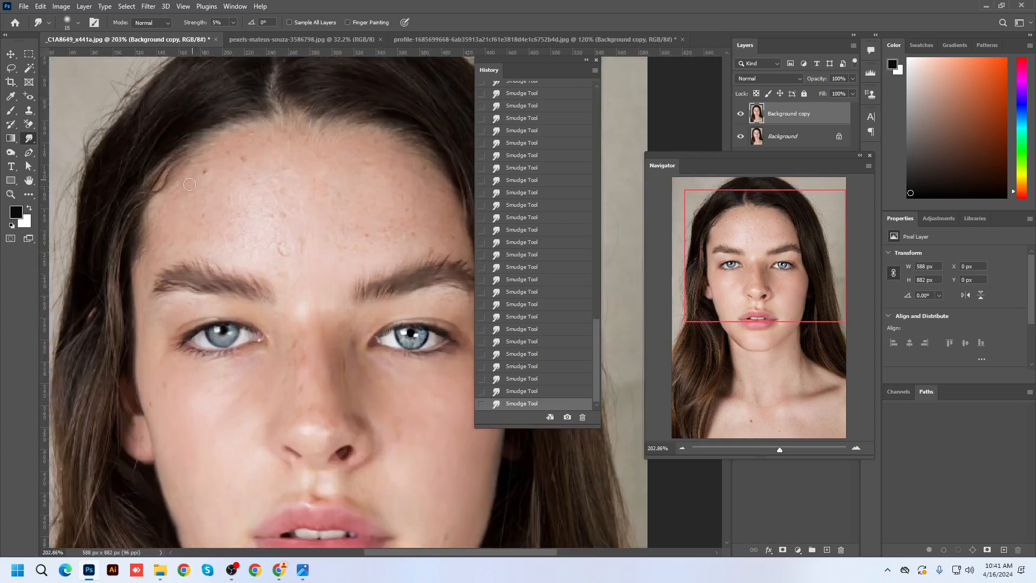
Smooth the forehead with the Smudge brush at size 30 and compare the result by toggling the Background copy layer's visibility.
key(bracketright)
click(741, 114)
click(741, 114)
click(740, 114)
click(740, 114)
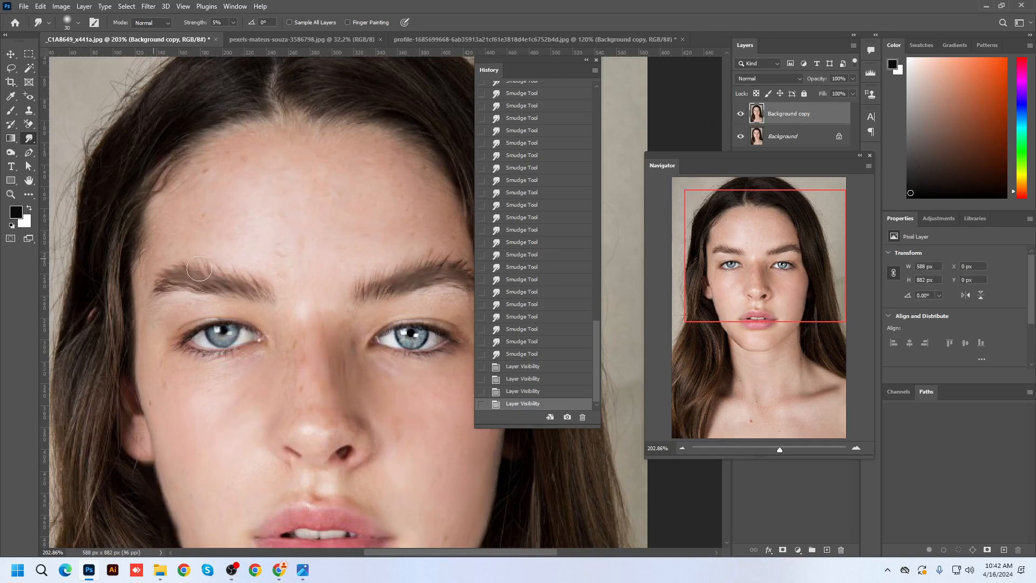
scroll(310, 254, down, 2)
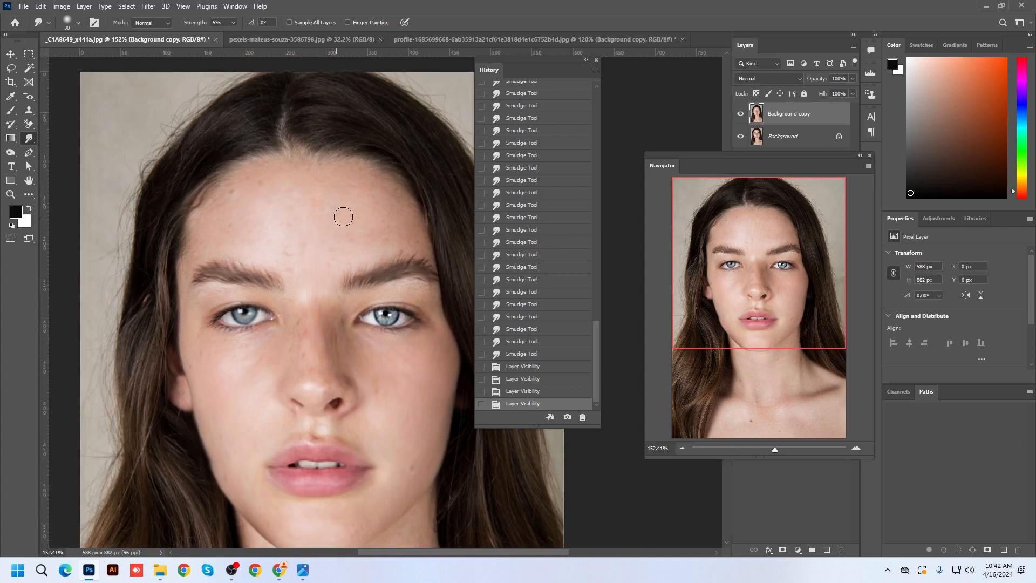
scroll(342, 213, up, 2)
right_click(29, 143)
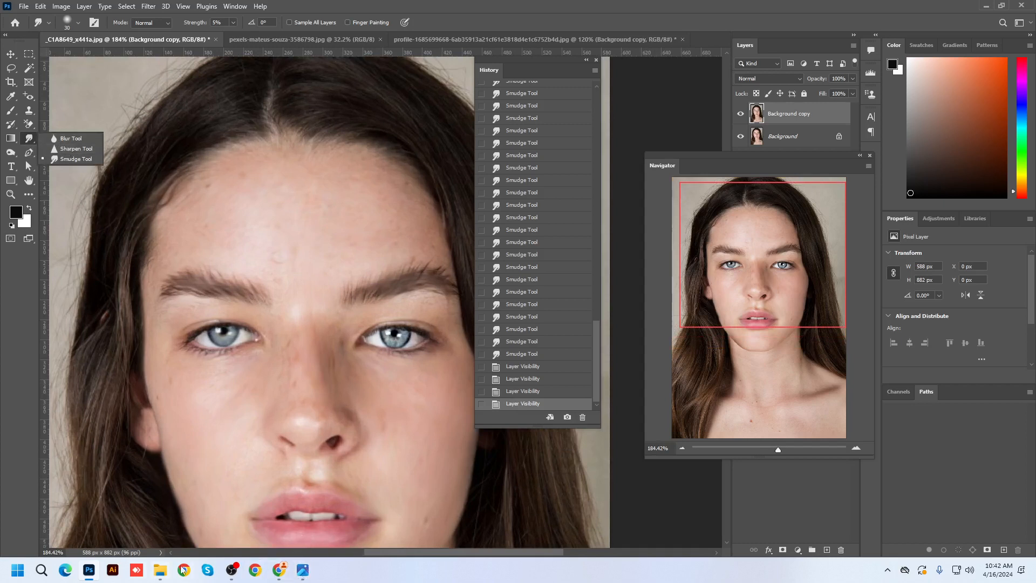
Switch to the PS Retouch Image folder and examine the blemishes in beautiful-young-woman-with-acne.jpg up close.
click(160, 570)
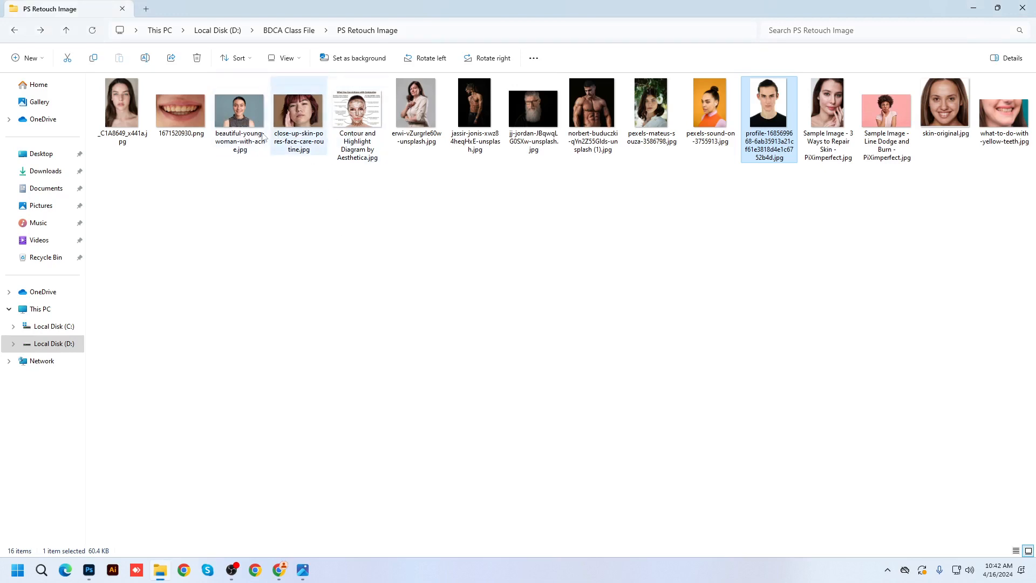
click(231, 134)
double_click(231, 134)
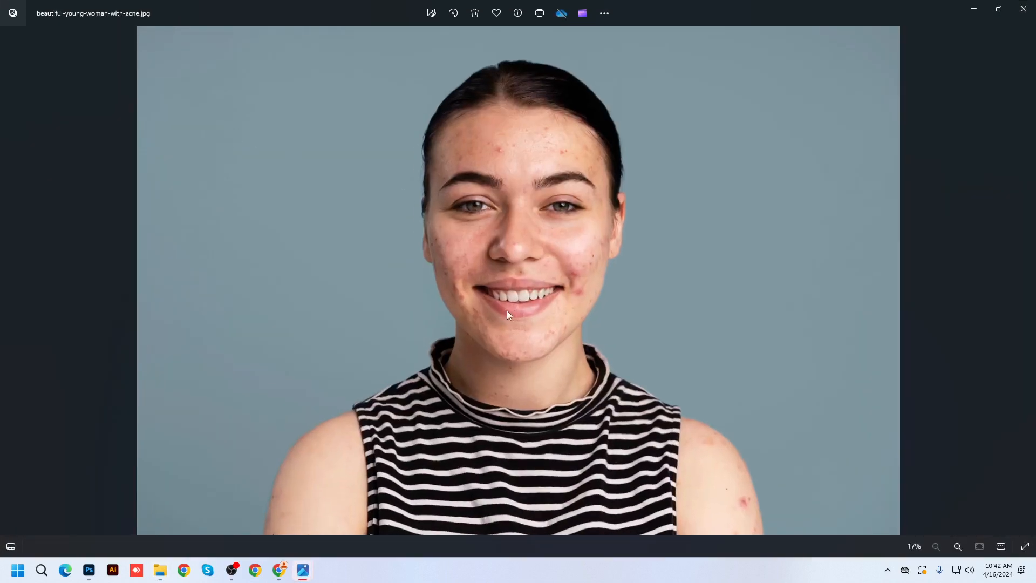
scroll(534, 234, up, 5)
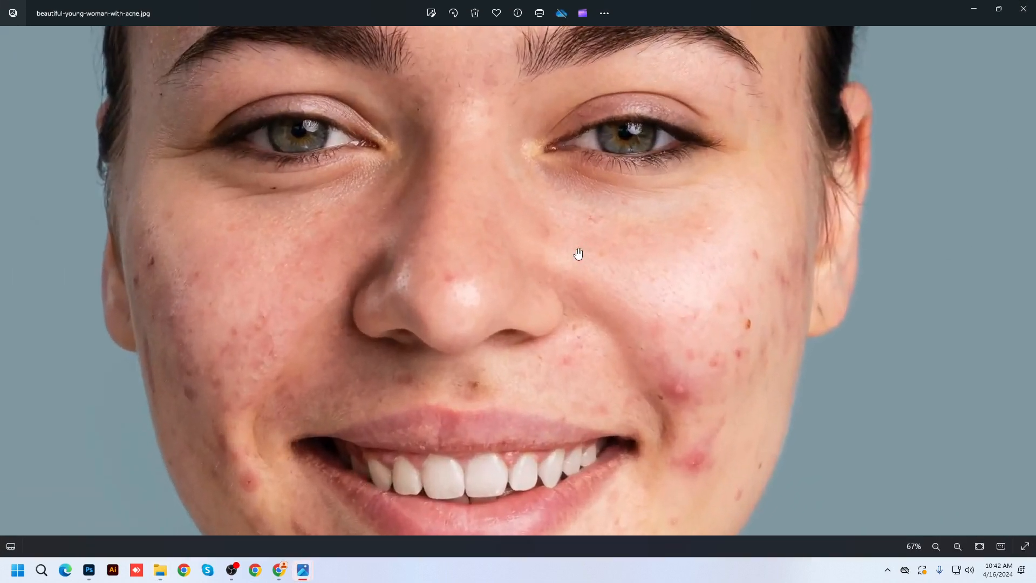
scroll(565, 246, down, 5)
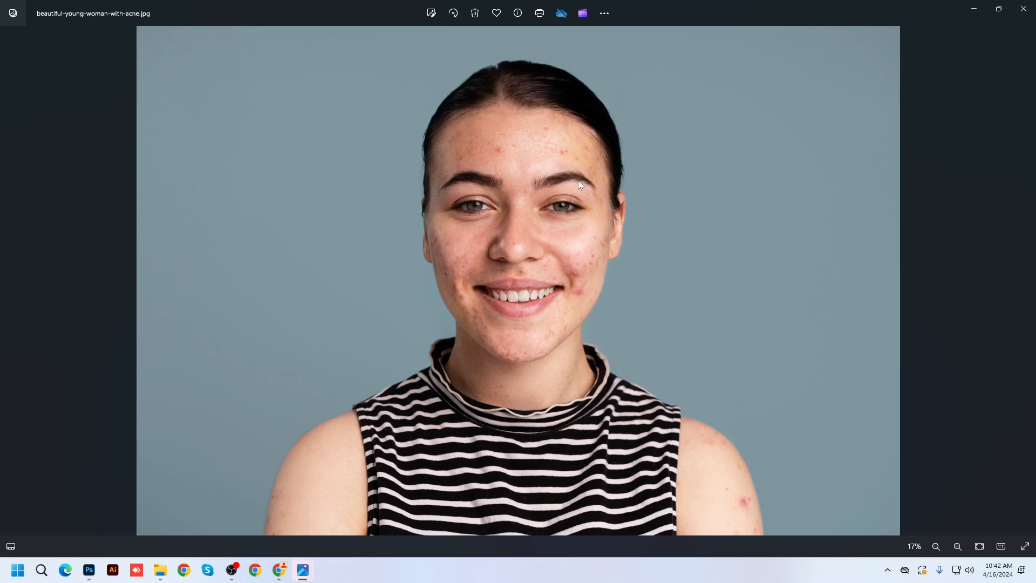
click(232, 570)
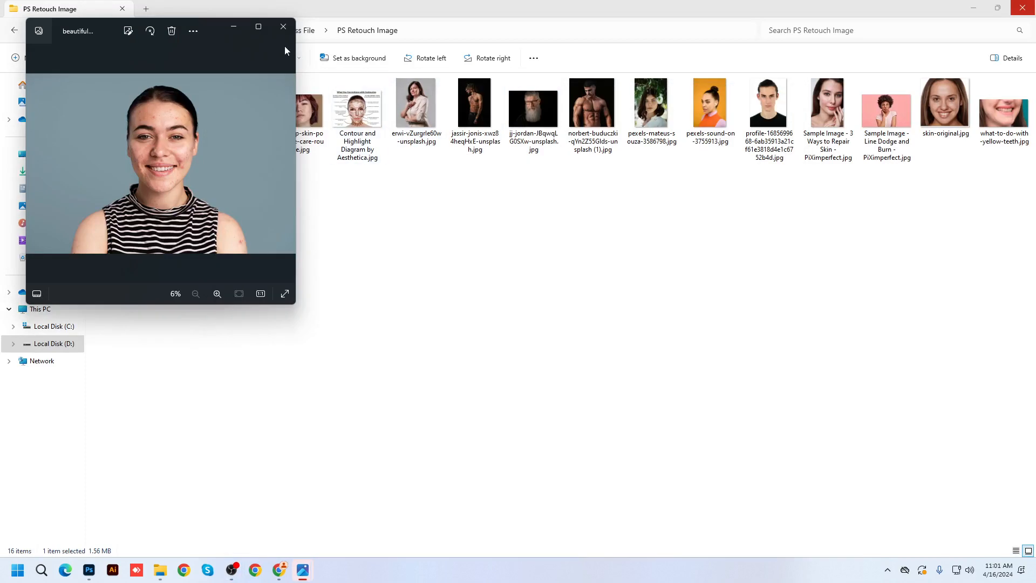
click(258, 27)
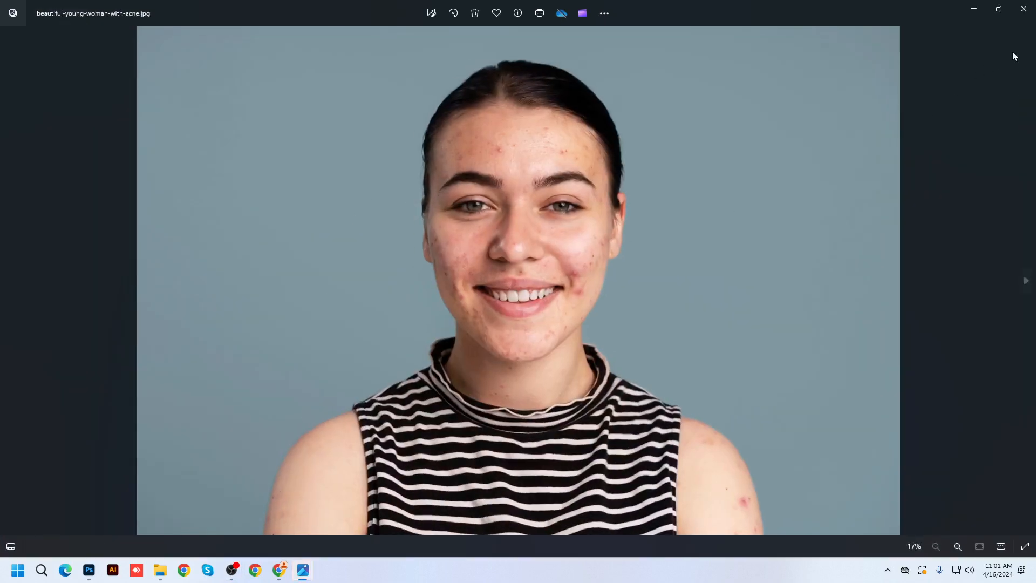
click(1023, 9)
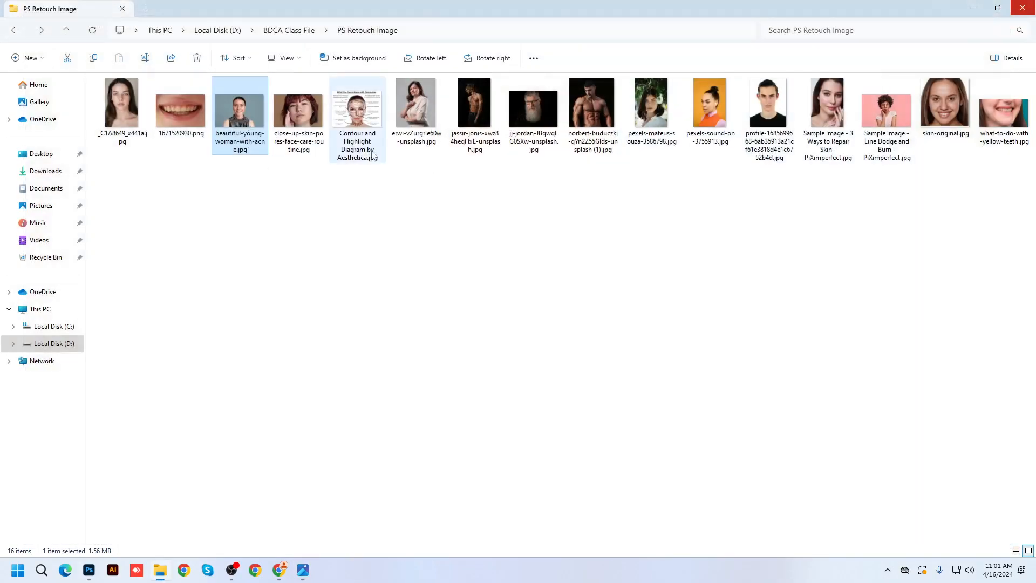
Preview pexels-sound-on-3755913.jpg and close-up-skin-pores-face-care-routine.jpg from the retouch folder.
double_click(305, 108)
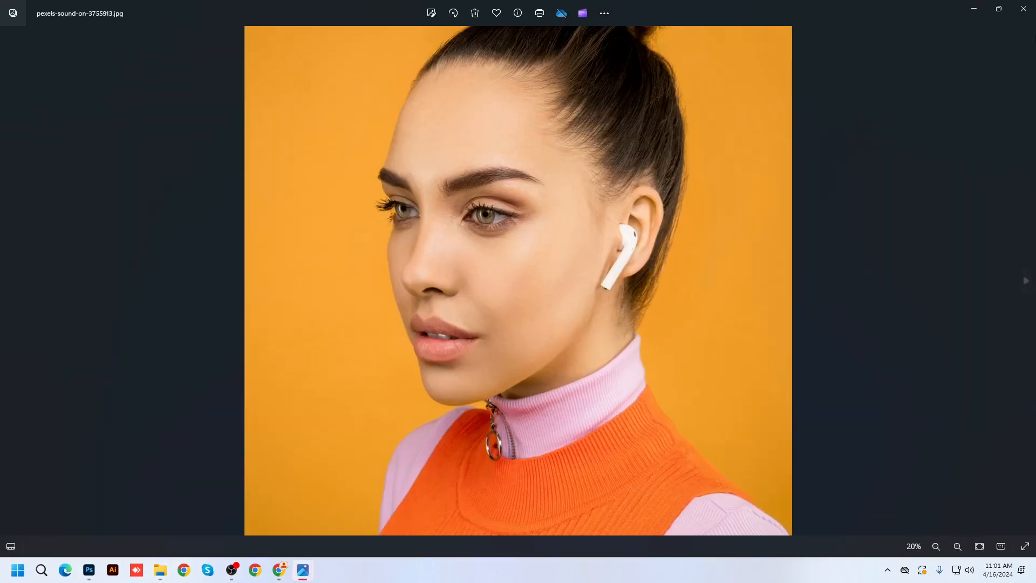
click(1023, 8)
double_click(298, 123)
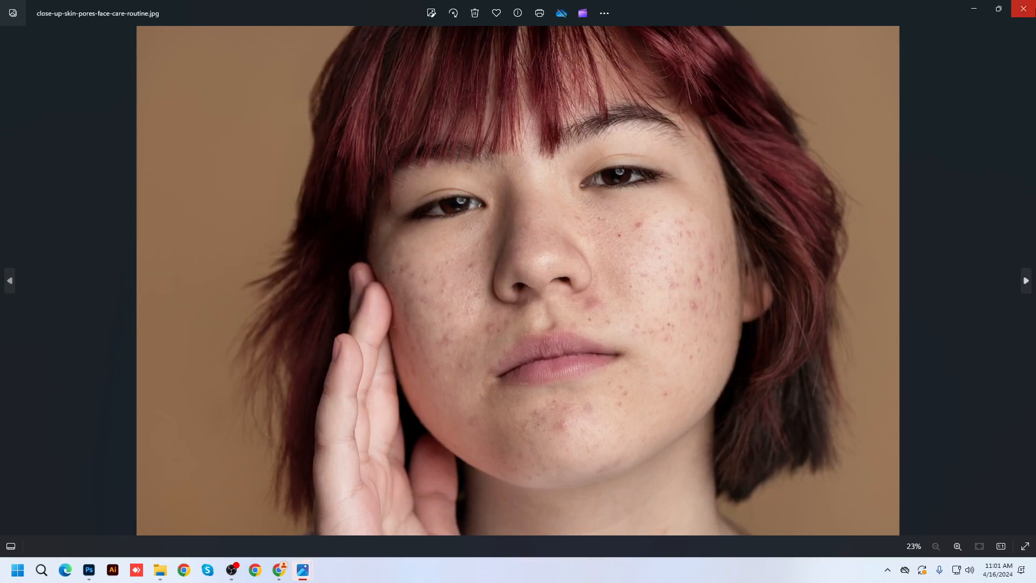
click(1023, 8)
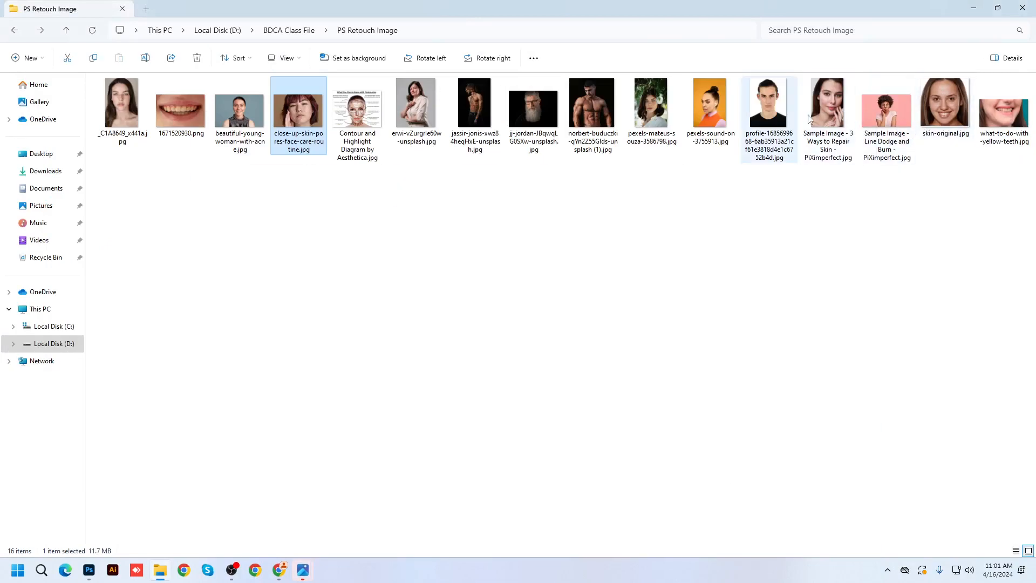
Preview the "3 Ways to Repair Skin" sample image up close and view the contour and highlight diagram.
double_click(826, 116)
click(258, 27)
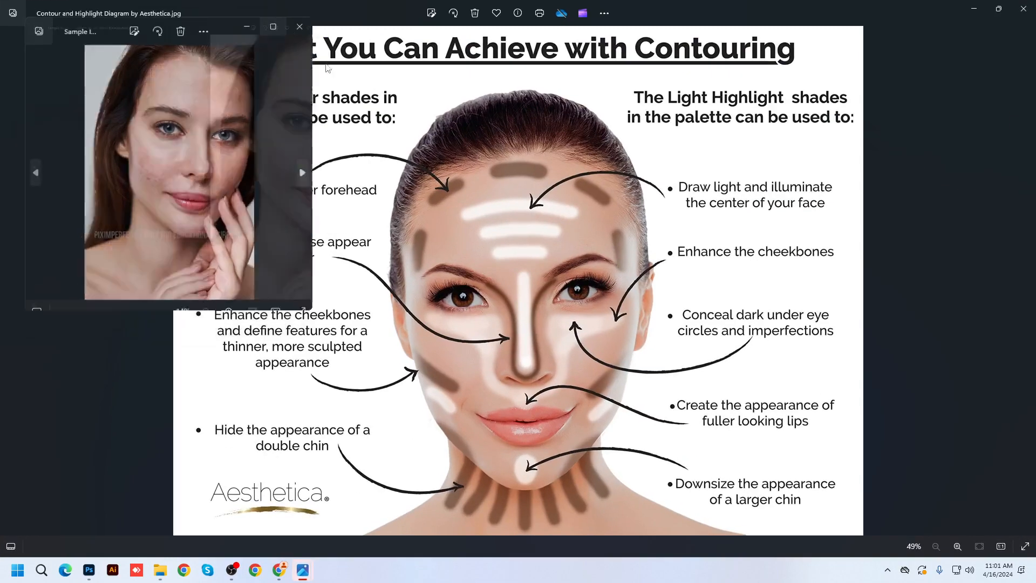
scroll(526, 289, up, 3)
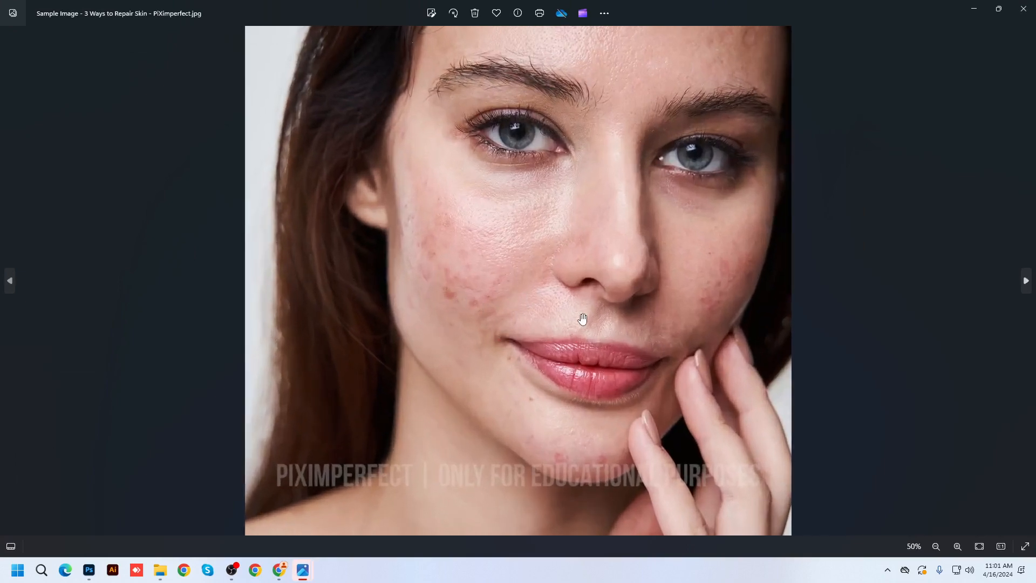
click(1032, 10)
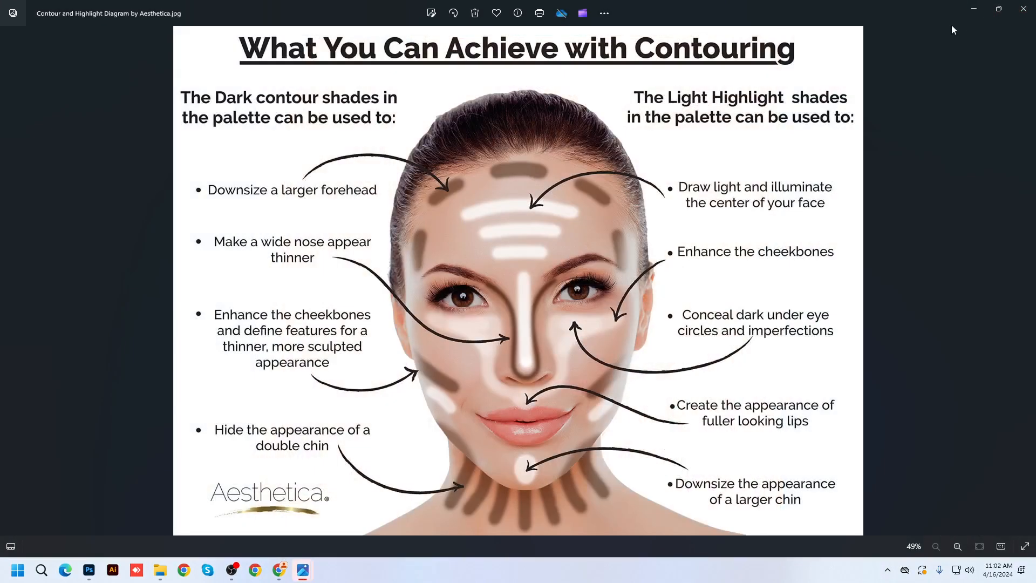
click(973, 12)
Preview beautiful-young-woman-with-acne.jpg again and open it from the folder in Photoshop as a separate document.
double_click(239, 110)
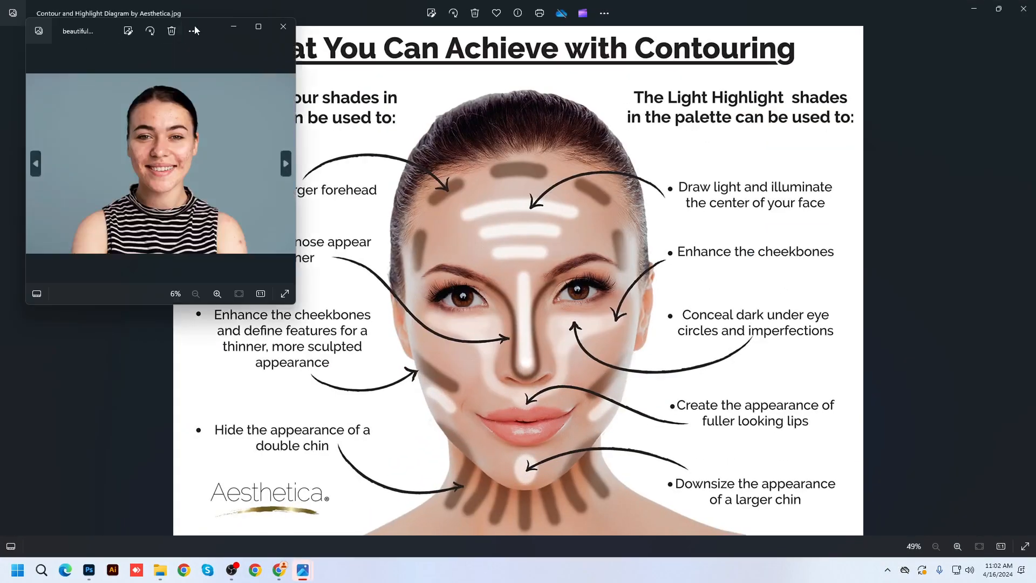
click(258, 26)
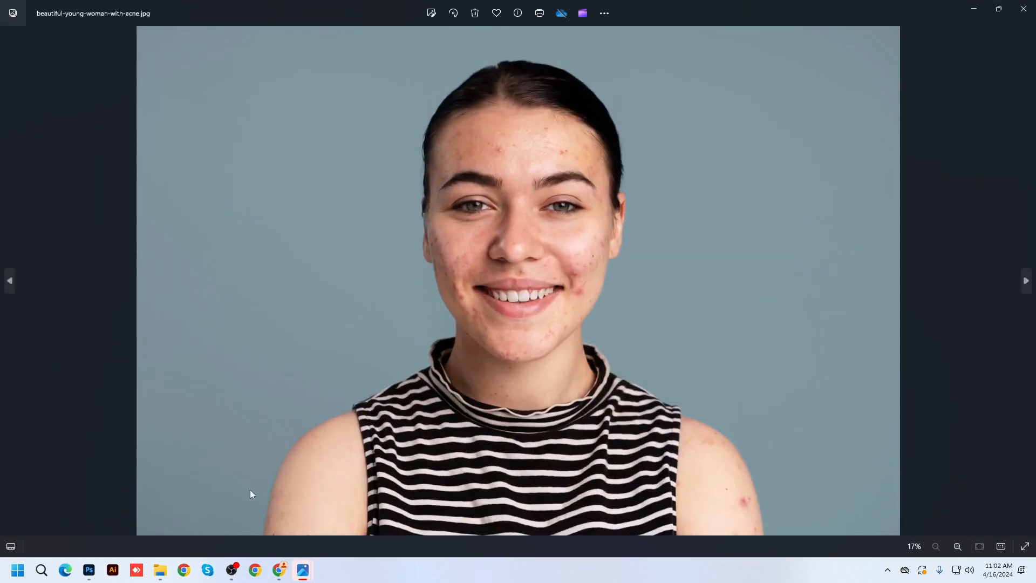
click(162, 571)
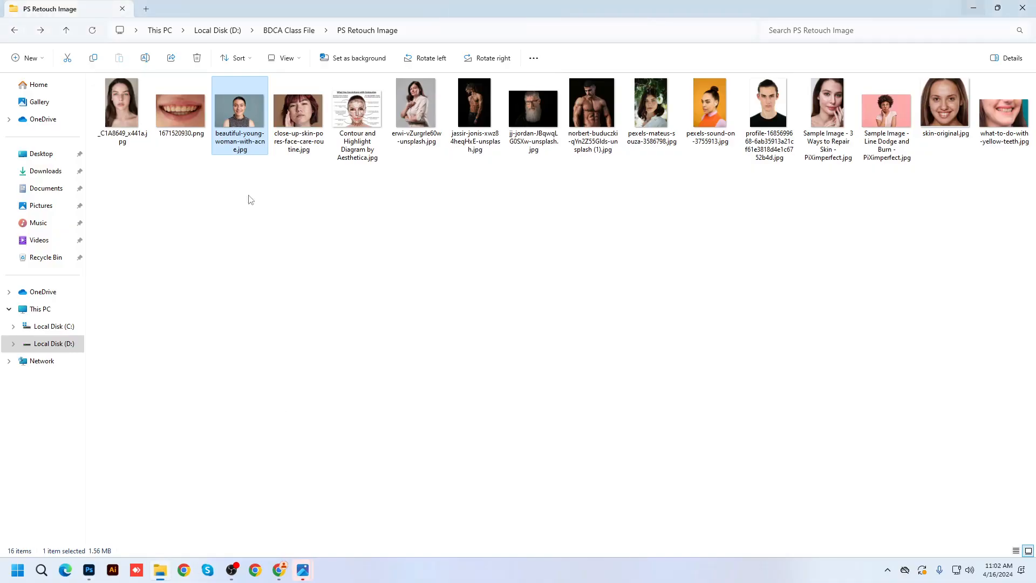
drag(263, 108, 253, 19)
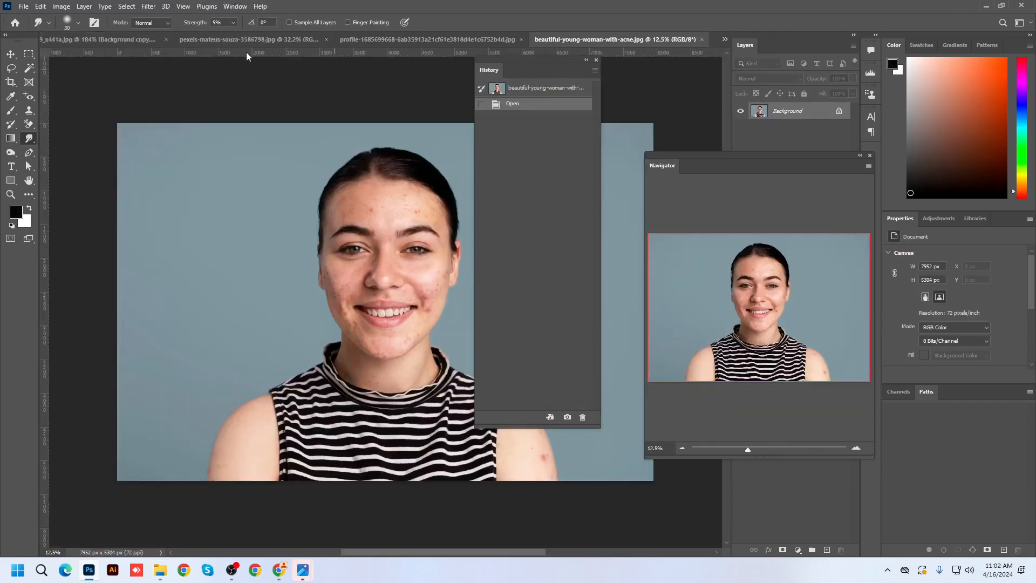
Close the three earlier portrait documents without saving, leaving only beautiful-young-woman-with-acne.jpg open.
click(165, 40)
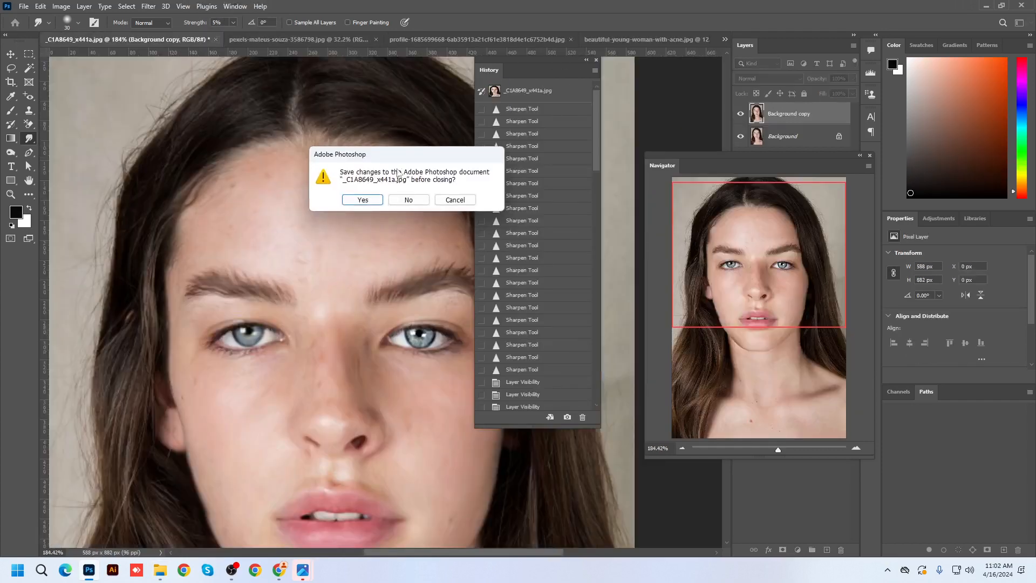
click(409, 199)
click(158, 41)
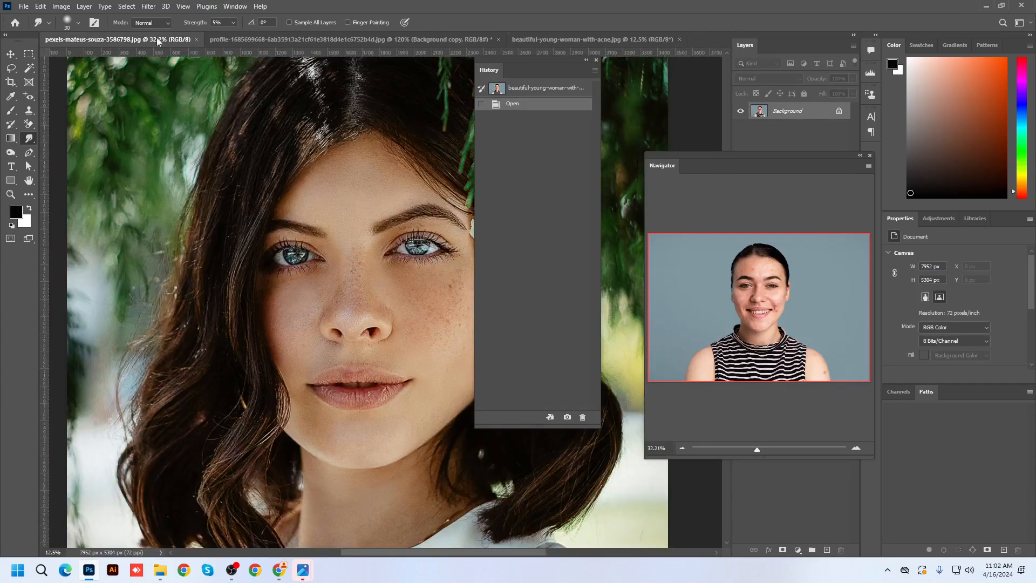
click(196, 40)
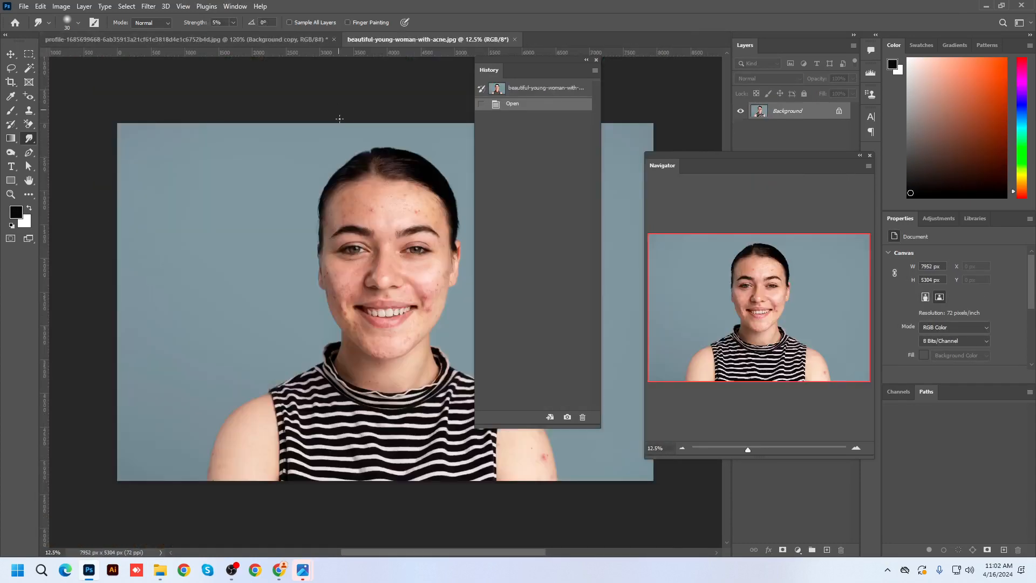
click(258, 38)
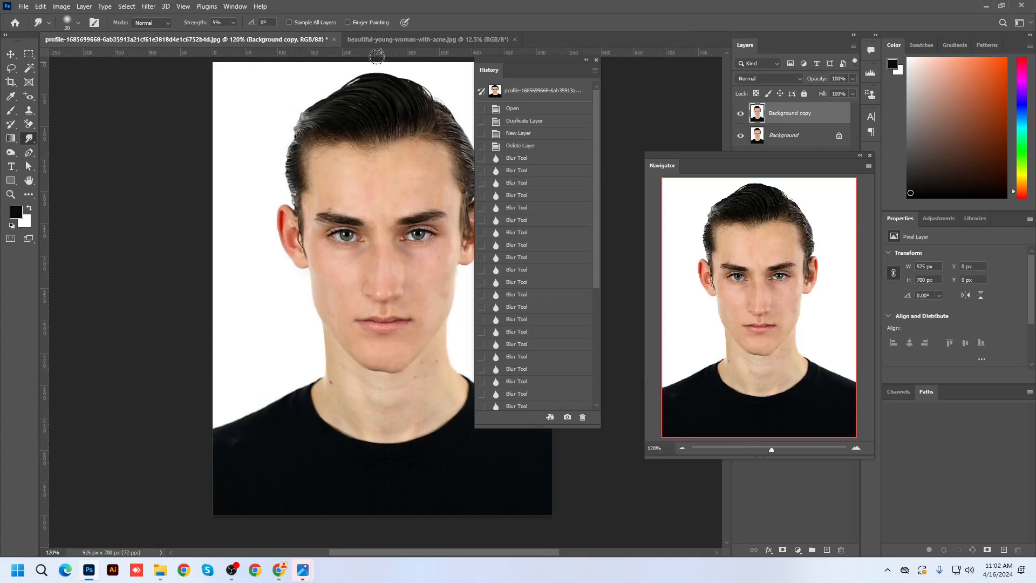
click(333, 40)
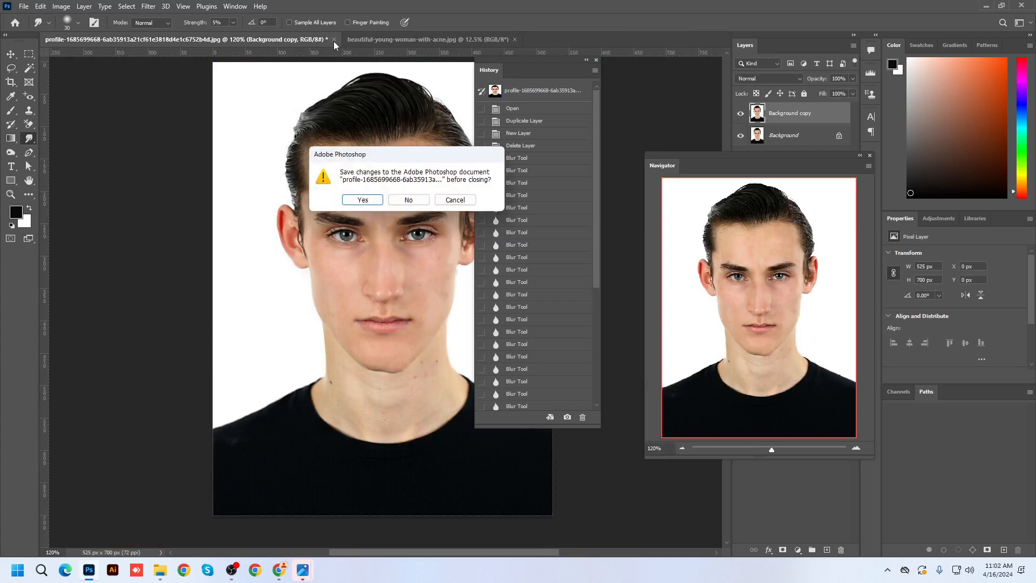
click(408, 199)
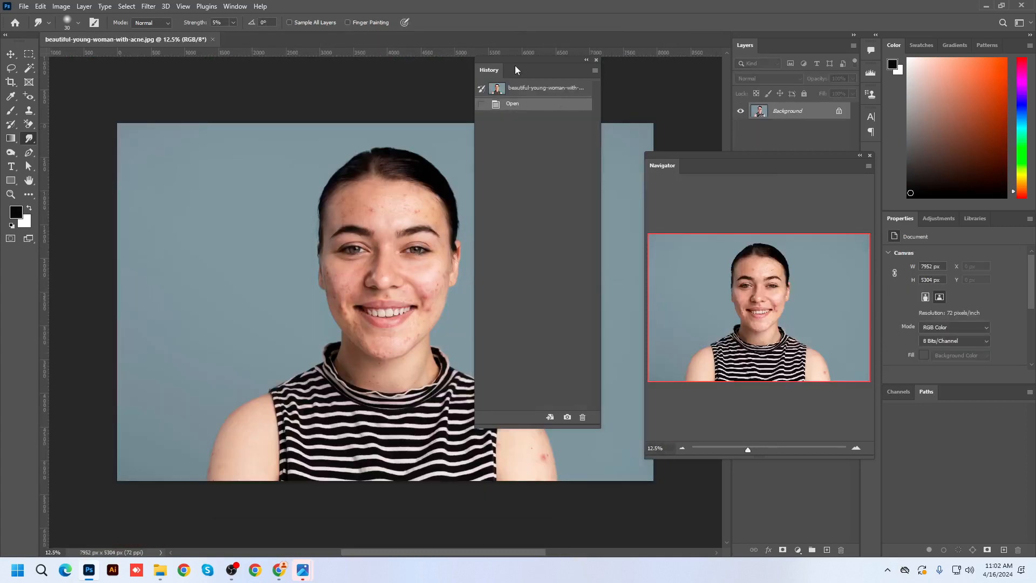
Move the History panel away from the woman's face and examine the acne on her forehead and cheeks.
drag(515, 66, 605, 74)
scroll(259, 216, up, 1)
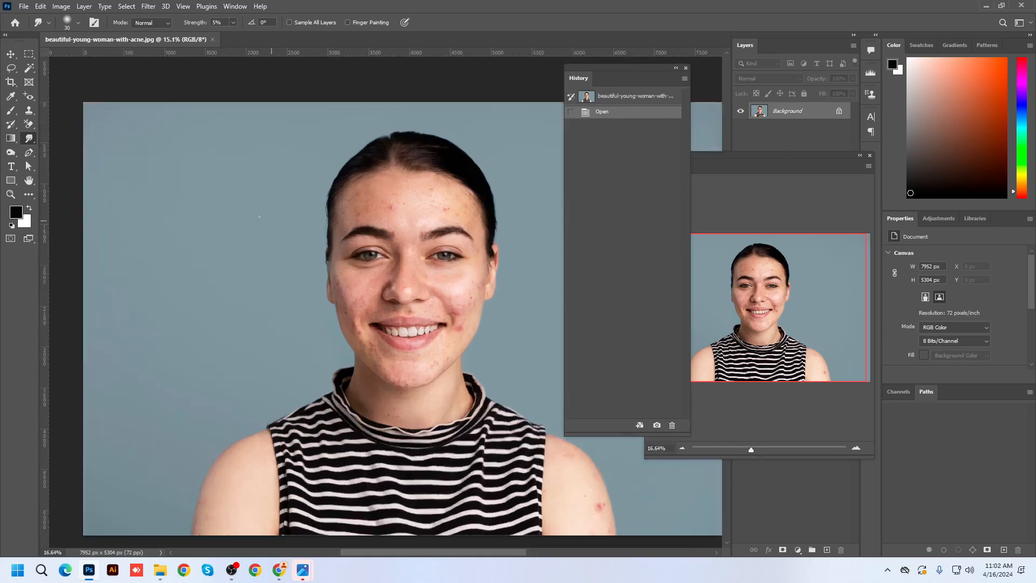
scroll(259, 216, up, 3)
drag(475, 308, 379, 276)
scroll(391, 230, up, 2)
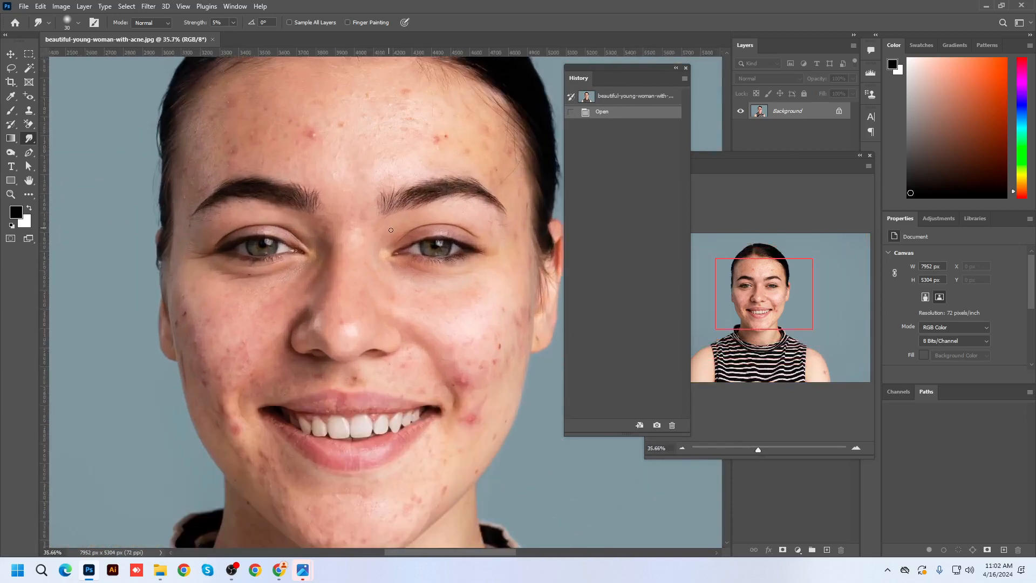
scroll(513, 309, up, 2)
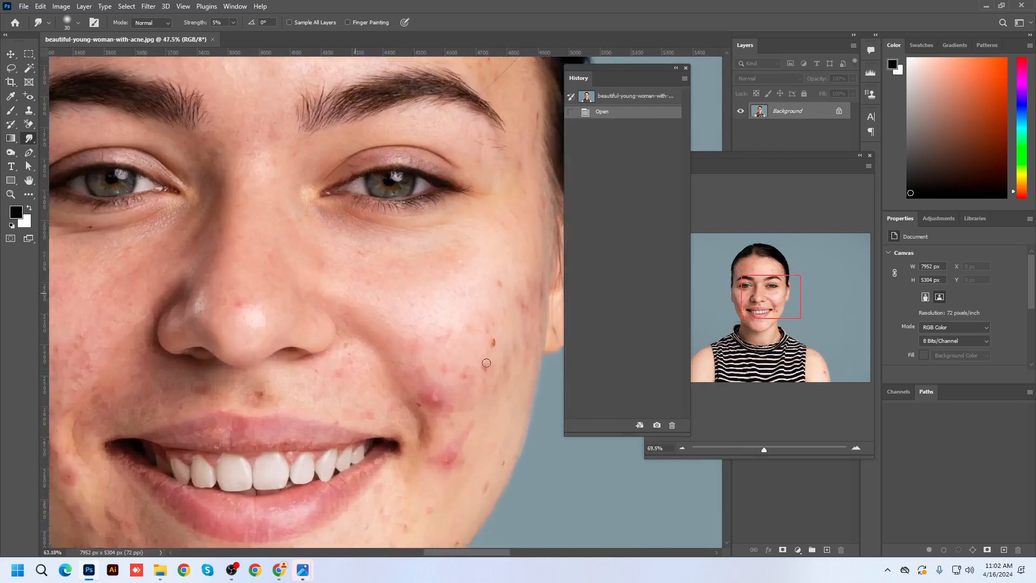
Examine the acne on the cheeks, forehead and around the mouth up close and in the whole portrait.
scroll(392, 320, down, 3)
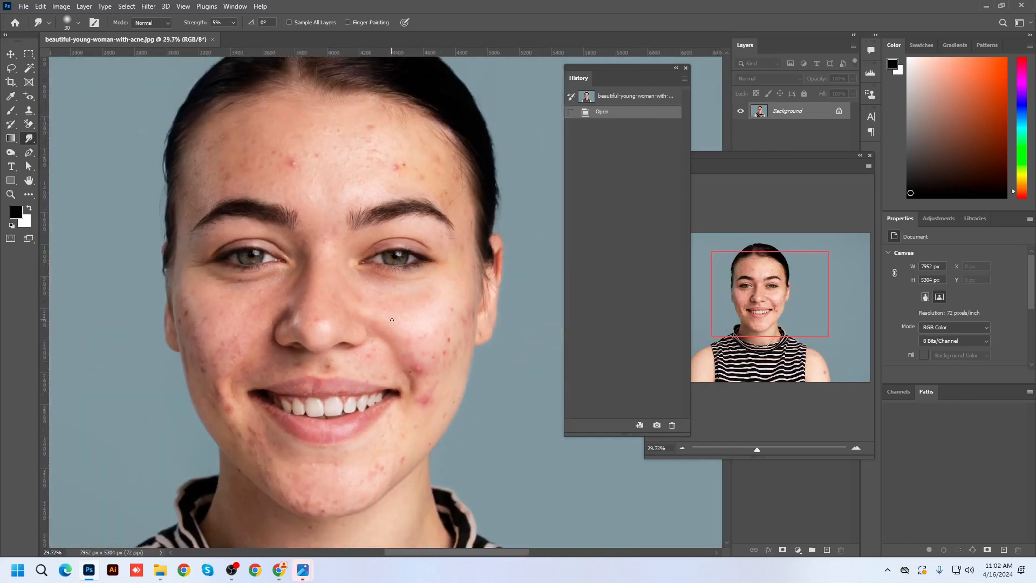
scroll(393, 308, up, 2)
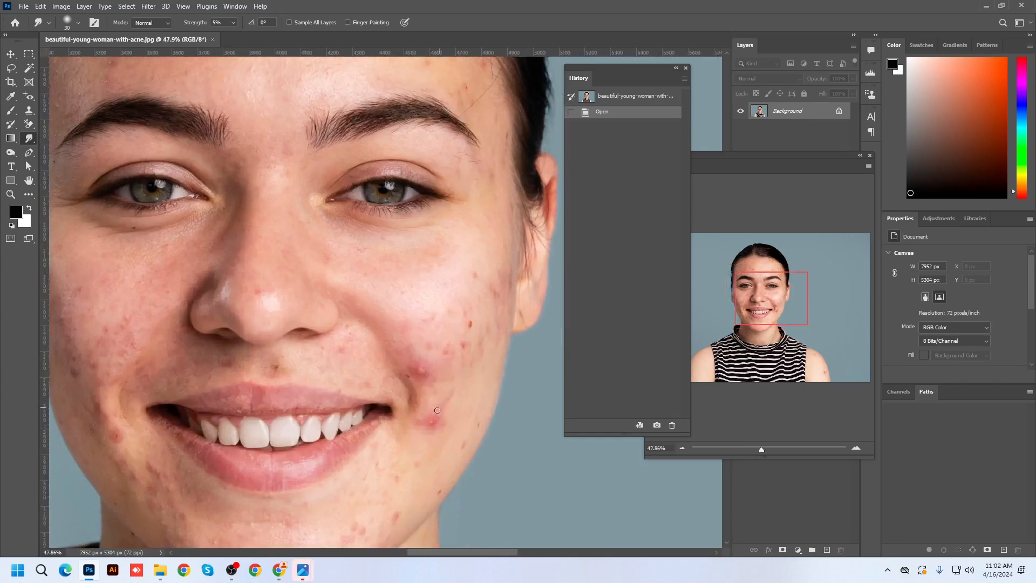
scroll(359, 325, down, 3)
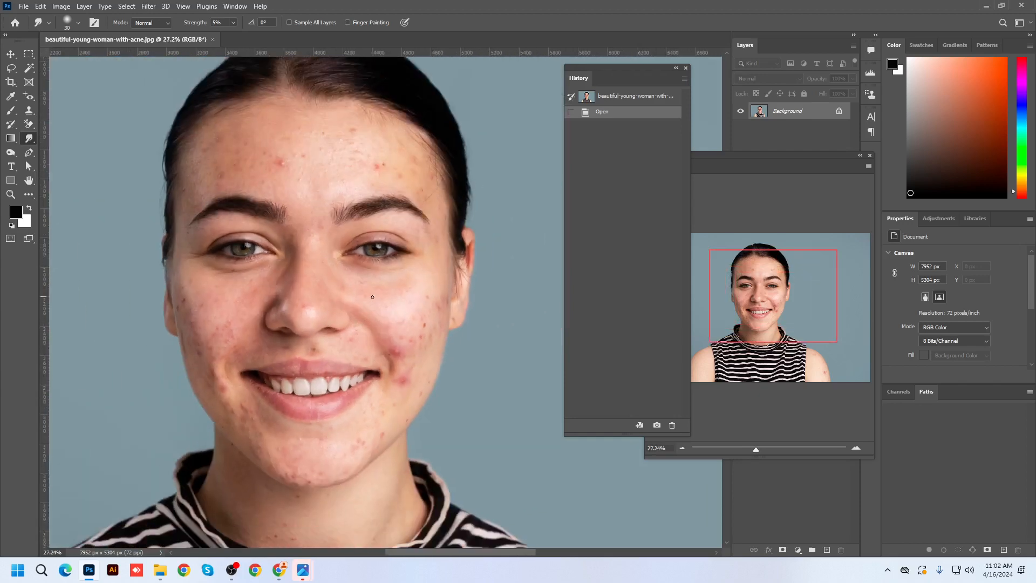
scroll(372, 293, up, 1)
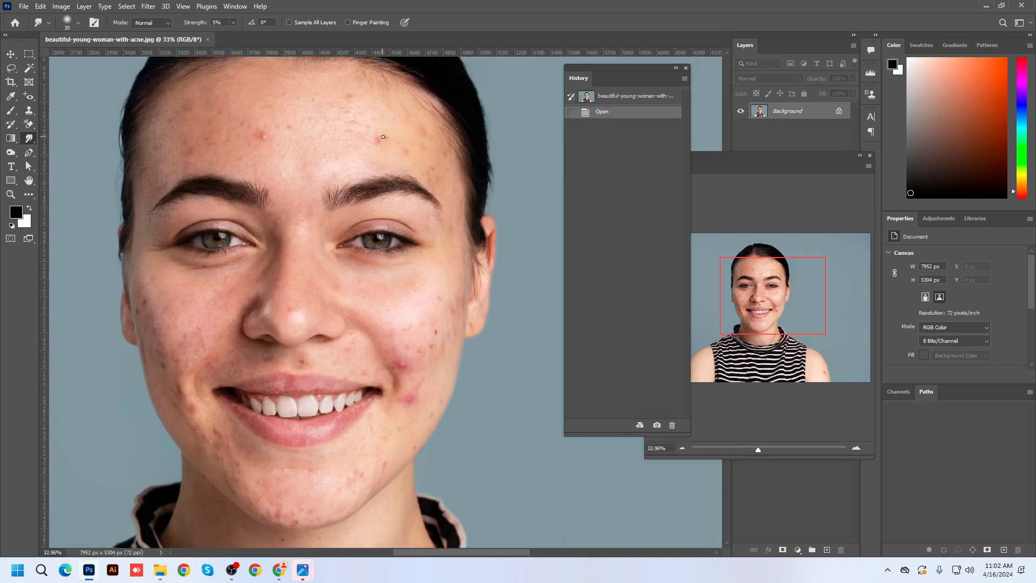
scroll(413, 366, up, 2)
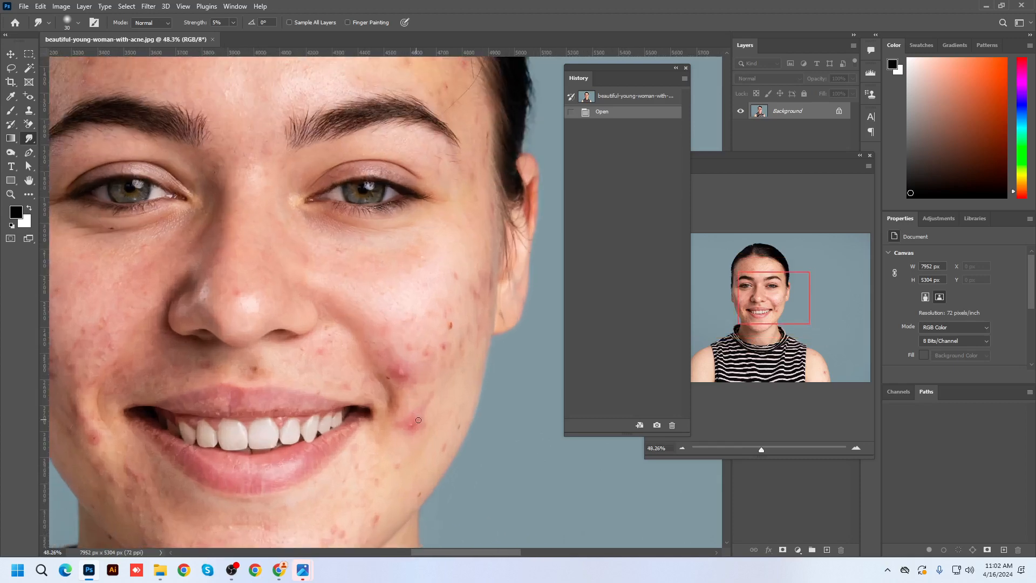
scroll(426, 370, up, 2)
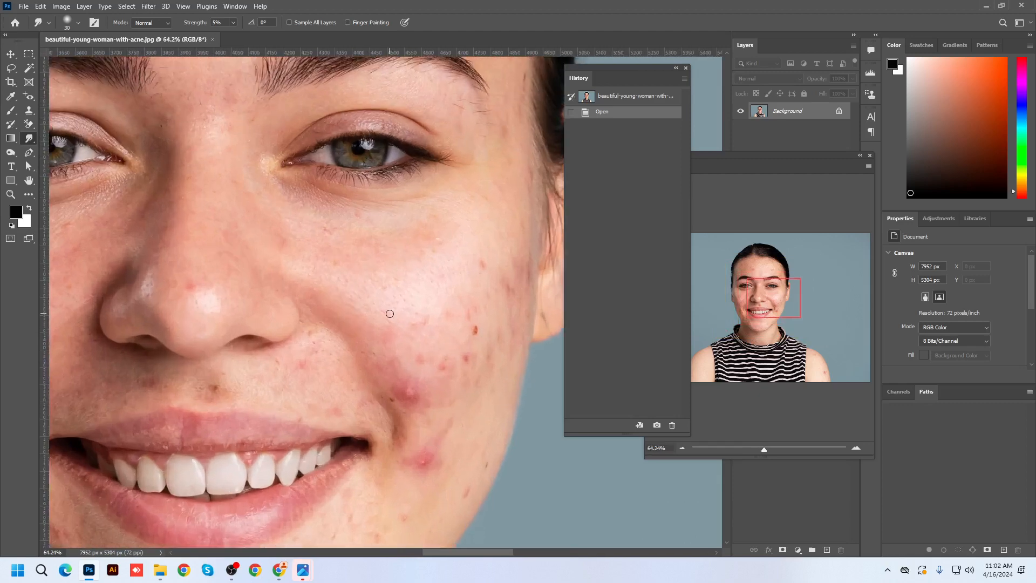
scroll(393, 306, down, 5)
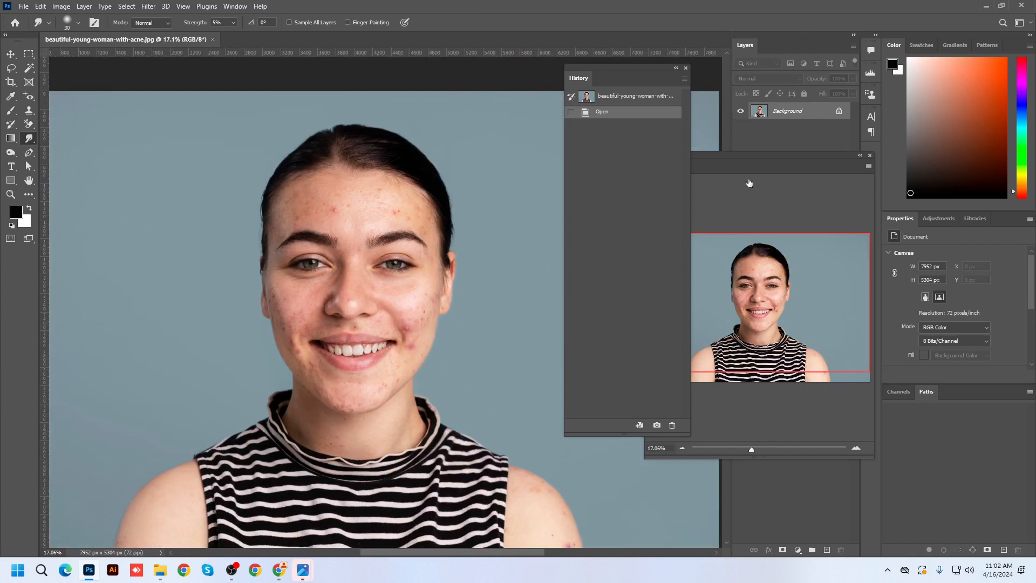
Duplicate the Background layer, moving the Navigator panel clear of the Layers panel for it.
drag(791, 114, 848, 163)
drag(785, 161, 600, 223)
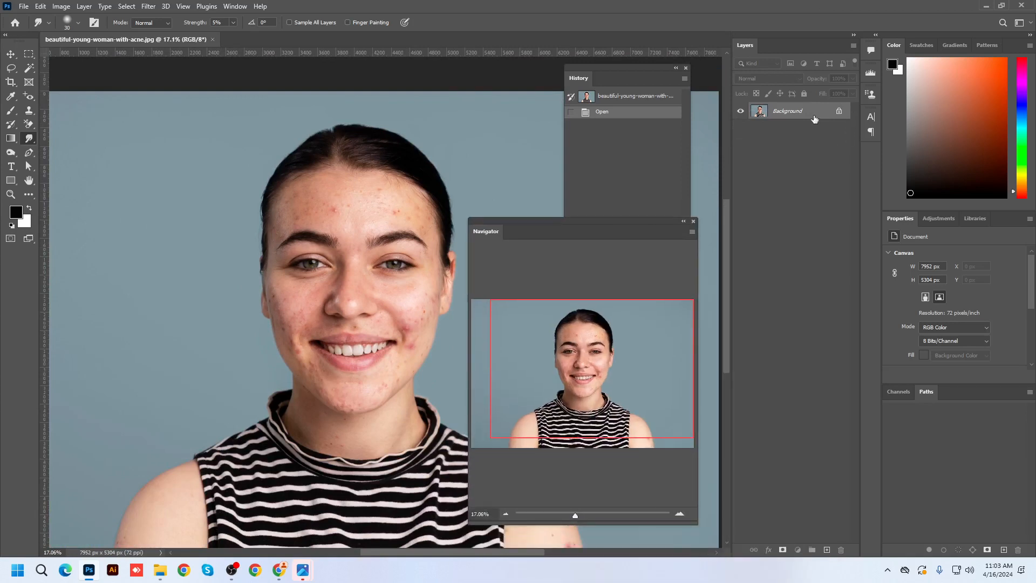
drag(814, 119, 825, 548)
drag(595, 221, 774, 180)
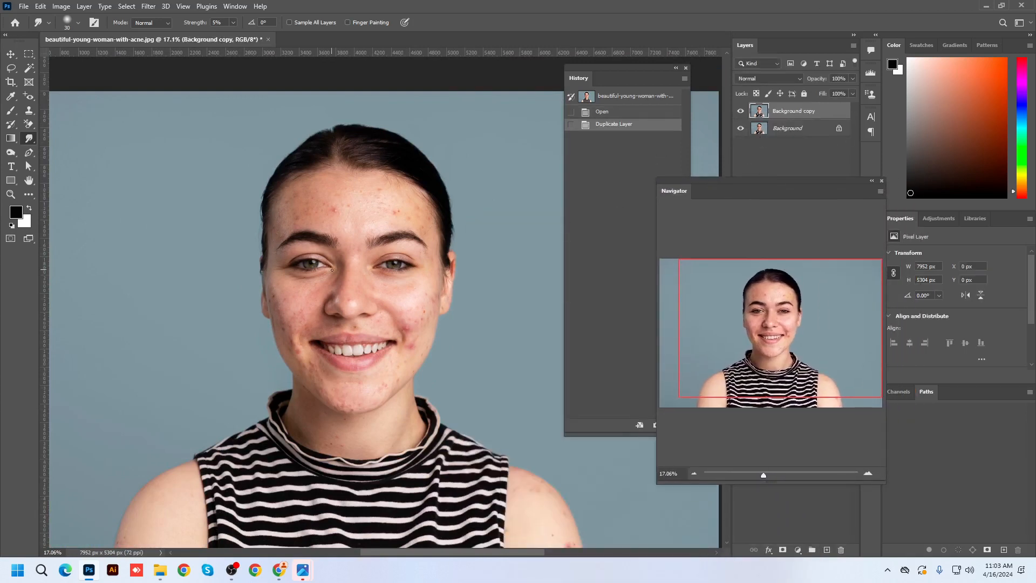
Examine the forehead and cheek blemishes on the duplicated layer at several magnifications.
scroll(332, 270, up, 1)
click(23, 6)
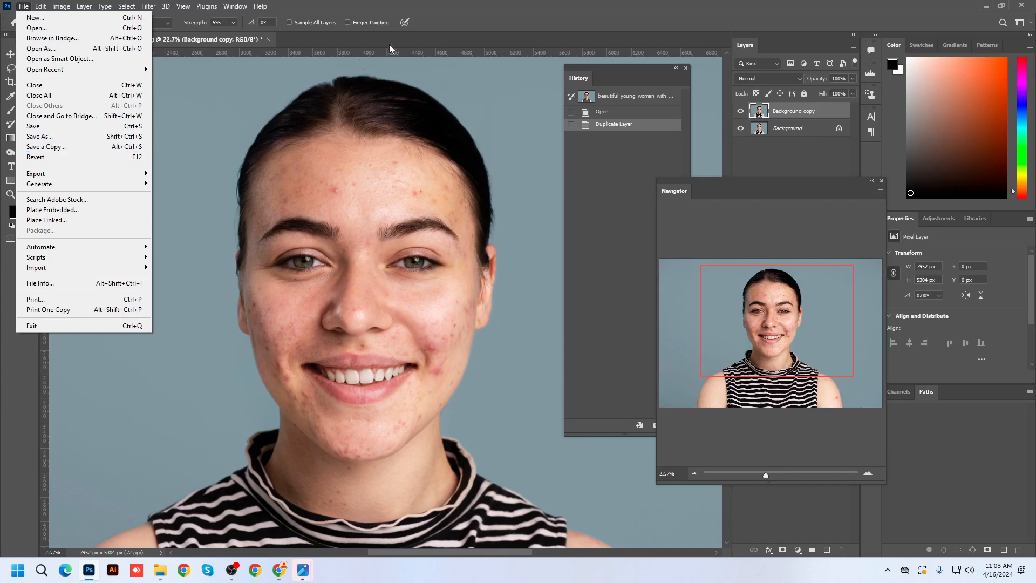
click(452, 29)
scroll(379, 298, up, 1)
scroll(379, 298, up, 1)
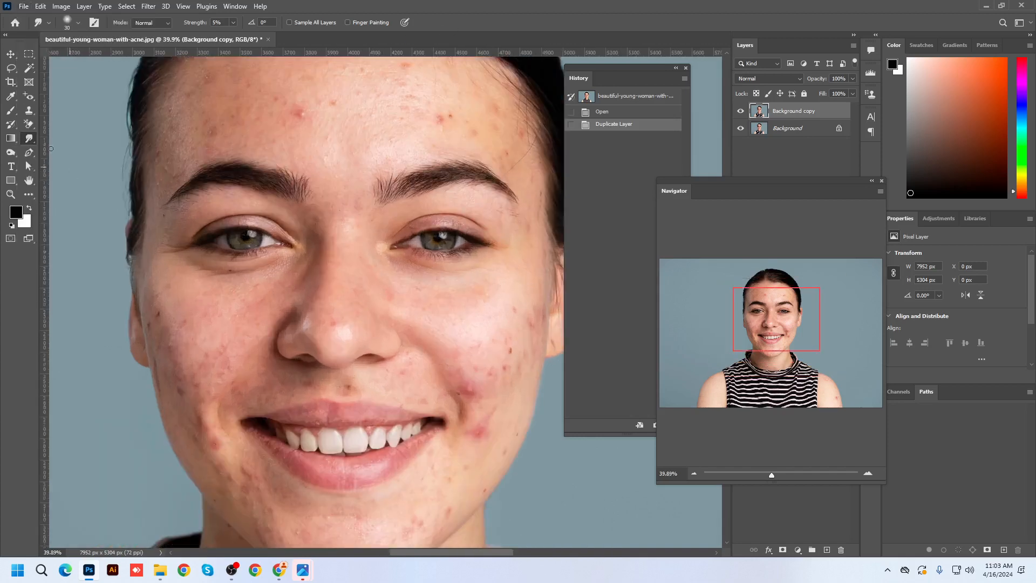
scroll(296, 113, up, 2)
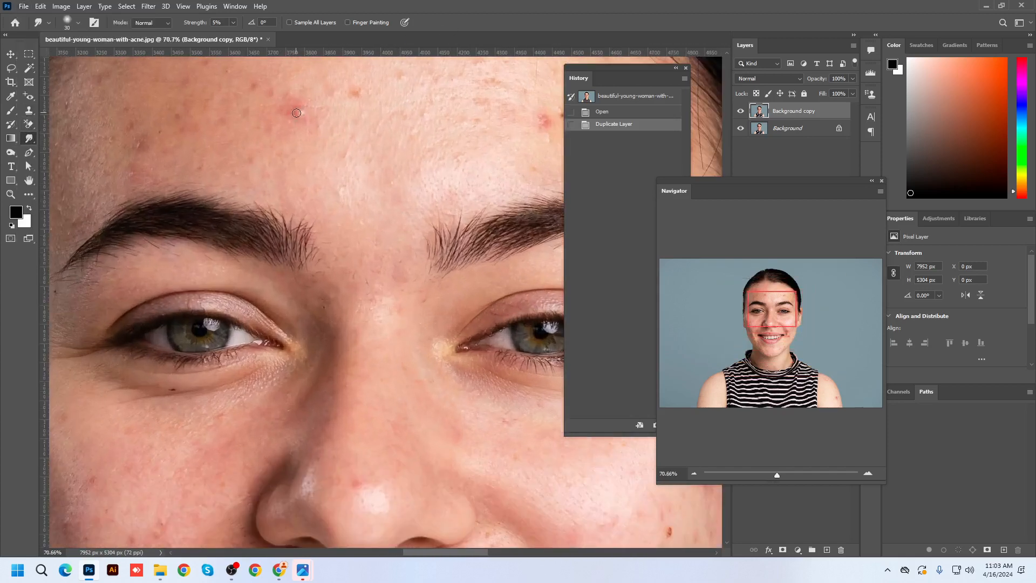
scroll(296, 113, down, 3)
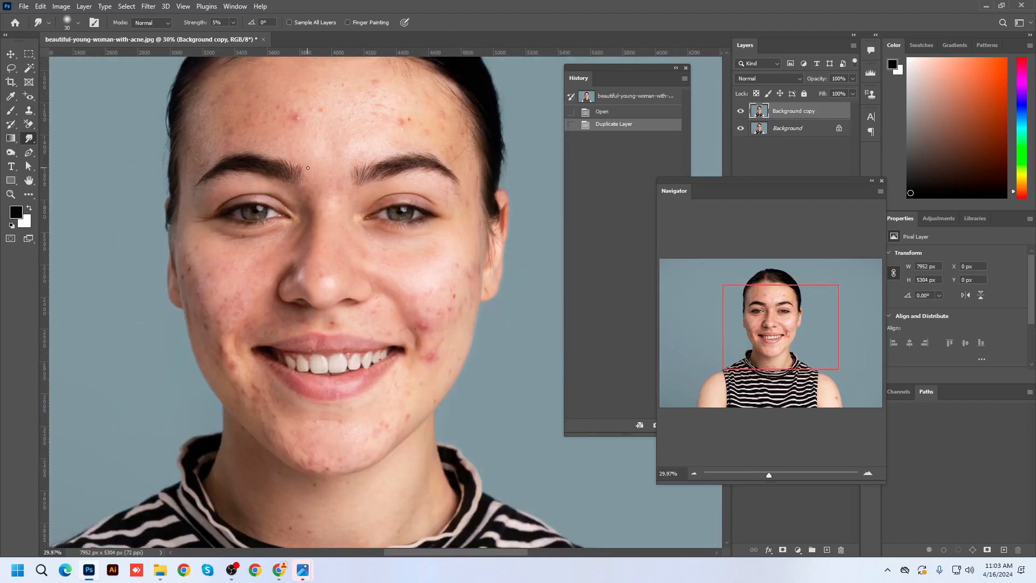
scroll(311, 137, up, 1)
scroll(308, 143, up, 1)
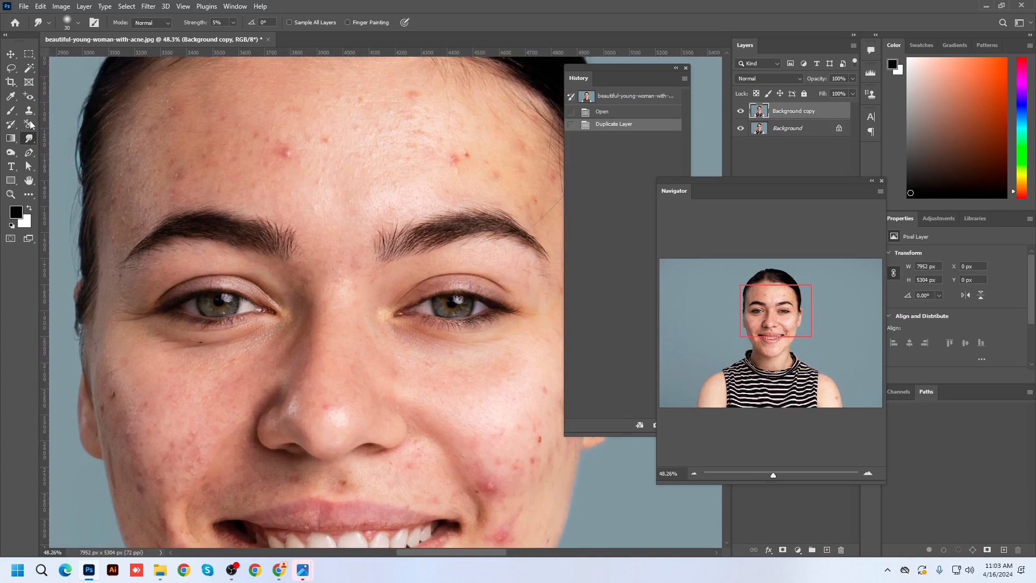
click(30, 98)
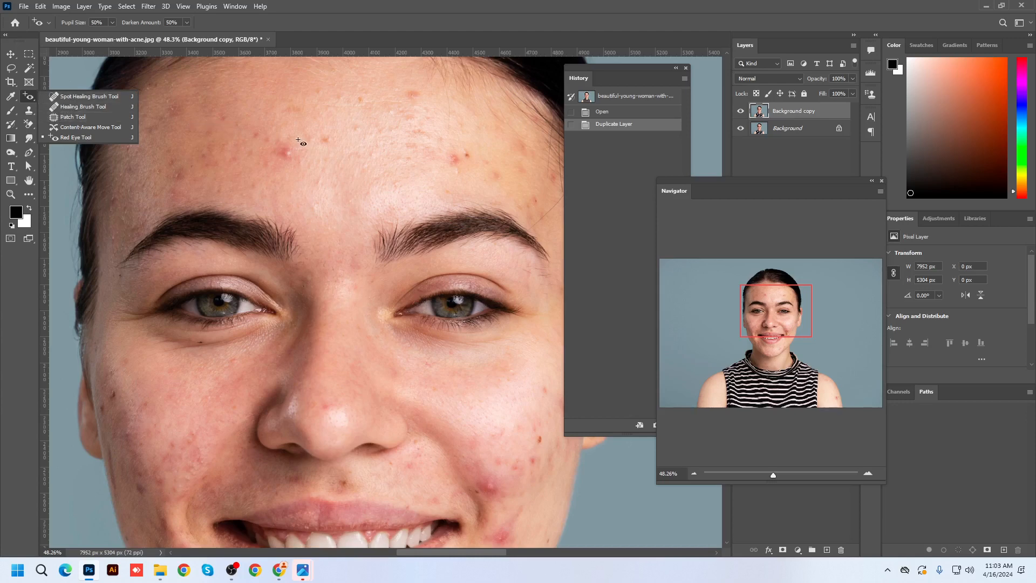
click(83, 129)
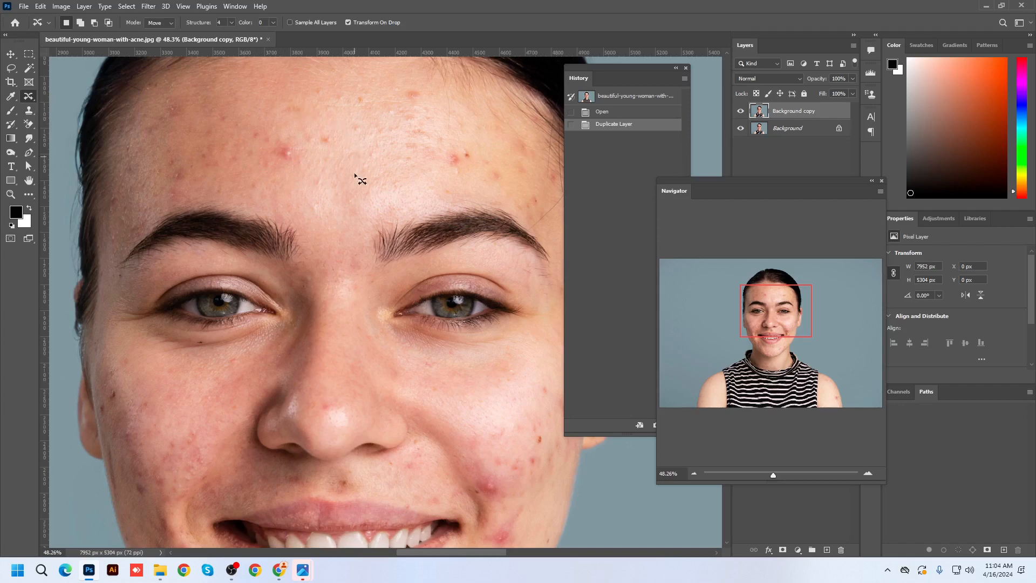
scroll(326, 199, down, 1)
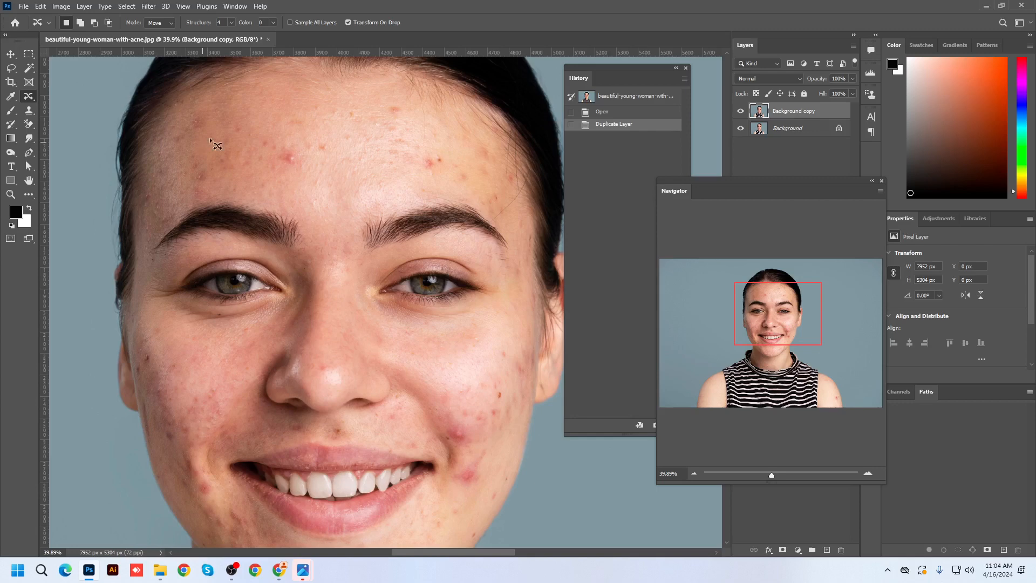
Switch to the Spot Healing Brush and enlarge its size to 125 px.
right_click(24, 98)
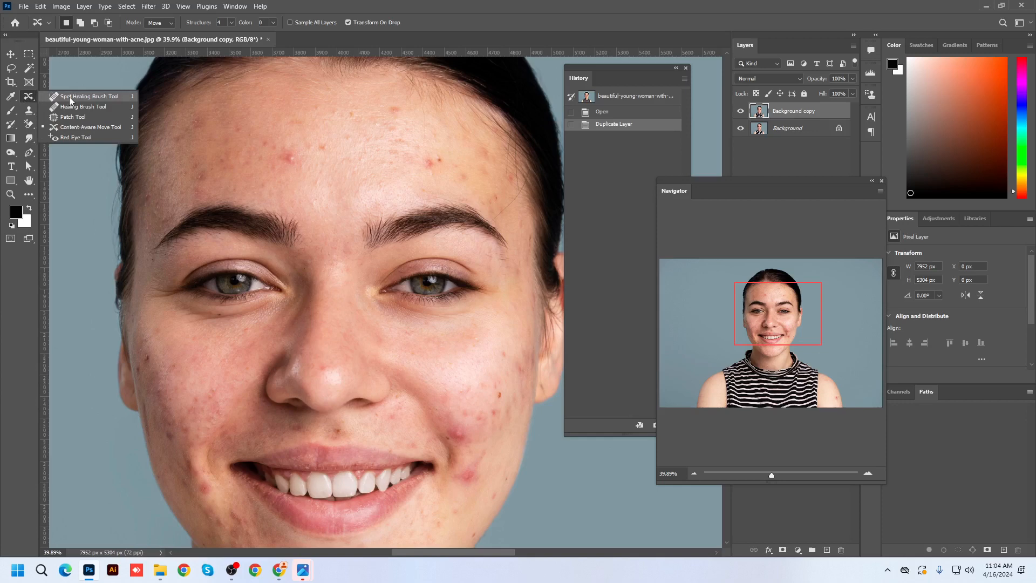
click(70, 101)
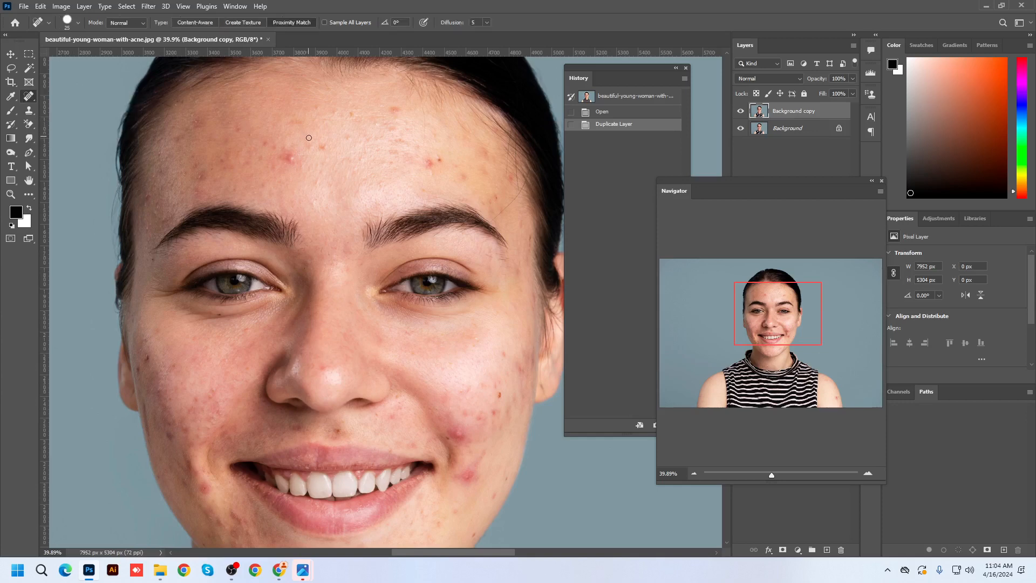
key(bracketright)
key(bracketright)
key(bracketright)
key(bracketright)
key(bracketright)
key(bracketright)
key(bracketright)
key(bracketright)
Convert the Background copy layer to a smart object and rasterize it back to a pixel layer.
right_click(821, 114)
click(846, 251)
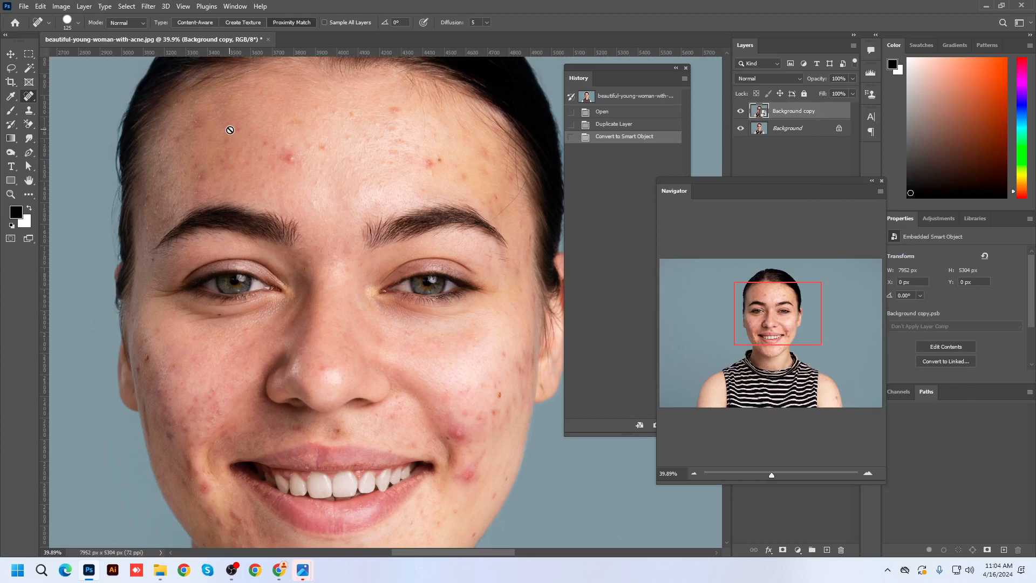
right_click(783, 114)
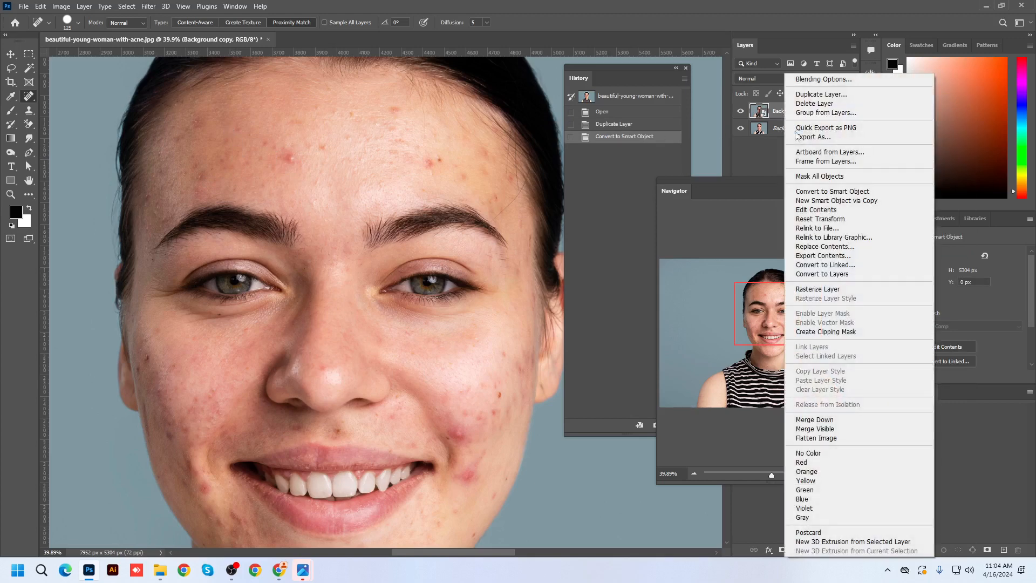
click(815, 290)
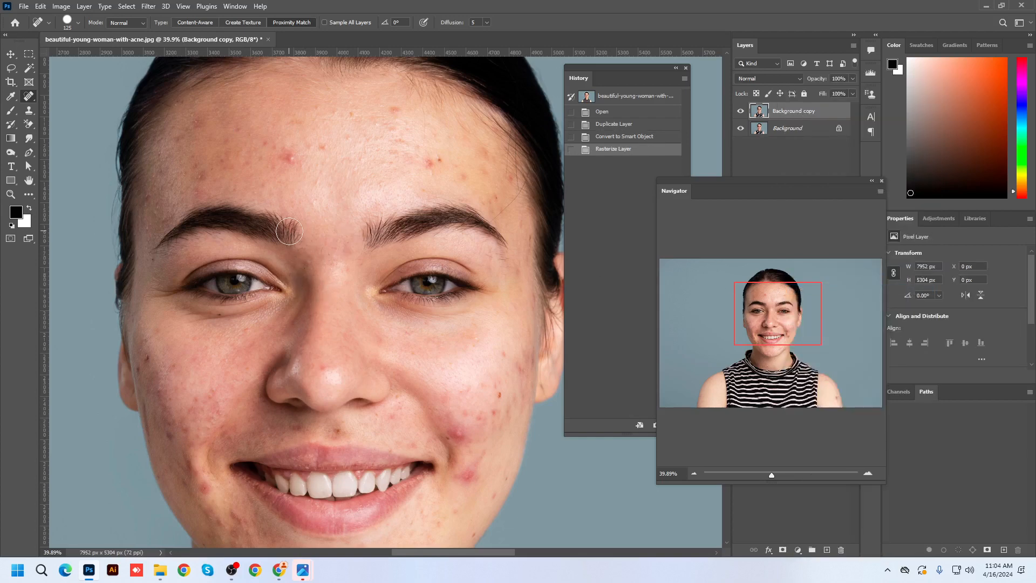
Reduce the healing brush to 80 px and heal the red spots in the middle of the forehead.
key(bracketleft)
key(bracketleft)
key(bracketleft)
key(bracketleft)
click(293, 157)
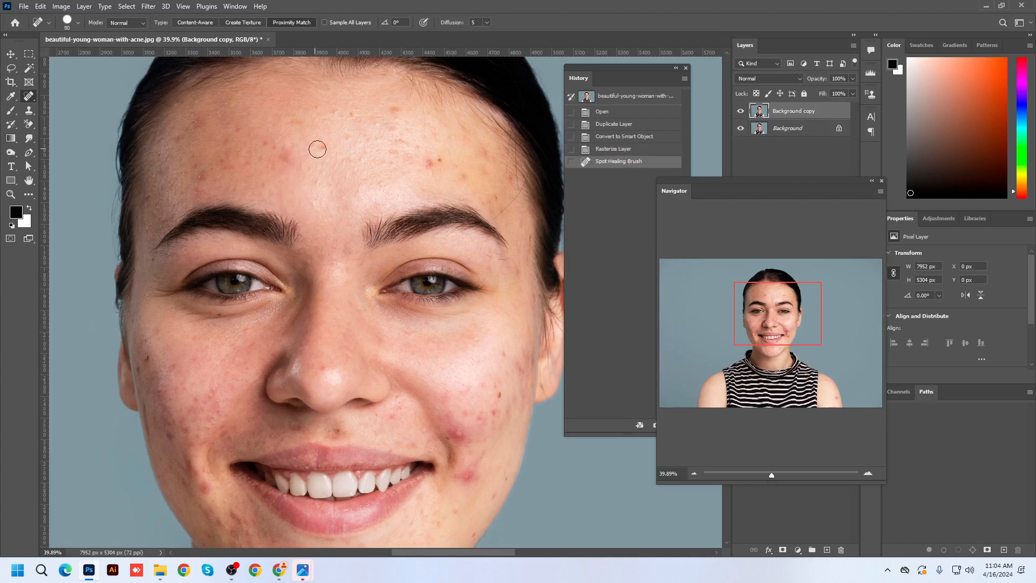
click(318, 151)
click(290, 159)
Heal the upper forehead spot and the blemishes above the image-right eyebrow with a 60 px brush.
key(bracketleft)
key(bracketleft)
click(393, 112)
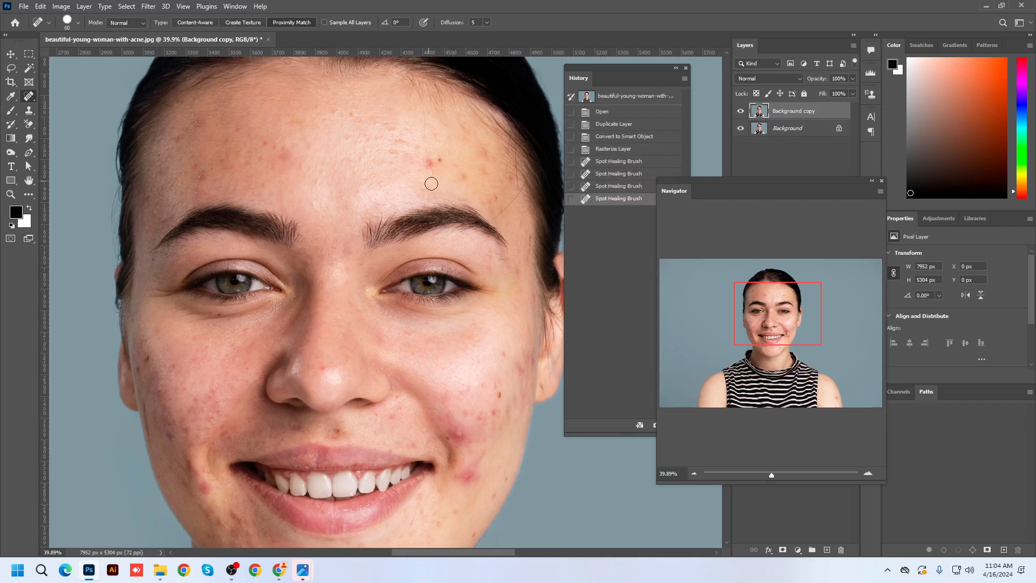
click(434, 163)
click(440, 157)
click(463, 175)
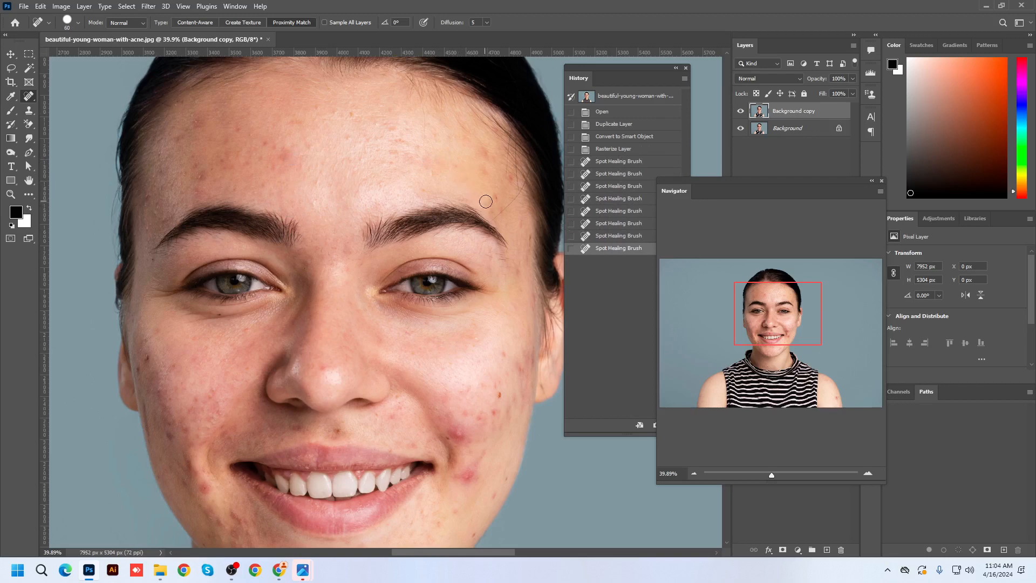
Reduce the healing brush to 45 px and heal the small spots at the image-right temple near the eyebrow's outer end.
key(bracketleft)
key(bracketleft)
click(501, 199)
click(497, 211)
click(494, 209)
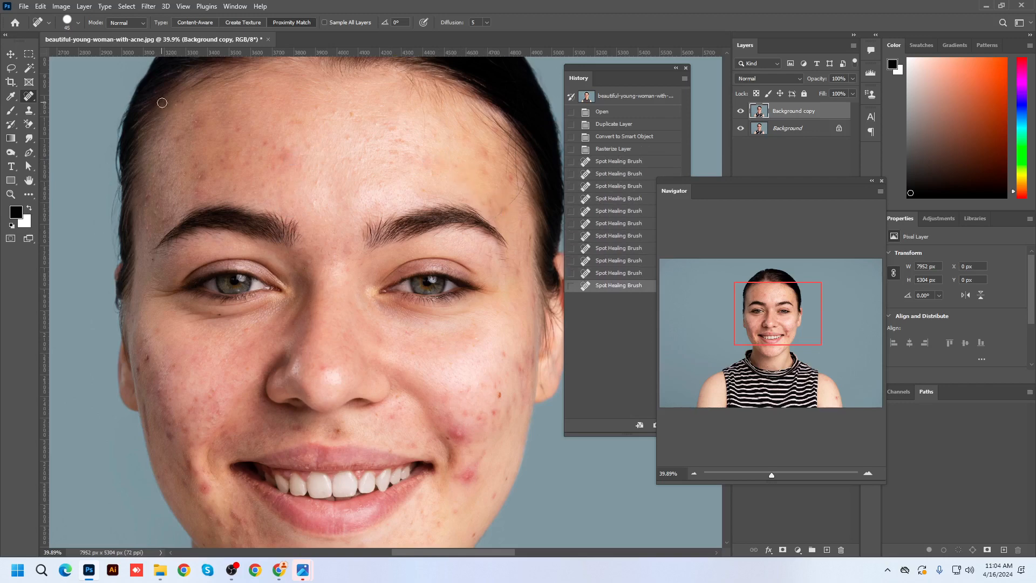
Heal the small blemishes along the image-left side of the forehead and temple.
click(200, 120)
click(195, 135)
click(201, 179)
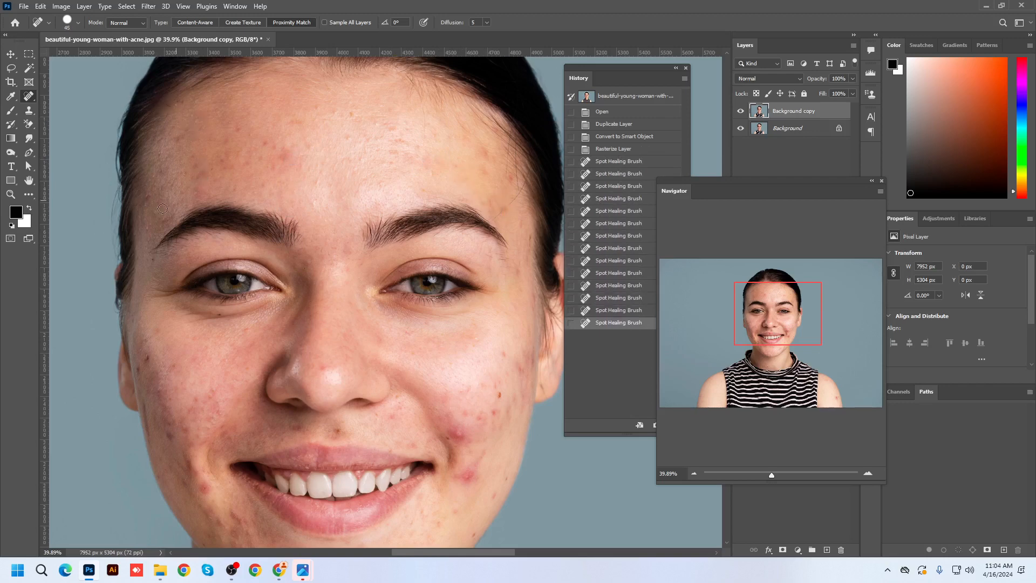
click(148, 199)
click(150, 229)
click(194, 190)
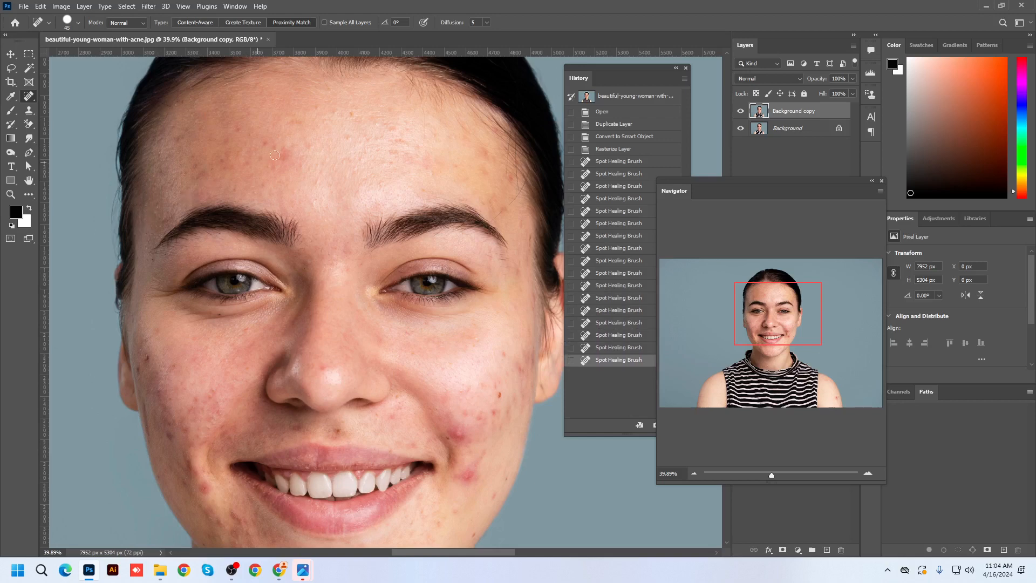
Heal the remaining spots across the central forehead, including the reddish mark above the image-left eyebrow.
click(284, 153)
click(266, 145)
click(274, 148)
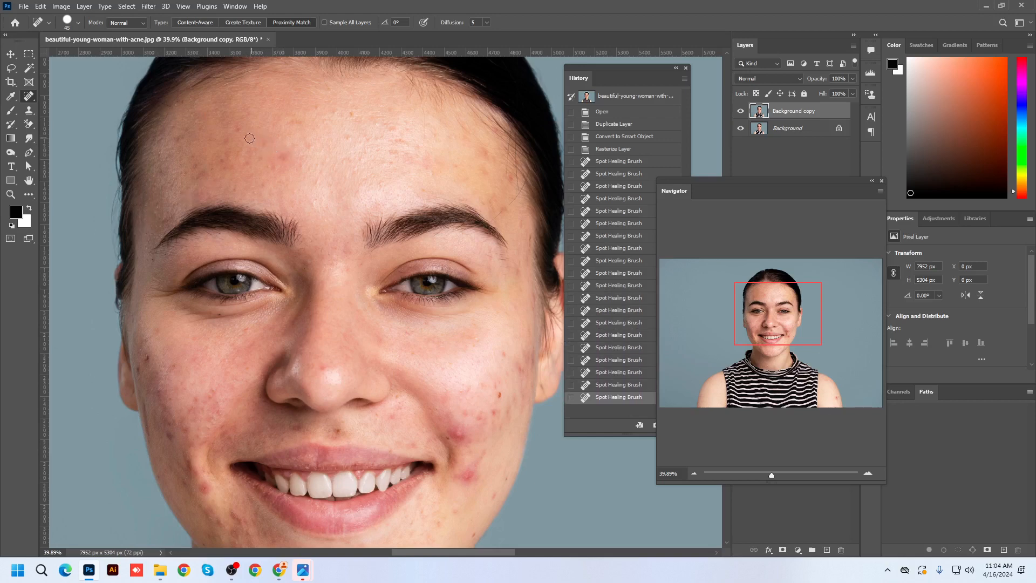
click(345, 115)
click(339, 145)
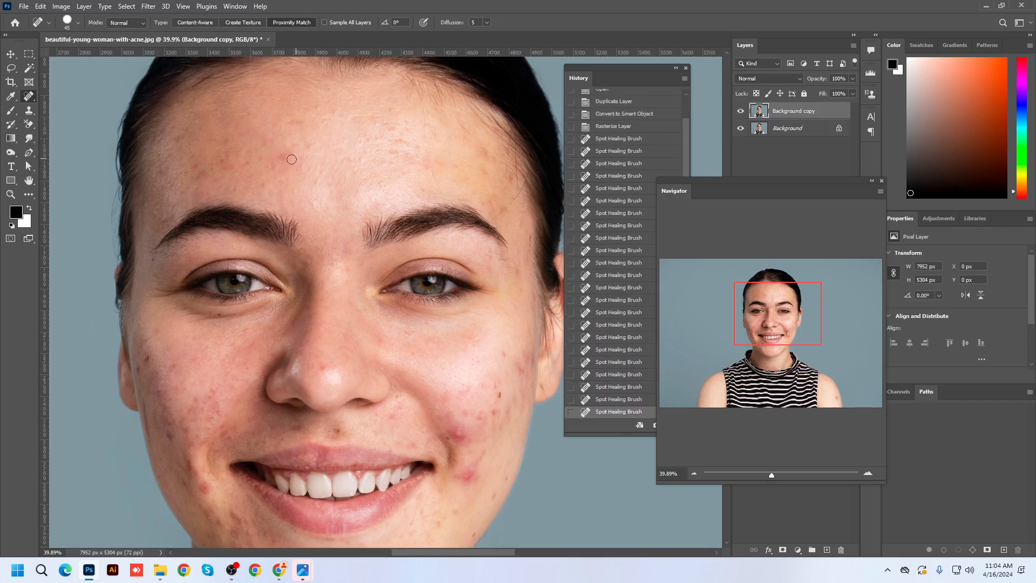
click(288, 159)
Heal the blemishes on the image-right temple, the dark cheek spot and the red pimple beside the mouth.
drag(462, 229, 316, 151)
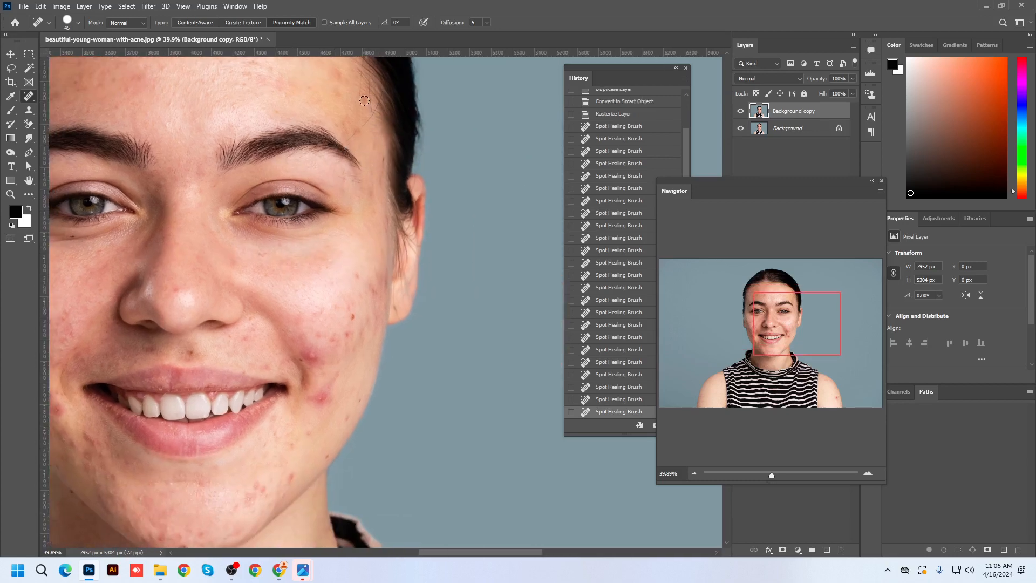
click(364, 100)
click(356, 134)
click(355, 318)
click(315, 357)
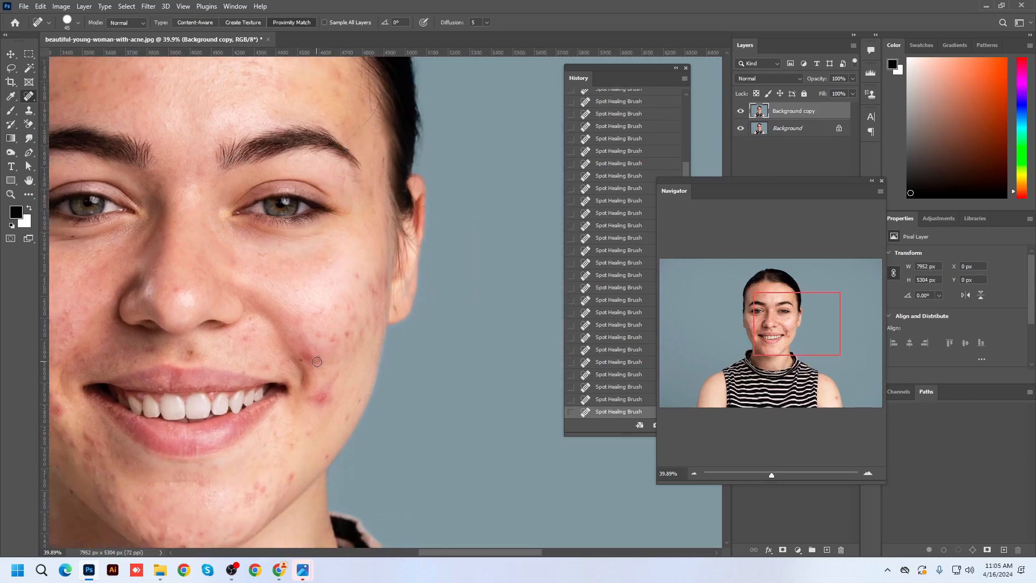
click(313, 354)
click(320, 363)
drag(351, 307, 352, 317)
Try healing the skin above the upper lip and enlarging the brush, and undo the last healing stroke.
drag(284, 340, 380, 309)
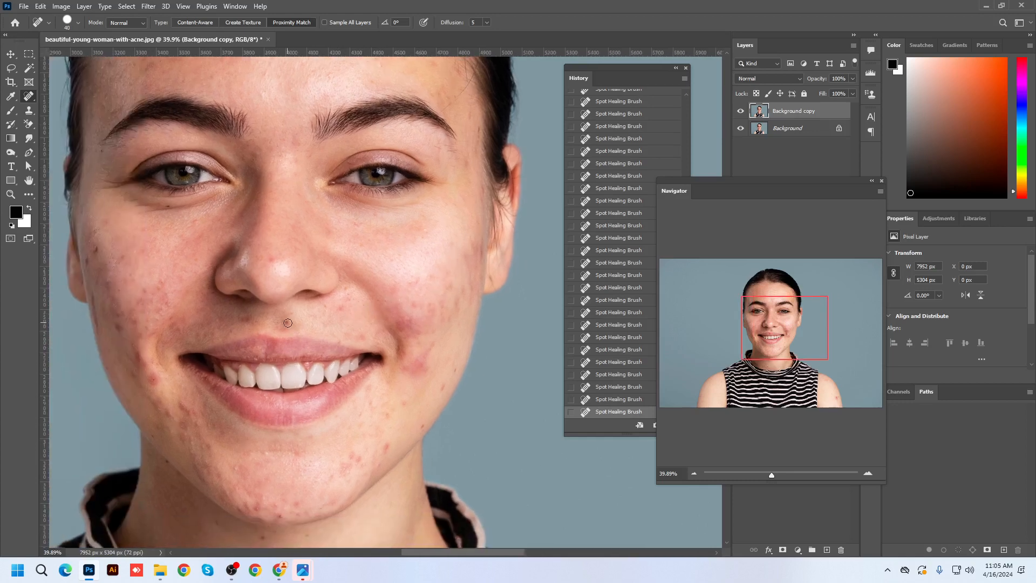
drag(237, 320, 253, 320)
key(bracketright)
key(bracketright)
key(bracketright)
key(bracketright)
key(bracketright)
key(bracketright)
key(bracketright)
key(bracketleft)
key(bracketleft)
key(bracketleft)
key(bracketleft)
key(ctrl+z)
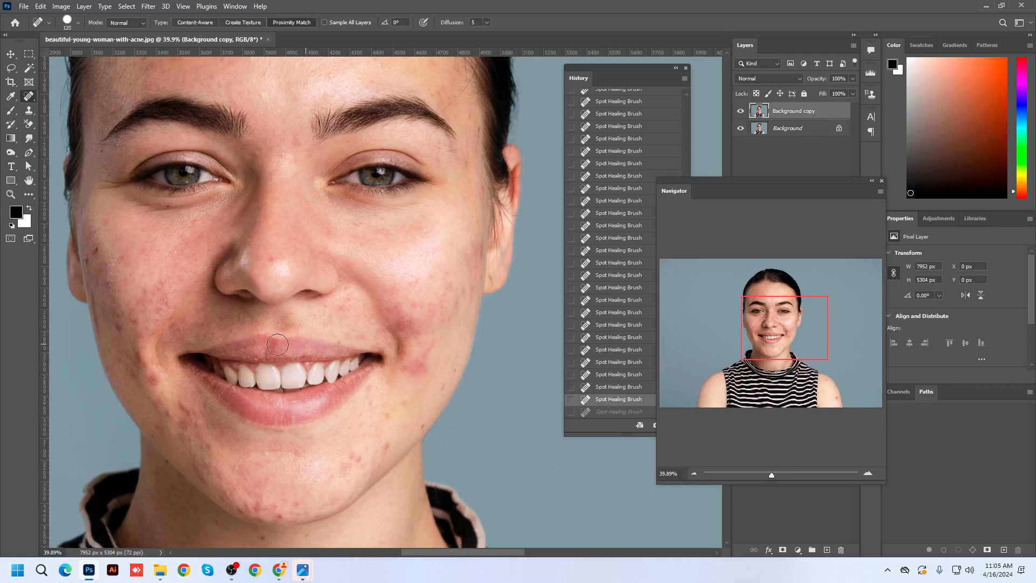
Reduce the healing brush to 45 px and heal the spot on the image-left lower cheek beside the mouth.
key(bracketleft)
key(bracketleft)
key(bracketleft)
click(143, 371)
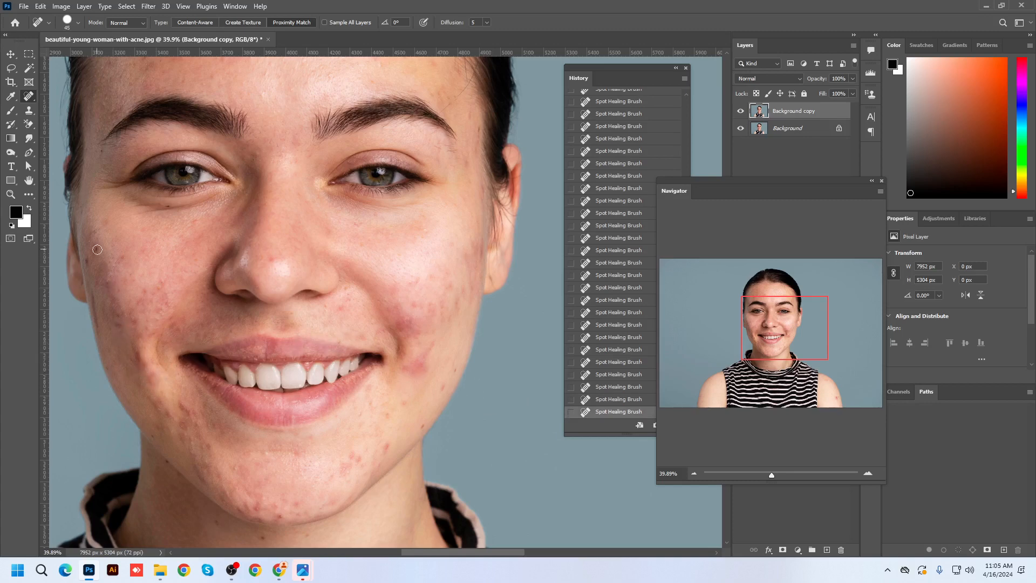
Reduce the healing brush to 25 px and heal the reddish marks on the image-left lower cheek beside the mouth corner.
key(bracketleft)
scroll(94, 322, up, 3)
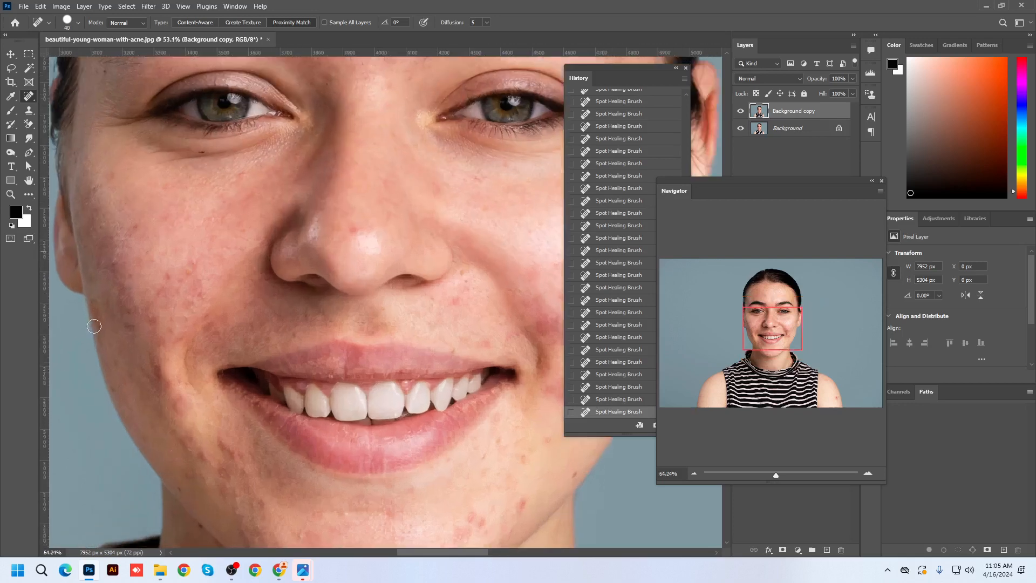
key(bracketleft)
key(bracketleft)
key(bracketleft)
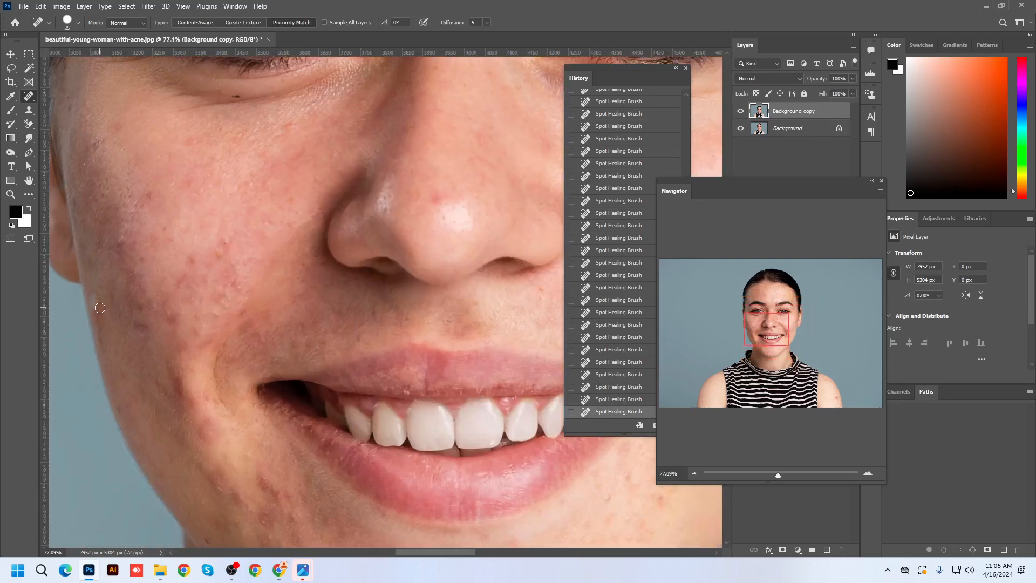
scroll(98, 305, up, 2)
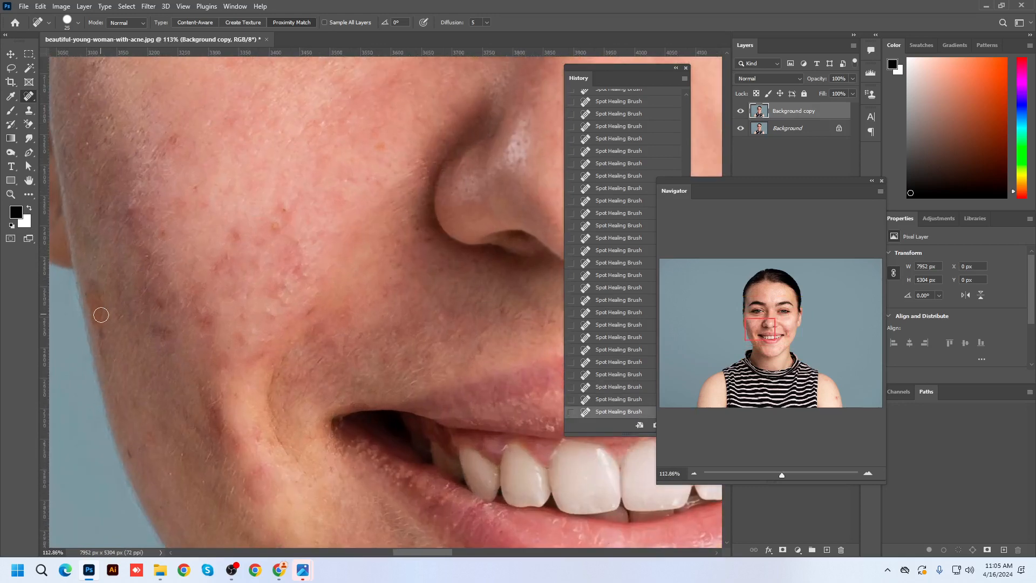
drag(210, 406, 238, 463)
click(240, 465)
mouse_move(206, 413)
mouse_down()
mouse_move(265, 443)
mouse_move(218, 392)
mouse_up()
click(269, 446)
click(249, 439)
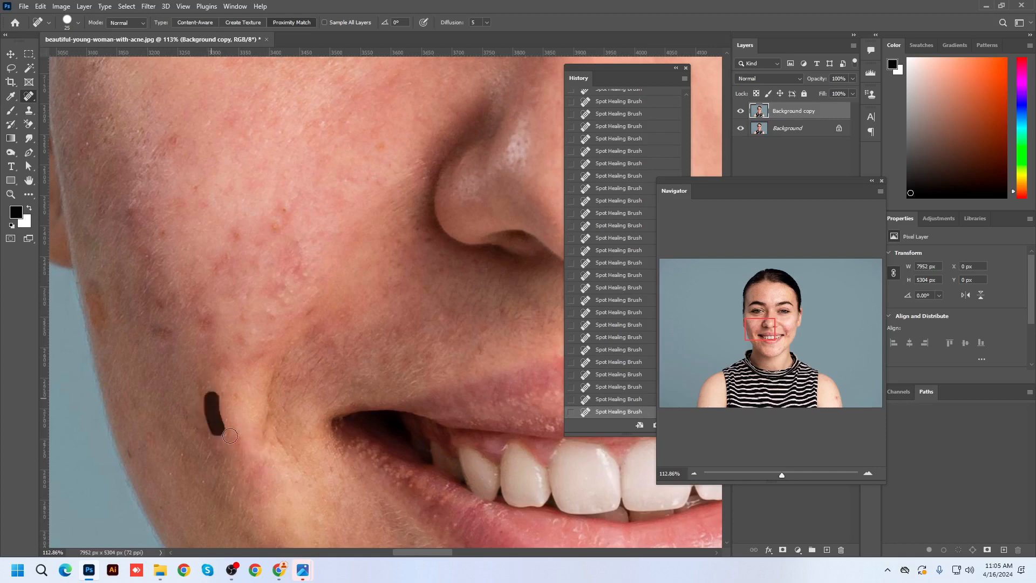
Heal the red spots on the image-left mid cheek with a 35 px brush.
scroll(227, 320, down, 4)
click(254, 347)
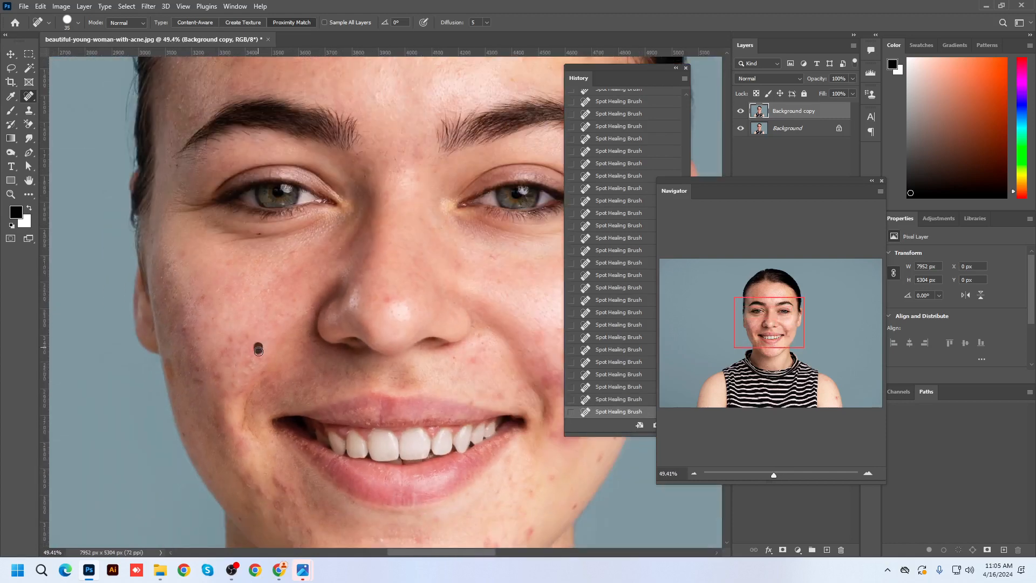
click(232, 341)
click(215, 372)
scroll(274, 308, down, 1)
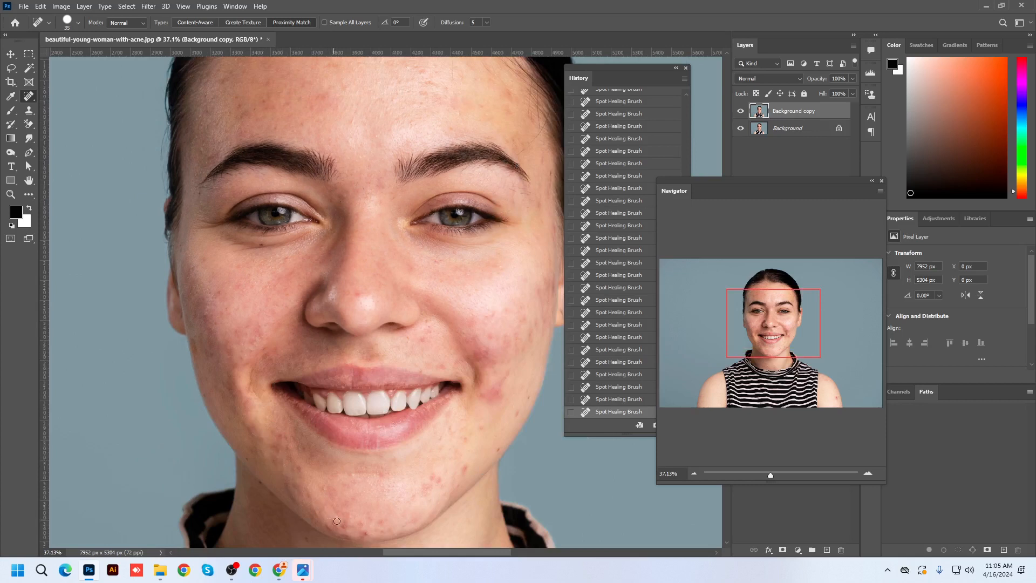
Enlarge the healing brush to 45 px and heal the blemishes on the image-right jaw and across the chin.
key(bracketright)
click(474, 425)
click(436, 477)
drag(427, 490, 411, 502)
click(435, 477)
click(352, 477)
Heal the spots along the image-left jaw and the side of the chin below the mouth corner.
drag(276, 445, 283, 474)
click(299, 466)
click(248, 426)
click(284, 435)
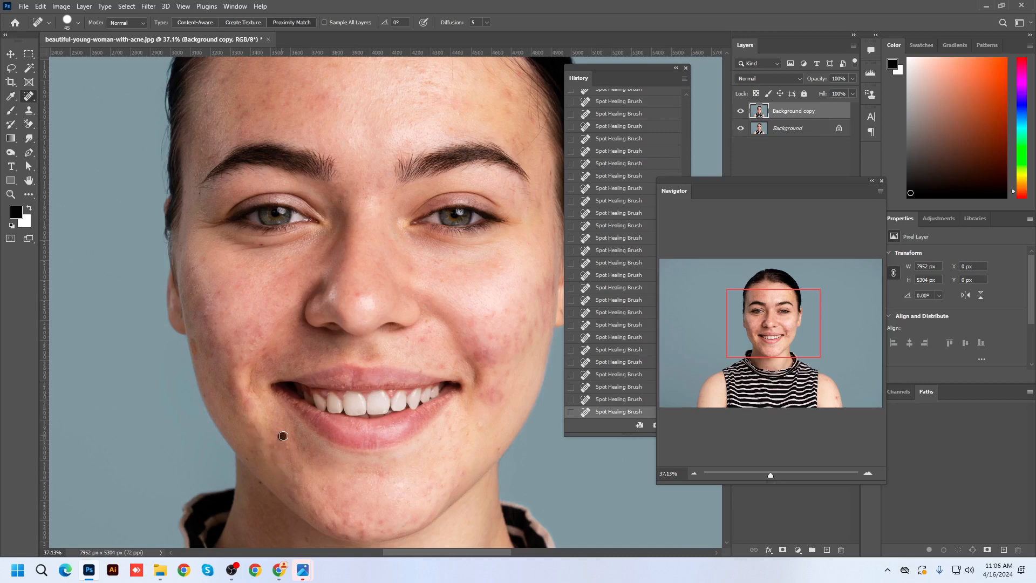
Heal the spots beside the upper lip, on the nose and on the image-right cheek.
click(425, 344)
click(363, 294)
click(483, 349)
Heal the spots on the neck between the chin and the striped collar.
scroll(451, 222, down, 5)
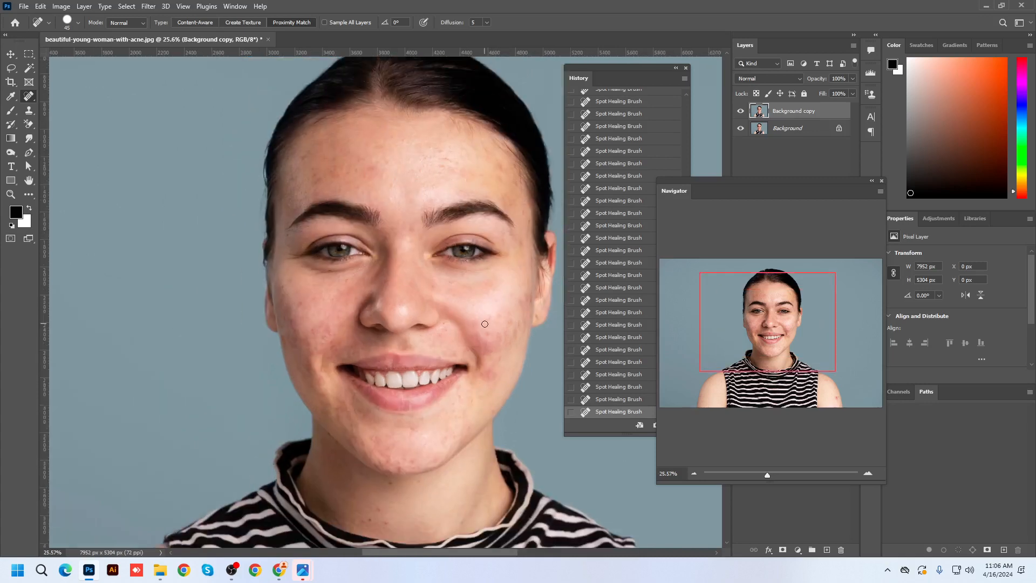
scroll(398, 347, up, 3)
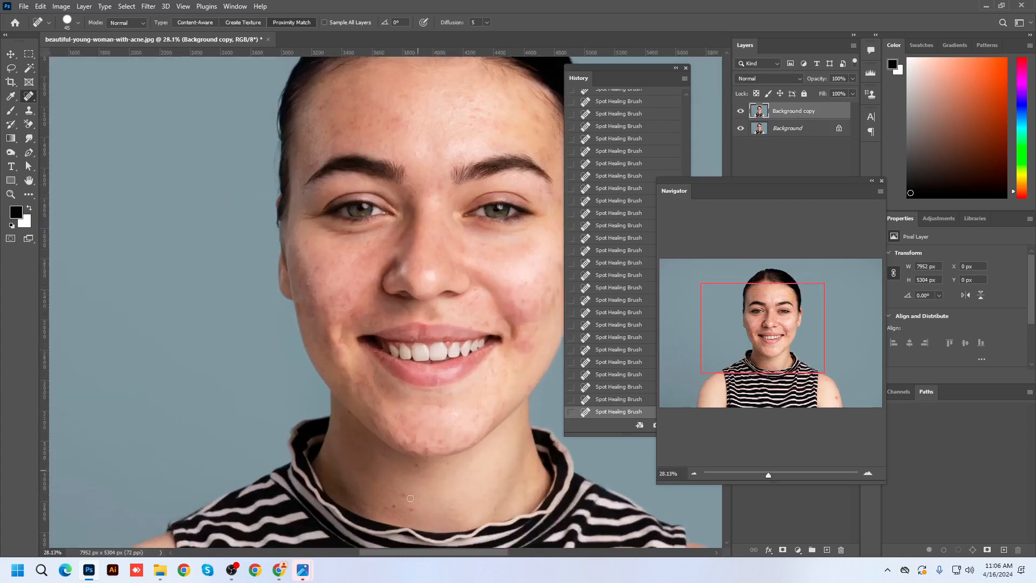
drag(415, 468, 409, 511)
Examine the image-left shoulder, the forehead and the image-right cheek up close for remaining blemishes.
scroll(330, 378, down, 5)
scroll(177, 514, up, 6)
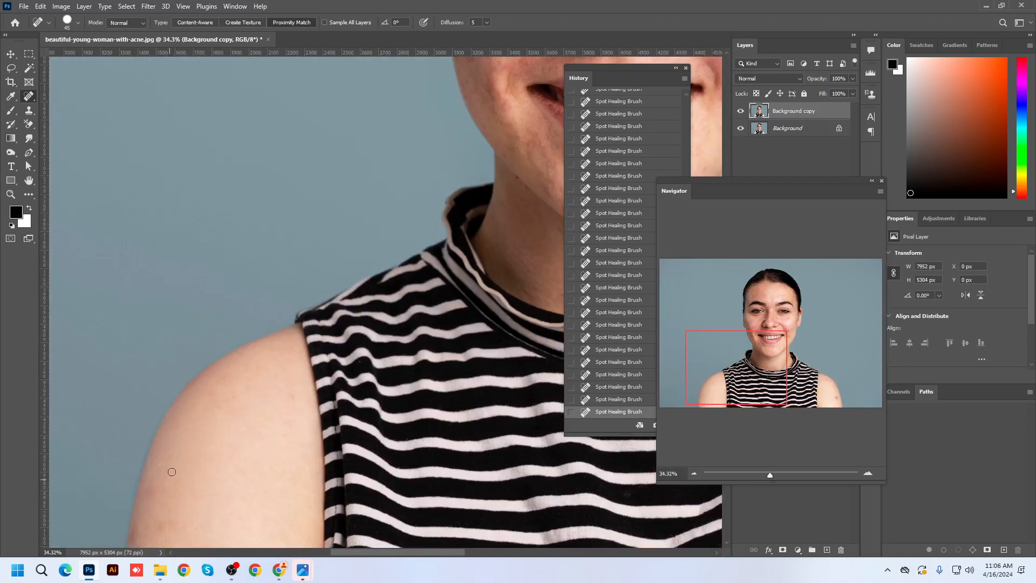
scroll(172, 472, down, 3)
scroll(155, 530, up, 2)
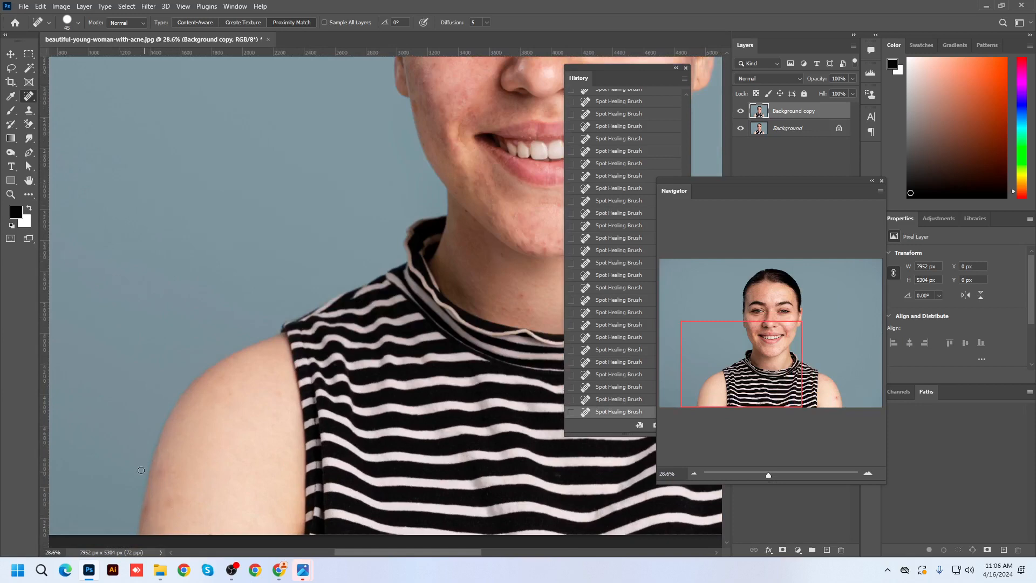
scroll(141, 470, down, 3)
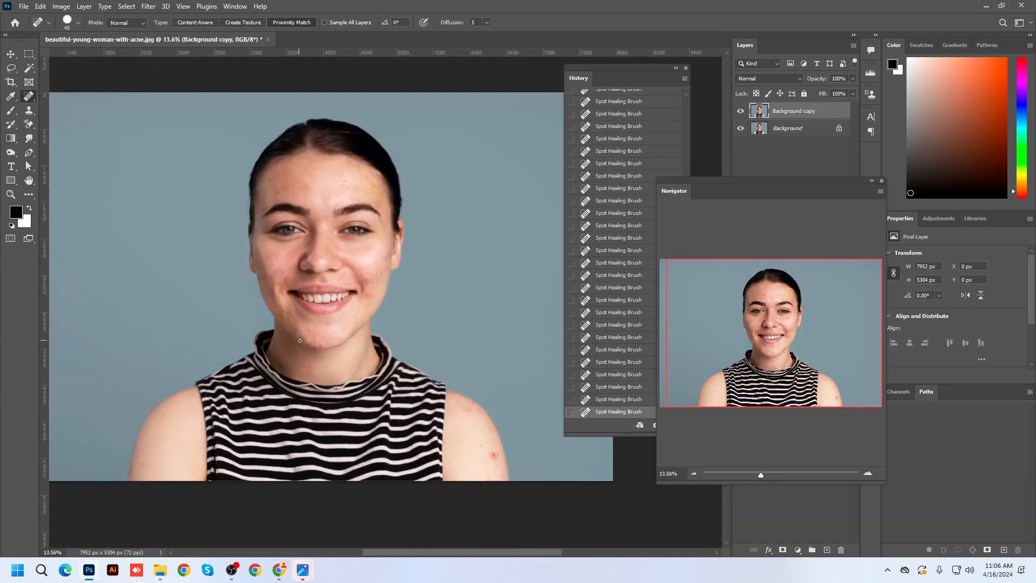
scroll(336, 304, up, 8)
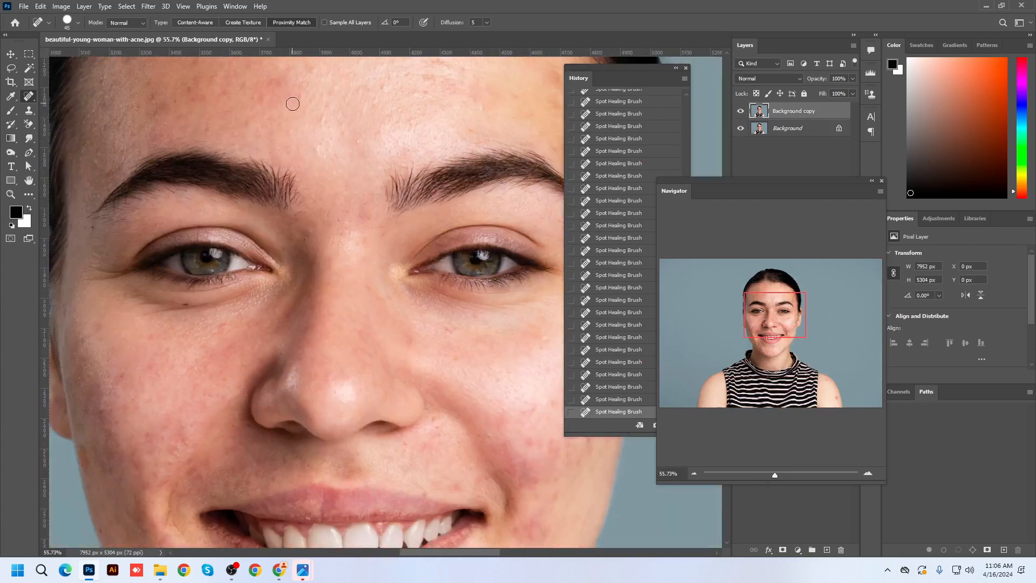
scroll(292, 103, down, 4)
scroll(301, 99, up, 5)
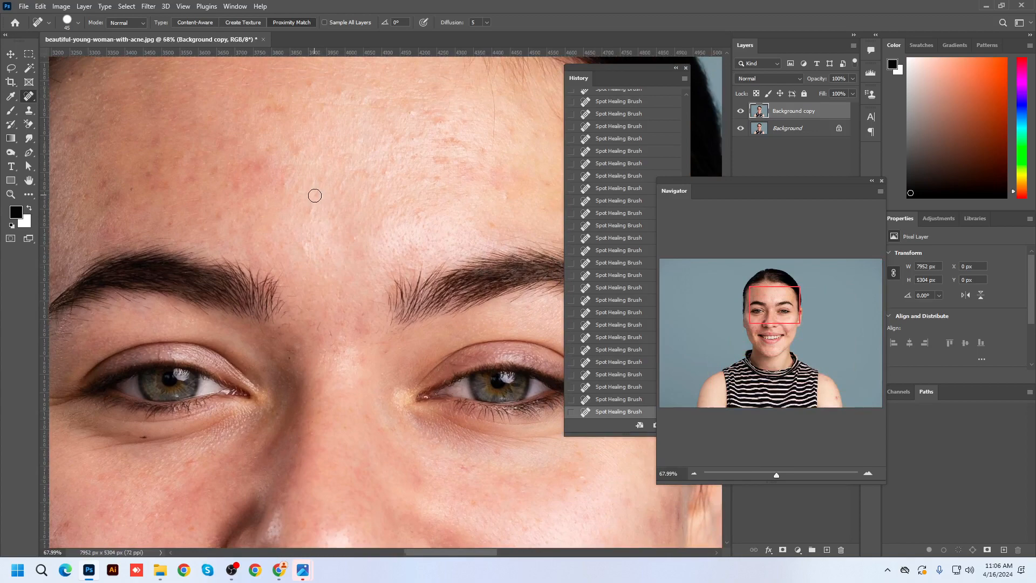
scroll(316, 194, down, 3)
scroll(315, 195, down, 2)
scroll(397, 332, up, 3)
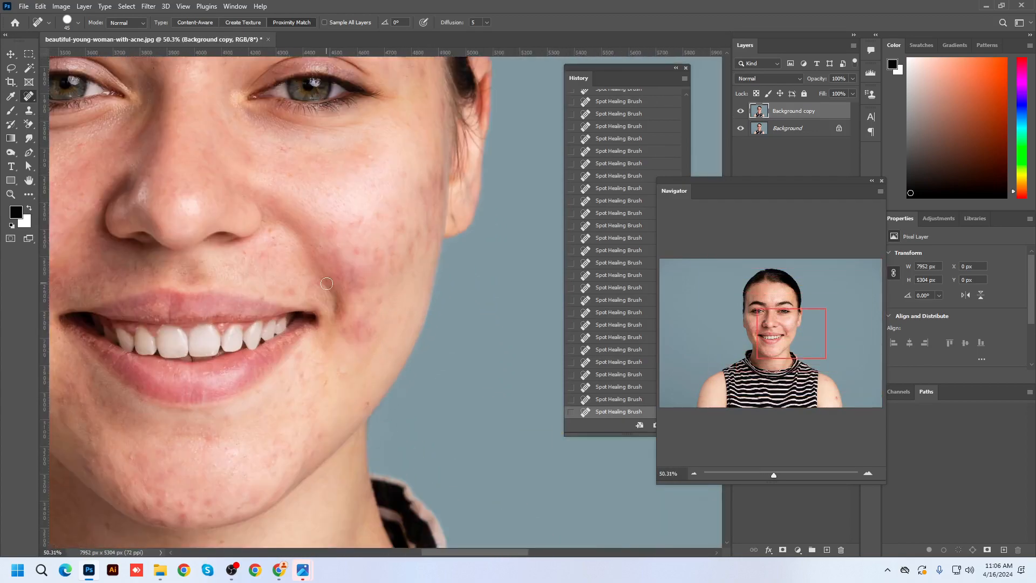
scroll(348, 275, down, 1)
scroll(348, 276, down, 1)
scroll(335, 319, up, 4)
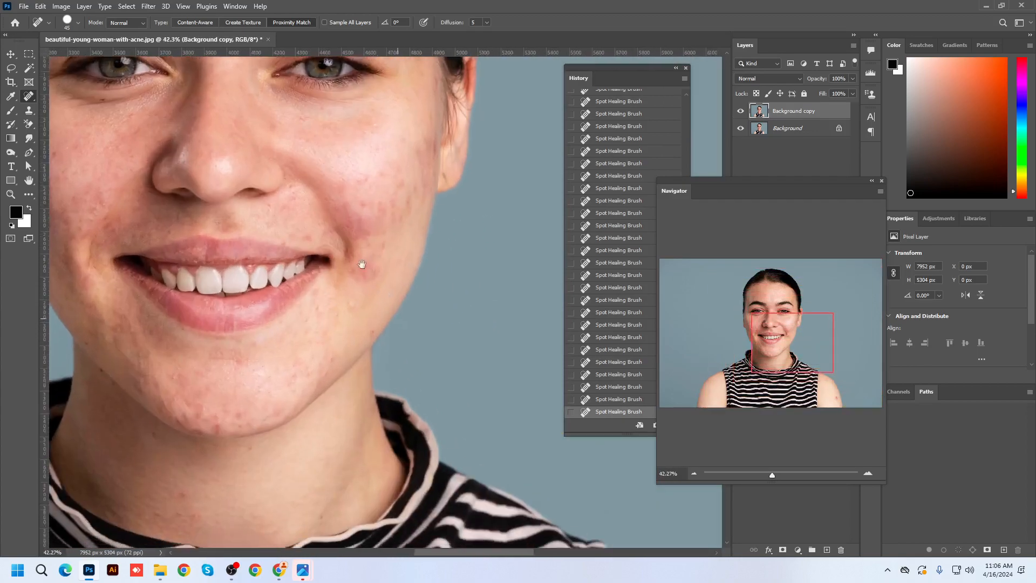
Heal the small blemishes on the lower cheek beside the mouth with the Spot Healing Brush, reducing the brush size to 30.
scroll(315, 212, up, 3)
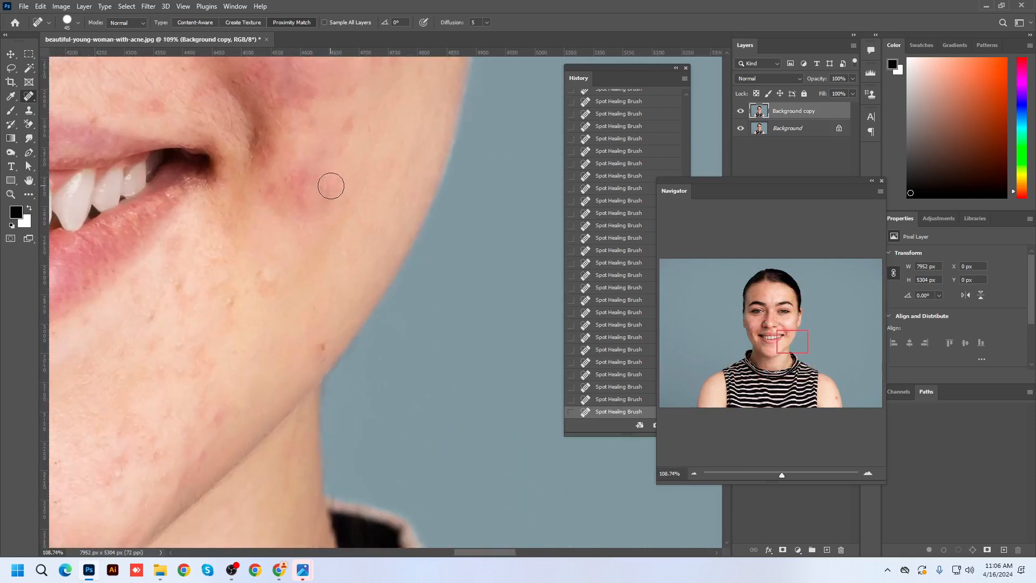
scroll(330, 194, down, 2)
drag(273, 262, 254, 275)
key(bracketleft)
click(253, 259)
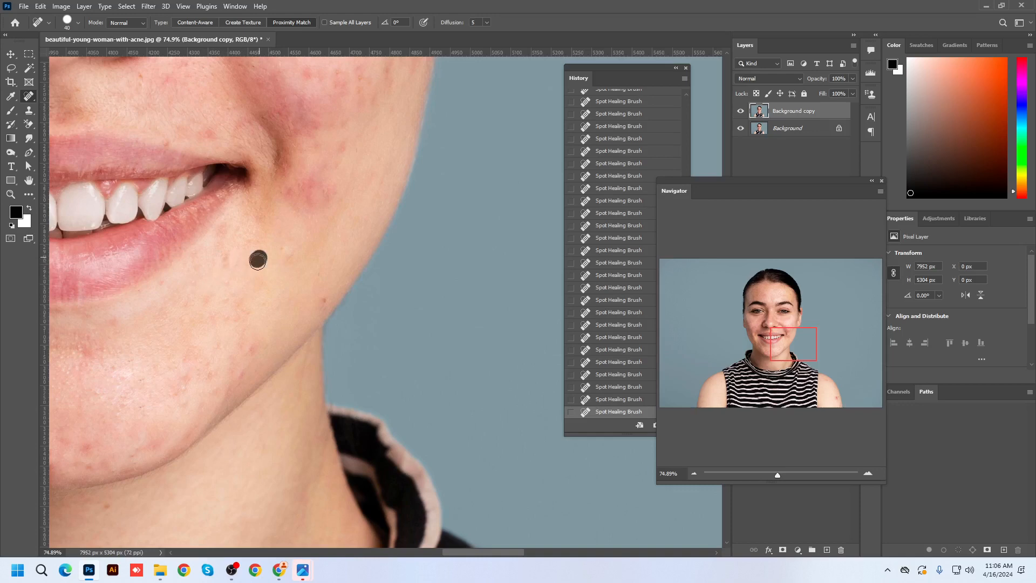
key(bracketleft)
scroll(250, 370, down, 4)
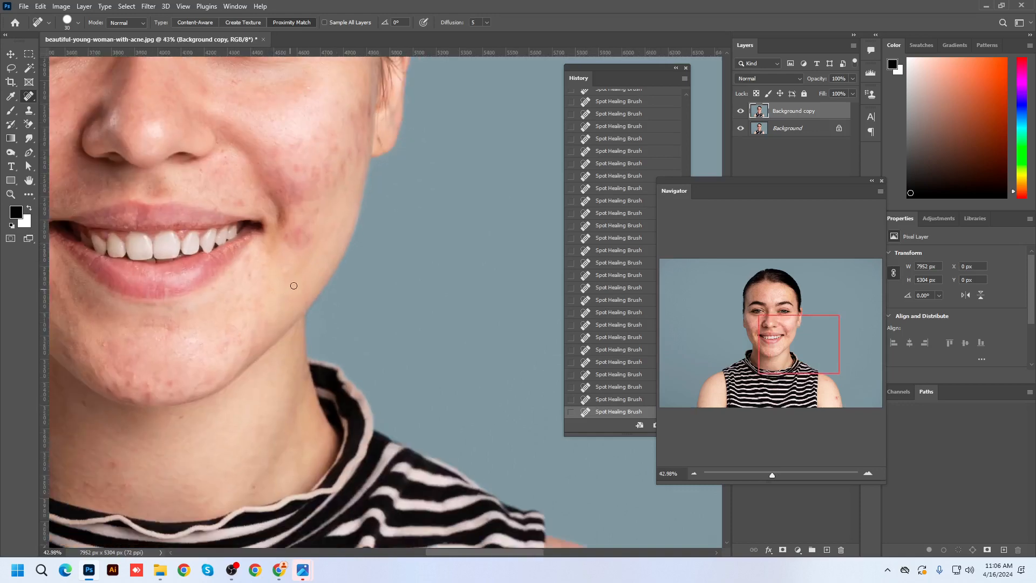
Compare the face at the earliest Spot Healing Brush history state with the latest one, ending on the latest state.
scroll(612, 187, up, 10)
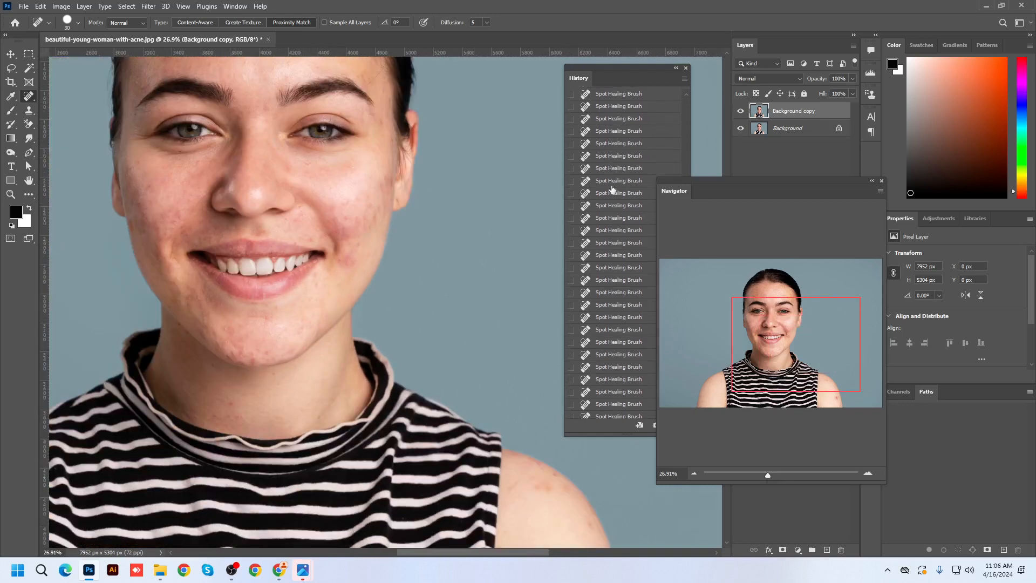
scroll(612, 188, up, 3)
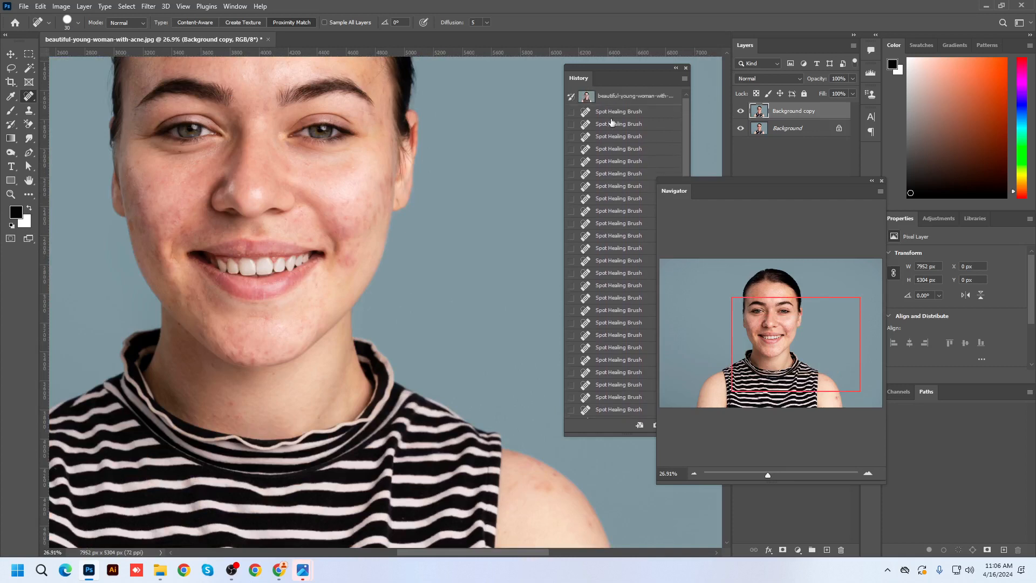
click(611, 112)
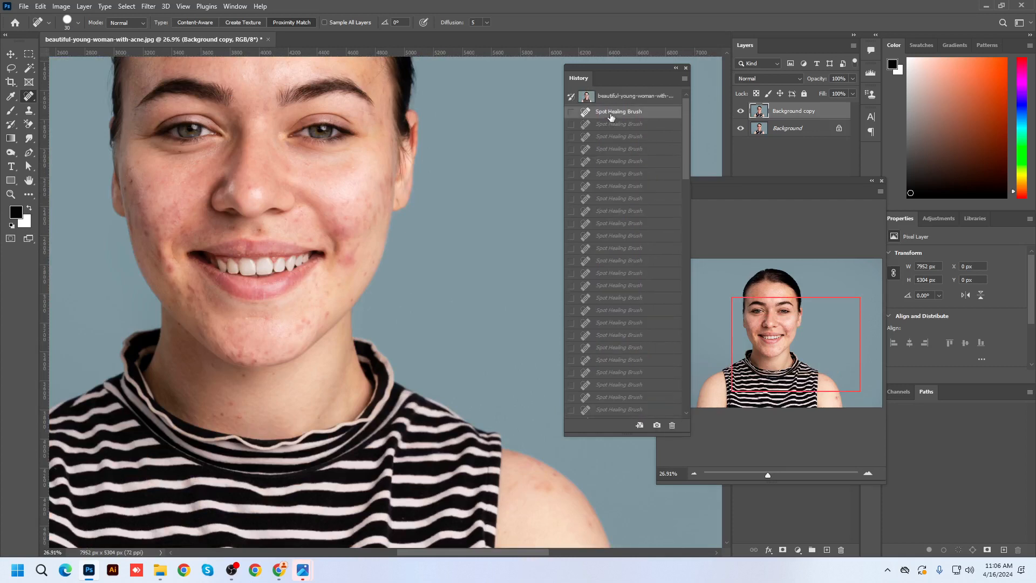
scroll(602, 230, down, 5)
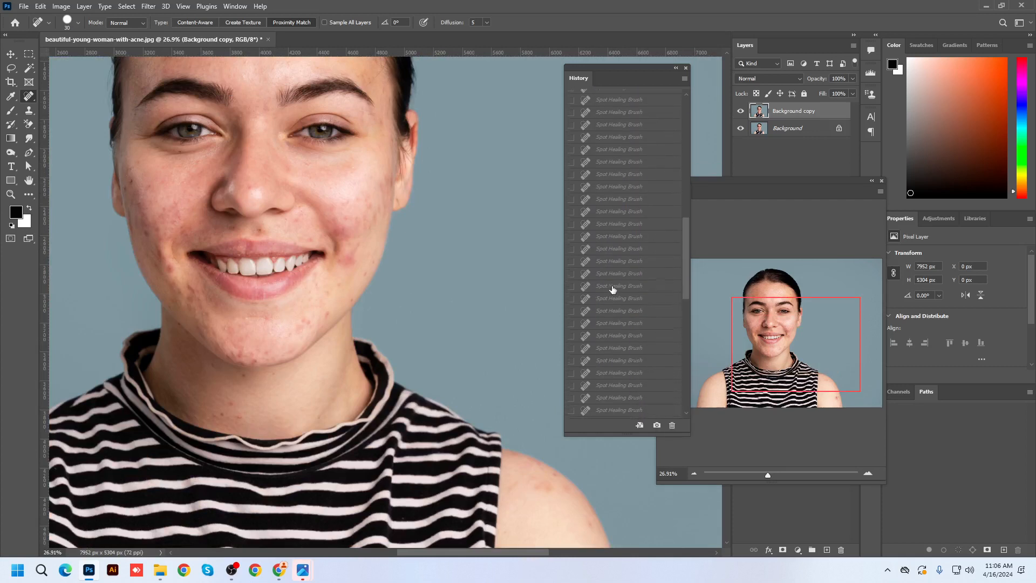
drag(689, 276, 650, 392)
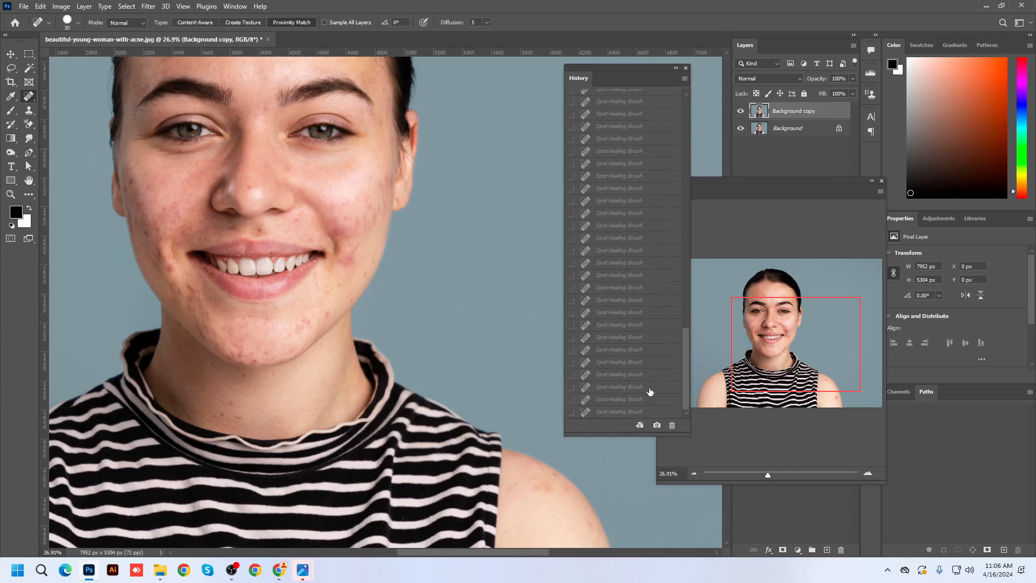
click(605, 412)
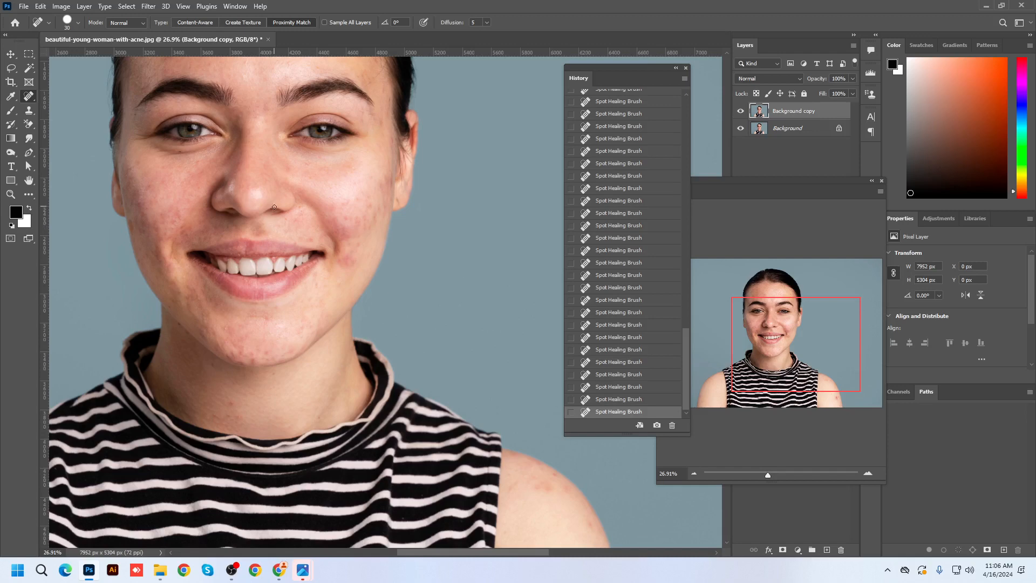
Check the cheek close up against an intermediate healing state in the history and return to the latest state.
scroll(275, 204, up, 5)
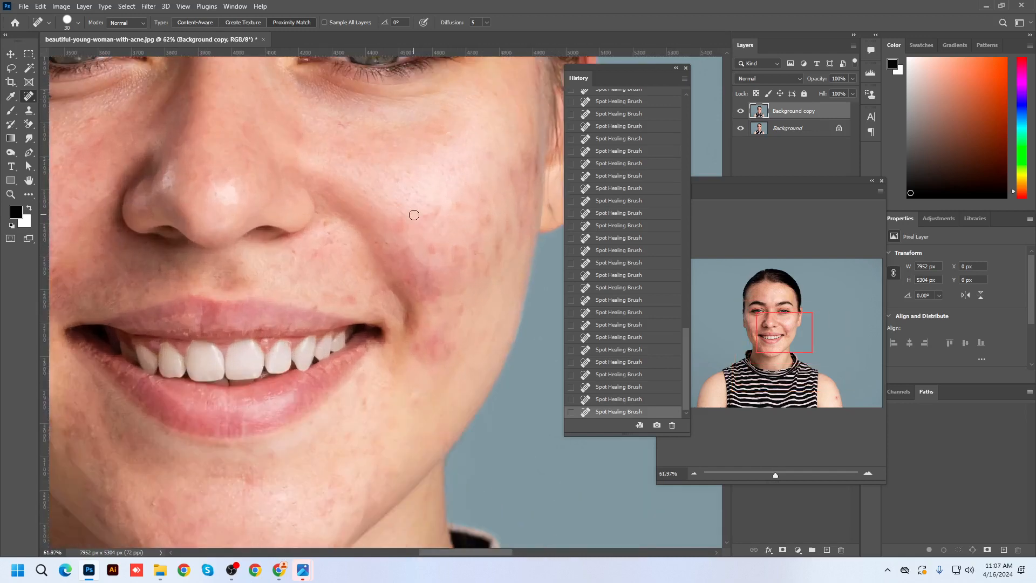
click(608, 225)
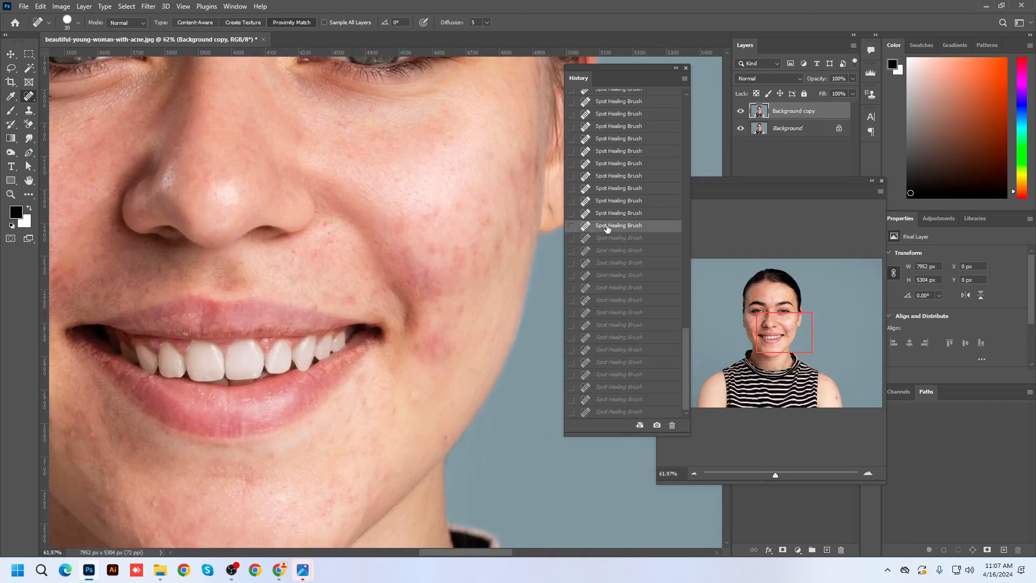
click(620, 412)
Heal the large red blemish on the bare upper arm with the Spot Healing Brush.
scroll(323, 292, down, 5)
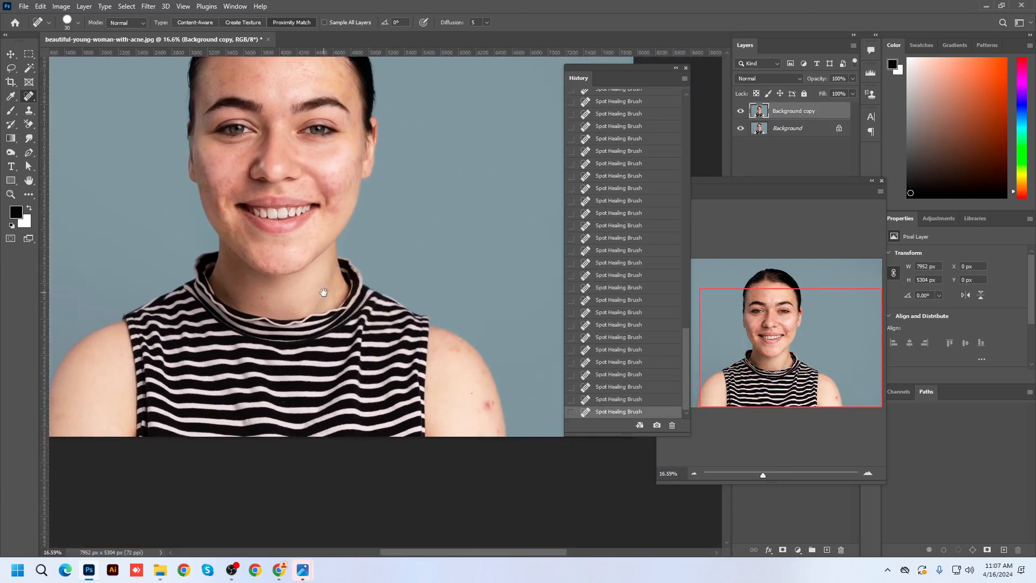
scroll(443, 369, up, 3)
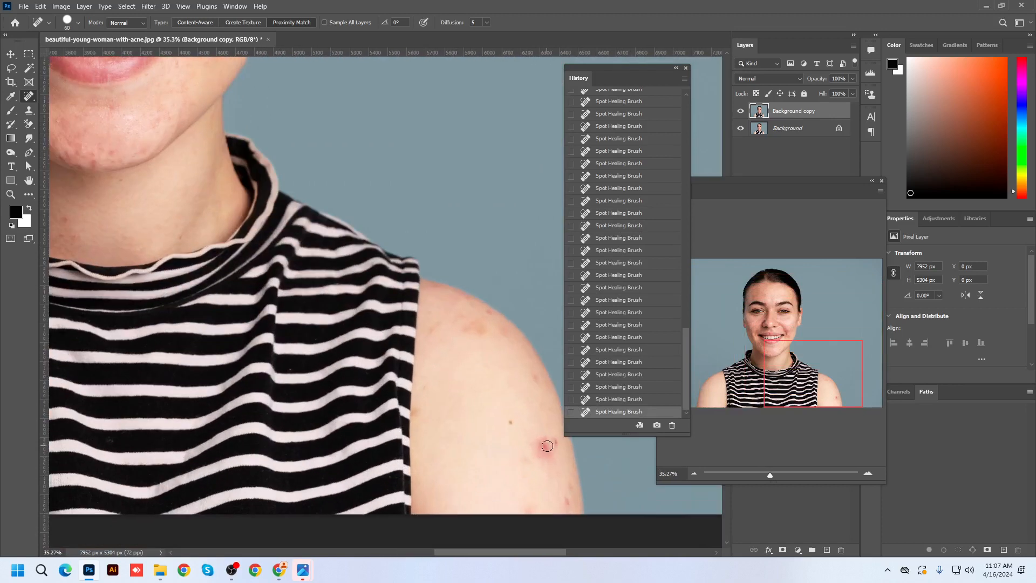
click(547, 446)
click(566, 501)
click(488, 315)
key(ctrl+z)
key(ctrl+z)
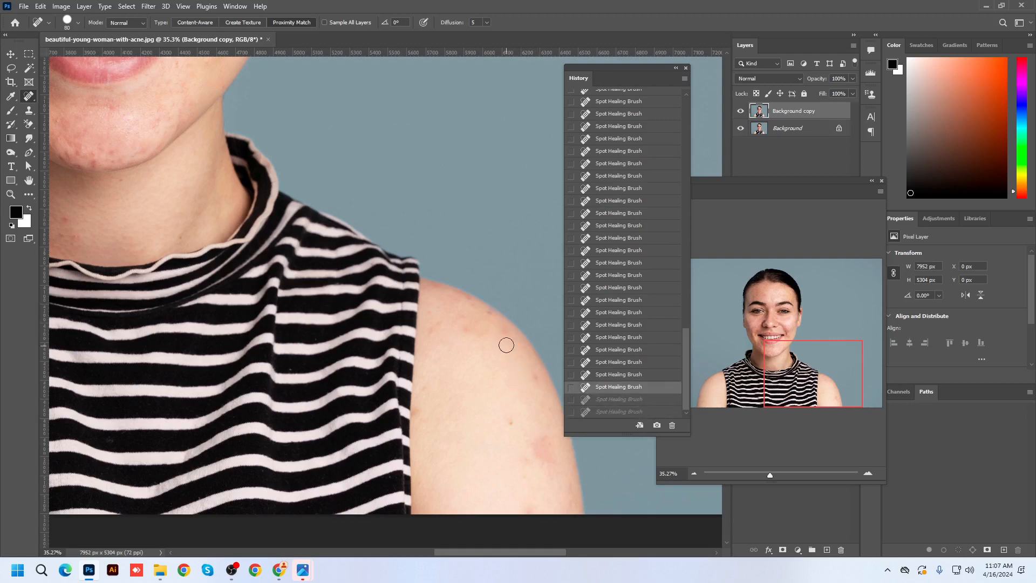
Heal the remaining small spots and red patches on the shoulder and upper arm with the Spot Healing Brush at size 45.
scroll(506, 345, up, 3)
click(487, 306)
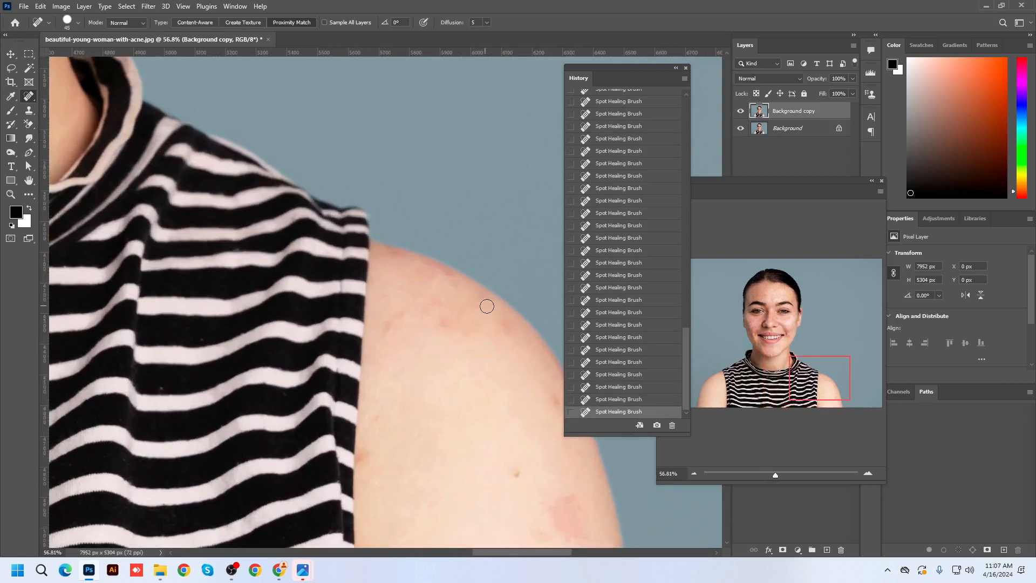
click(516, 473)
click(389, 331)
scroll(498, 352, down, 3)
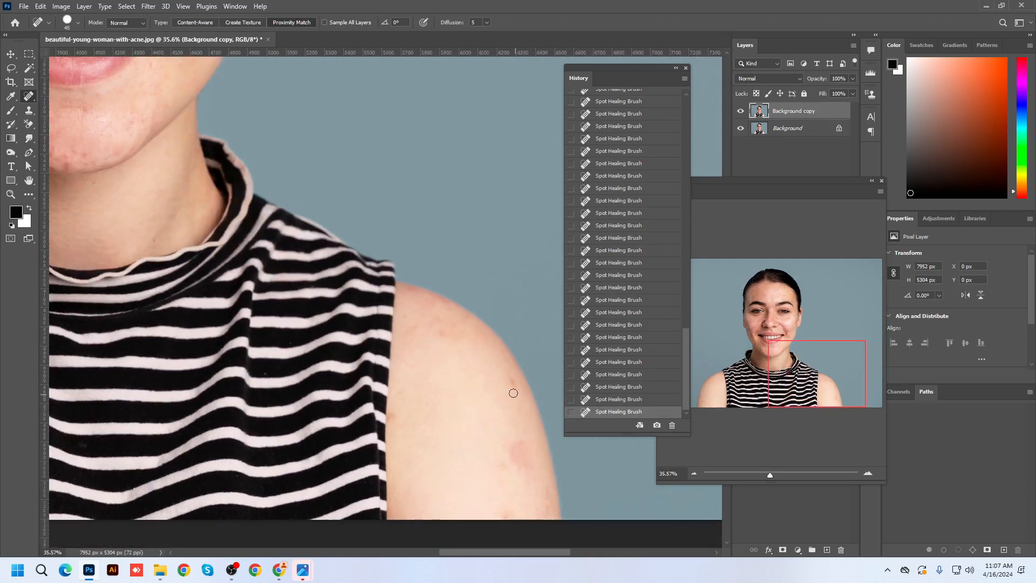
click(440, 329)
Heal the red patch beside the mouth corner and the marks on the outer cheek with the Spot Healing Brush.
scroll(457, 449, down, 6)
scroll(320, 254, up, 8)
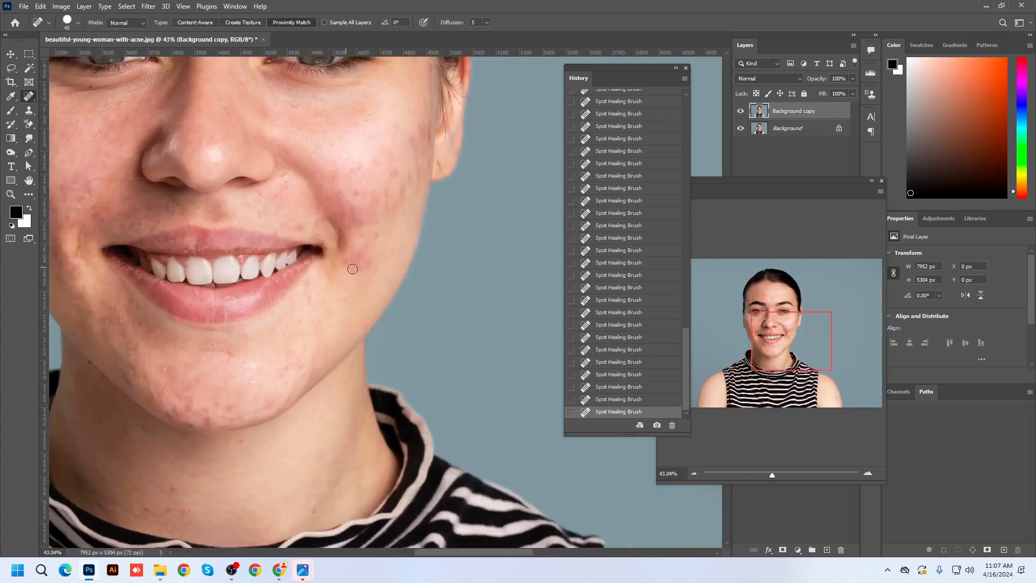
drag(352, 269, 361, 252)
drag(395, 175, 396, 185)
key(bracketleft)
scroll(388, 221, down, 1)
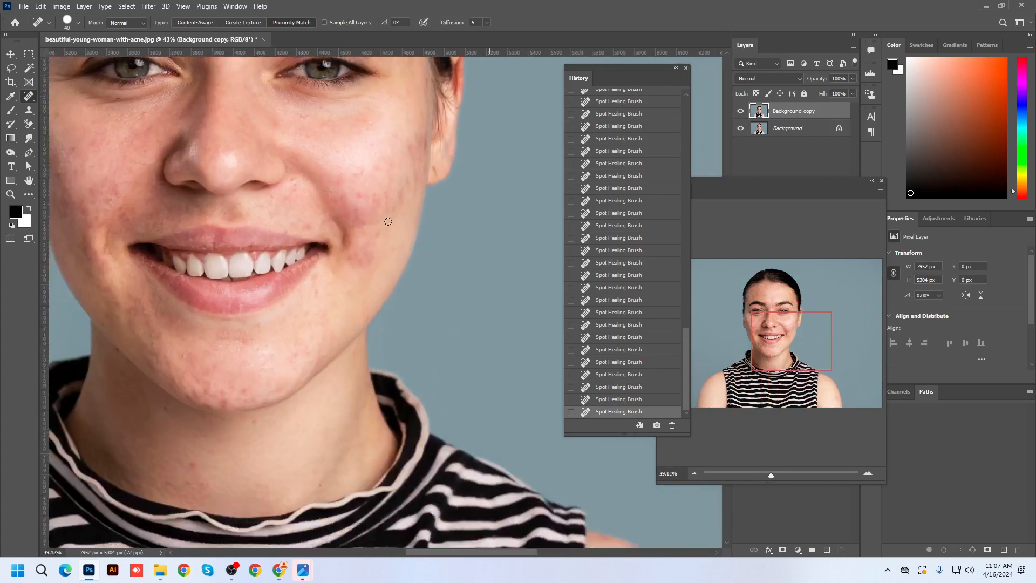
scroll(388, 221, down, 3)
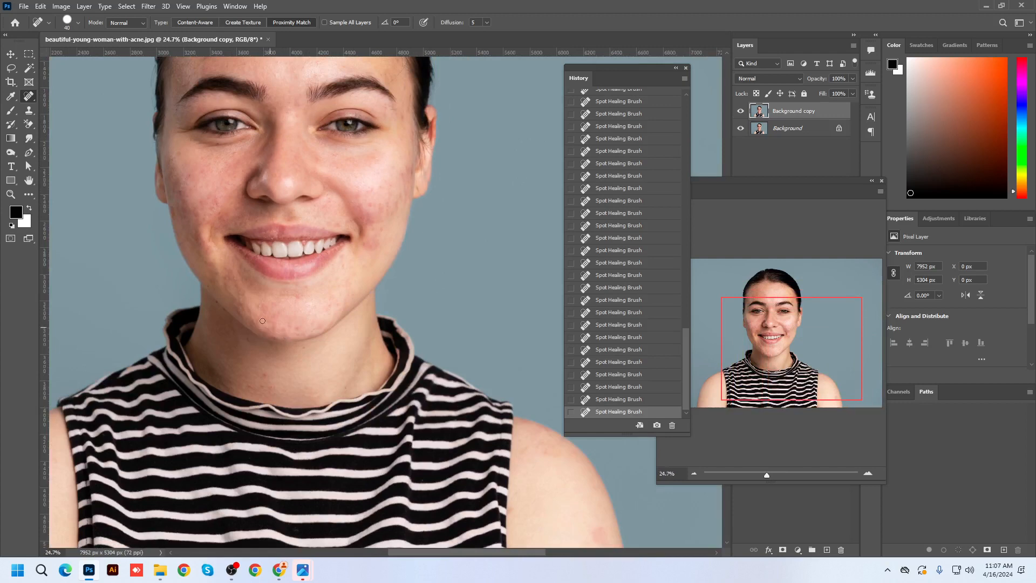
Heal the blemishes across the forehead with the Spot Healing Brush enlarged to size 100.
scroll(207, 237, down, 4)
scroll(275, 170, up, 2)
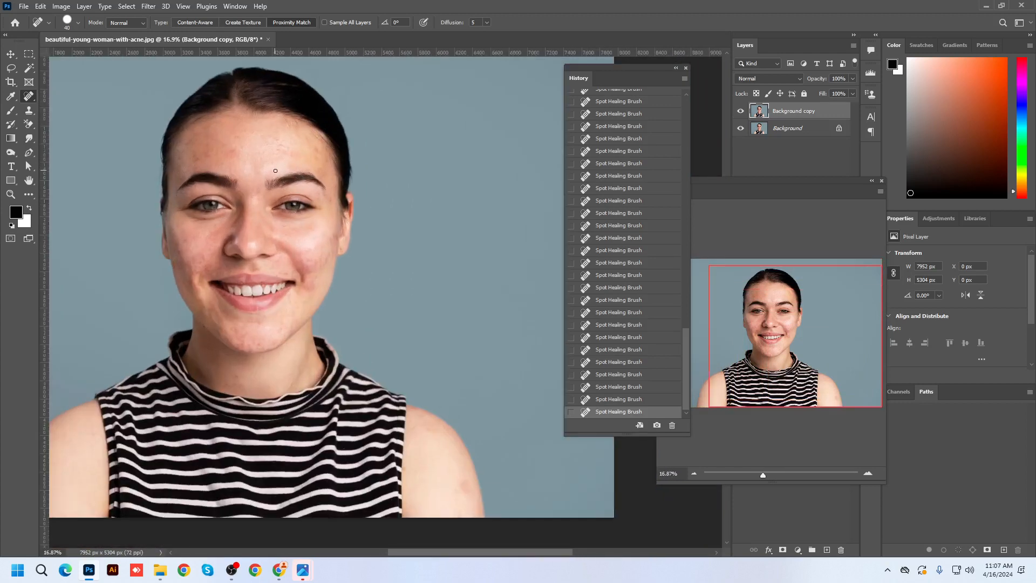
key(bracketright)
drag(204, 154, 280, 150)
scroll(268, 257, down, 2)
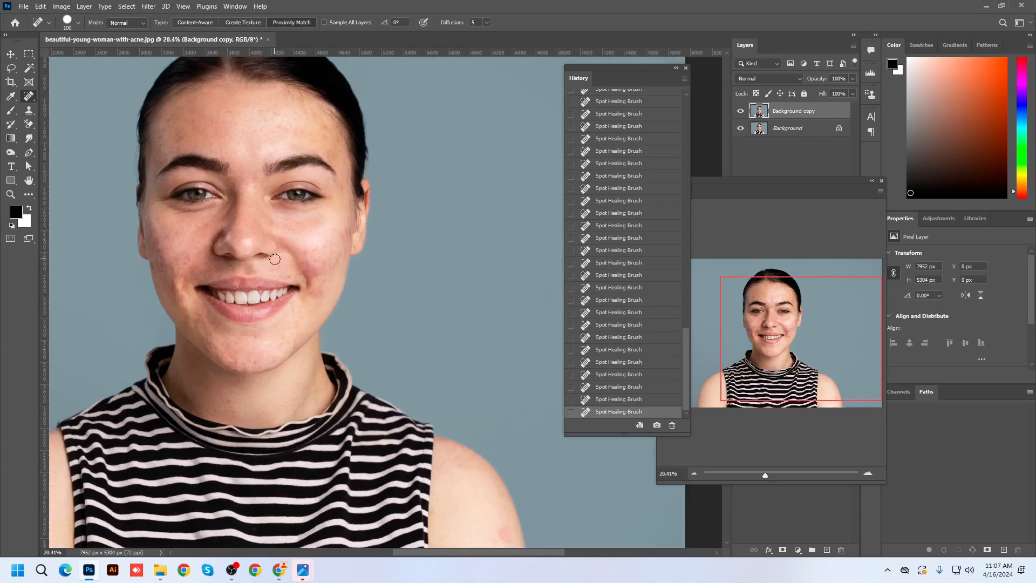
Switch to the Move tool and reposition the floating History and Navigator panels clear of the layer list.
scroll(293, 291, down, 2)
key(v)
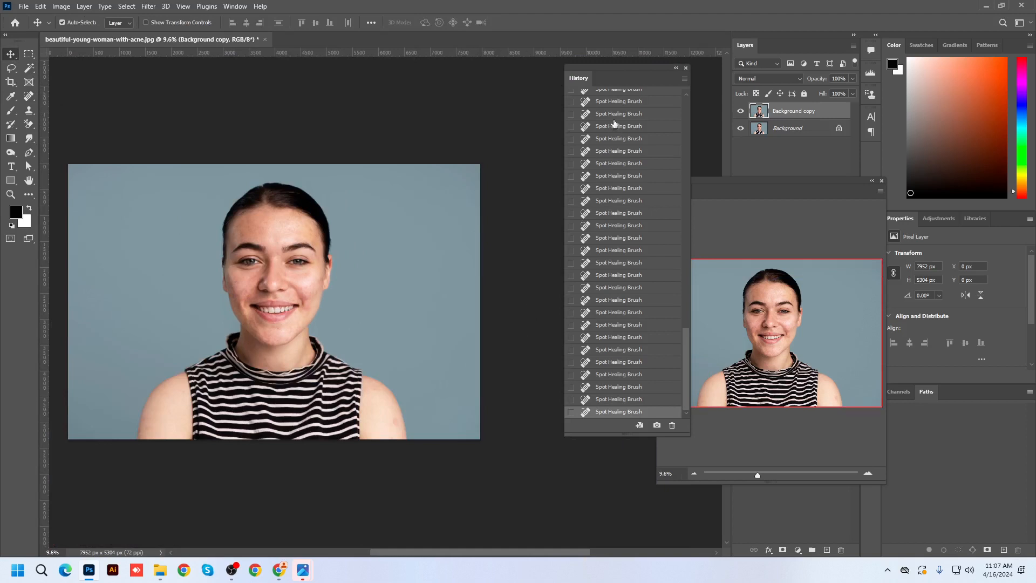
drag(609, 81, 554, 76)
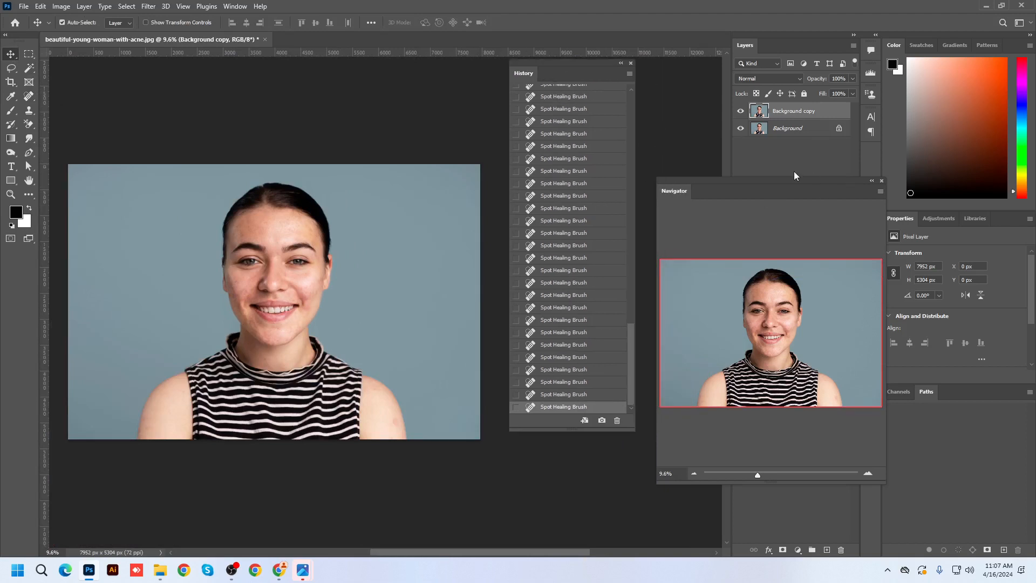
drag(794, 180, 774, 252)
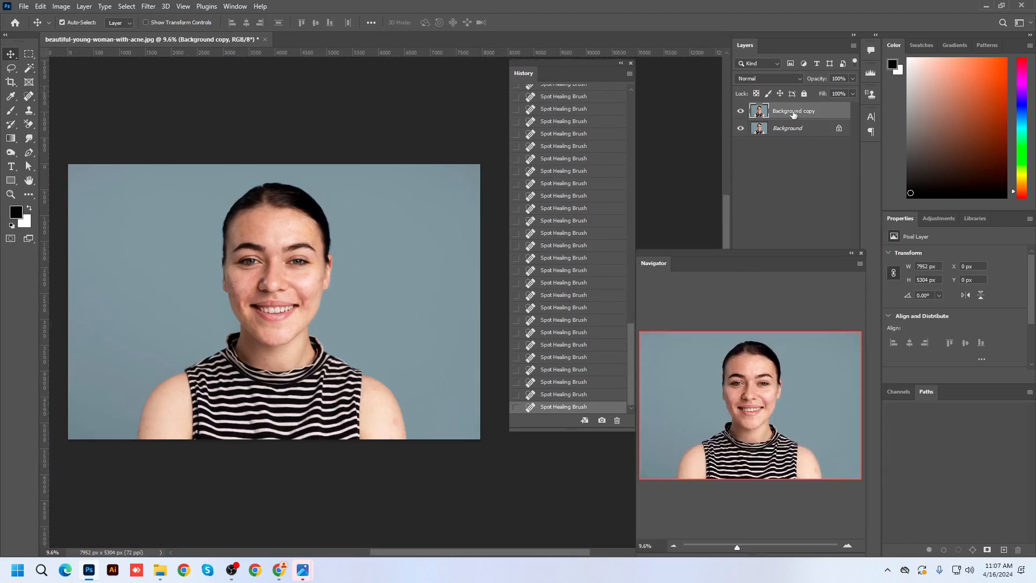
drag(814, 257, 664, 117)
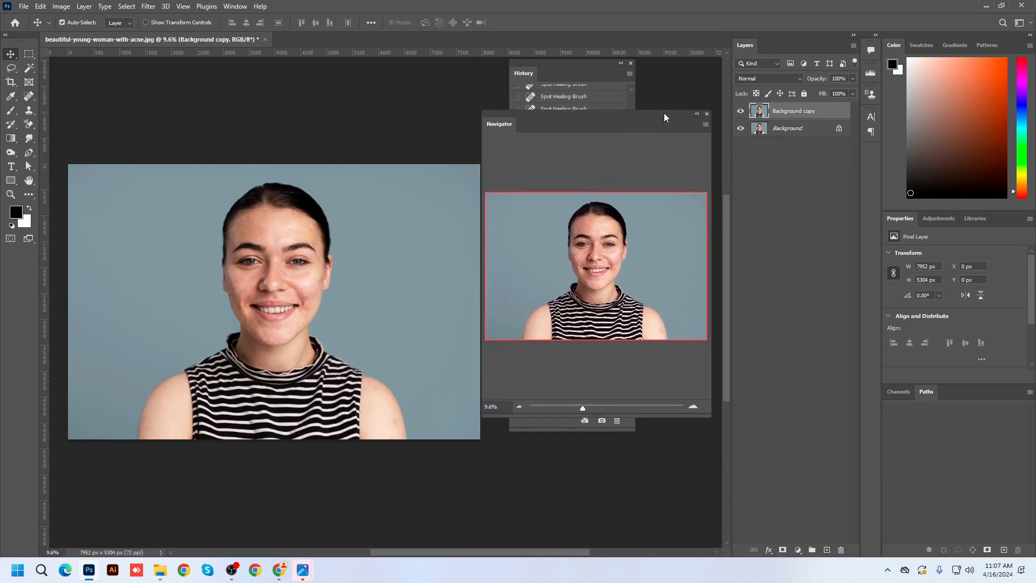
Duplicate the retouched Background copy layer.
scroll(276, 265, up, 2)
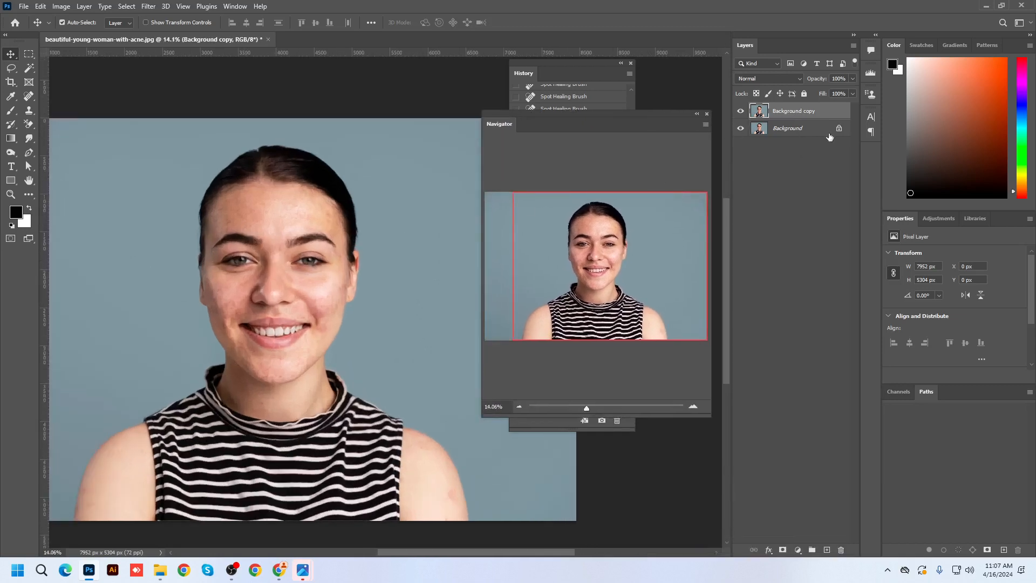
drag(790, 116, 826, 549)
drag(801, 119, 826, 549)
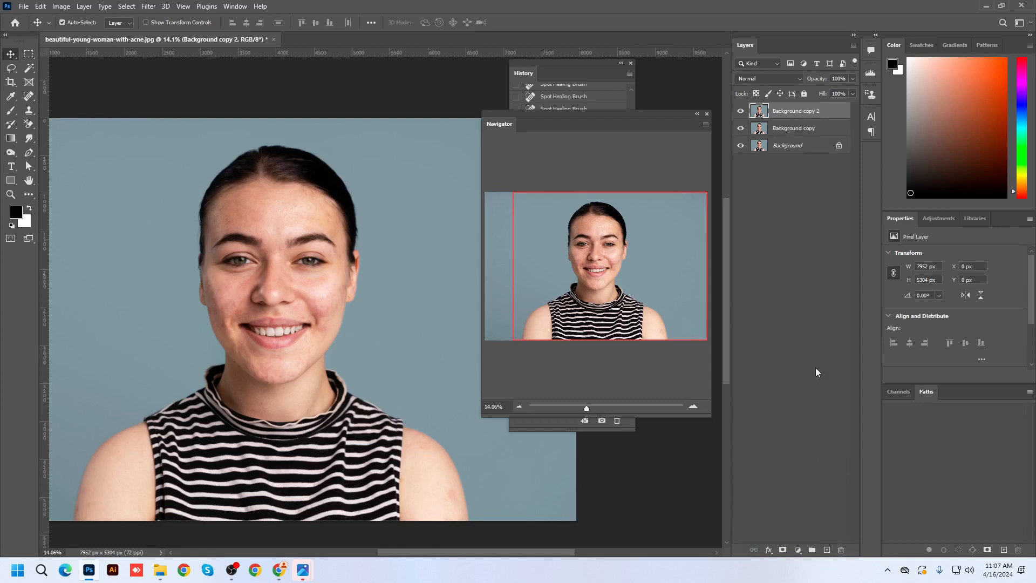
Rename the Background copy layer "spot remove" and the Background copy 2 layer "high pass filter".
double_click(789, 128)
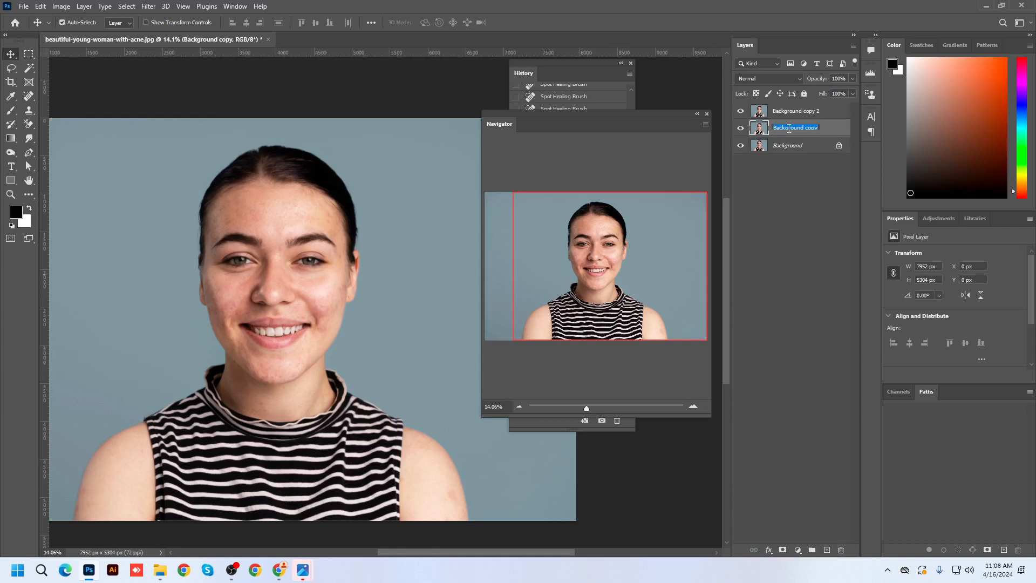
text(spot remove)
double_click(782, 112)
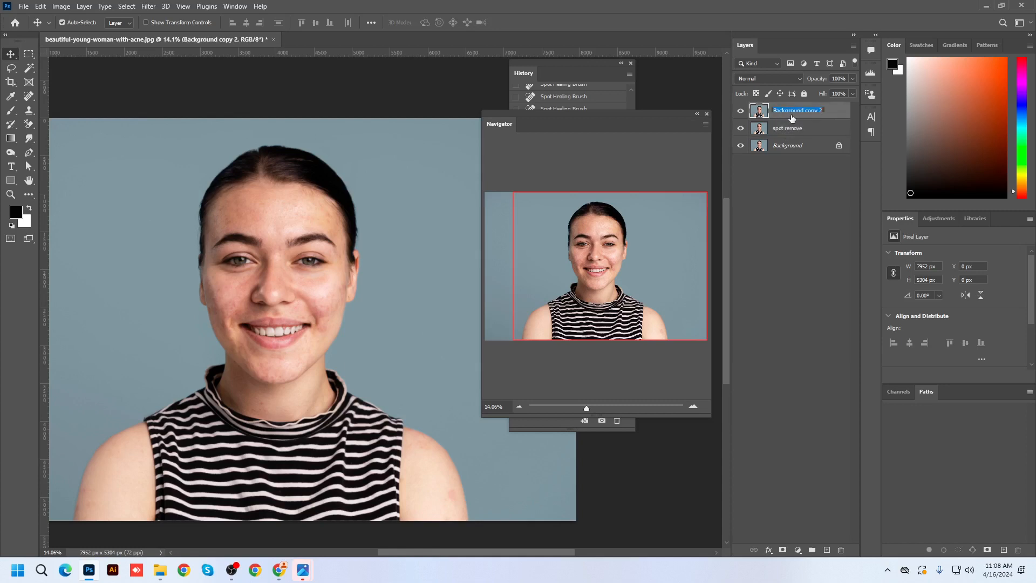
text(hig)
text(h pass filter)
click(787, 132)
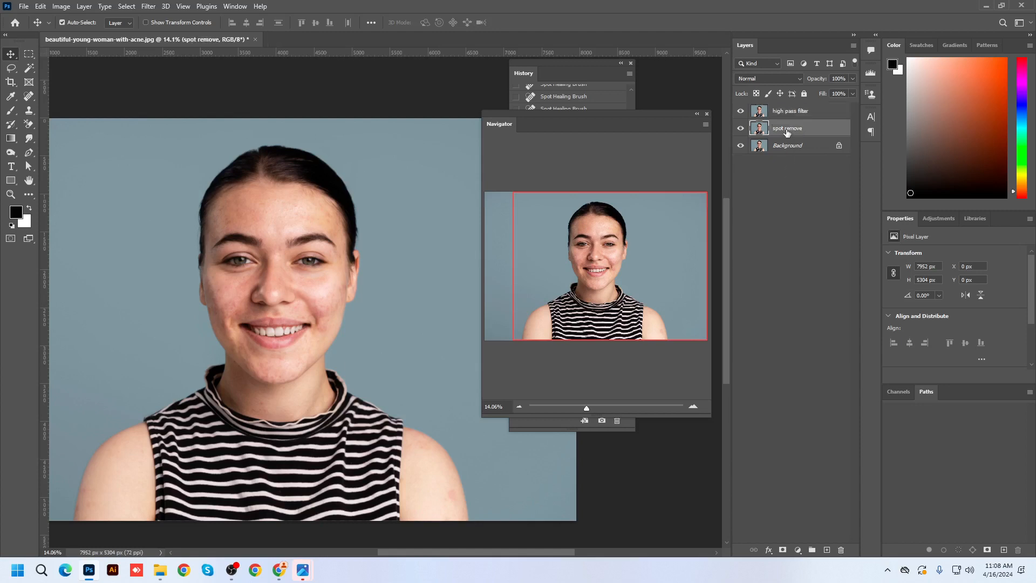
Set the blend mode of the high pass filter layer to Vivid Light.
click(787, 116)
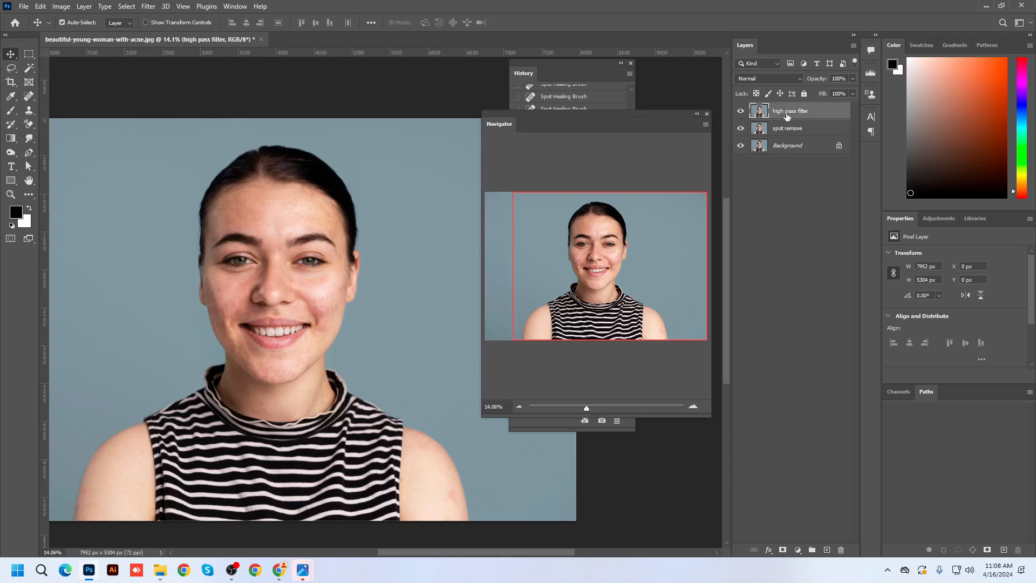
click(768, 80)
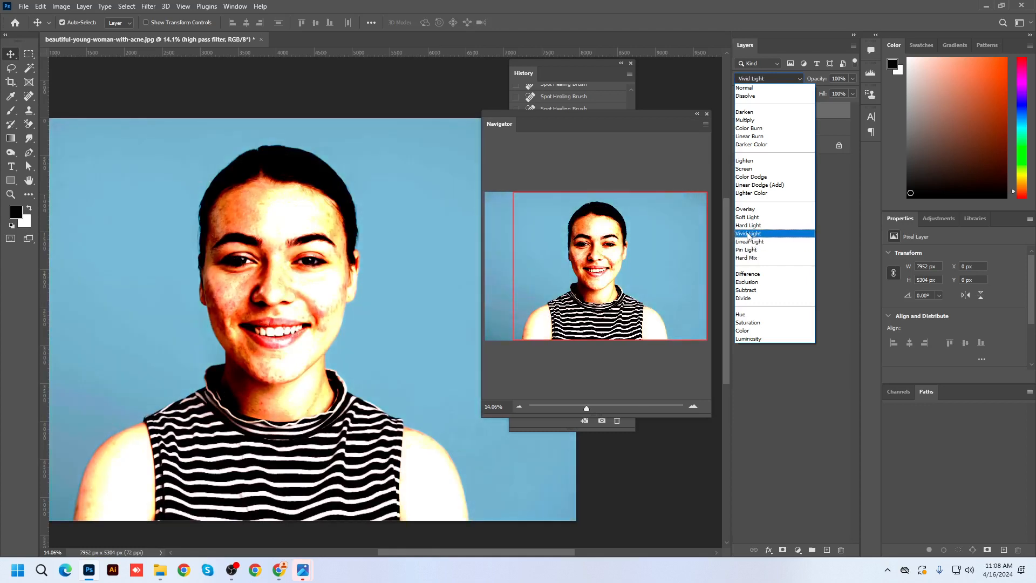
click(748, 234)
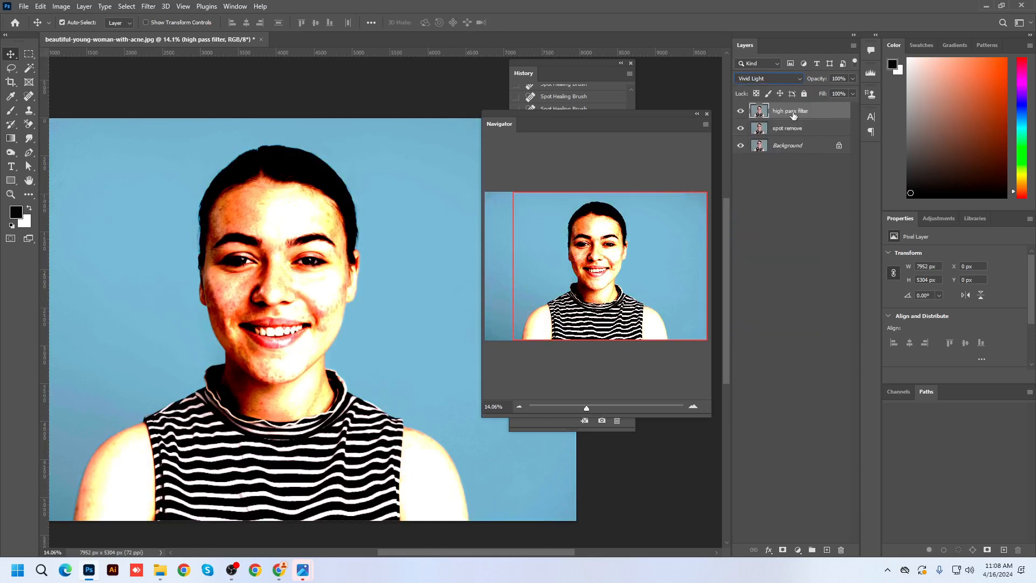
click(753, 78)
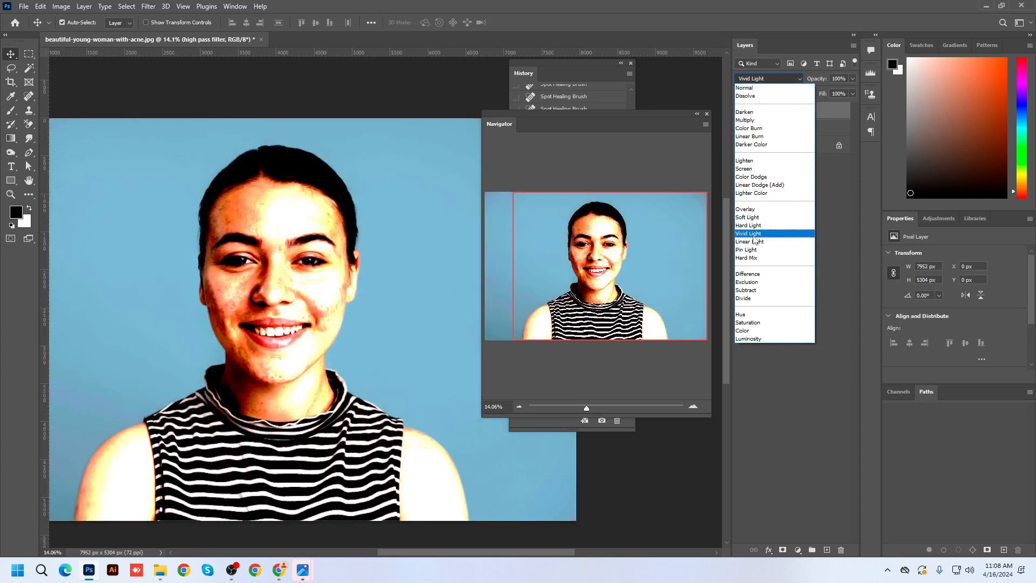
click(749, 233)
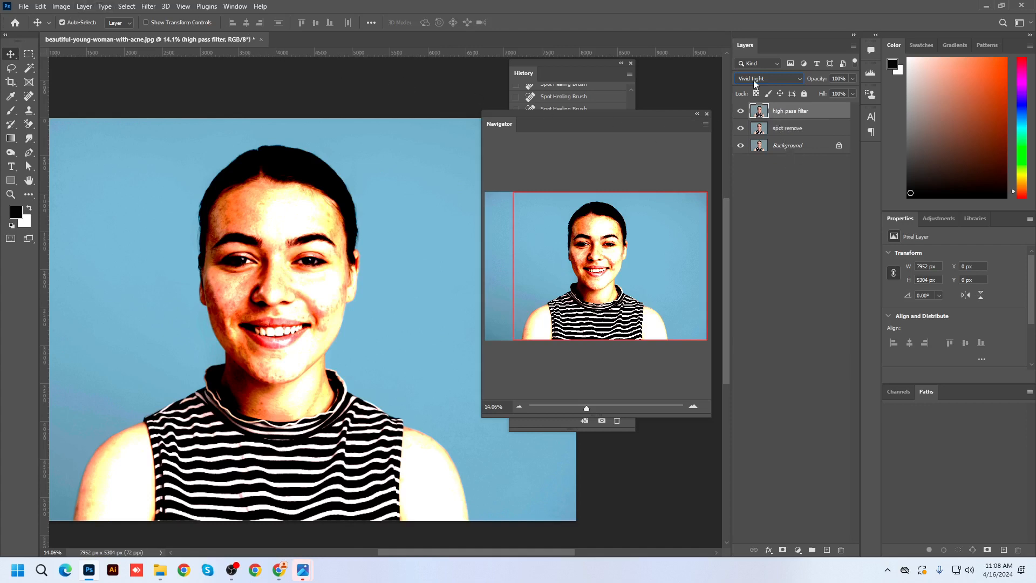
click(146, 7)
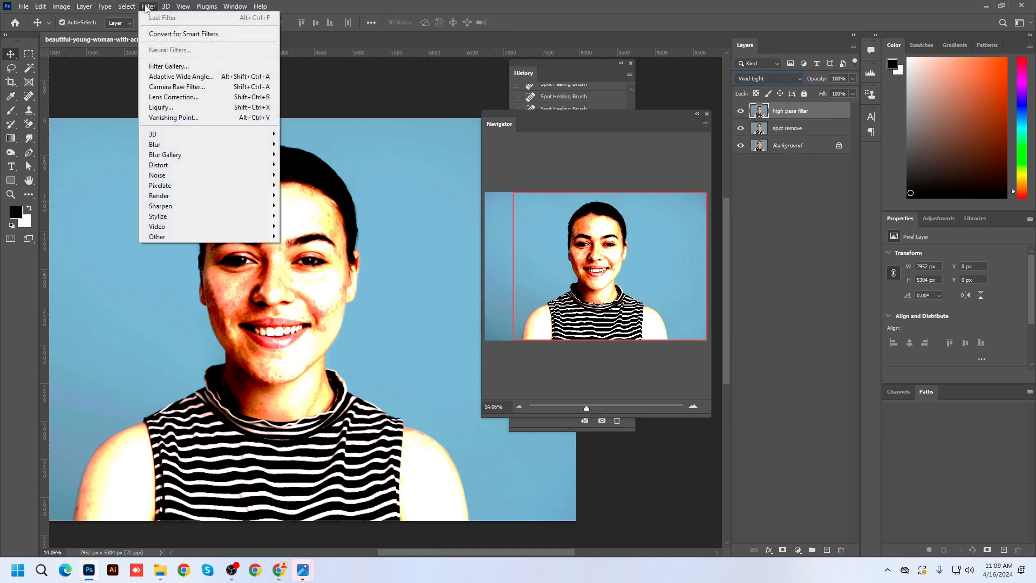
mouse_move(171, 238)
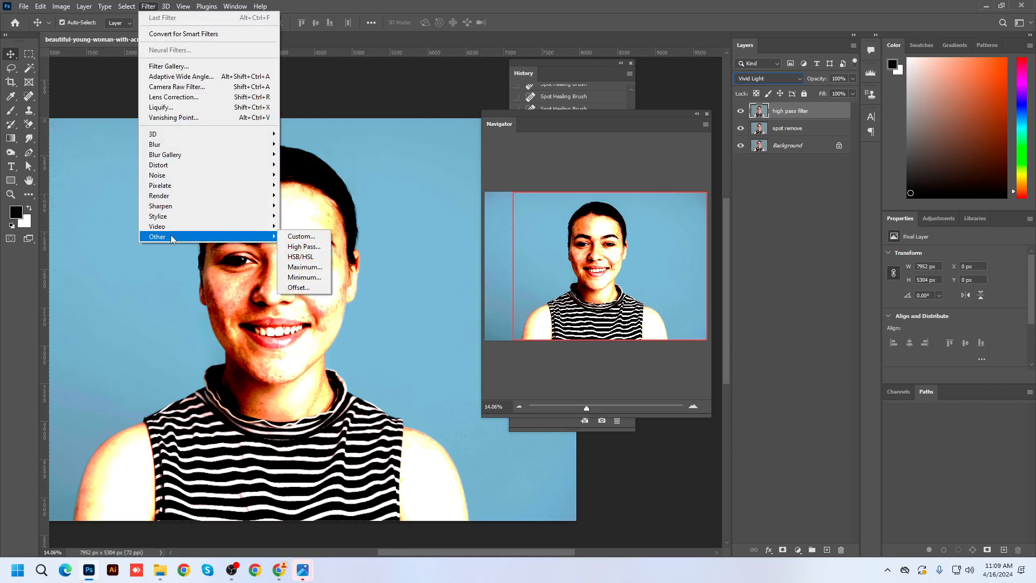
click(312, 252)
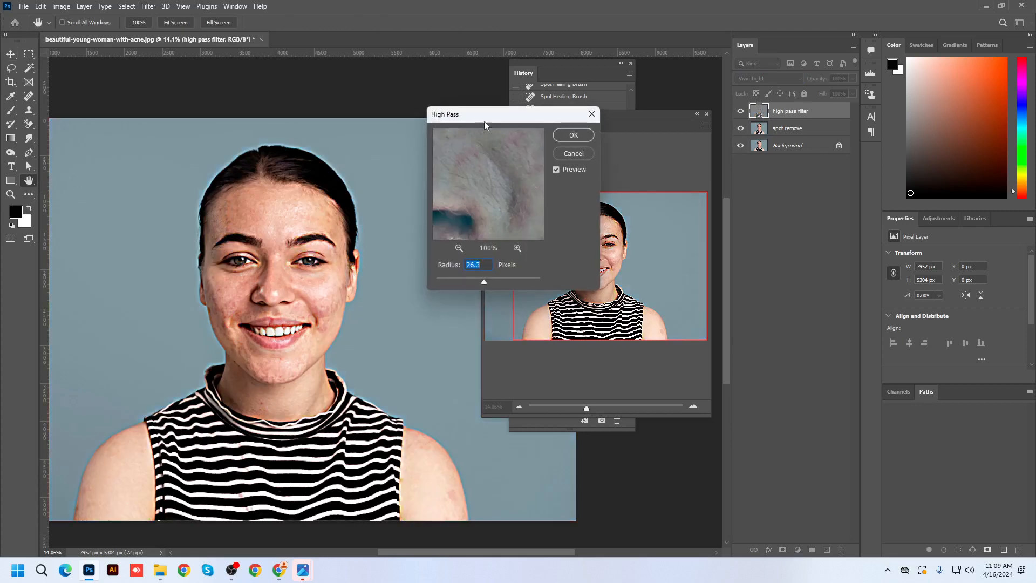
drag(484, 116, 560, 105)
drag(538, 269, 513, 269)
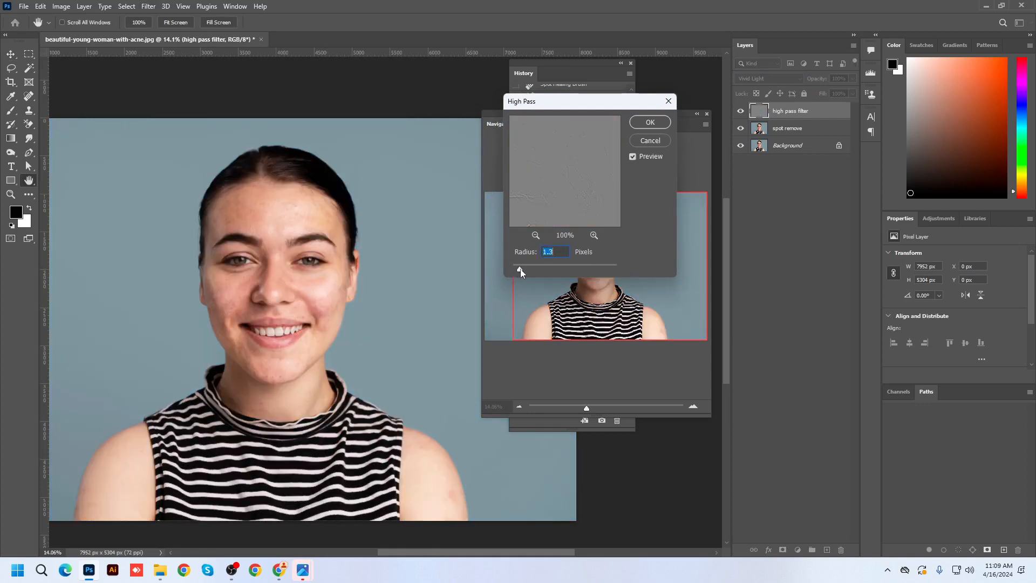
click(654, 142)
click(741, 128)
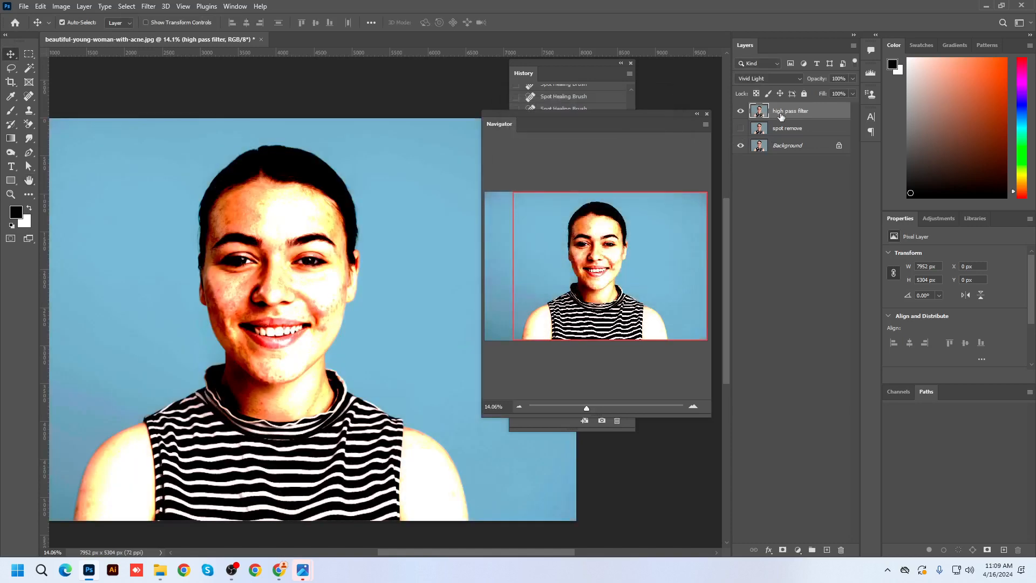
click(150, 7)
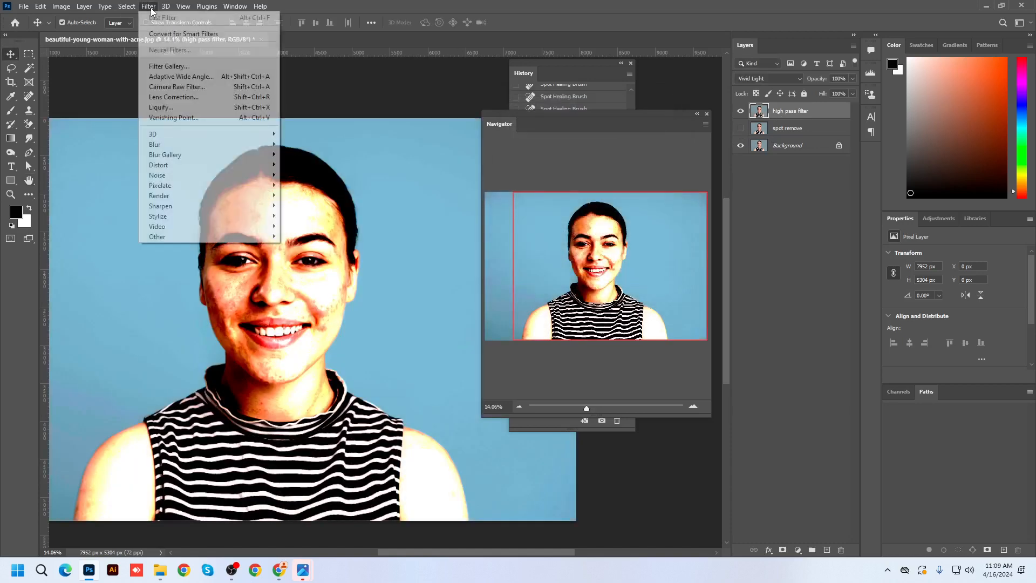
click(162, 245)
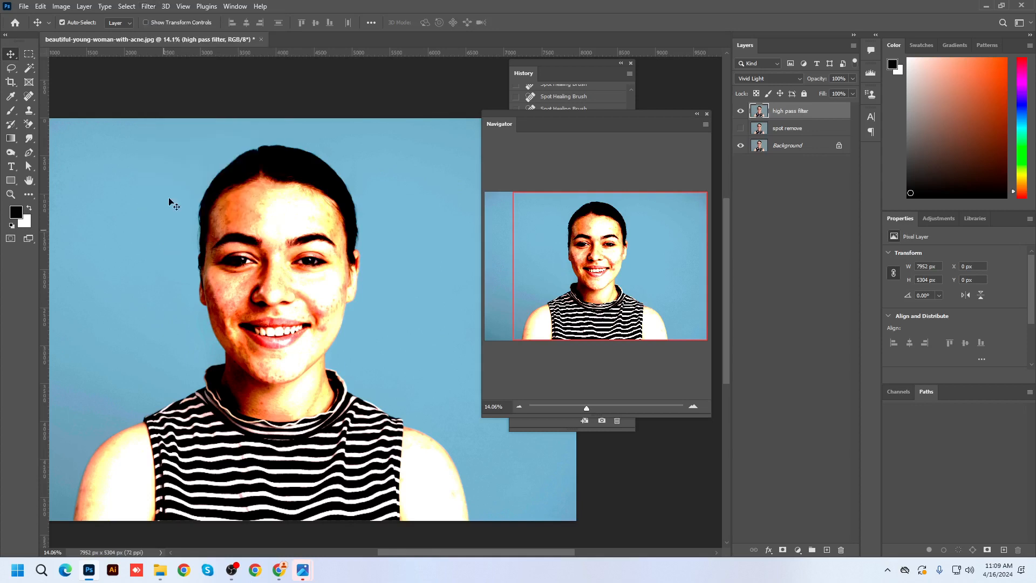
click(150, 6)
mouse_move(171, 237)
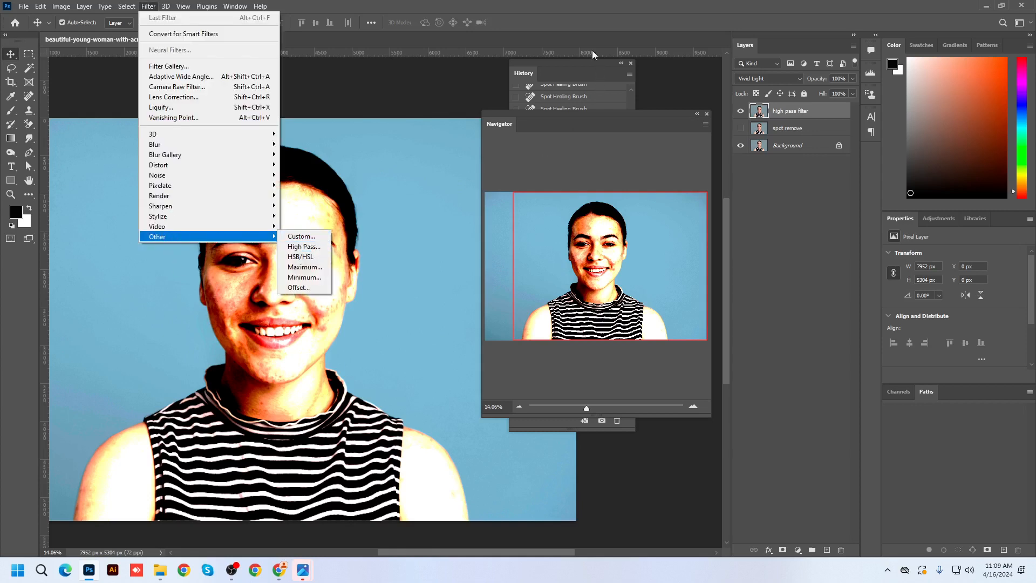
click(785, 106)
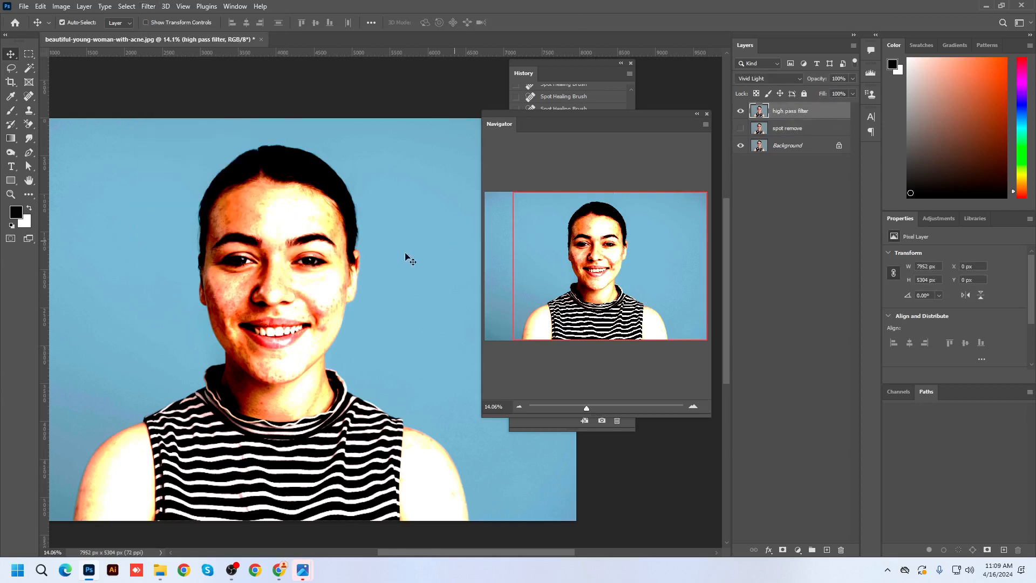
Invert the colours of the high pass filter layer.
click(62, 7)
mouse_move(77, 35)
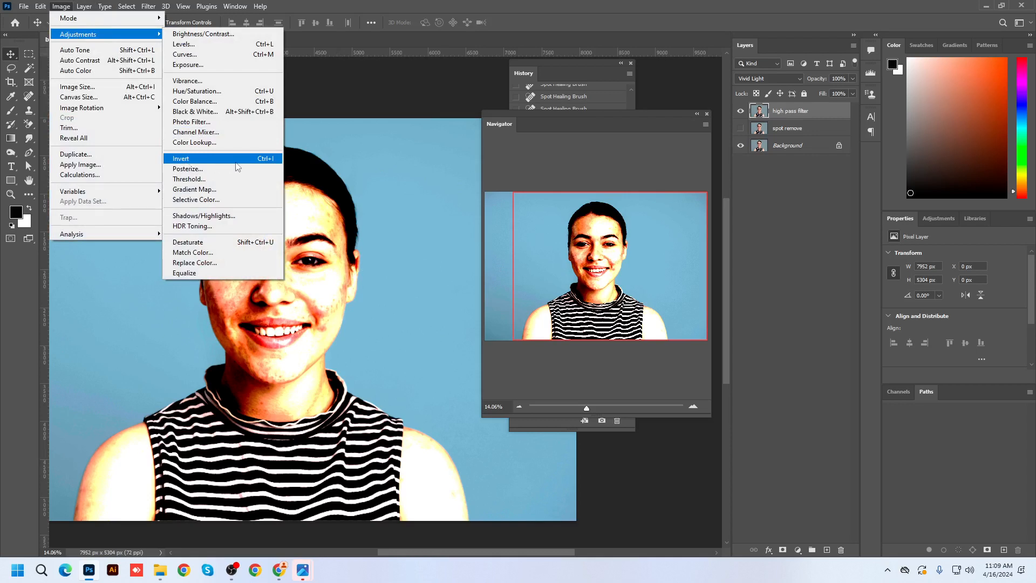
click(782, 104)
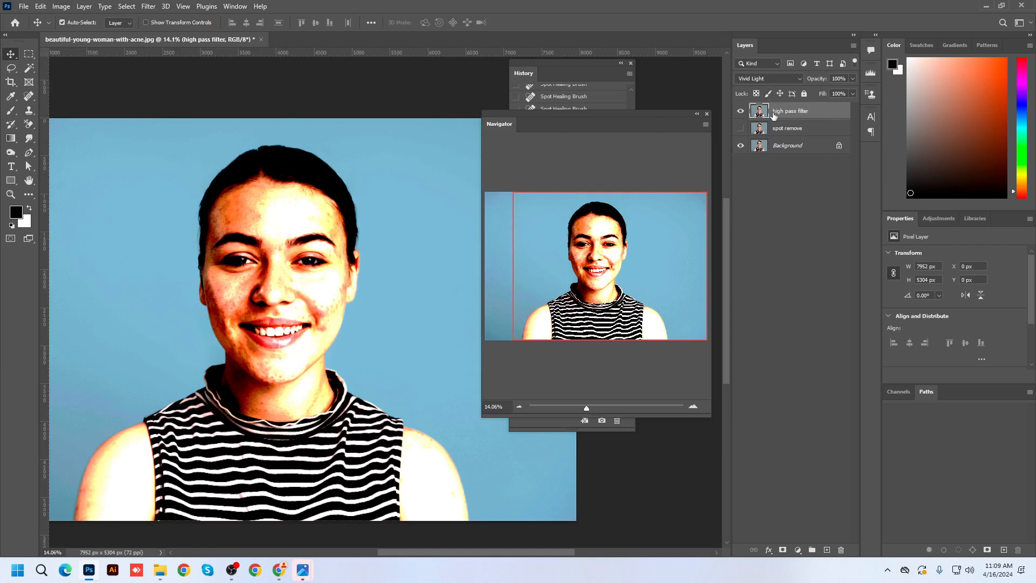
key(ctrl+i)
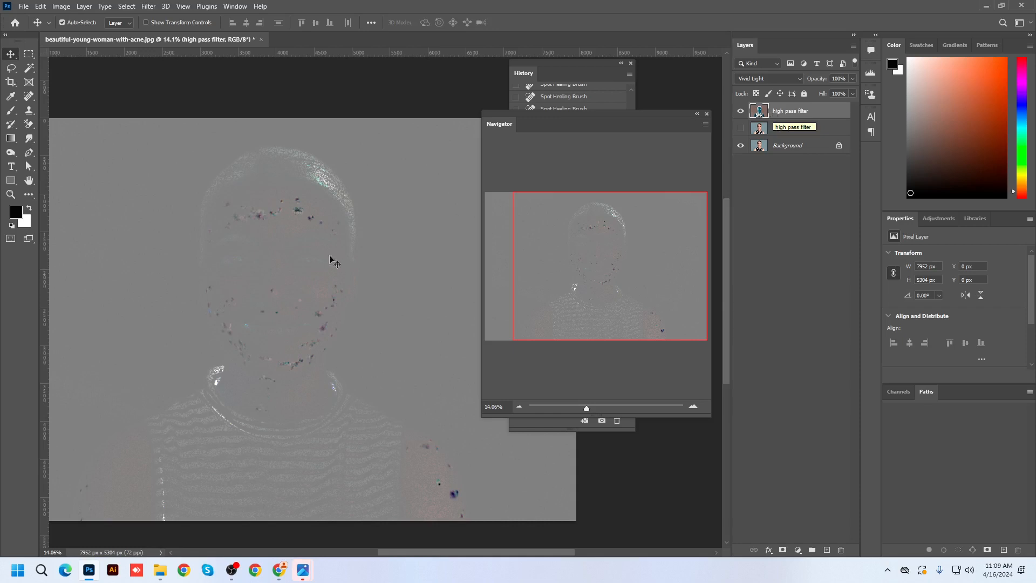
click(151, 7)
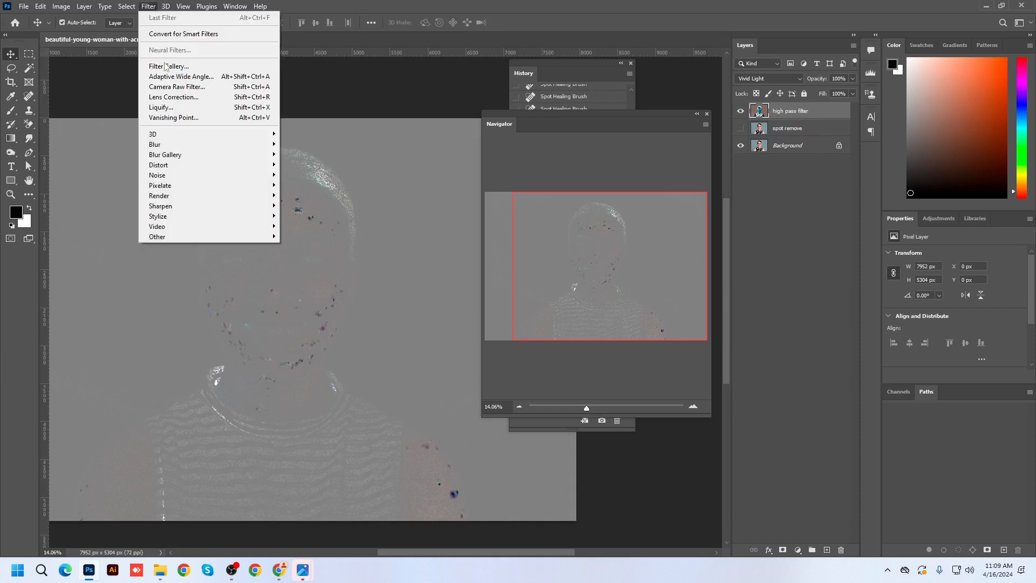
mouse_move(243, 236)
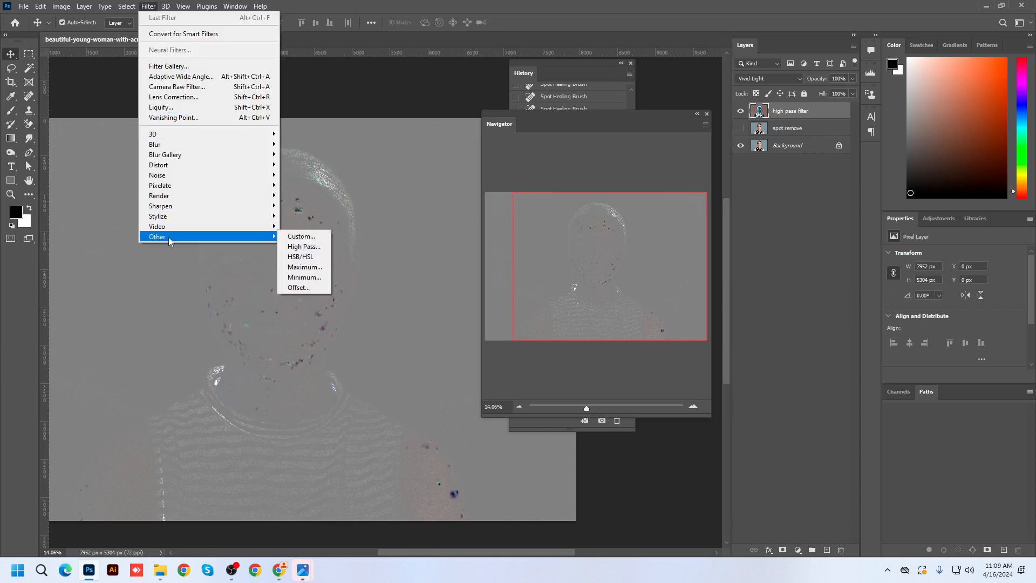
click(305, 247)
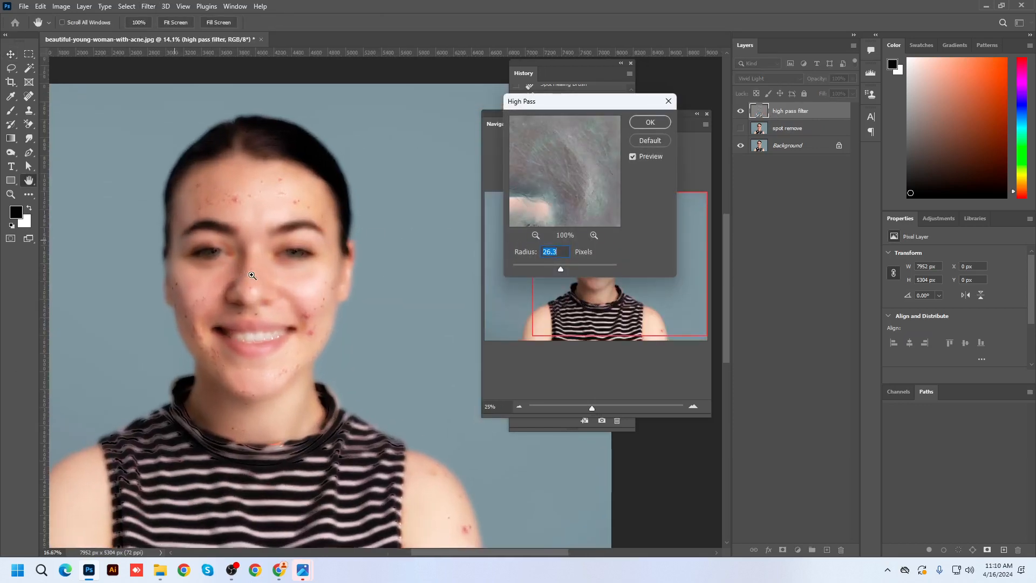
scroll(260, 272, up, 3)
scroll(382, 310, down, 2)
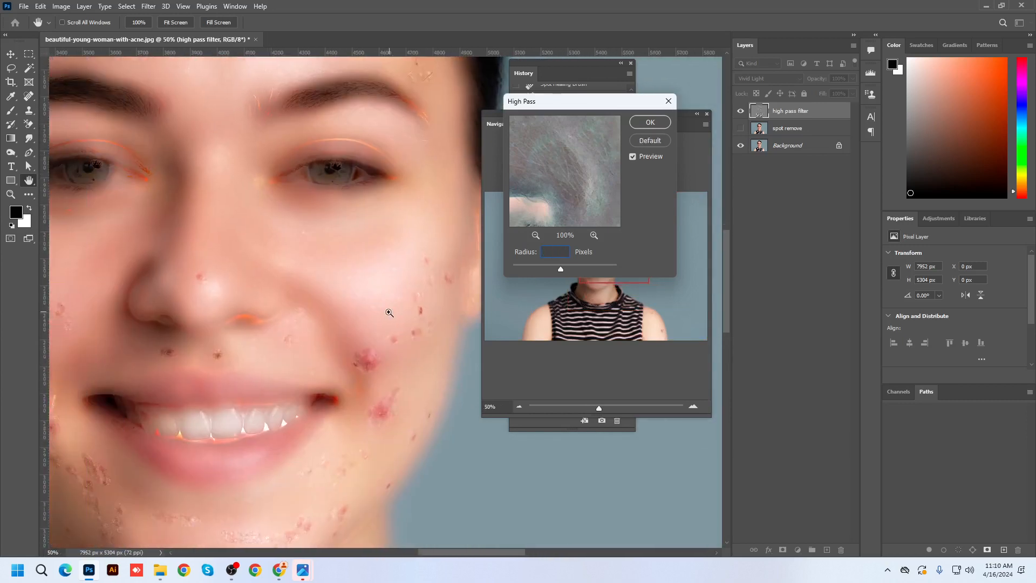
scroll(389, 312, down, 1)
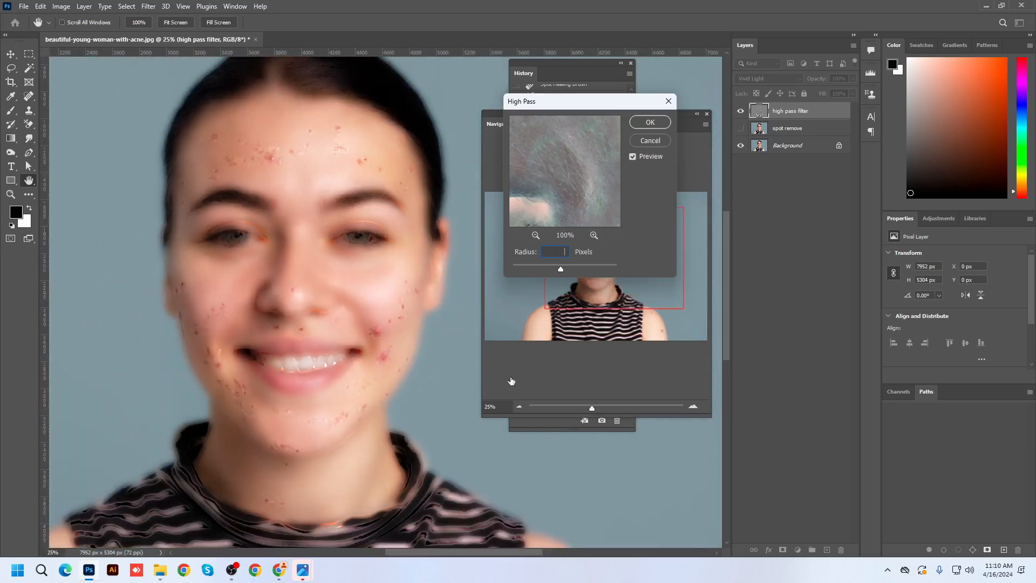
click(561, 269)
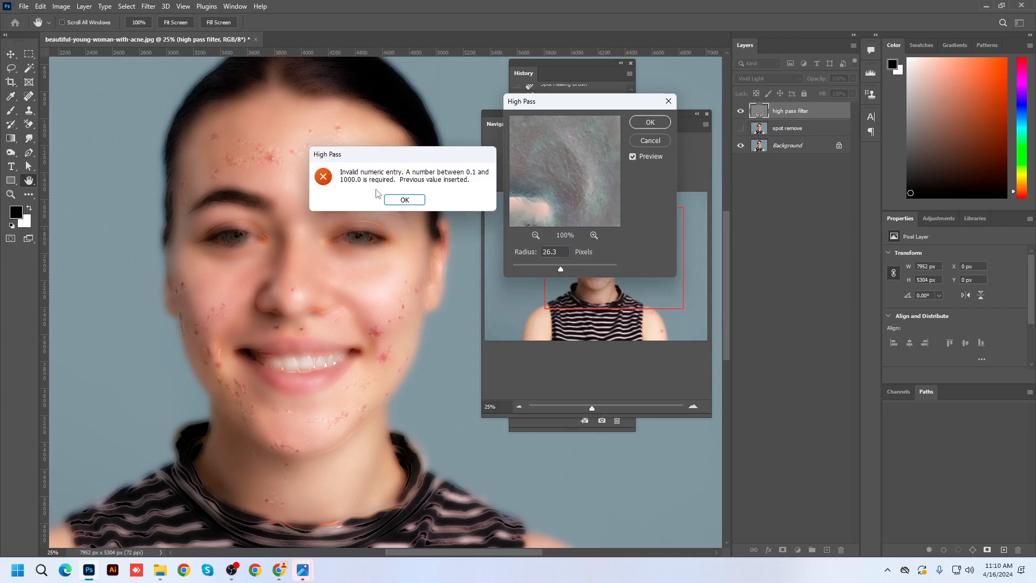
key(Return)
drag(513, 268, 552, 269)
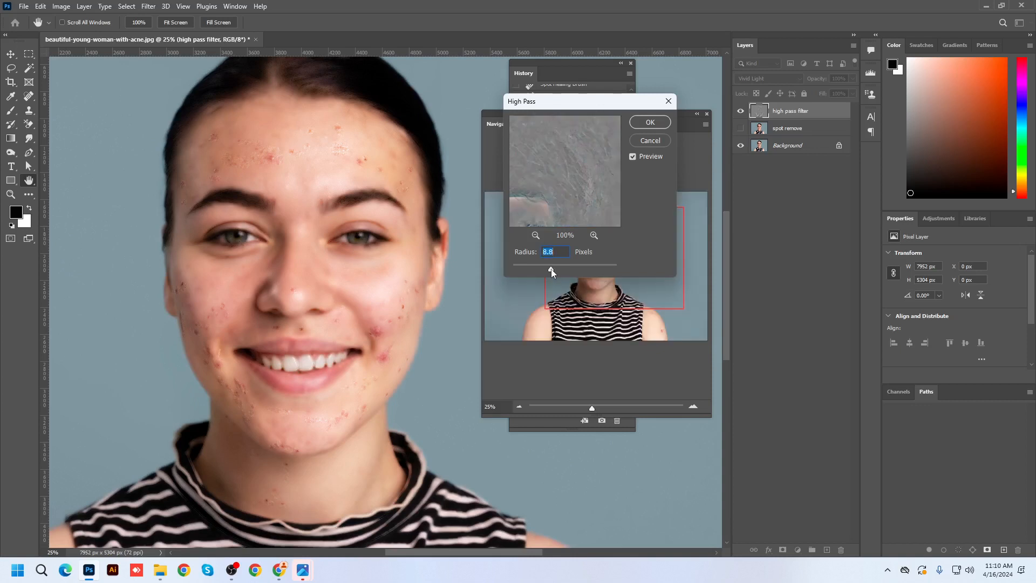
click(743, 129)
click(650, 141)
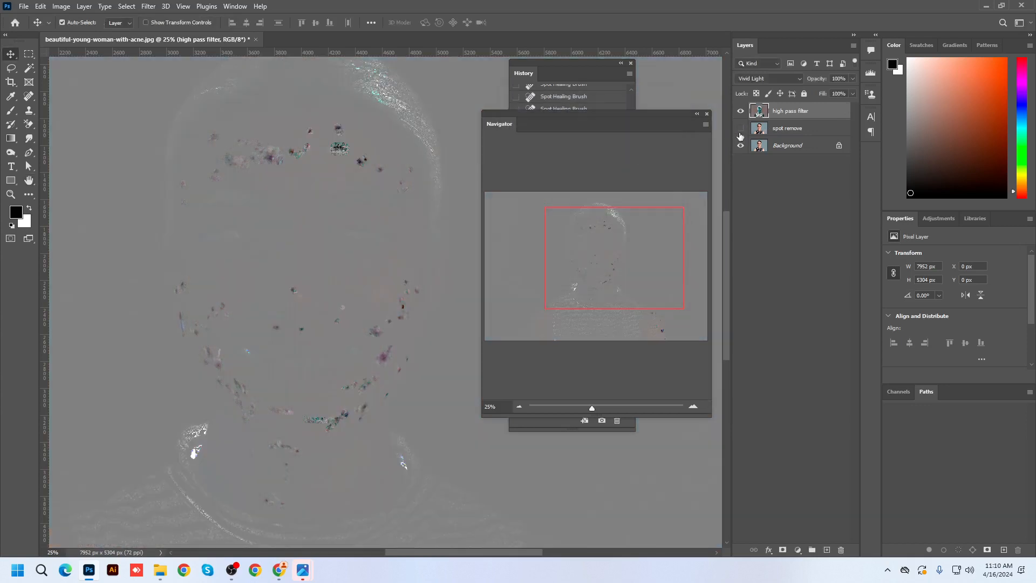
With the spot remove layer shown, apply a High Pass filter with a 30.4-pixel radius to the inverted high pass filter layer.
click(149, 6)
mouse_move(184, 235)
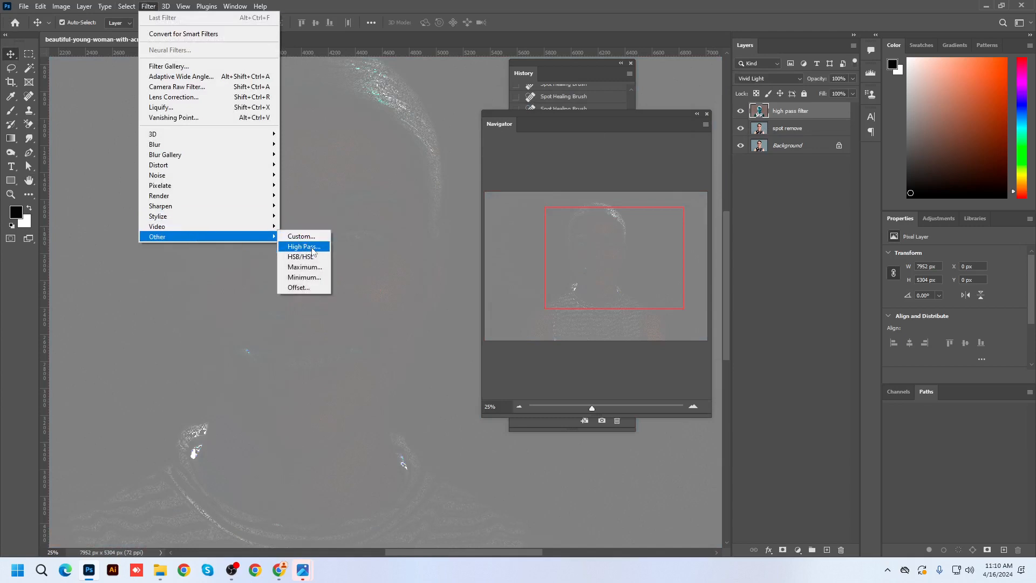
click(310, 246)
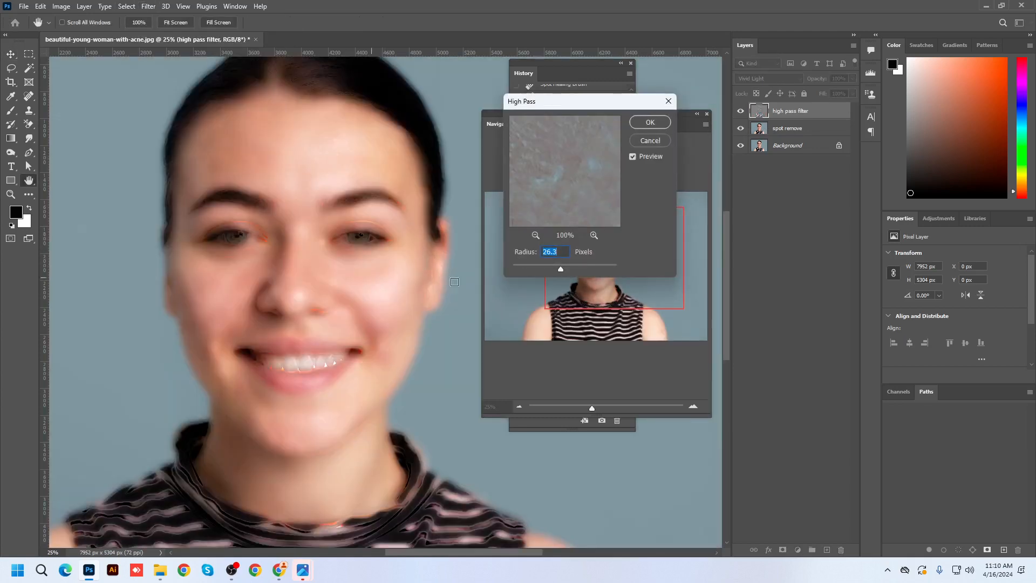
mouse_move(561, 270)
mouse_down()
mouse_move(536, 273)
mouse_move(561, 270)
mouse_up()
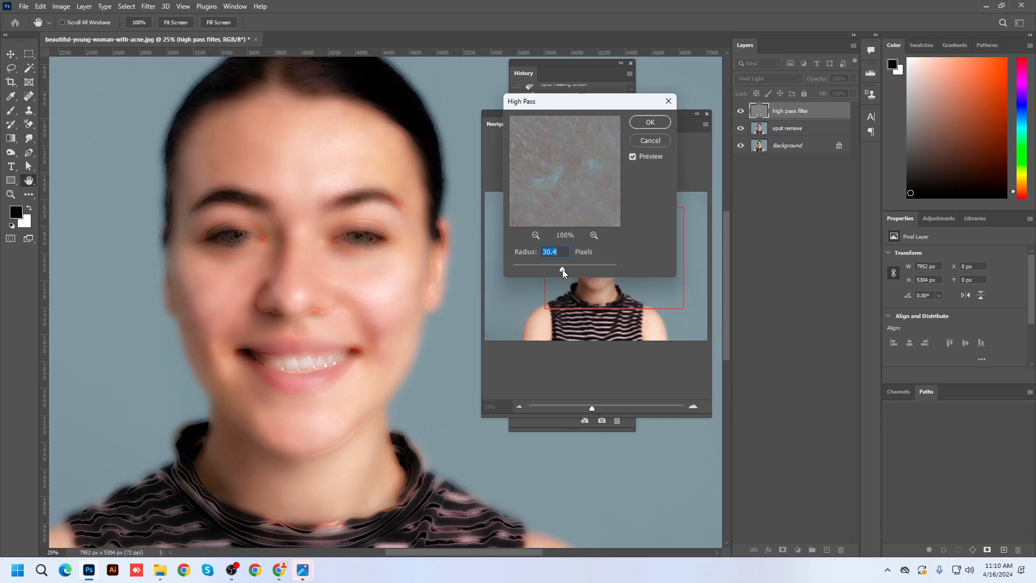
click(646, 122)
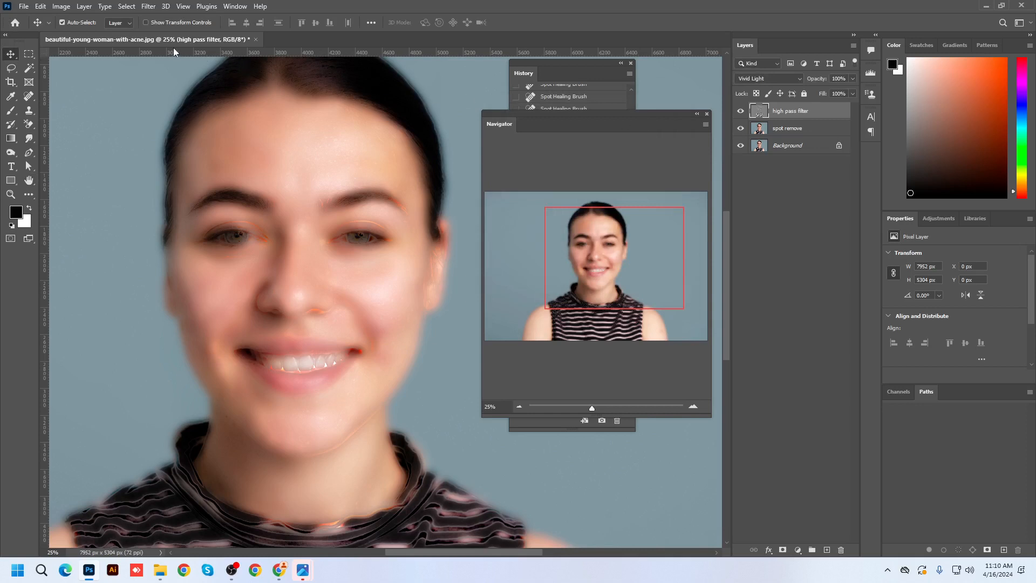
Apply a Gaussian Blur with a radius of 8 pixels to the high pass filter layer, judging the preview on the face.
click(149, 6)
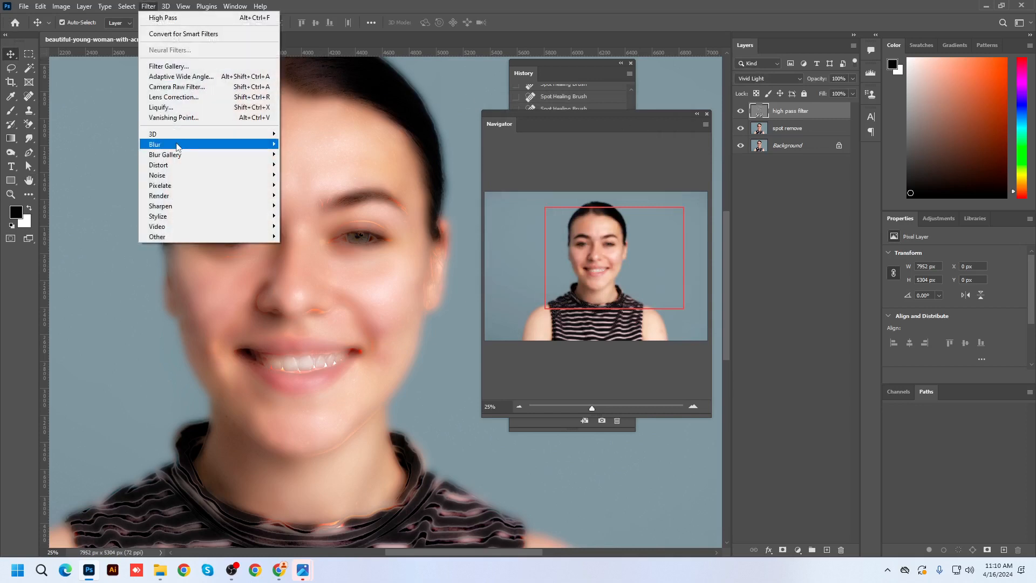
mouse_move(177, 144)
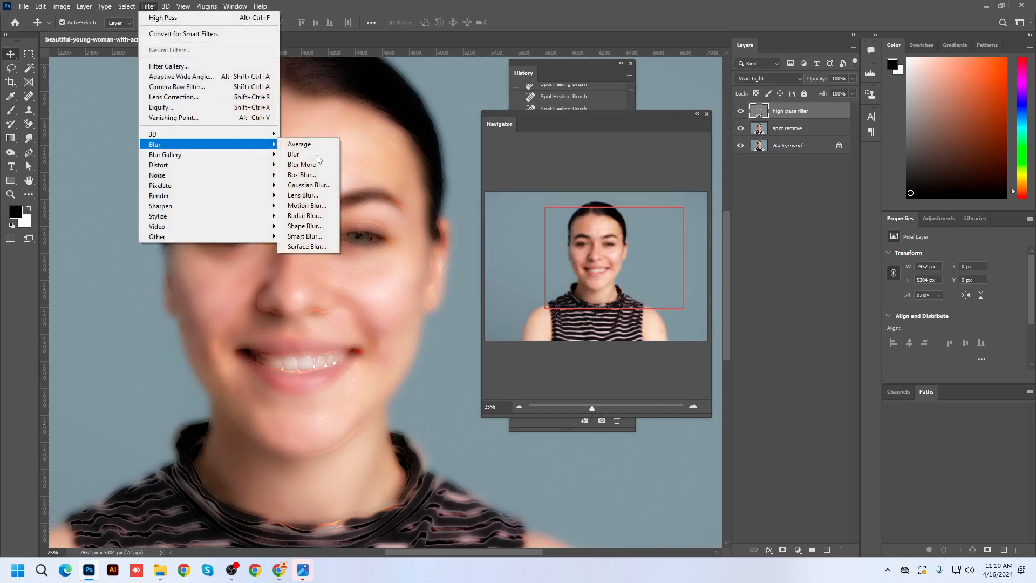
click(316, 185)
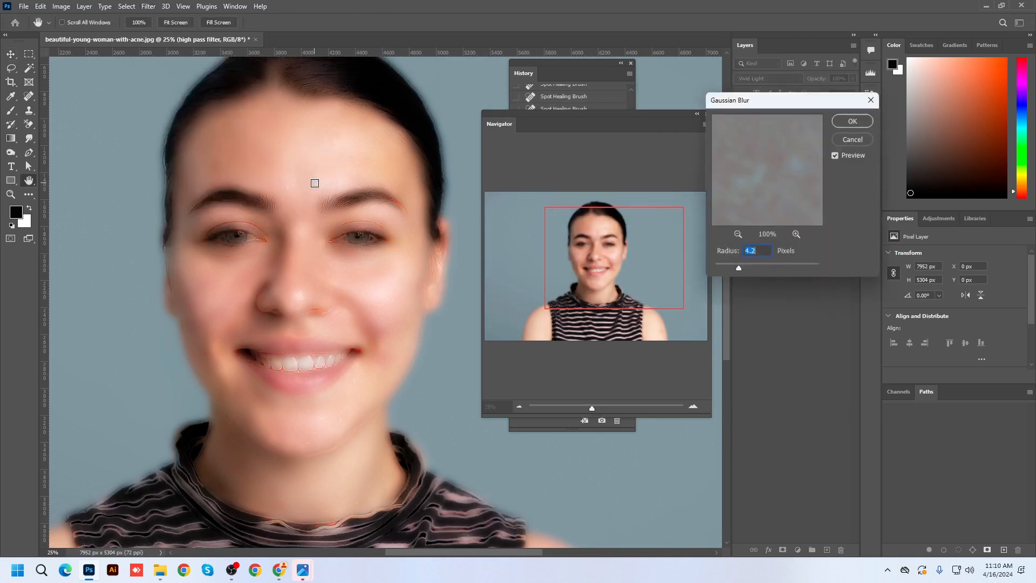
key(ctrl)
ctrl+click(314, 271)
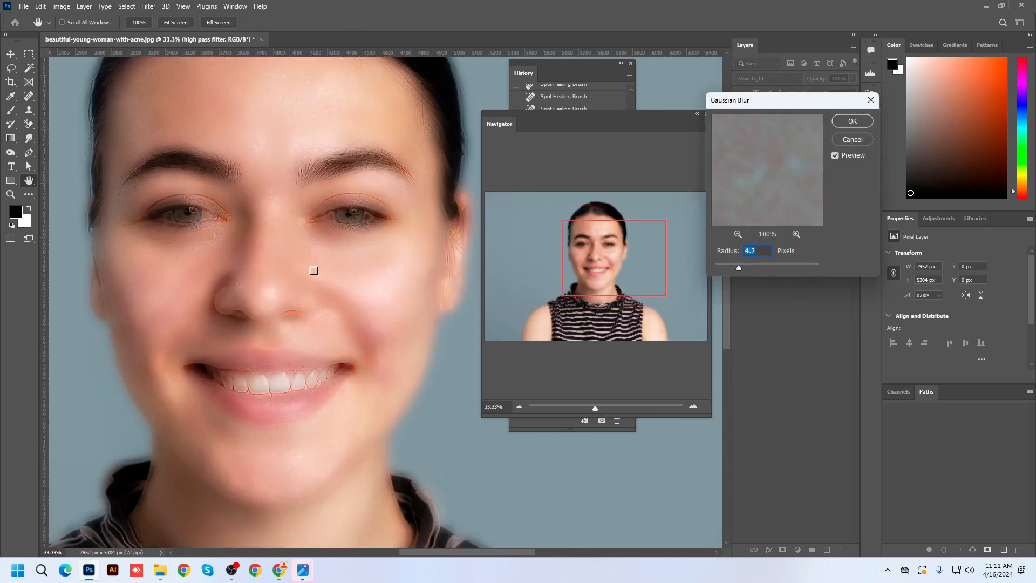
drag(739, 269, 820, 268)
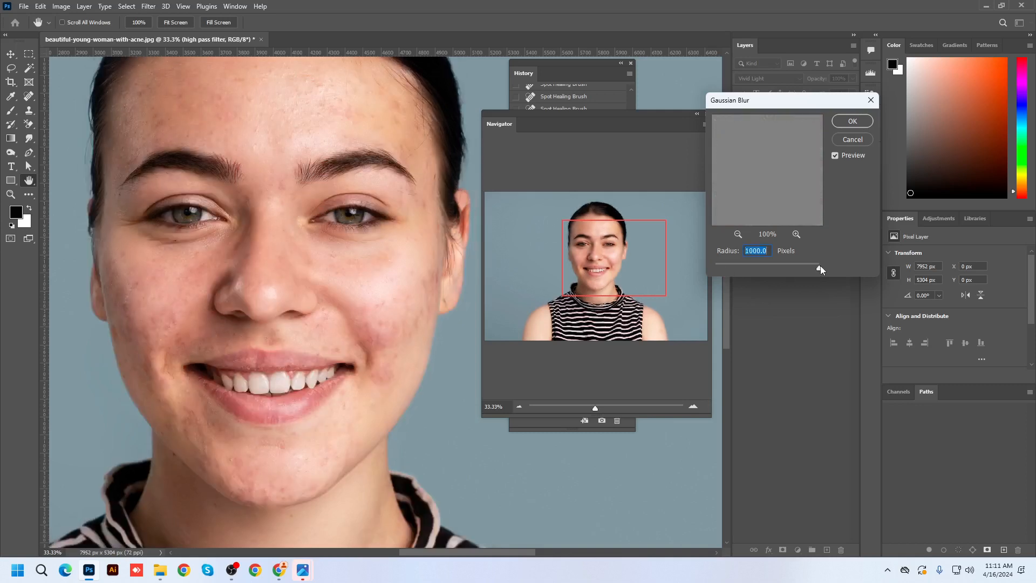
drag(820, 268, 747, 270)
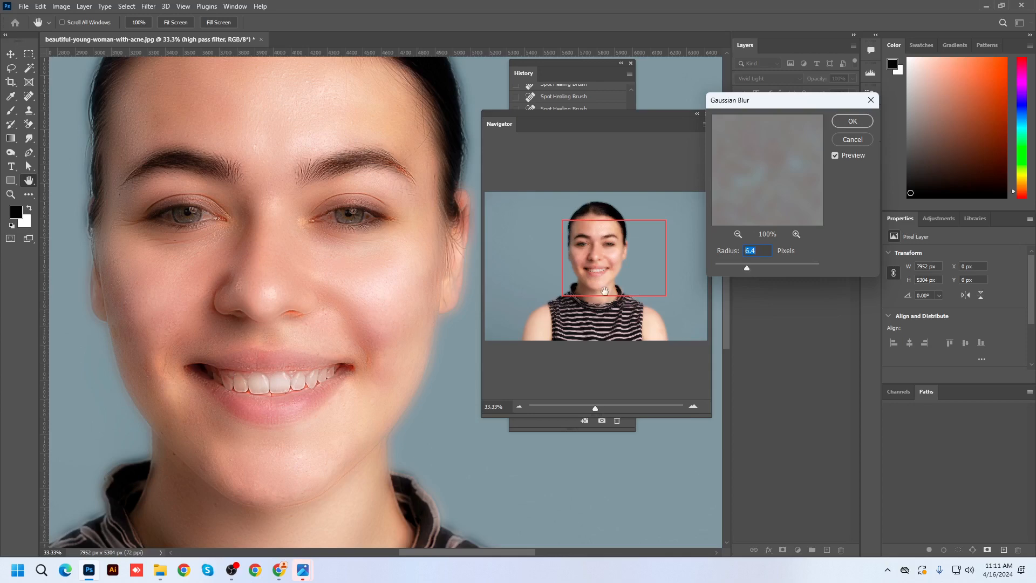
drag(743, 269, 738, 269)
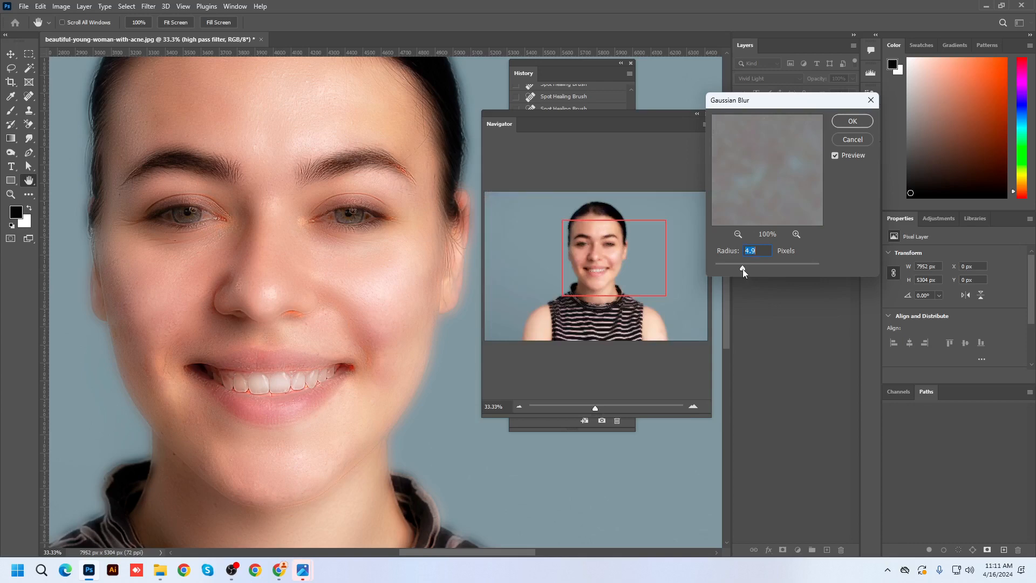
drag(748, 269, 753, 270)
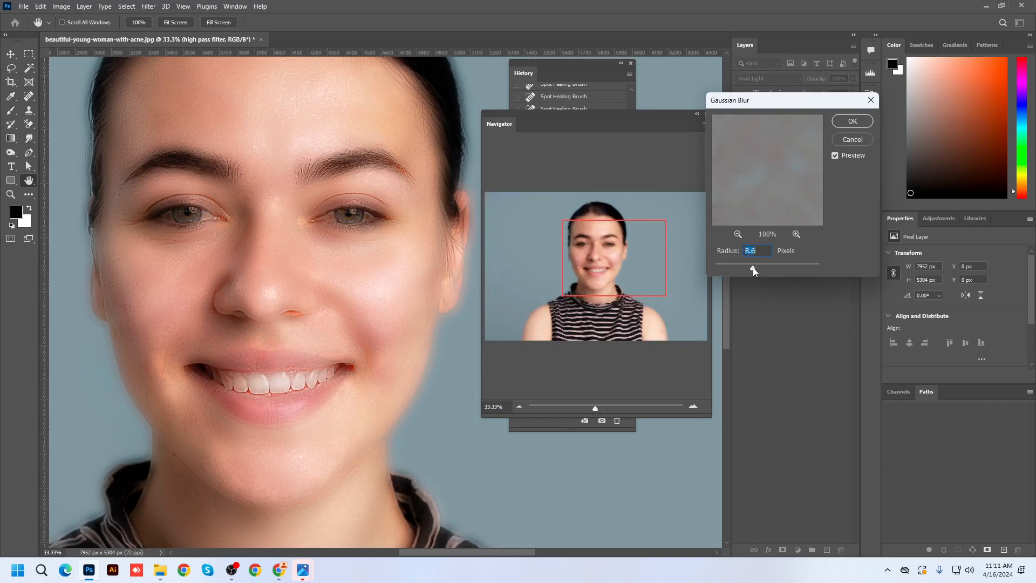
text(8)
click(851, 122)
key(v)
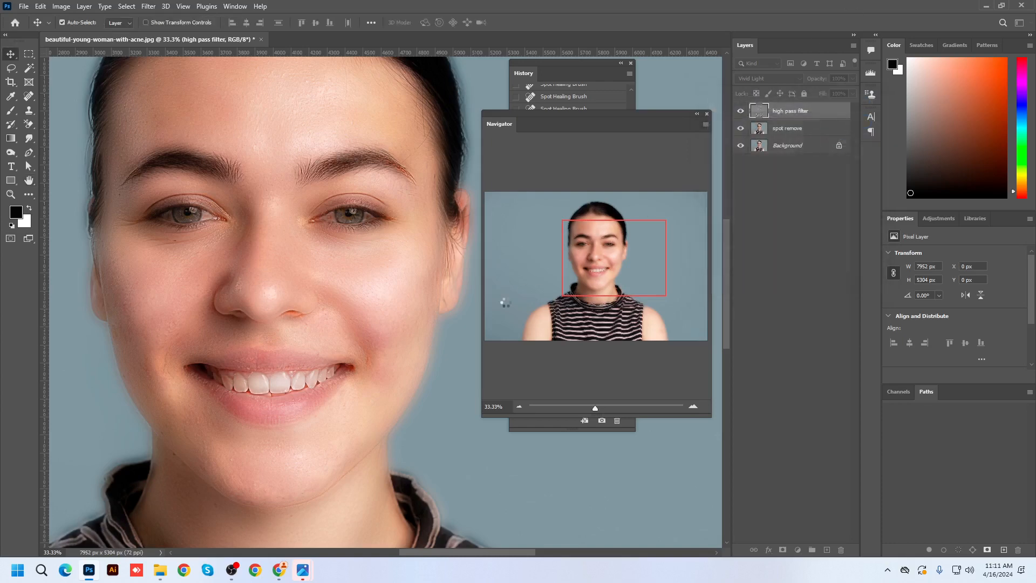
Add a white layer mask to the high pass filter layer.
scroll(382, 305, down, 3)
scroll(382, 318, up, 2)
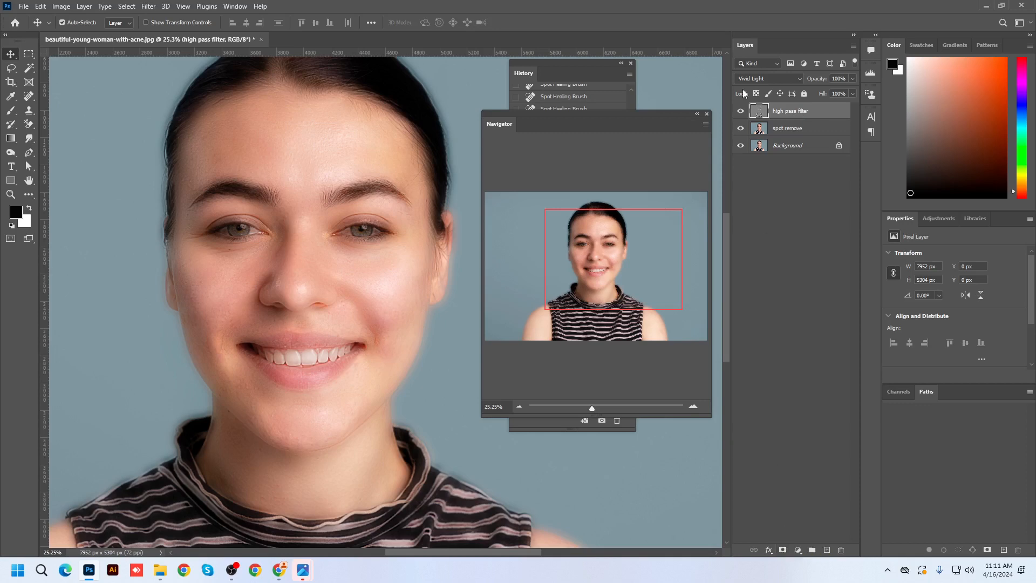
click(782, 550)
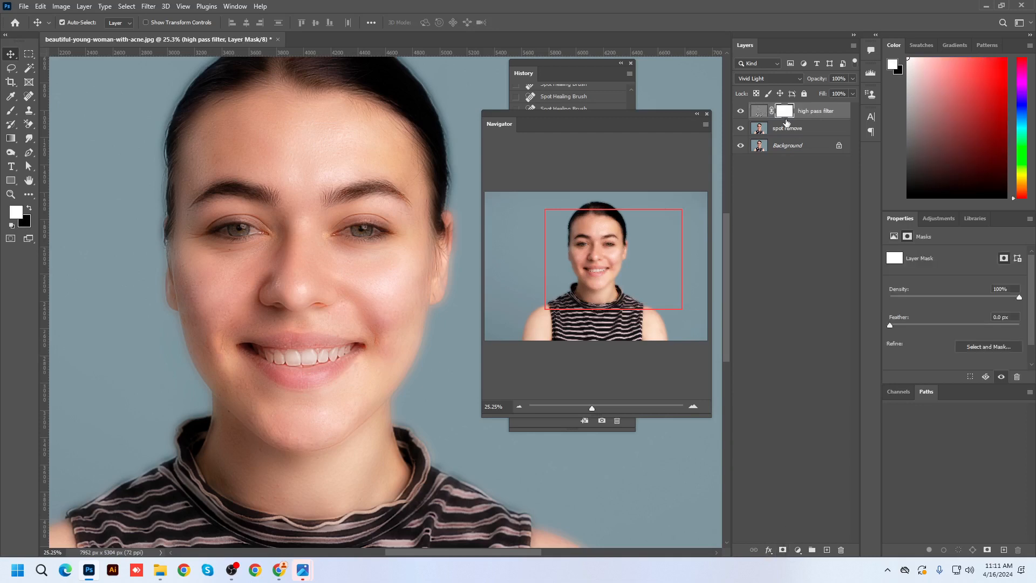
With the layer mask active, confirm black (#000000) as the background colour and white (#ffffff) as the foreground colour.
click(23, 224)
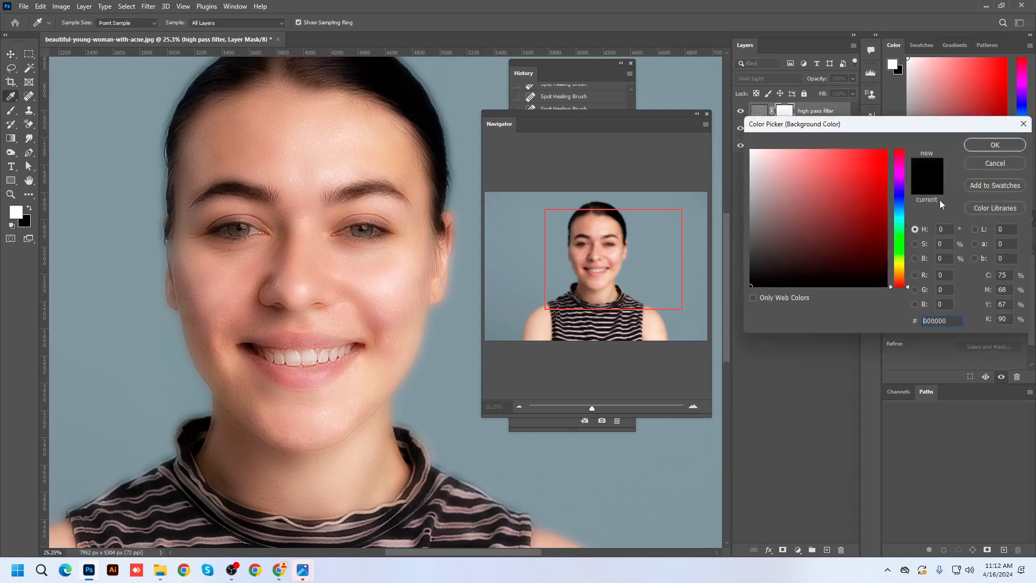
click(995, 146)
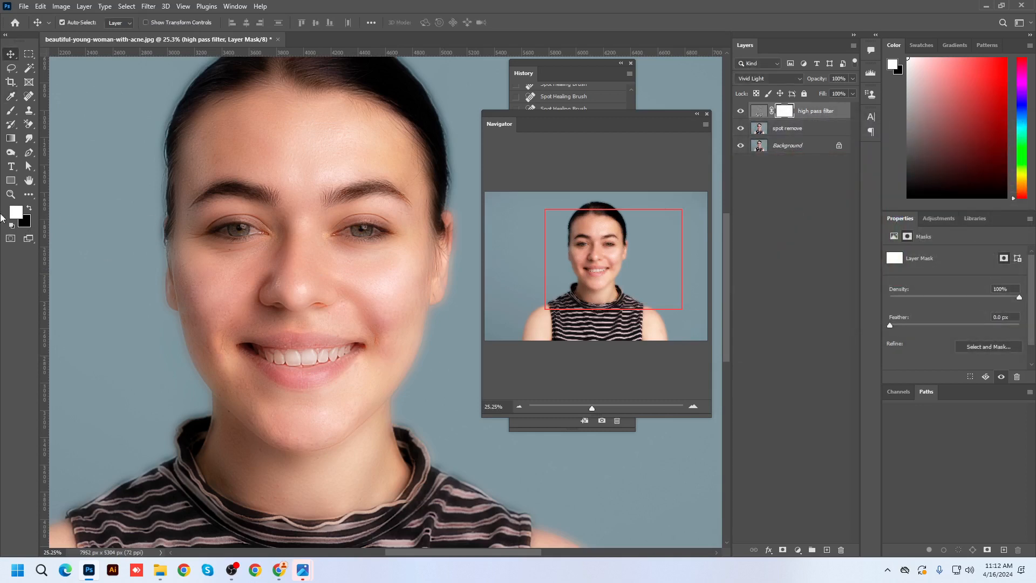
click(18, 216)
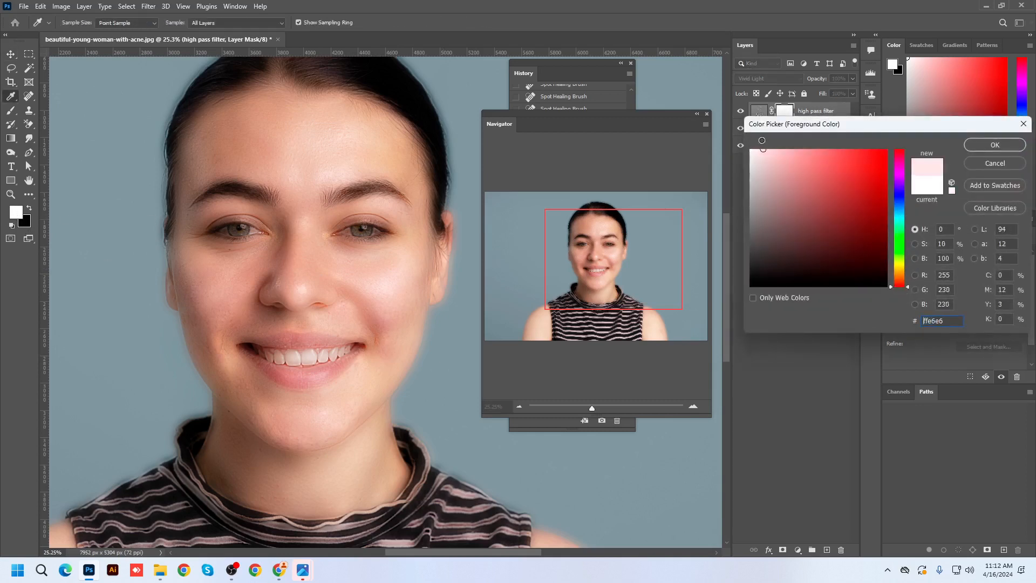
drag(753, 151, 719, 118)
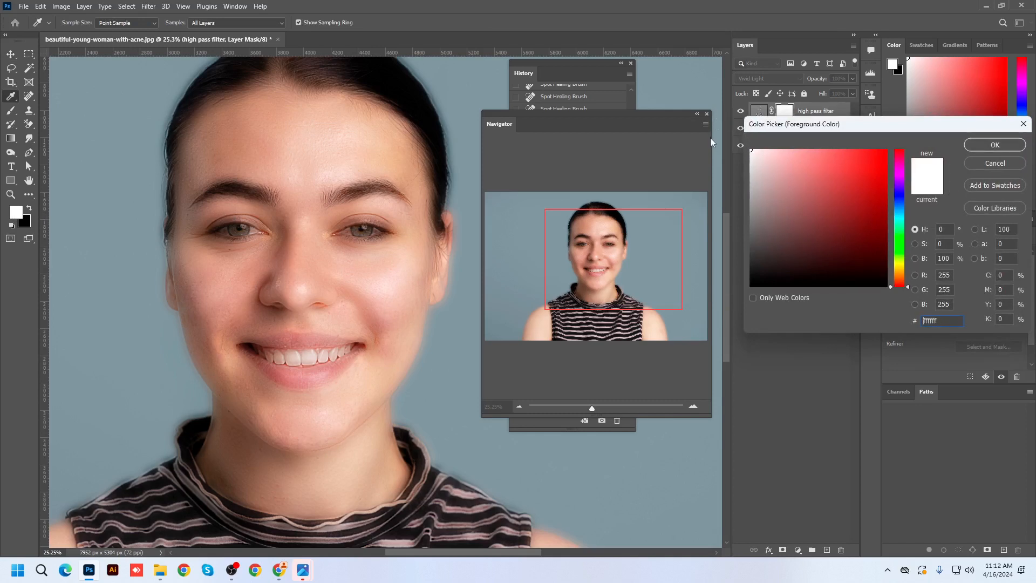
click(981, 143)
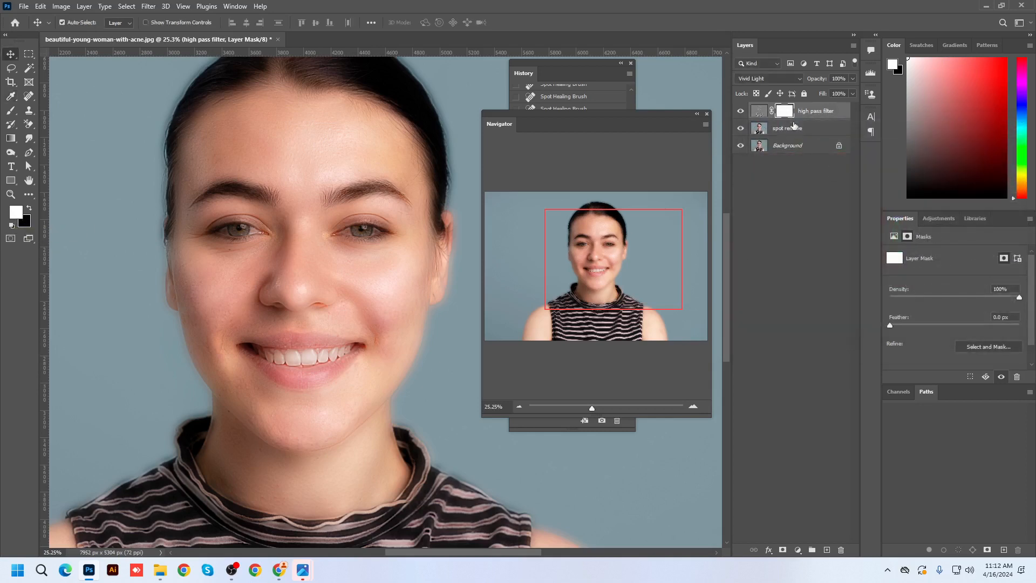
Activate the high pass filter layer's image and set the foreground colour to #9c715f and the background colour to #9db81f.
click(759, 112)
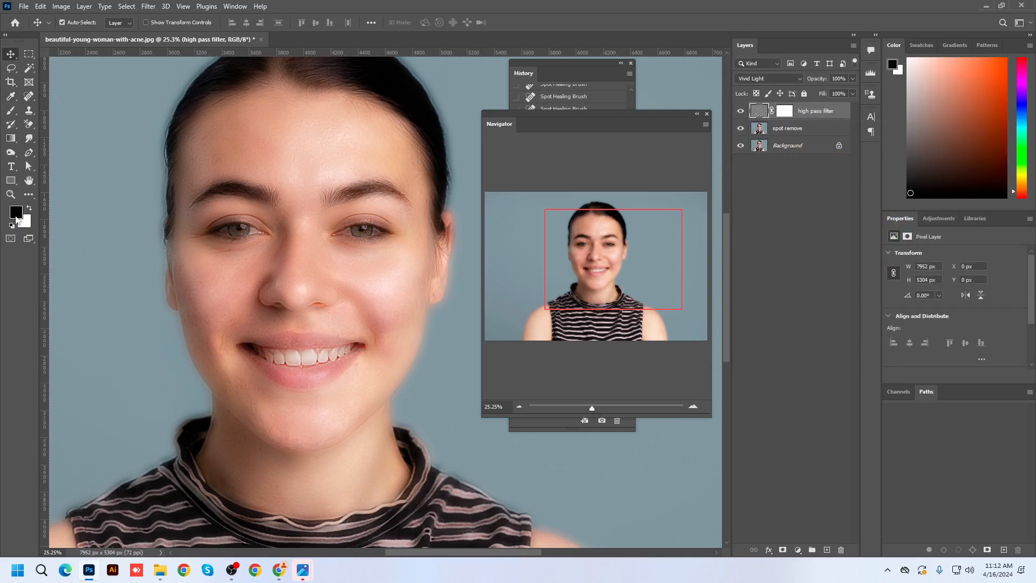
click(16, 215)
click(803, 202)
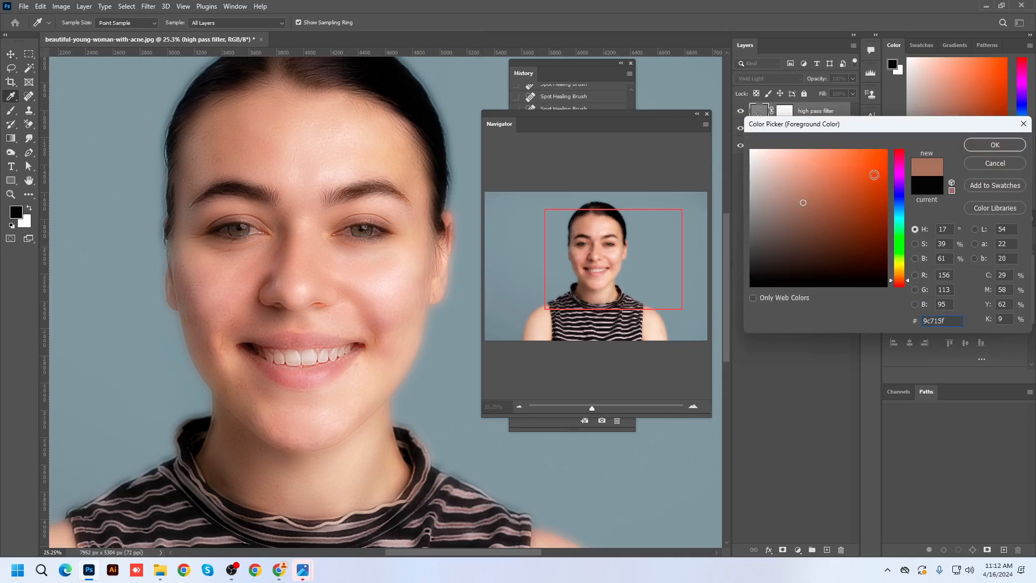
click(993, 145)
click(24, 223)
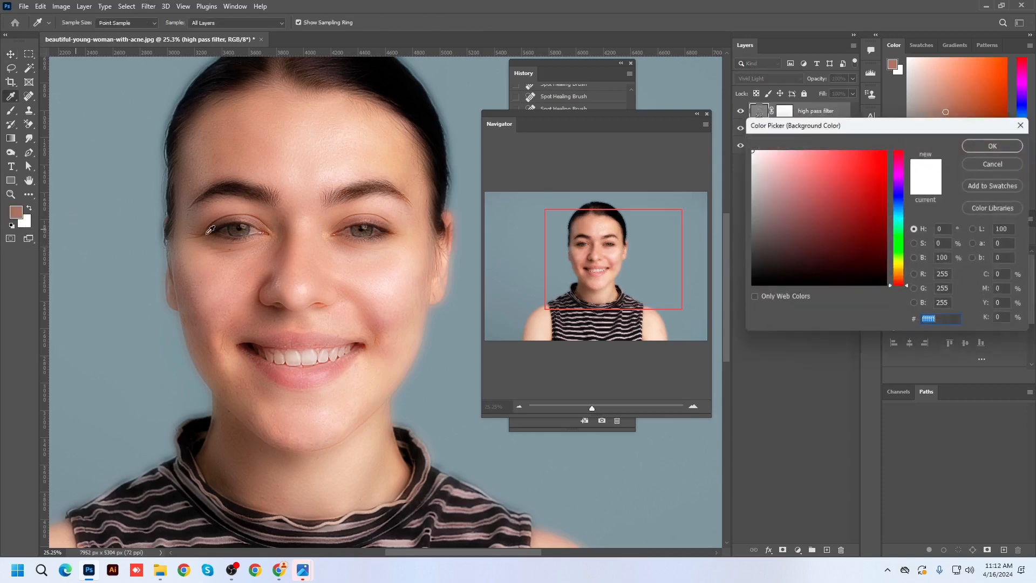
click(864, 187)
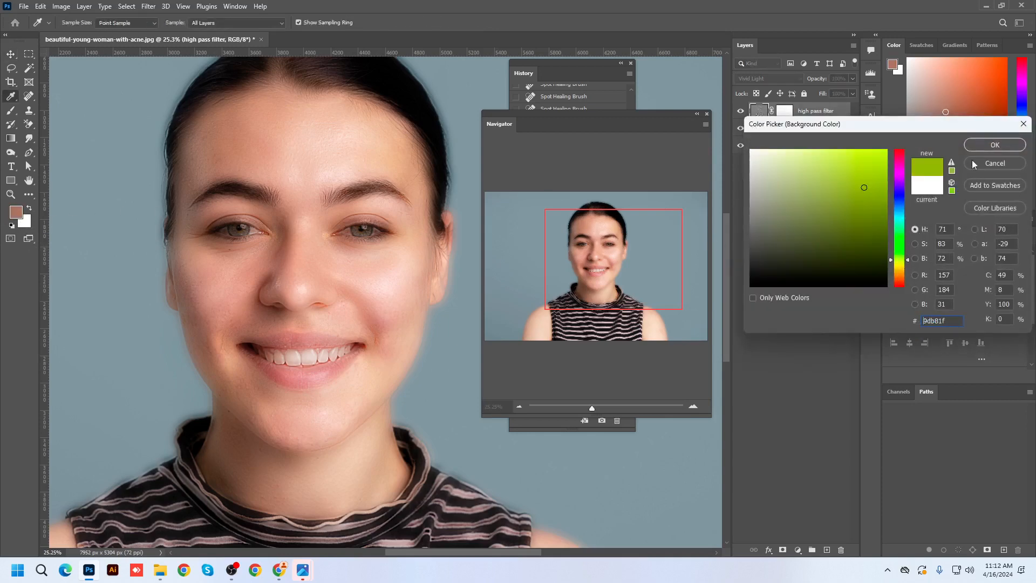
click(997, 146)
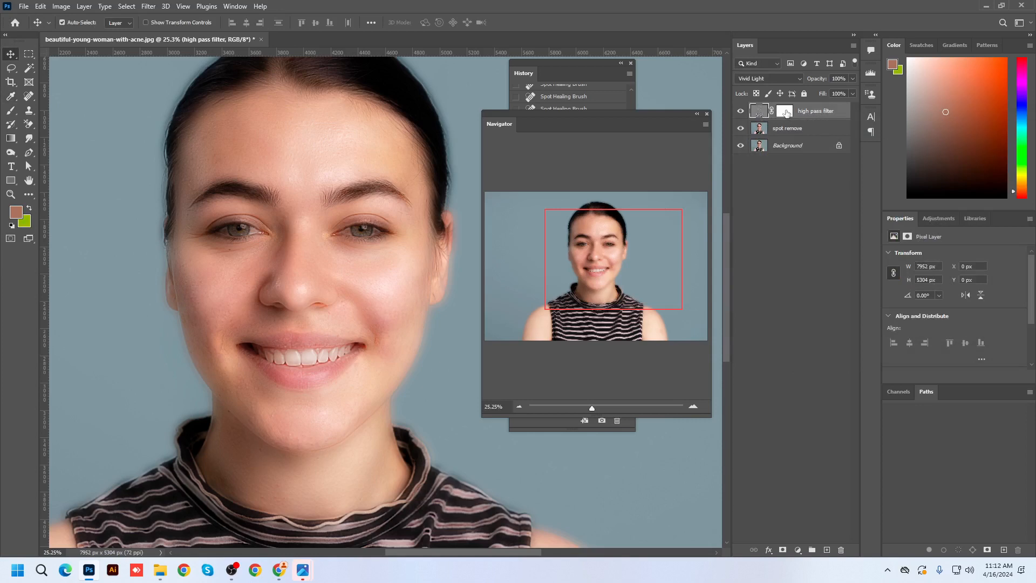
Reactivate the high pass filter layer's mask, choose the Brush tool and check its size and hardness settings.
click(785, 111)
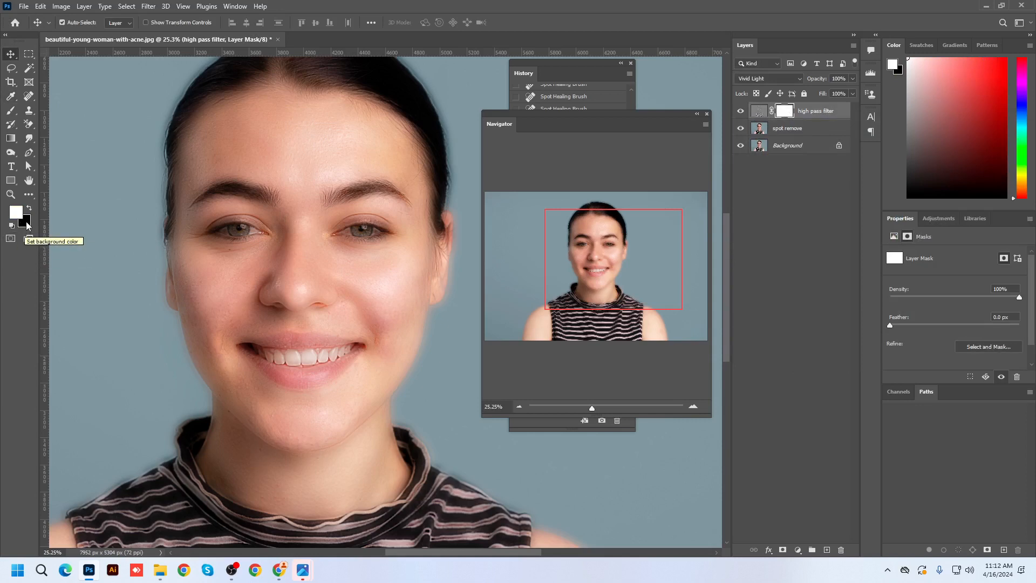
click(10, 110)
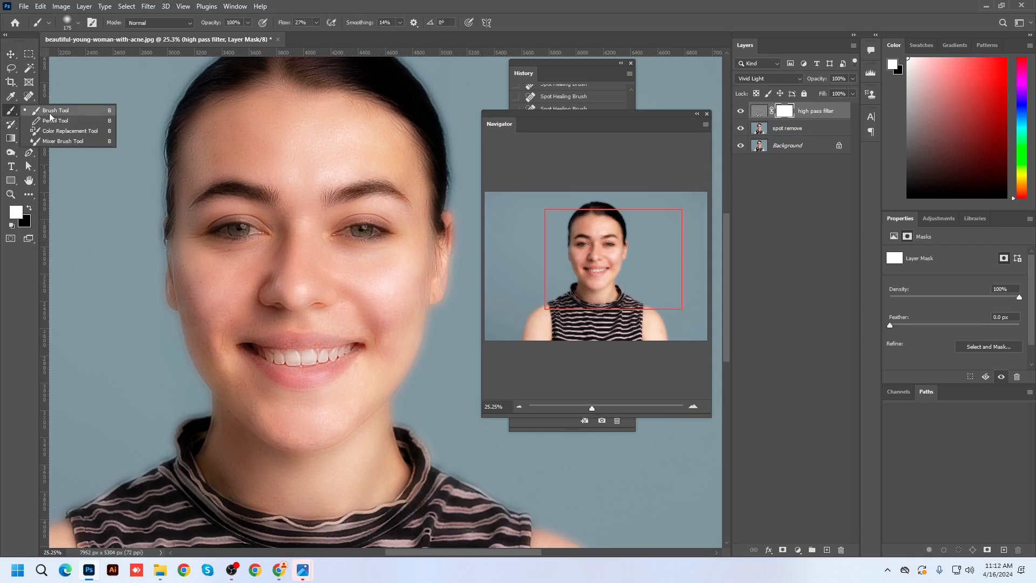
click(51, 112)
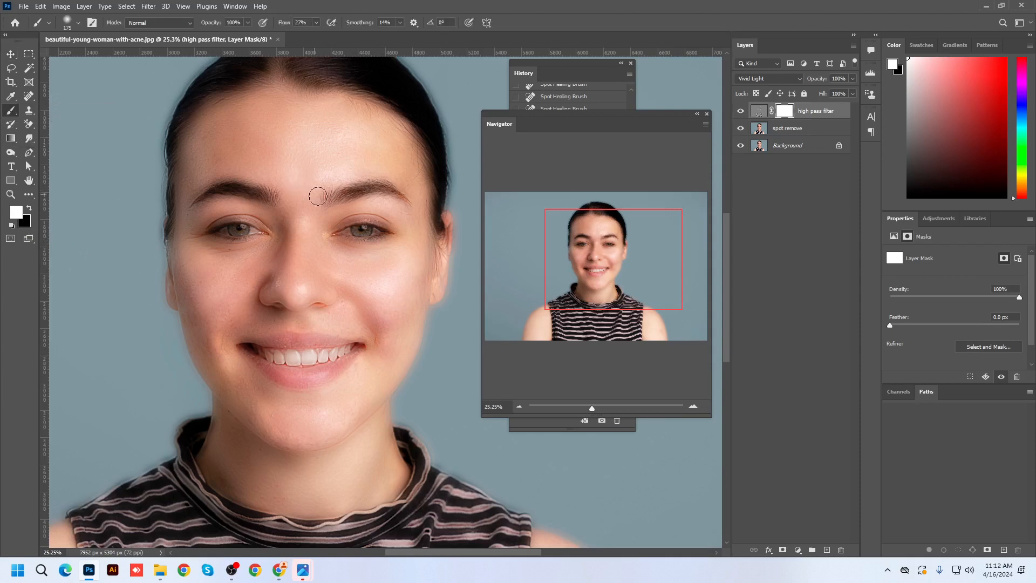
right_click(321, 195)
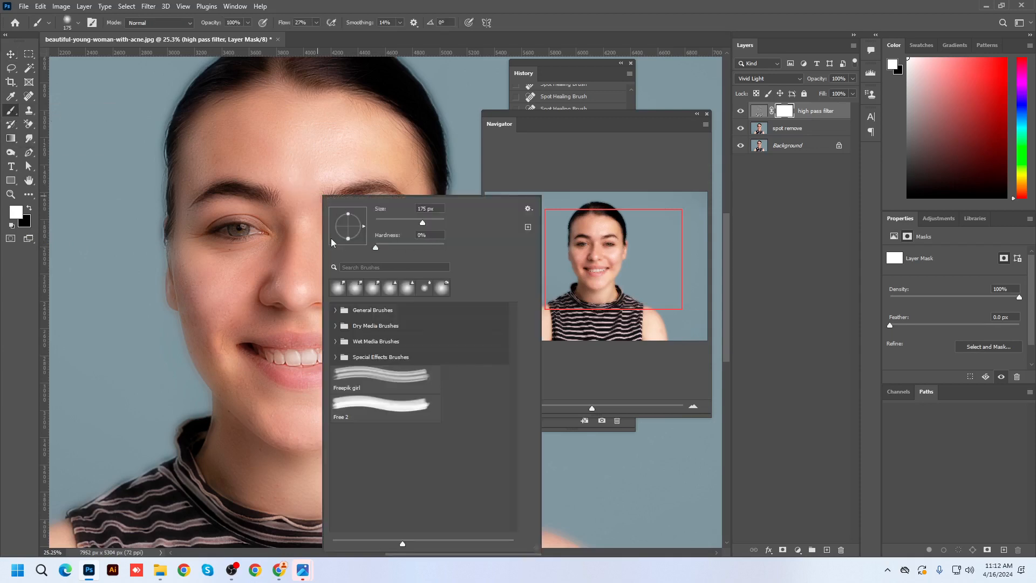
drag(331, 239, 332, 239)
click(520, 25)
Invert the high pass filter layer's mask to black to hide the smoothing effect.
scroll(345, 201, up, 1)
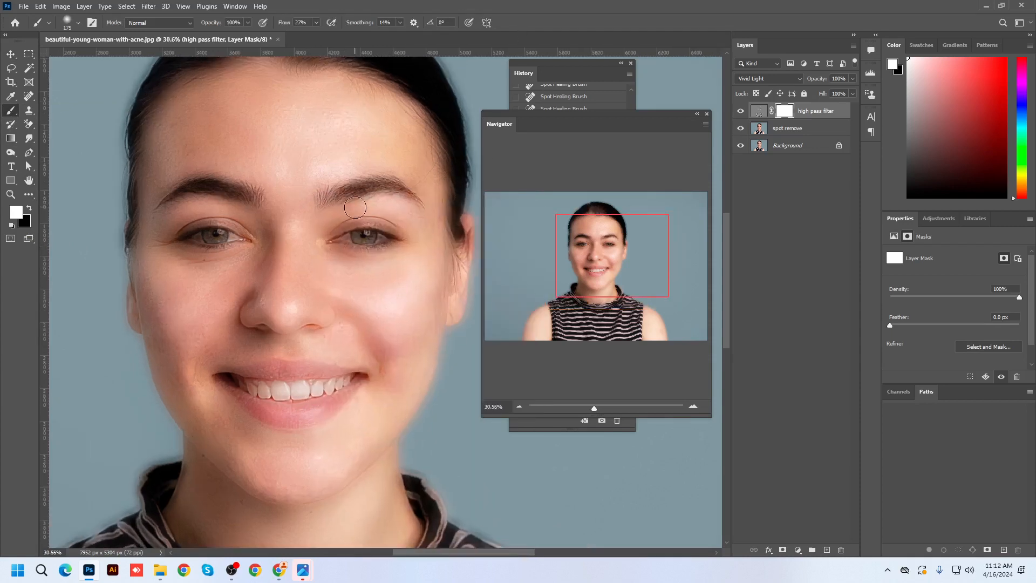
scroll(401, 287, down, 1)
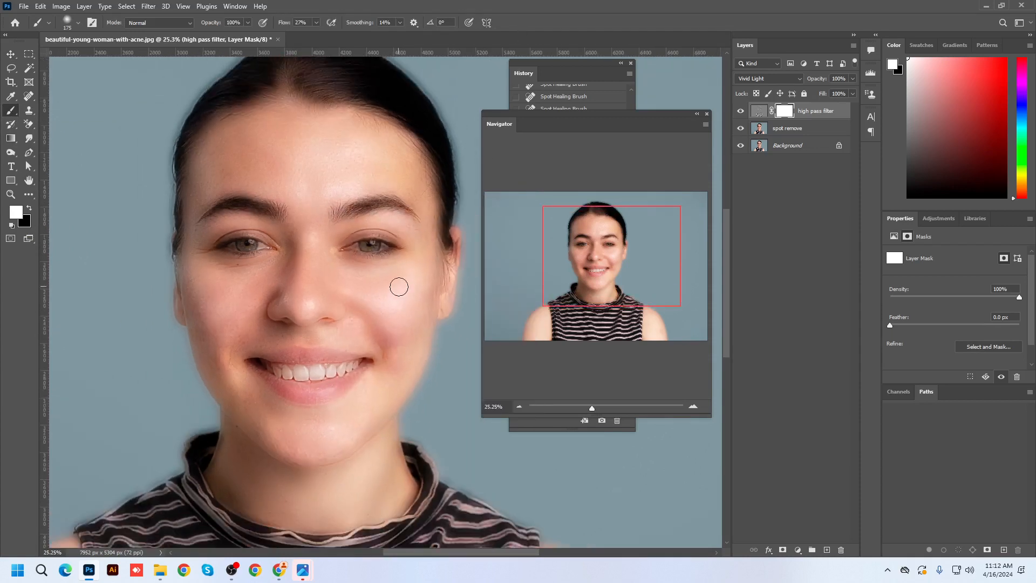
scroll(402, 284, up, 1)
scroll(405, 278, down, 1)
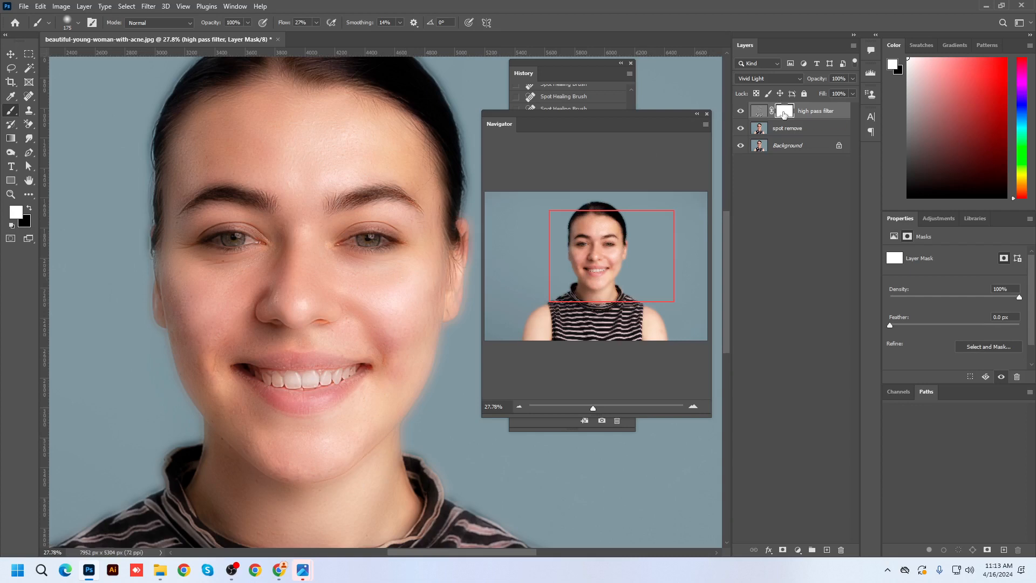
drag(784, 114, 786, 115)
key(ctrl+i)
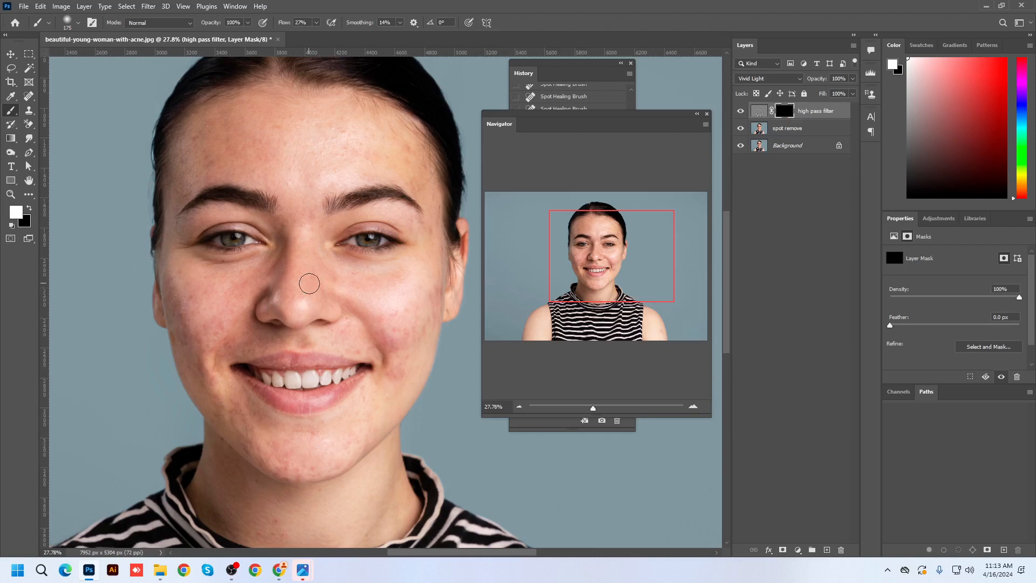
Set the brush to a size of 125 px and an opacity of 50%.
scroll(326, 276, up, 1)
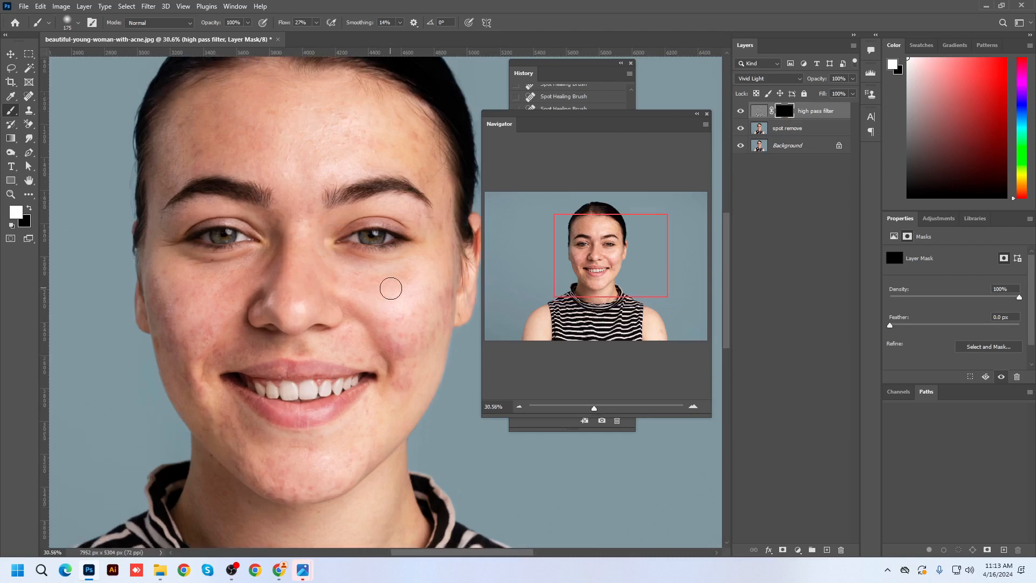
key(bracketleft)
text(50)
key(Return)
scroll(391, 271, up, 1)
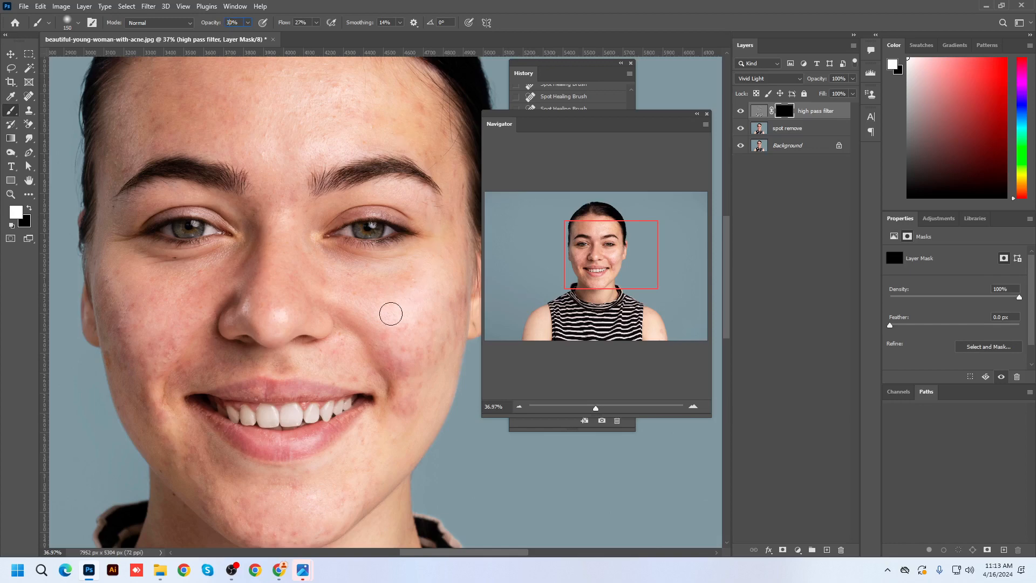
key(3)
key(bracketleft)
text(50)
key(Return)
Raise the brush flow to 100% and paint white on the mask over the face's right-hand cheek and the chin.
click(316, 22)
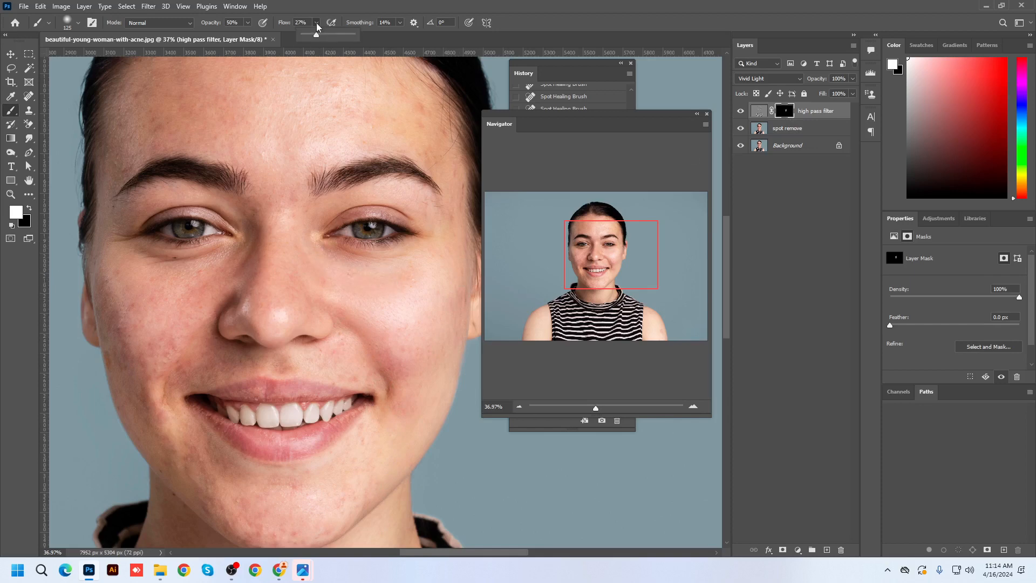
click(350, 301)
drag(354, 512, 398, 410)
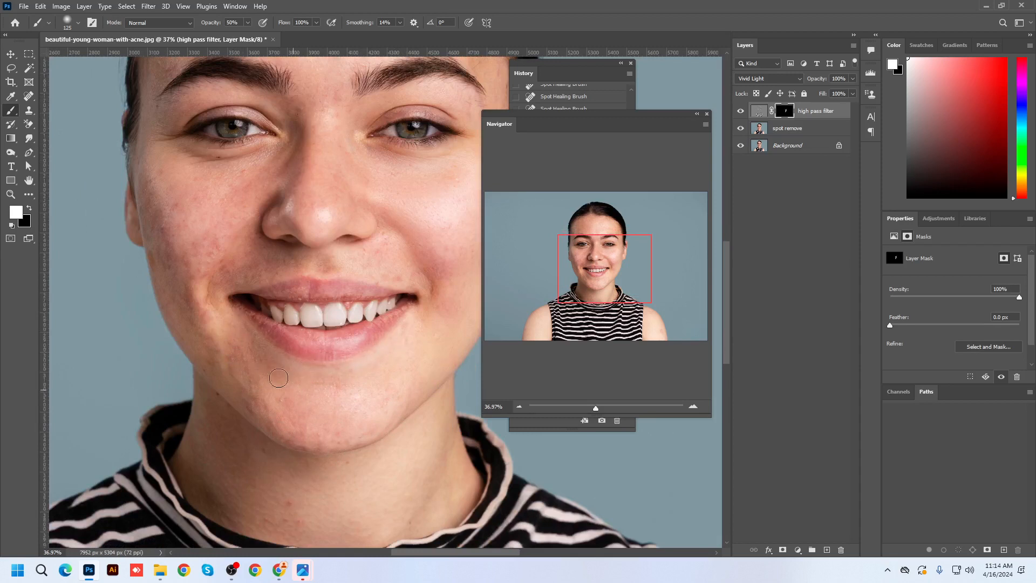
mouse_move(347, 438)
mouse_down()
mouse_move(391, 426)
mouse_move(343, 393)
mouse_up()
drag(343, 398, 302, 442)
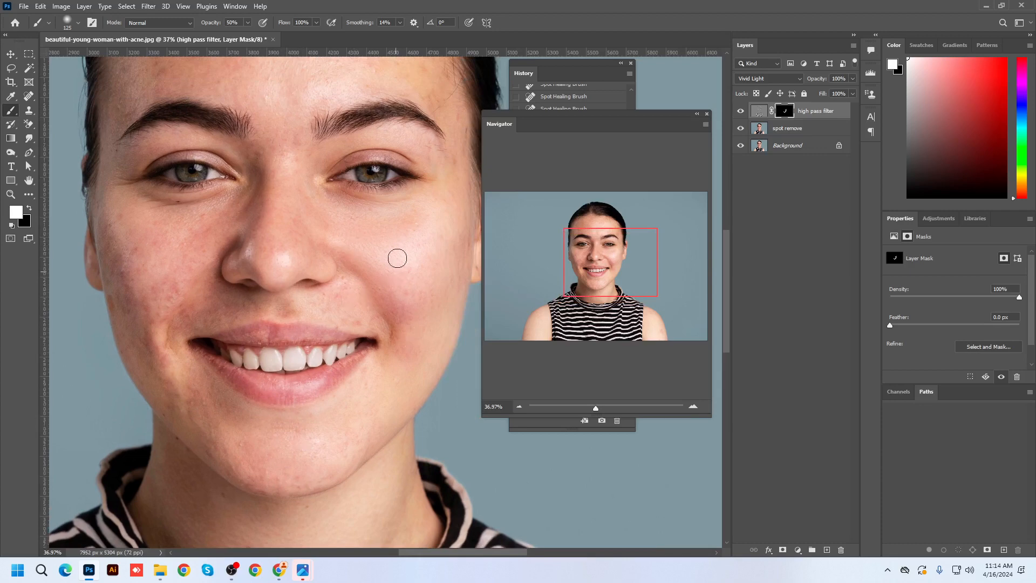
Paint white on the mask over the blemished left-hand cheek, from beside the ear down towards the mouth corner.
mouse_move(344, 299)
mouse_down()
mouse_move(307, 307)
mouse_move(328, 318)
mouse_move(227, 308)
mouse_move(277, 306)
mouse_move(173, 323)
mouse_move(188, 333)
mouse_move(233, 305)
mouse_move(219, 298)
mouse_move(189, 306)
mouse_move(210, 300)
mouse_move(280, 309)
mouse_up()
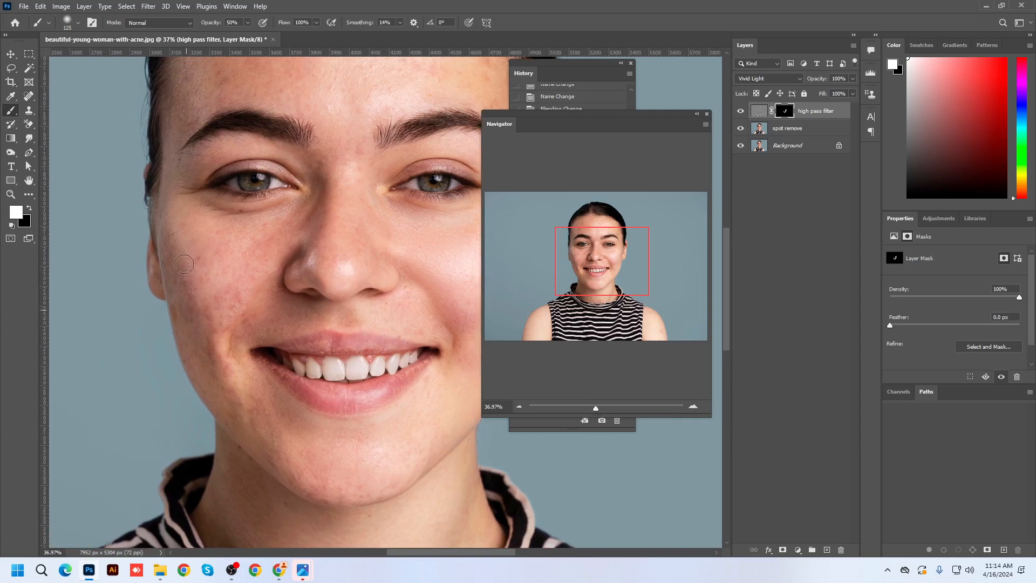
drag(183, 264, 186, 254)
drag(237, 285, 238, 302)
mouse_move(240, 348)
mouse_down()
mouse_move(248, 324)
mouse_move(311, 315)
mouse_move(268, 333)
mouse_move(269, 289)
mouse_move(233, 354)
mouse_up()
mouse_move(249, 405)
mouse_down()
mouse_move(222, 360)
mouse_move(187, 351)
mouse_move(192, 370)
mouse_move(204, 316)
mouse_move(184, 260)
mouse_up()
Enlarge the brush to 150 px and paint white on the mask along the left-hand jaw, chin and lower cheek.
key(bracketright)
mouse_move(264, 427)
mouse_down()
mouse_move(251, 396)
mouse_move(286, 455)
mouse_move(292, 429)
mouse_move(315, 422)
mouse_move(351, 438)
mouse_move(306, 460)
mouse_move(239, 443)
mouse_move(265, 438)
mouse_move(268, 411)
mouse_move(223, 396)
mouse_up()
drag(307, 461, 308, 463)
scroll(297, 412, down, 6)
scroll(327, 426, up, 6)
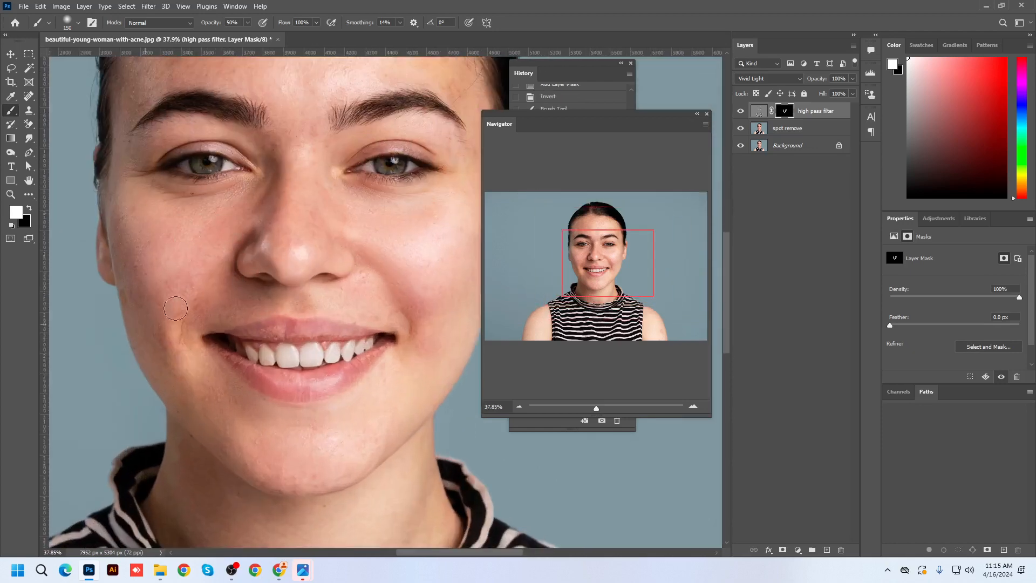
drag(190, 328, 189, 320)
Paint white on the mask over the forehead and the area between the eyebrows.
drag(260, 218, 226, 379)
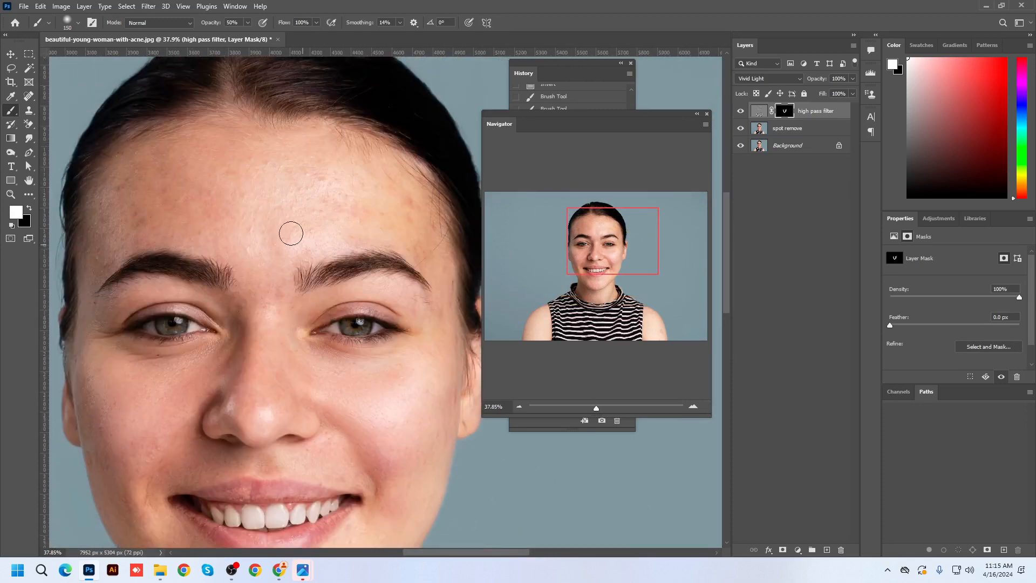
mouse_move(291, 322)
mouse_down()
mouse_move(298, 225)
mouse_move(317, 184)
mouse_move(263, 180)
mouse_move(286, 210)
mouse_up()
drag(261, 330, 317, 208)
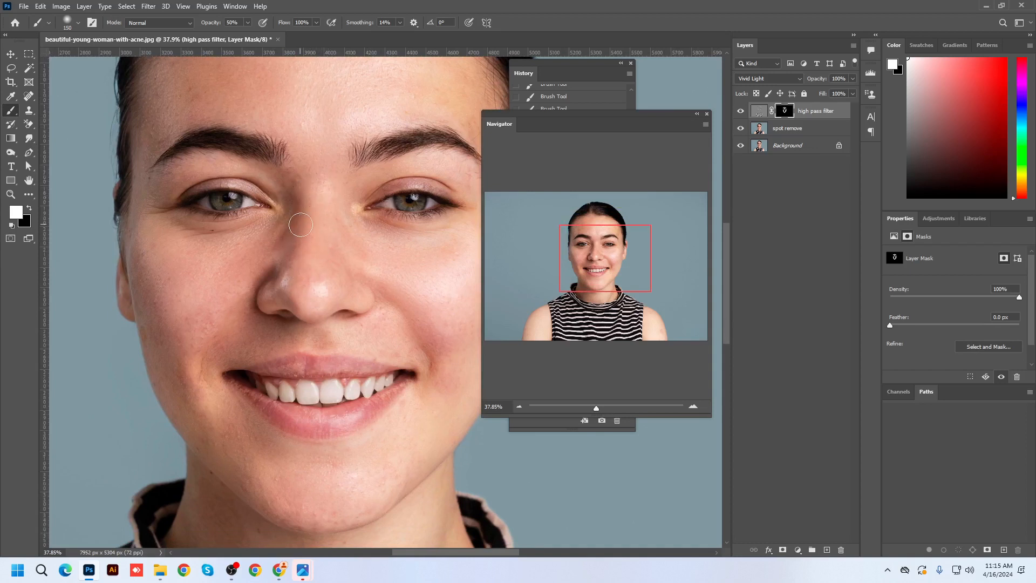
Reduce the brush to 100 px and smooth the skin around the nose and eyes through the mask.
key(bracketleft)
key(bracketleft)
key(bracketright)
key(bracketright)
key(bracketright)
key(bracketleft)
key(bracketleft)
key(bracketleft)
drag(354, 175, 248, 200)
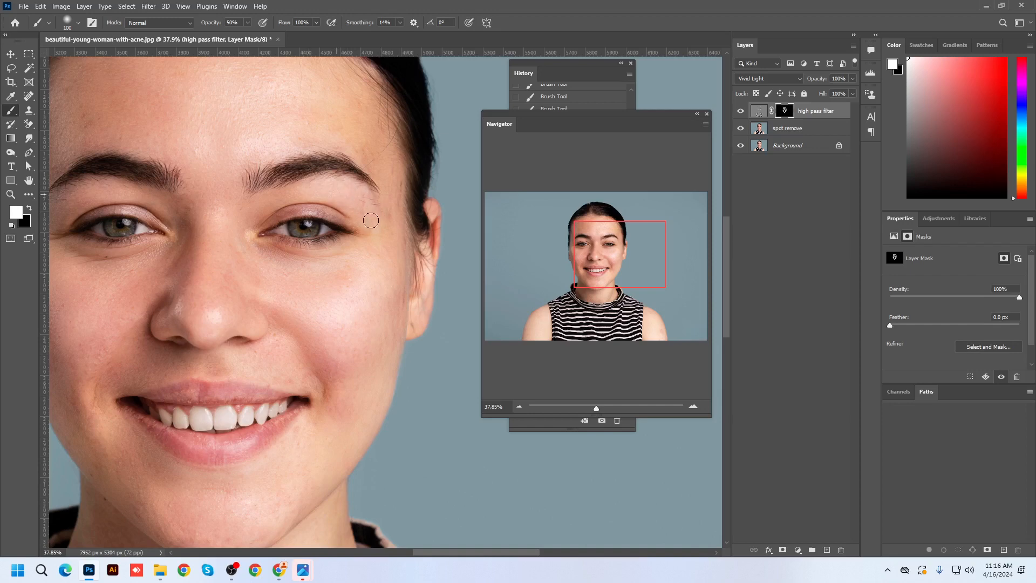
scroll(311, 180, down, 3)
scroll(345, 300, up, 2)
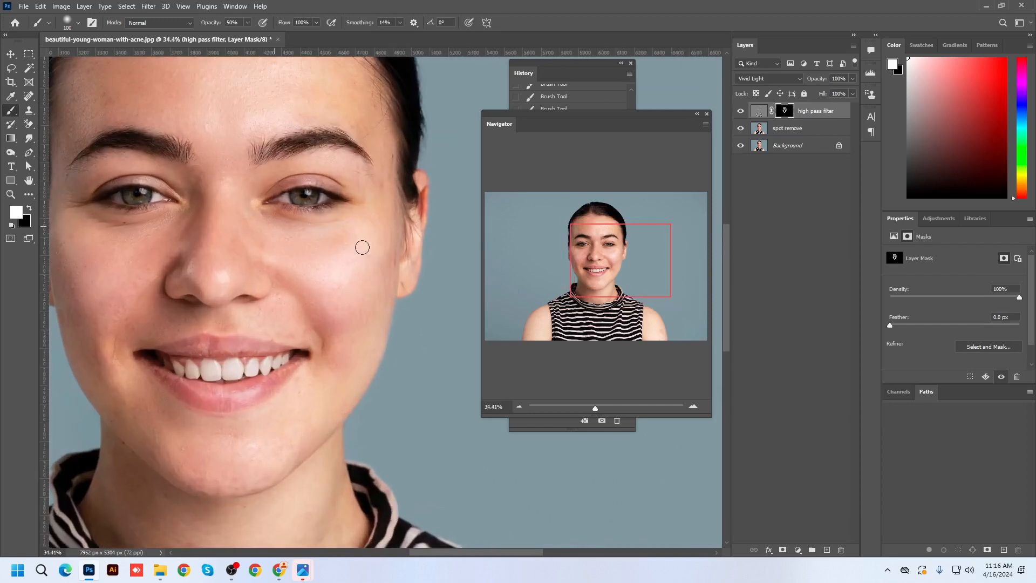
drag(253, 391, 325, 361)
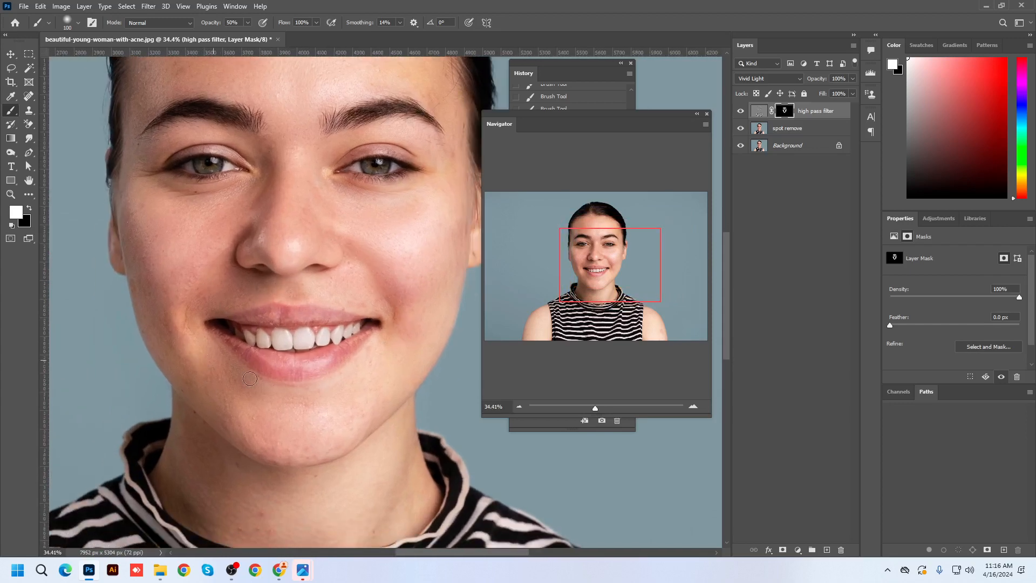
Resize the brush between 250 and 125 px and touch up the mask over the left-hand cheek.
scroll(275, 487, down, 2)
key(bracketright)
key(bracketright)
key(bracketright)
key(bracketright)
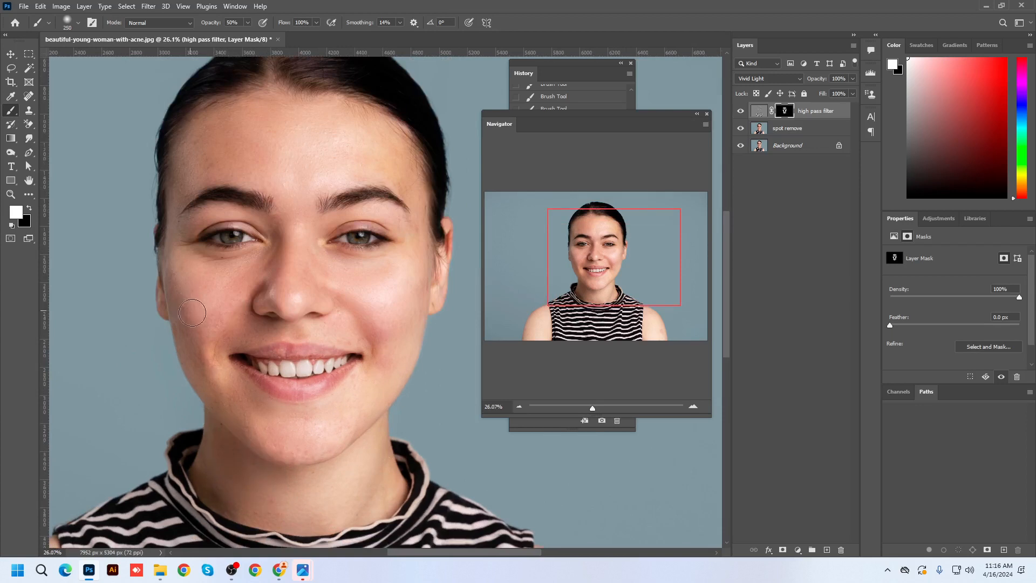
scroll(199, 318, up, 1)
key(bracketleft)
key(bracketleft)
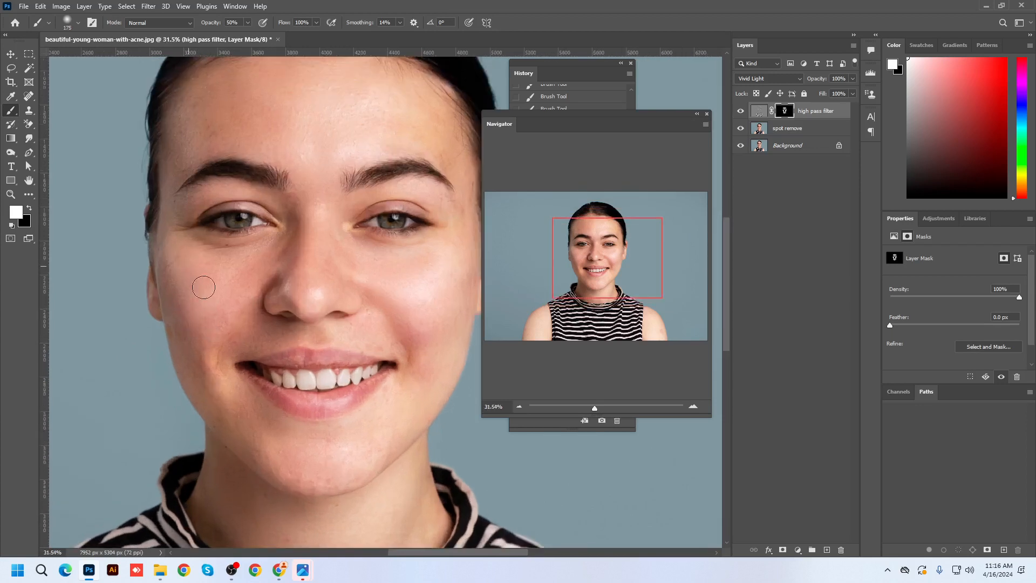
key(bracketleft)
Examine the smoothed skin on the face and shoulders across the whole portrait.
scroll(265, 324, down, 4)
scroll(294, 336, down, 3)
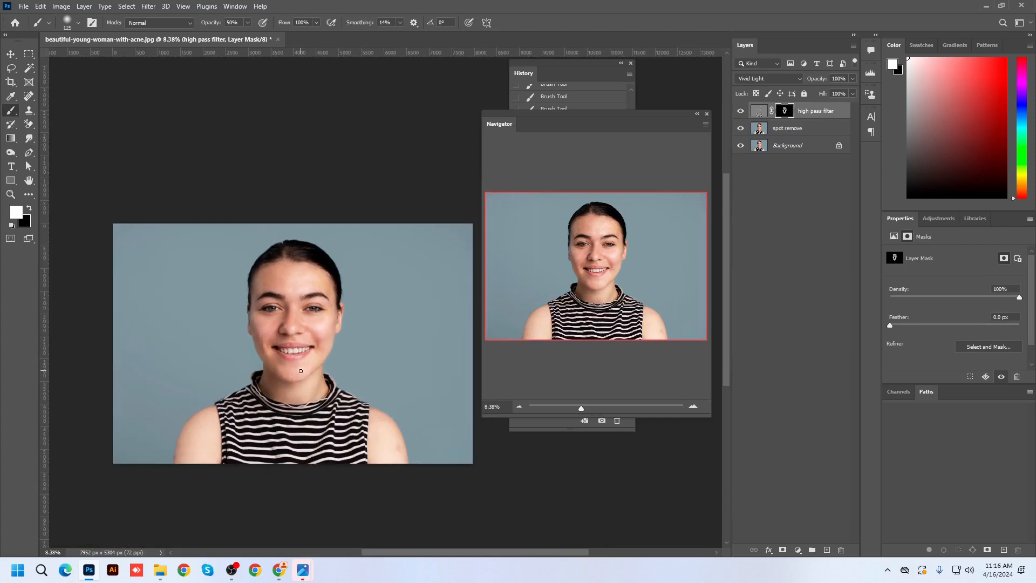
scroll(326, 394, up, 3)
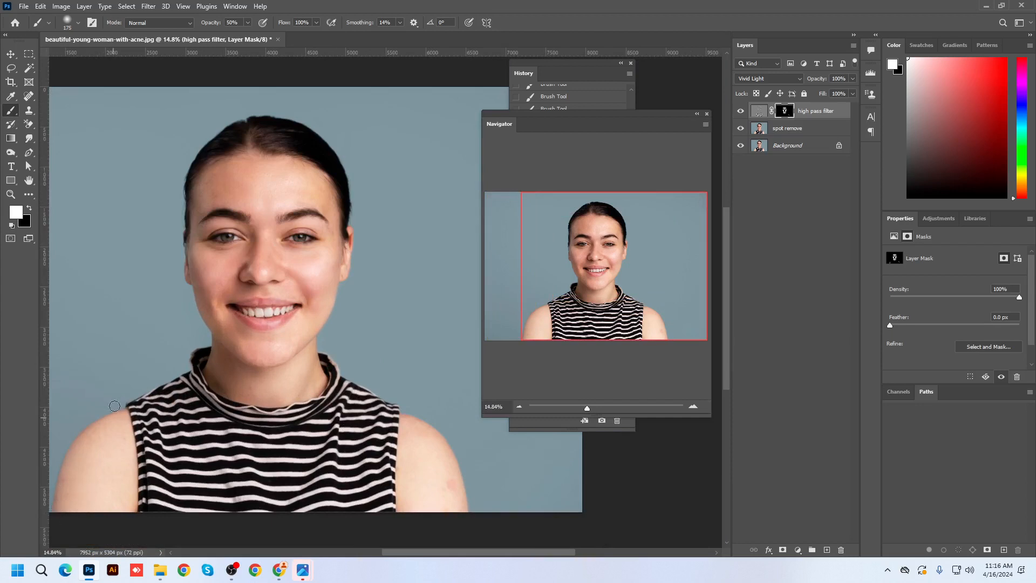
scroll(115, 405, down, 3)
scroll(115, 406, up, 1)
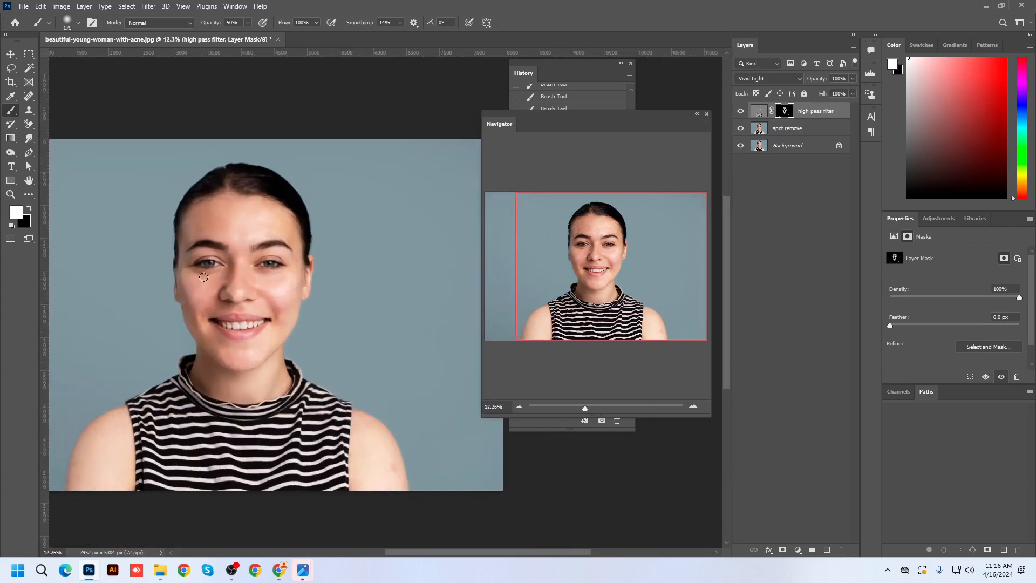
Group the high pass filter and spot remove layers together above the Background.
click(10, 54)
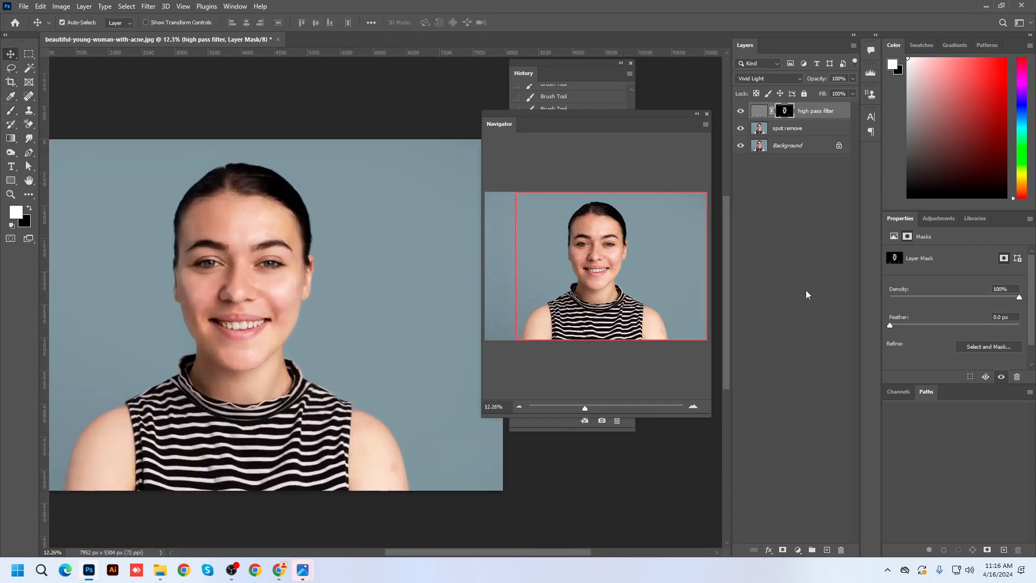
click(806, 132)
click(812, 548)
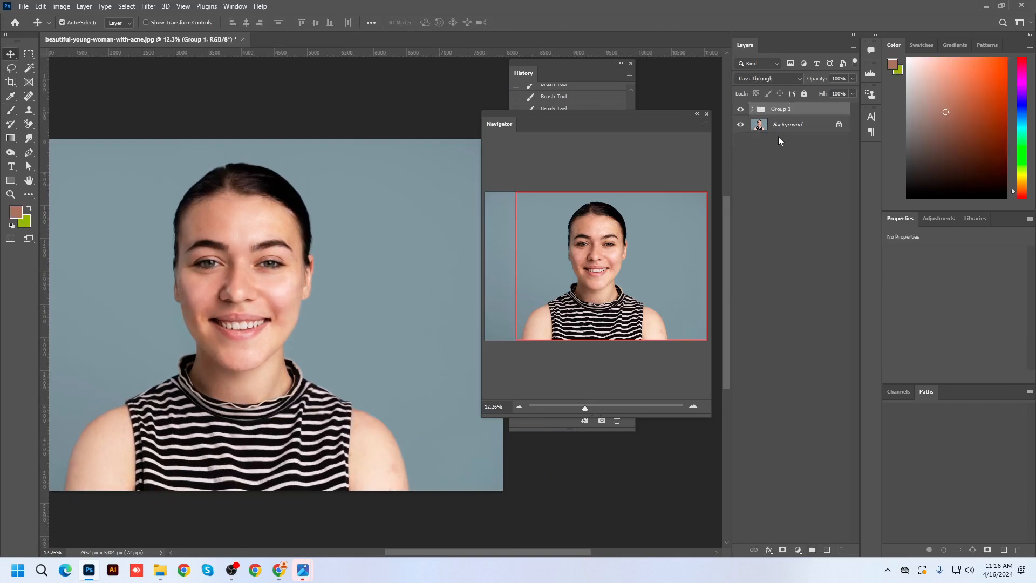
key(ctrl+z)
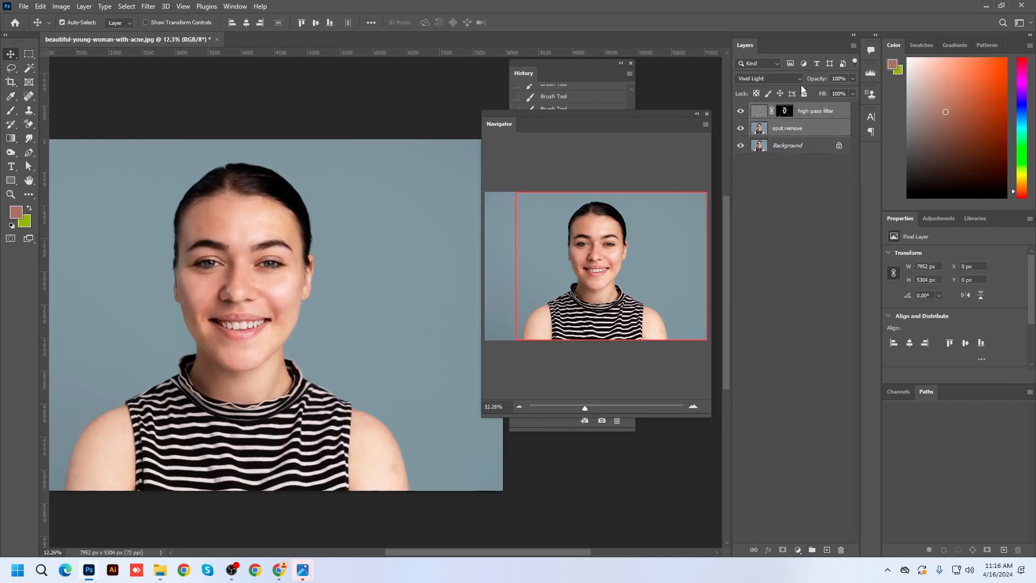
click(812, 549)
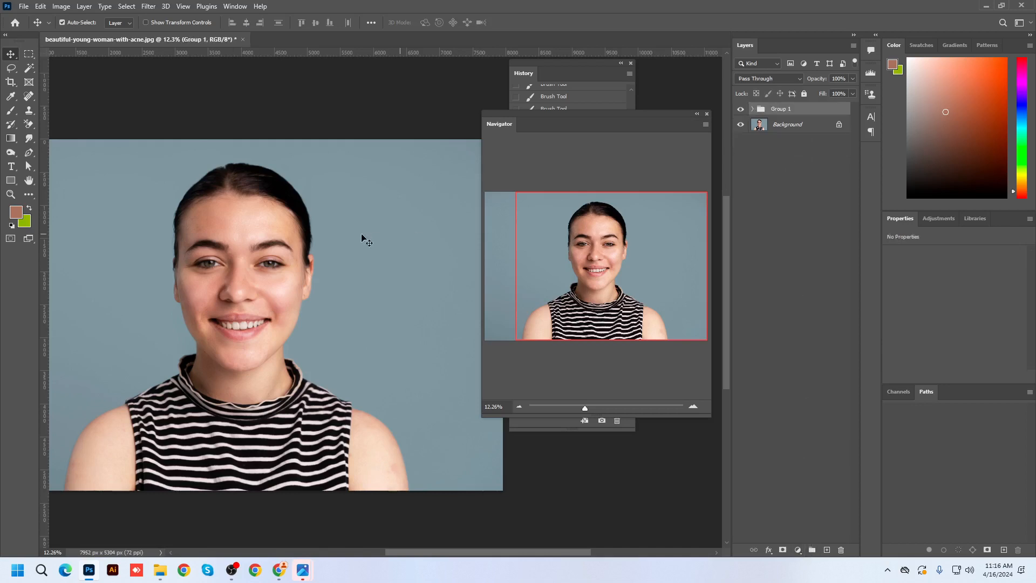
Toggle the layer group's visibility to compare the retouched portrait with the original.
scroll(289, 251, up, 1)
click(741, 110)
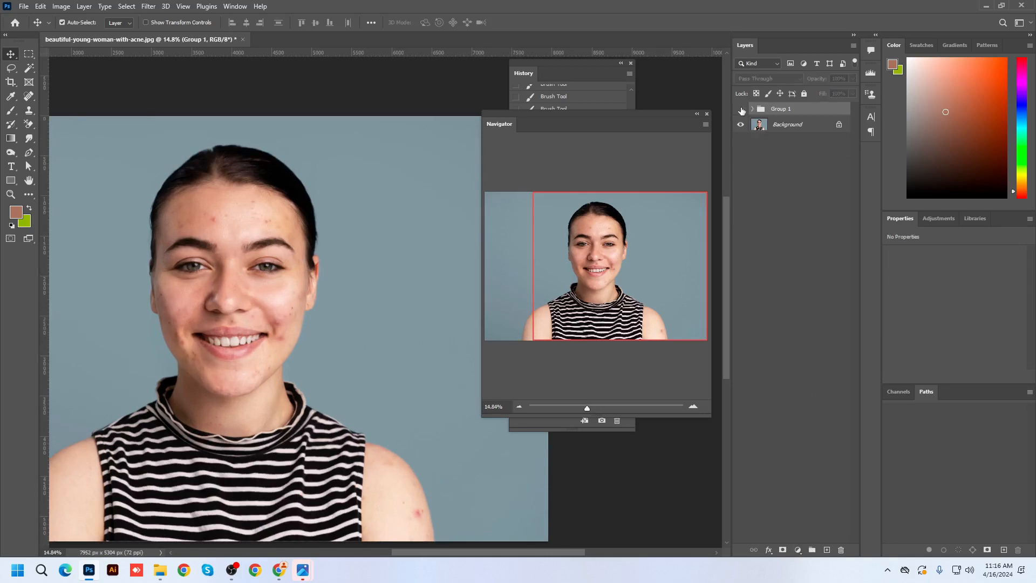
scroll(286, 376, up, 1)
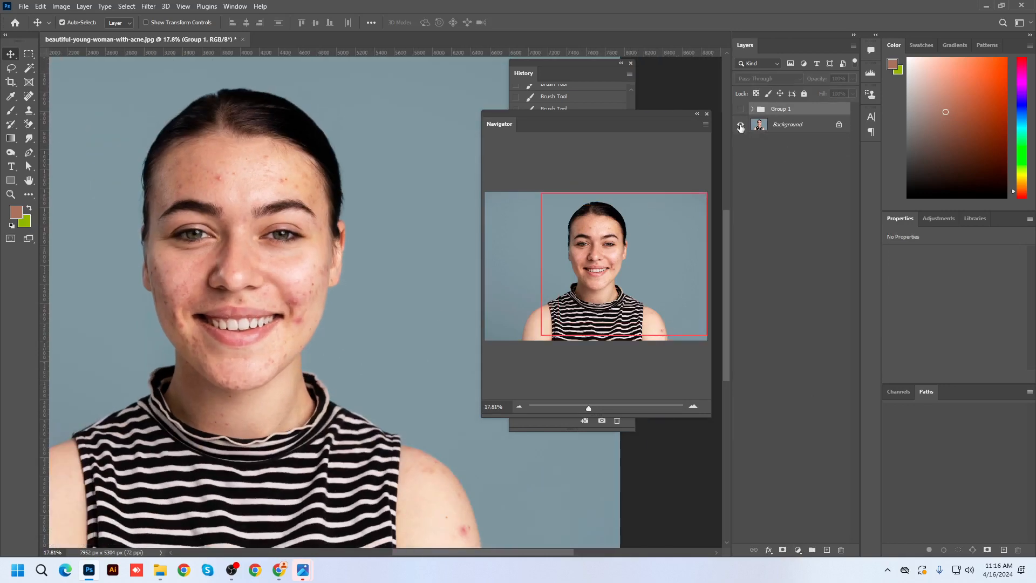
click(740, 109)
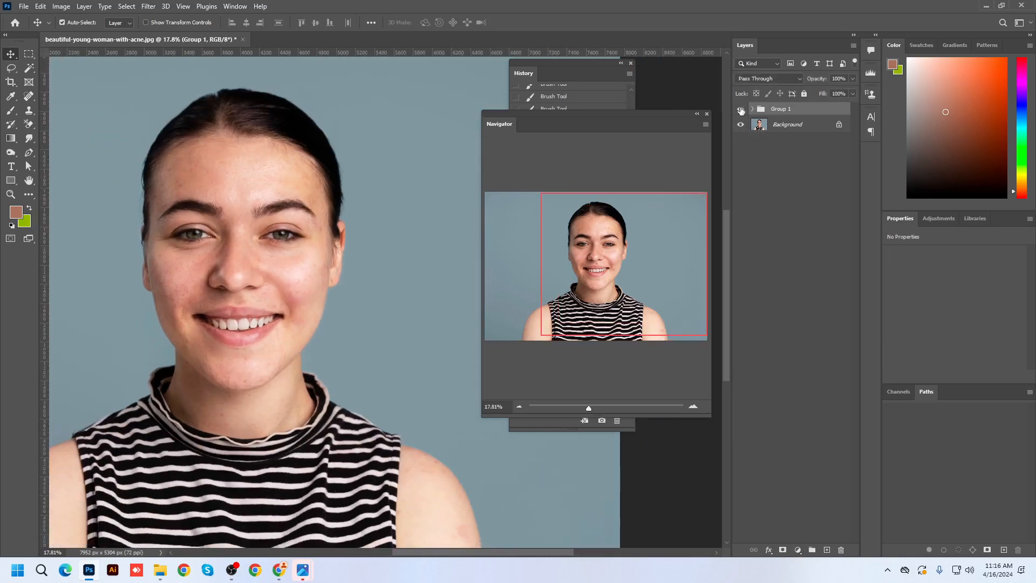
click(741, 110)
click(741, 110)
Saturate the lower lip on the spot remove layer with the Sponge Tool in Saturate mode at 50% flow.
click(753, 109)
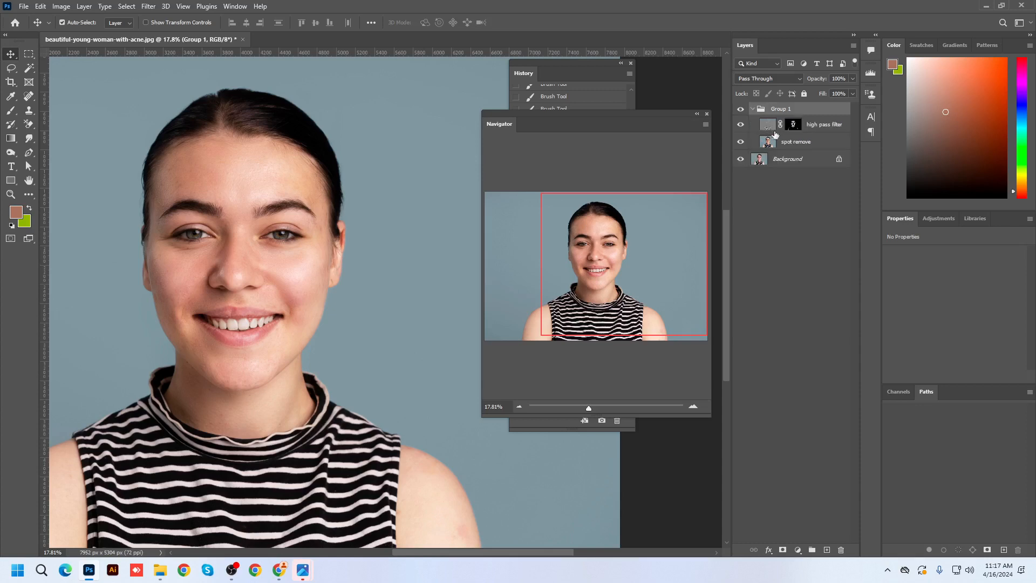
click(781, 143)
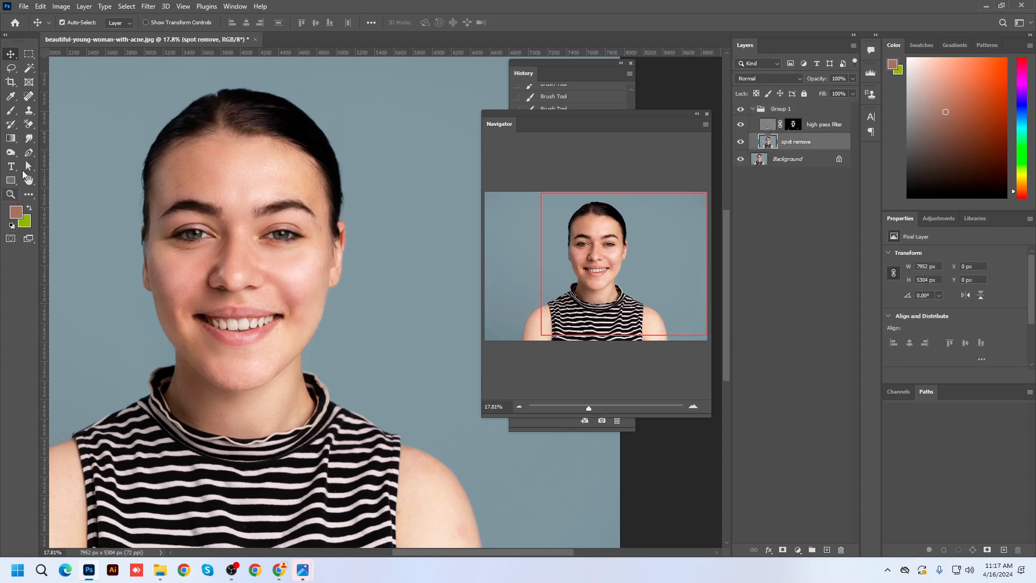
click(11, 153)
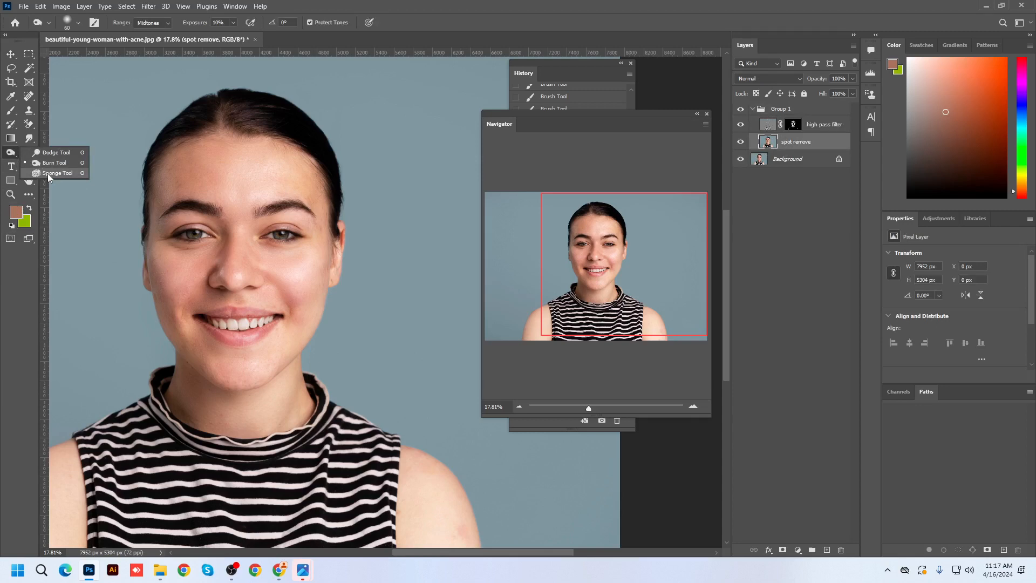
click(48, 173)
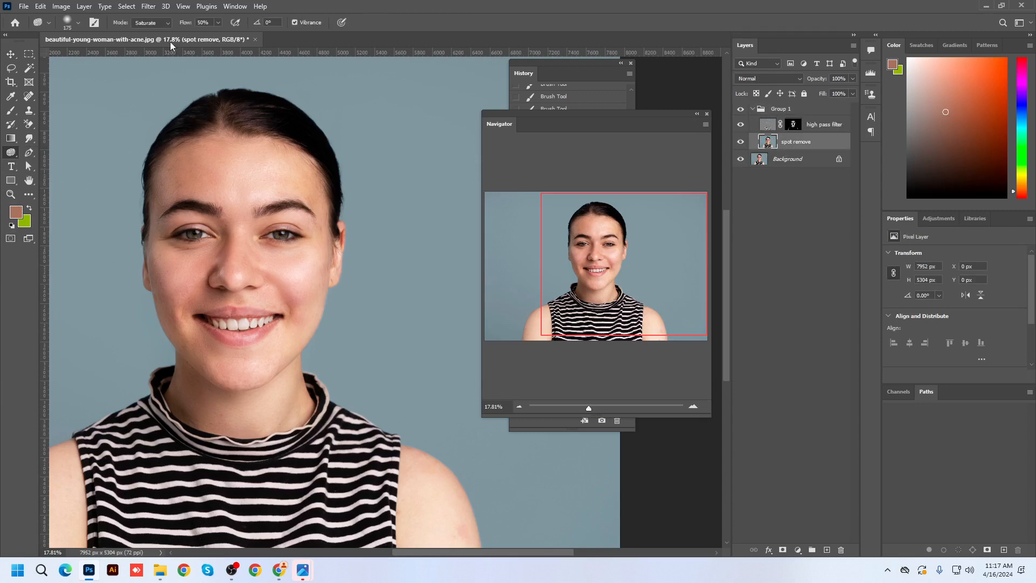
click(151, 23)
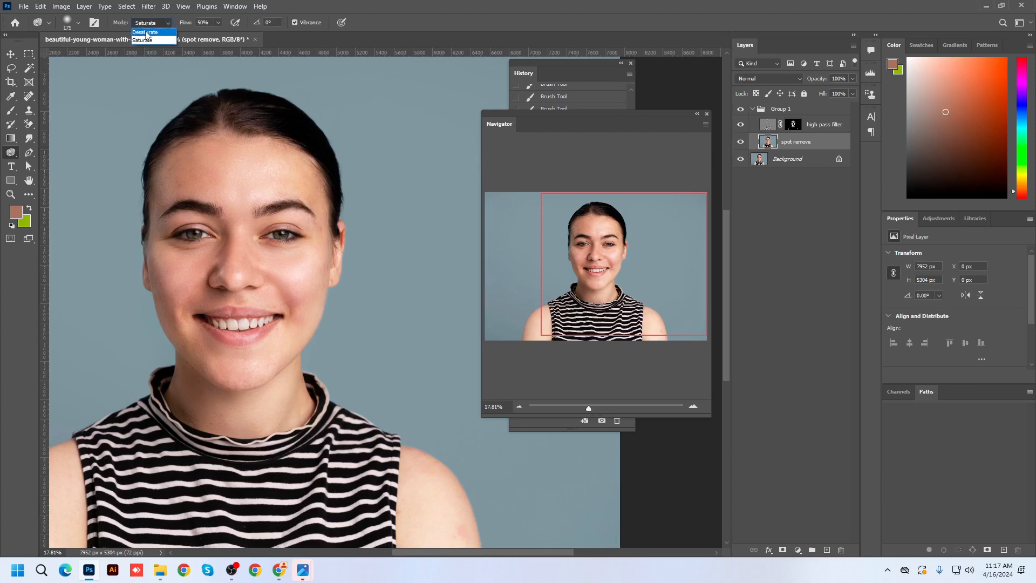
click(142, 41)
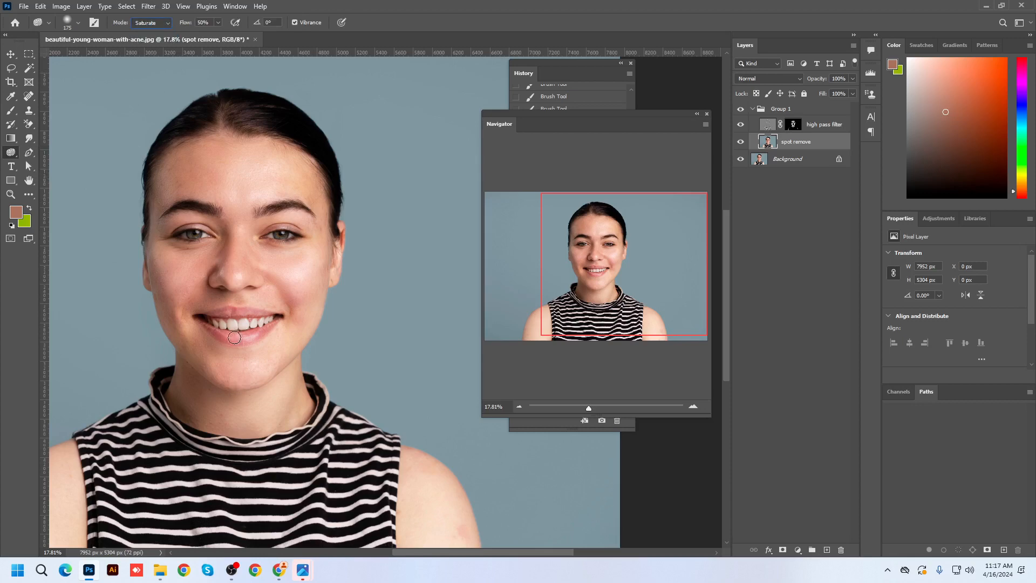
scroll(234, 336, up, 3)
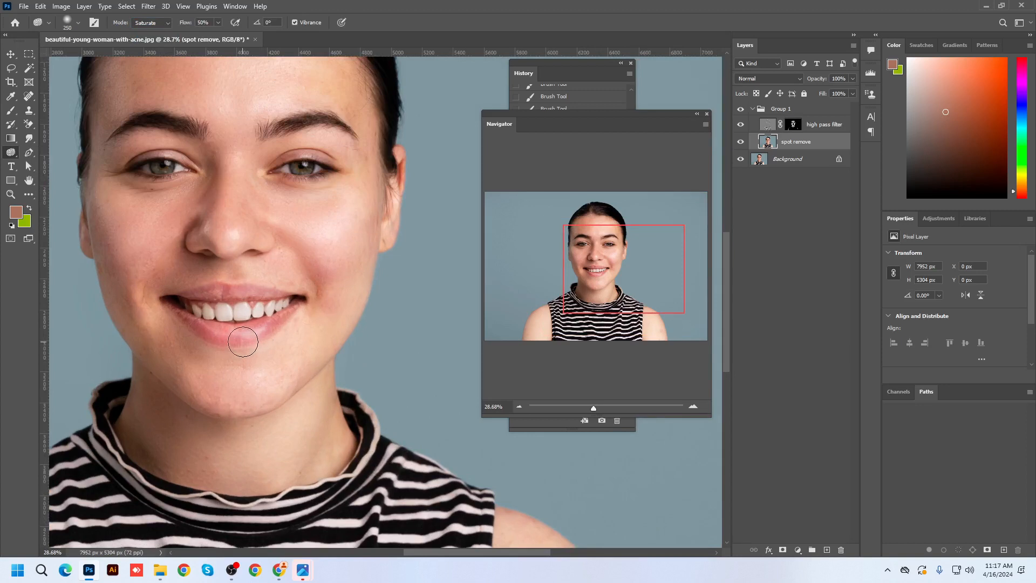
key(bracketright)
key(bracketleft)
key(bracketleft)
key(bracketleft)
key(bracketleft)
key(bracketleft)
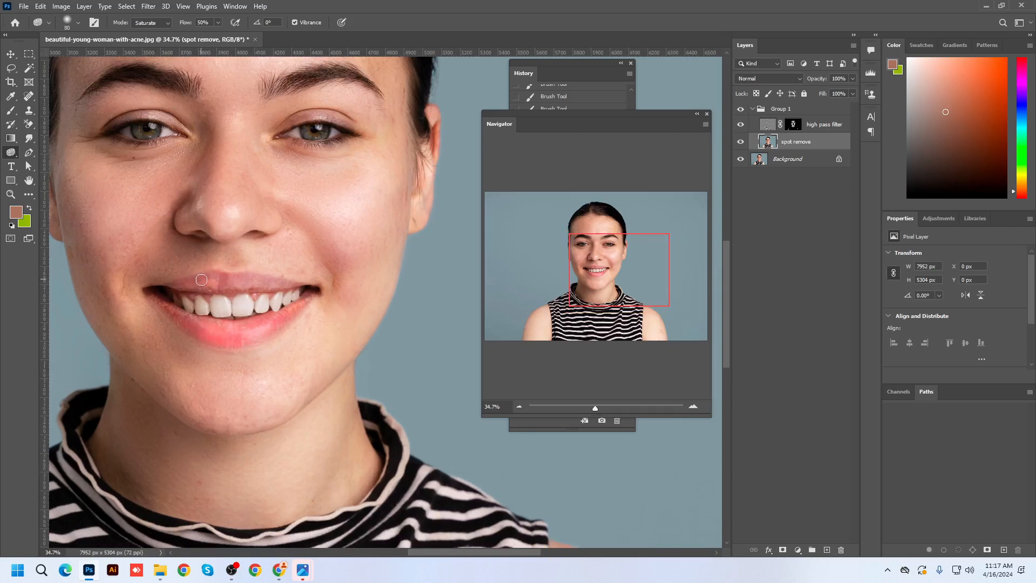
Try to saturate the upper lip with the Sponge Tool at 50% flow.
key(bracketright)
key(bracketright)
mouse_move(227, 283)
mouse_down()
mouse_move(284, 290)
mouse_move(275, 282)
mouse_up()
key(bracketleft)
scroll(264, 321, down, 3)
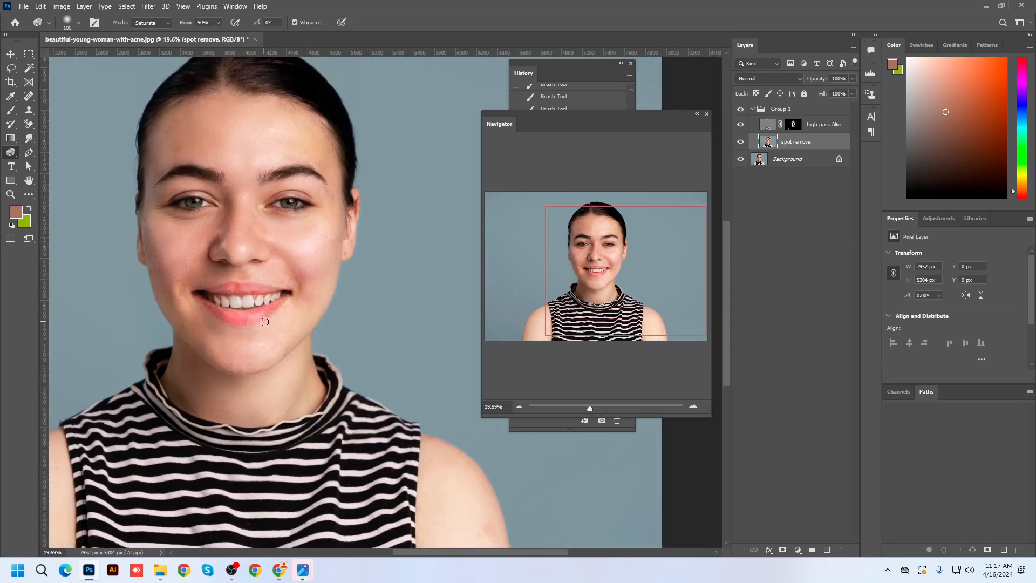
Lower the Sponge Tool's flow to 10% and gently saturate the upper lip with a brush of up to 125 px.
scroll(234, 294, up, 2)
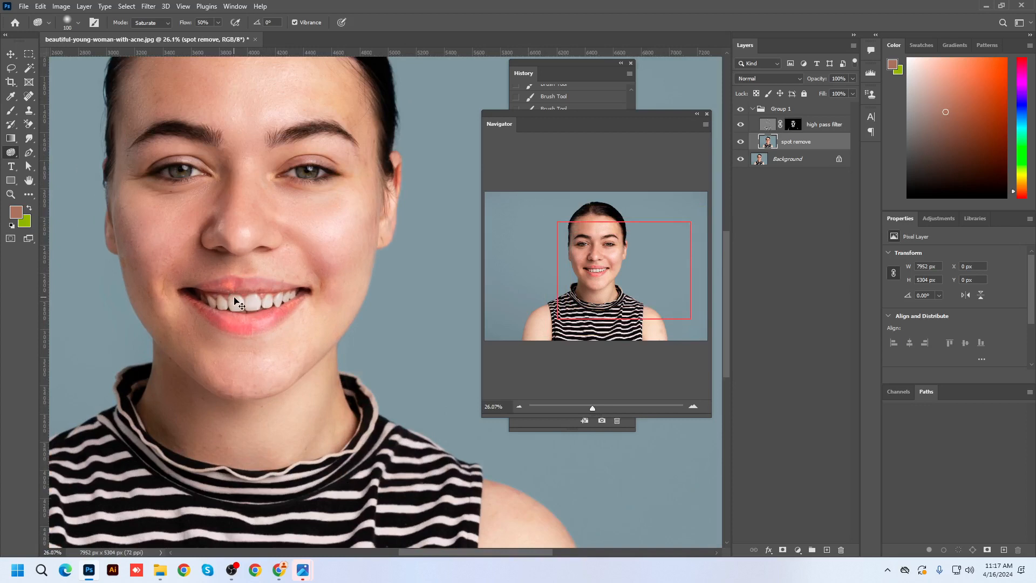
scroll(236, 301, up, 1)
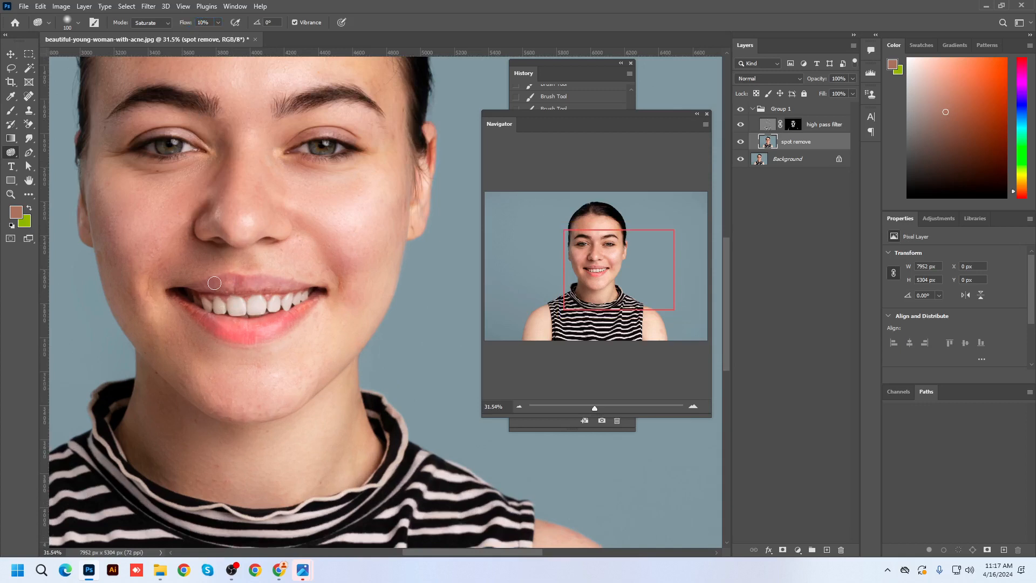
key(bracketright)
key(bracketright)
key(bracketright)
key(bracketright)
scroll(274, 332, down, 2)
scroll(273, 332, down, 1)
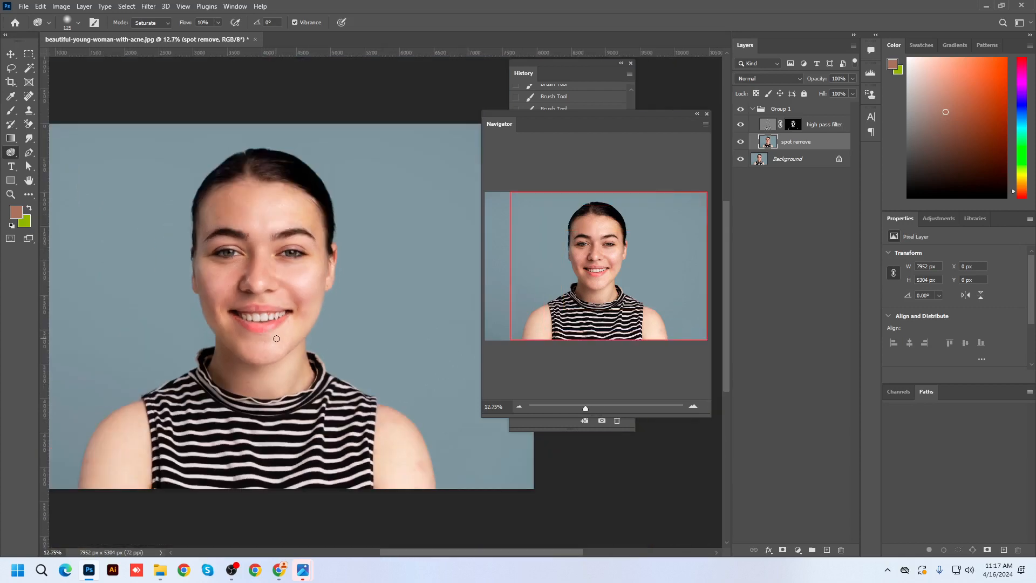
click(11, 54)
scroll(327, 316, up, 2)
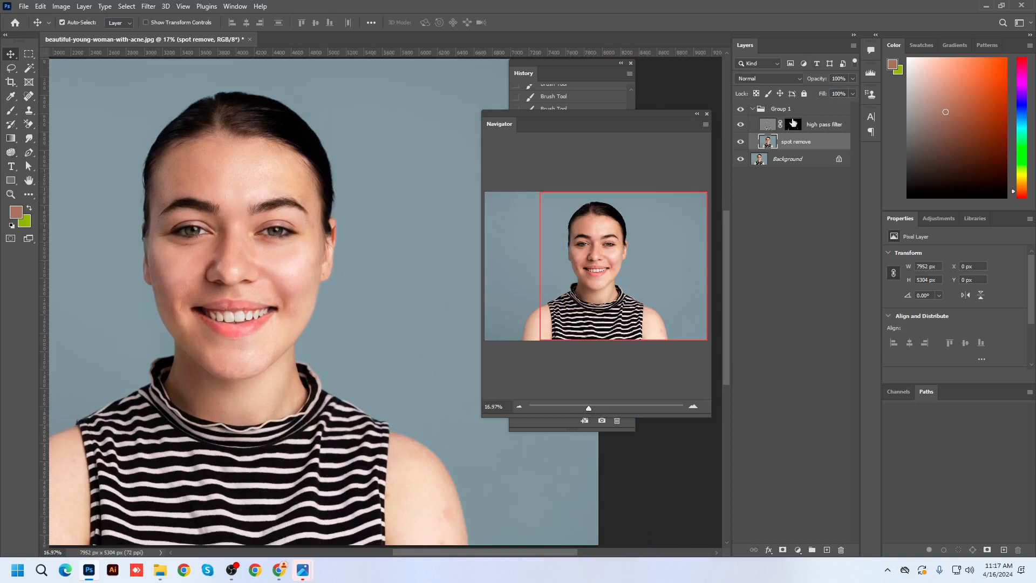
Brighten the right-hand cheek and the forehead with the Dodge Tool on Midtones at 10% exposure, using a 125 px brush.
right_click(7, 157)
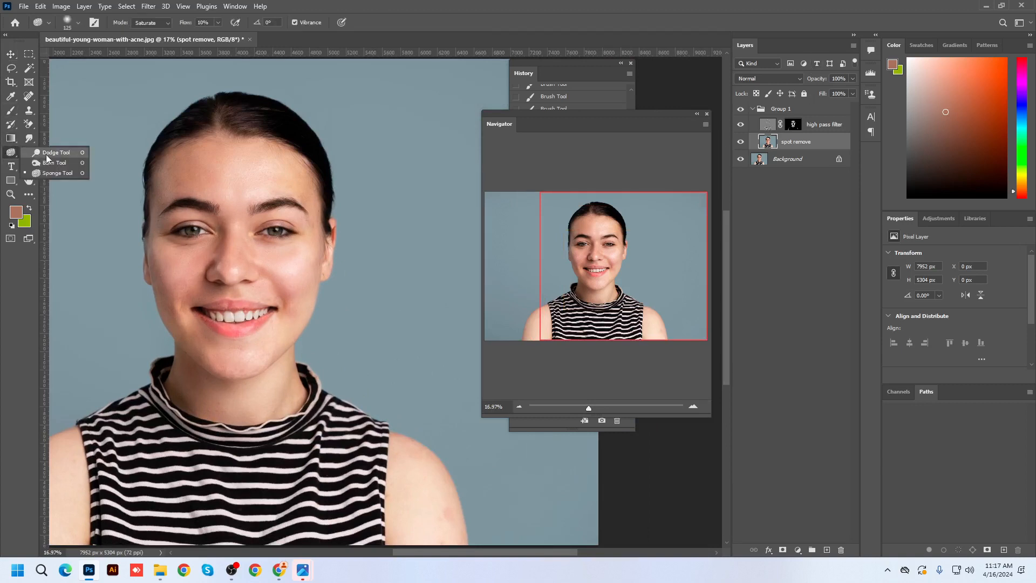
click(46, 153)
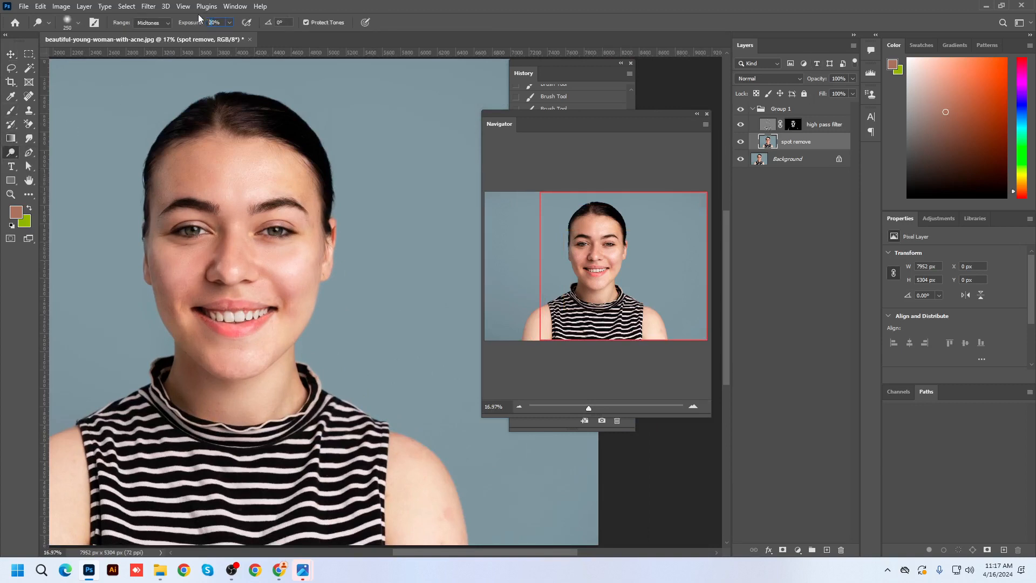
scroll(279, 272, up, 3)
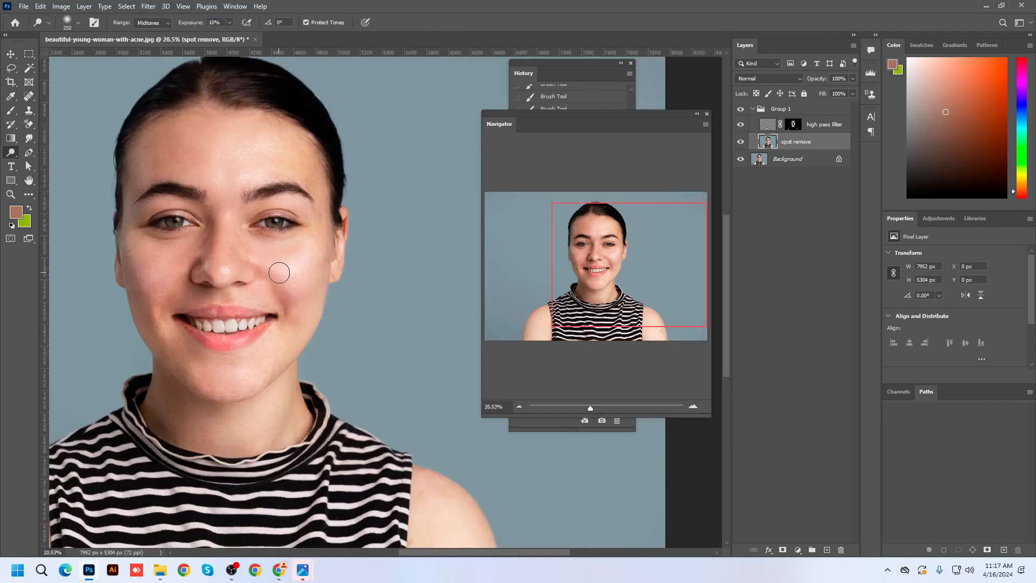
key(bracketleft)
key(bracketleft)
key(bracketleft)
mouse_move(292, 251)
mouse_down()
mouse_move(280, 295)
mouse_move(265, 261)
mouse_move(303, 283)
mouse_move(312, 245)
mouse_move(296, 276)
mouse_up()
drag(239, 168, 269, 167)
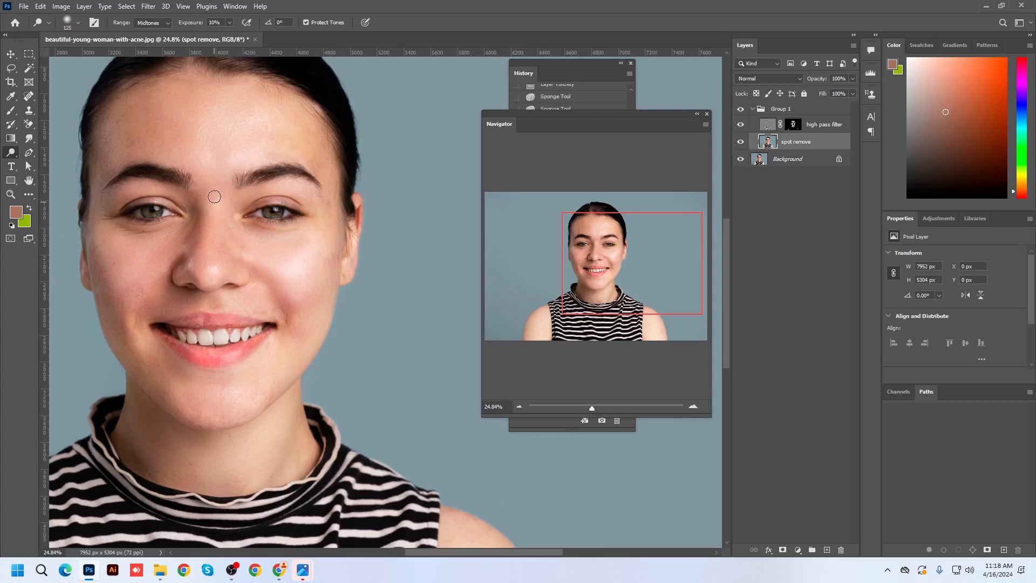
Dodge the nose, left-hand cheek and chin, enlarging the brush to 200 px.
drag(202, 241, 209, 221)
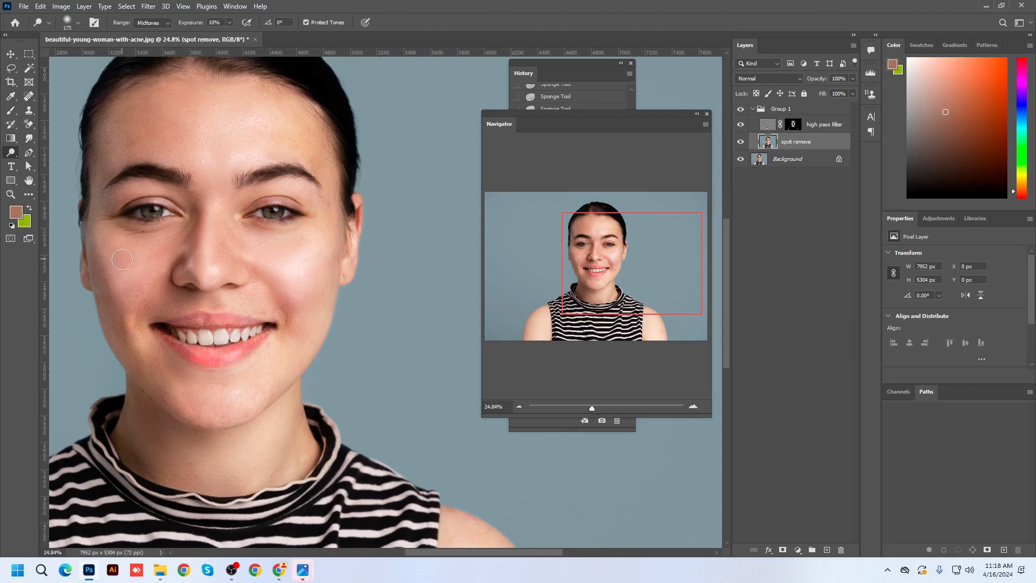
scroll(306, 296, down, 3)
scroll(241, 364, up, 3)
key(bracketright)
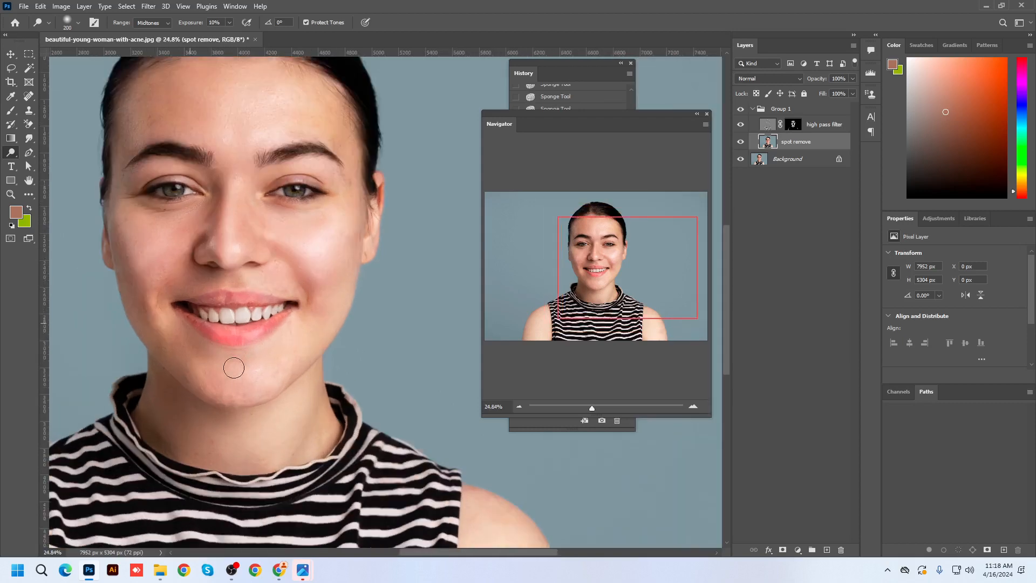
scroll(236, 386, down, 1)
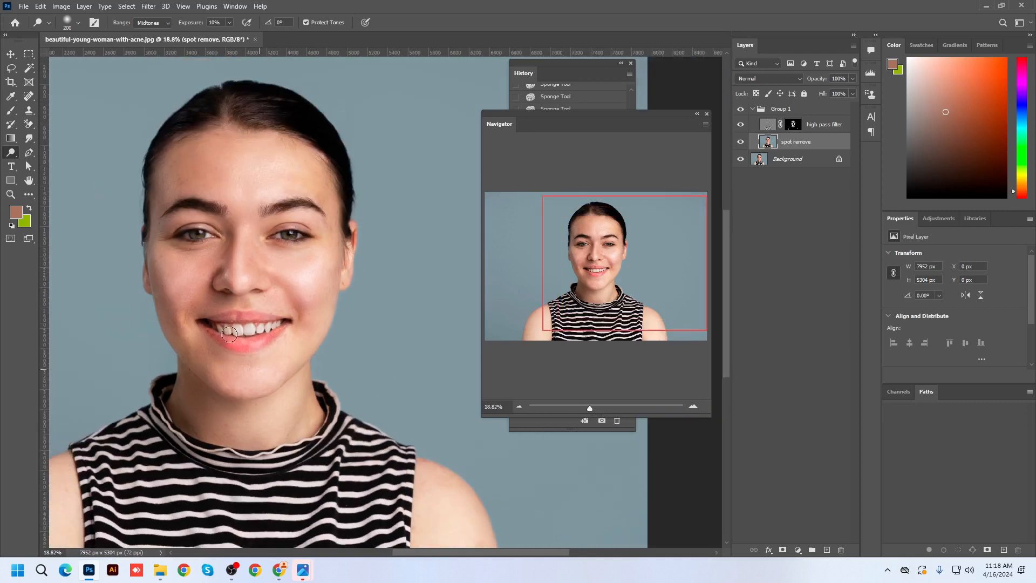
Darken the sides of the cheeks and the jawline with the Burn Tool on Midtones at 10% exposure, using a 150 px brush.
right_click(10, 152)
click(49, 164)
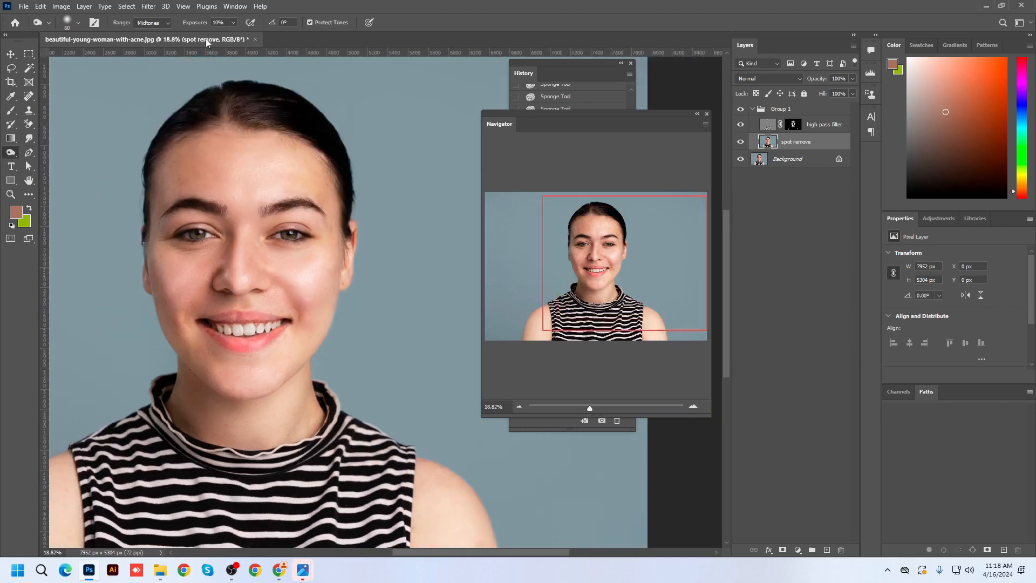
scroll(317, 320, up, 1)
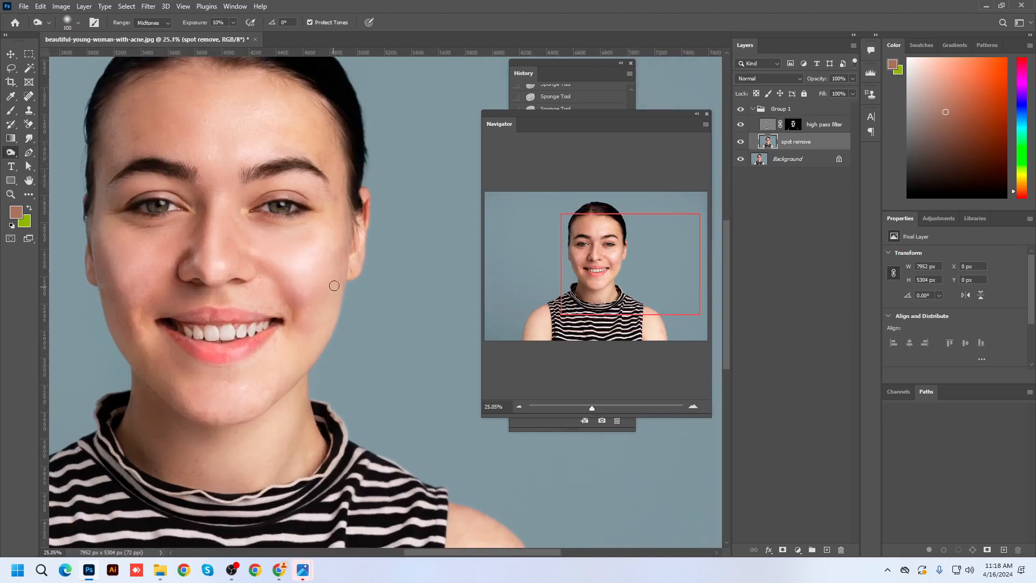
key(bracketright)
key(bracketright)
key(bracketright)
key(bracketright)
key(bracketright)
key(bracketright)
mouse_move(317, 313)
mouse_down()
mouse_move(292, 329)
mouse_move(323, 309)
mouse_move(342, 253)
mouse_move(318, 311)
mouse_move(286, 330)
mouse_up()
mouse_move(108, 300)
mouse_down()
mouse_move(230, 423)
mouse_move(195, 376)
mouse_move(308, 370)
mouse_move(286, 381)
mouse_move(323, 330)
mouse_up()
drag(173, 411, 143, 372)
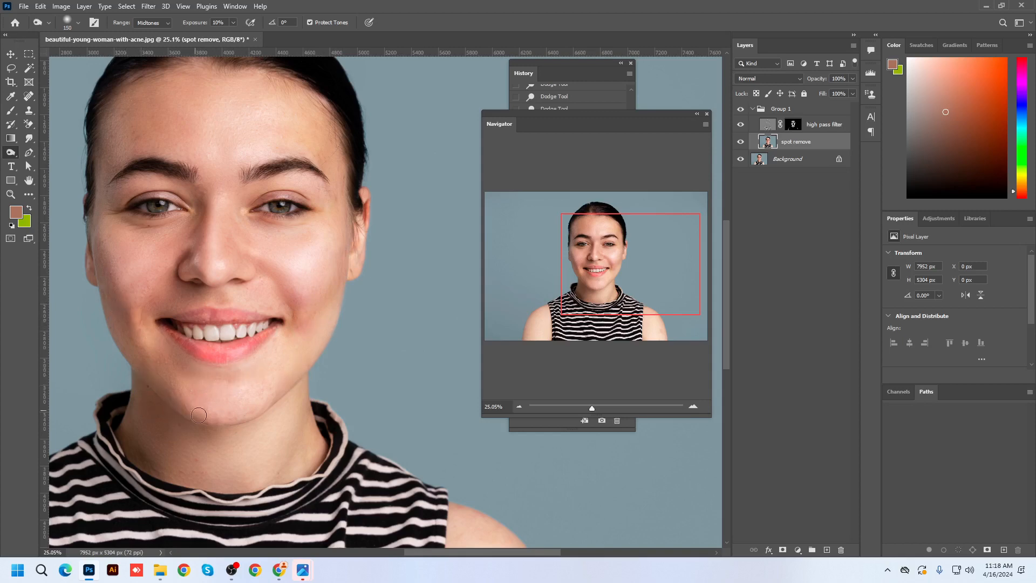
scroll(205, 389, down, 5)
scroll(216, 379, up, 2)
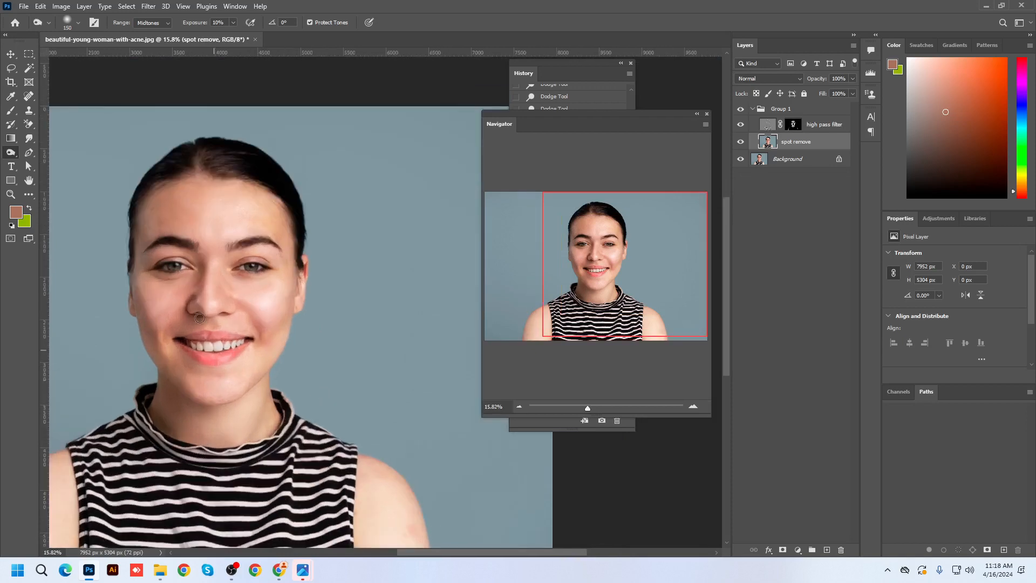
Darken the eyebrows with the Burn Tool at 10% exposure, reducing the brush size.
scroll(216, 380, up, 4)
drag(259, 292, 326, 289)
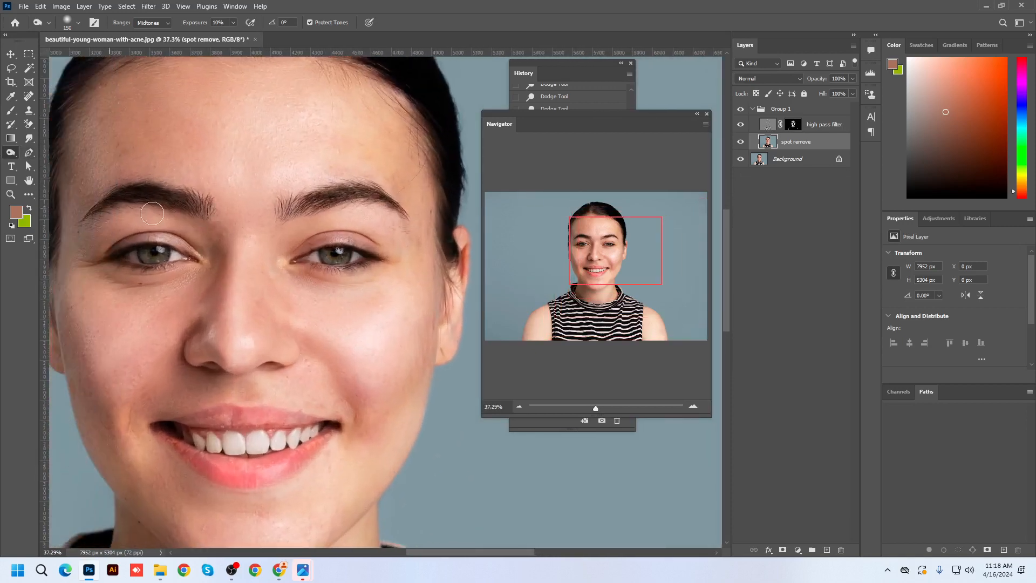
key(bracketleft)
key(bracketleft)
Sharpen the eyes with the Sharpen Tool at 50% strength, using a 125 px brush.
right_click(29, 141)
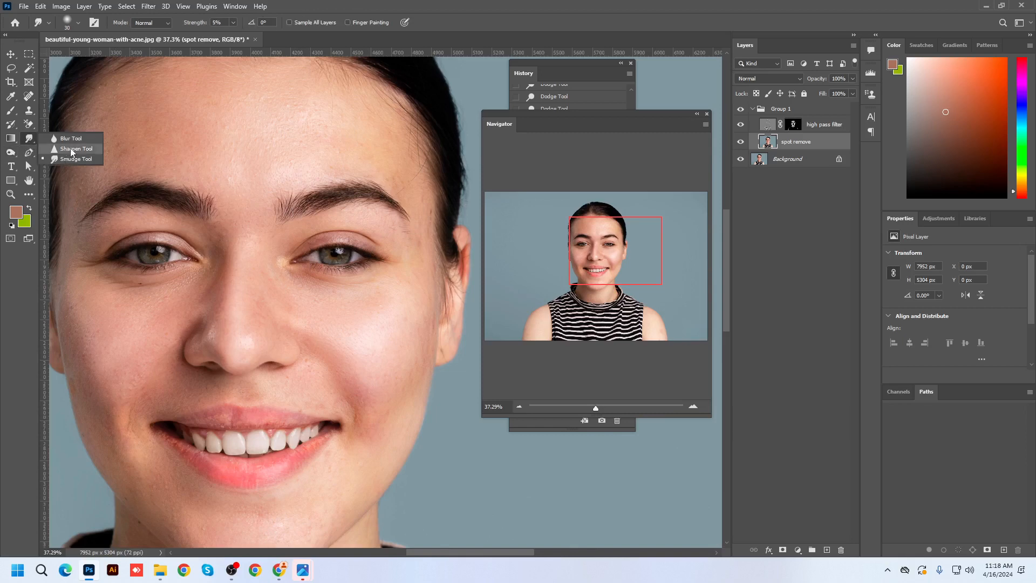
click(70, 148)
scroll(150, 251, up, 1)
key(bracketright)
key(bracketright)
key(bracketright)
key(bracketright)
key(bracketright)
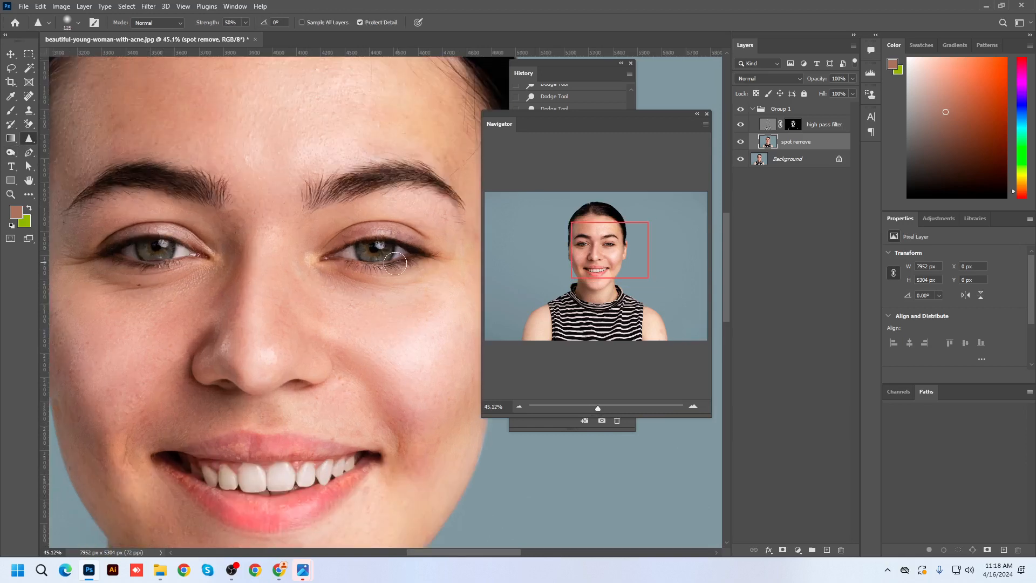
drag(367, 251, 393, 253)
scroll(319, 305, down, 3)
scroll(290, 290, up, 1)
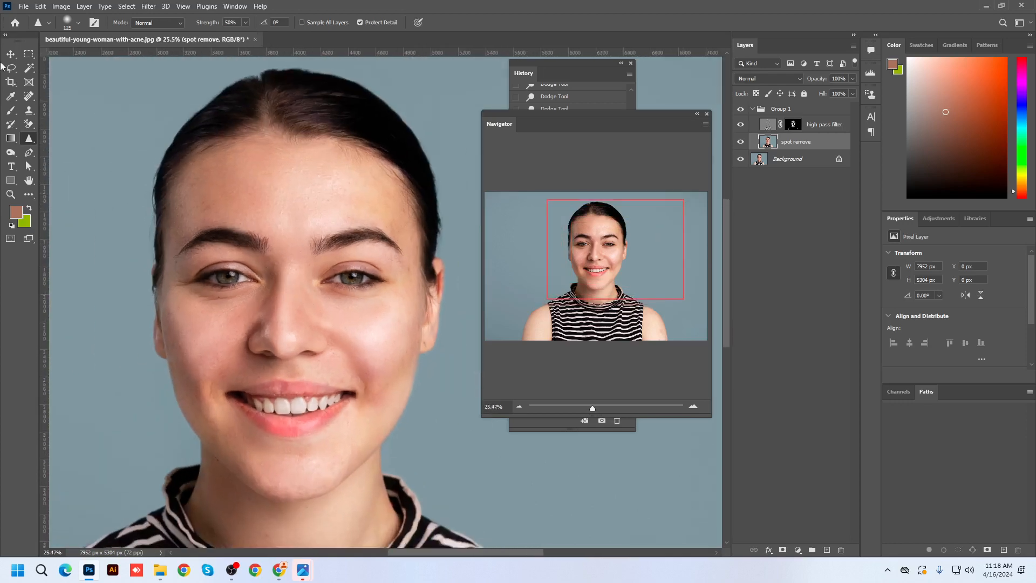
Collapse Group 1 and toggle its visibility to compare the retouched portrait with the original.
click(10, 56)
click(750, 111)
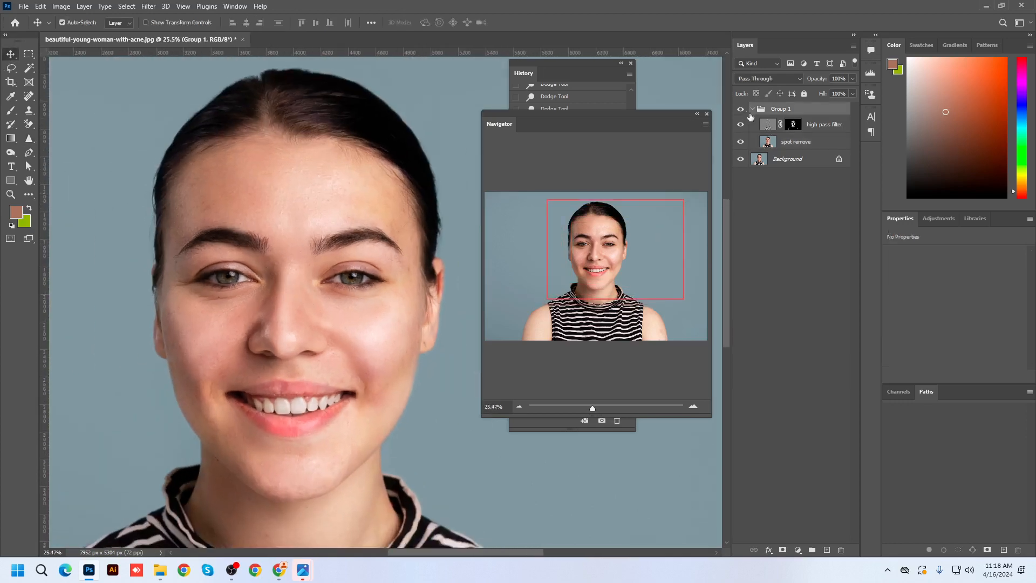
click(750, 109)
click(741, 110)
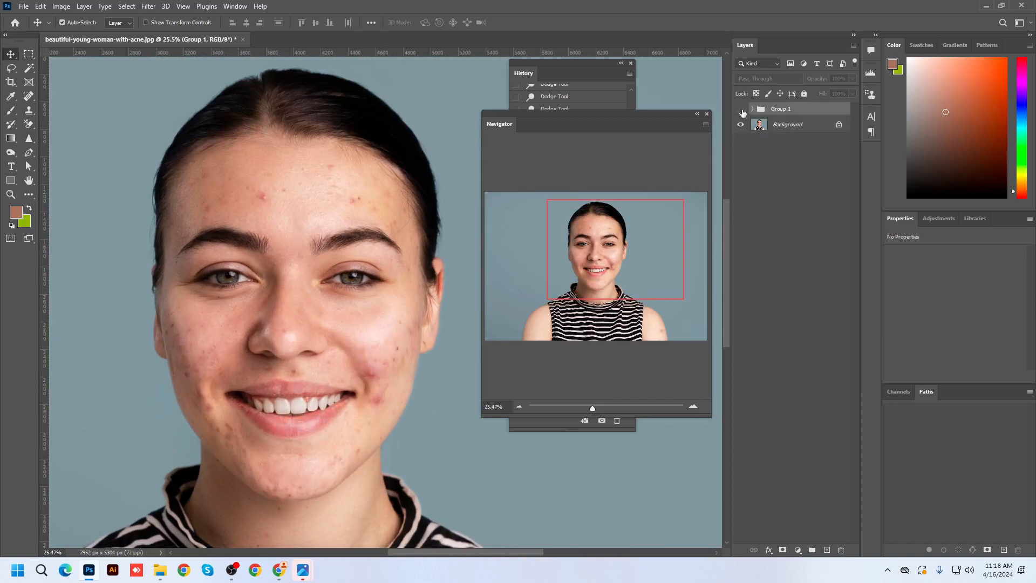
click(741, 110)
click(742, 111)
click(742, 111)
click(741, 111)
click(741, 110)
scroll(252, 362, down, 5)
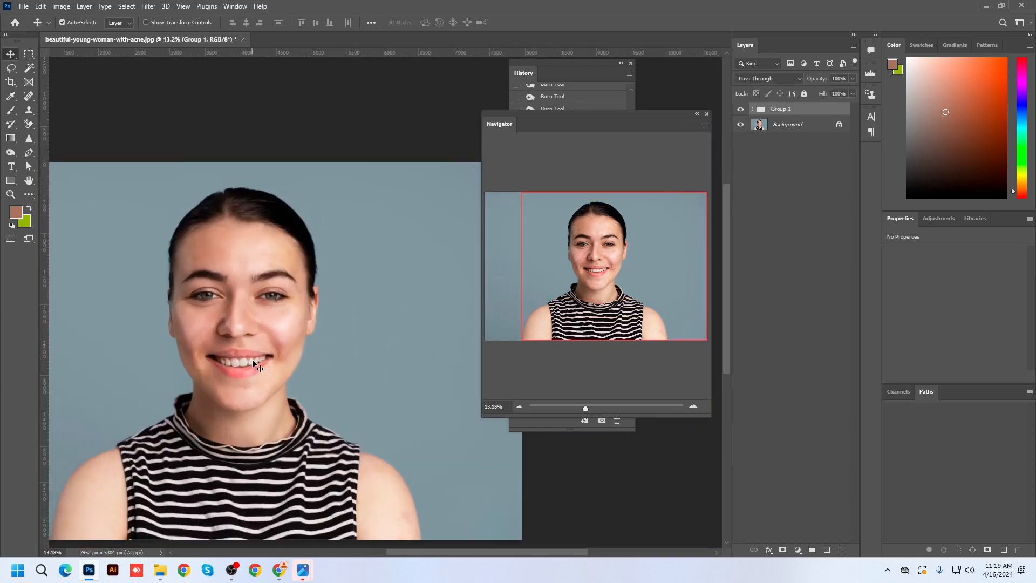
scroll(351, 151, down, 2)
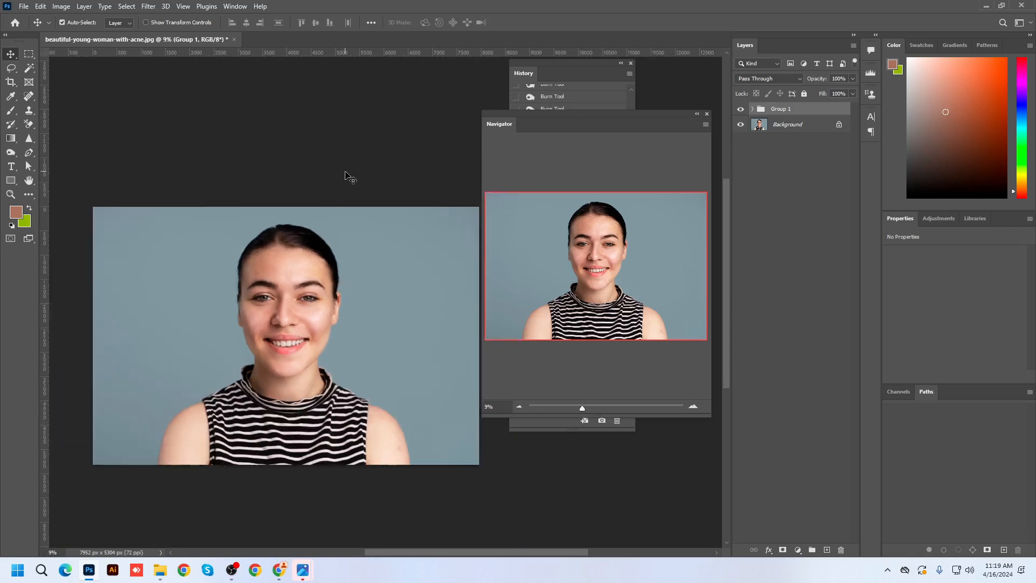
Collapse the floating Navigator and History panels to clear the workspace around the portrait.
click(696, 115)
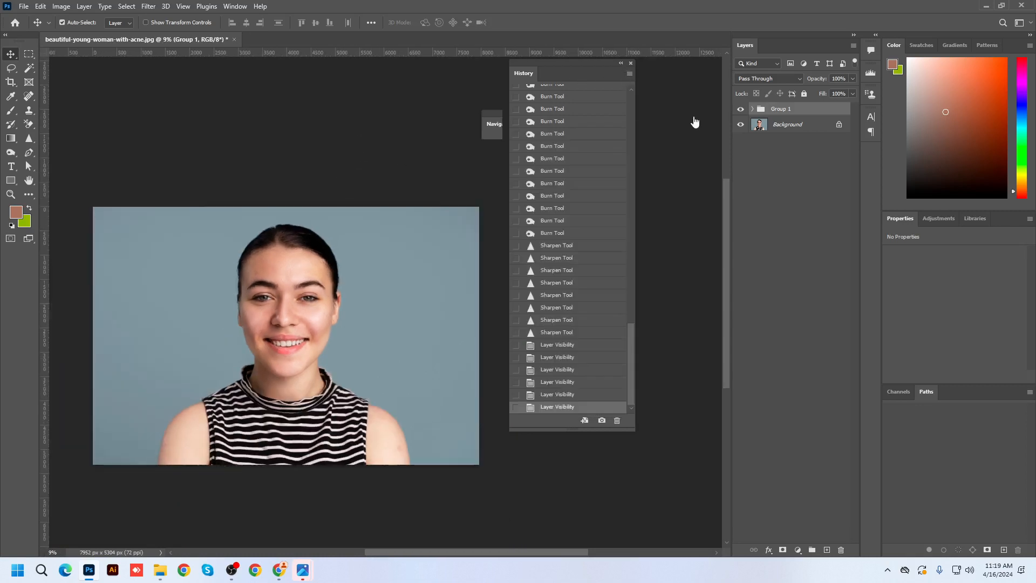
click(621, 63)
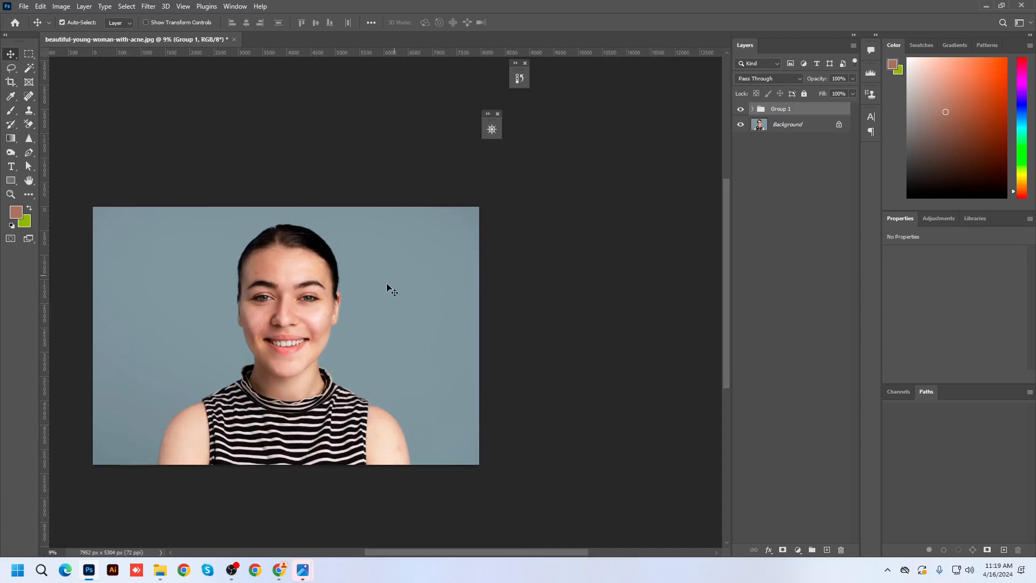
scroll(381, 288, up, 1)
scroll(450, 259, down, 2)
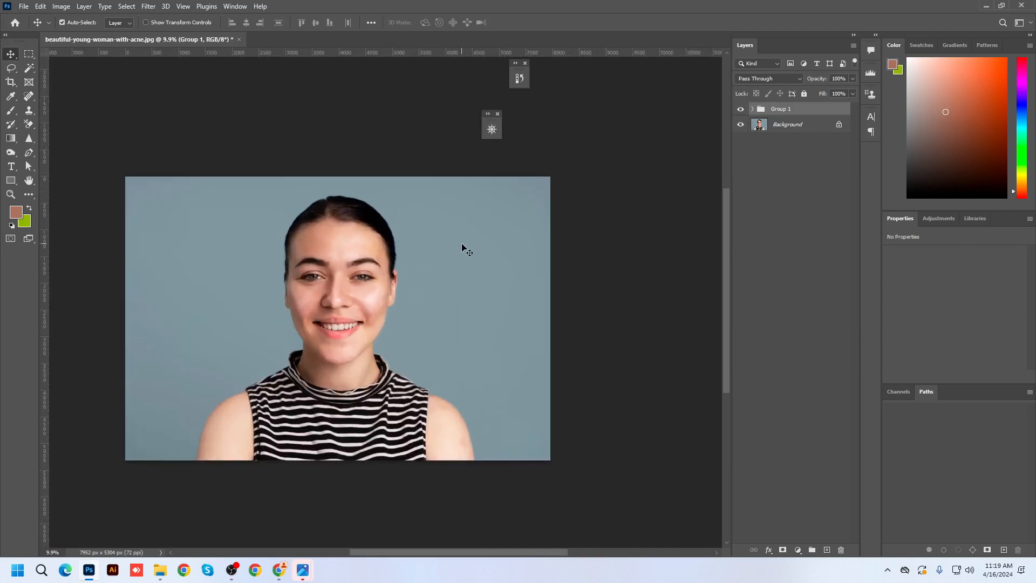
scroll(439, 272, up, 1)
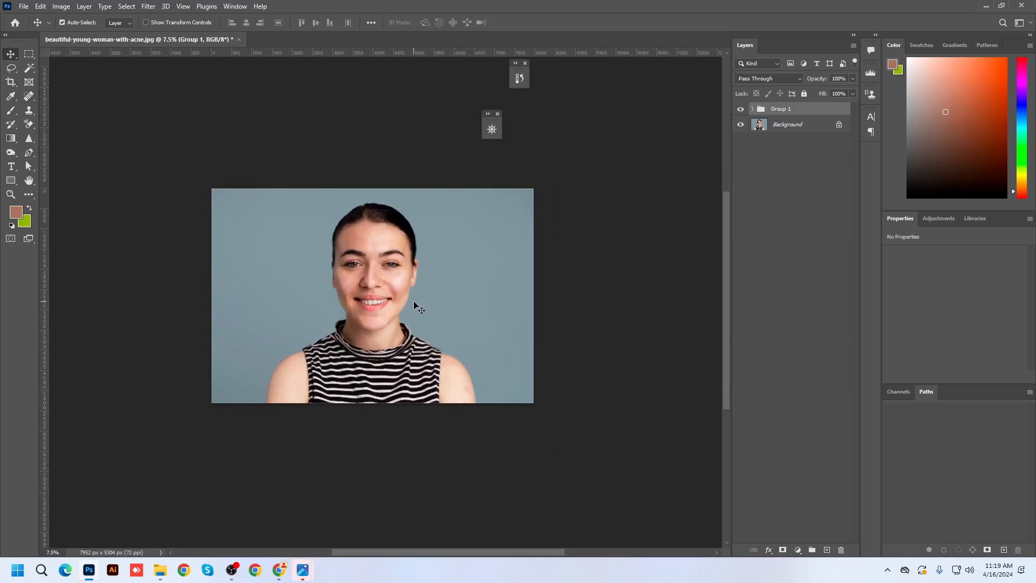
Extend the canvas to a height of 10608 pixels, anchored at the centre with a white extension color.
click(60, 6)
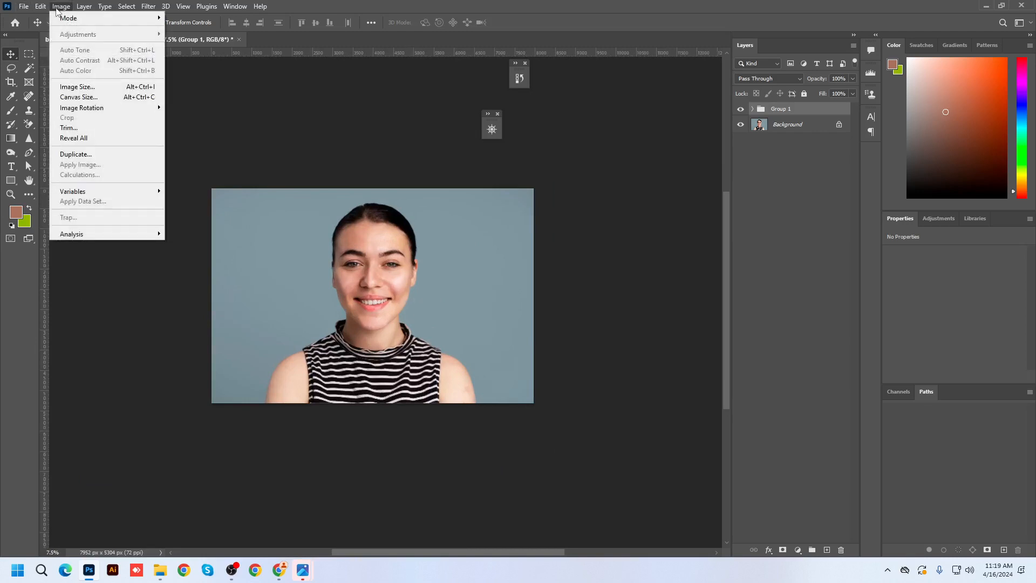
click(81, 98)
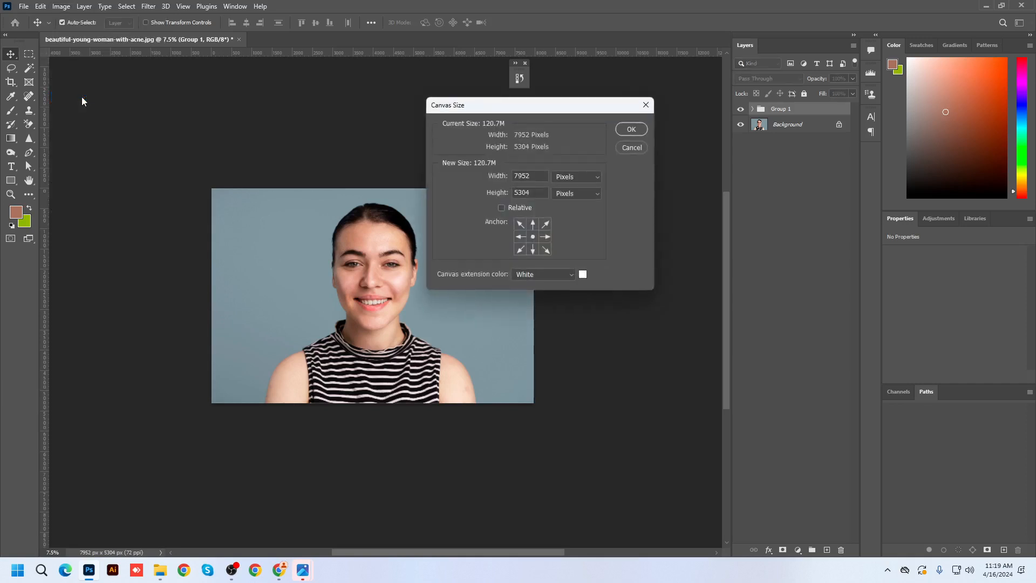
drag(565, 115, 642, 93)
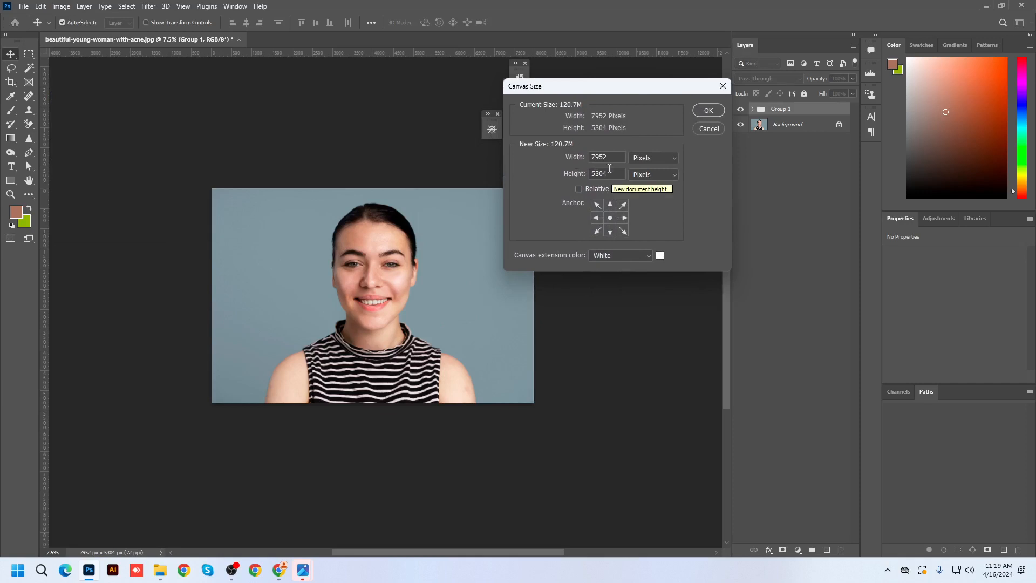
drag(594, 85, 639, 93)
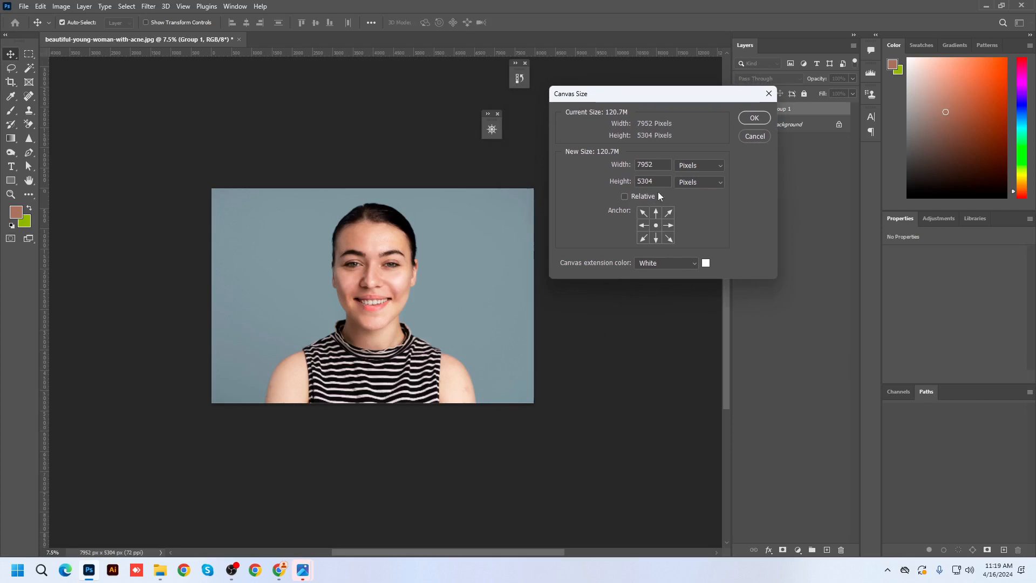
click(659, 165)
text(*2)
click(667, 165)
text(*2)
key(BackSpace)
key(BackSpace)
click(758, 120)
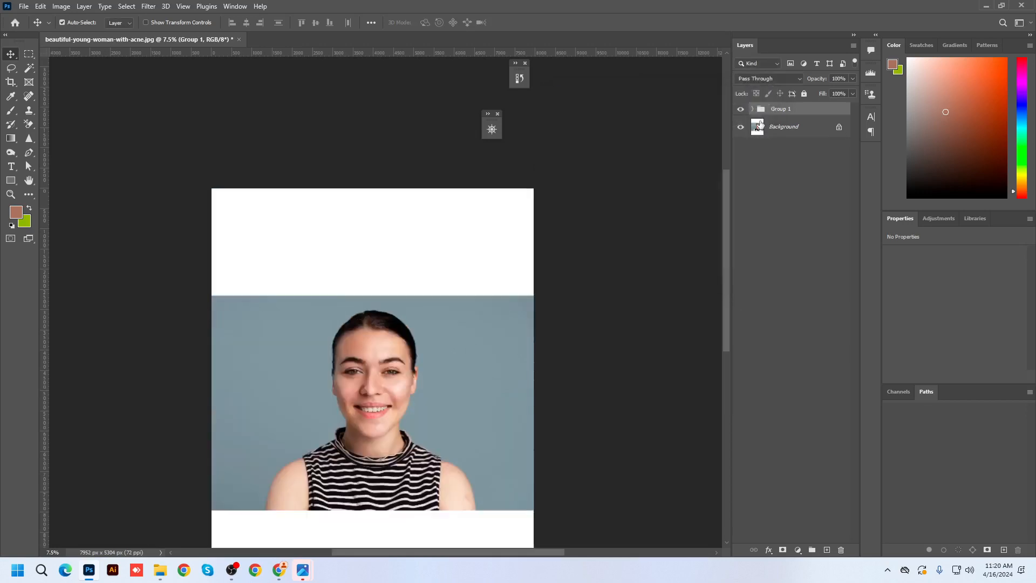
scroll(375, 275, down, 2)
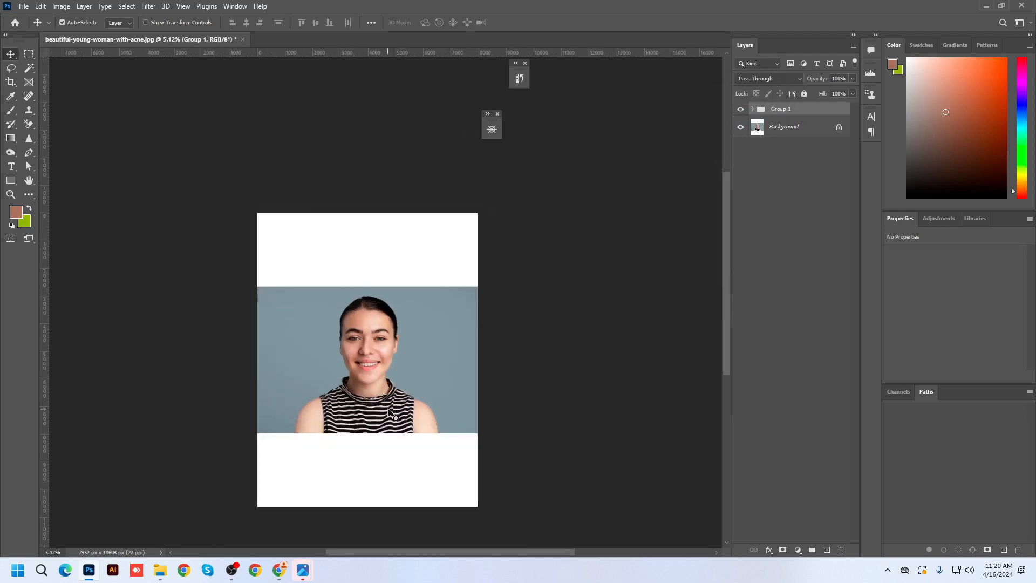
scroll(393, 414, up, 1)
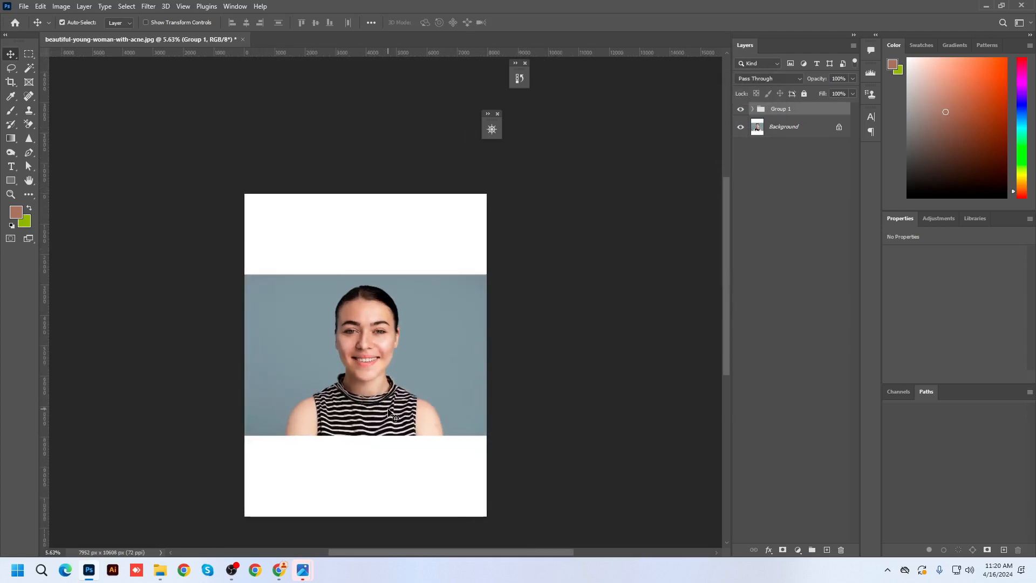
click(838, 129)
scroll(399, 320, up, 2)
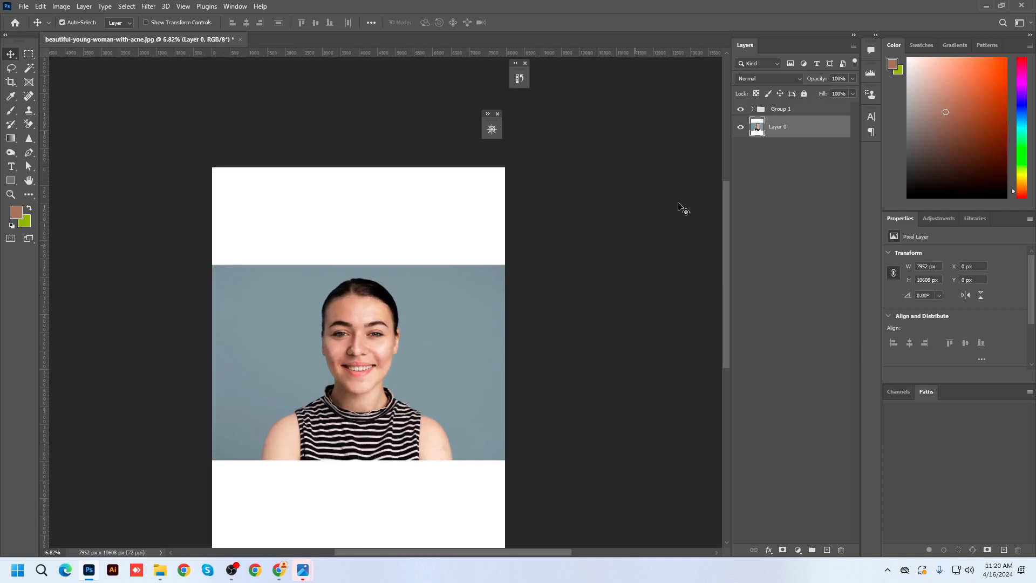
click(774, 113)
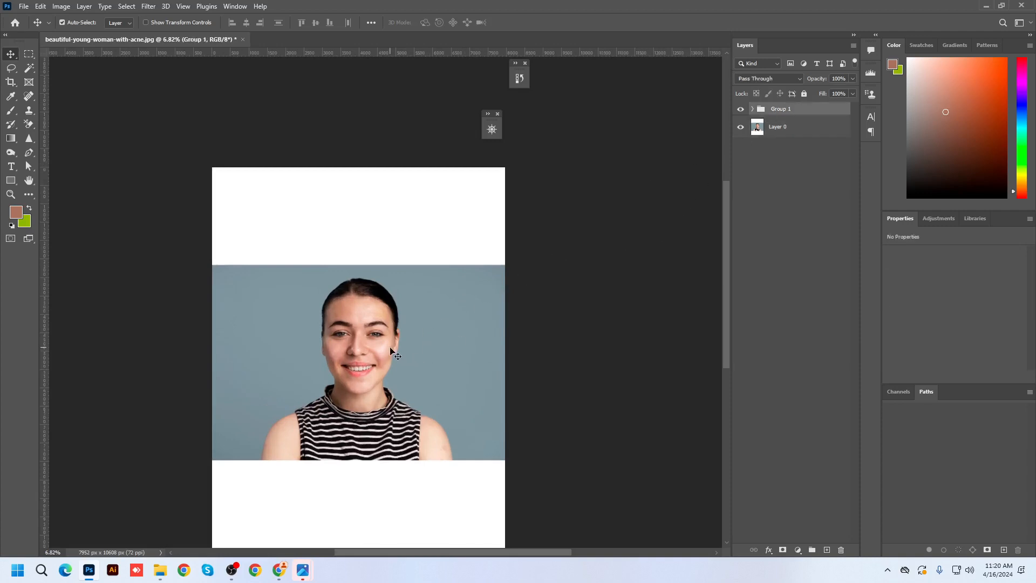
click(403, 309)
key(ctrl+z)
key(ctrl+t)
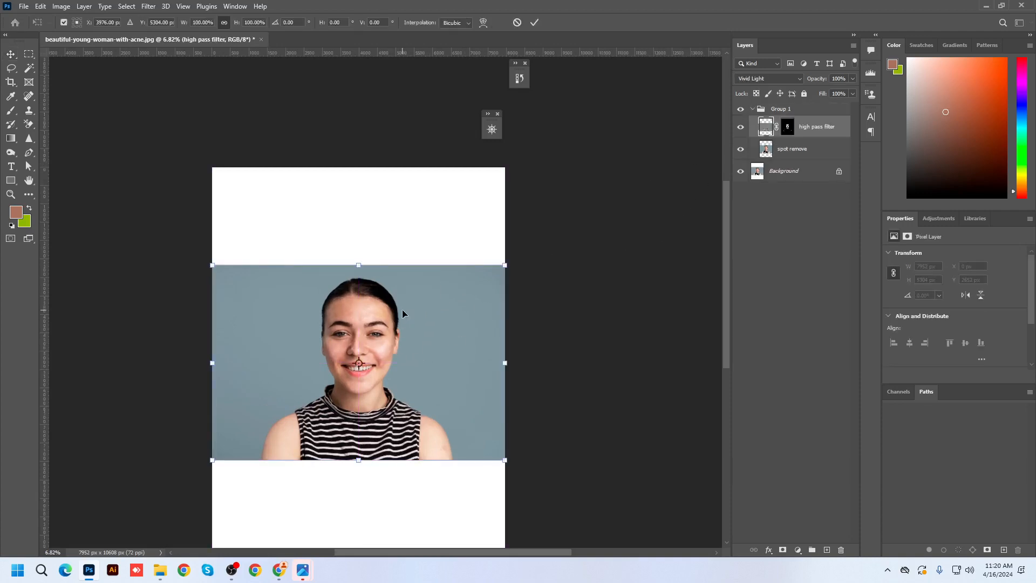
key(Return)
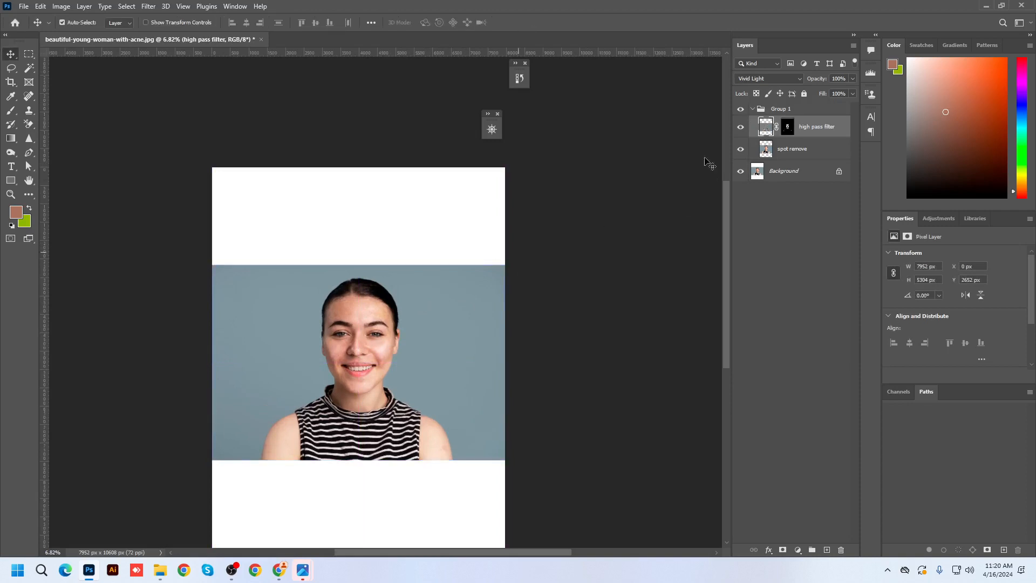
Collapse Group 1 and, with auto-select set to Group, move the retouched portrait into the upper half of the canvas.
click(749, 109)
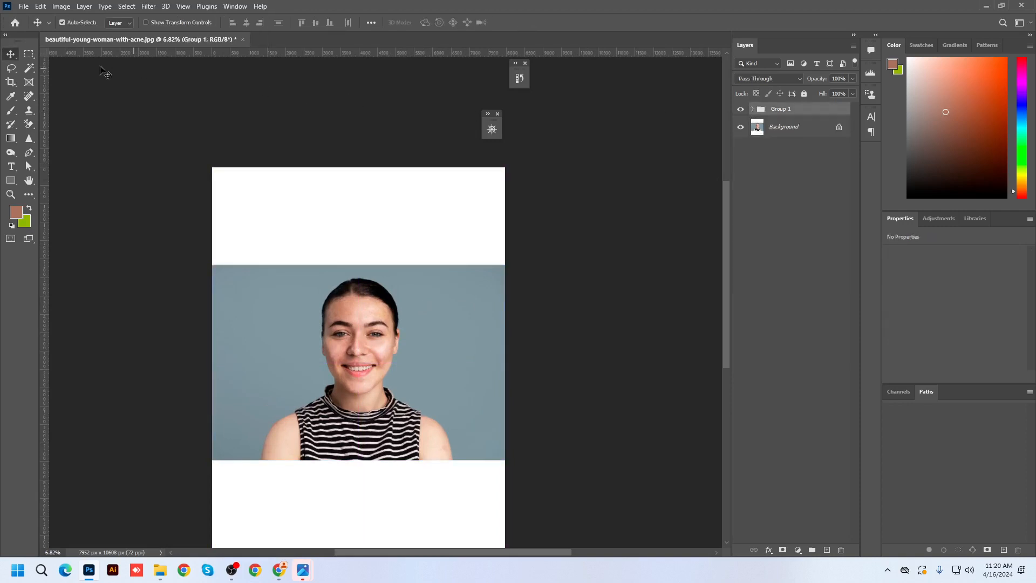
click(120, 24)
click(118, 32)
drag(369, 310, 369, 210)
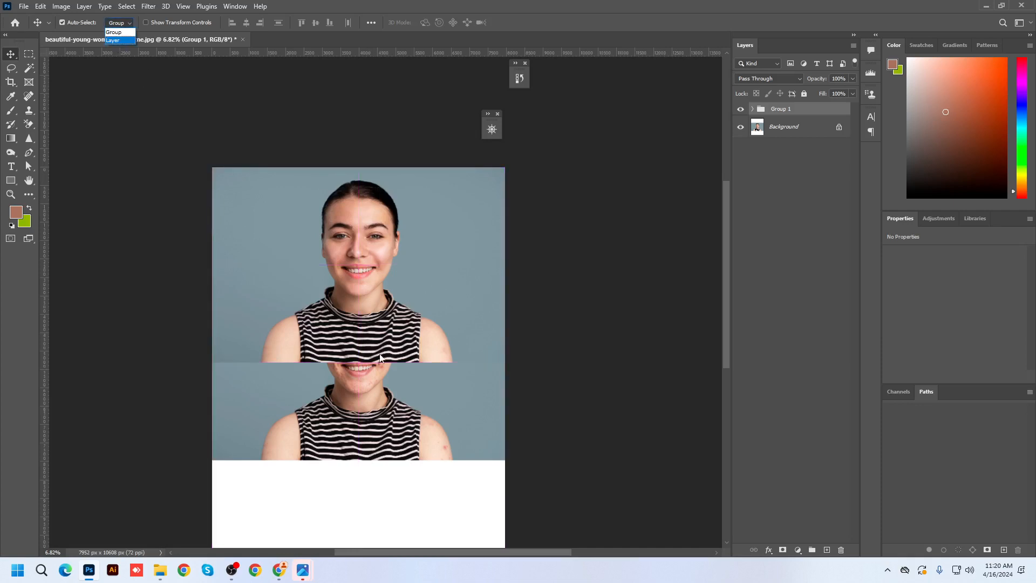
Unlock the Background layer and, with auto-select set to Layer, move the original portrait into the lower half of the canvas.
click(441, 428)
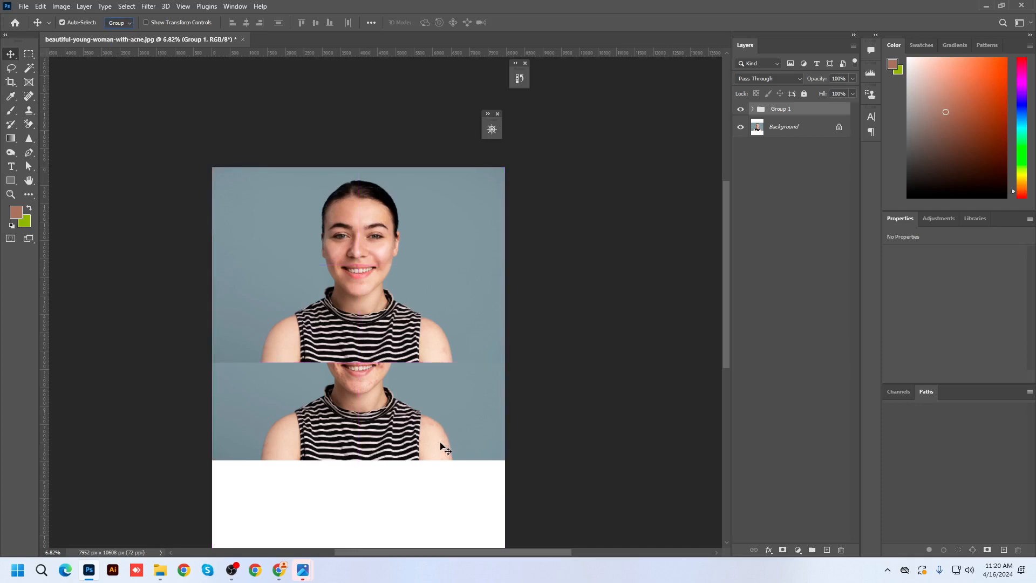
click(118, 23)
click(119, 43)
drag(414, 436, 417, 446)
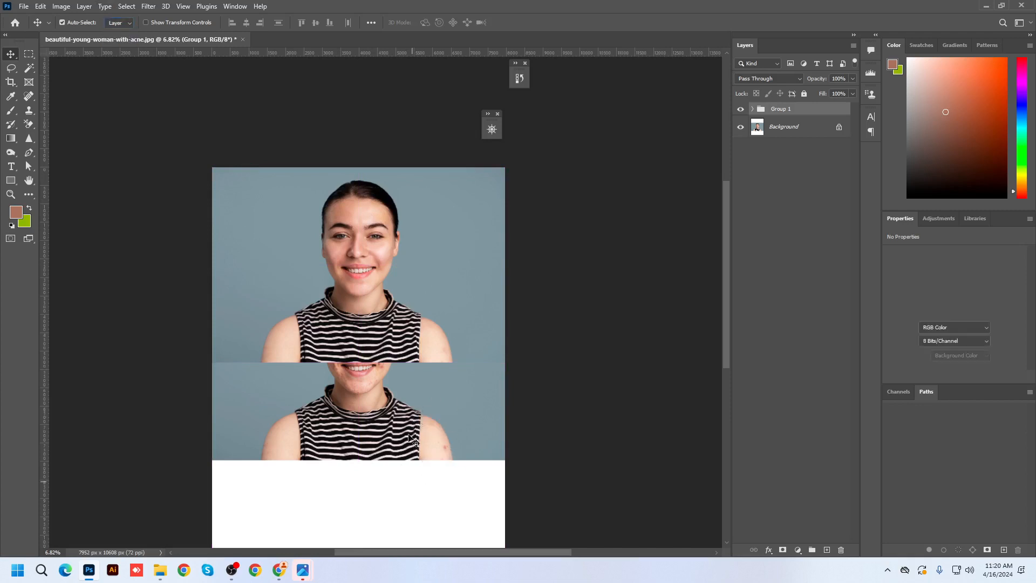
click(839, 127)
scroll(368, 360, down, 2)
drag(369, 404, 370, 485)
scroll(376, 432, up, 3)
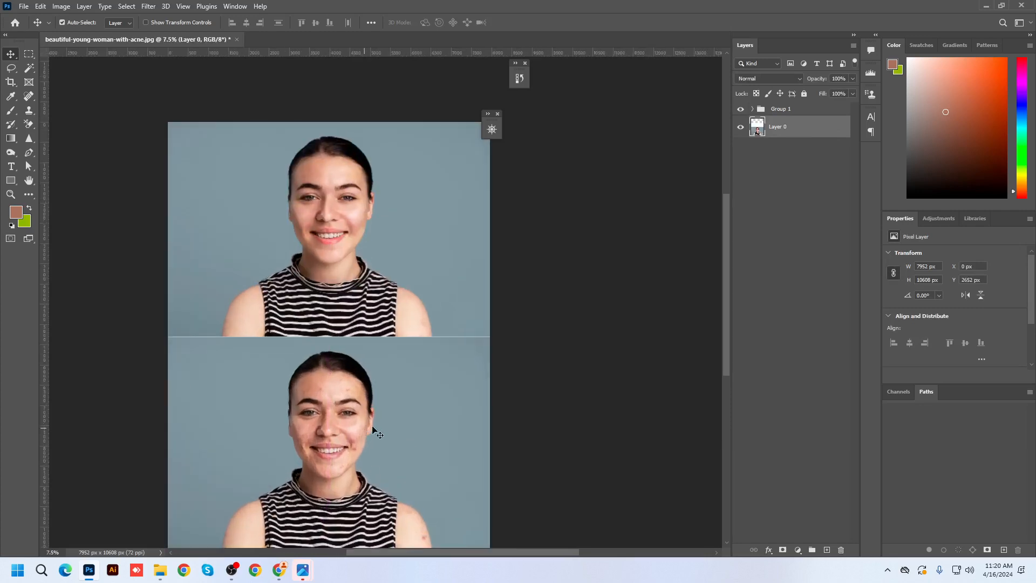
scroll(376, 431, up, 2)
scroll(545, 358, down, 1)
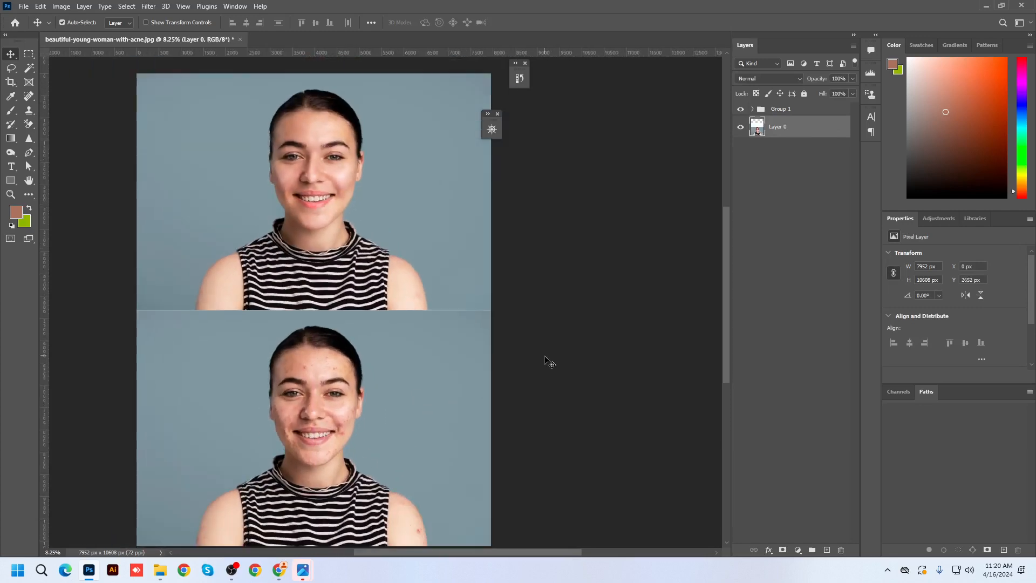
scroll(545, 361, down, 1)
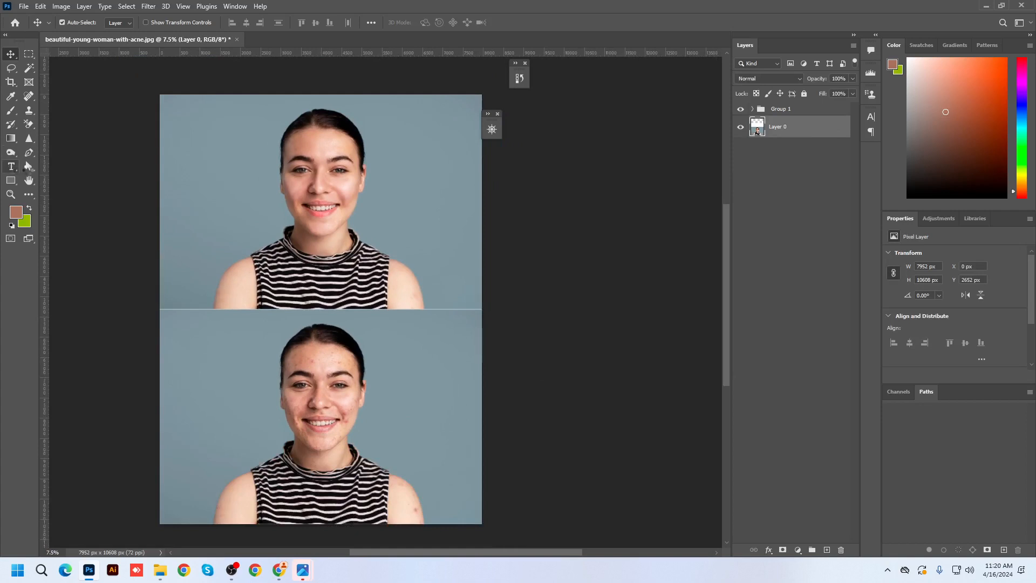
Add a 500 pt Myriad Pro text label on the blue backdrop beside the head in the upper portrait.
click(11, 166)
click(208, 154)
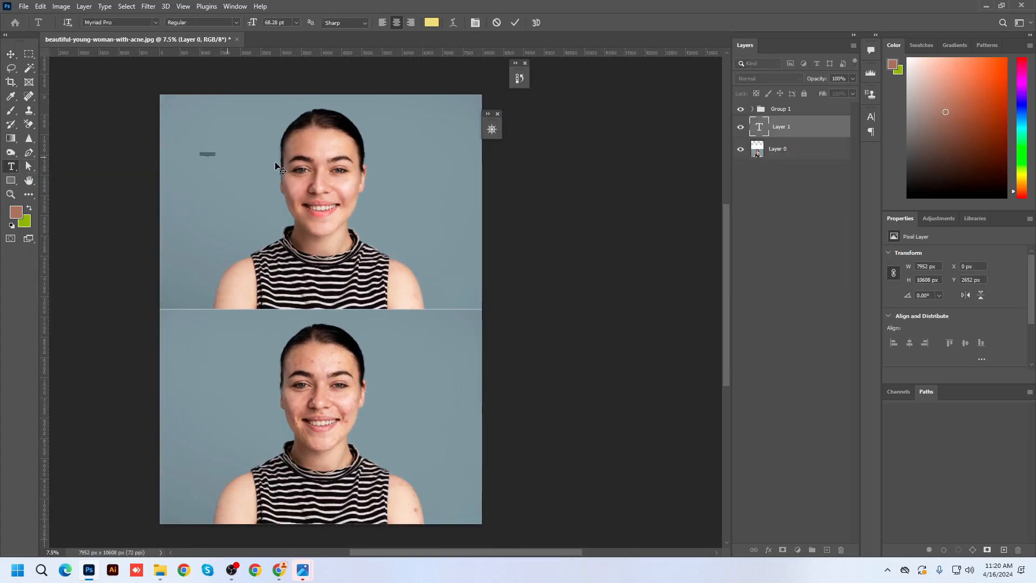
click(296, 23)
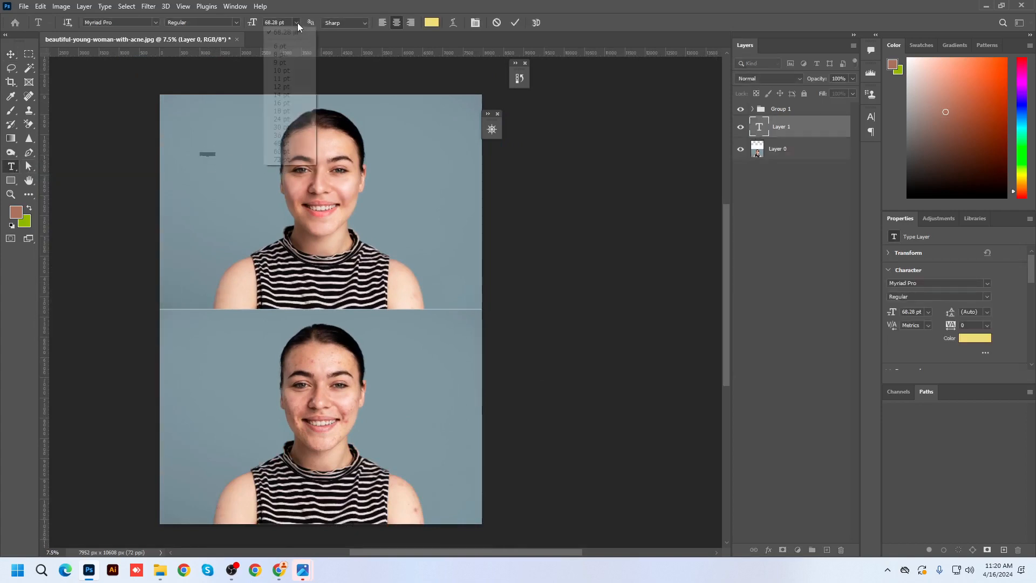
click(282, 159)
click(251, 22)
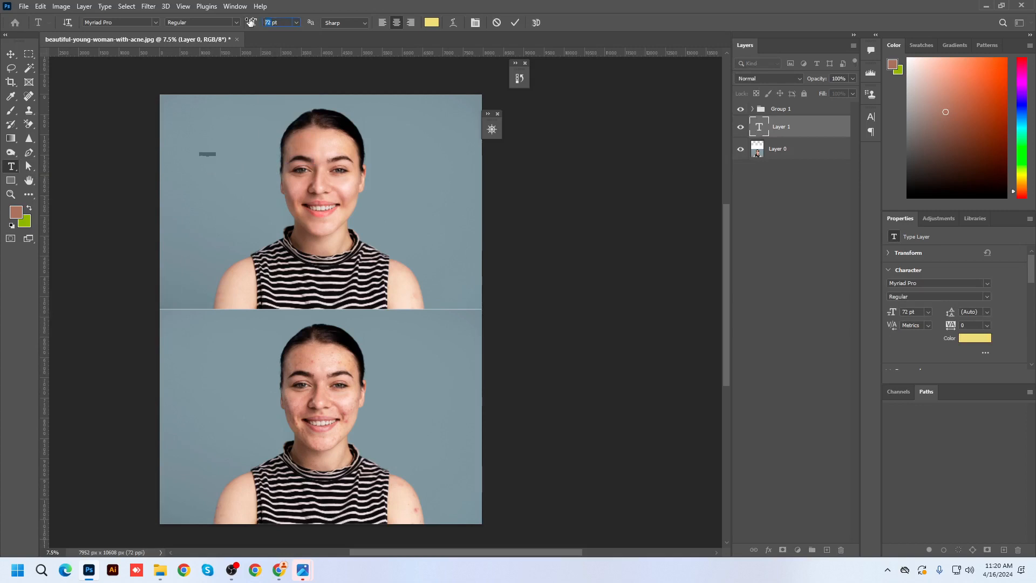
text(500)
key(Return)
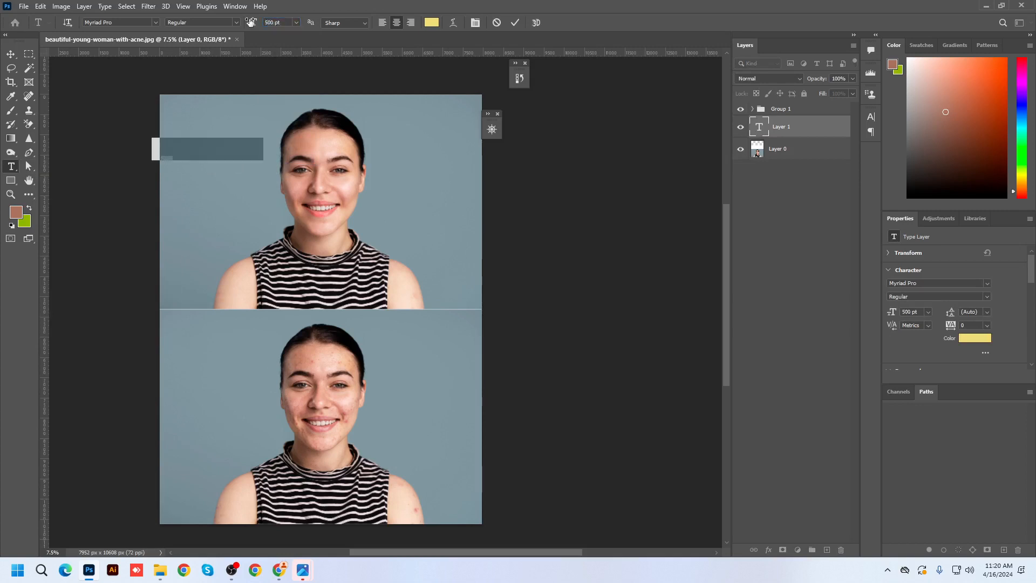
drag(203, 231, 226, 232)
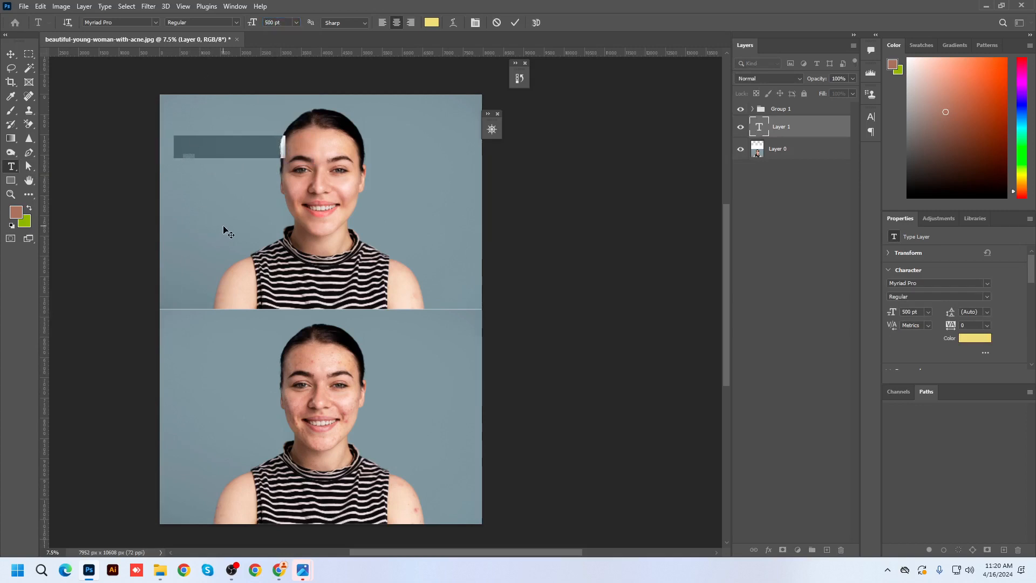
text(A)
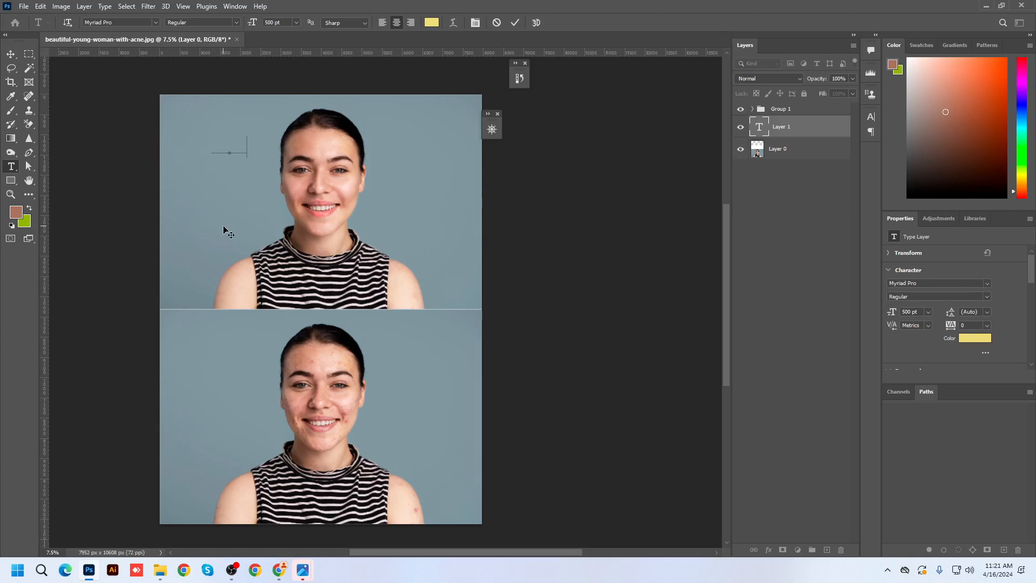
Color the After label beside the upper portrait white (ffffff) and place its layer above Group 1.
key(ctrl+a)
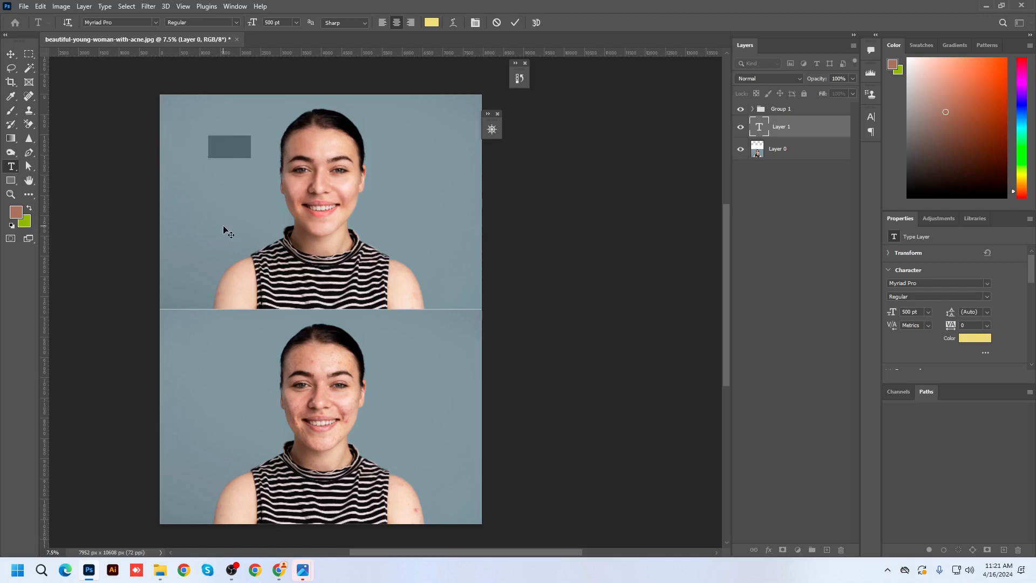
click(432, 22)
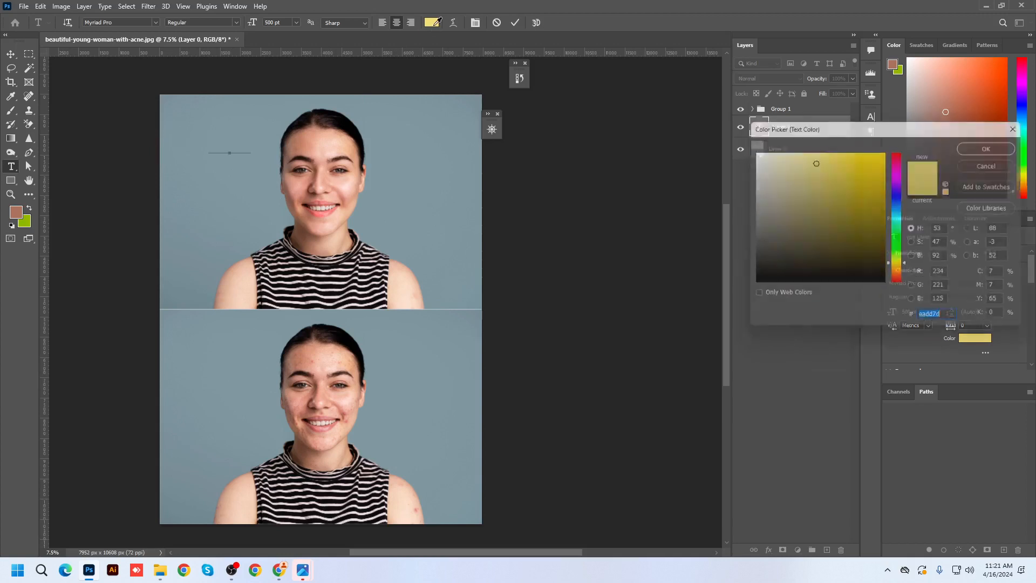
drag(784, 183, 736, 140)
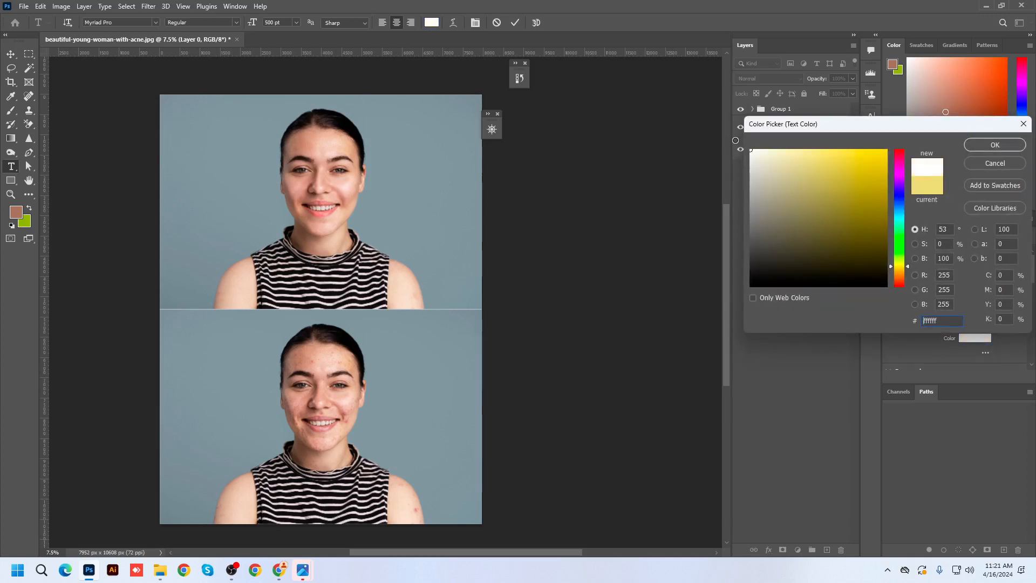
click(977, 143)
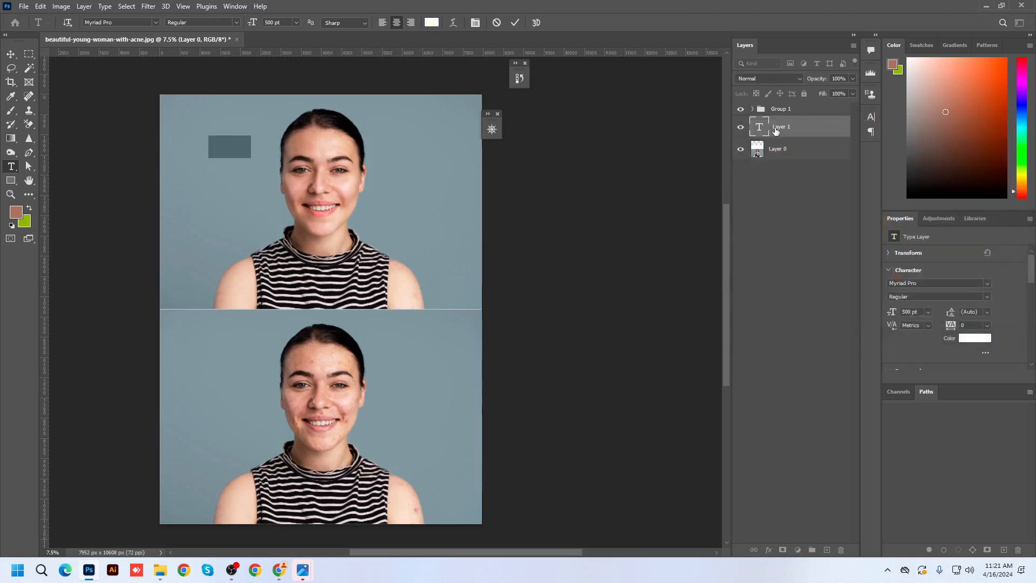
drag(776, 132, 757, 106)
click(10, 53)
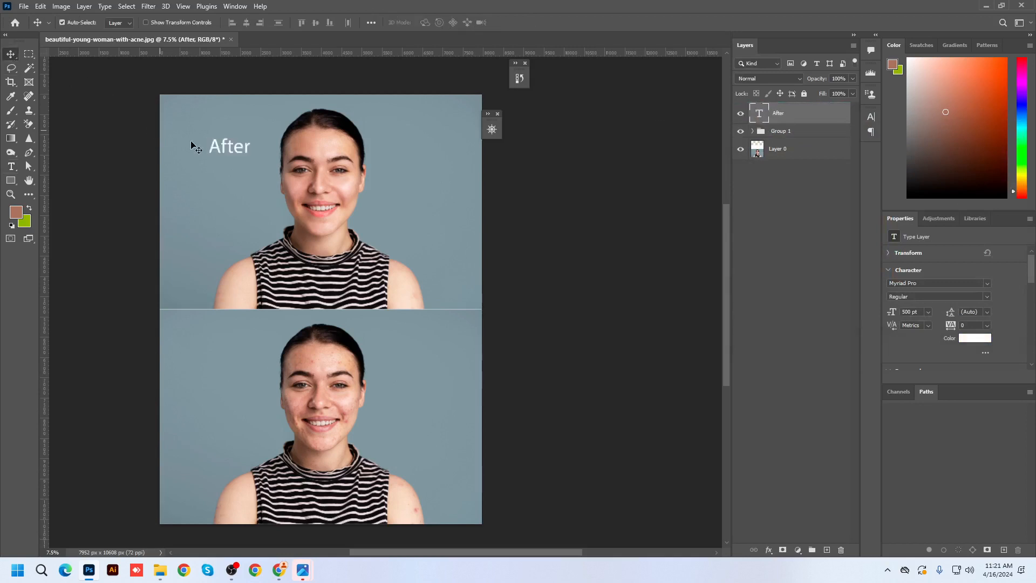
Move the After label closer to the canvas corner and place a copy reading Before at the matching spot on the lower portrait.
drag(217, 152, 194, 338)
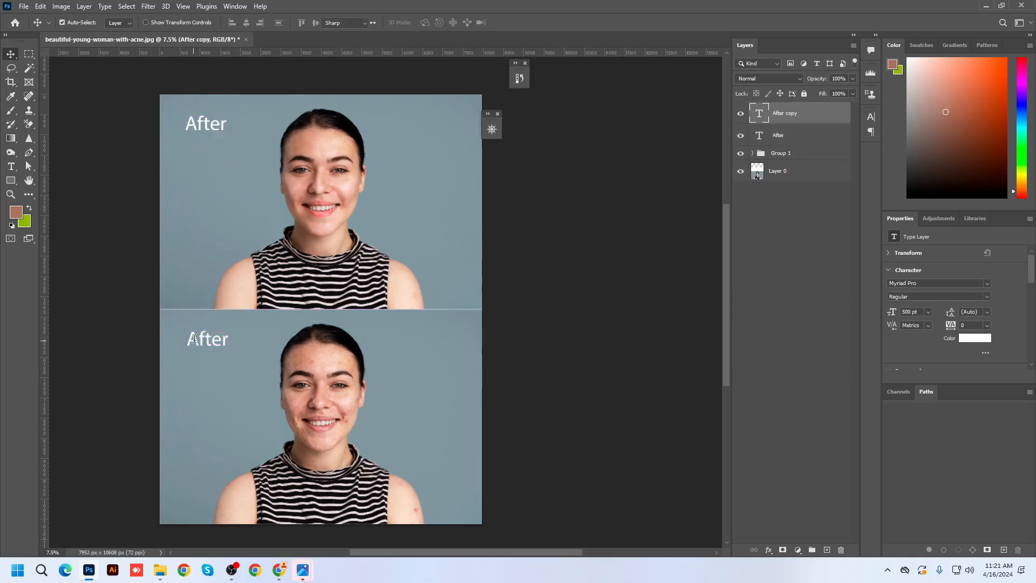
double_click(194, 339)
text(Before)
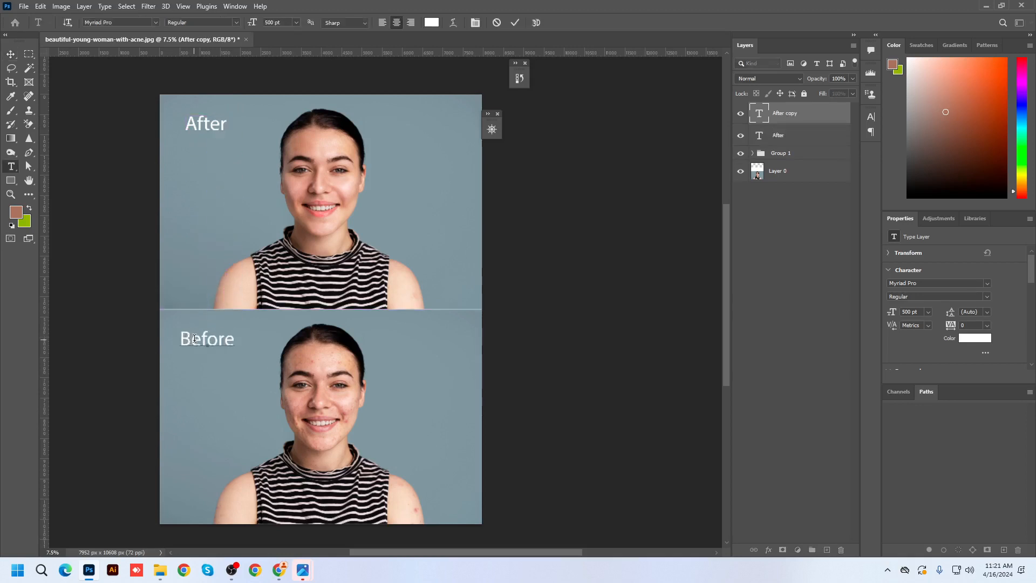
click(11, 53)
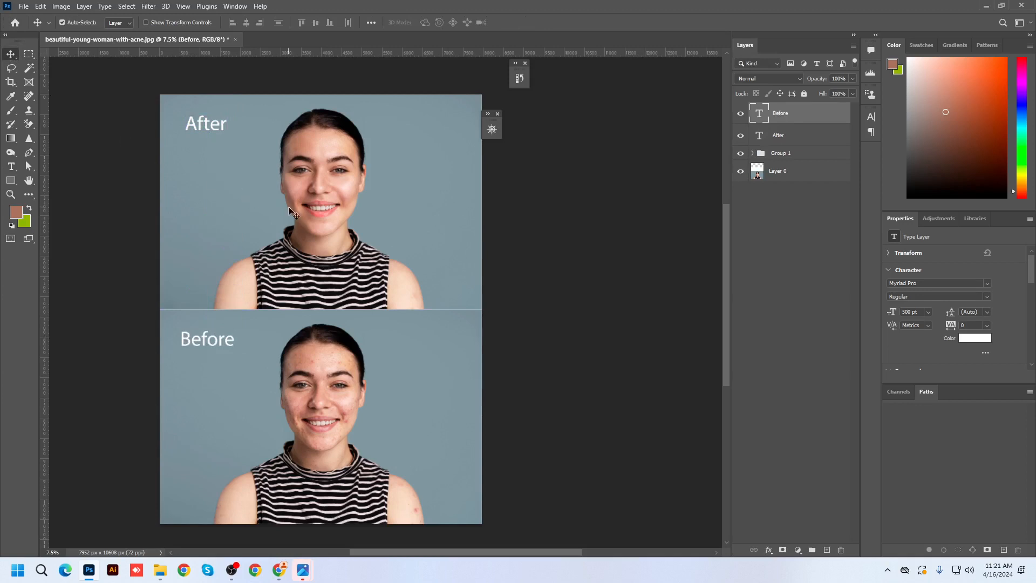
click(24, 7)
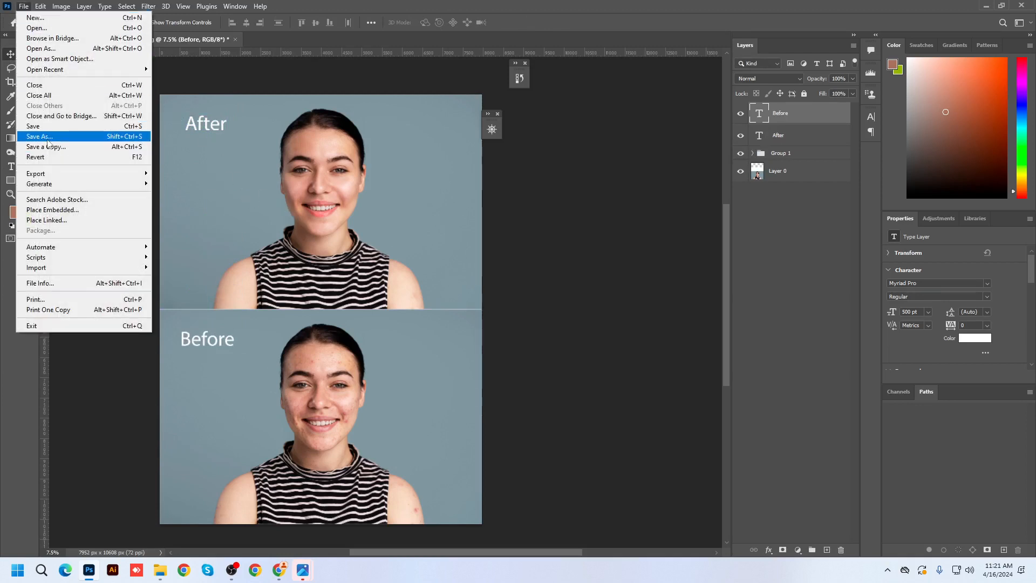
click(44, 137)
click(124, 248)
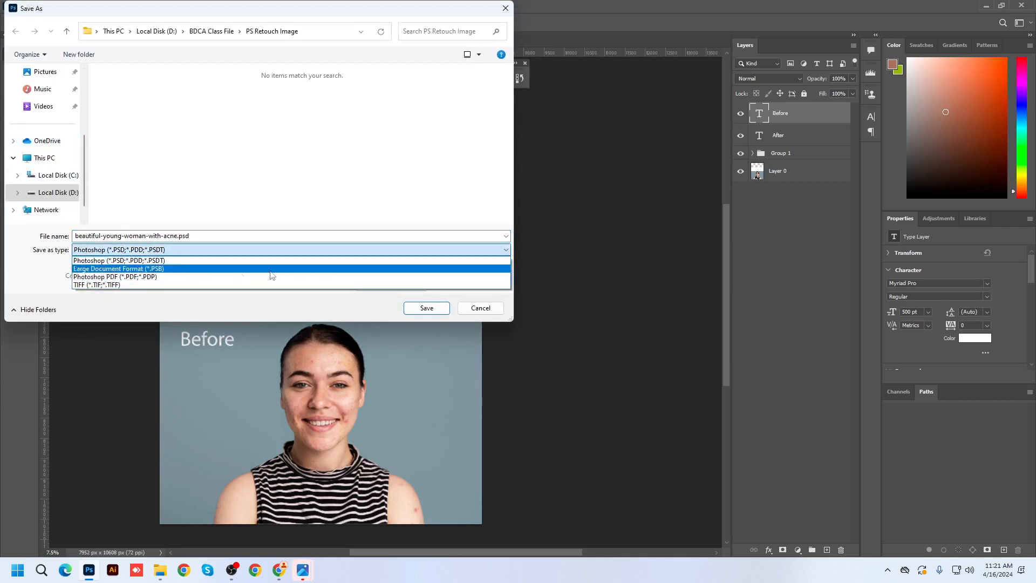
click(491, 313)
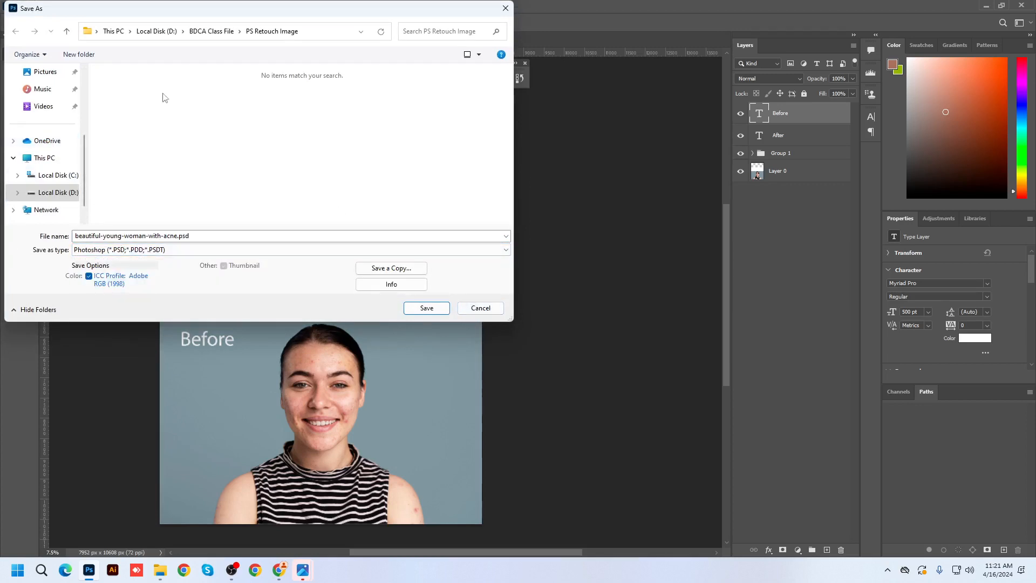
click(488, 312)
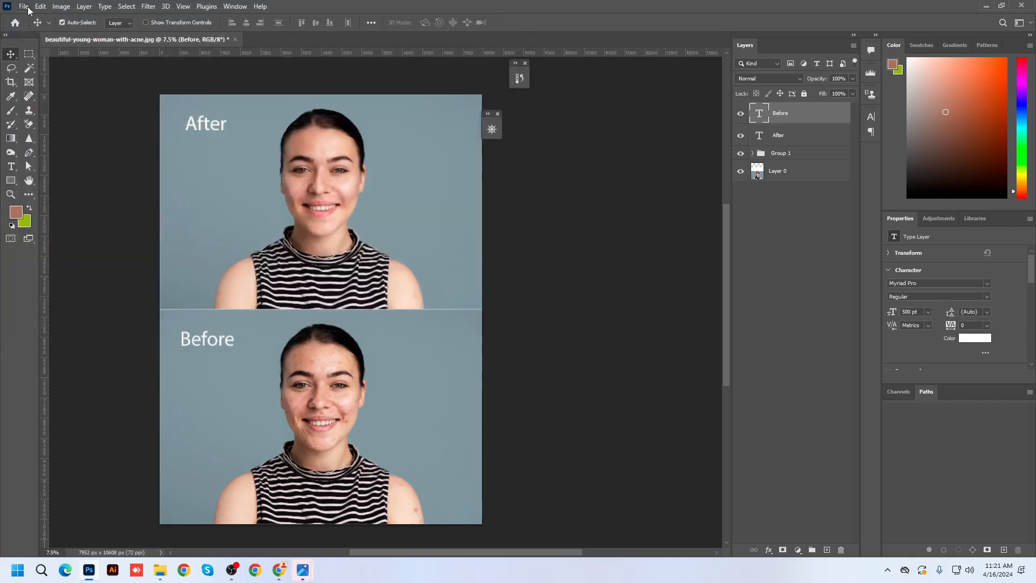
click(27, 7)
click(49, 135)
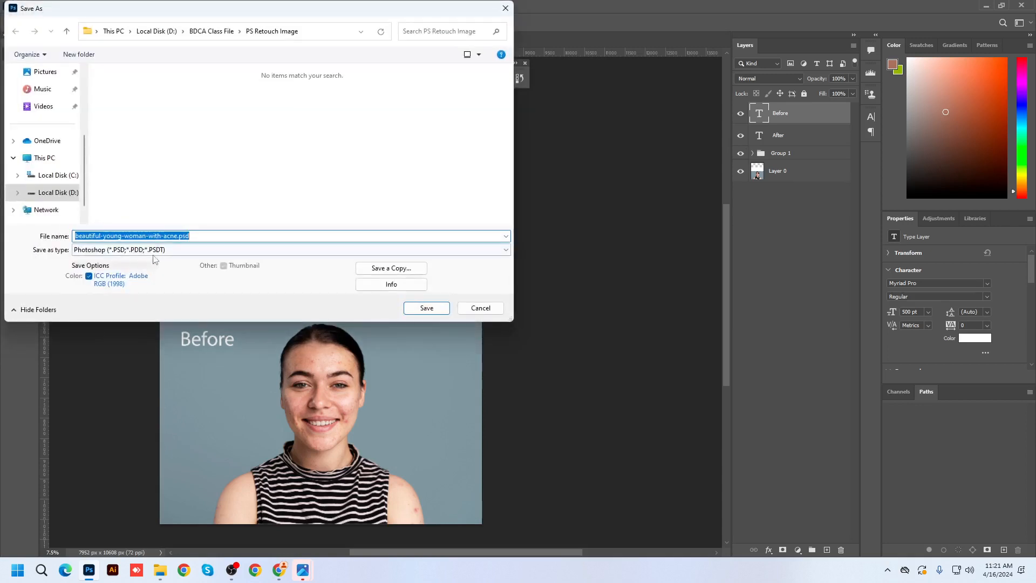
click(154, 250)
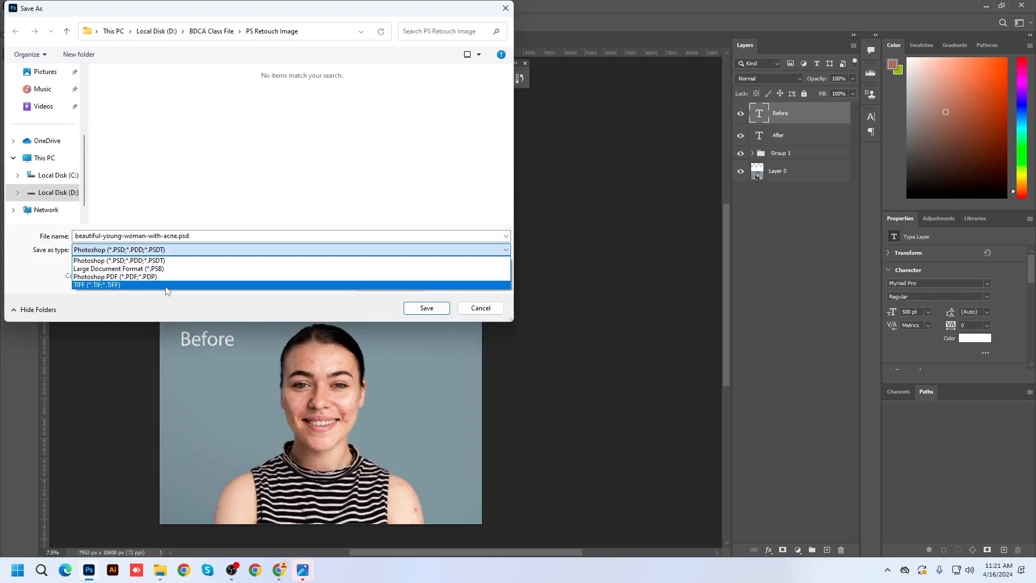
click(493, 257)
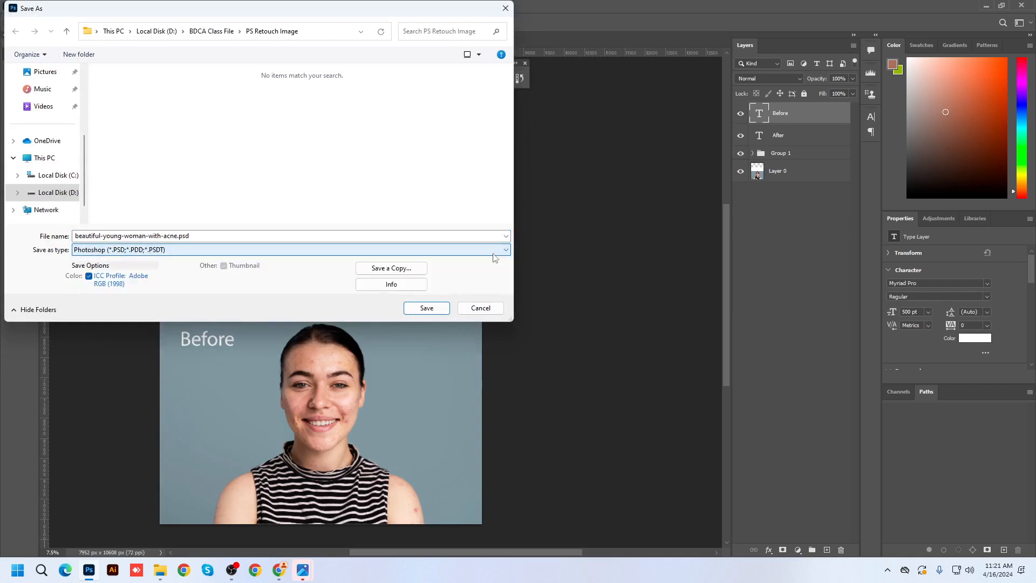
click(138, 253)
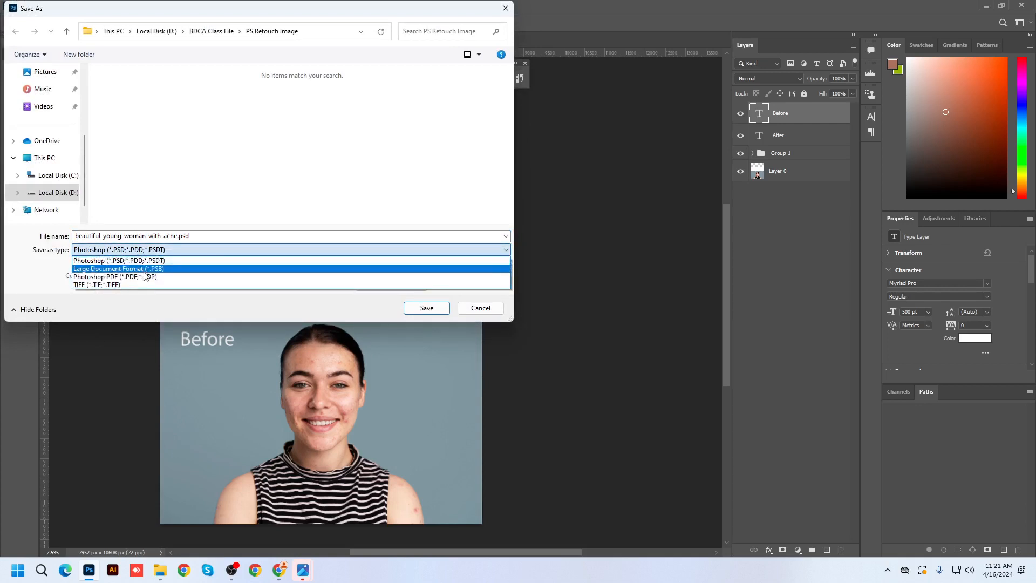
click(135, 260)
click(499, 233)
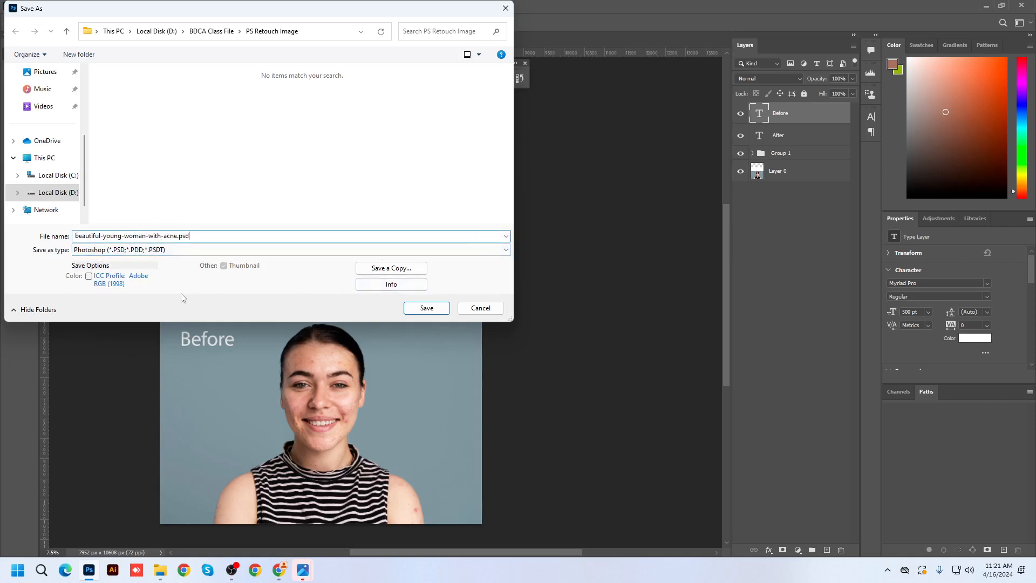
click(481, 307)
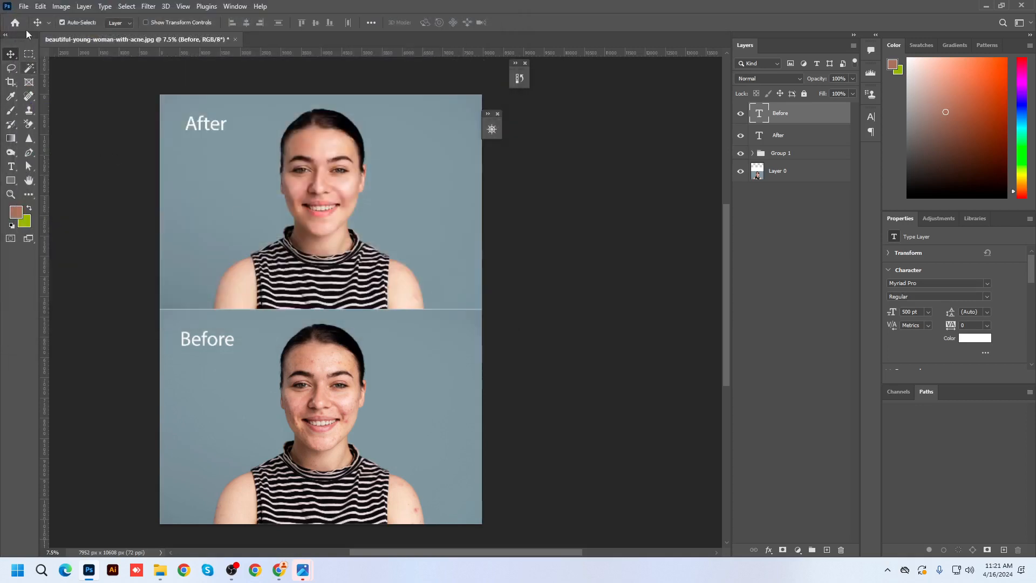
Export the comparison with Save for Web (Legacy) in JPEG format to the Desktop as beautiful-young-woman-with-acne.jpg.
click(24, 6)
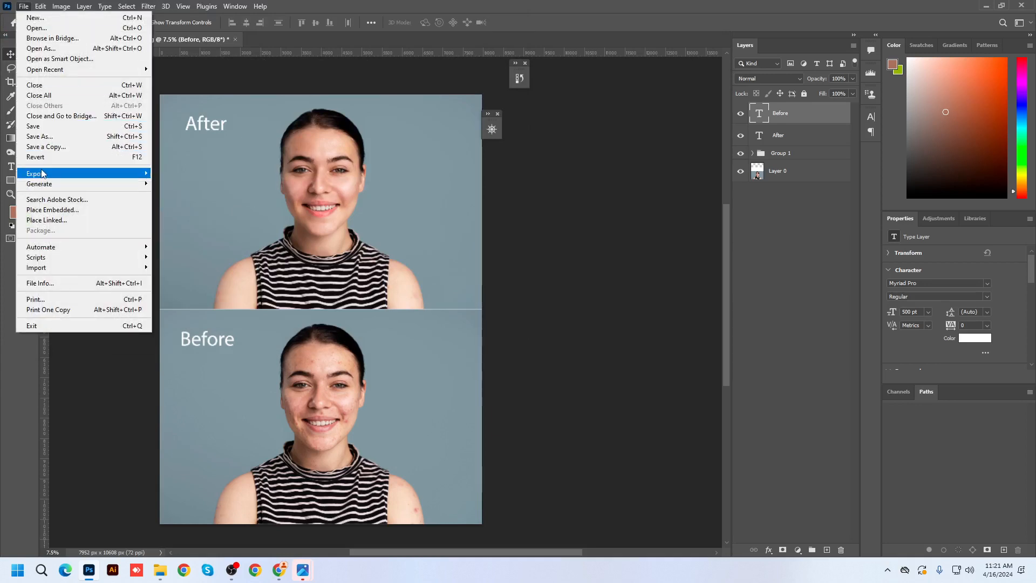
mouse_move(42, 173)
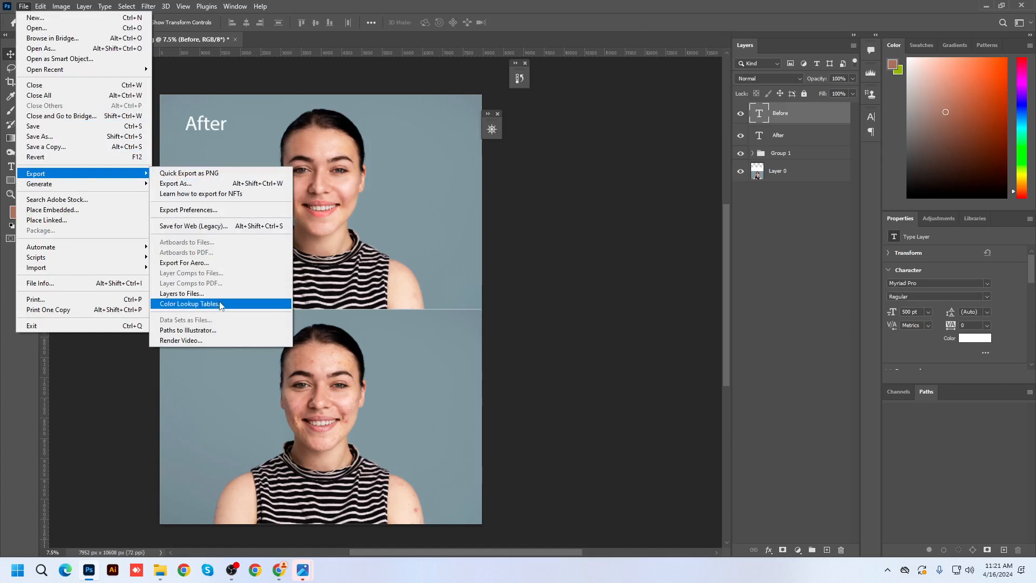
click(218, 228)
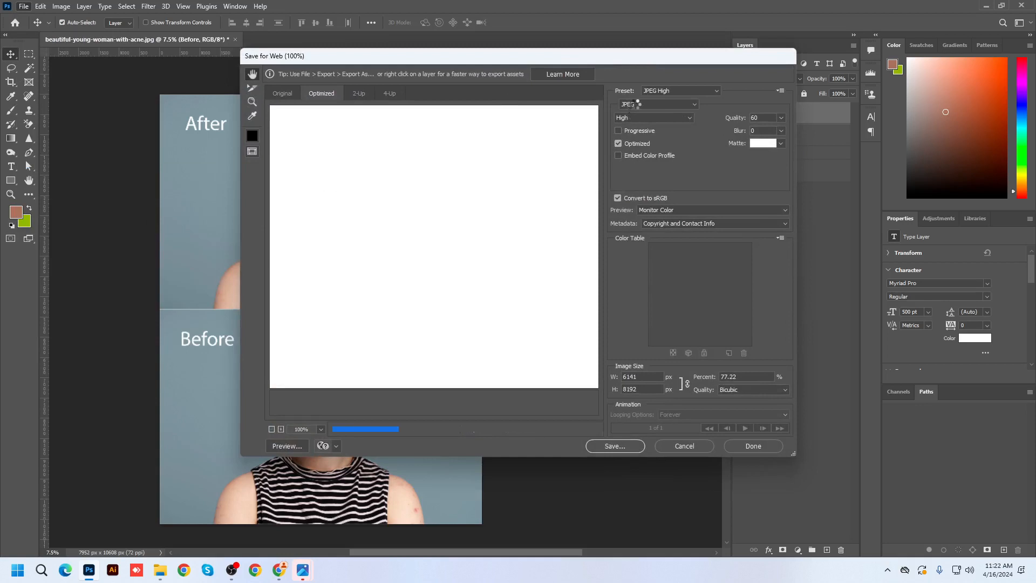
click(649, 104)
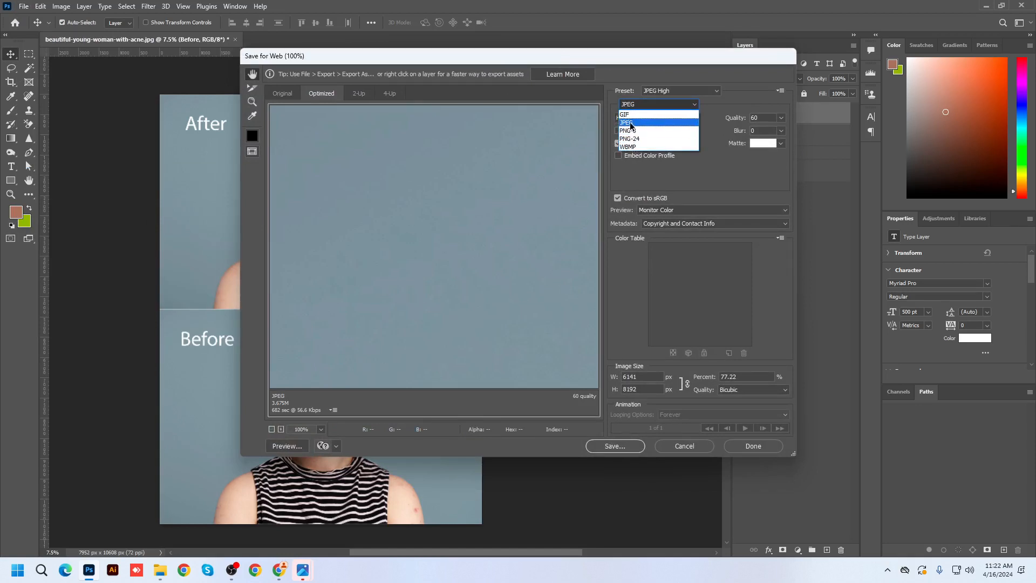
click(631, 123)
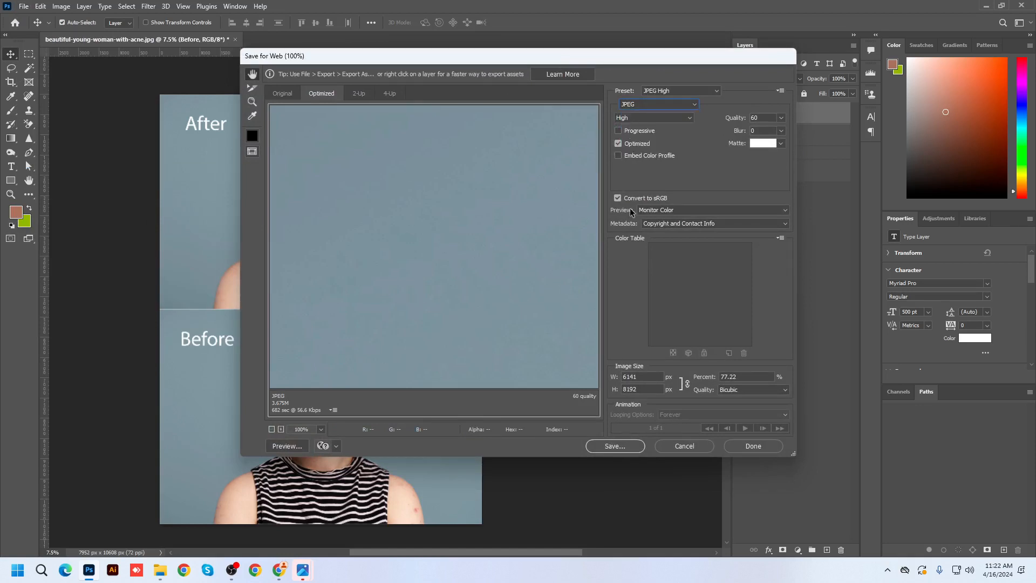
click(623, 448)
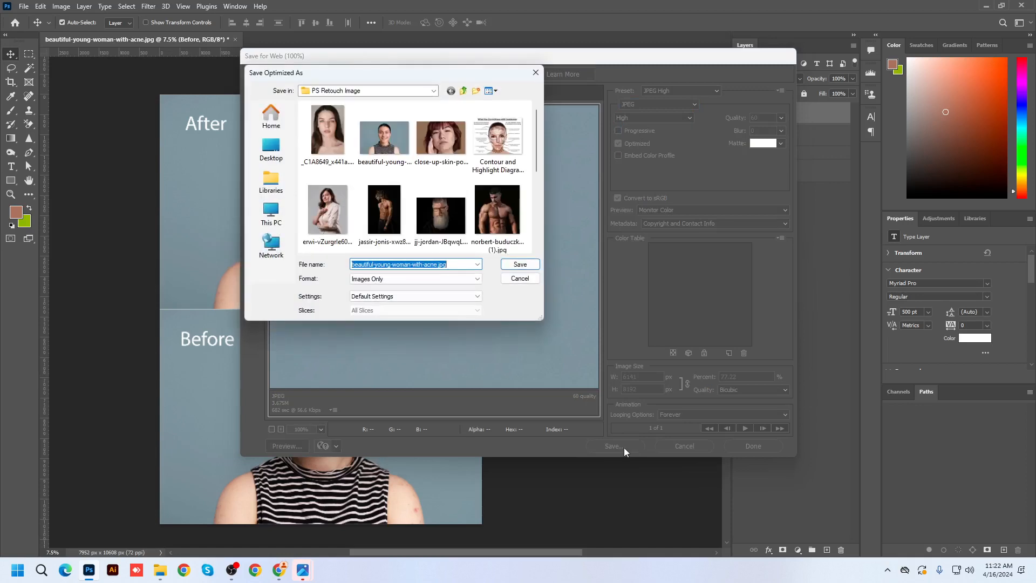
click(271, 147)
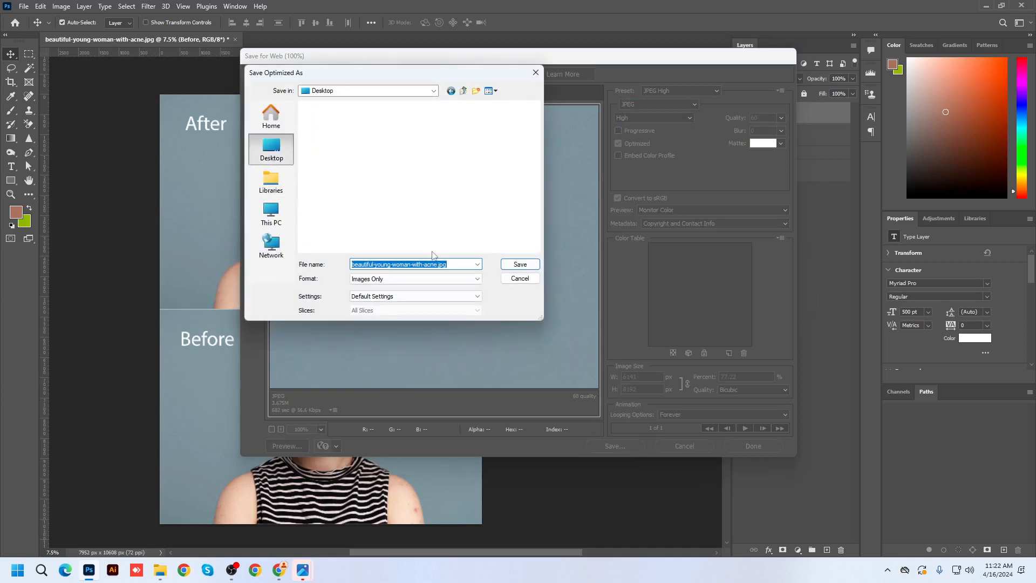
click(520, 265)
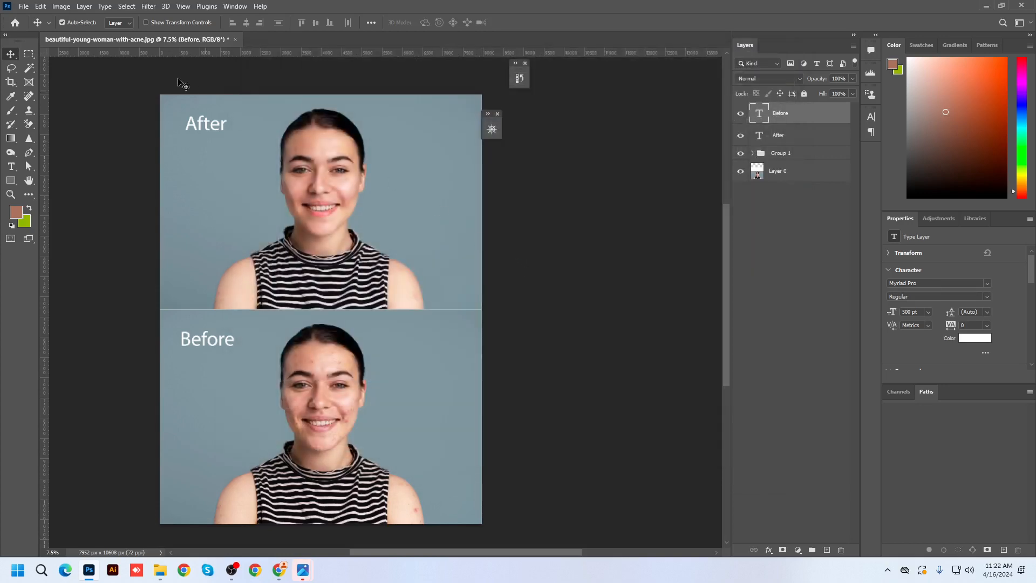
click(23, 6)
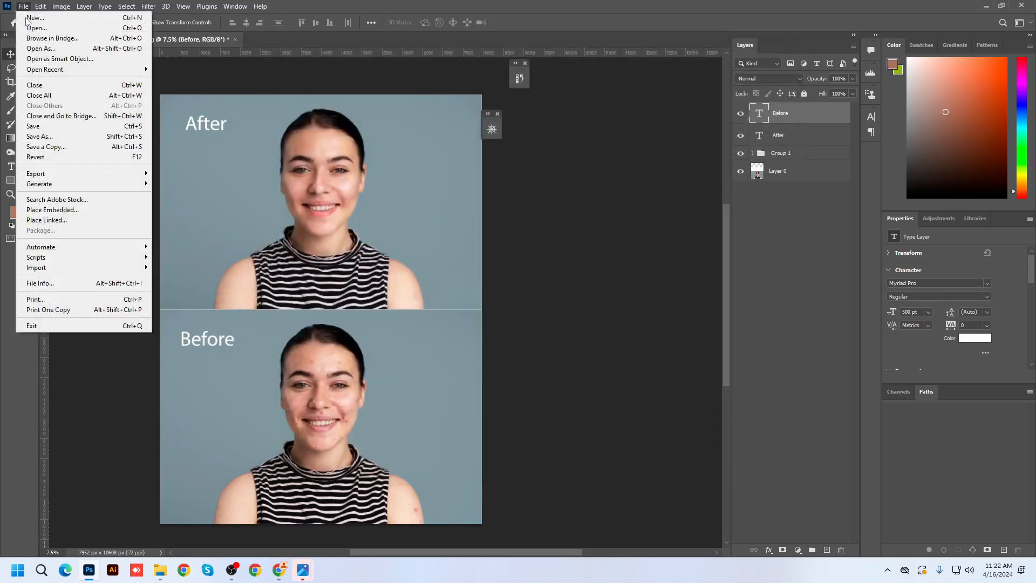
mouse_move(53, 176)
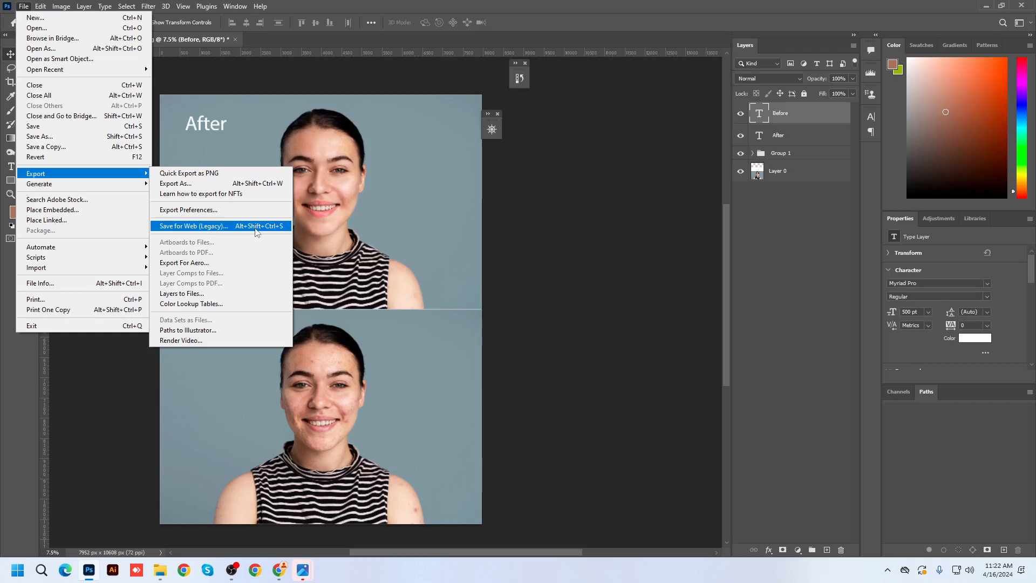
Minimize the open windows and view the exported beautiful-young-woman-with-acne.jpg from the desktop in a maximized image viewer.
click(986, 6)
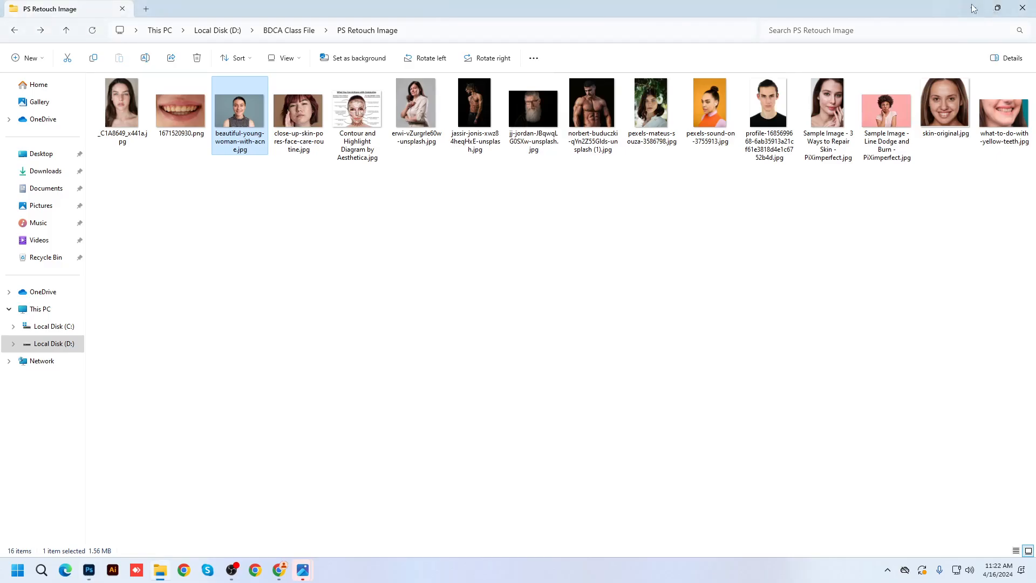
click(972, 7)
click(976, 7)
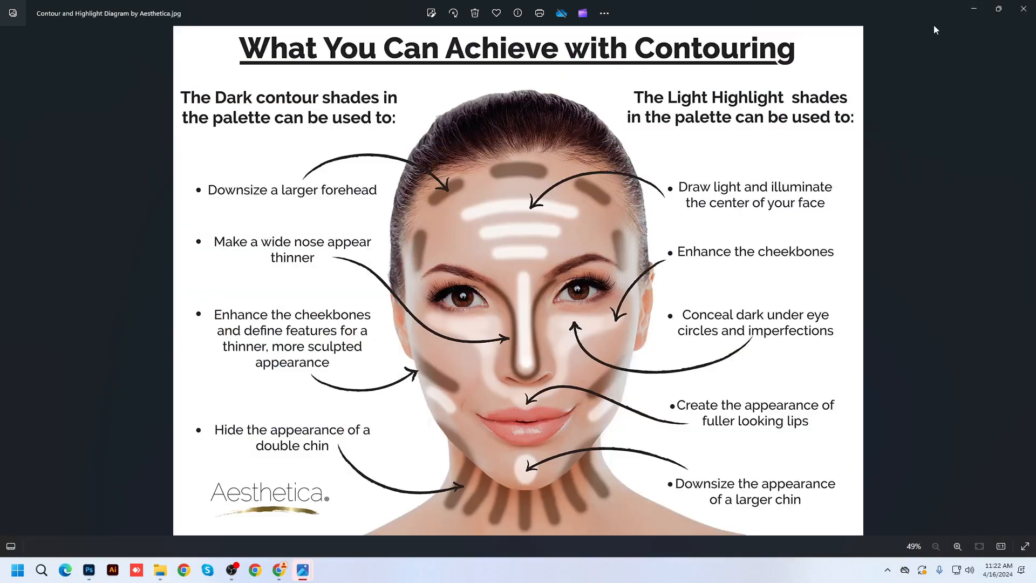
click(970, 9)
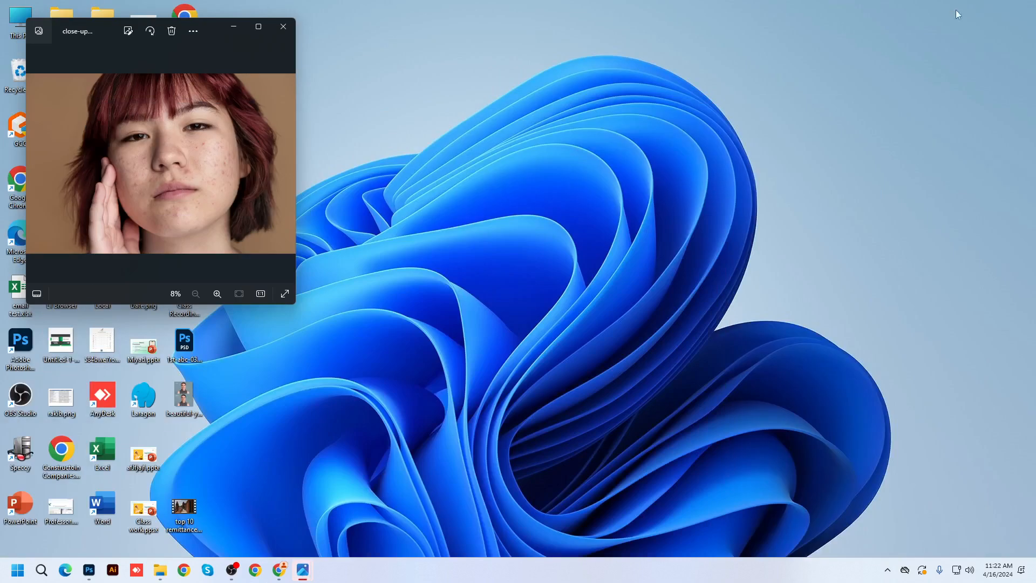
click(238, 26)
double_click(184, 397)
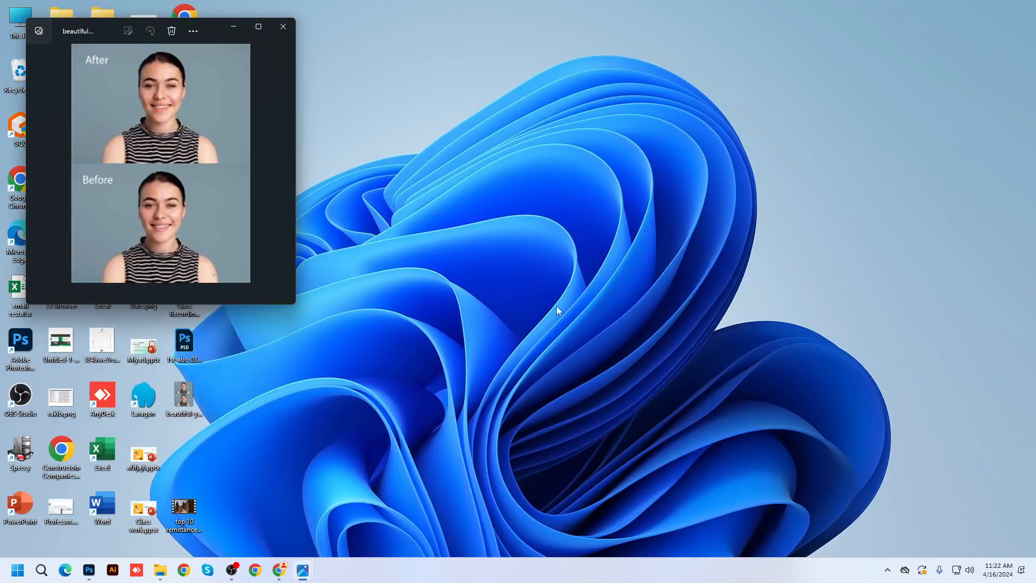
click(258, 27)
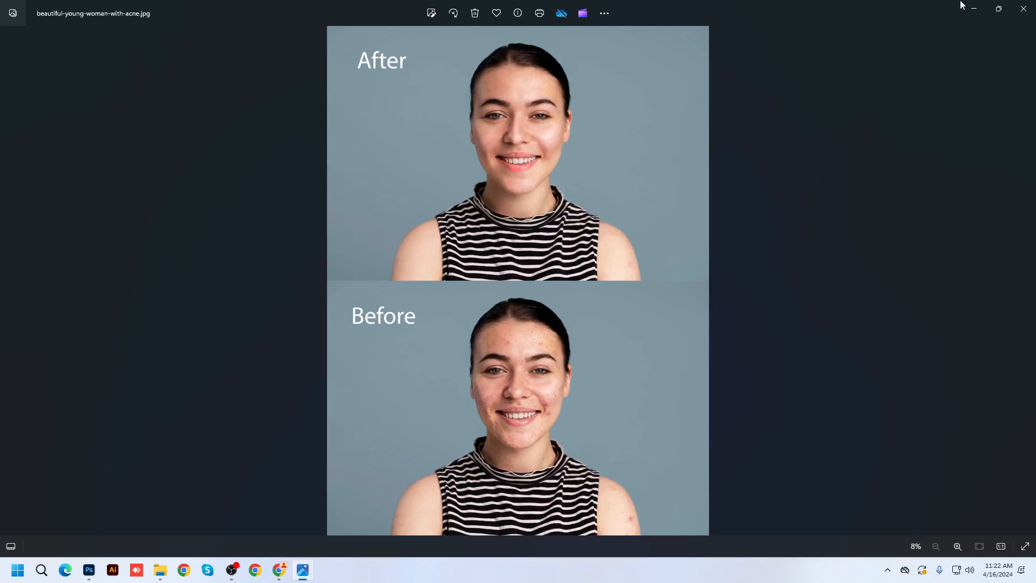
Minimize the image viewer windows and bring up the PS Retouch Image folder in File Explorer.
click(973, 12)
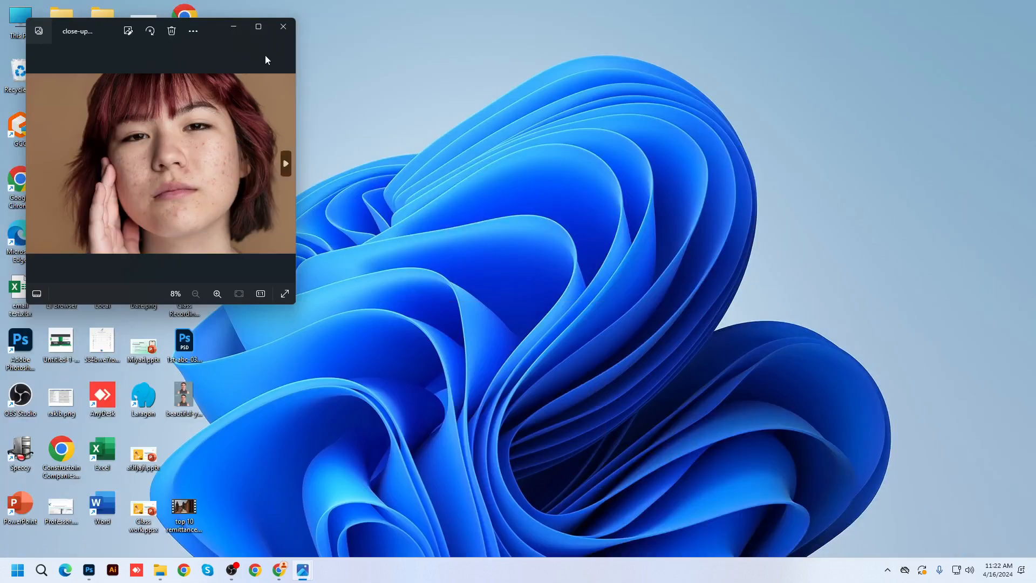
click(232, 31)
click(161, 570)
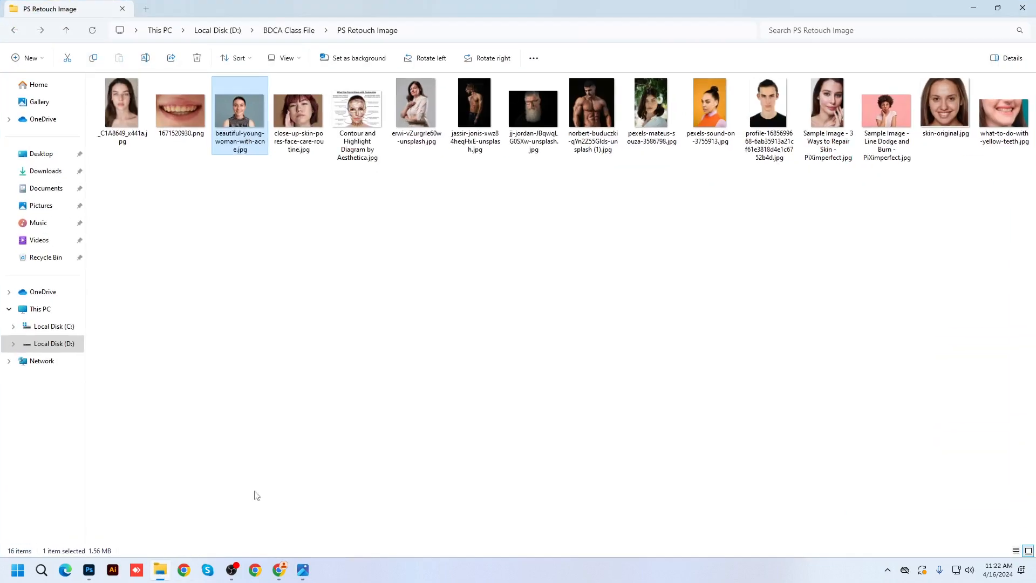
Preview Sample Image - 3 Ways to Repair Skin - PiXimperfect.jpg at full window size, and close the image viewer windows.
double_click(844, 108)
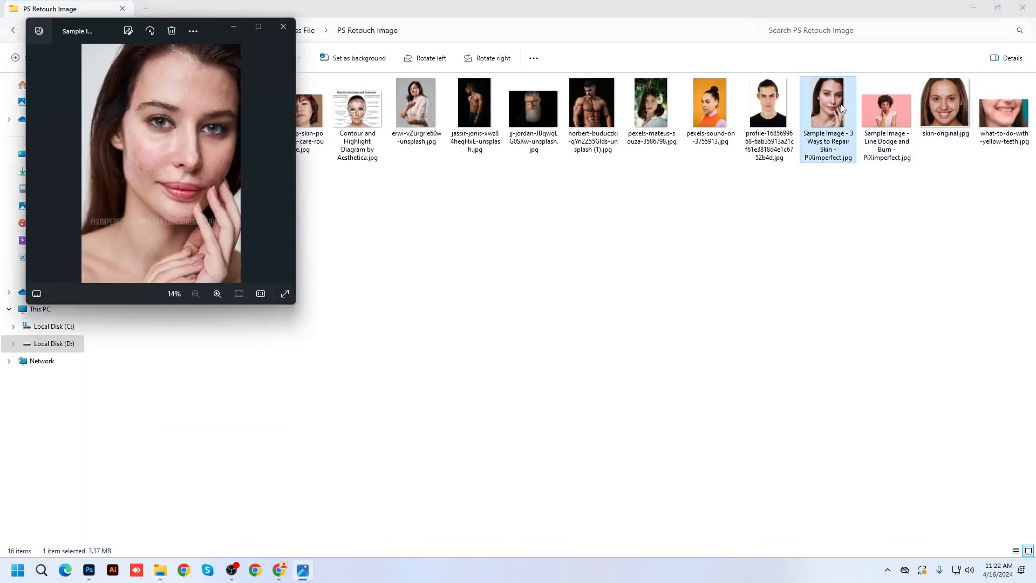
click(258, 27)
click(1024, 8)
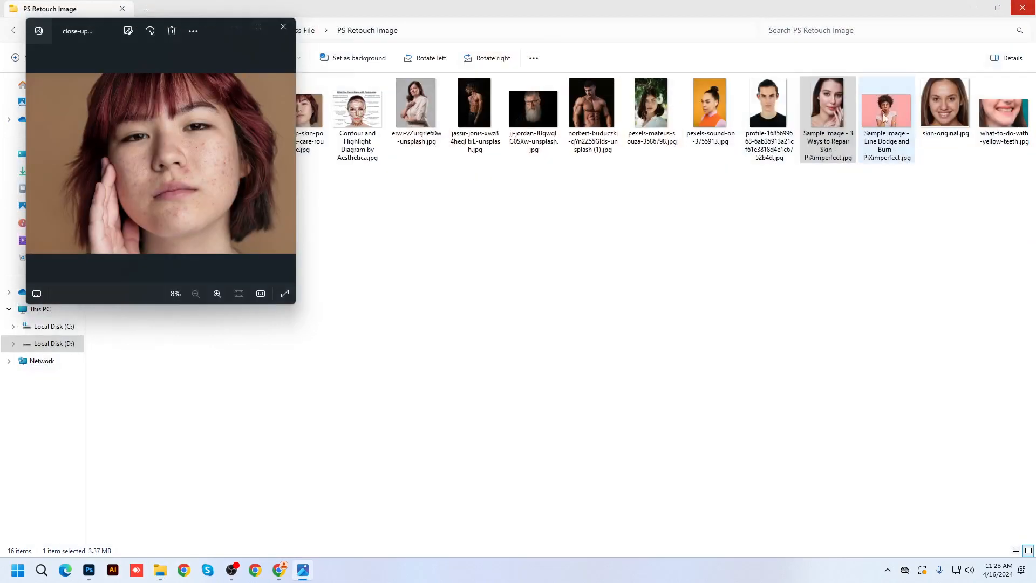
click(283, 26)
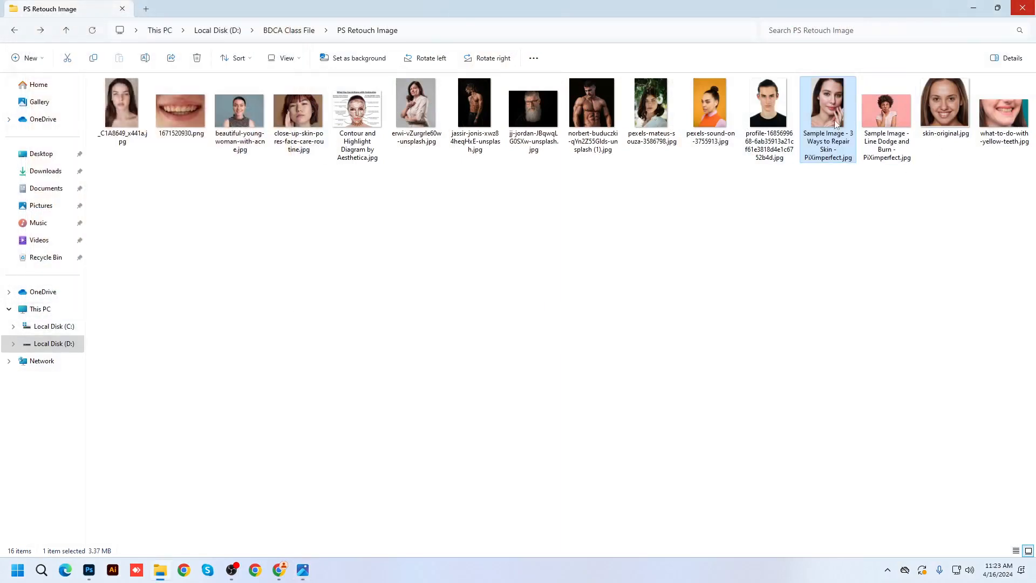
Open Sample Image - 3 Ways to Repair Skin - PiXimperfect.jpg in Photoshop and duplicate its Background layer.
drag(838, 127, 272, 64)
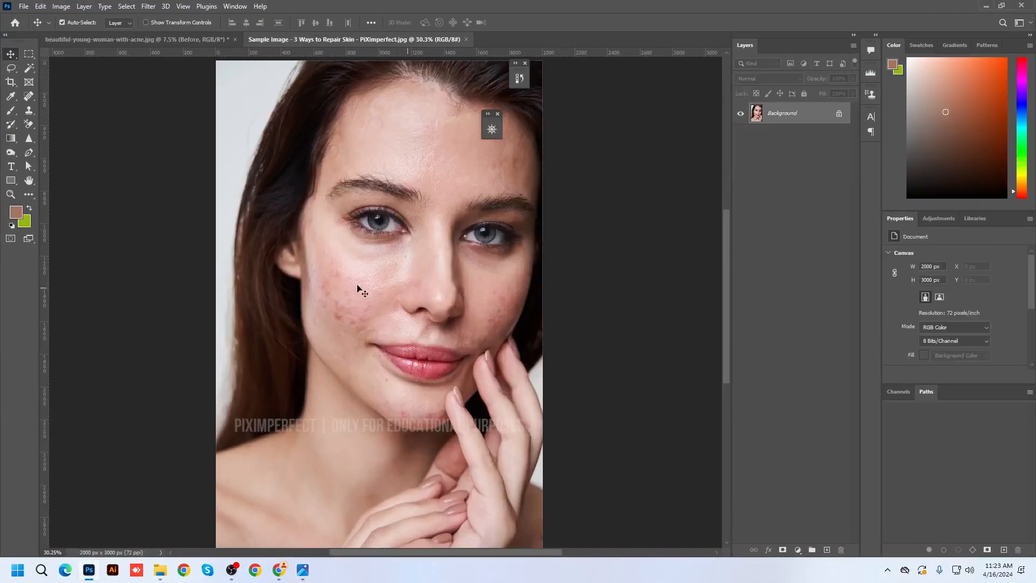
scroll(342, 307, up, 3)
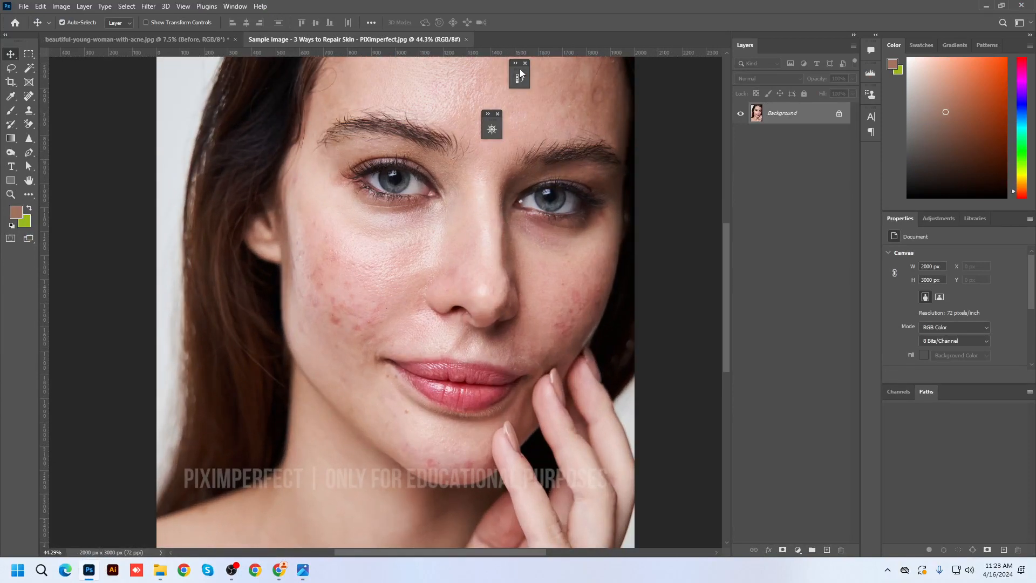
drag(788, 116, 827, 551)
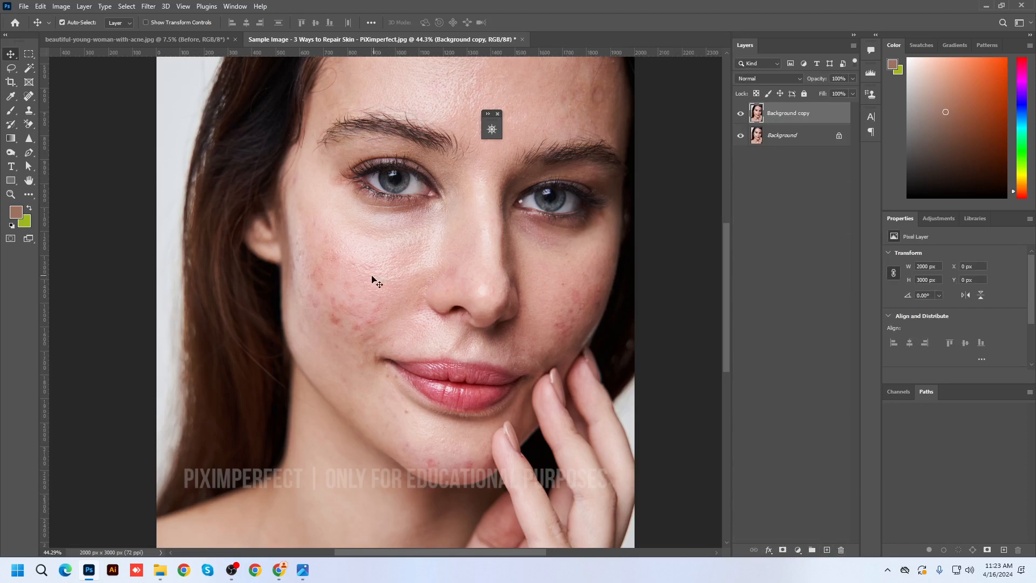
Remove the larger red blemishes on the lower cheek beside the mouth using a small Spot Healing Brush with Proximity Match.
scroll(333, 335, up, 2)
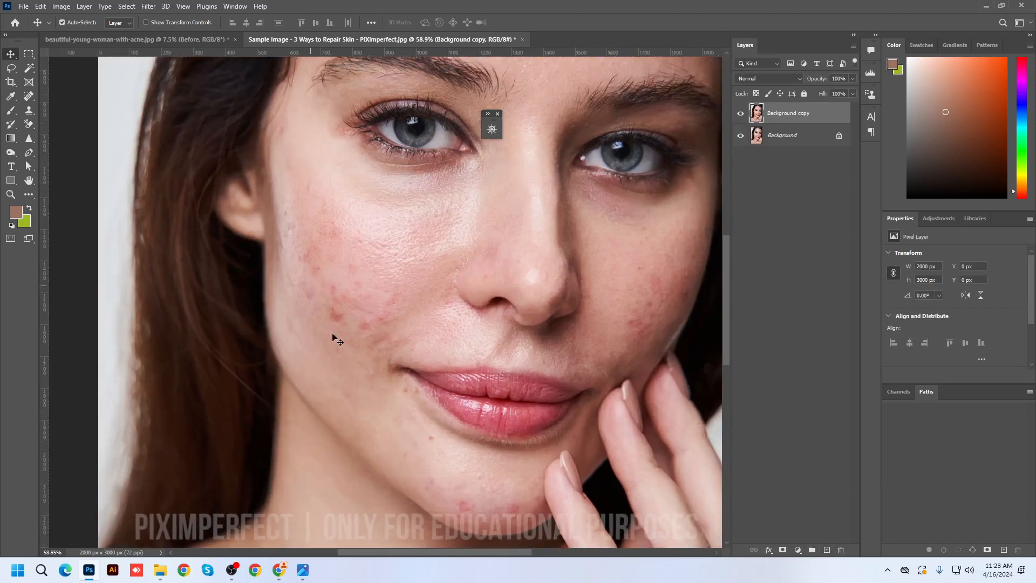
click(28, 96)
click(76, 97)
key(bracketleft)
key(bracketleft)
key(bracketleft)
key(bracketleft)
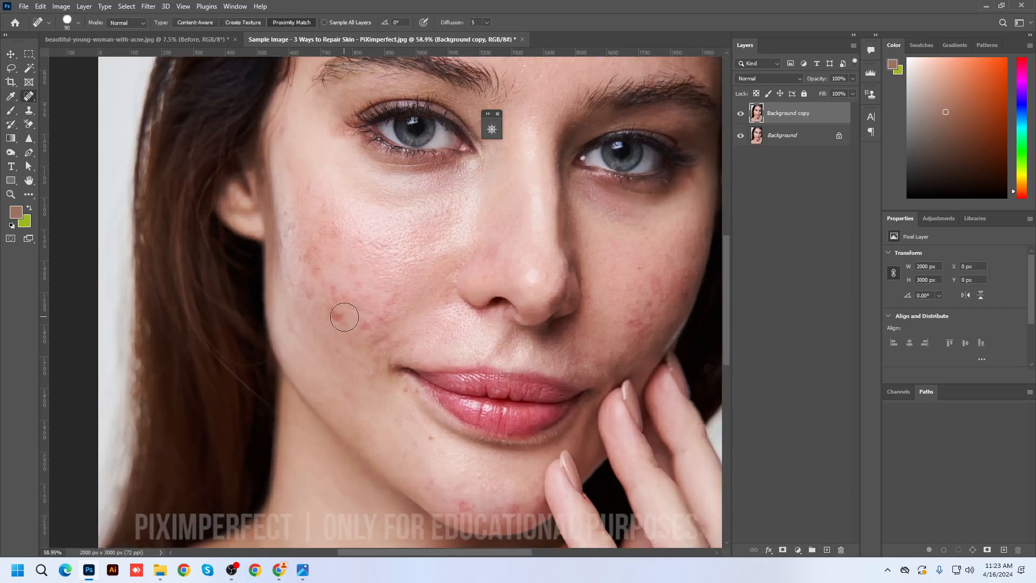
click(338, 314)
key(bracketleft)
key(bracketleft)
click(332, 292)
click(365, 317)
click(383, 316)
click(362, 327)
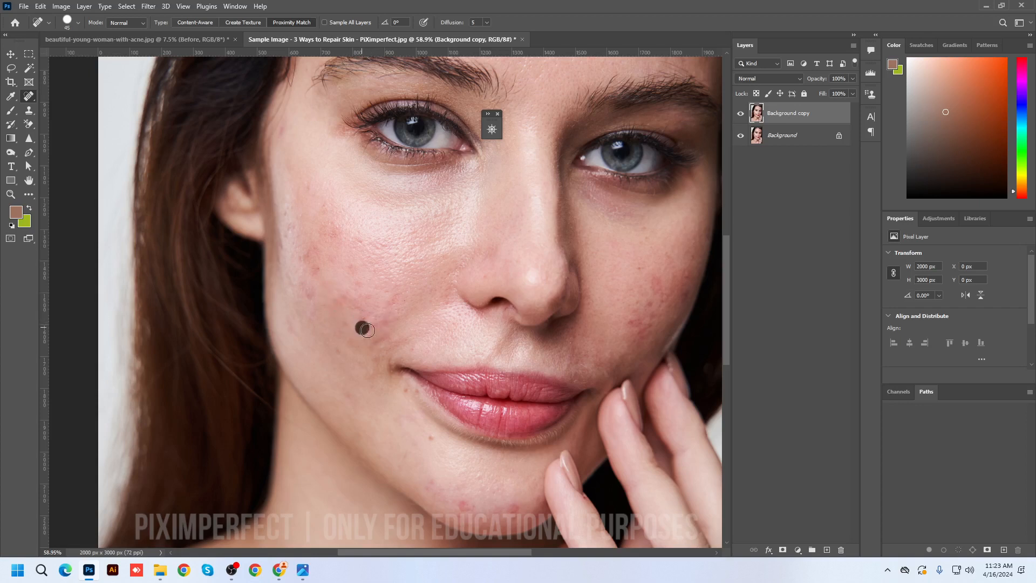
Heal the remaining spots on the chin and both cheeks with the Spot Healing Brush reduced to about 30 px.
click(508, 504)
click(457, 500)
scroll(469, 503, up, 2)
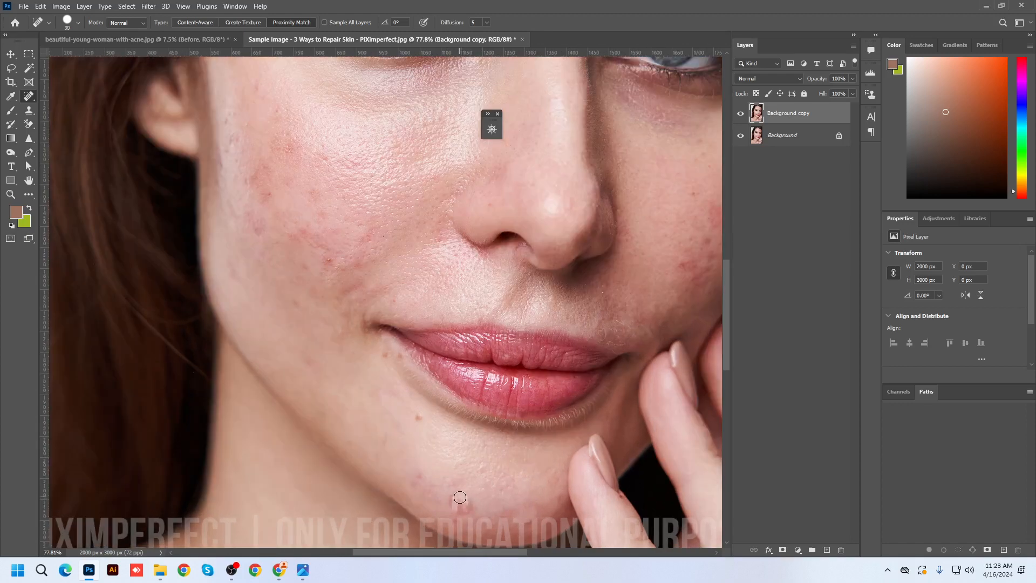
click(465, 501)
key(bracketleft)
key(bracketleft)
click(265, 198)
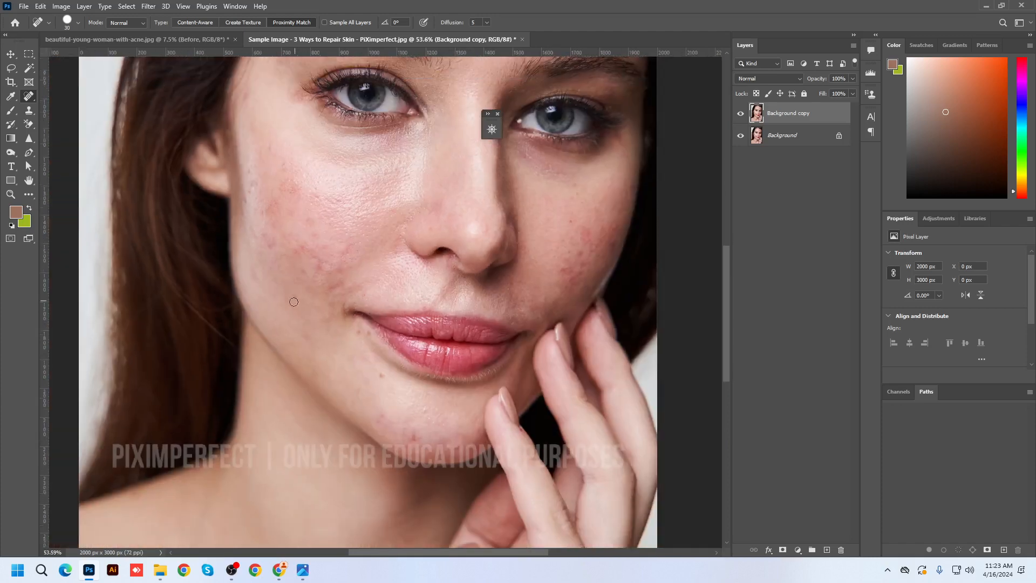
scroll(285, 236, down, 2)
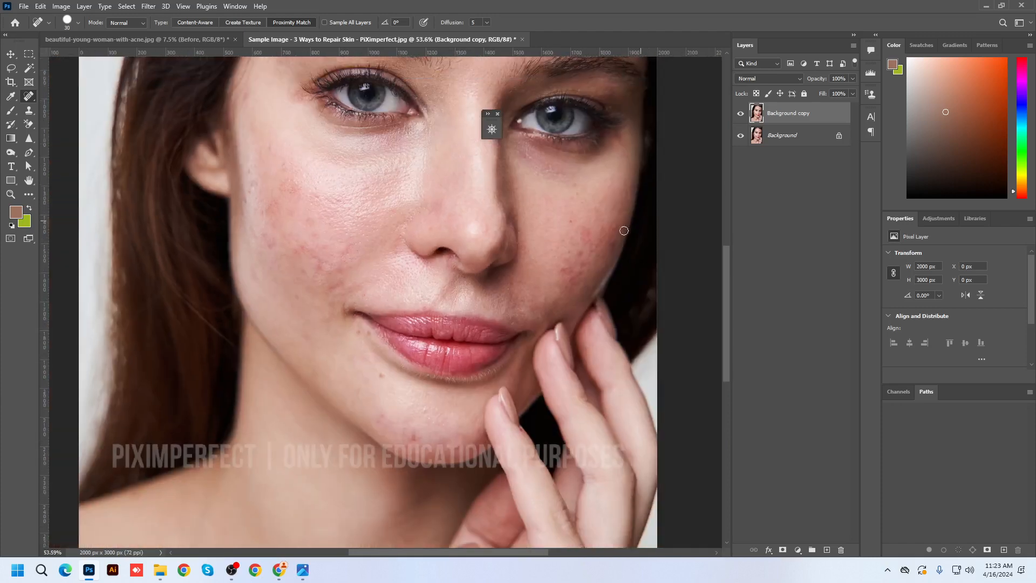
click(573, 265)
click(408, 435)
scroll(389, 315, down, 2)
scroll(420, 207, down, 1)
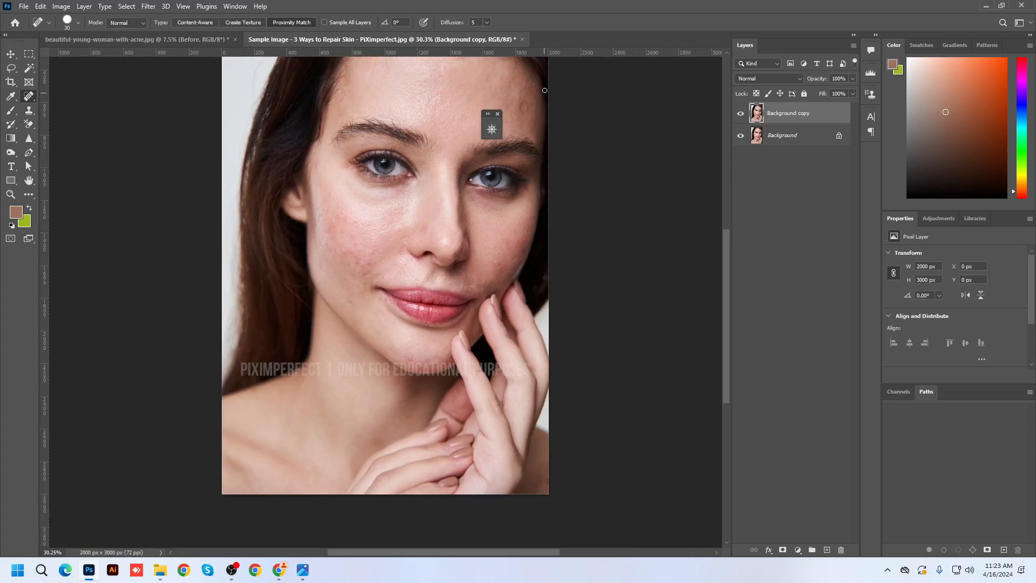
Close the floating panel over the canvas and rename the healed Background copy layer as rm.
click(497, 114)
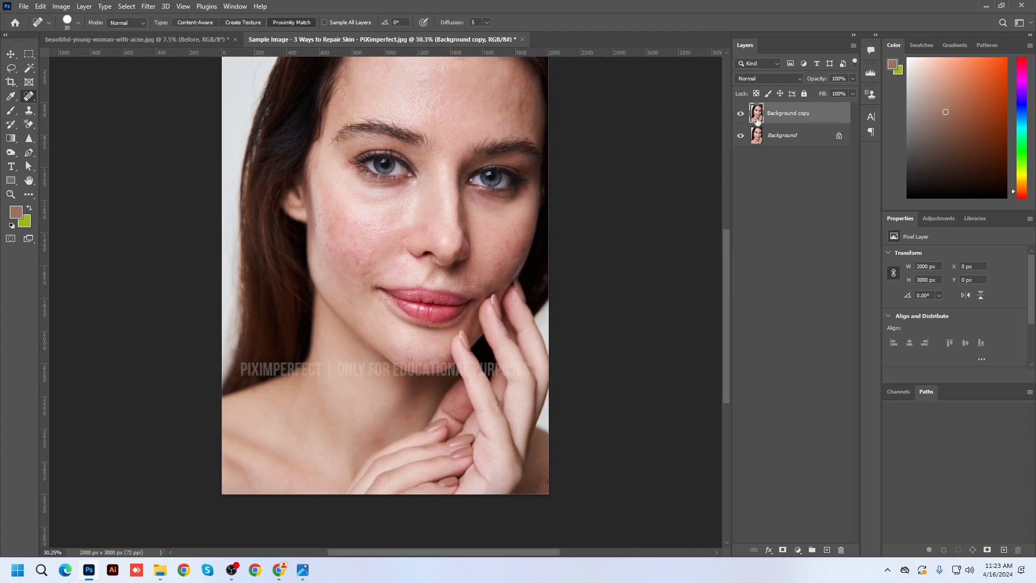
double_click(783, 114)
text(rm)
click(787, 132)
click(791, 112)
Duplicate the rm layer and rename the copy as hpf.
drag(792, 112, 827, 549)
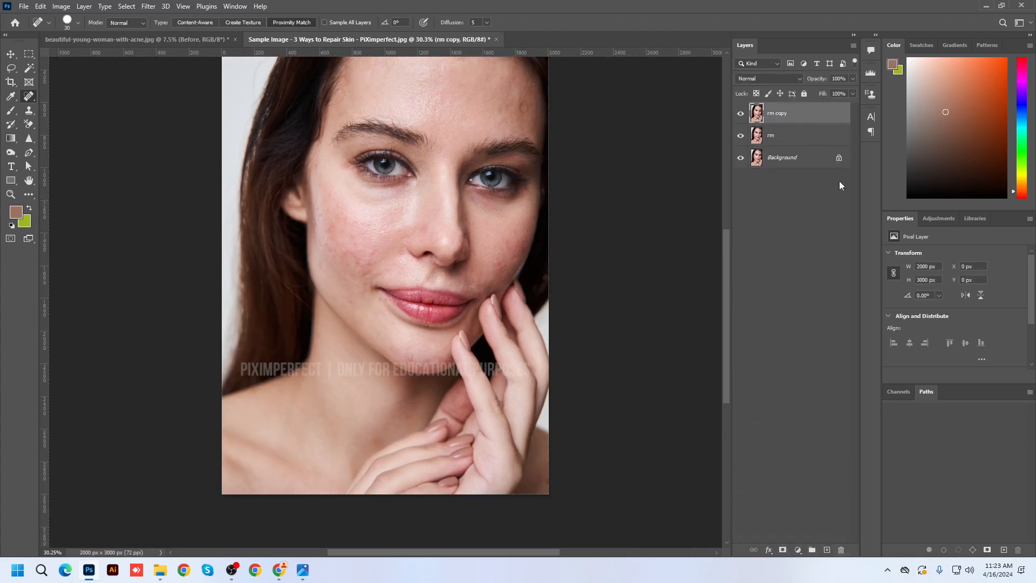
double_click(778, 113)
text(H)
key(Return)
Set the blend mode of the hpf layer to Vivid Light.
click(770, 137)
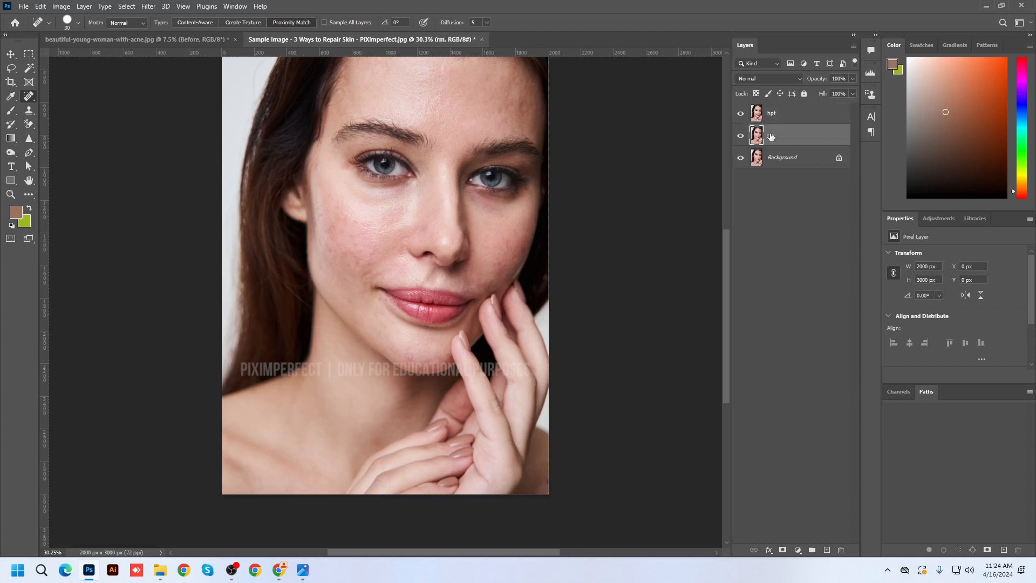
click(772, 115)
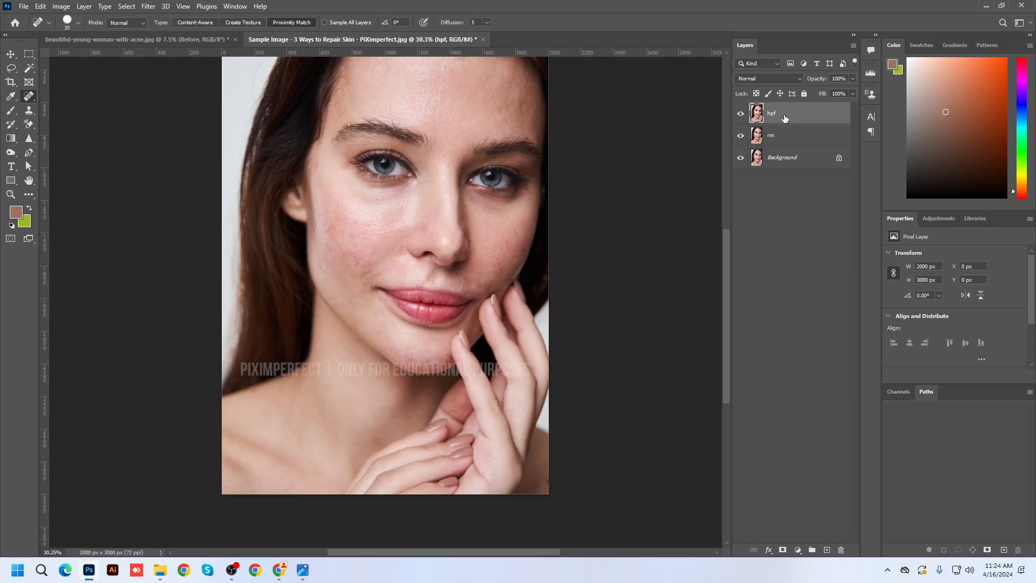
click(770, 135)
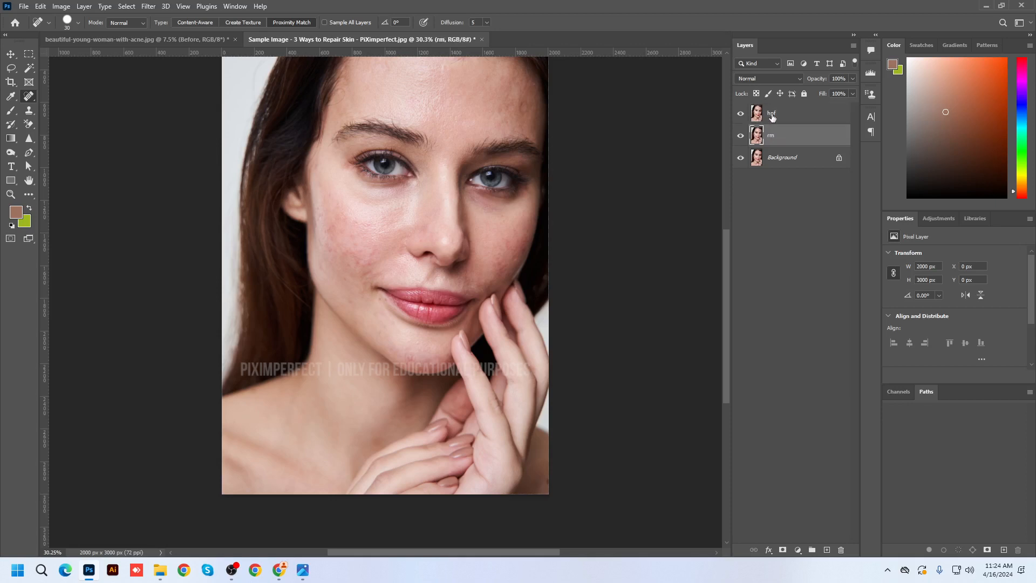
click(772, 118)
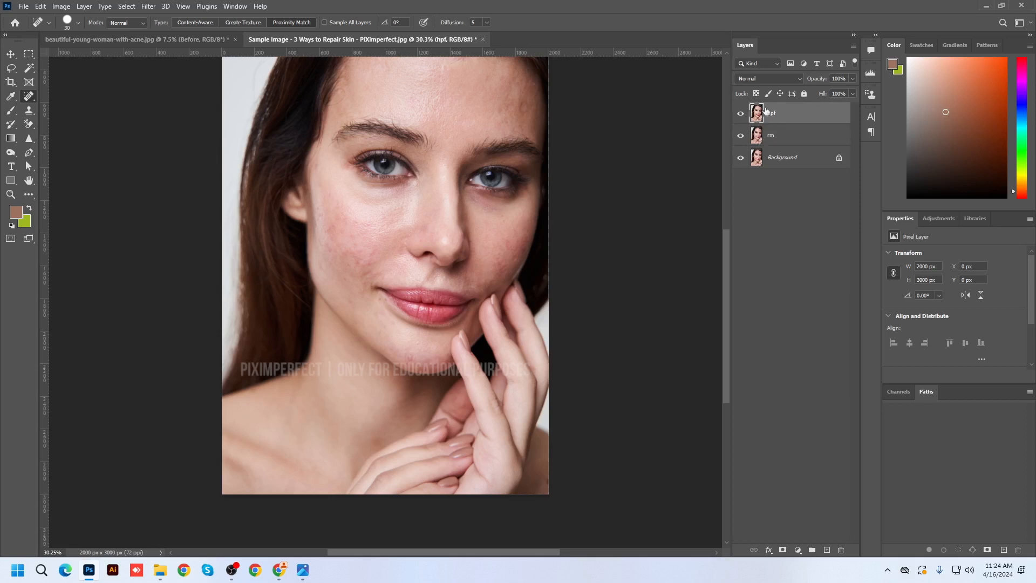
click(758, 80)
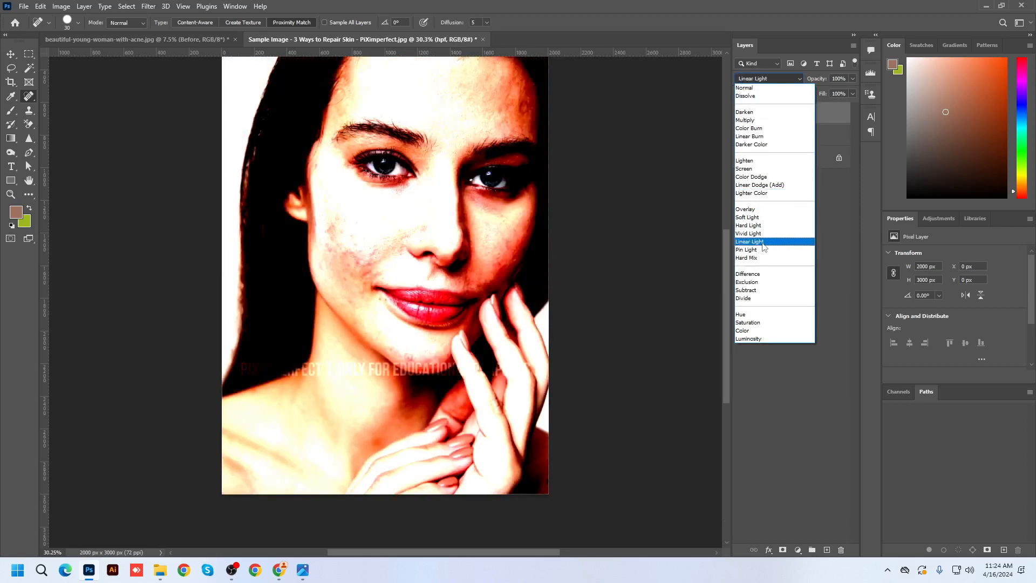
click(760, 234)
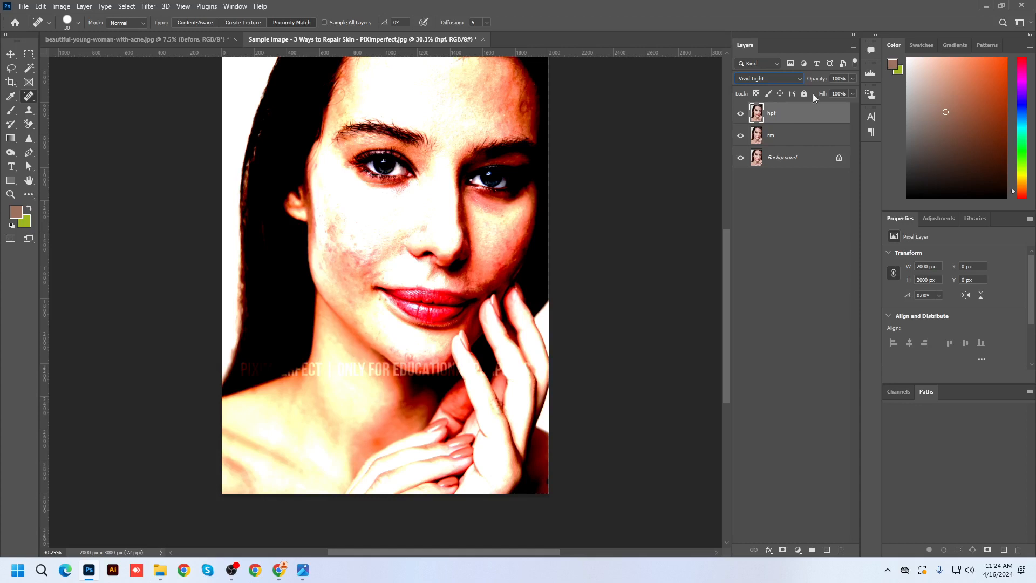
Invert the colors of the hpf layer.
click(61, 6)
mouse_move(79, 38)
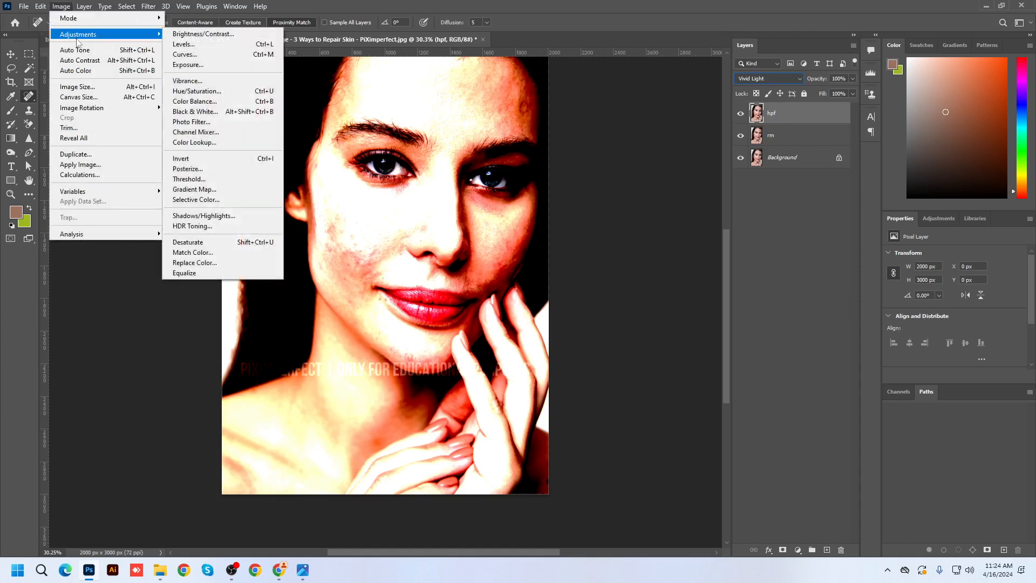
click(212, 159)
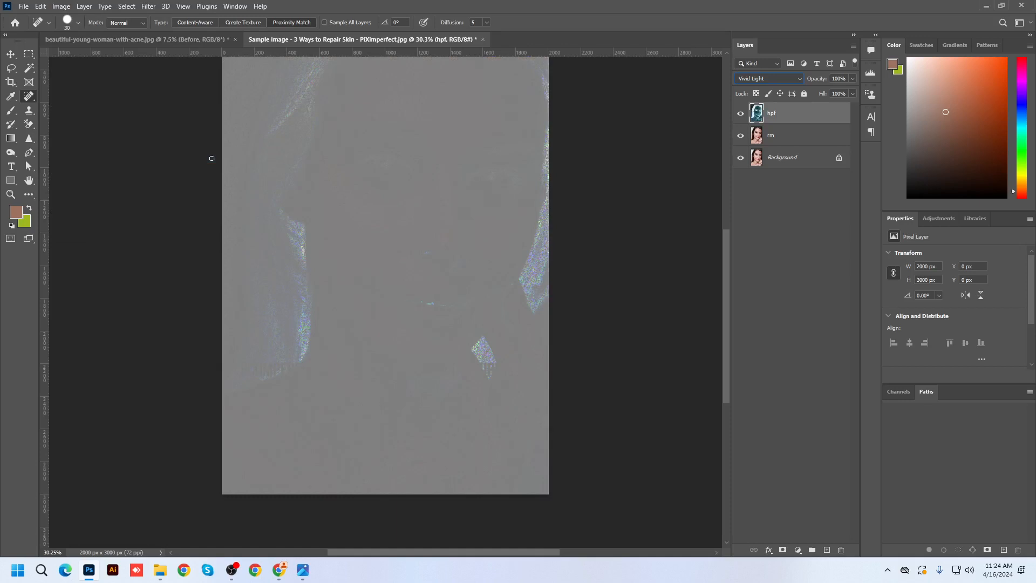
Start a High Pass filter on the hpf layer and examine its effect on the cheek and nose at 100% magnification.
click(154, 8)
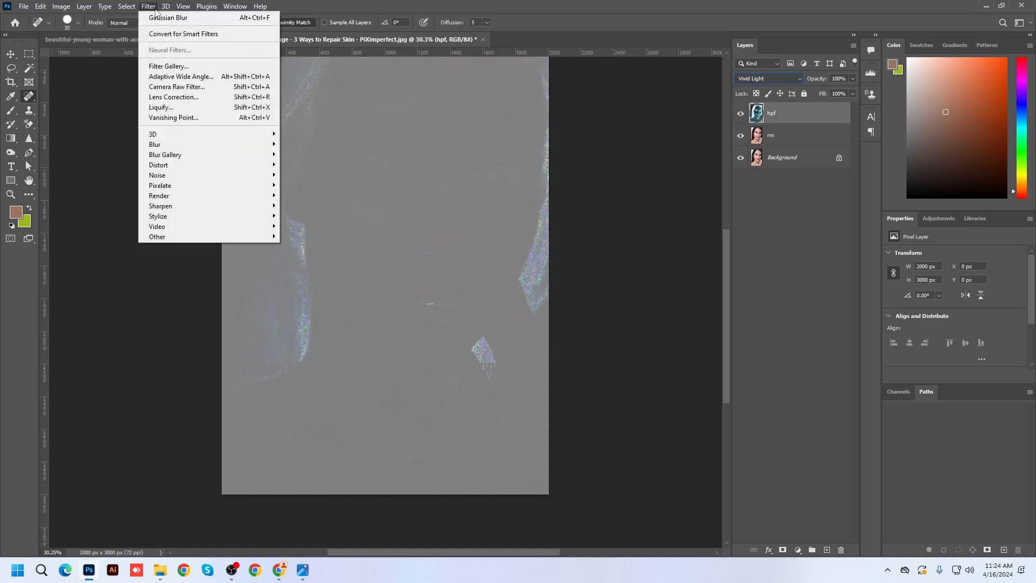
mouse_move(167, 241)
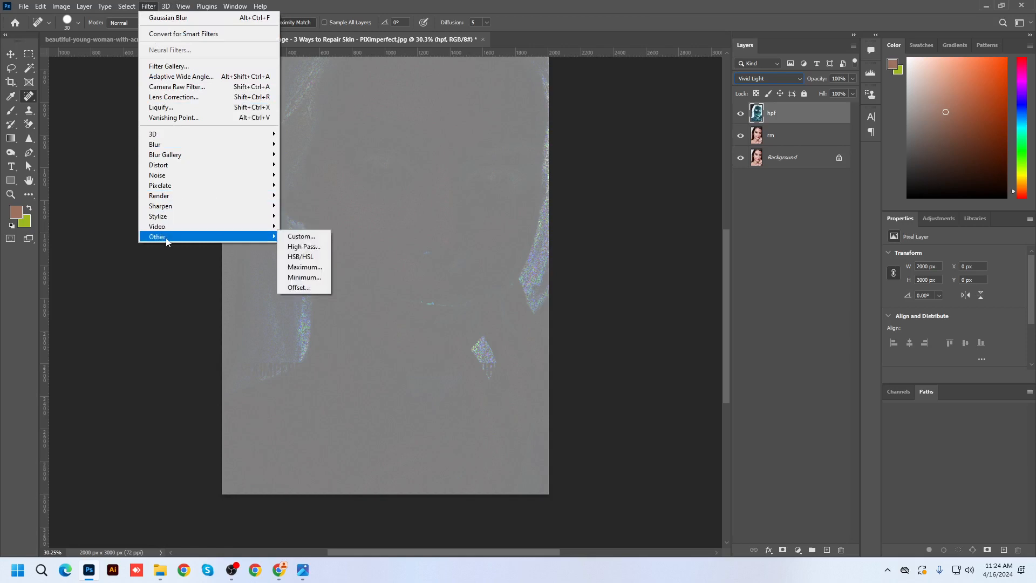
click(302, 246)
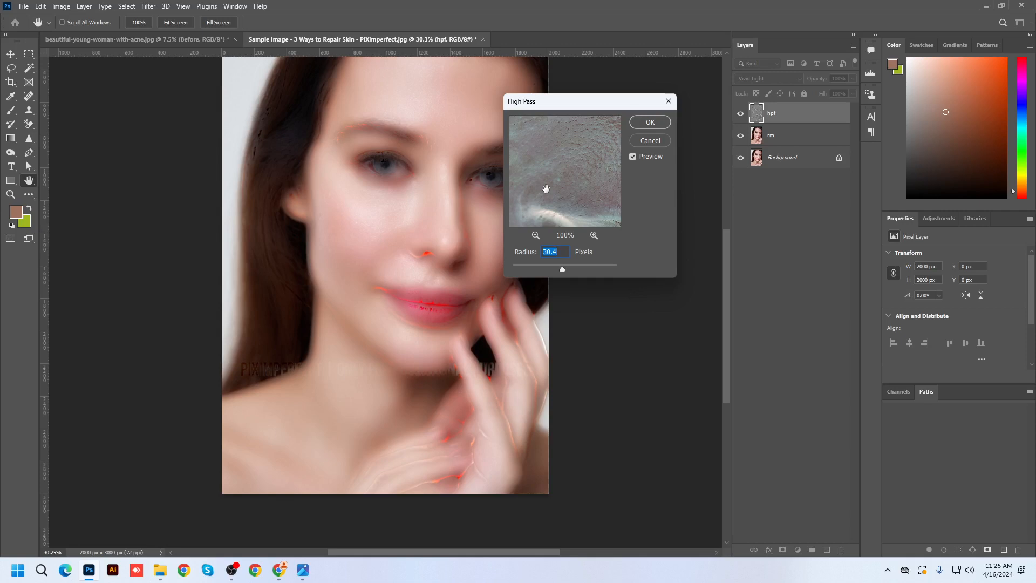
key(ctrl+plus)
key(ctrl+plus)
key(ctrl+plus)
key(ctrl+plus)
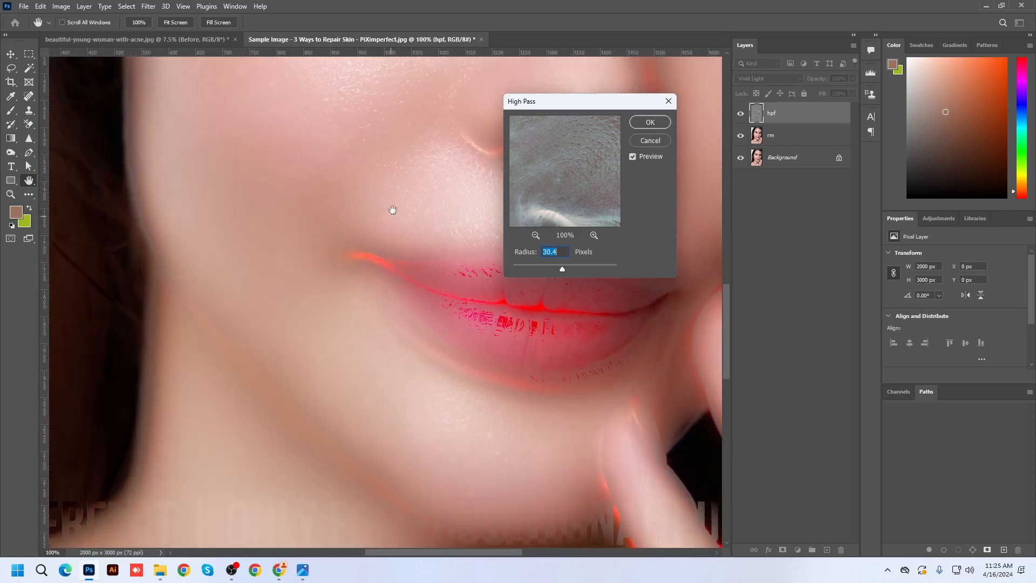
key(space)
drag(394, 210, 352, 357)
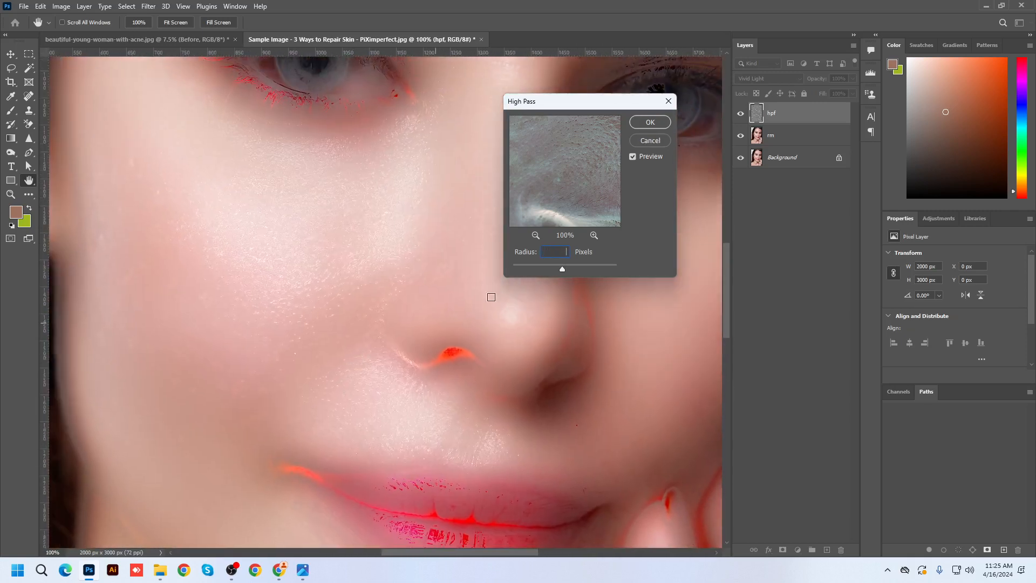
Lower the High Pass radius to about 16 pixels and apply the filter to the hpf layer.
click(561, 270)
click(408, 208)
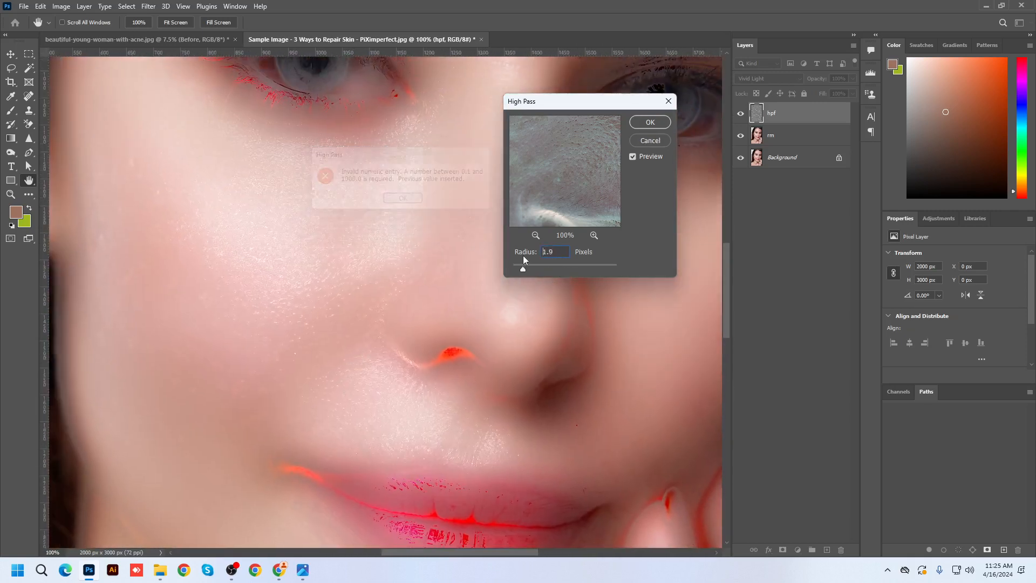
drag(523, 266, 557, 269)
key(ctrl+minus)
key(ctrl+minus)
key(ctrl+minus)
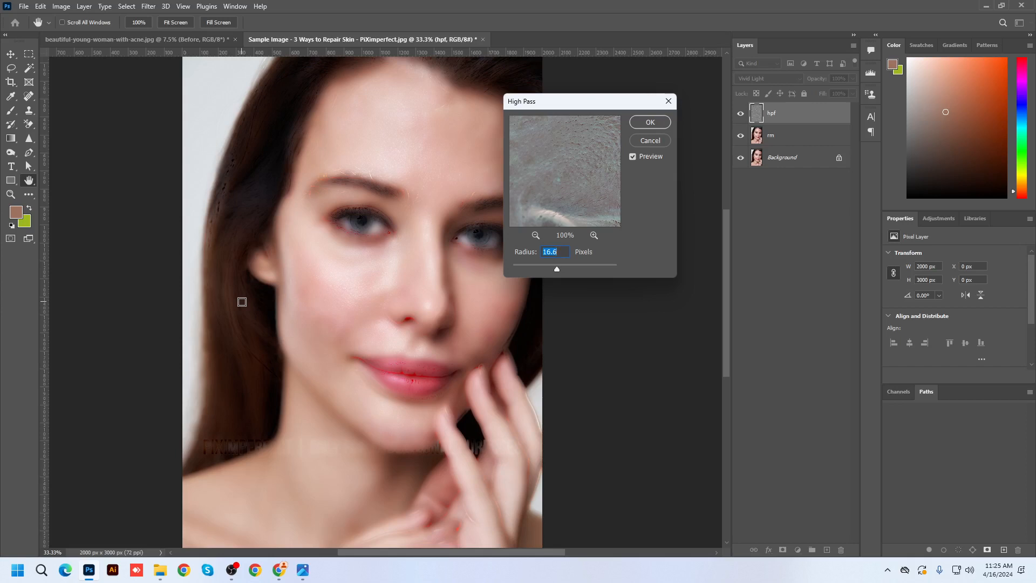
mouse_move(556, 269)
mouse_down()
mouse_move(527, 268)
mouse_move(555, 271)
mouse_up()
click(653, 125)
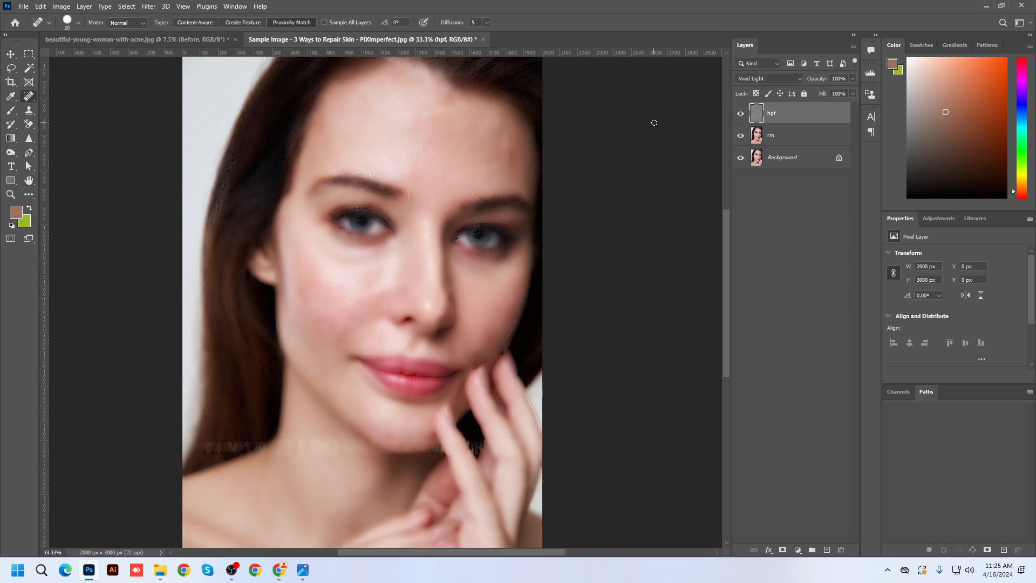
Apply a Gaussian Blur with a radius of about 7 pixels to the hpf layer.
click(149, 7)
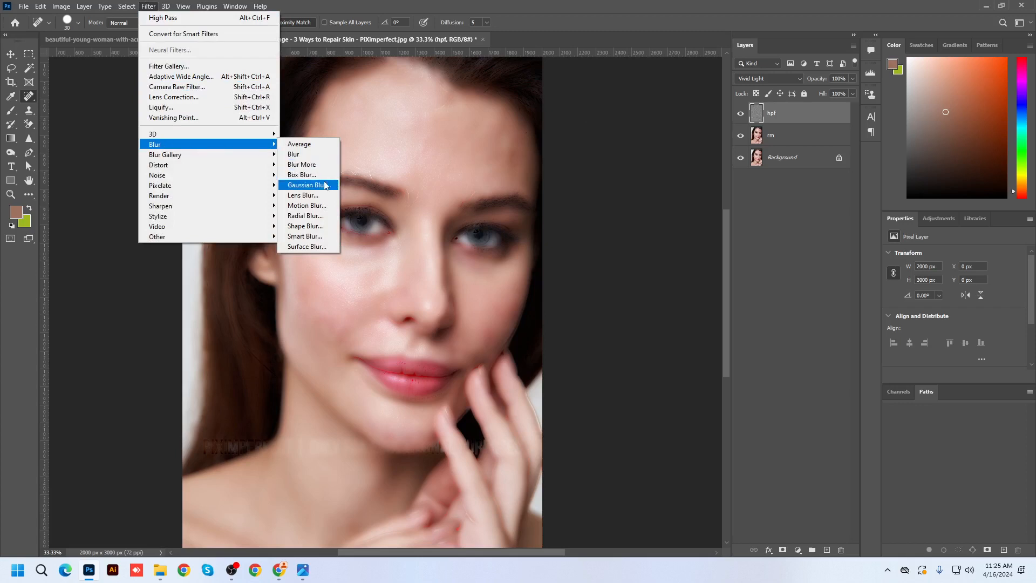
mouse_move(167, 237)
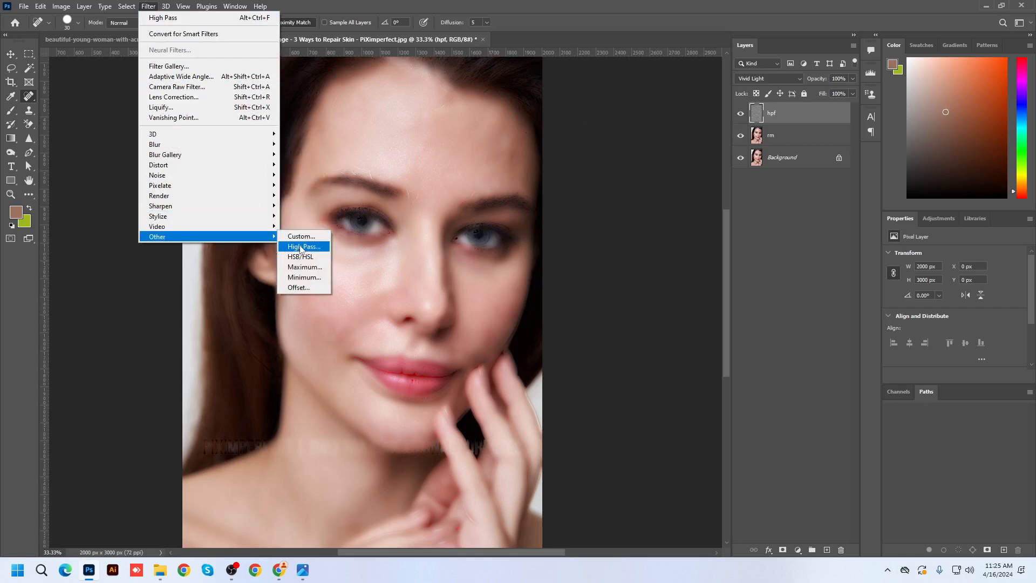
mouse_move(267, 144)
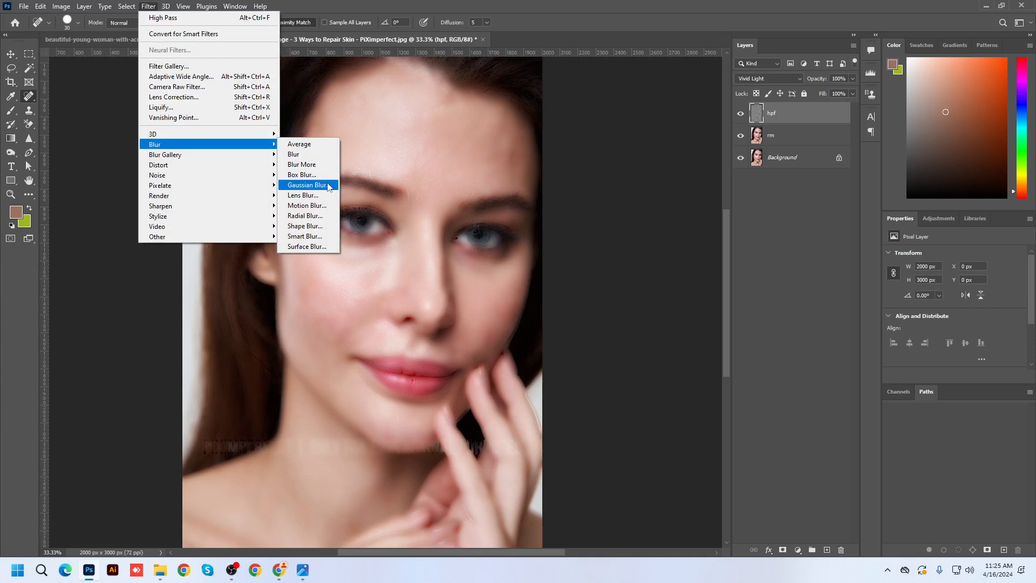
click(309, 185)
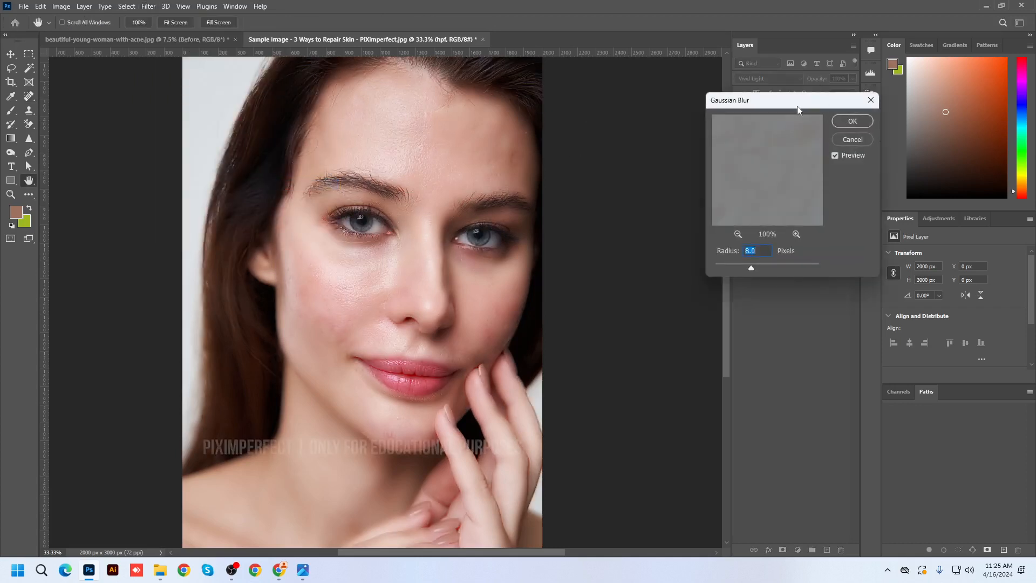
drag(797, 109, 662, 109)
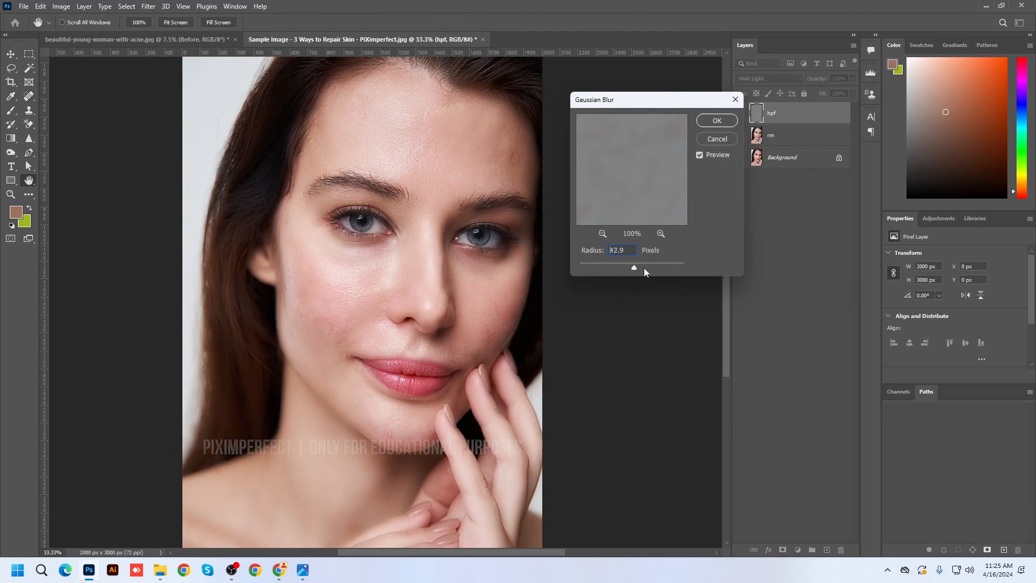
drag(643, 268, 701, 273)
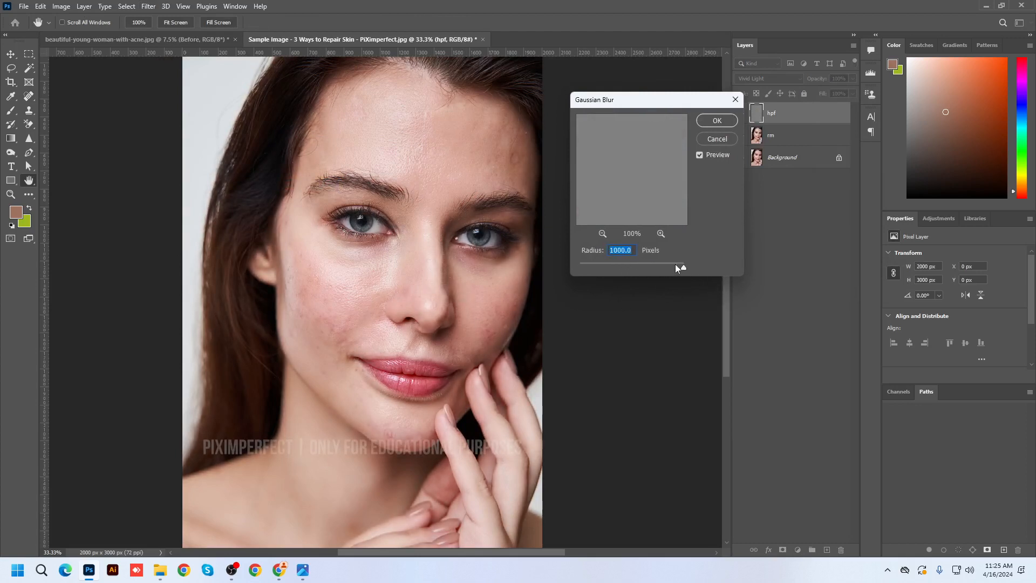
drag(683, 269, 605, 269)
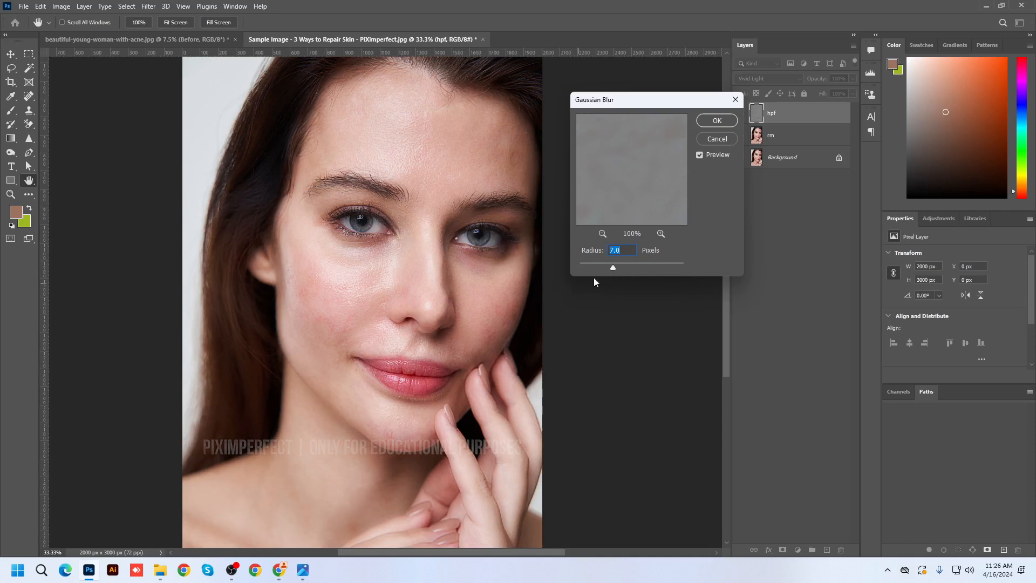
drag(614, 271, 611, 268)
click(713, 124)
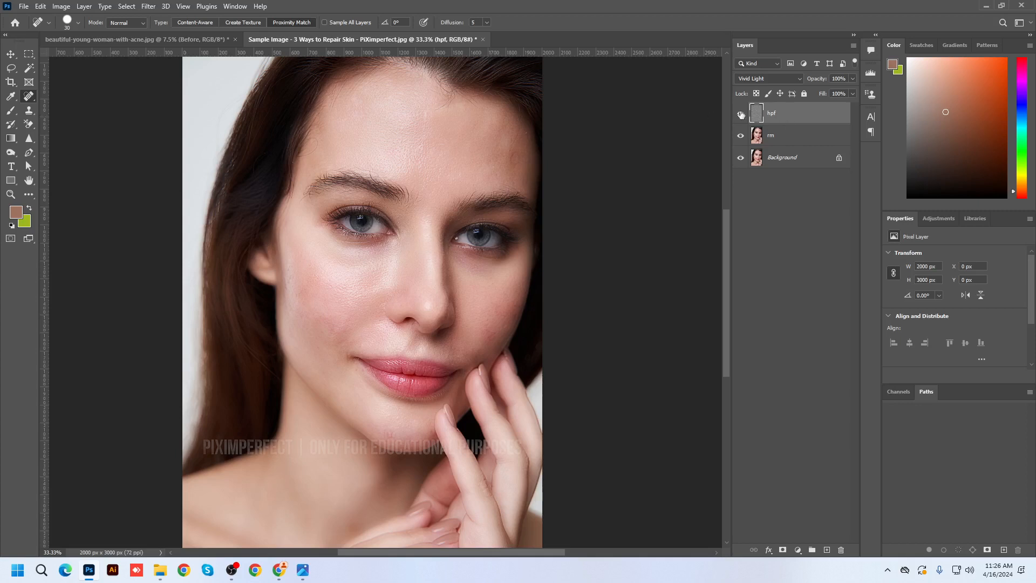
Add a layer mask to the hpf layer, choose the Brush tool, and invert the mask to black.
click(783, 550)
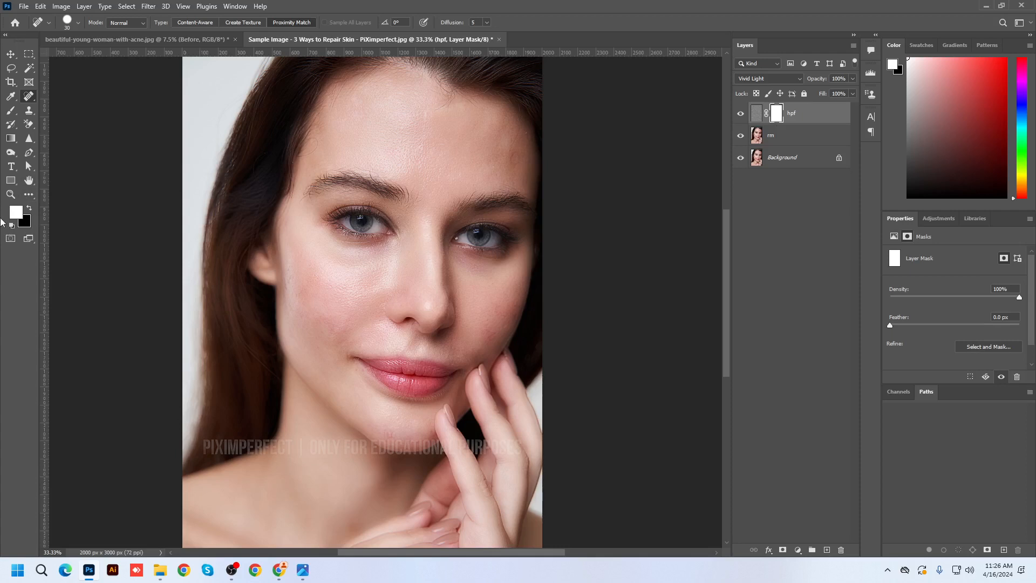
drag(11, 110, 34, 114)
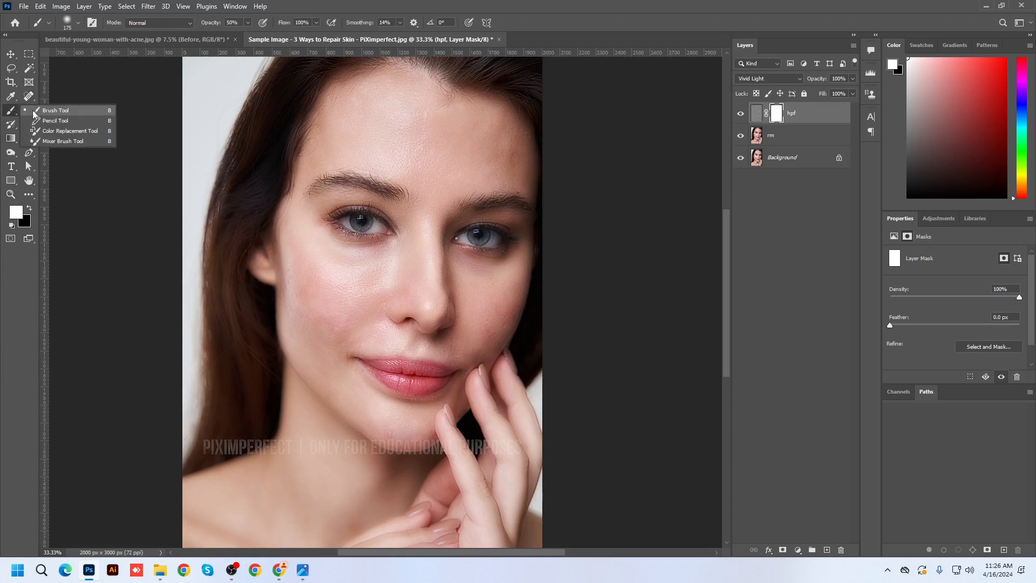
click(45, 112)
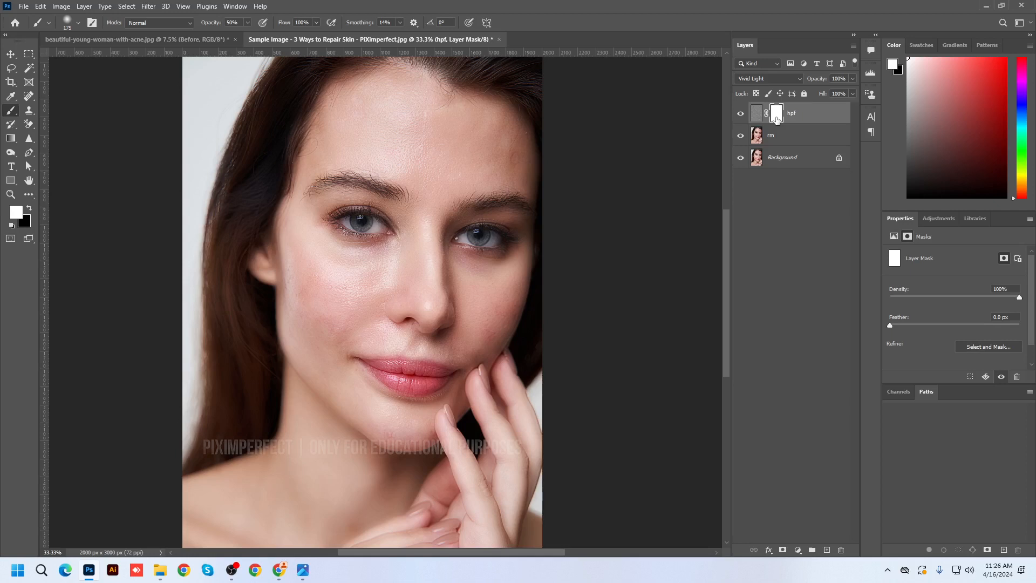
key(ctrl+i)
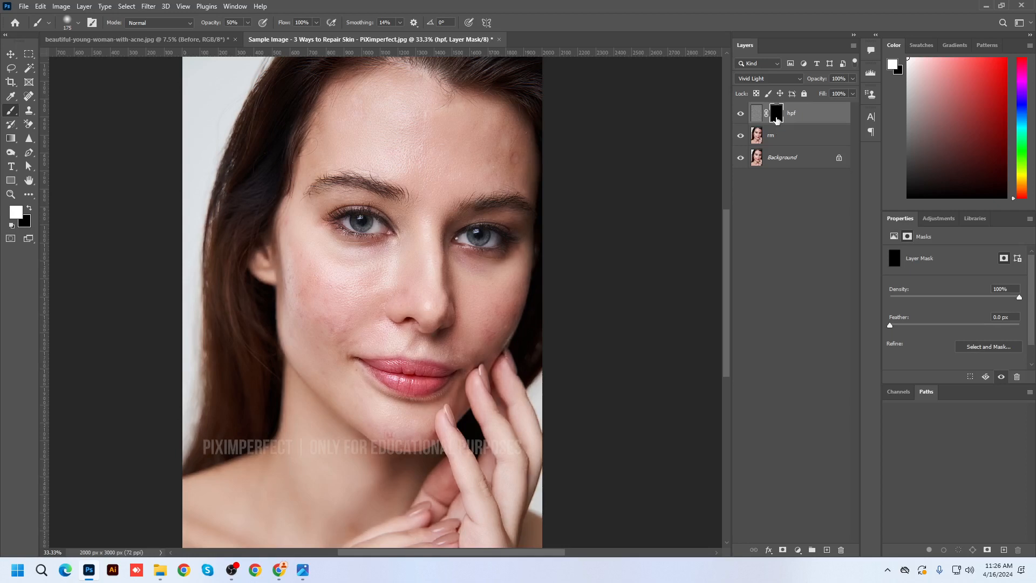
Raise the brush opacity to 100% and paint white on the hpf mask over both cheeks.
scroll(319, 340, up, 1)
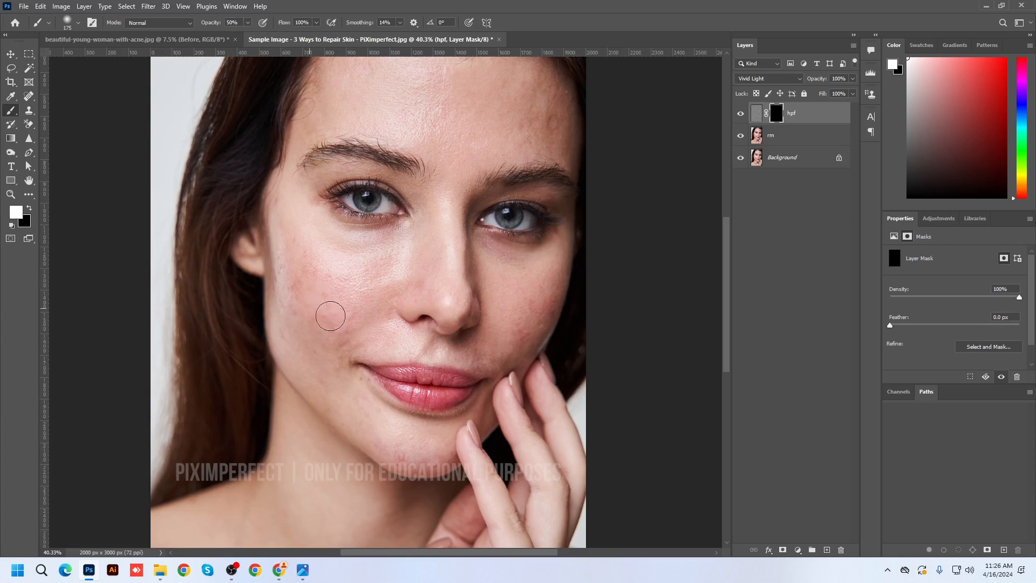
mouse_move(330, 316)
mouse_down()
mouse_move(346, 333)
mouse_move(342, 307)
mouse_up()
key(bracketleft)
key(bracketleft)
click(248, 22)
drag(245, 34, 347, 57)
mouse_move(296, 209)
mouse_down()
mouse_move(288, 254)
mouse_move(370, 232)
mouse_move(405, 243)
mouse_move(385, 302)
mouse_up()
mouse_move(564, 288)
mouse_down()
mouse_move(517, 305)
mouse_move(523, 352)
mouse_move(531, 329)
mouse_move(514, 328)
mouse_move(504, 257)
mouse_move(483, 241)
mouse_move(535, 269)
mouse_up()
Paint white on the hpf mask over the forehead and surrounding facial skin, resizing the brush between about 100 and 125 pixels.
key(bracketleft)
key(bracketleft)
key(bracketleft)
key(bracketright)
key(bracketright)
scroll(451, 229, down, 3)
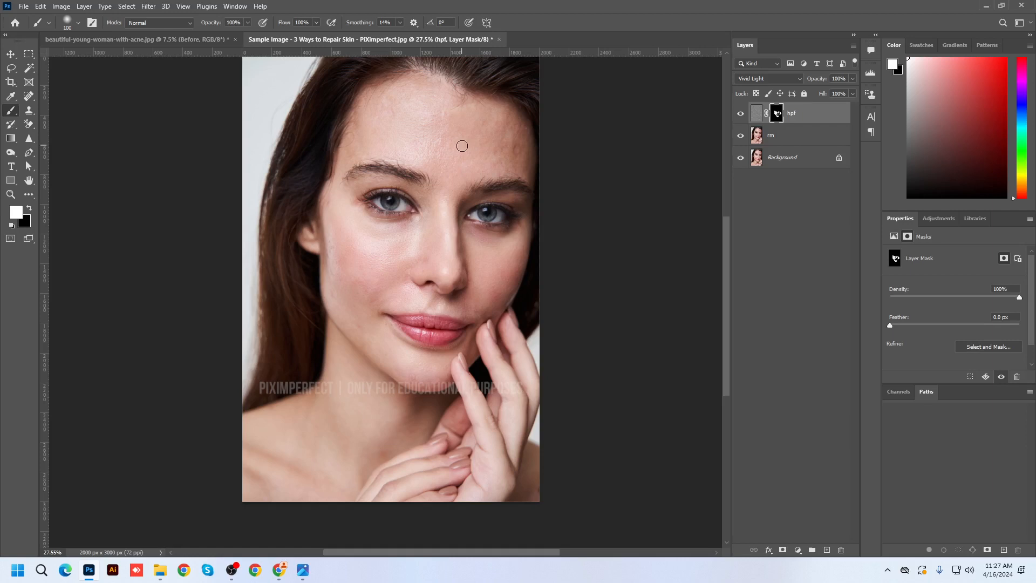
key(bracketright)
key(bracketright)
key(bracketright)
key(bracketleft)
key(bracketleft)
scroll(518, 125, up, 1)
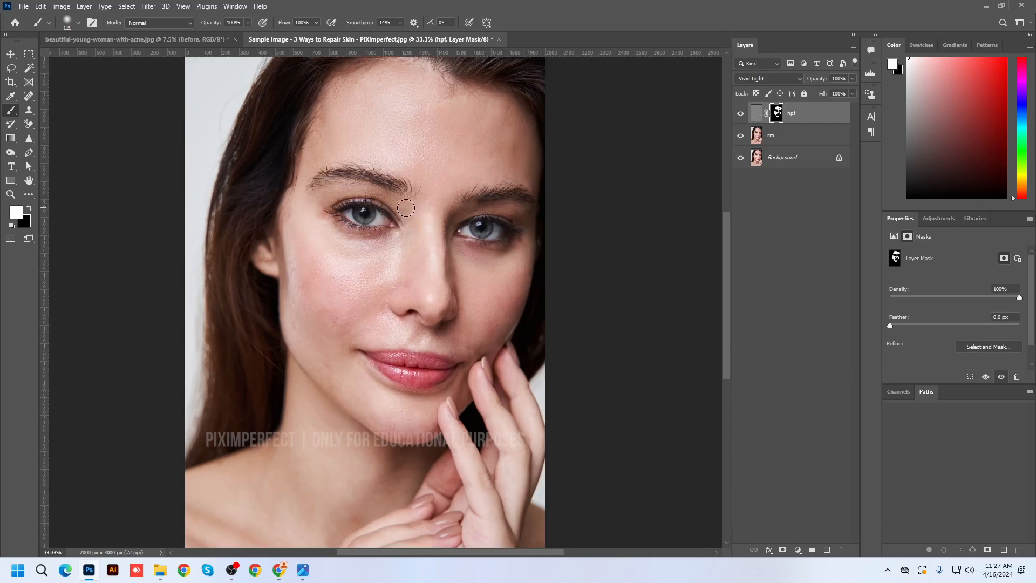
Refine the hpf mask around the eyes and nose using a white brush of 80 pixels.
key(bracketleft)
key(bracketleft)
key(bracketleft)
scroll(381, 214, up, 3)
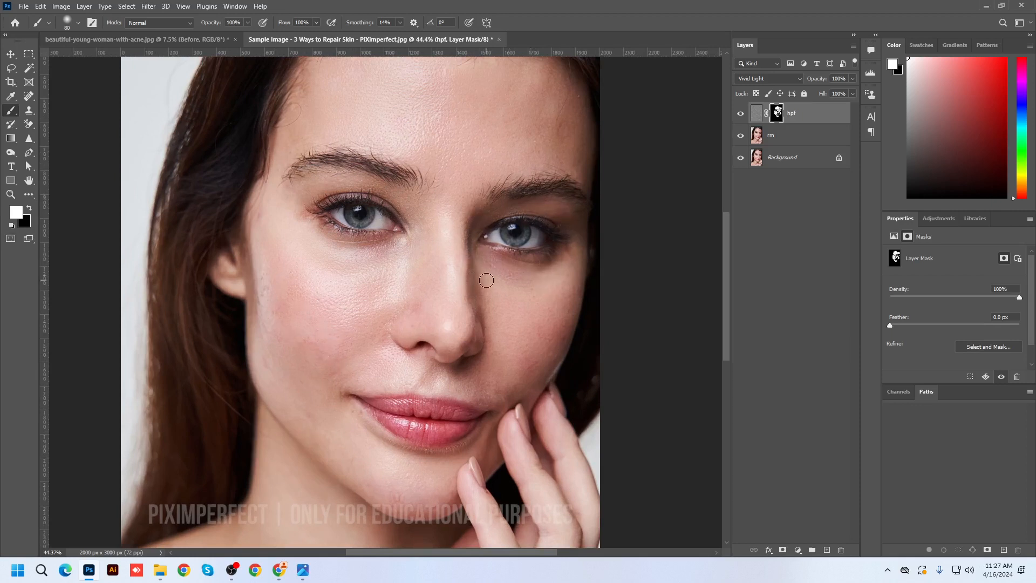
scroll(382, 301, down, 3)
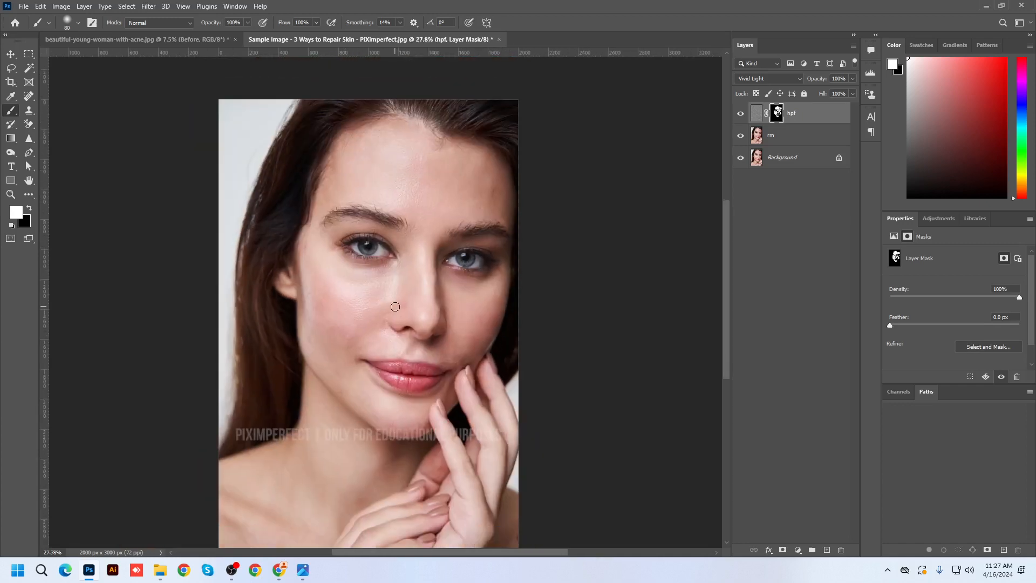
Group the hpf and rm layers and toggle the group's visibility to compare the retouch with the original.
click(799, 136)
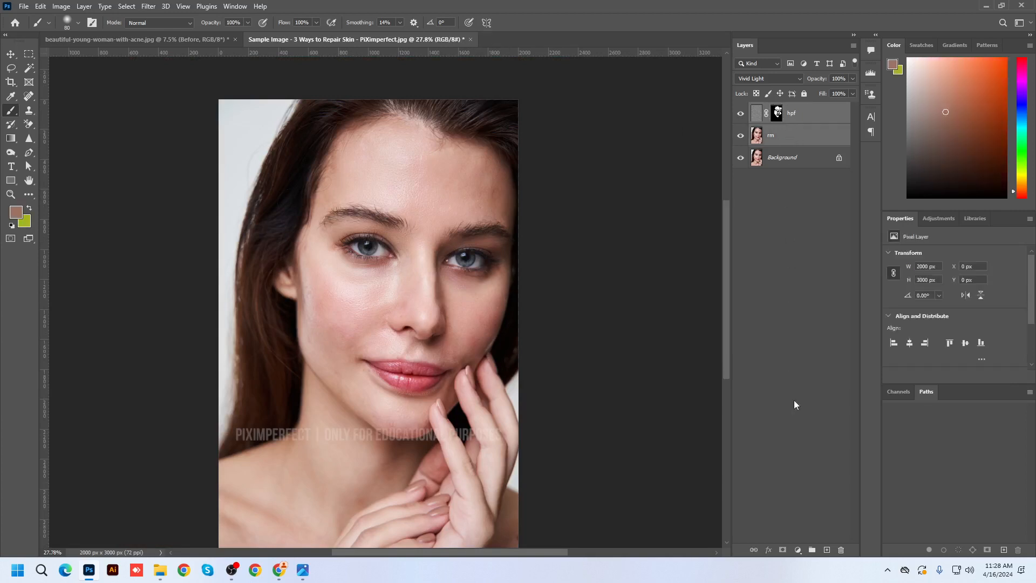
click(811, 549)
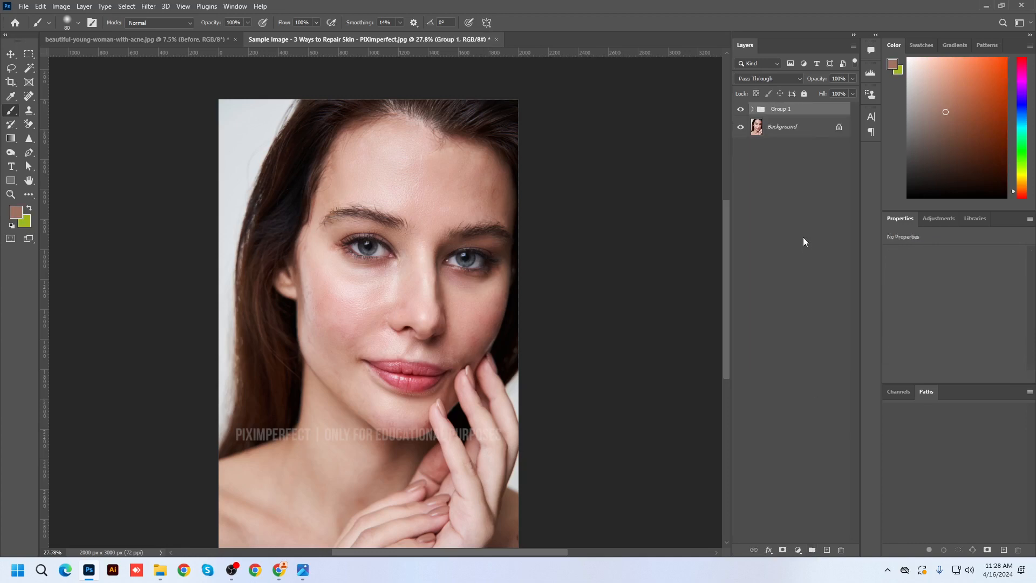
click(744, 112)
click(744, 111)
click(741, 110)
click(741, 111)
Double the canvas width to 4000 pixels, keeping the centered anchor and white extension color.
scroll(384, 258, down, 2)
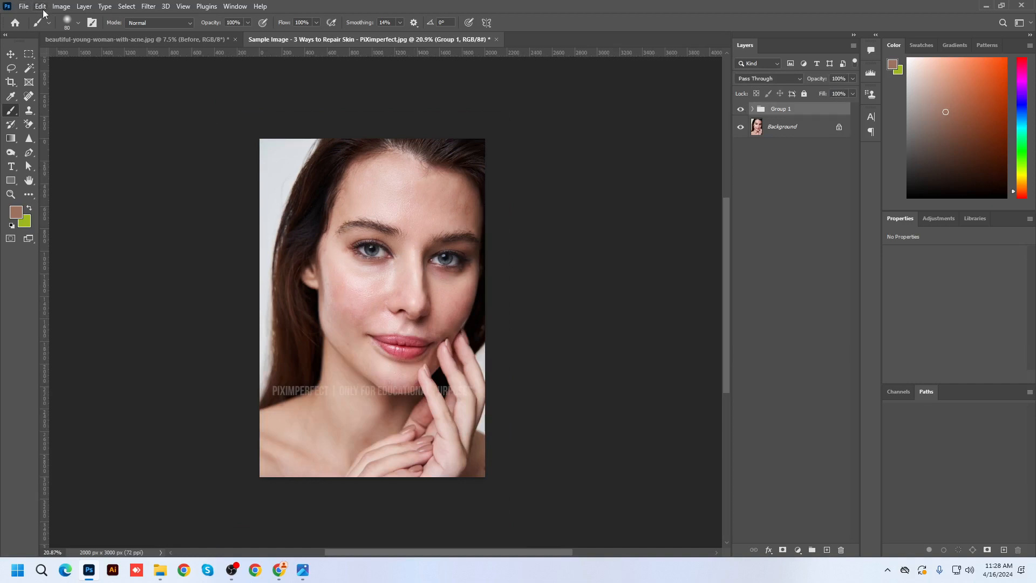
click(60, 7)
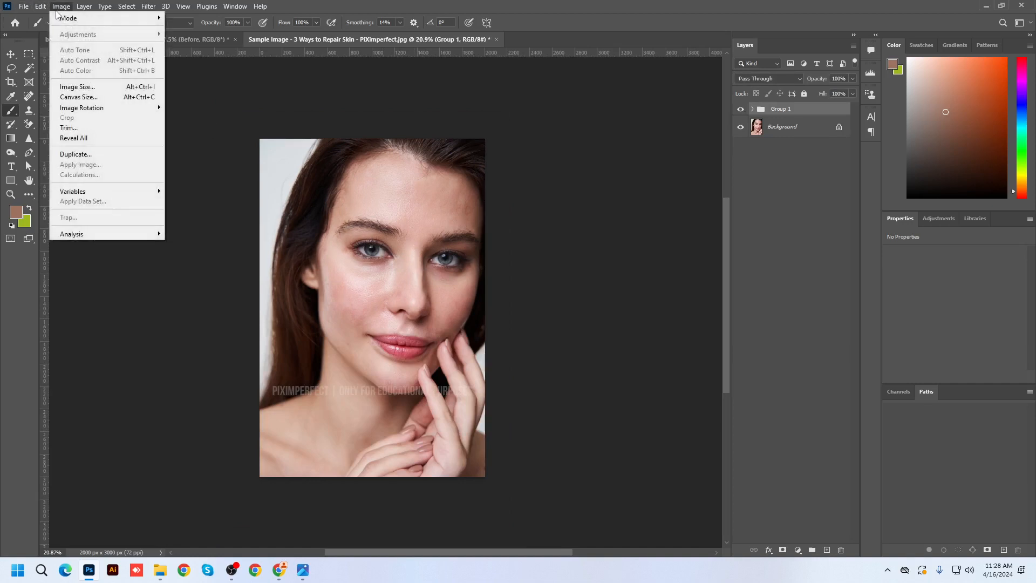
click(71, 98)
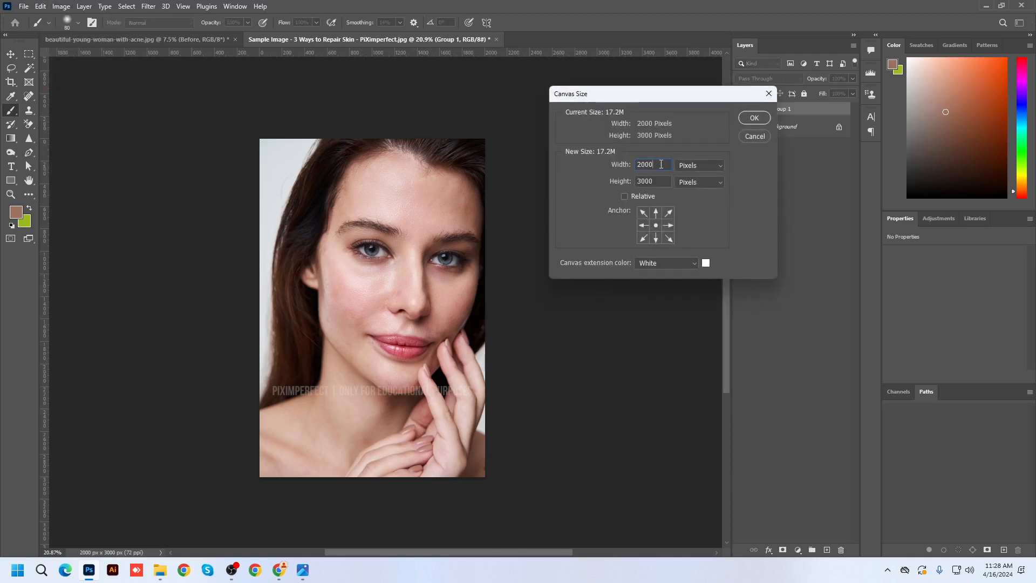
text(*2)
click(753, 118)
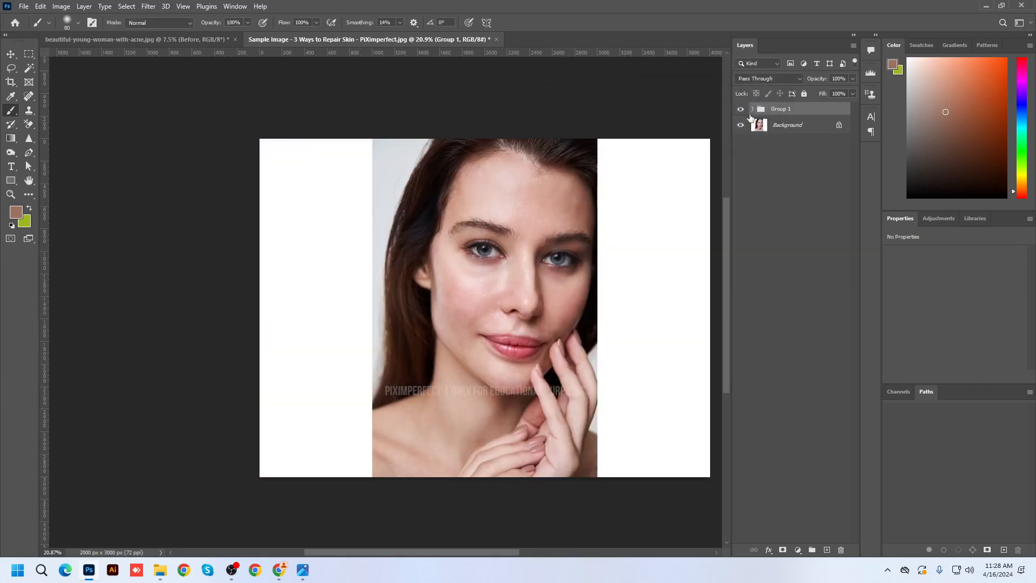
Unlock the Background layer, set the Move tool's auto-select to Group, and move Group 1 into the right half of the canvas.
click(839, 125)
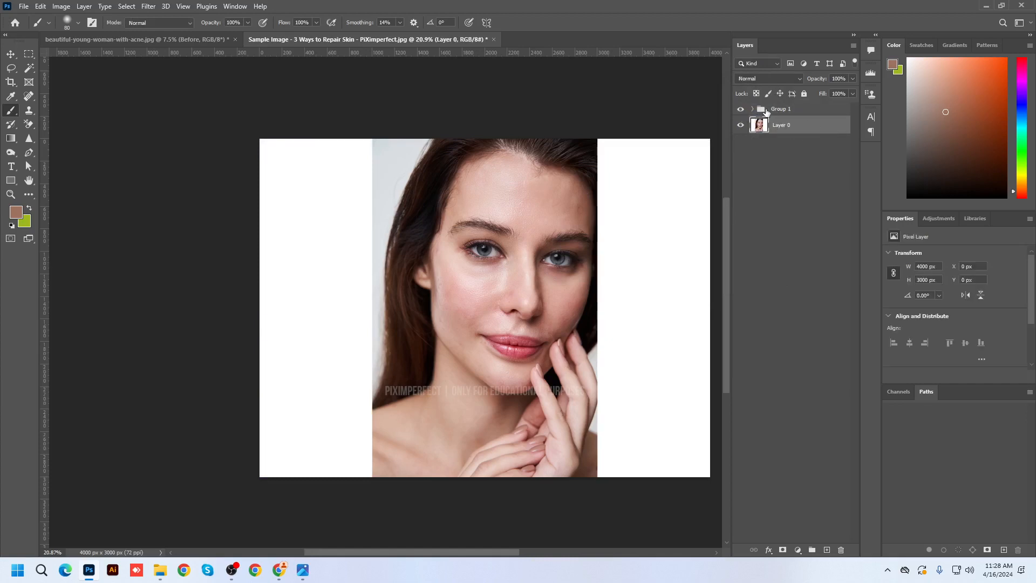
click(13, 55)
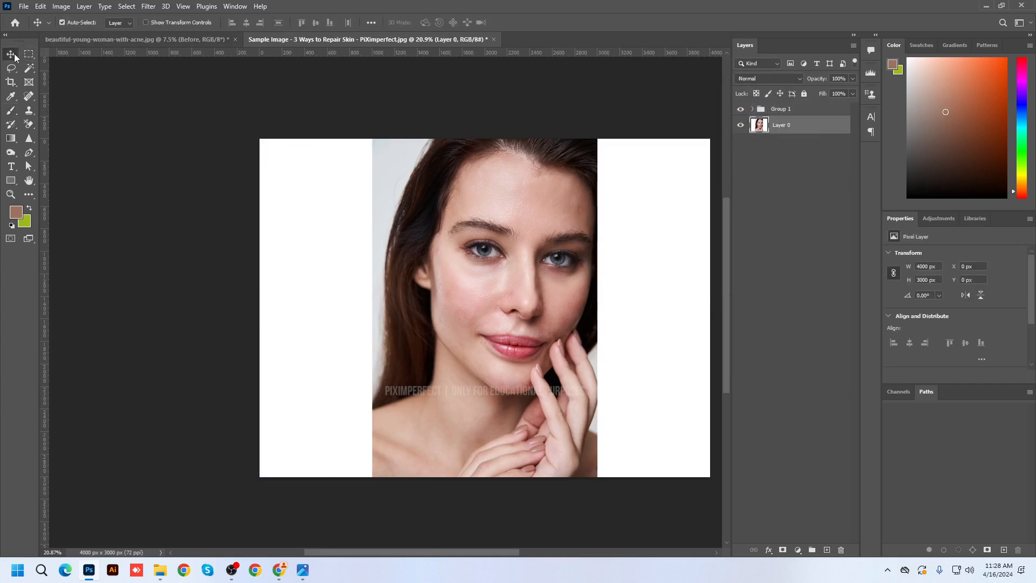
click(120, 23)
click(119, 32)
click(783, 113)
drag(500, 255, 612, 252)
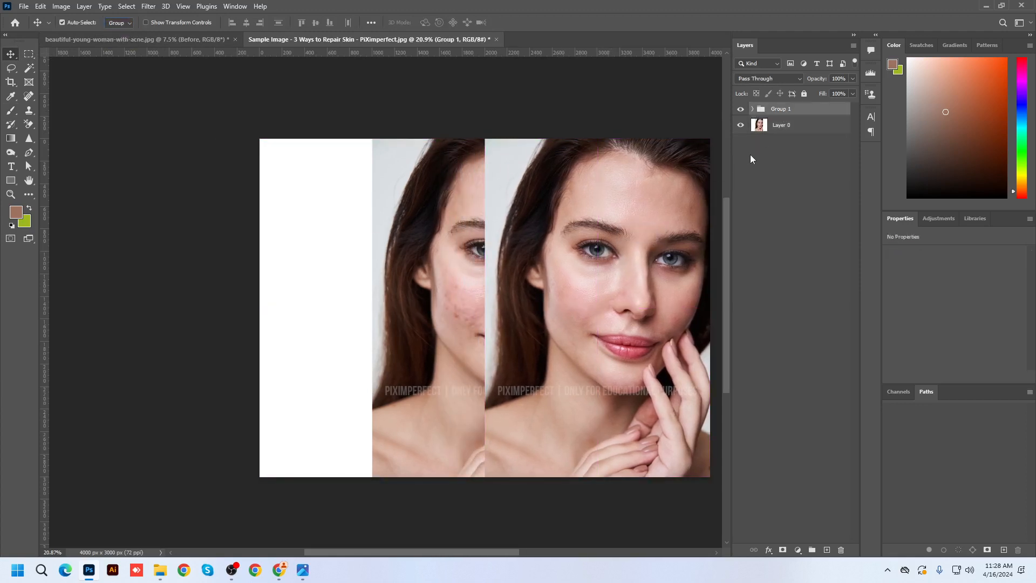
Set the Move tool's auto-select to Layer and move Layer 0 to X -1000 px so the original fills the canvas's left half.
click(765, 128)
click(119, 24)
click(121, 40)
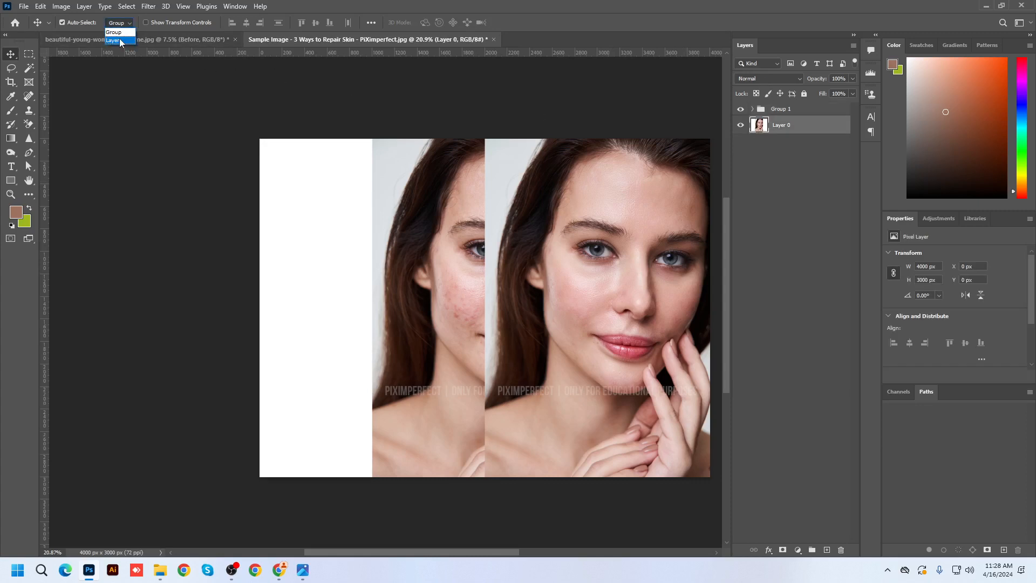
drag(449, 234, 335, 232)
scroll(560, 323, up, 1)
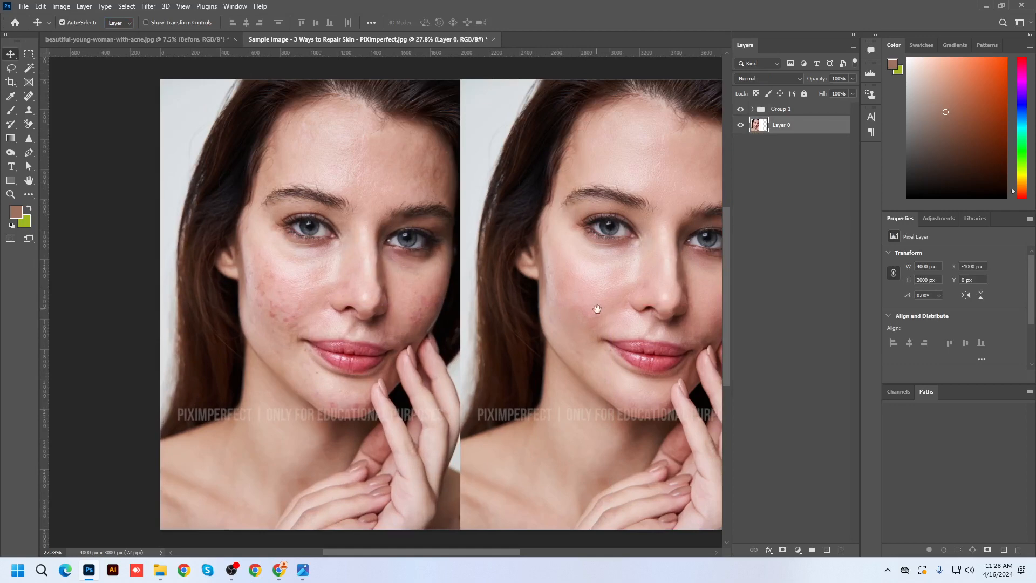
drag(597, 308, 522, 307)
Switch to the beautiful-young-woman-with-acne.jpg document and review its before and after comparison.
click(204, 40)
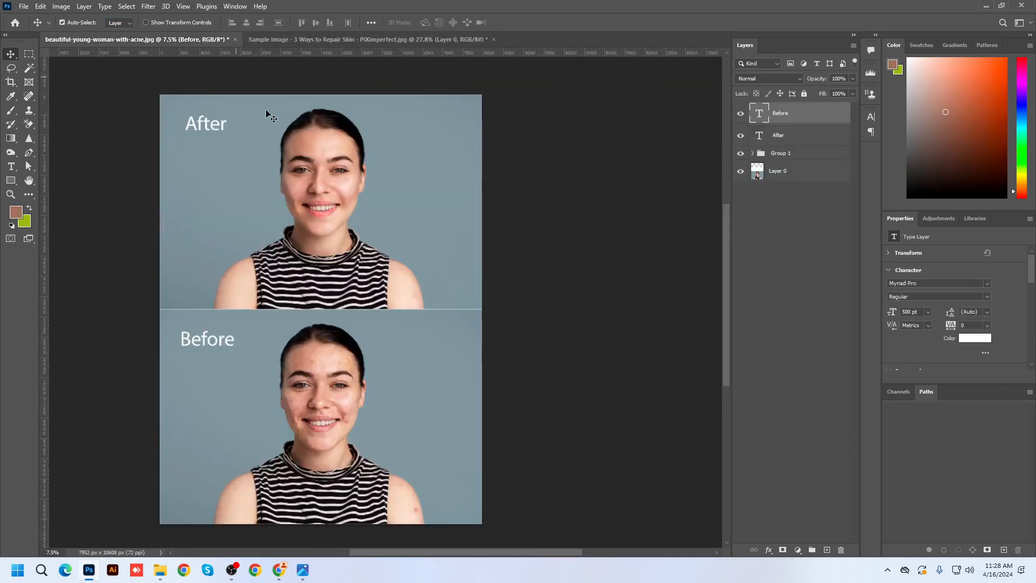
scroll(297, 334, up, 1)
scroll(406, 339, down, 1)
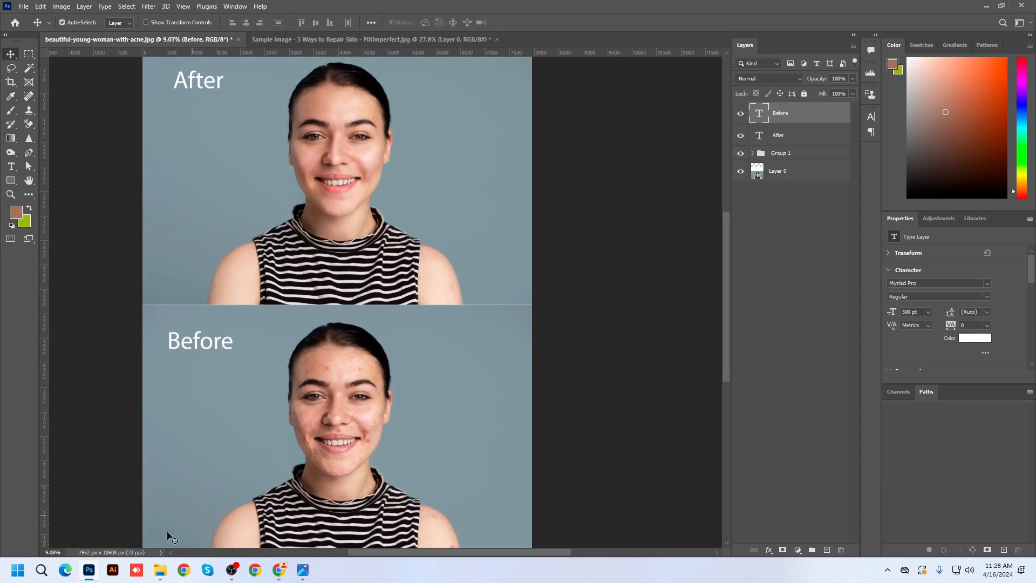
Open close-up-skin-pores-face-care-routine.jpg from the PS Retouch Image folder in the photo viewer and inspect the skin blemishes.
click(160, 570)
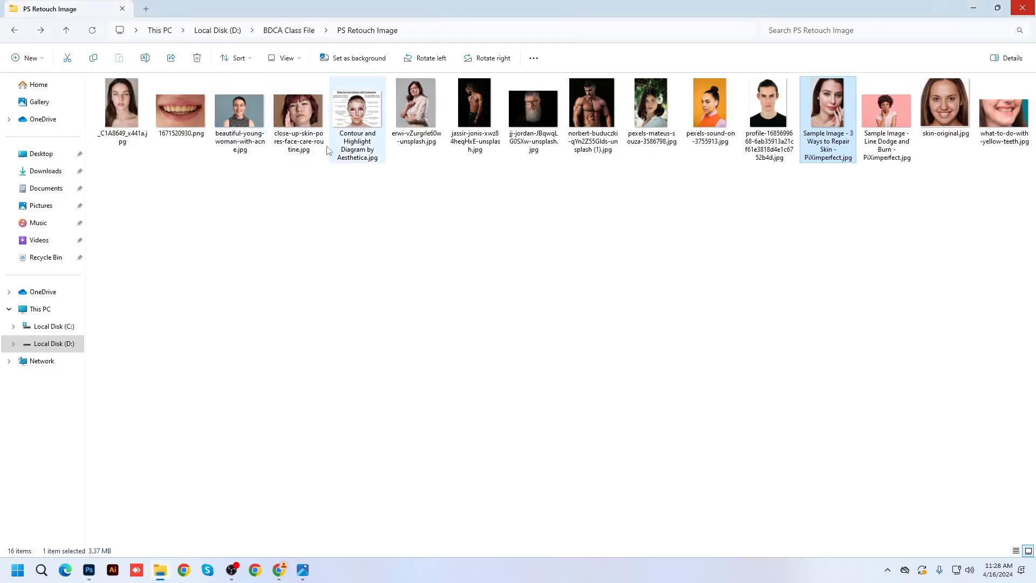
double_click(302, 130)
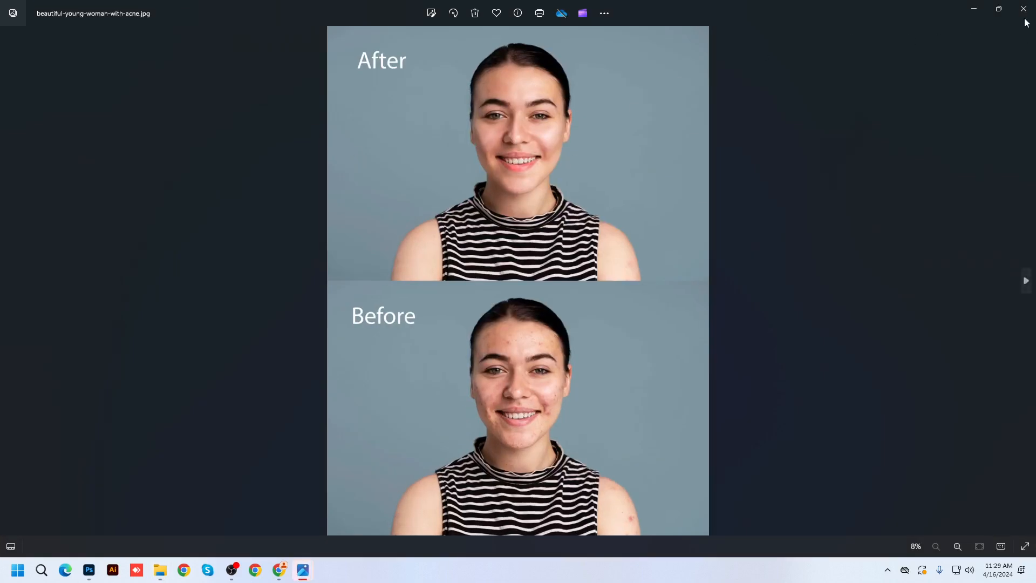
click(1024, 8)
double_click(279, 109)
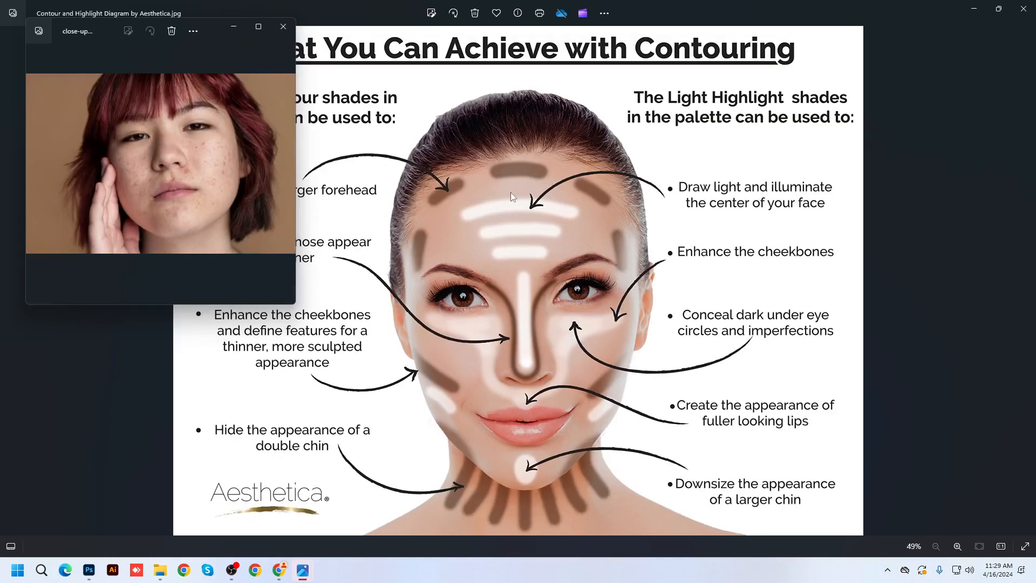
click(259, 27)
scroll(513, 264, up, 3)
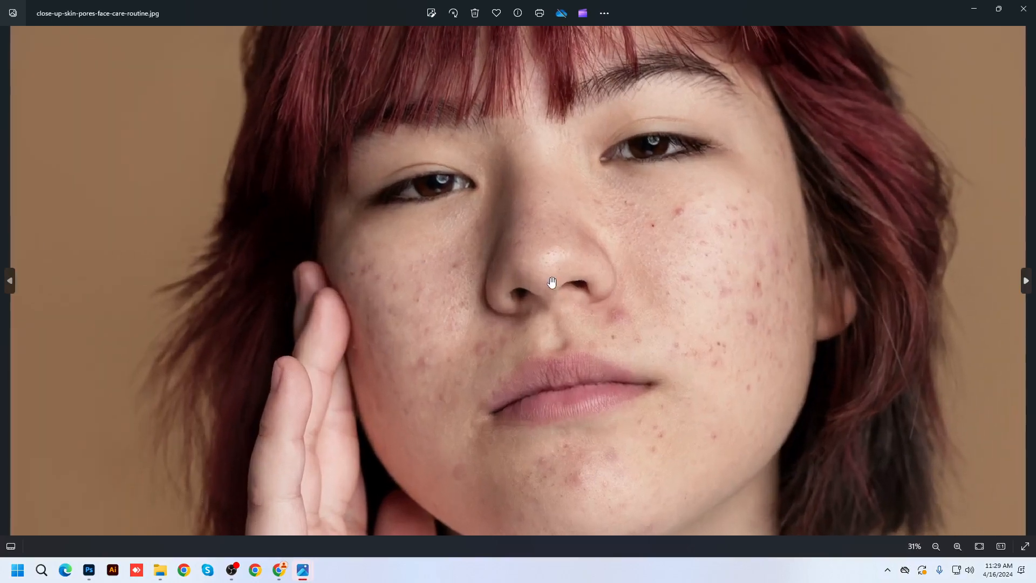
scroll(552, 282, down, 1)
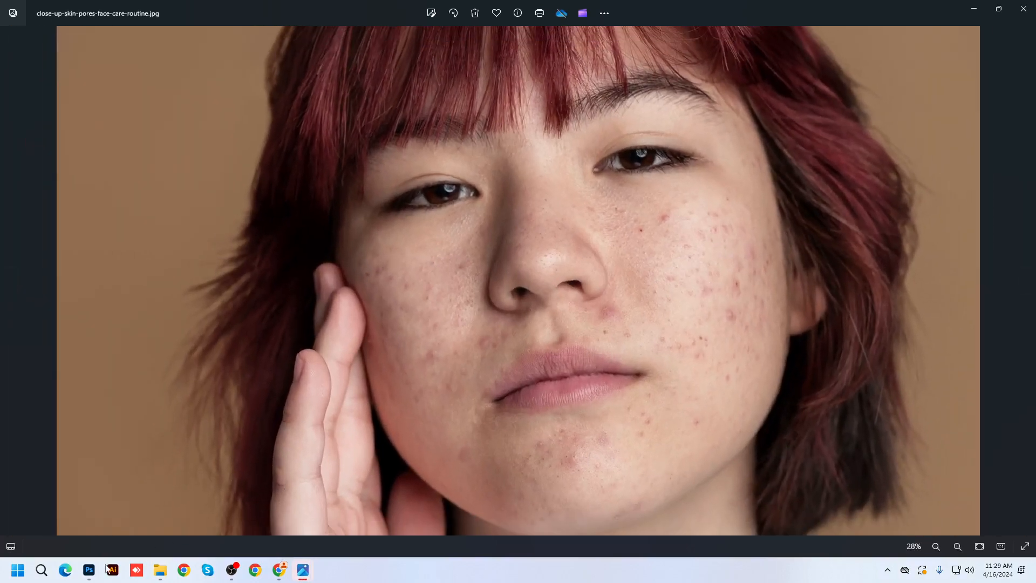
click(968, 16)
click(968, 9)
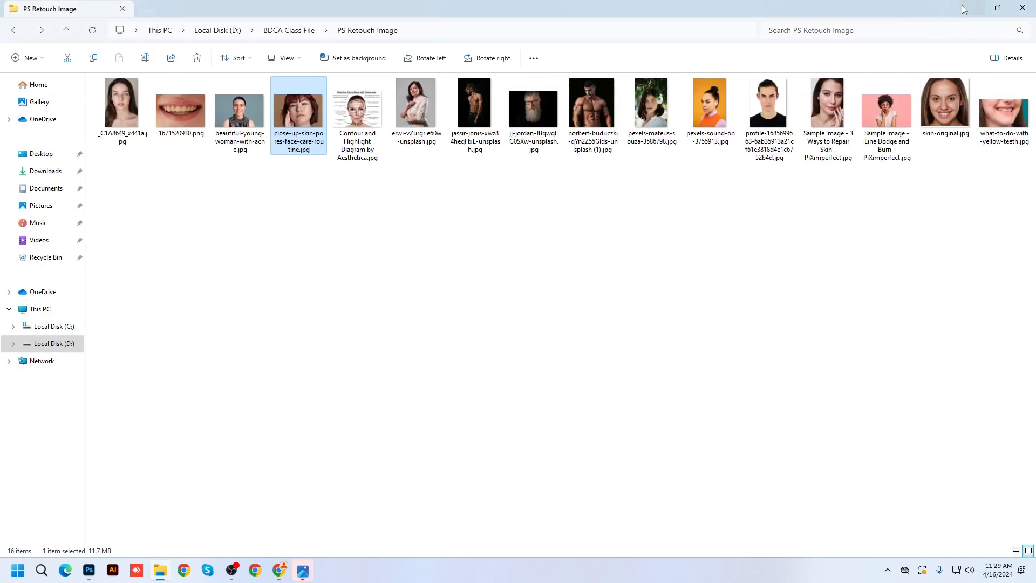
click(231, 569)
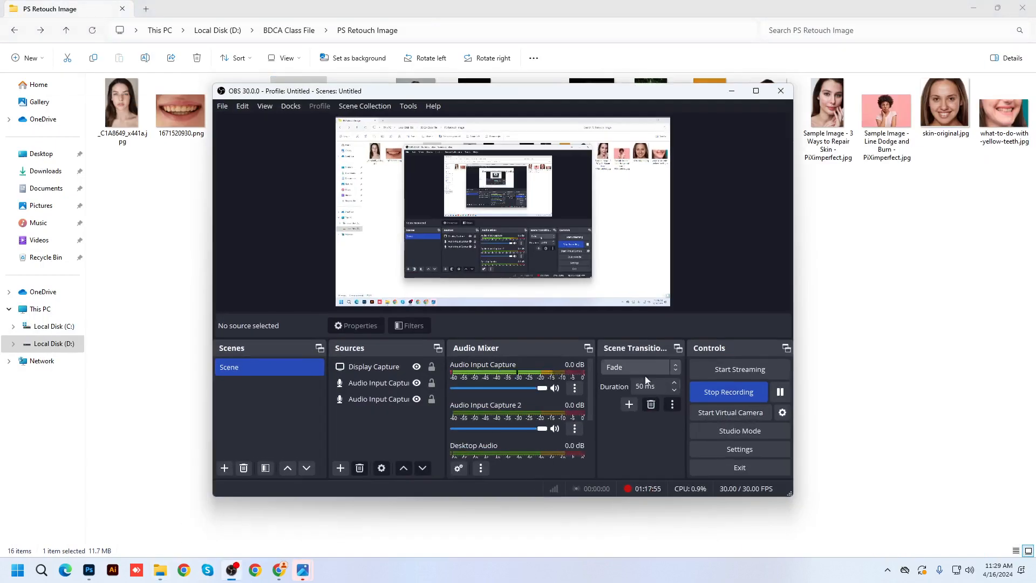
click(780, 392)
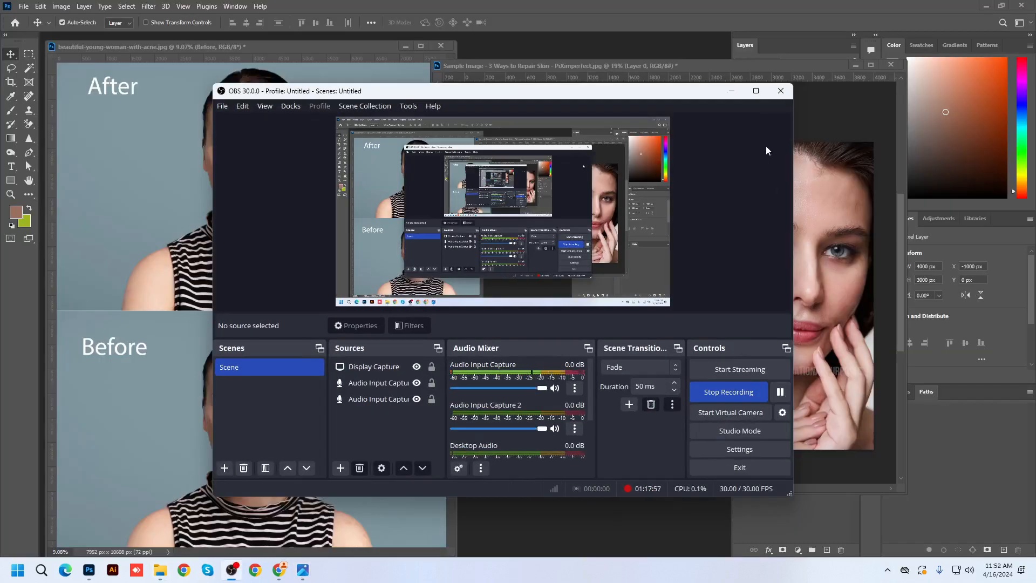
click(732, 91)
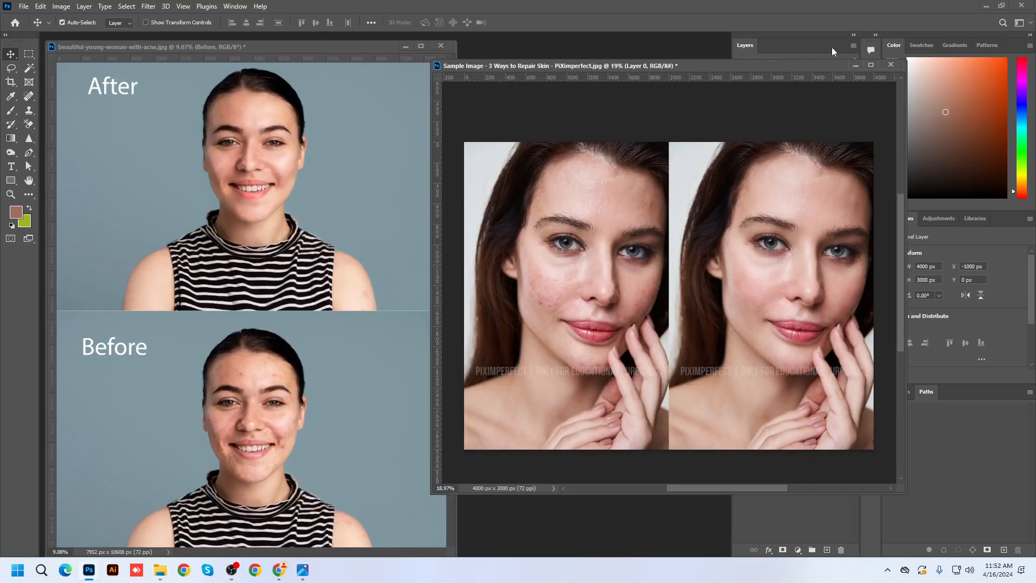
Minimize both open document windows and open skin-original.jpg from the PS Retouch Image folder in Photoshop as a docked document.
click(857, 65)
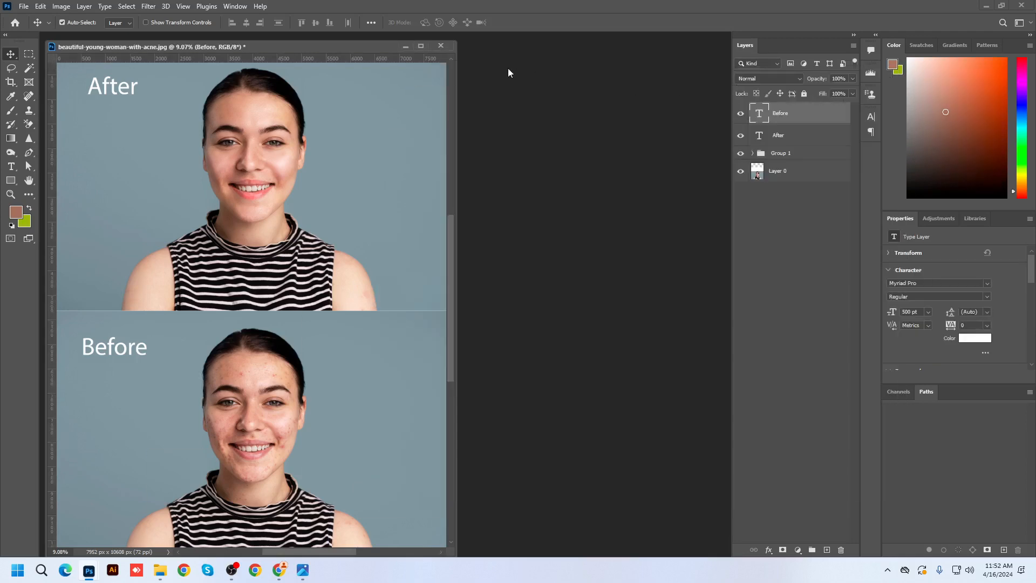
click(406, 46)
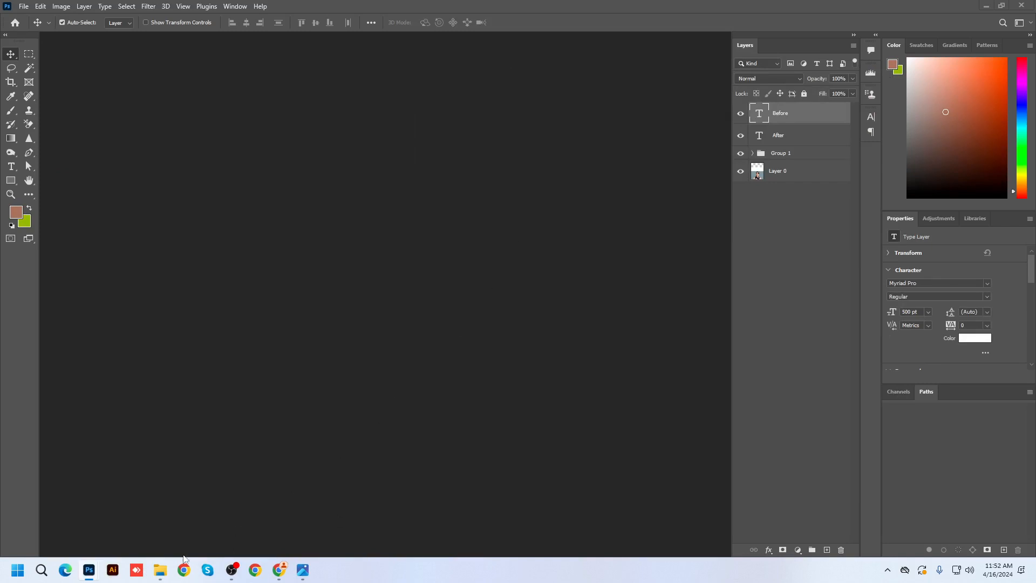
click(160, 569)
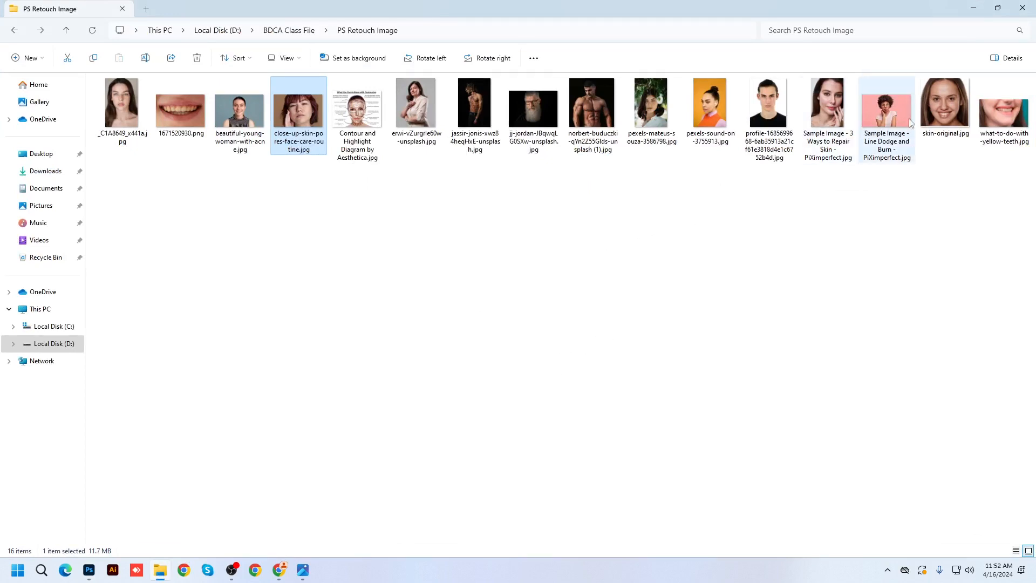
drag(944, 107, 239, 5)
click(330, 47)
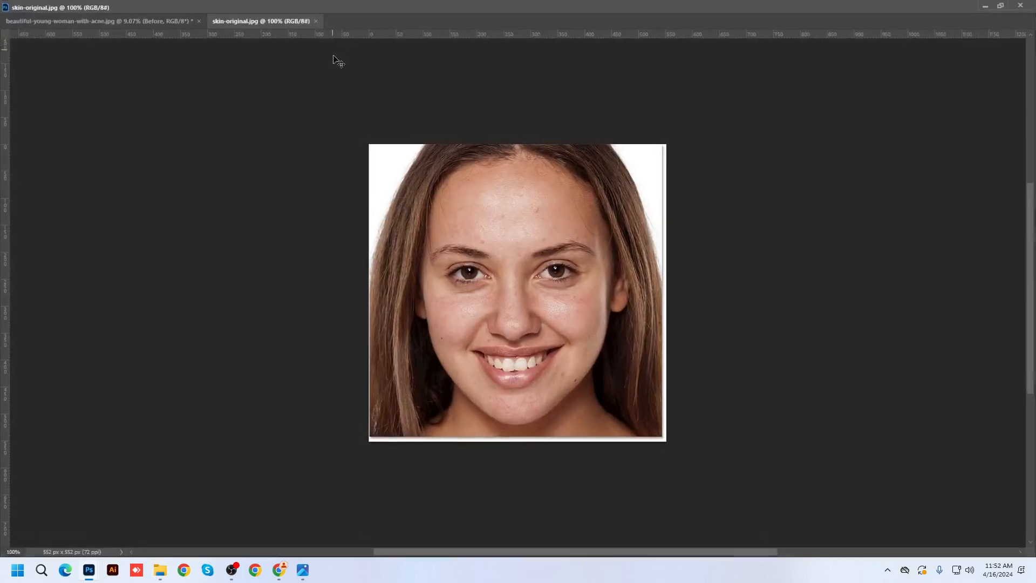
click(1002, 6)
drag(140, 48, 137, 37)
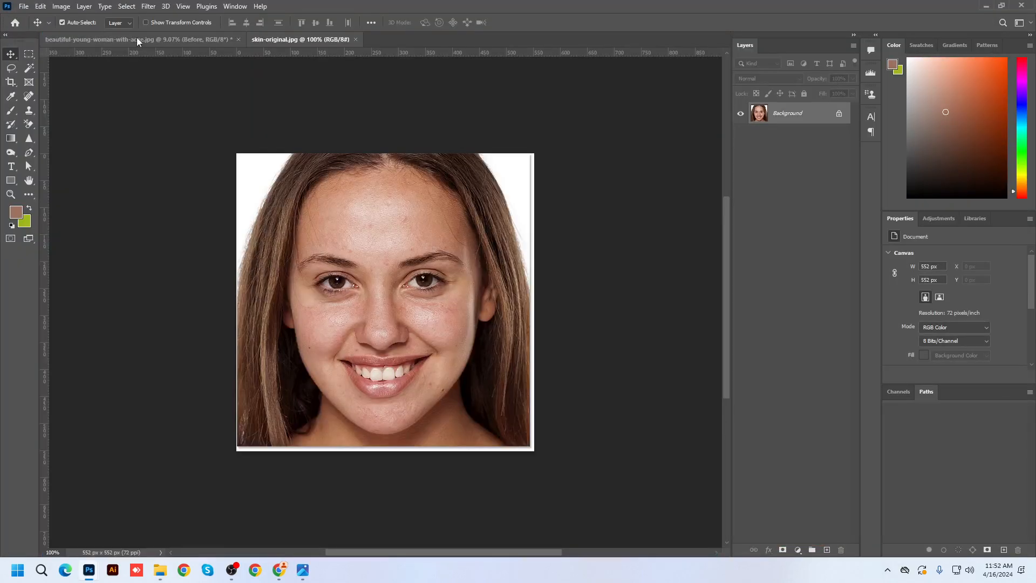
Duplicate the Background layer of skin-original.jpg.
scroll(383, 303, up, 2)
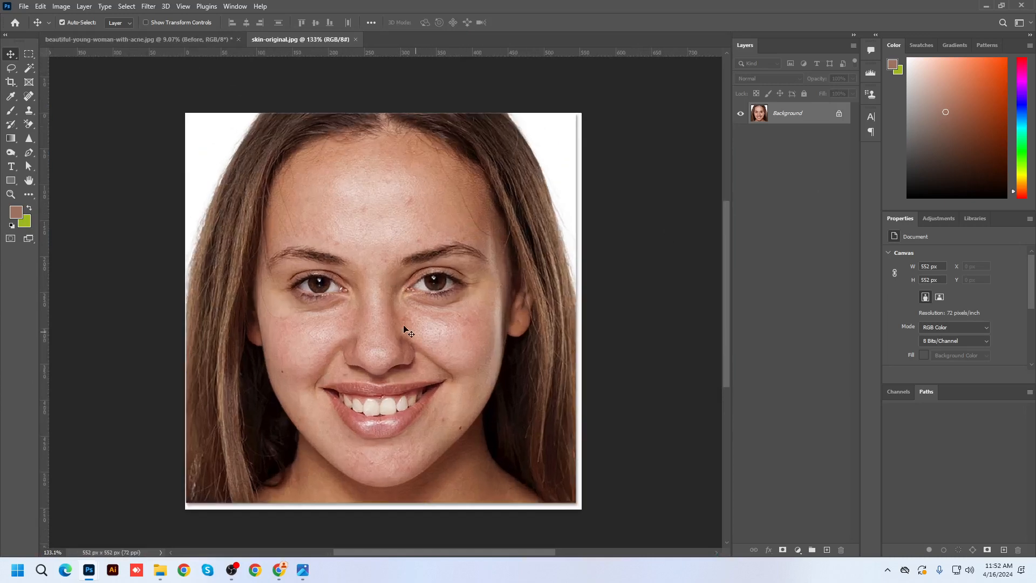
scroll(398, 296, up, 1)
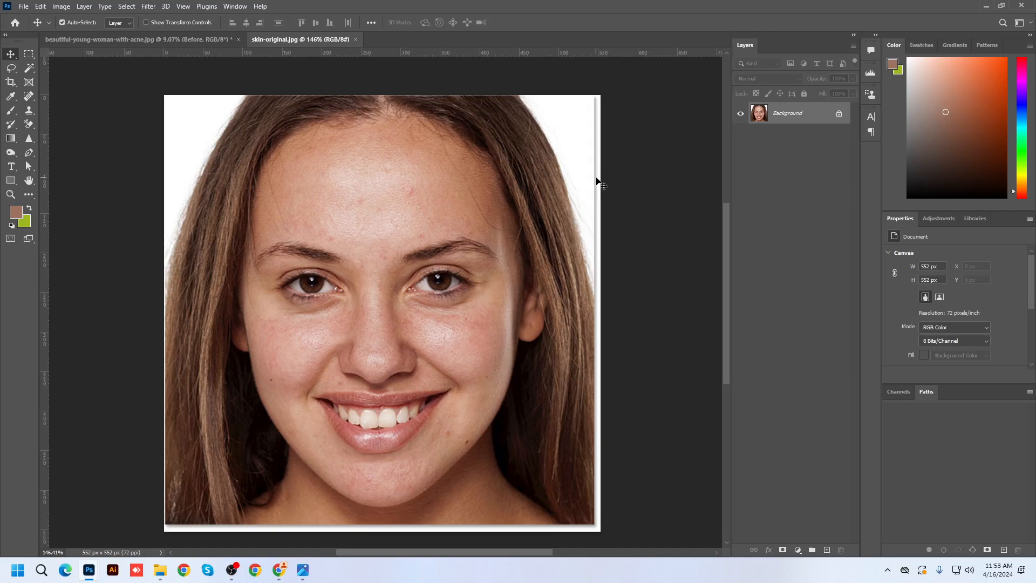
drag(803, 115, 825, 548)
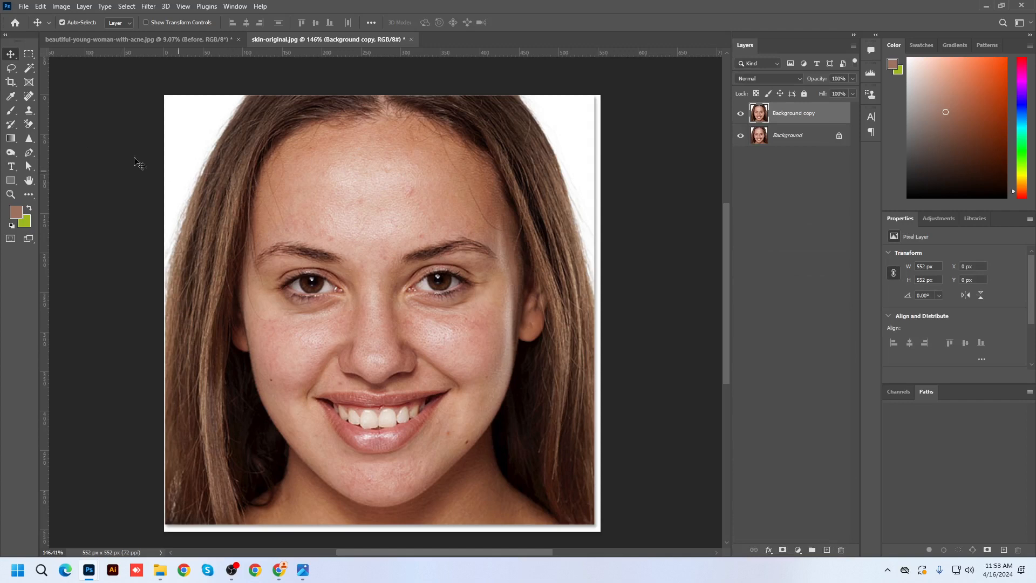
Remove the spots on the forehead, cheeks and chin of the duplicate layer with the Spot Healing Brush, reducing the brush size to 10.
right_click(22, 99)
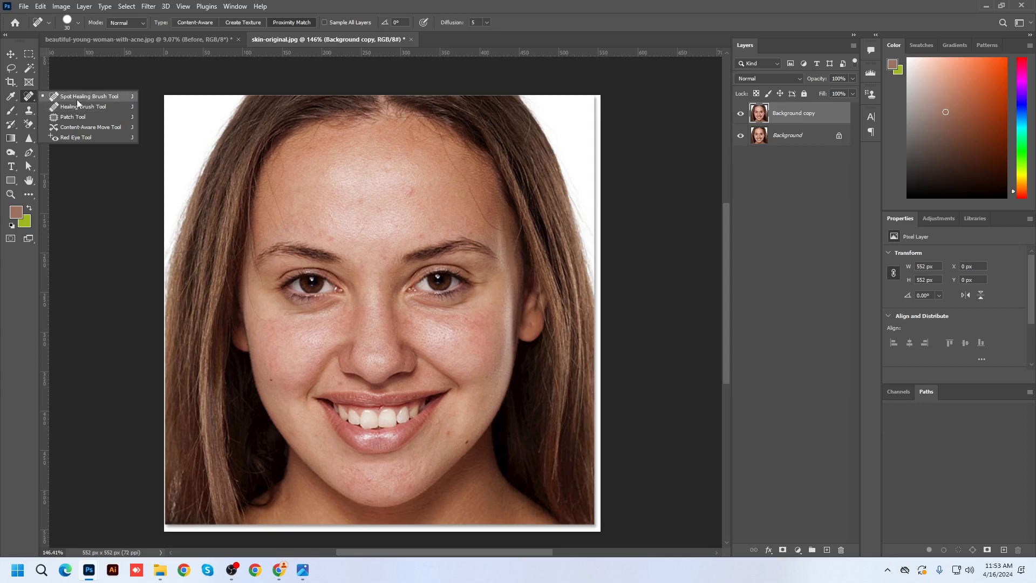
click(77, 99)
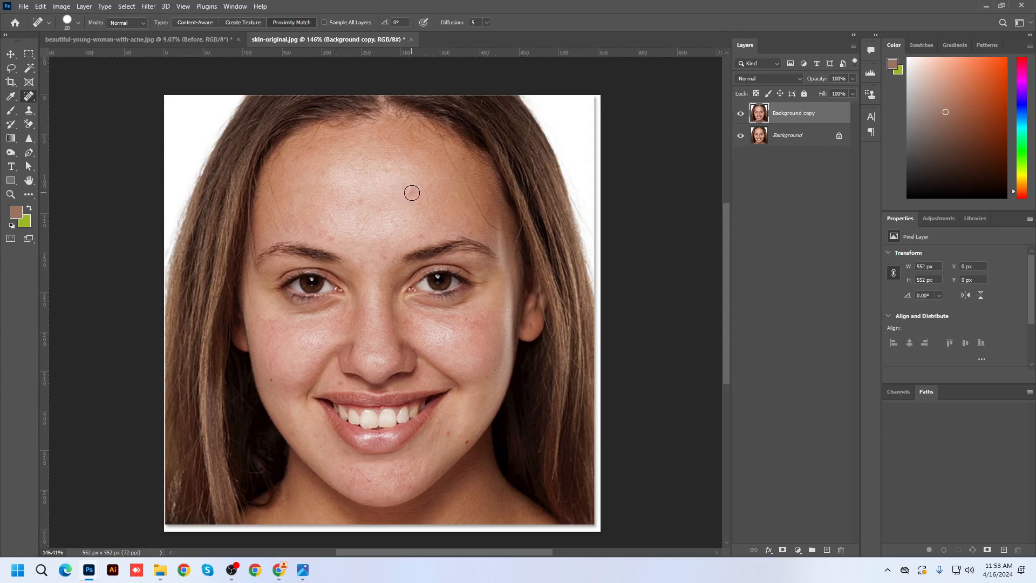
key(bracketleft)
click(361, 208)
click(330, 241)
click(381, 236)
key(bracketleft)
click(451, 431)
click(269, 380)
click(367, 482)
drag(399, 469, 389, 490)
scroll(359, 238, down, 1)
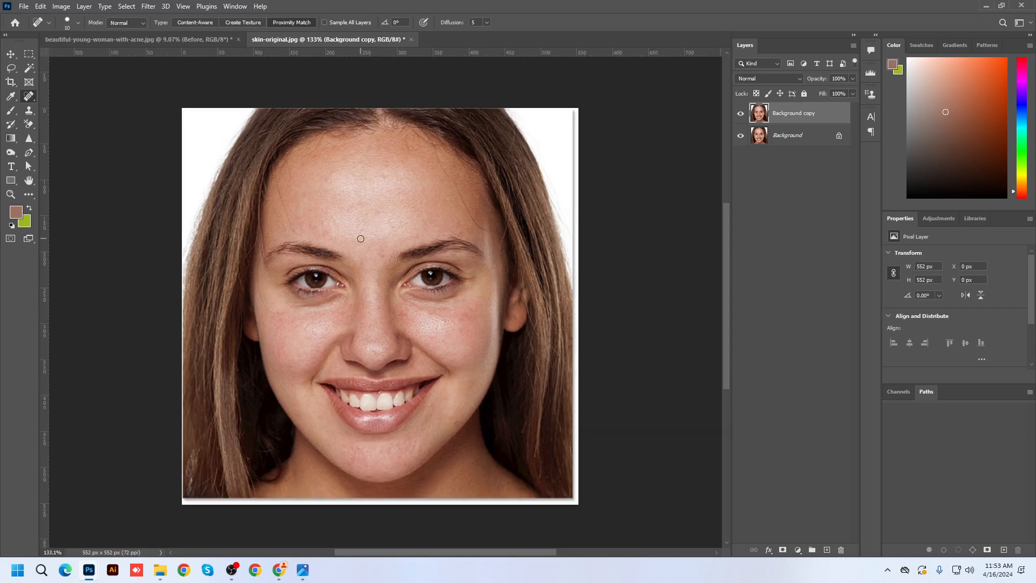
drag(384, 176, 388, 181)
click(383, 255)
Duplicate the healed Background copy layer and set the new layer's blend mode to Vivid Light.
mouse_move(799, 119)
mouse_down()
mouse_move(807, 397)
mouse_move(809, 113)
mouse_up()
drag(809, 114, 827, 549)
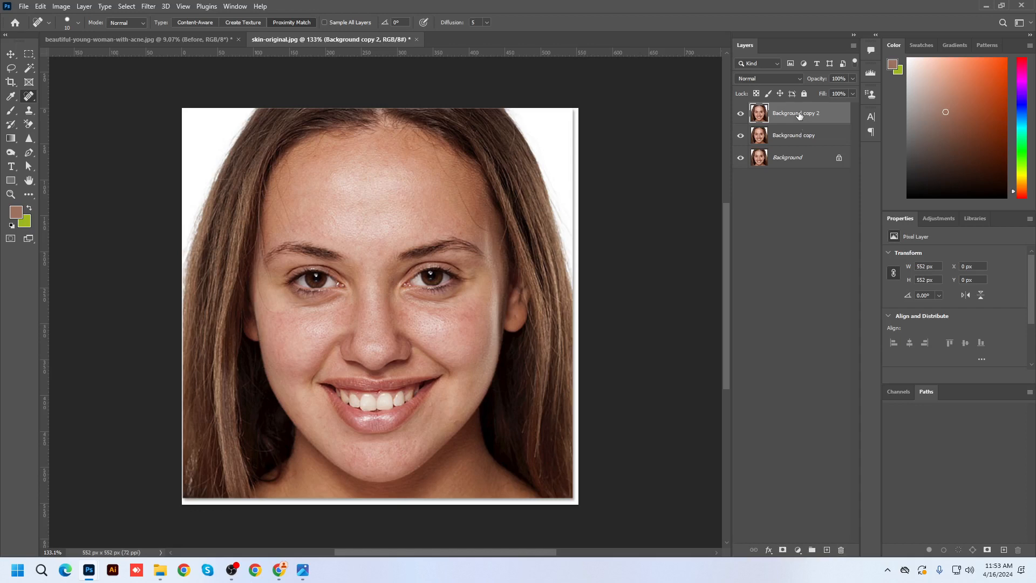
click(759, 78)
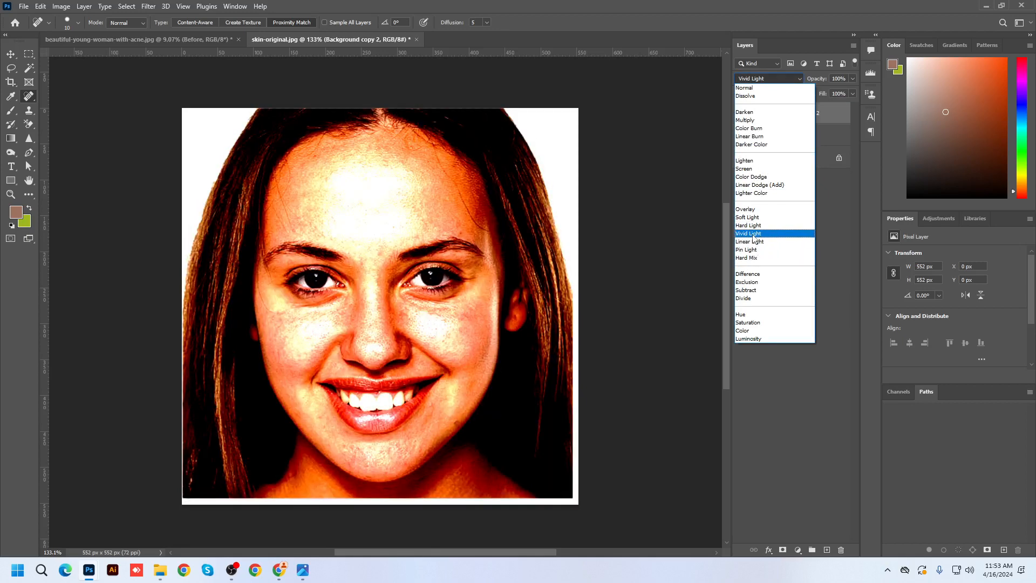
click(753, 235)
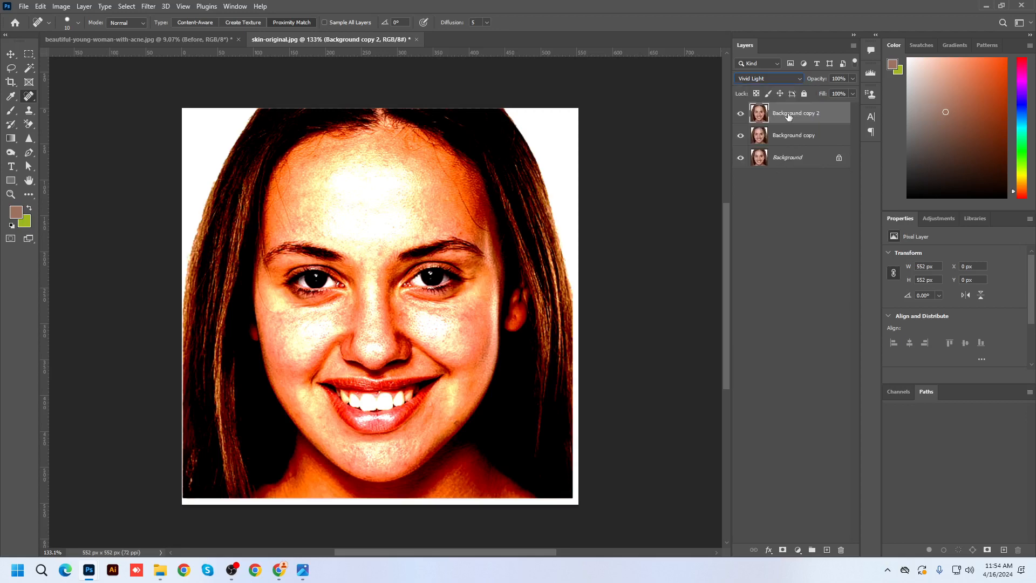
click(768, 78)
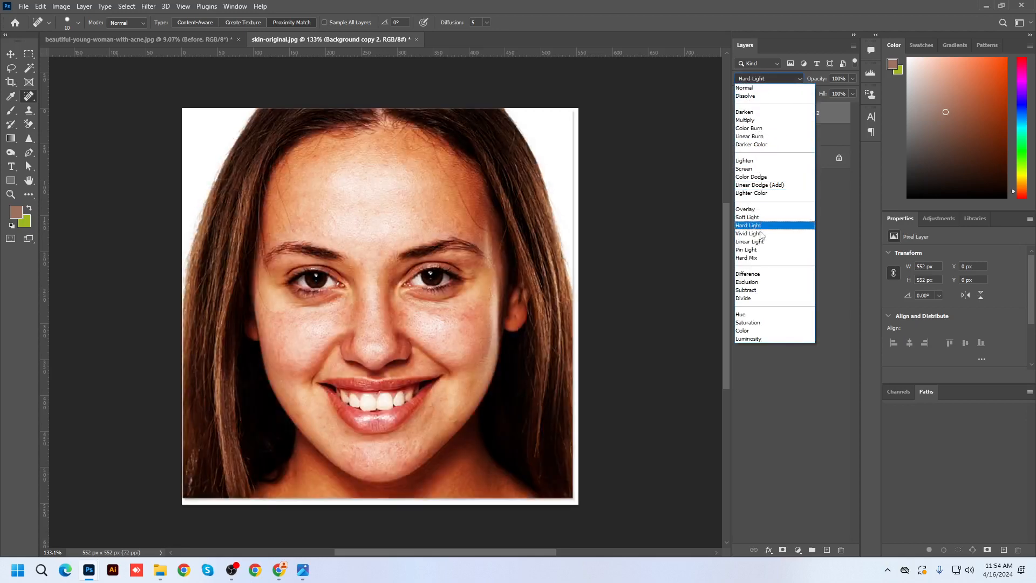
click(759, 234)
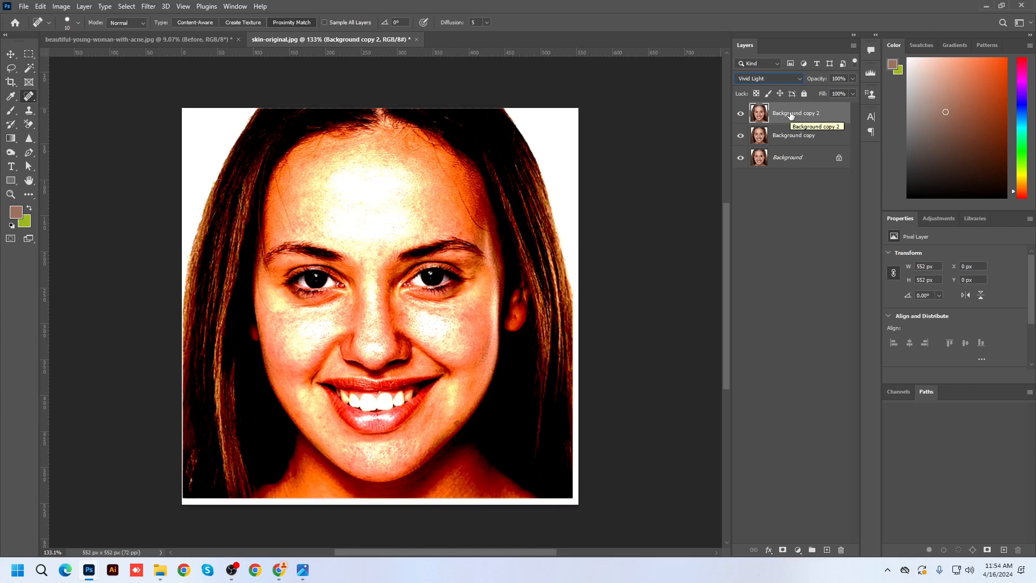
Invert the Vivid Light layer and apply a High Pass filter with a small radius that smooths the skin.
key(ctrl+i)
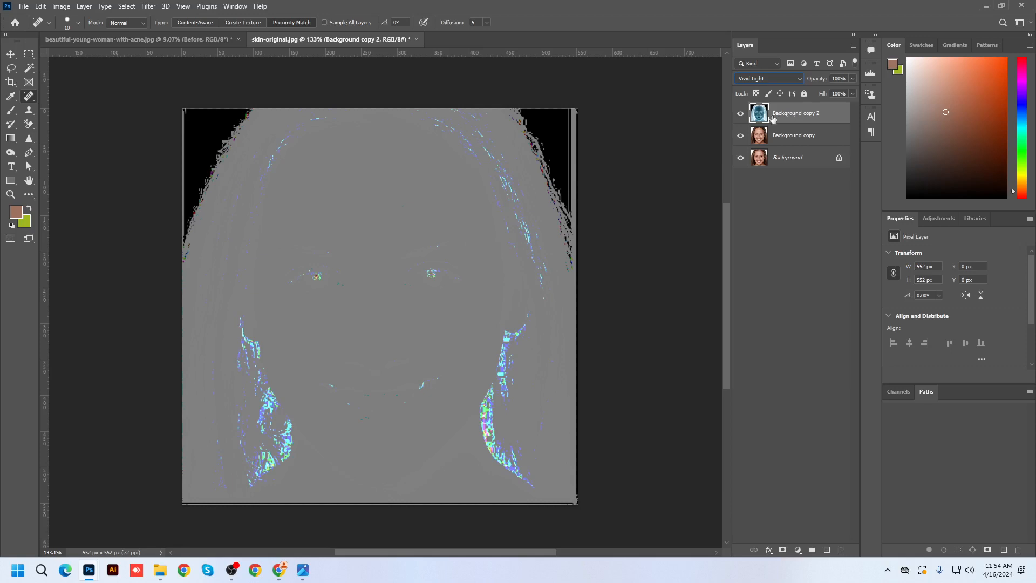
click(147, 6)
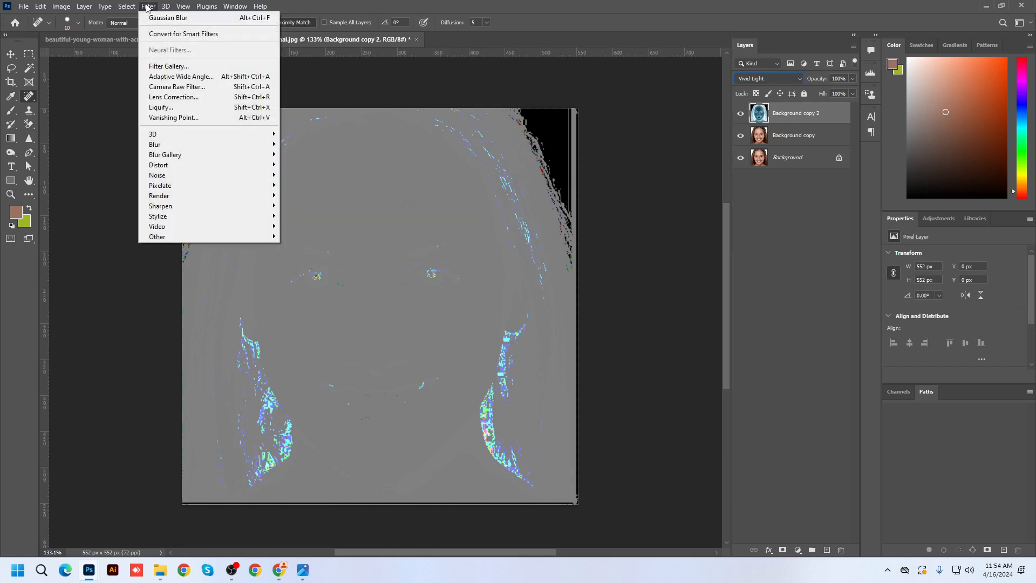
mouse_move(169, 240)
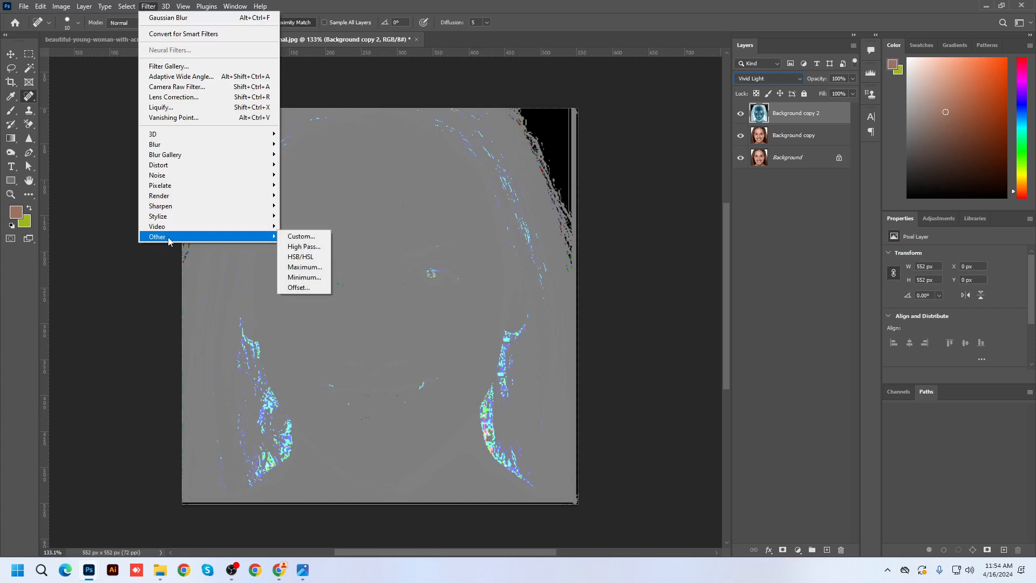
click(308, 247)
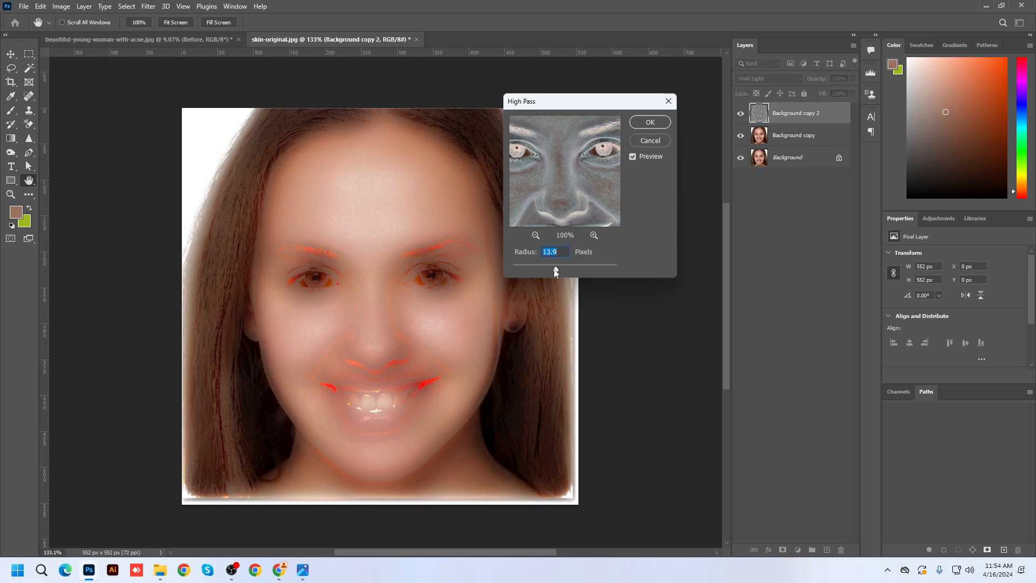
drag(556, 270, 526, 269)
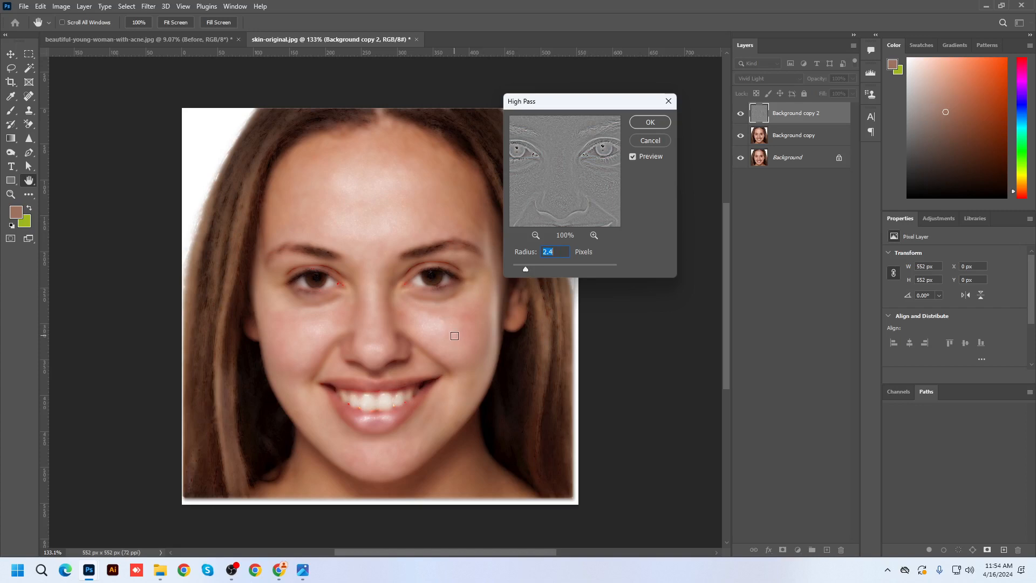
key(ctrl+plus)
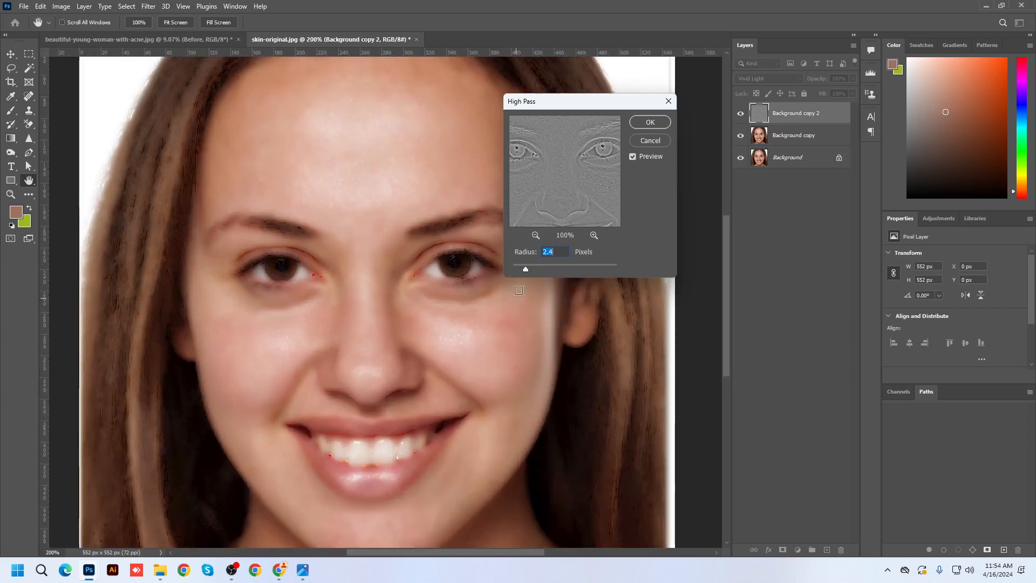
drag(524, 270, 528, 271)
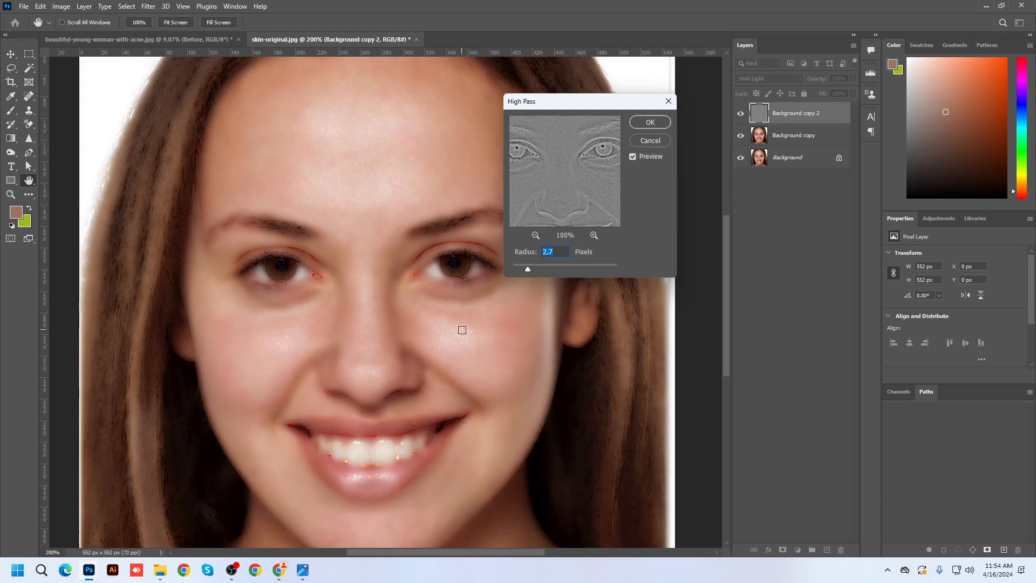
drag(528, 269, 531, 266)
click(651, 123)
key(j)
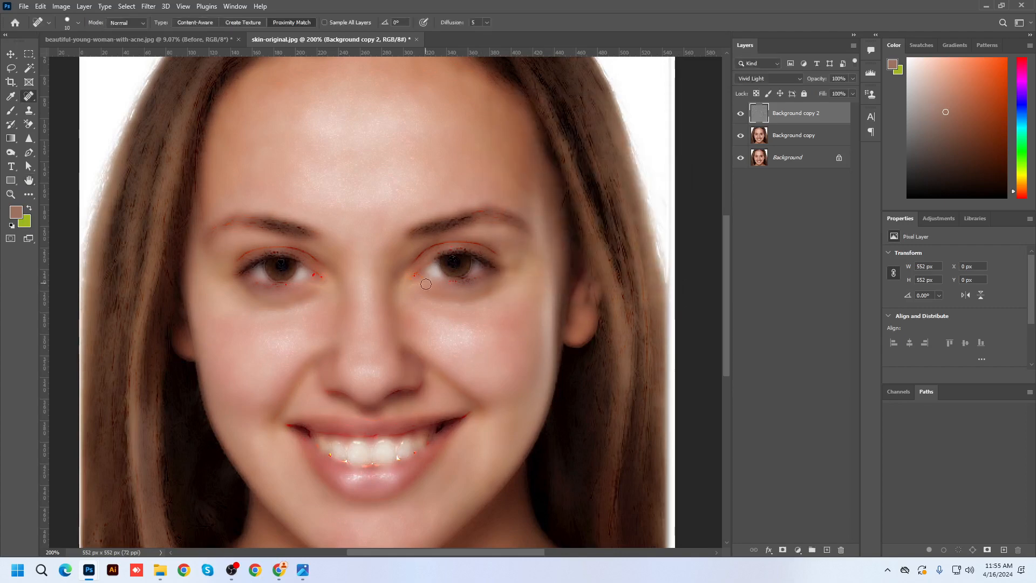
Apply a Gaussian Blur with a radius of 1.4 pixels to the High Pass layer to bring back the skin texture.
scroll(450, 297, down, 2)
scroll(451, 297, up, 1)
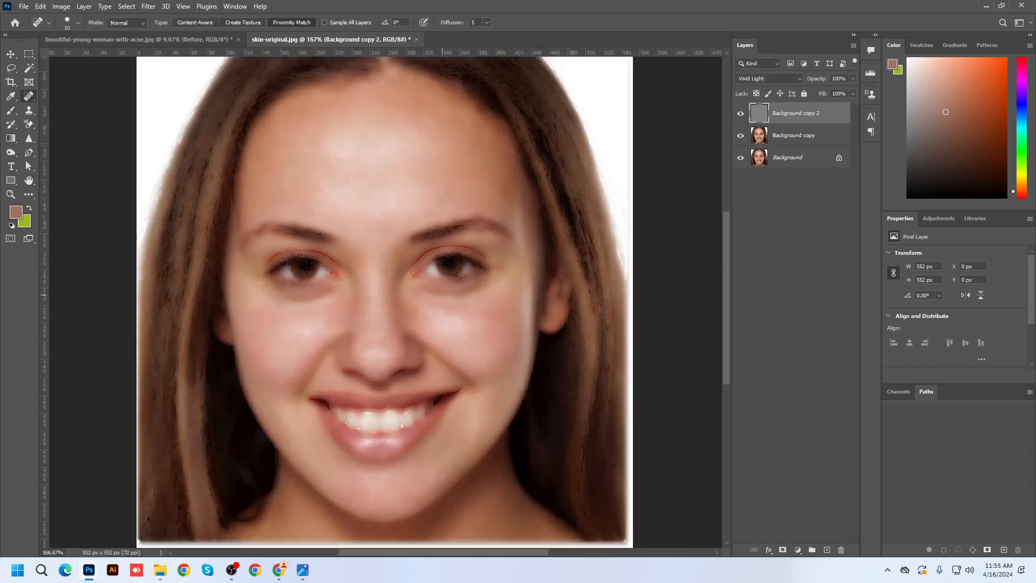
click(149, 6)
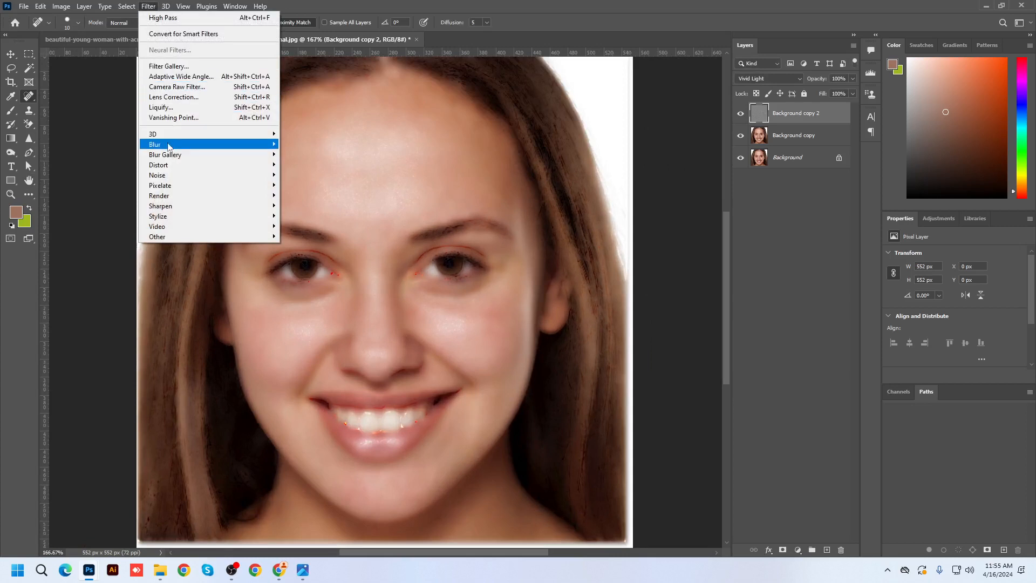
mouse_move(168, 148)
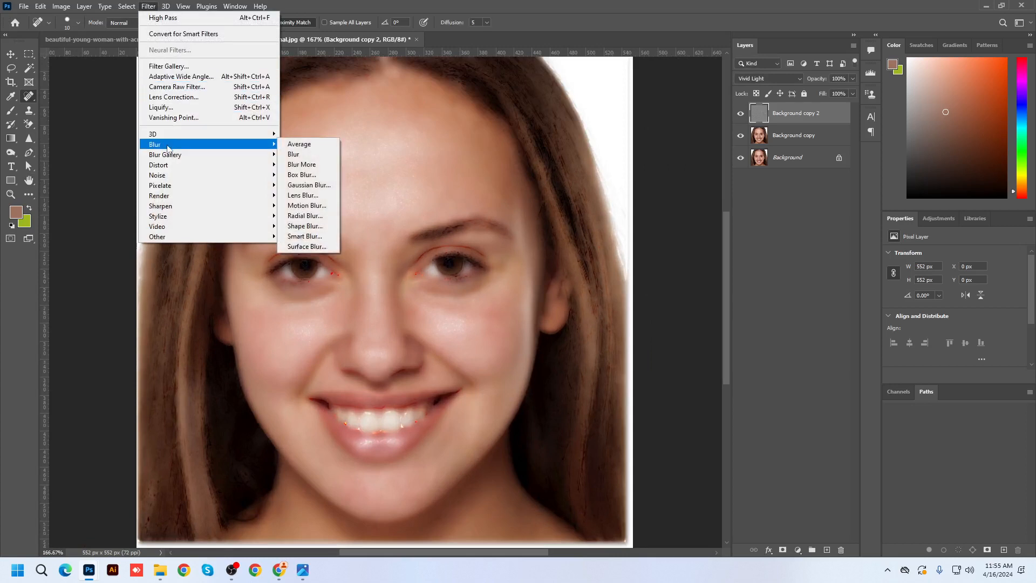
click(317, 187)
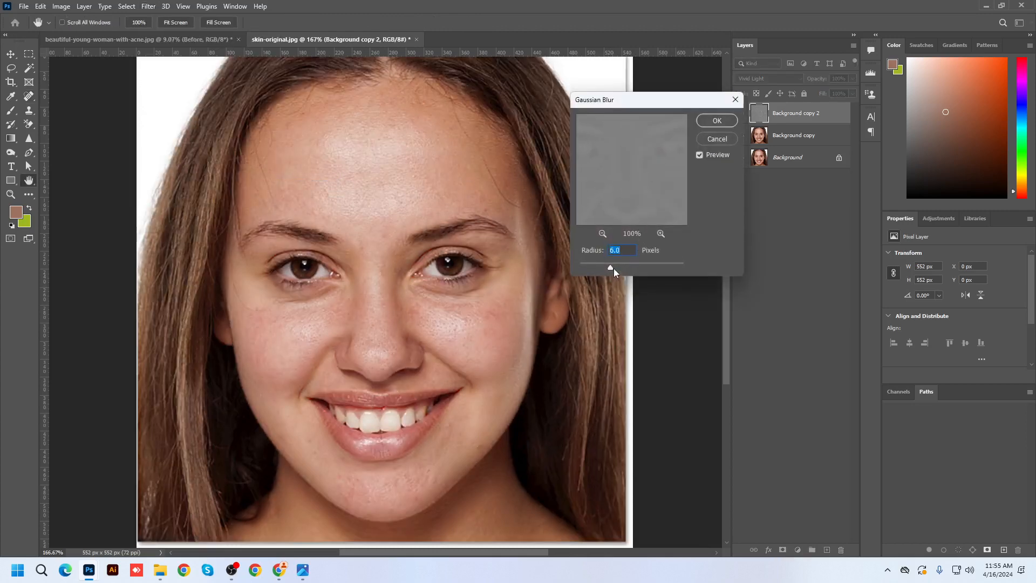
drag(613, 268, 584, 266)
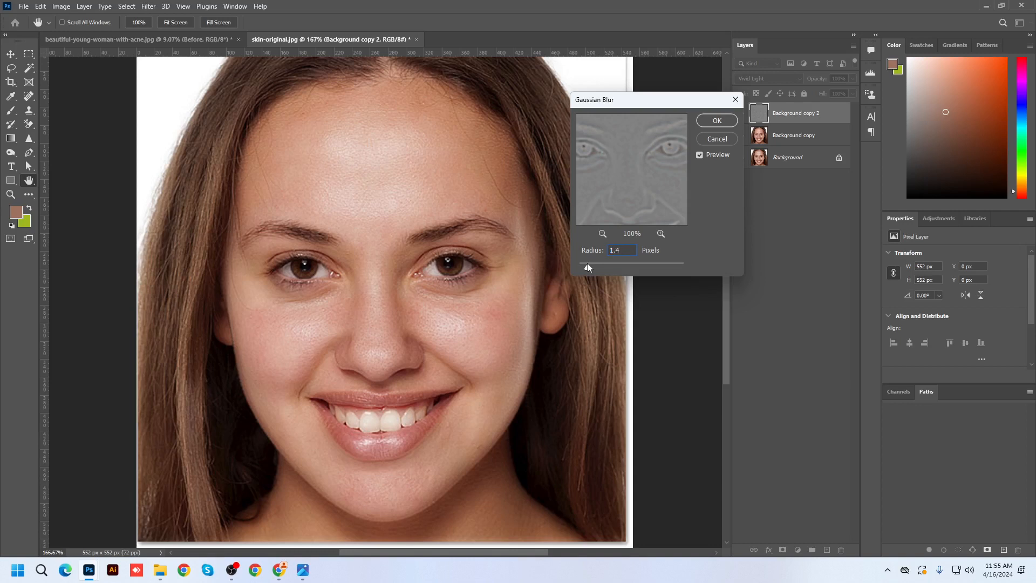
click(717, 121)
key(j)
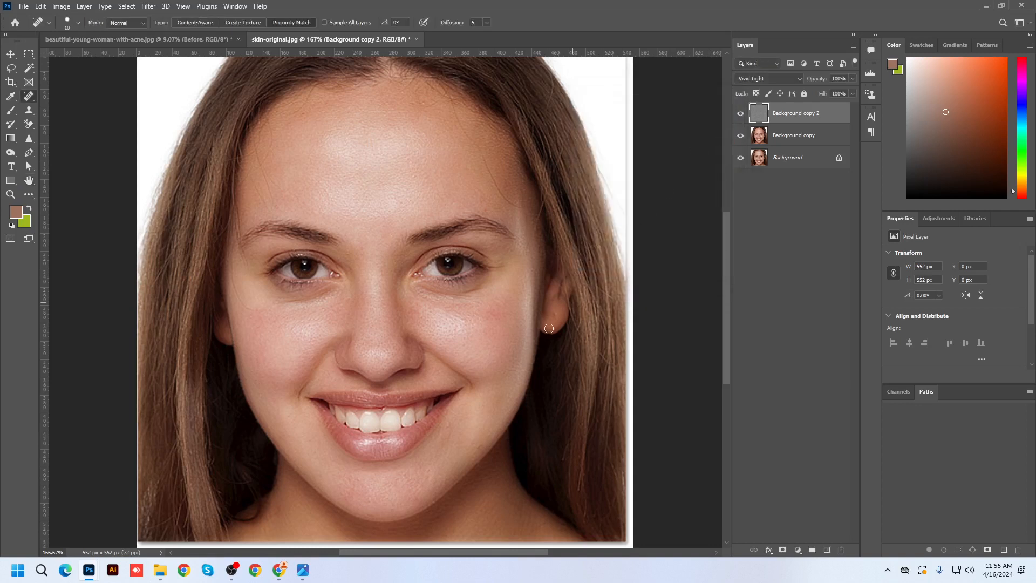
scroll(519, 348, down, 6)
scroll(519, 348, up, 1)
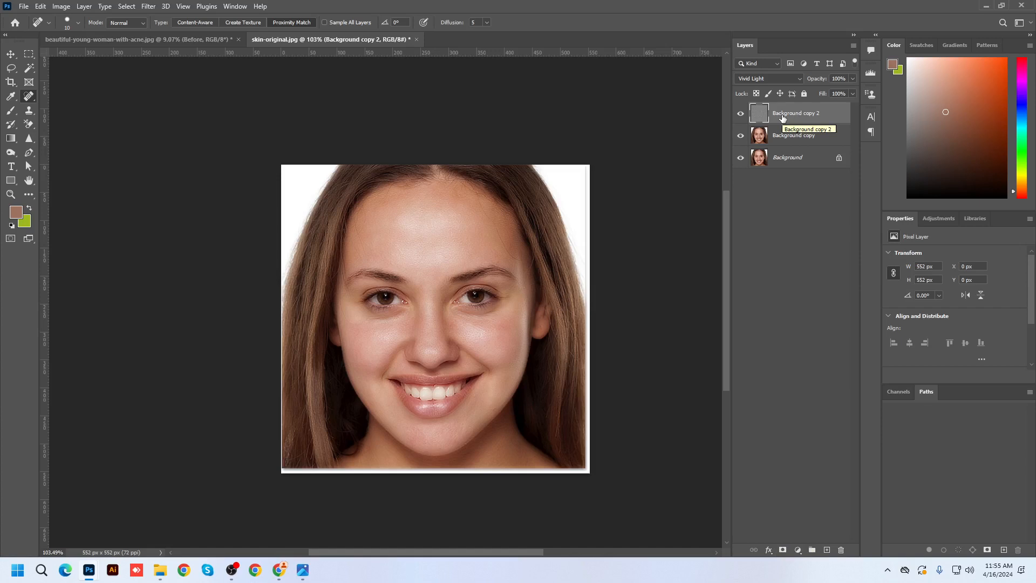
Add a layer mask to the Vivid Light layer and choose the Brush tool with the Soft Round tip from General Brushes.
click(783, 550)
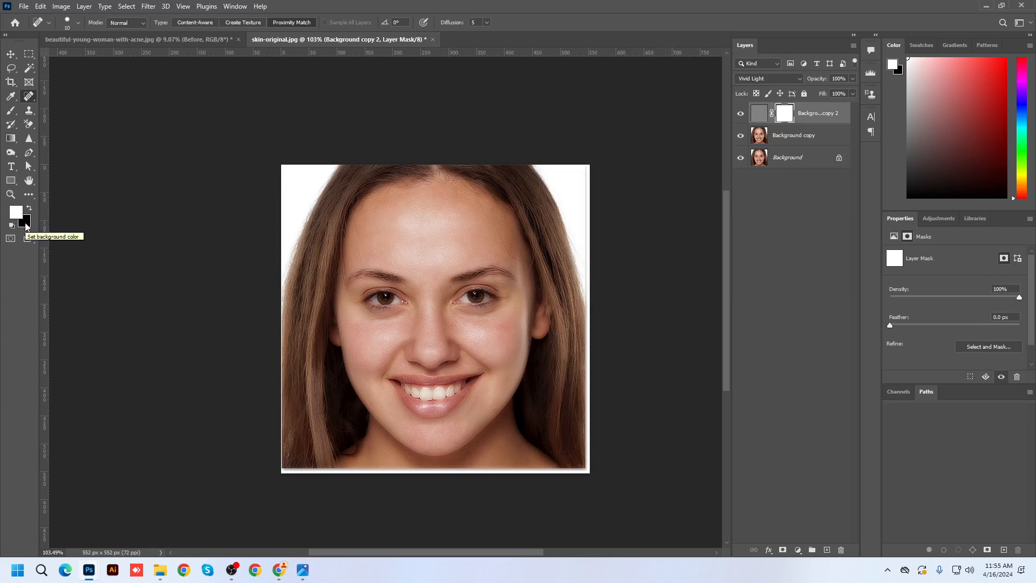
click(11, 110)
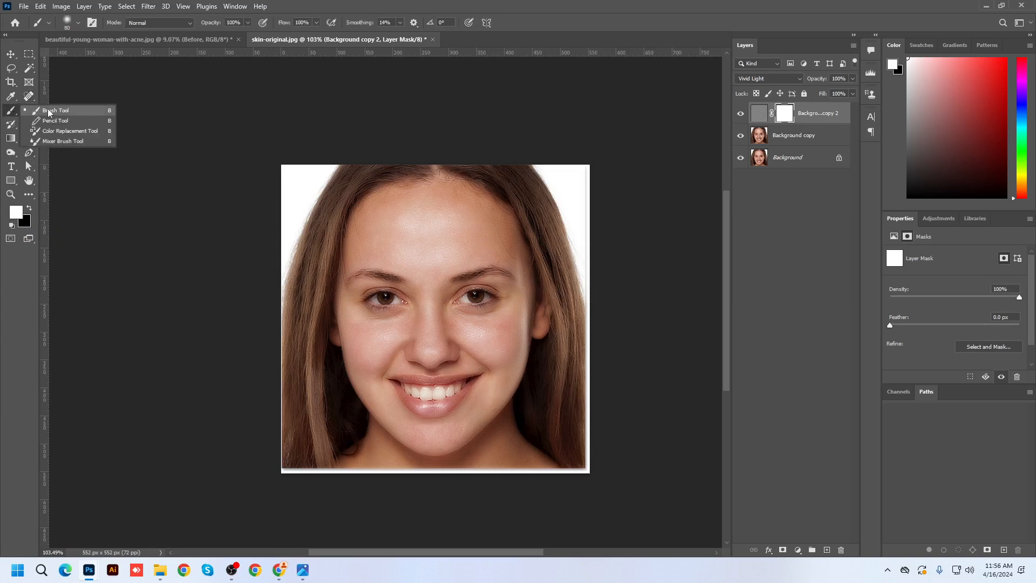
click(54, 111)
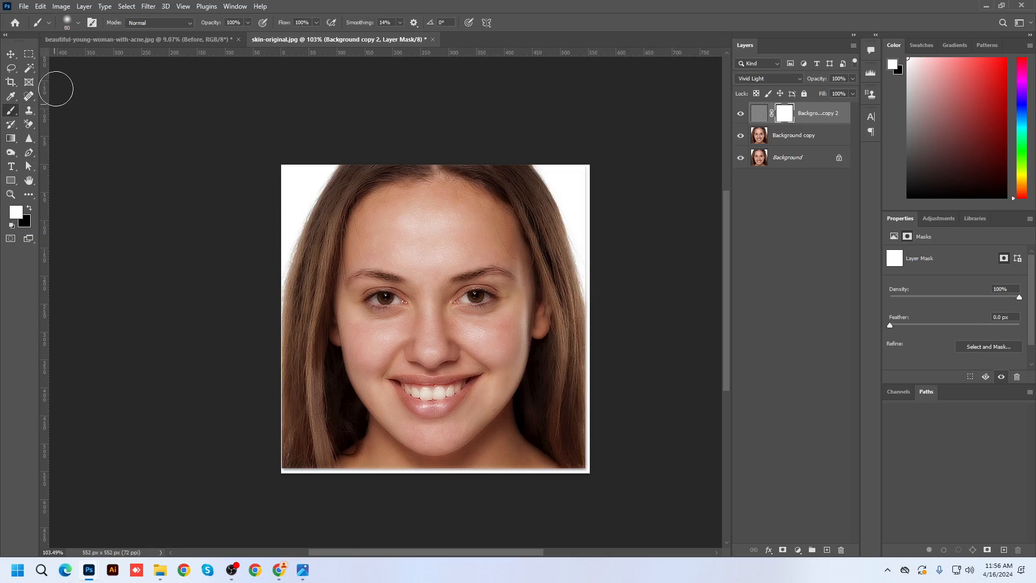
click(80, 25)
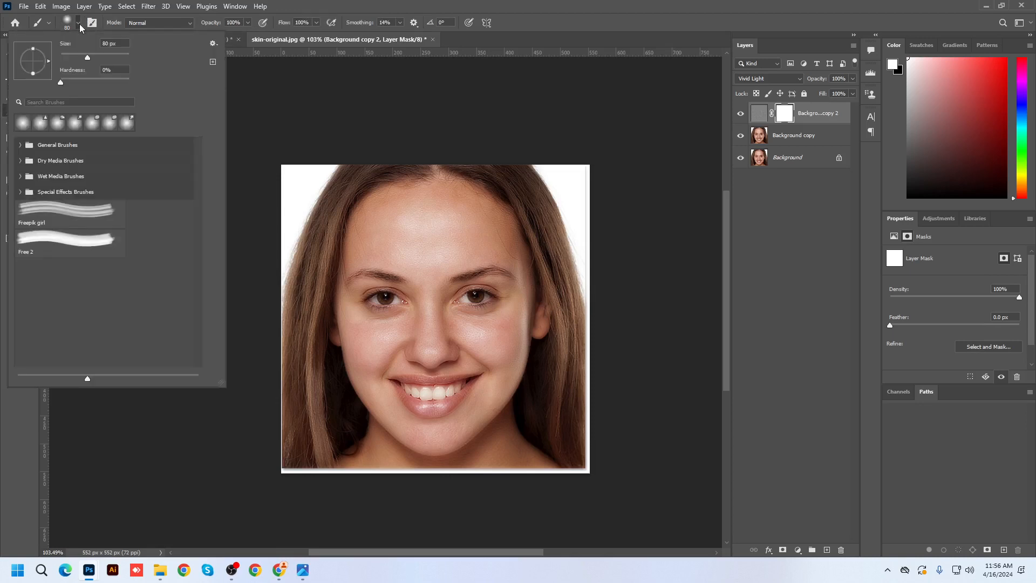
click(21, 145)
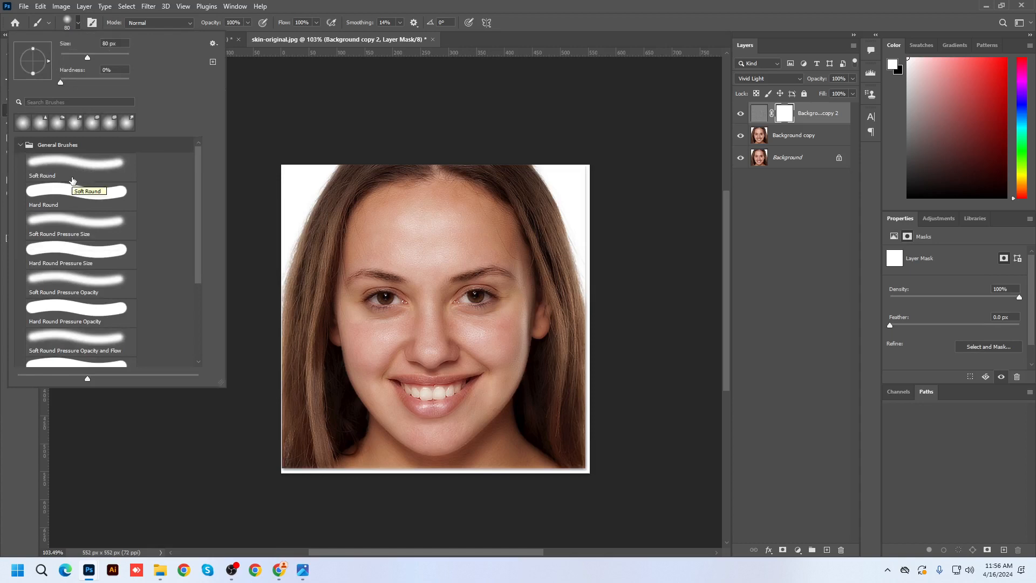
click(78, 24)
click(78, 25)
click(20, 146)
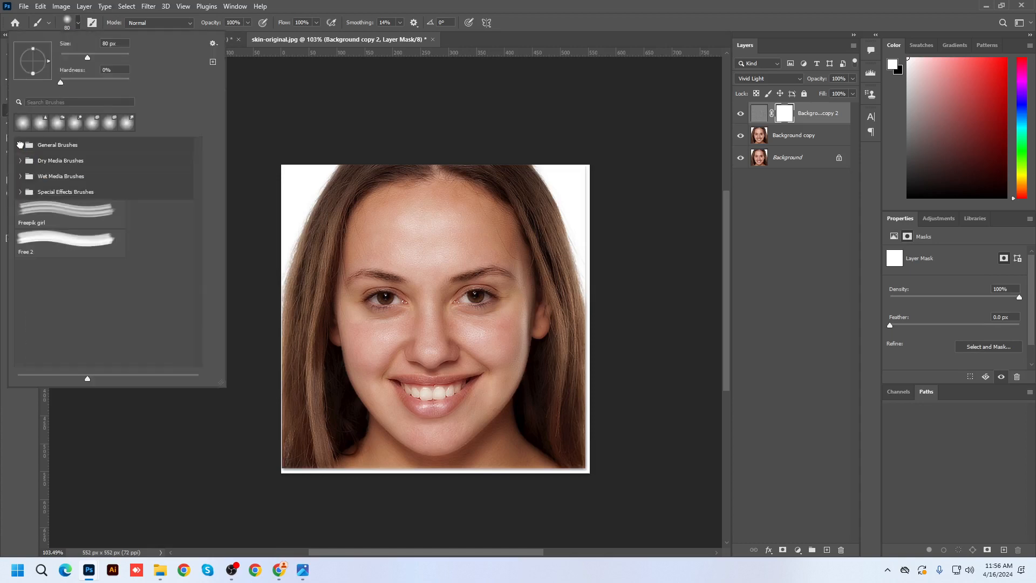
click(20, 145)
click(53, 166)
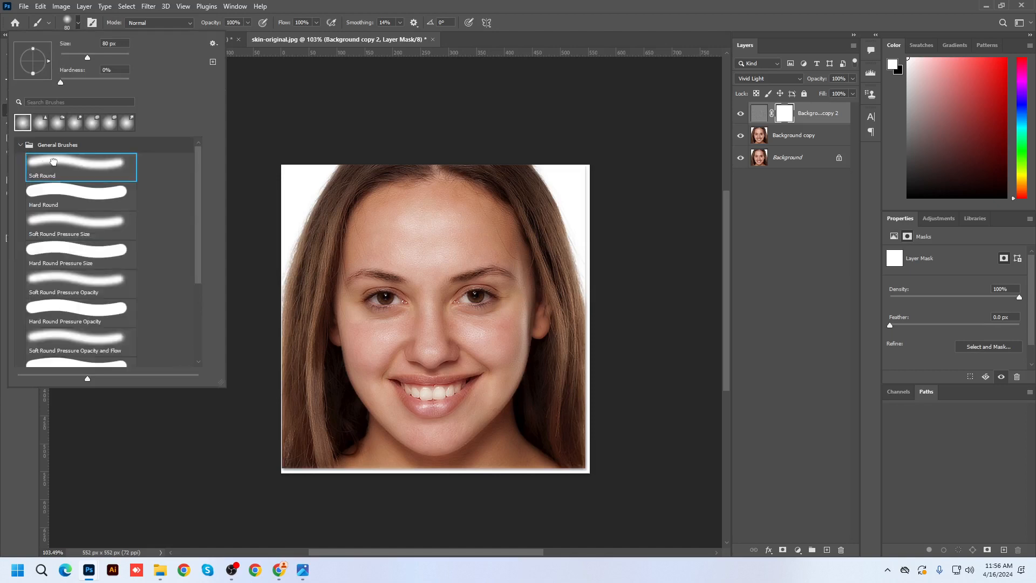
double_click(58, 161)
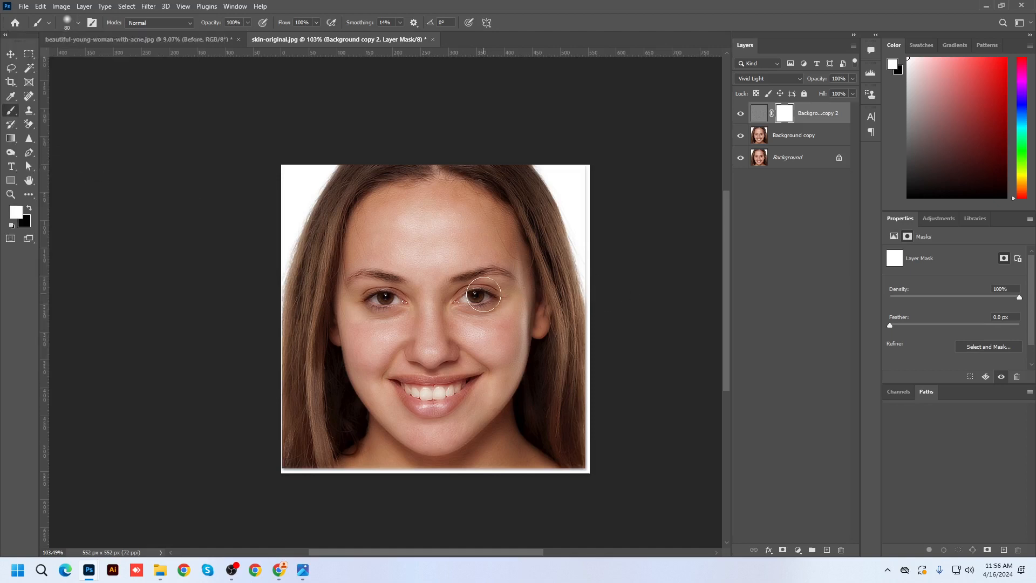
Reduce the brush size to 35 and invert the Vivid Light layer's mask to black to hide the smoothing.
scroll(484, 295, up, 3)
key(bracketleft)
key(bracketleft)
key(bracketleft)
key(bracketleft)
key(bracketleft)
scroll(486, 338, up, 1)
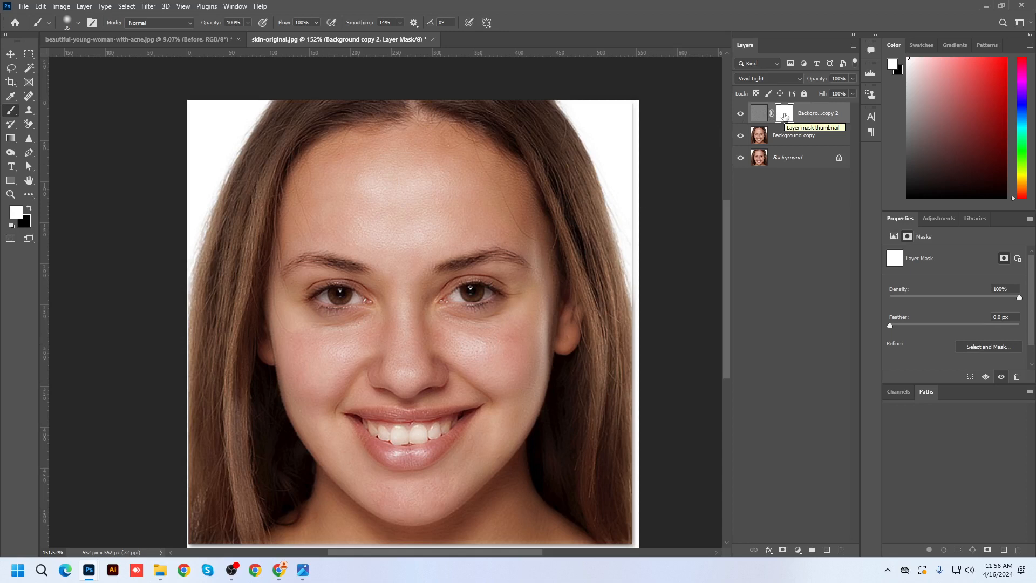
key(ctrl+i)
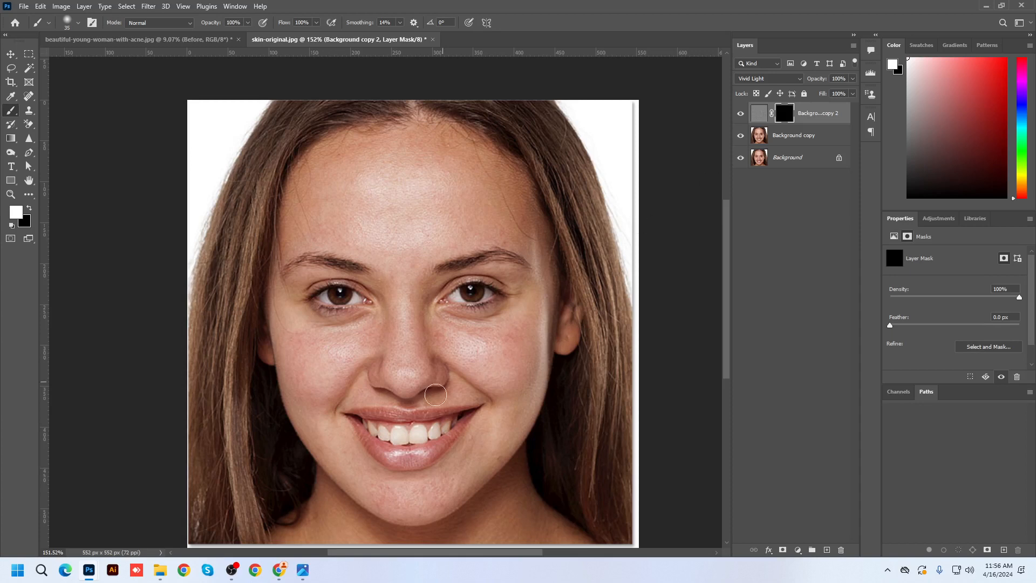
key(ctrl+i)
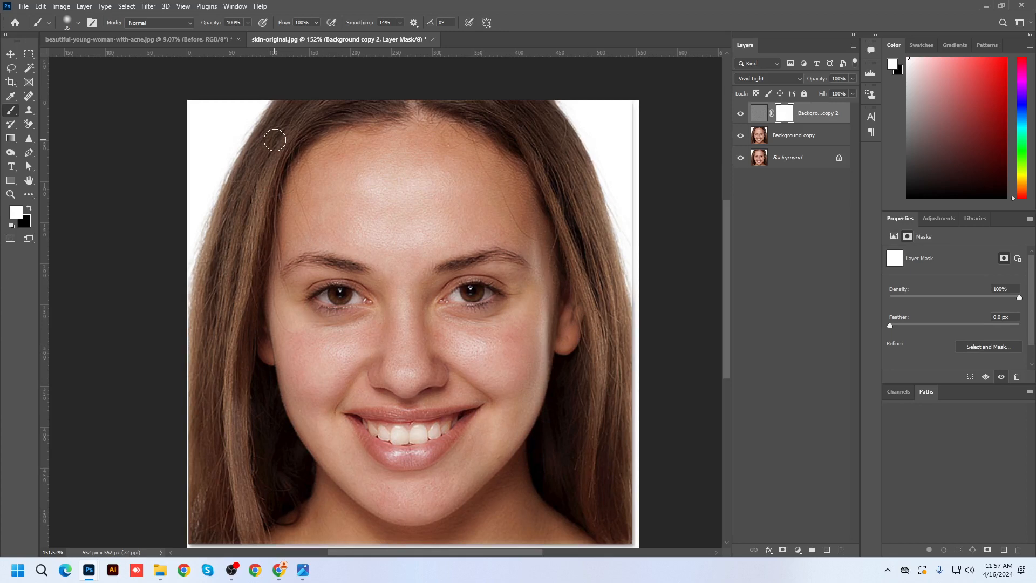
key(ctrl+i)
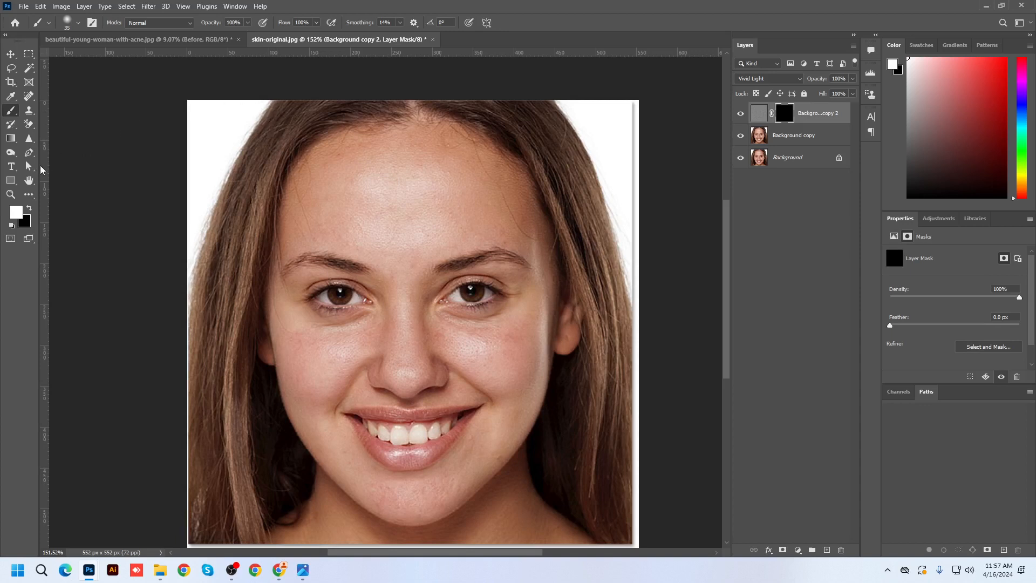
Paint white on the mask over the facial skin, leaving out the eyes, eyebrows, lips and hair.
drag(516, 354, 478, 331)
scroll(399, 162, down, 2)
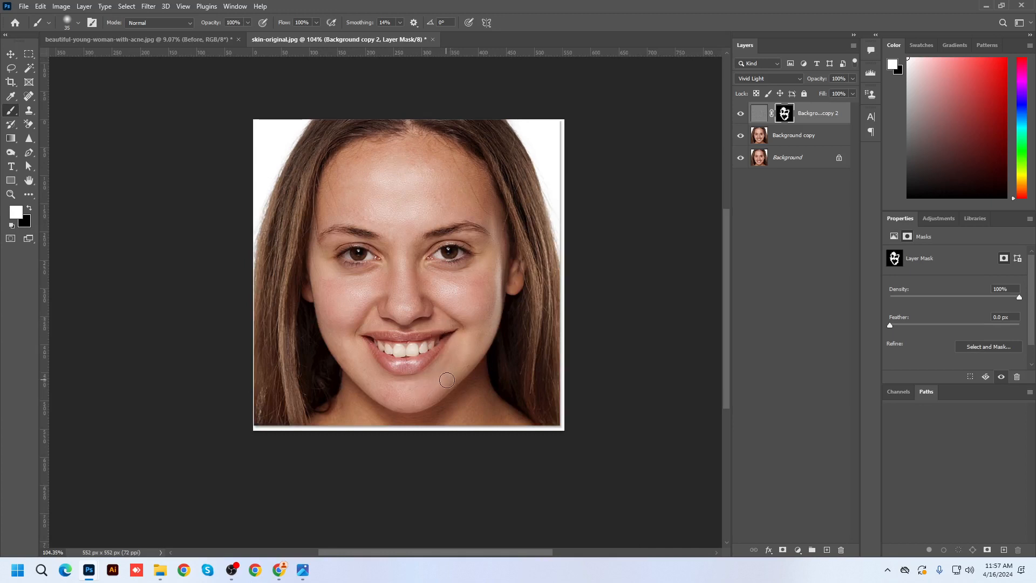
scroll(448, 379, up, 1)
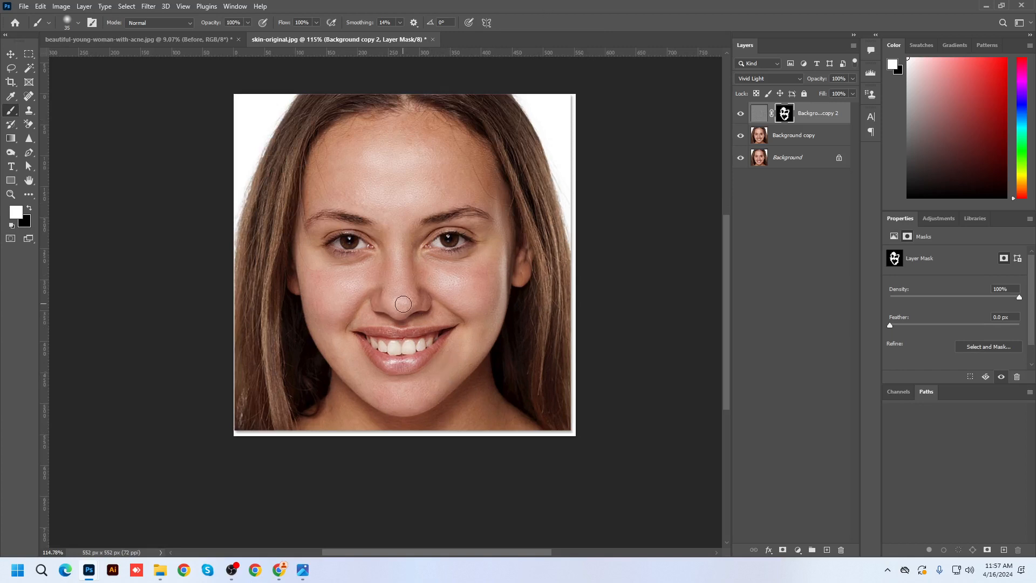
Group the Background copy and Background copy 2 layers, and unlock the Background layer.
click(812, 143)
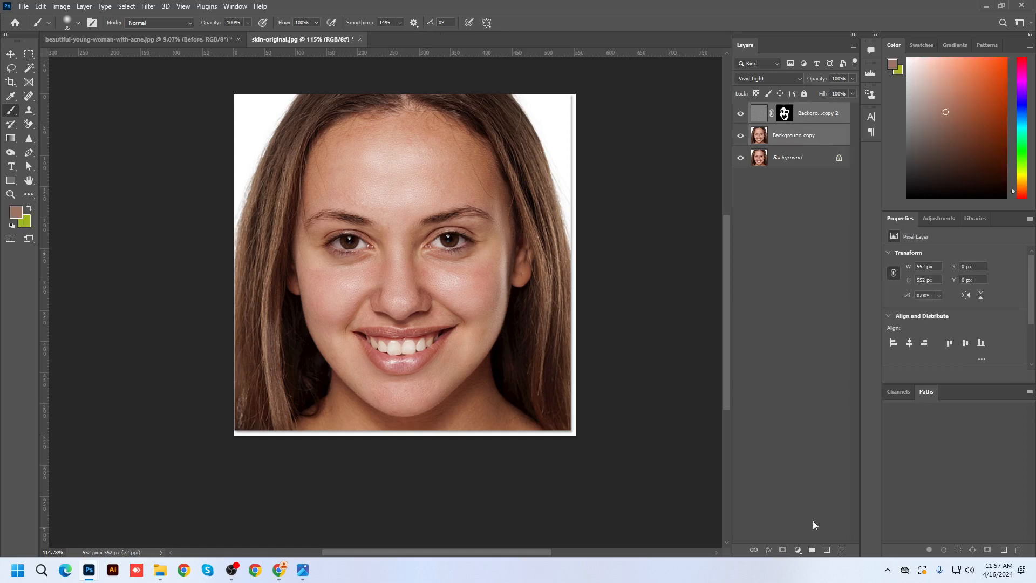
click(811, 550)
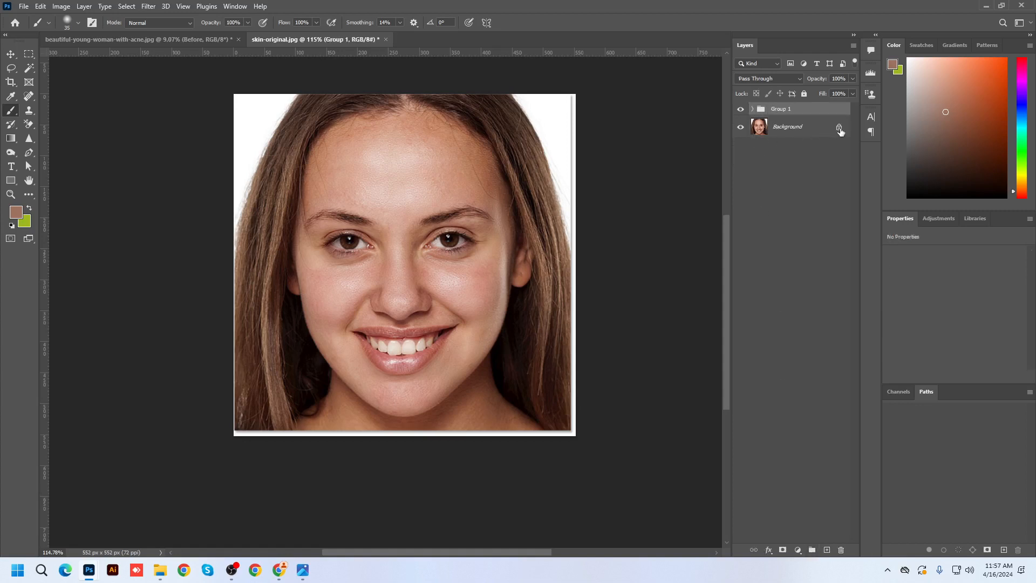
click(839, 129)
scroll(475, 236, down, 2)
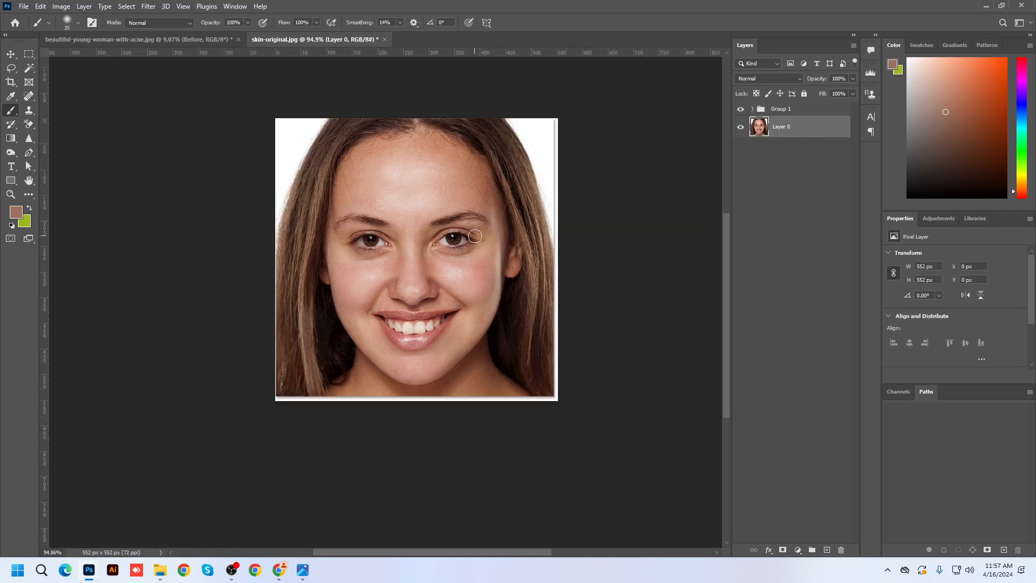
Double the canvas height to 1104 pixels, keeping the 552-pixel width and the centre anchor.
click(10, 54)
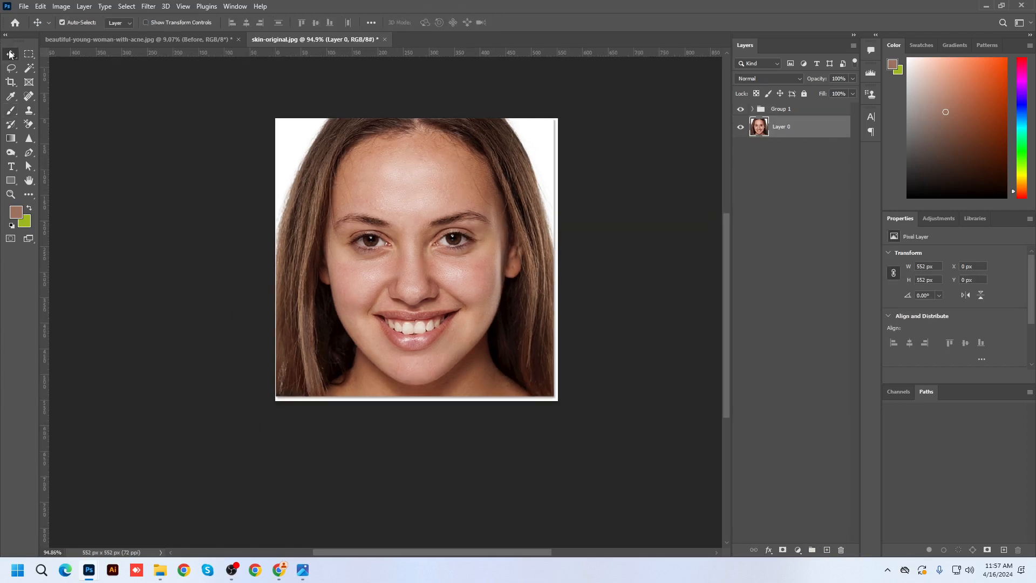
click(62, 7)
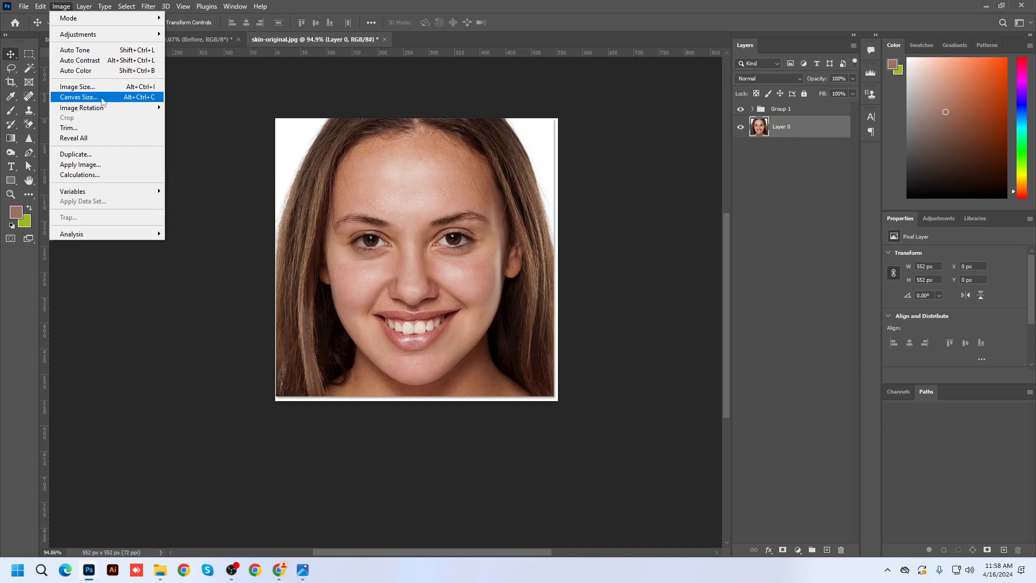
click(140, 100)
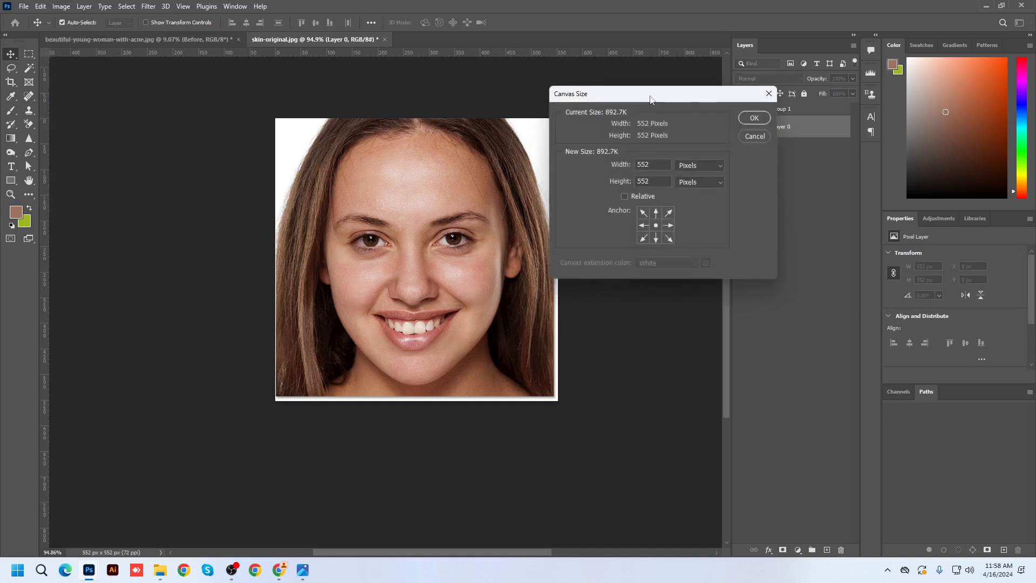
drag(653, 99, 777, 106)
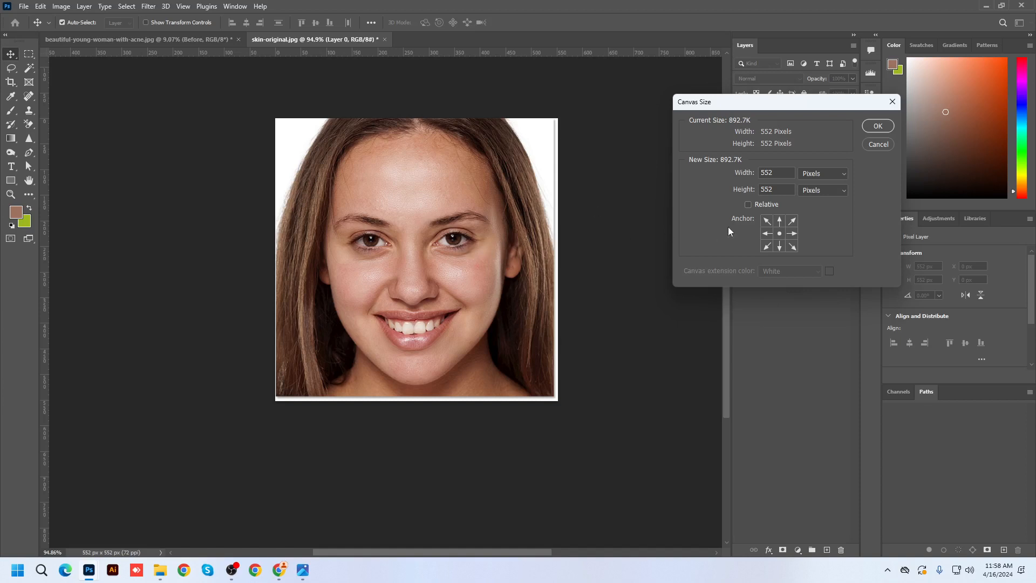
click(780, 187)
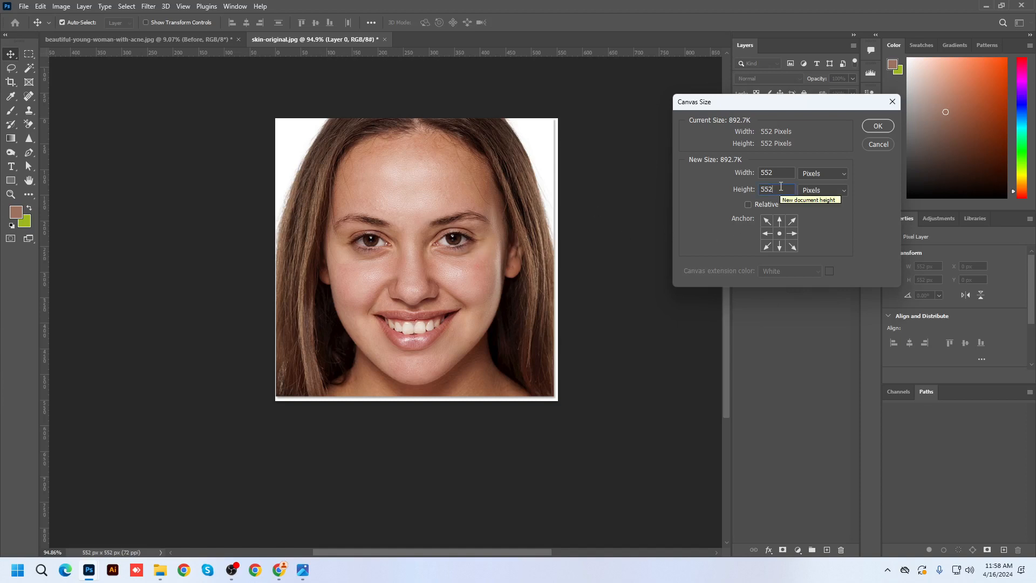
text(*)
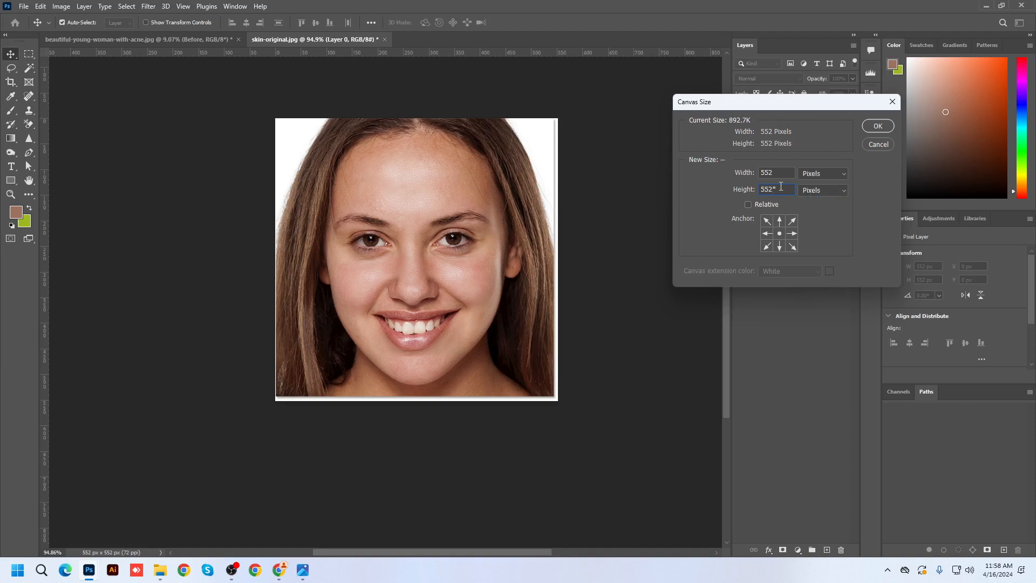
text(2)
click(877, 129)
scroll(474, 274, down, 2)
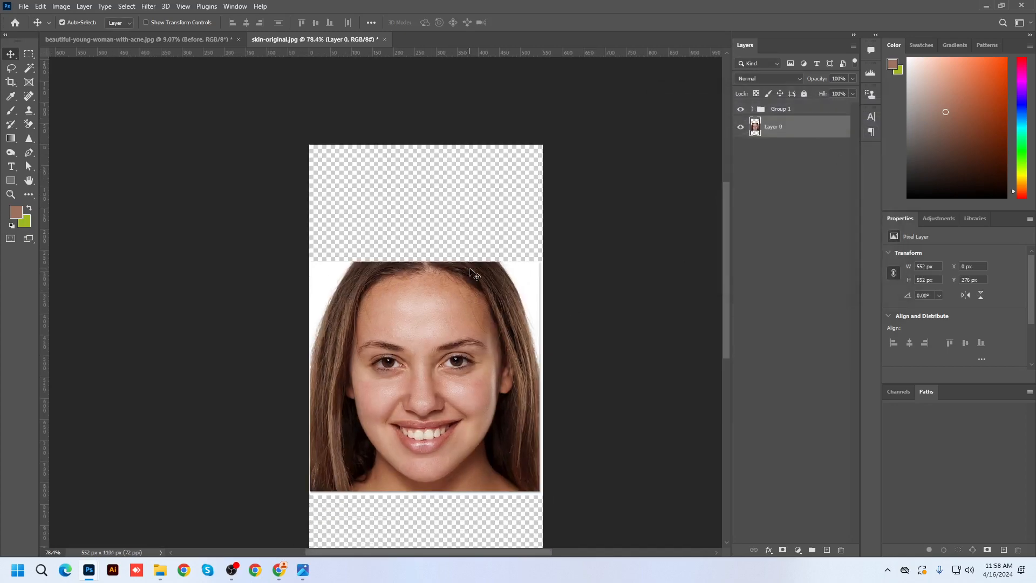
scroll(475, 274, down, 1)
scroll(481, 309, down, 2)
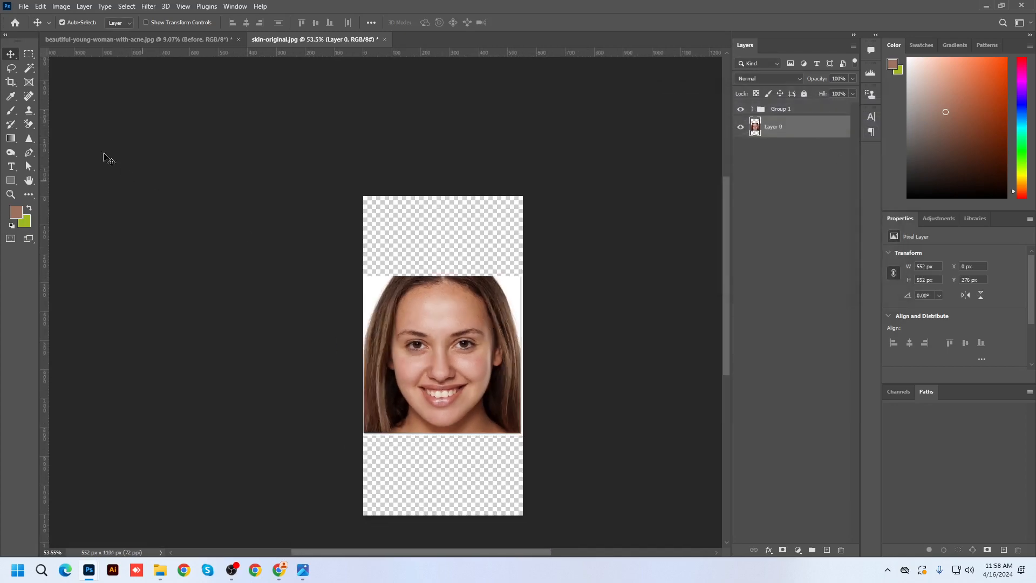
drag(497, 327, 499, 248)
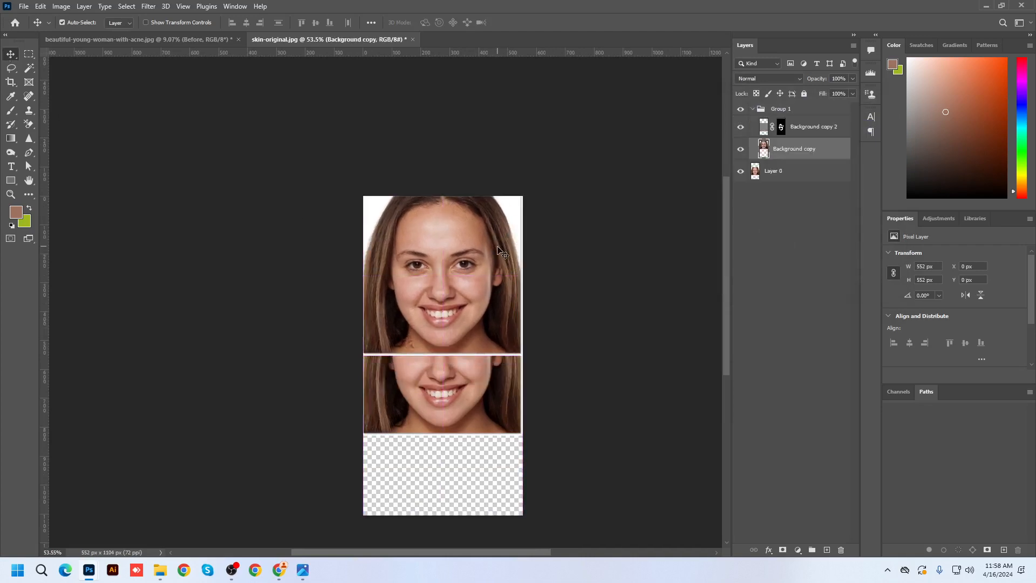
key(ctrl+z)
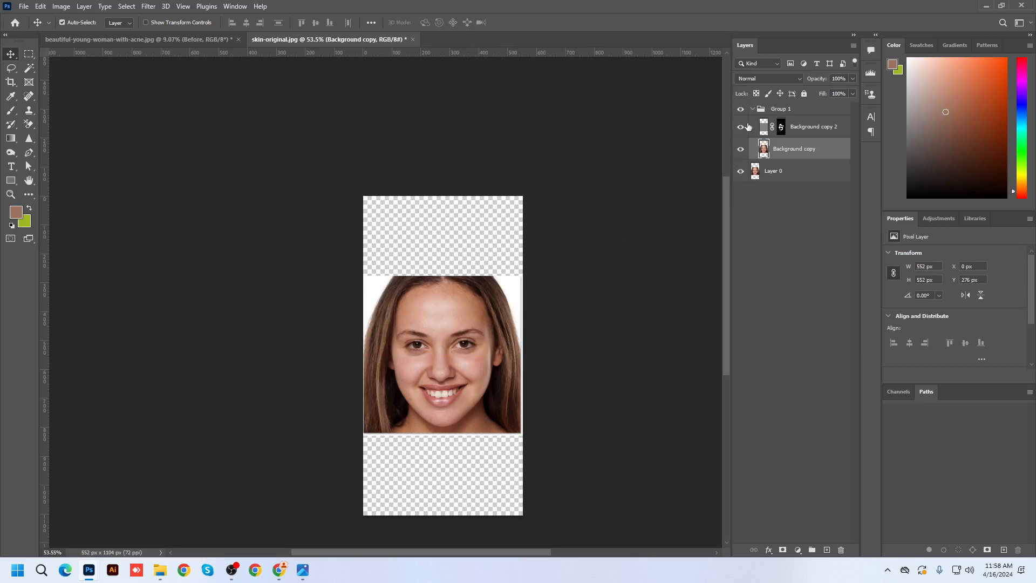
click(754, 109)
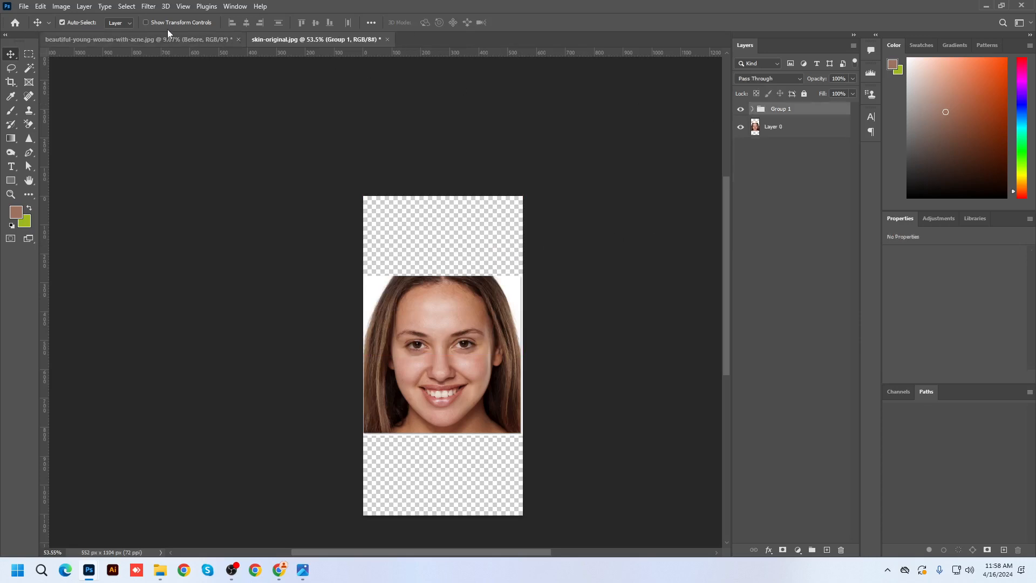
Set the Move tool's auto-select to Group and move the retouched group into the upper half of the canvas.
click(121, 24)
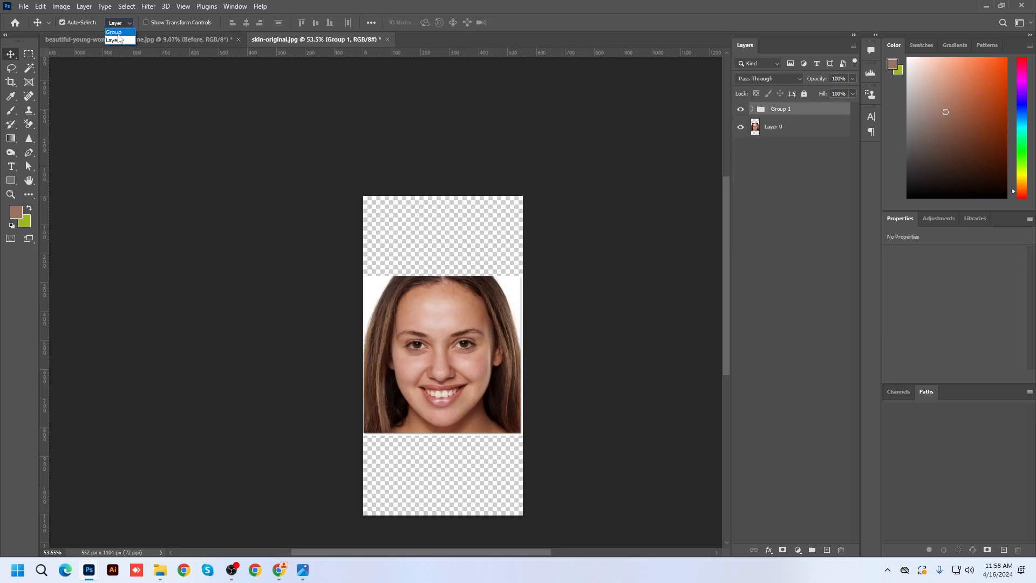
click(114, 32)
drag(480, 356, 480, 272)
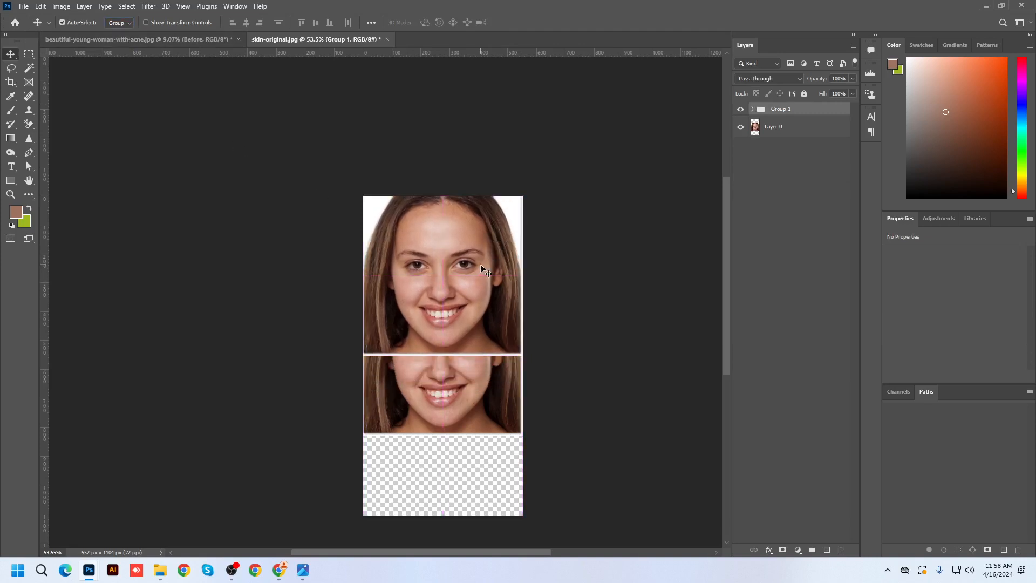
Set auto-select back to Layer and move the original portrait layer into the lower half of the canvas.
click(112, 27)
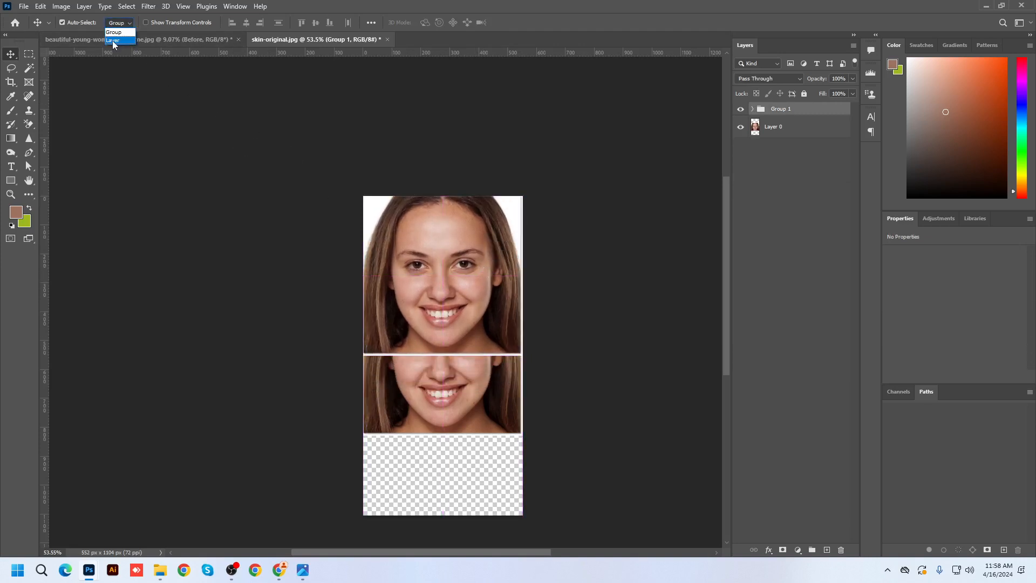
click(115, 41)
drag(485, 394, 487, 473)
scroll(518, 492, up, 6)
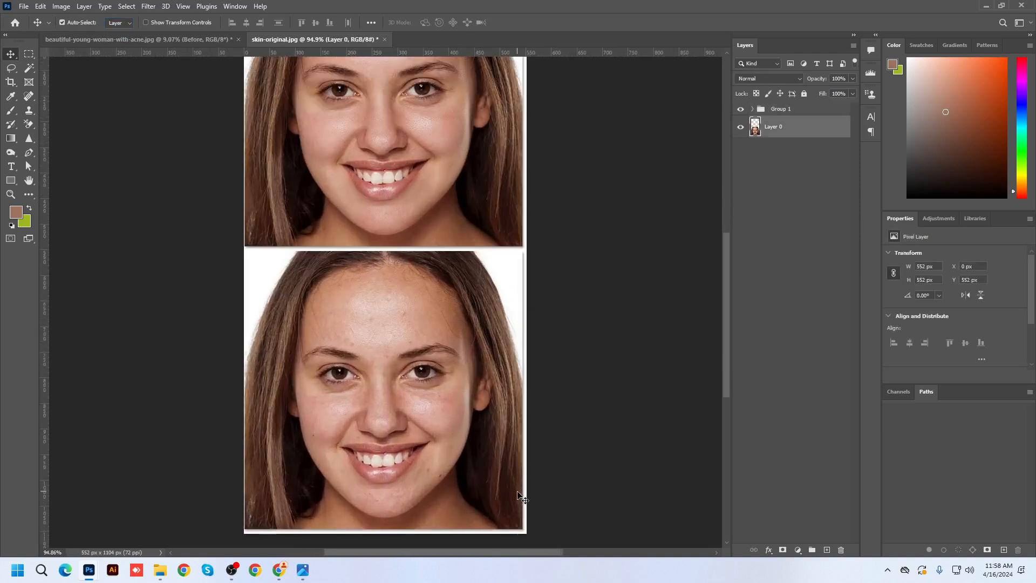
scroll(427, 211, down, 2)
scroll(437, 295, down, 2)
scroll(426, 140, up, 2)
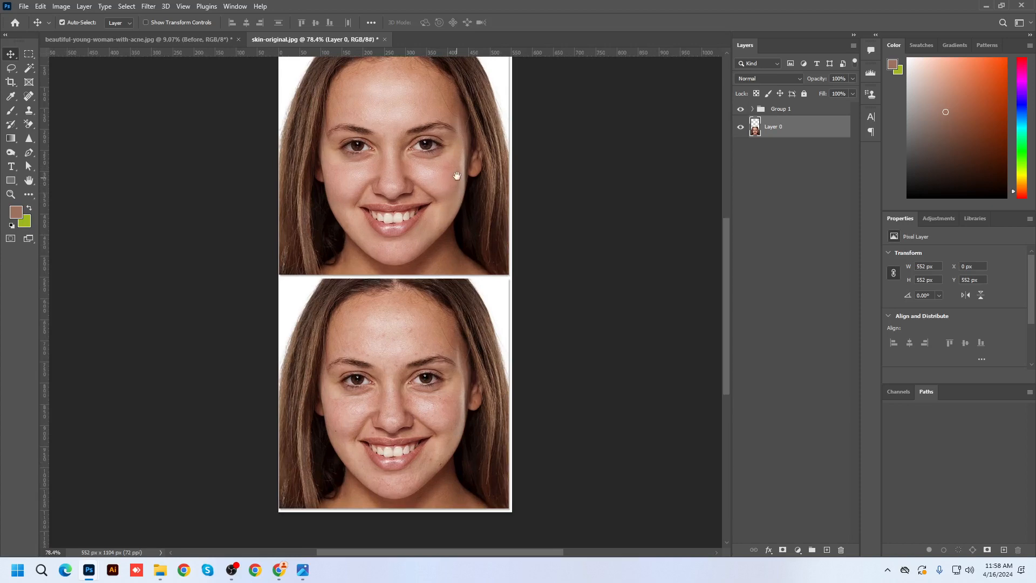
drag(457, 175, 472, 204)
Export the stacked comparison with Save for Web in JPEG format as skin-original.jpg on the Desktop.
click(23, 6)
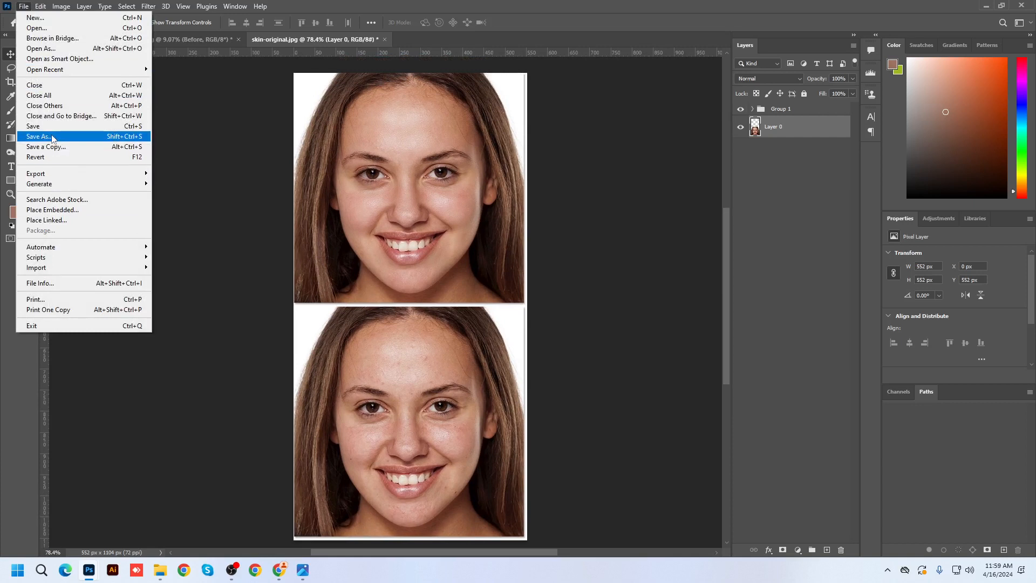
mouse_move(124, 178)
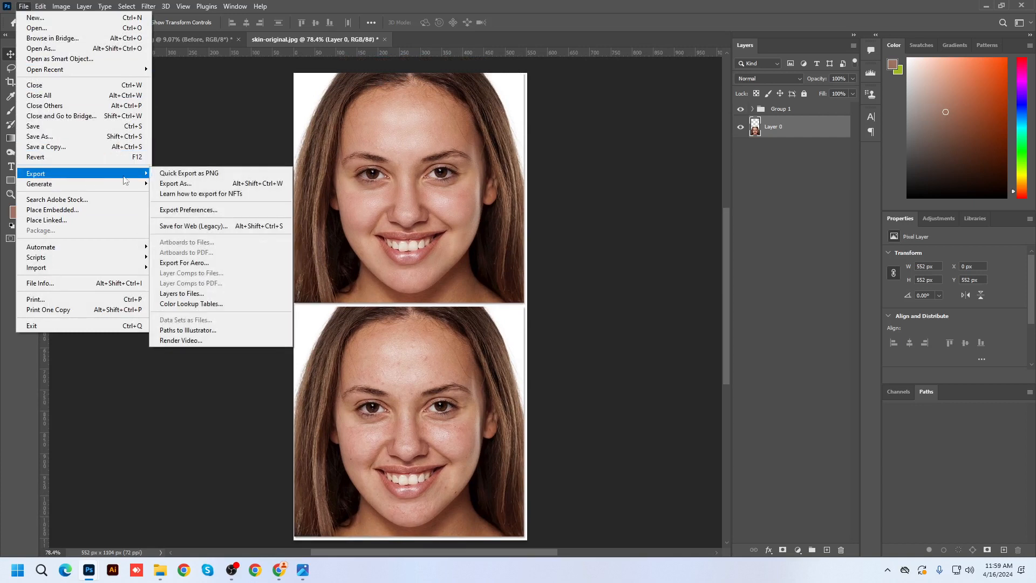
click(204, 228)
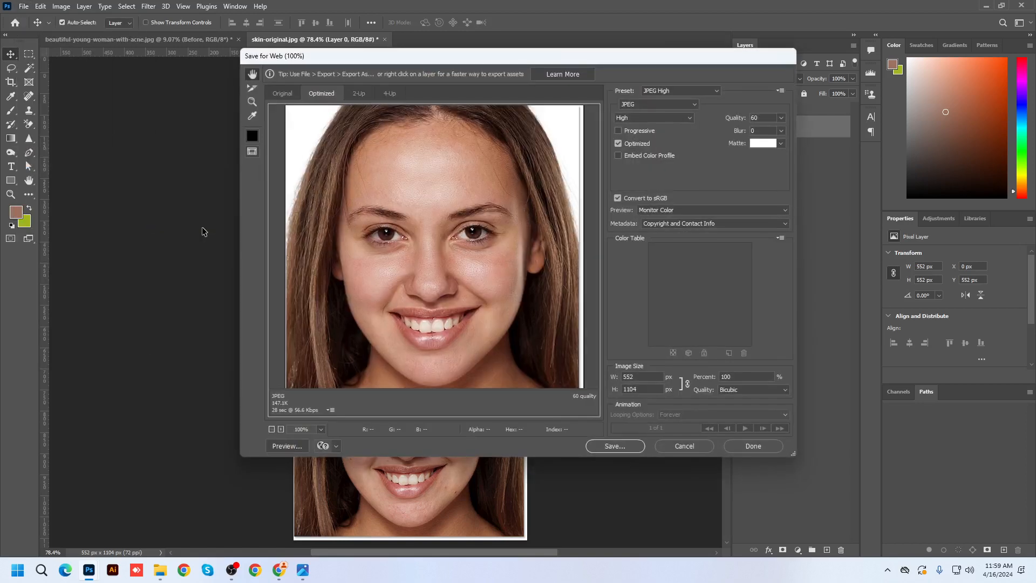
click(653, 106)
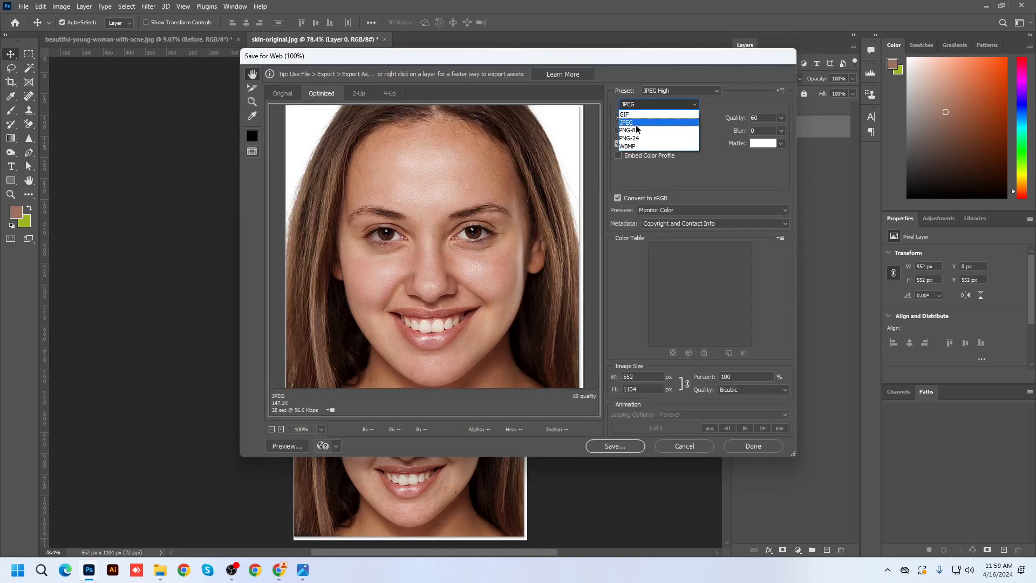
click(637, 124)
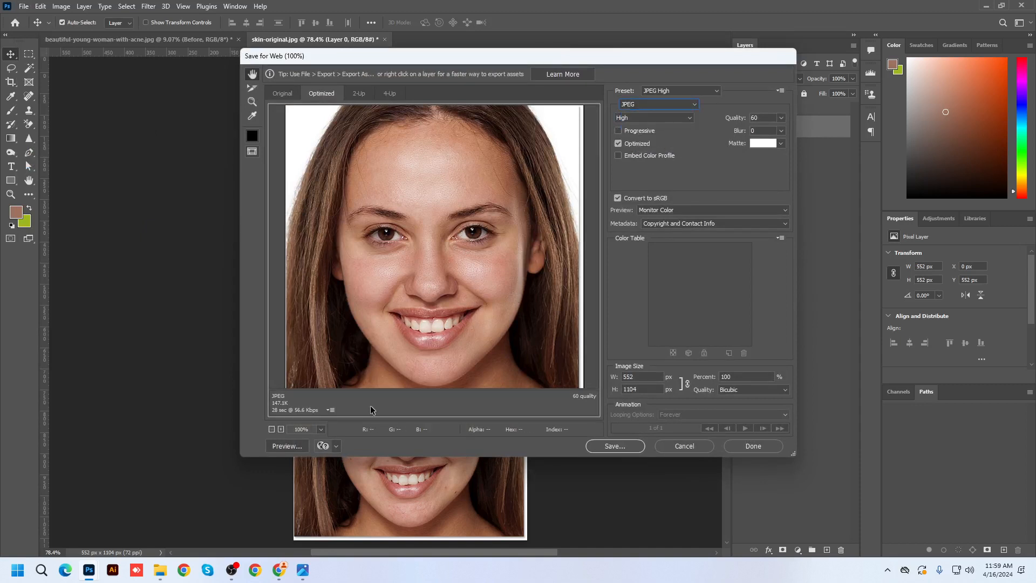
click(271, 430)
click(272, 429)
click(272, 429)
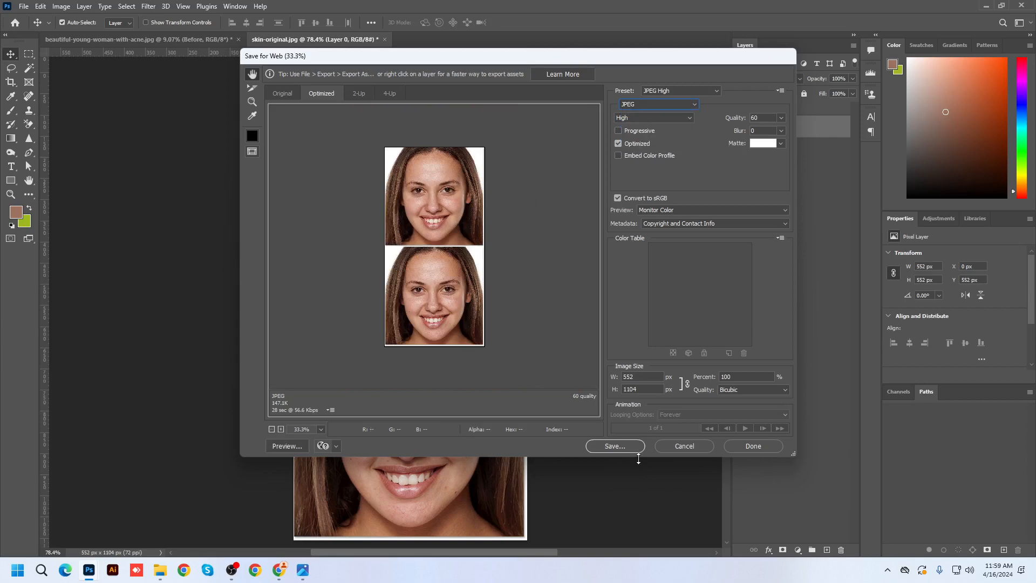
click(619, 447)
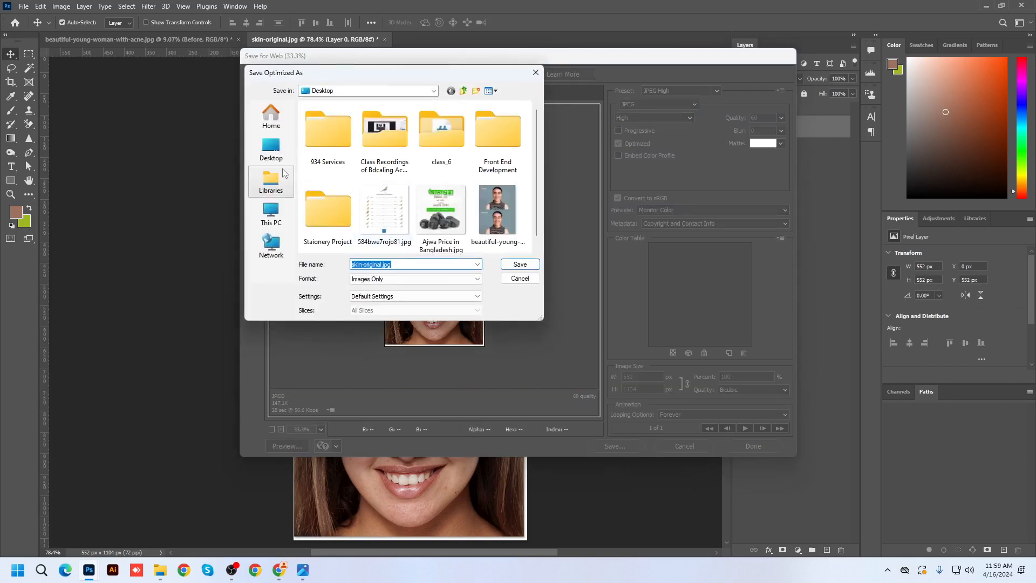
click(521, 264)
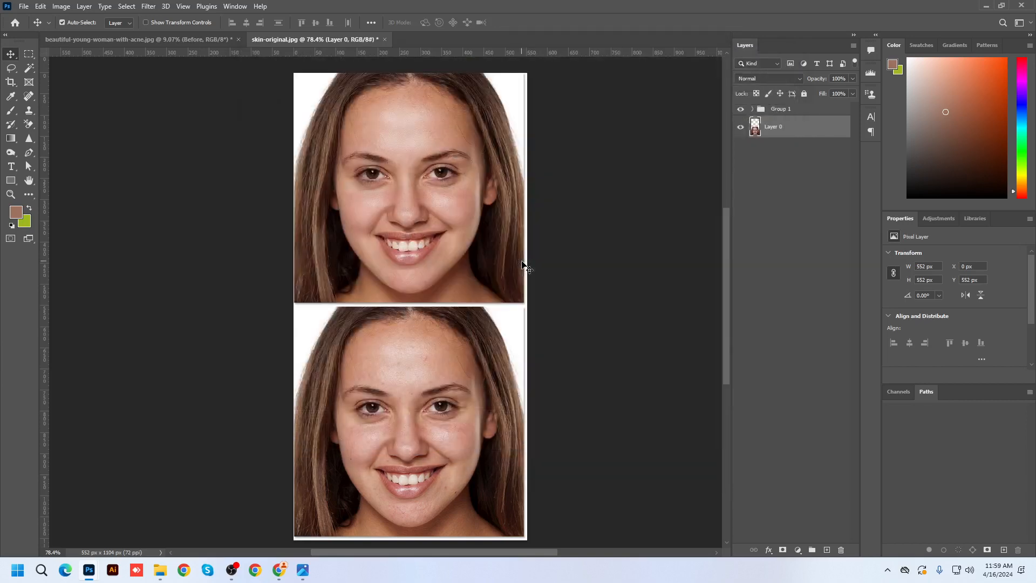
Open the exported skin-original.jpg from the desktop in the Photos viewer and enlarge it to fill the screen.
key(super+d)
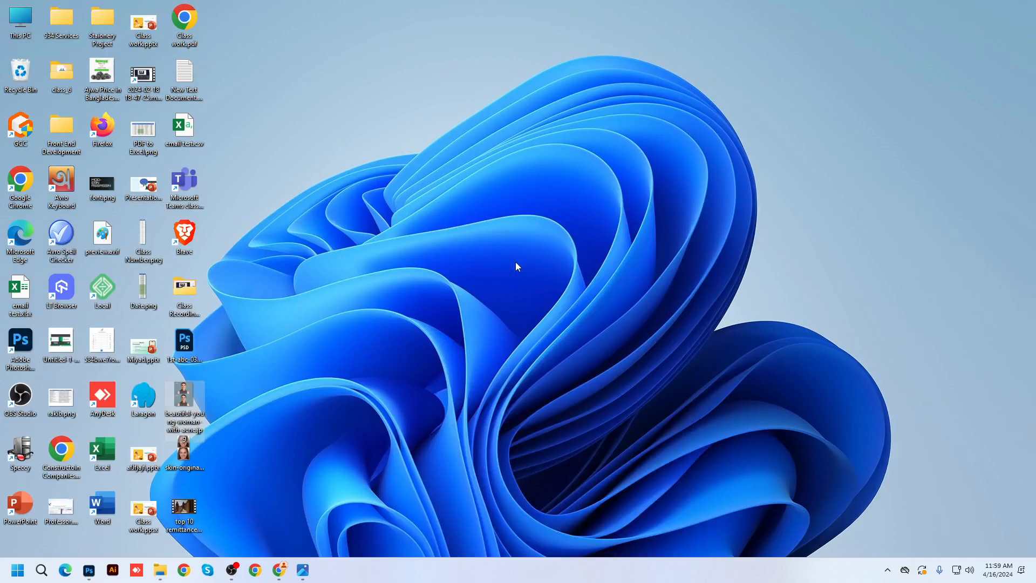
double_click(184, 454)
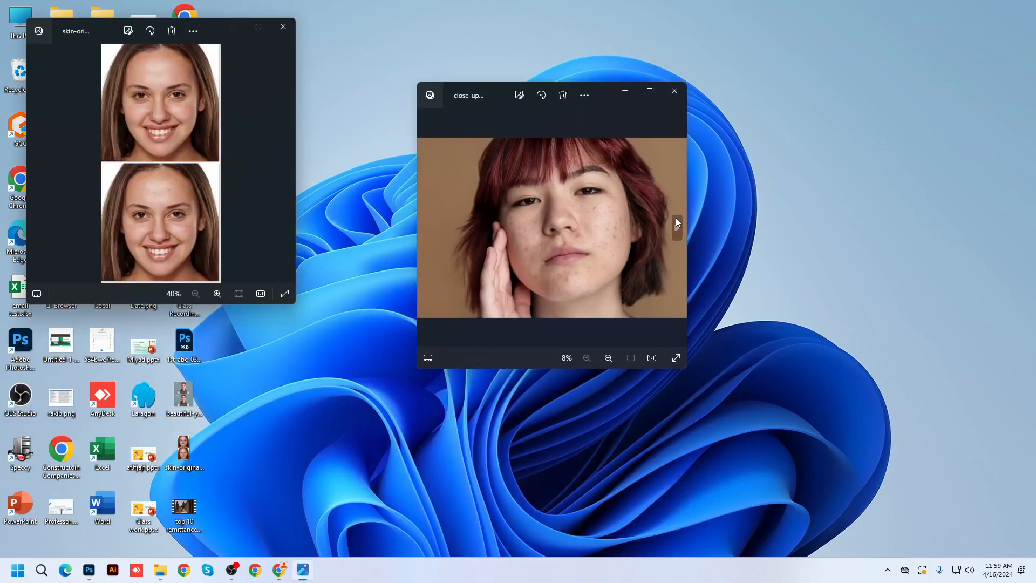
click(259, 26)
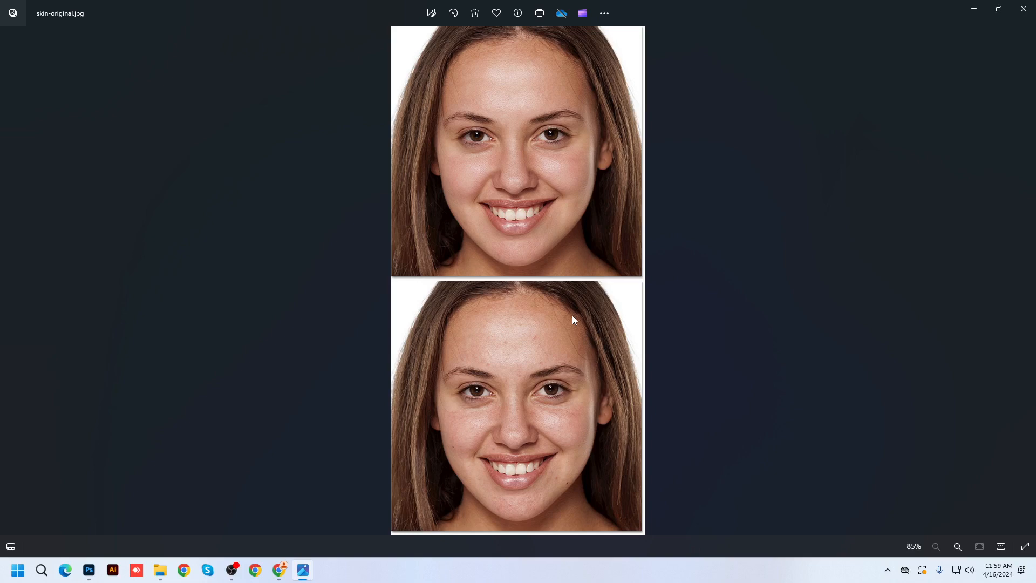
Switch to File Explorer, open _C1A8649_x441a.jpg from the PS Retouch Image folder and maximize its viewer window.
click(160, 570)
double_click(123, 115)
click(1023, 8)
double_click(137, 118)
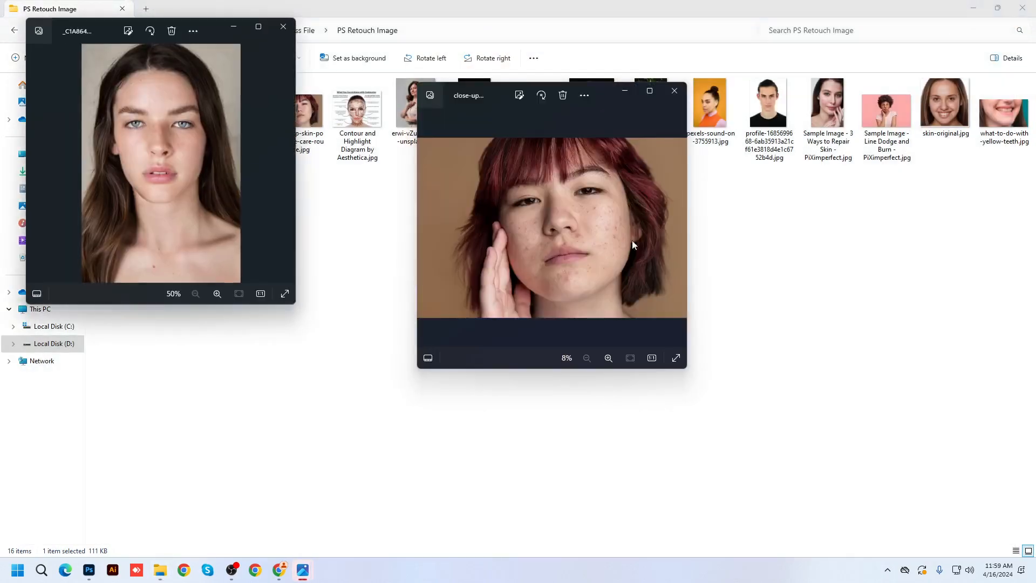
click(260, 29)
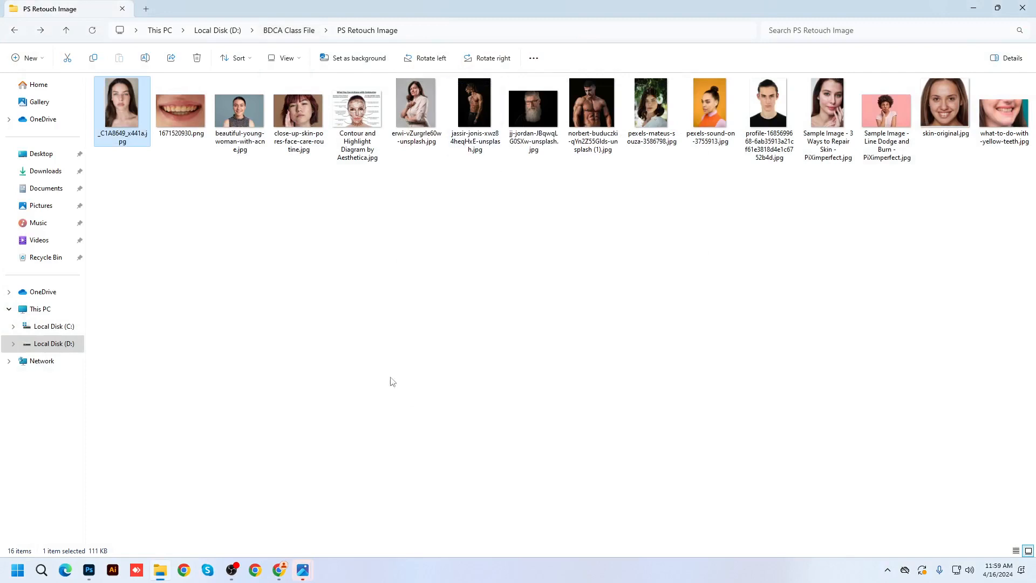
click(301, 572)
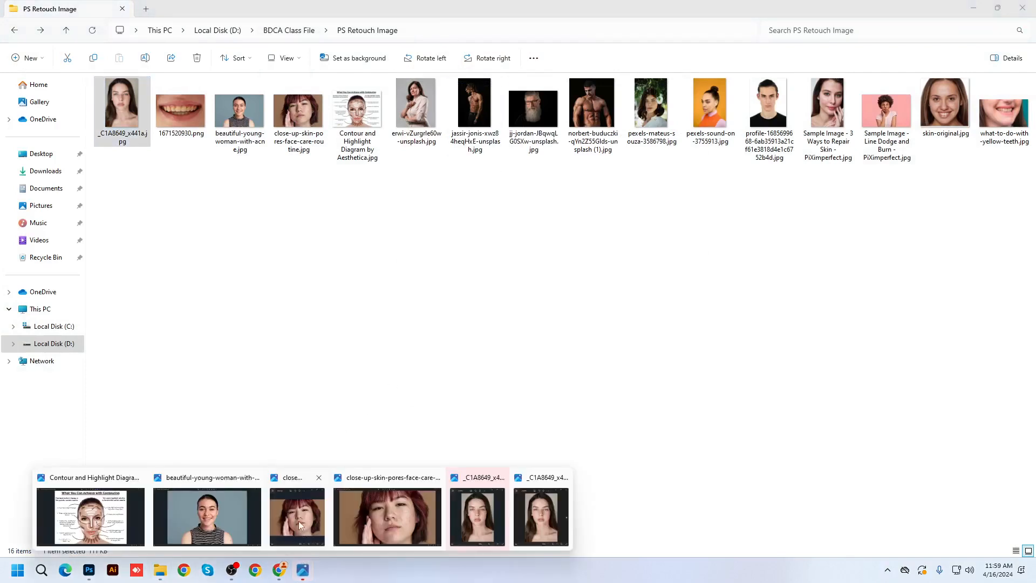
click(526, 520)
click(260, 29)
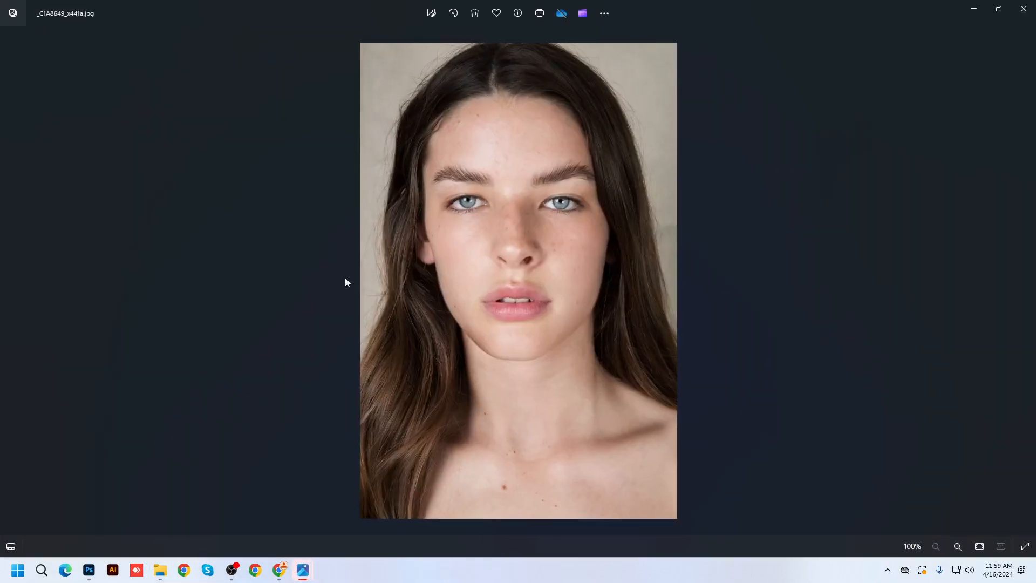
Browse the folder's practice images from the first portrait onward, past the contouring diagram to the man's profile portrait, and close the viewer.
key(Right)
key(Right)
key(Right)
key(Right)
key(Right)
key(Right)
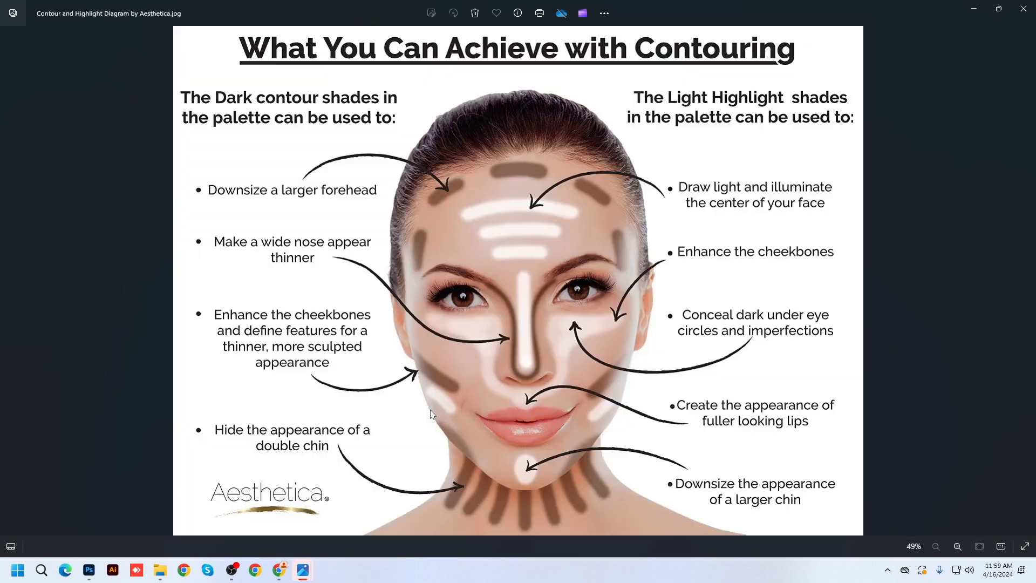
key(Right)
key(Right)
key(Right)
key(Right)
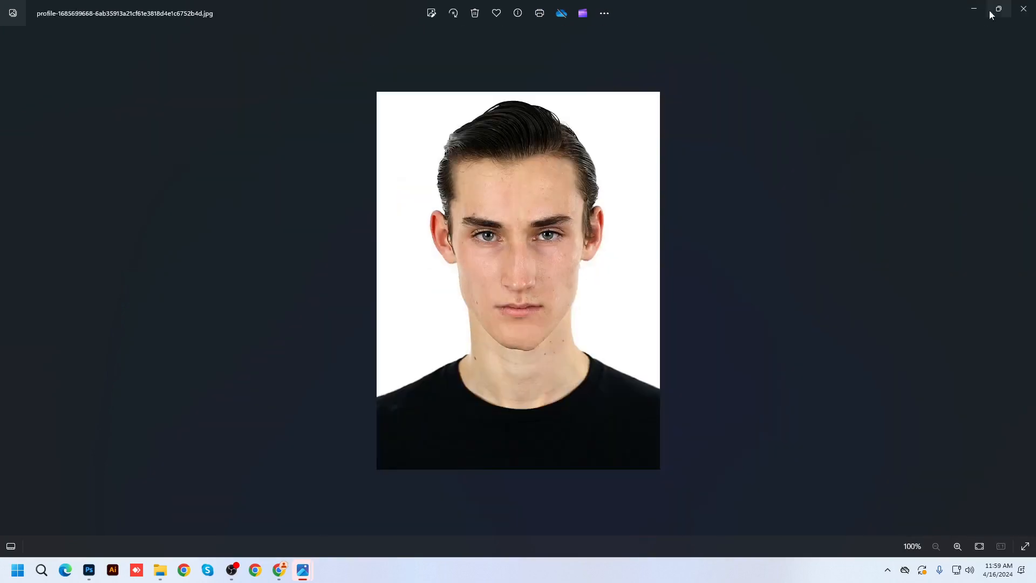
click(1023, 8)
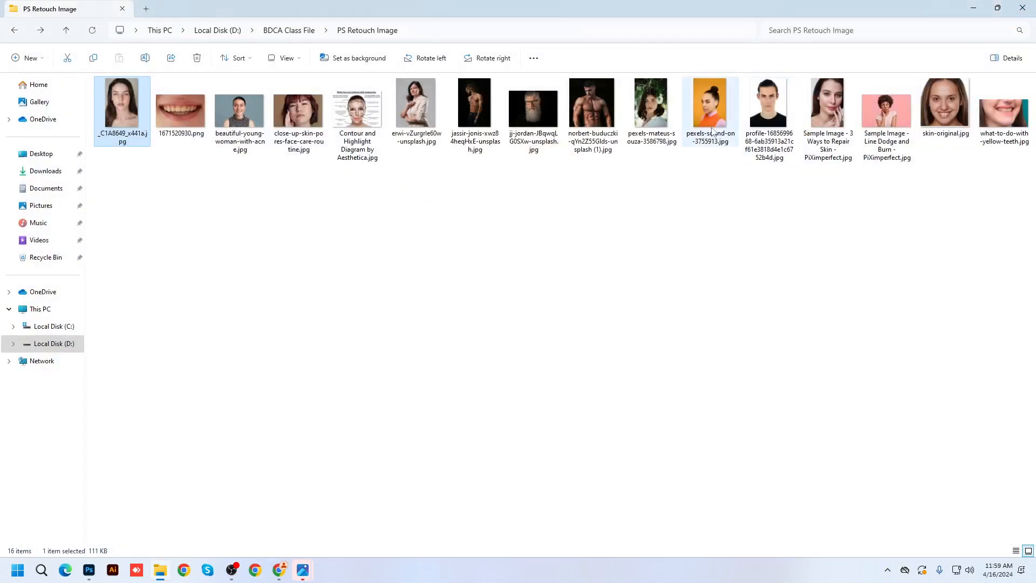
Open Contour and Highlight Diagram by Aesthetica.jpg from the PS Retouch Image folder and view it maximized.
click(617, 211)
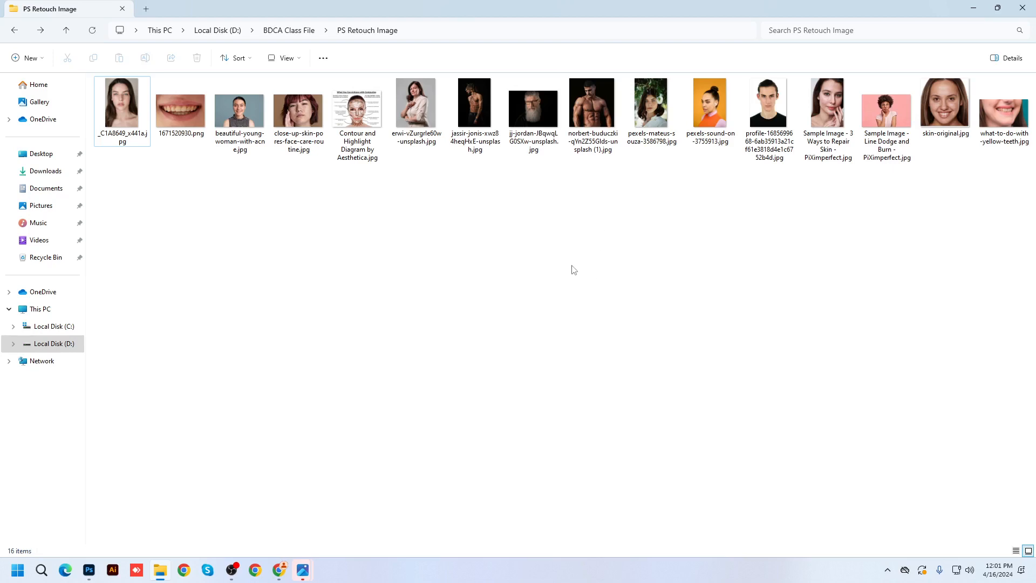
double_click(367, 117)
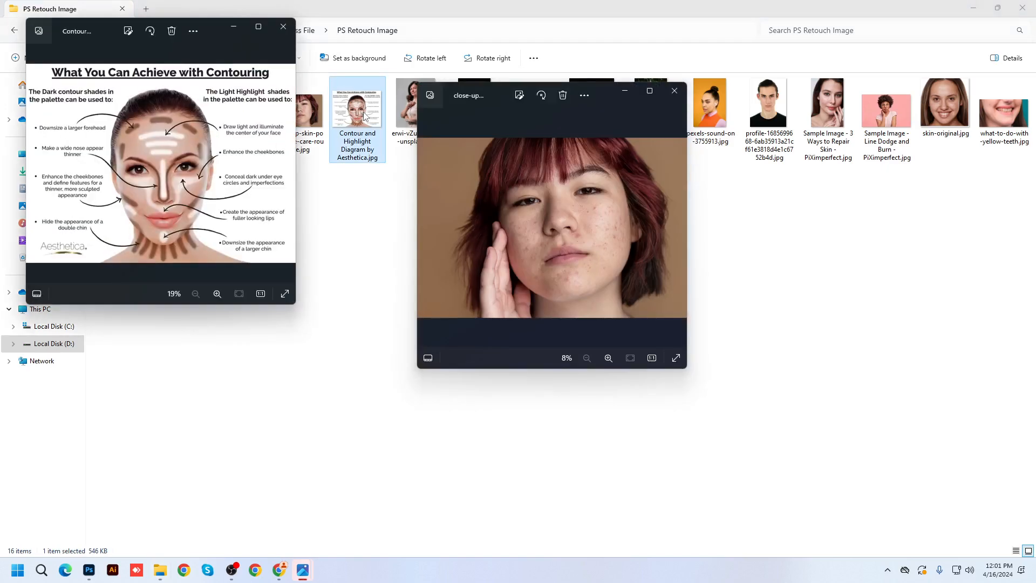
click(259, 26)
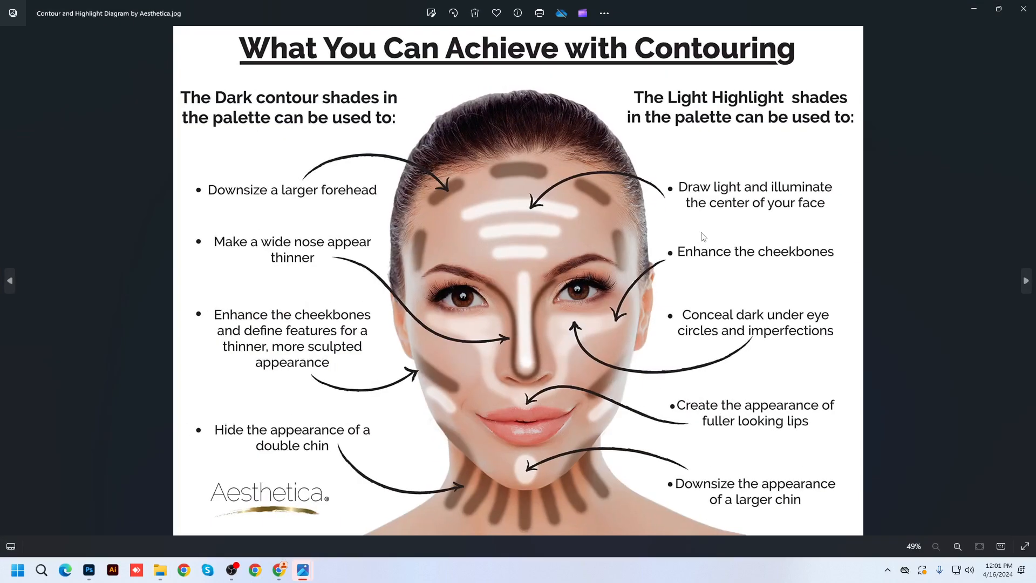